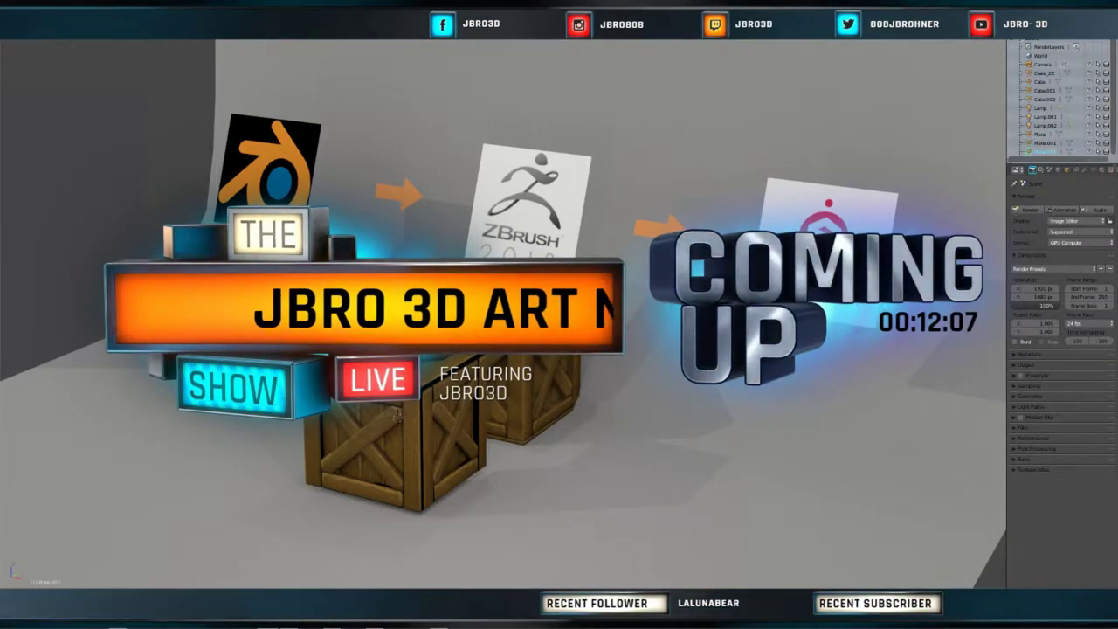
{"action": "middle_click_drag", "start_coordinate": [398, 417], "coordinate": [503, 418]}
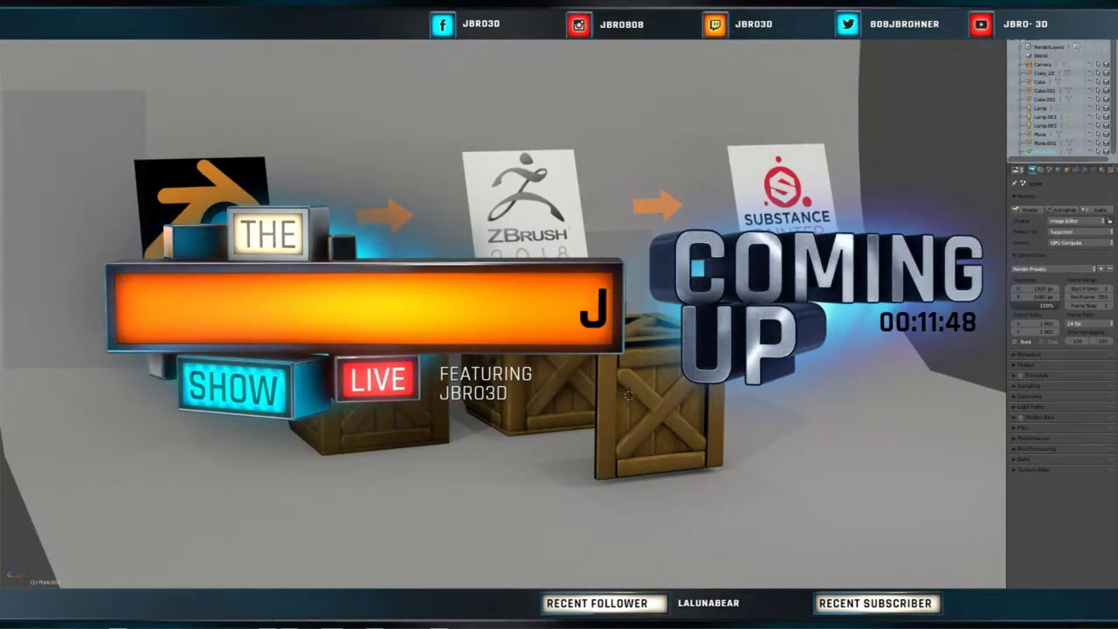
{"action": "middle_click_drag", "start_coordinate": [629, 396], "coordinate": [397, 416]}
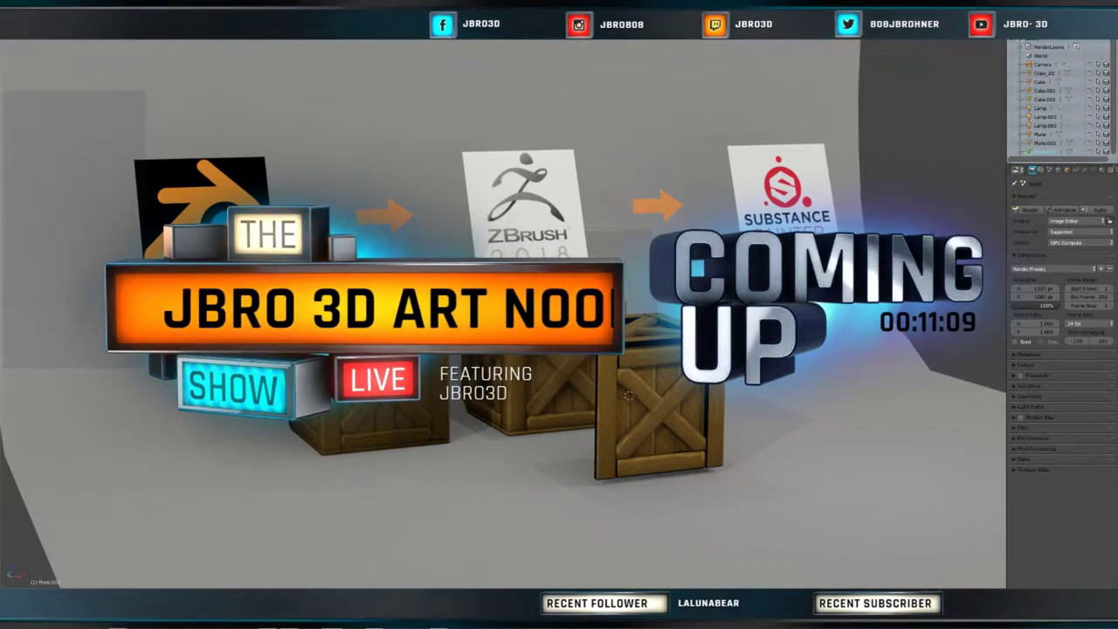
{"action": "middle_click_drag", "start_coordinate": [629, 396], "coordinate": [511, 400]}
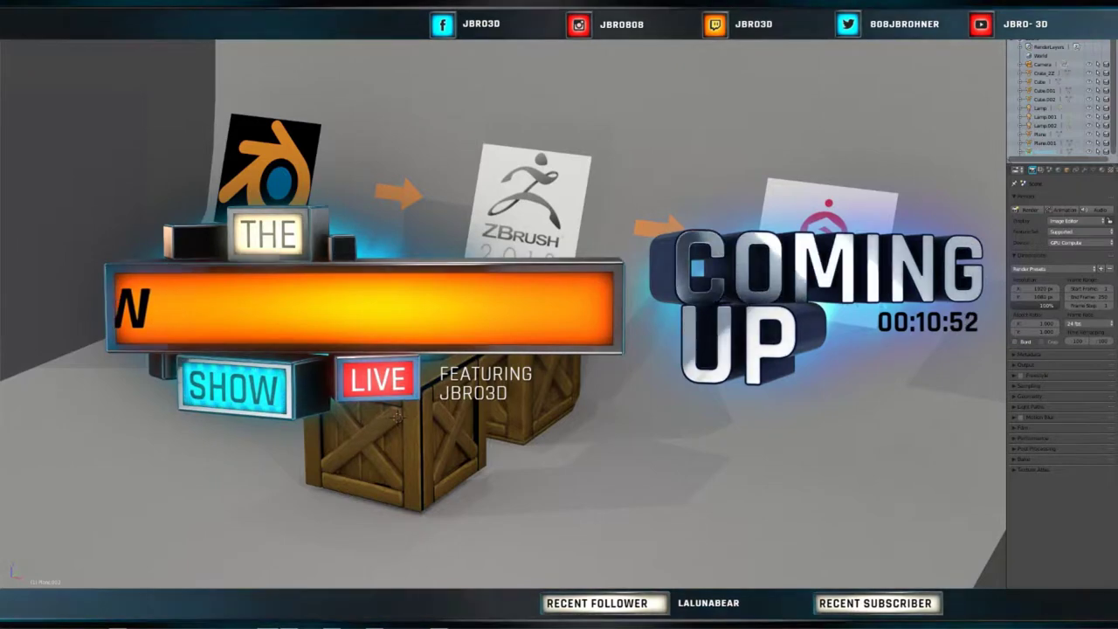
{"action": "middle_click_drag", "start_coordinate": [503, 420], "coordinate": [560, 419]}
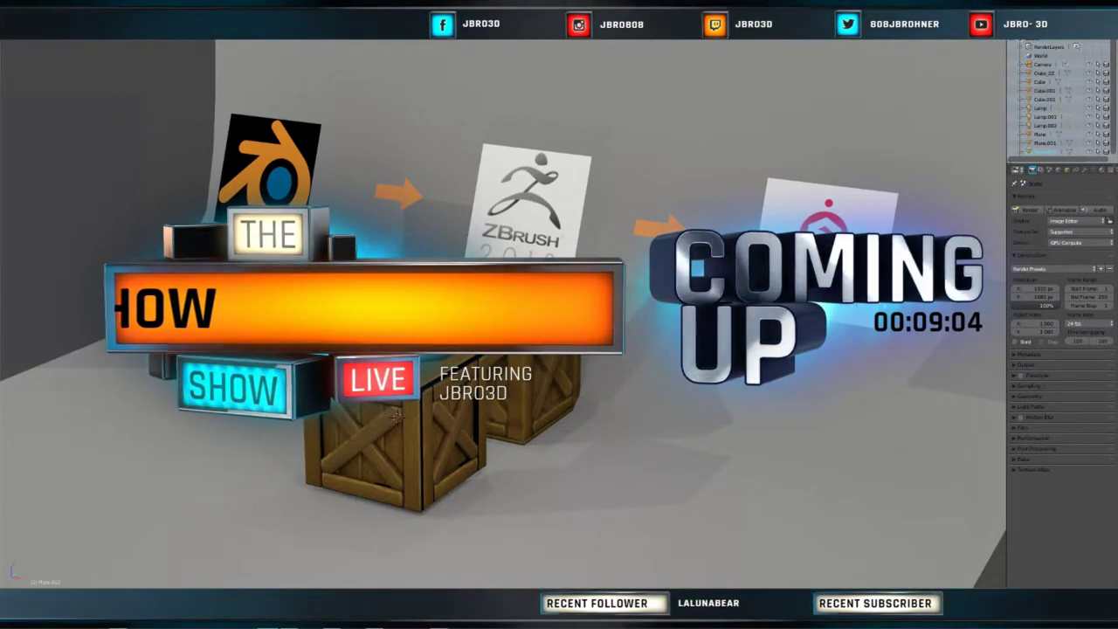
{"action": "middle_click_drag", "start_coordinate": [397, 417], "coordinate": [450, 417]}
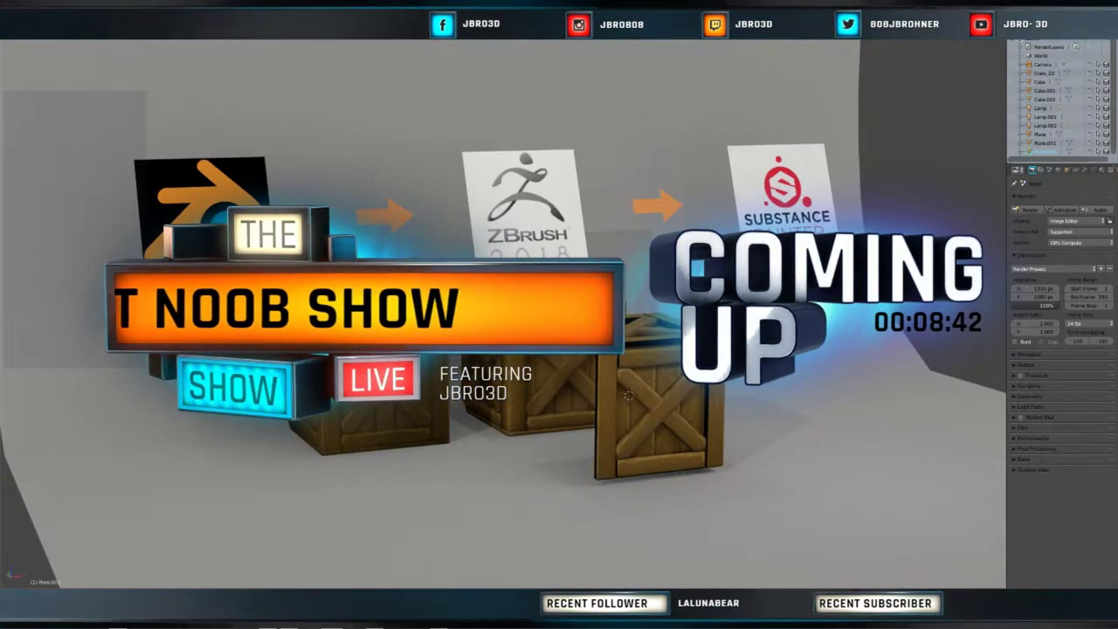
{"action": "middle_click_drag", "start_coordinate": [628, 399], "coordinate": [441, 420]}
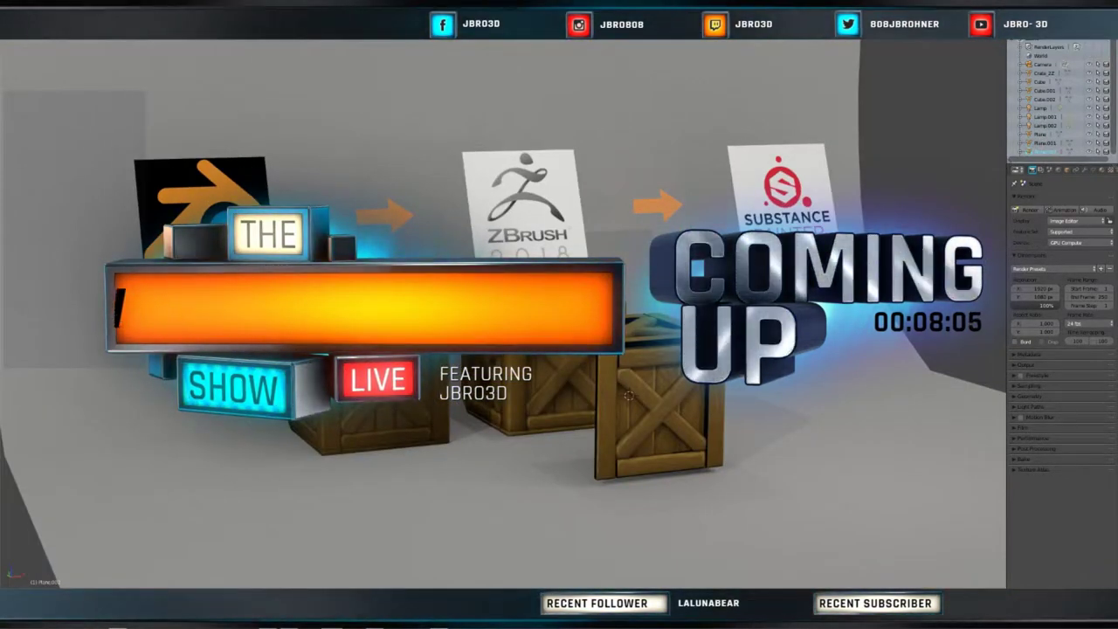
{"action": "middle_click_drag", "start_coordinate": [628, 396], "coordinate": [498, 404]}
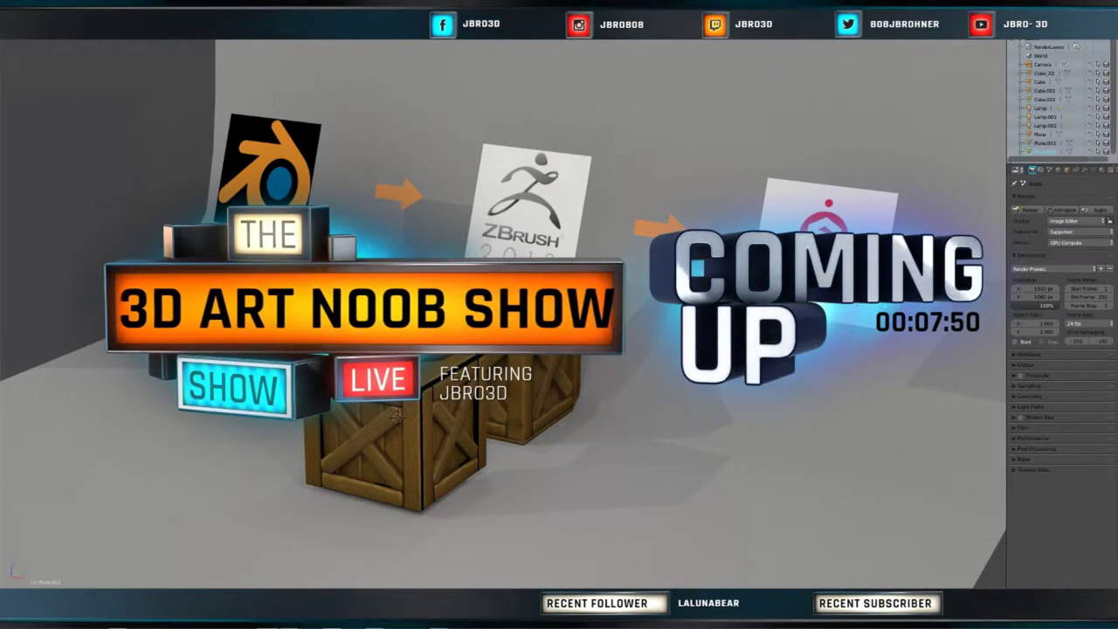
{"action": "middle_click_drag", "start_coordinate": [559, 350], "coordinate": [616, 349]}
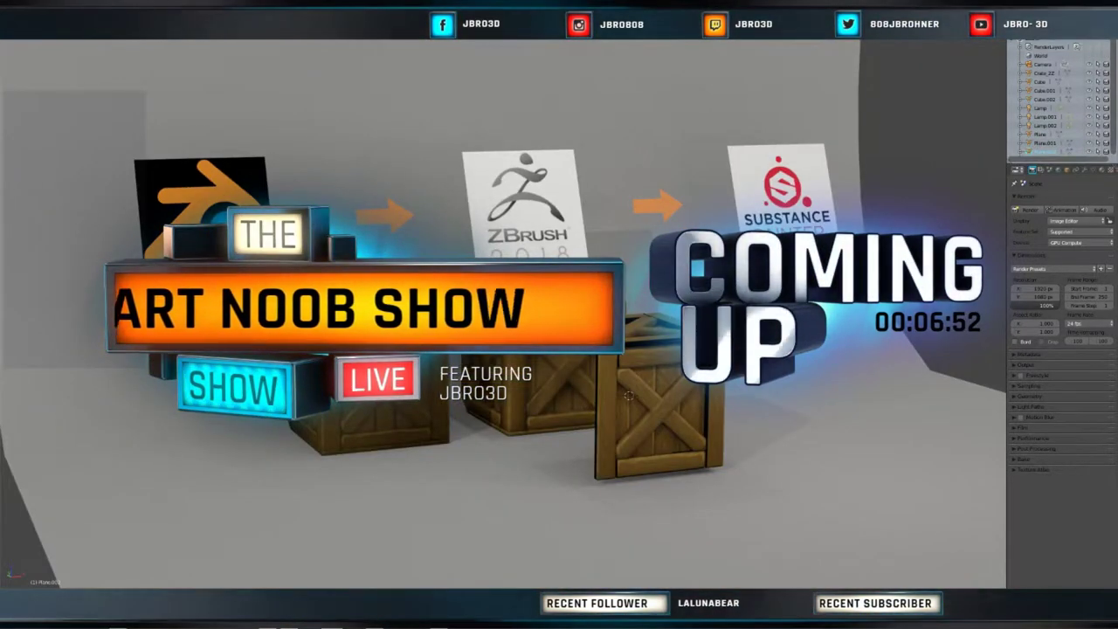
{"action": "middle_click_drag", "start_coordinate": [629, 398], "coordinate": [498, 402]}
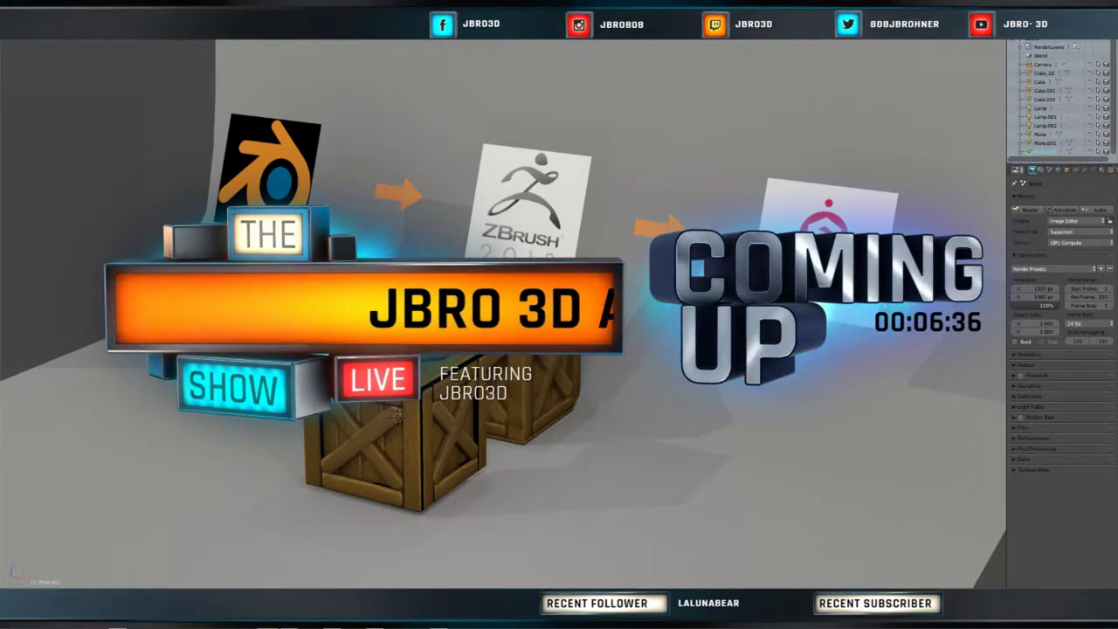
{"action": "middle_click_drag", "start_coordinate": [397, 416], "coordinate": [446, 416]}
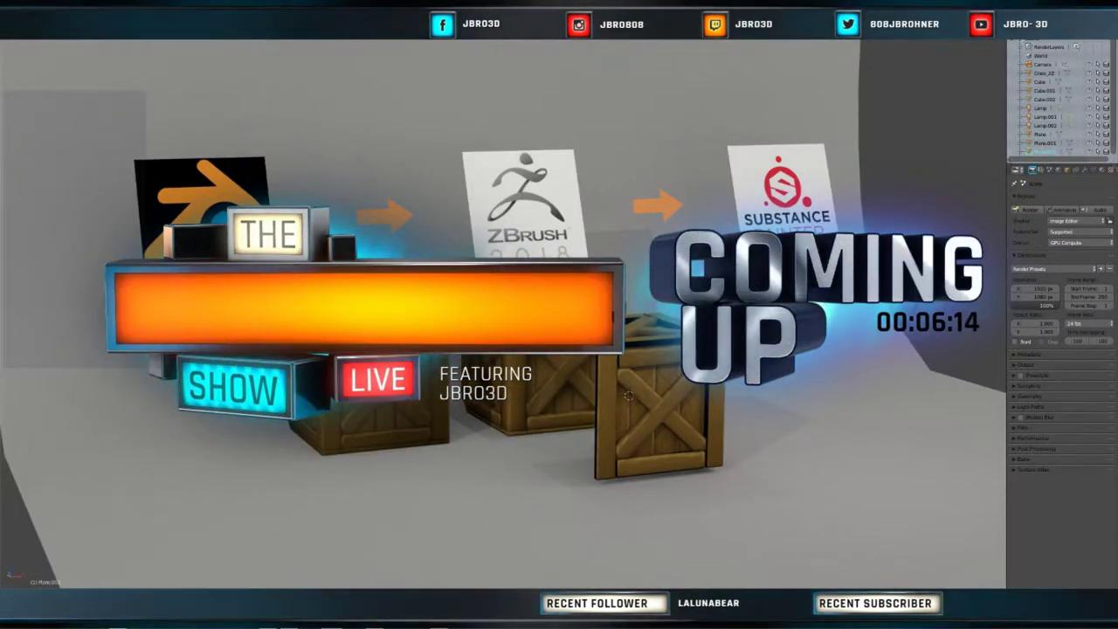
{"action": "middle_click_drag", "start_coordinate": [629, 396], "coordinate": [556, 397]}
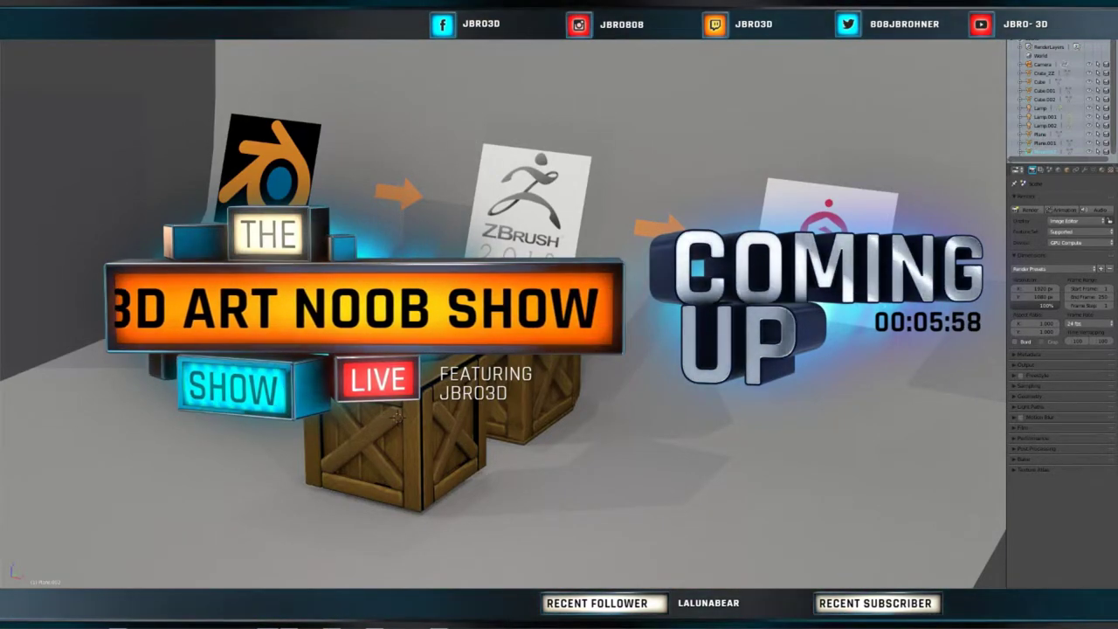
{"action": "middle_click_drag", "start_coordinate": [397, 417], "coordinate": [496, 422]}
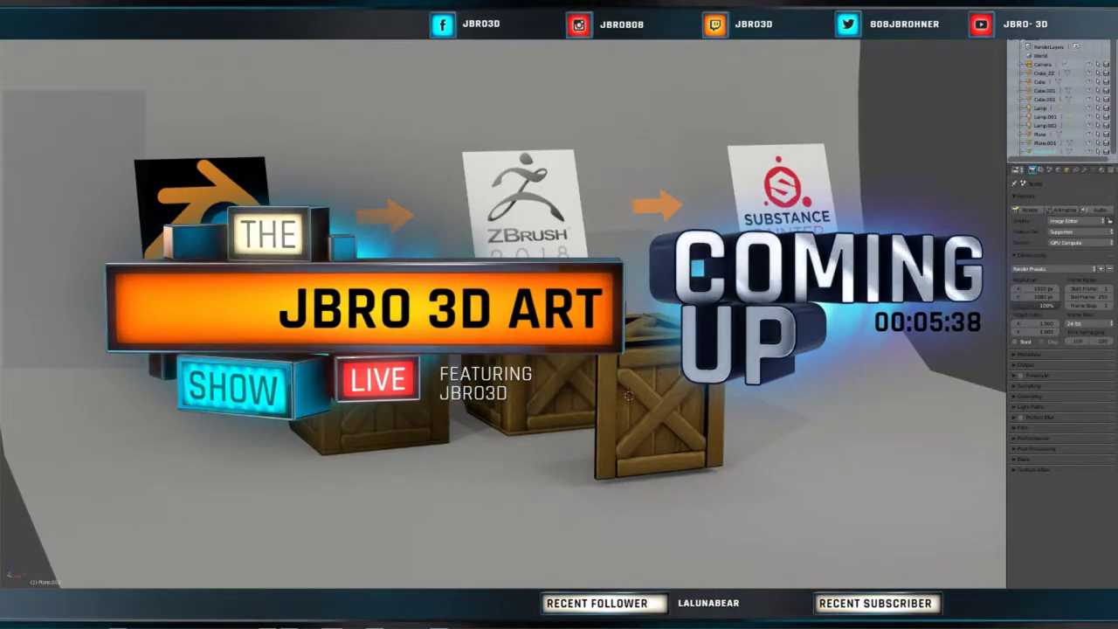
{"action": "middle_click_drag", "start_coordinate": [629, 396], "coordinate": [546, 396]}
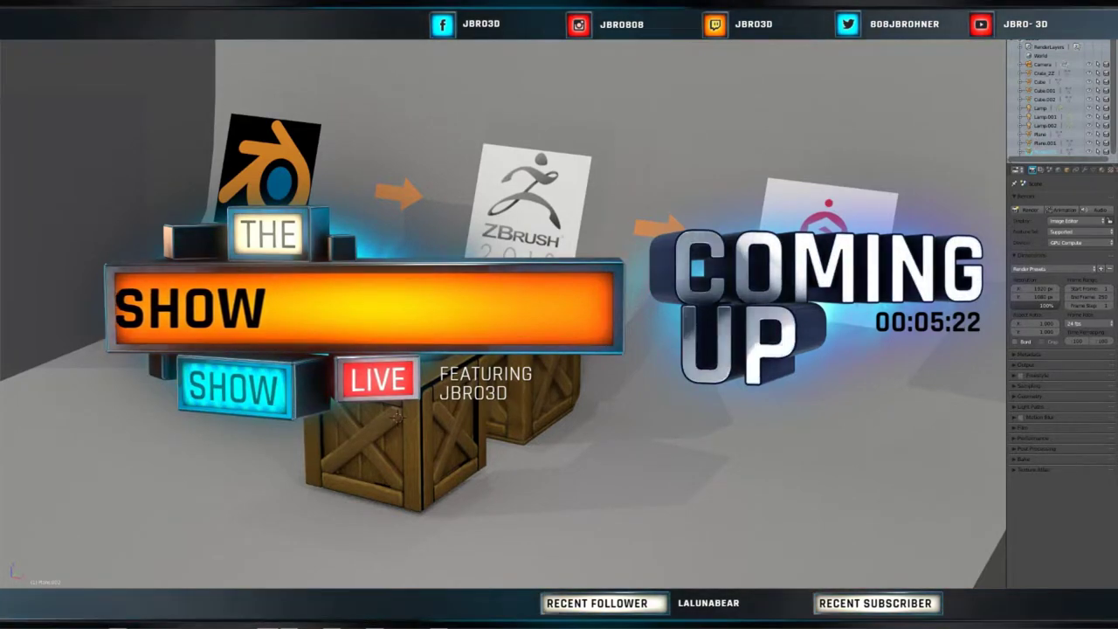
{"action": "middle_click_drag", "start_coordinate": [397, 416], "coordinate": [476, 417]}
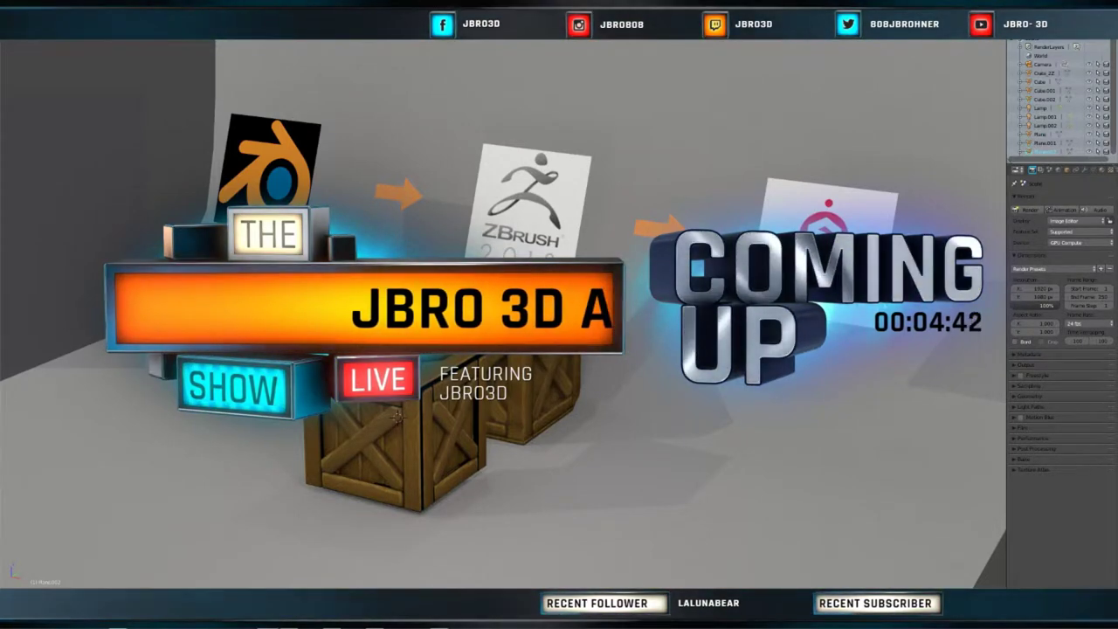
{"action": "middle_click_drag", "start_coordinate": [503, 350], "coordinate": [616, 343]}
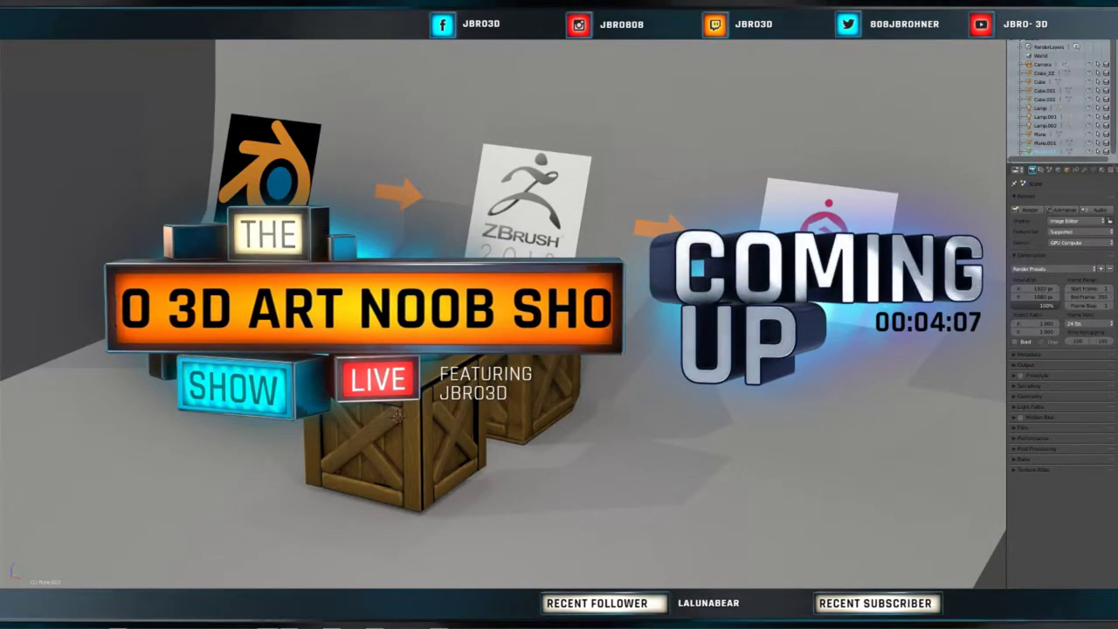
{"action": "middle_click_drag", "start_coordinate": [397, 418], "coordinate": [451, 401]}
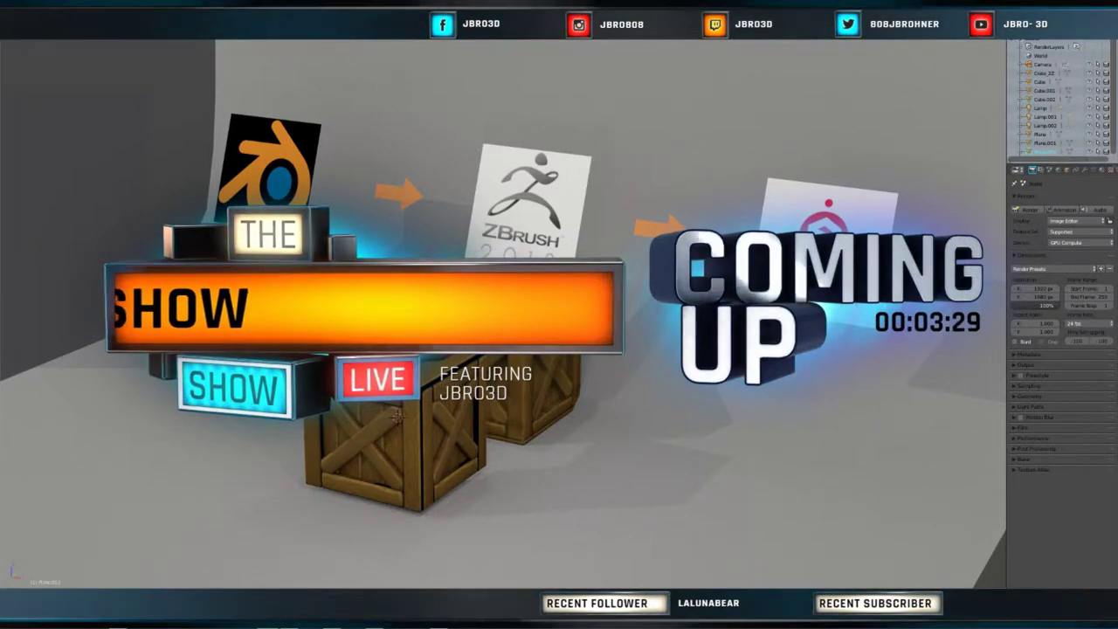
{"action": "middle_click_drag", "start_coordinate": [559, 437], "coordinate": [620, 436]}
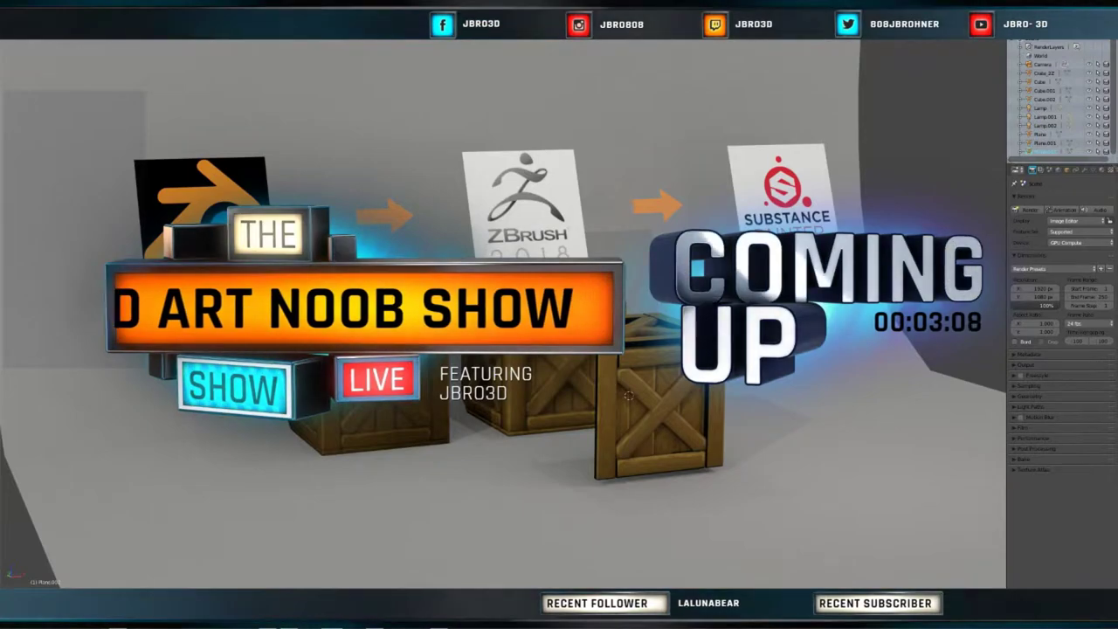
{"action": "middle_click_drag", "start_coordinate": [629, 395], "coordinate": [507, 412]}
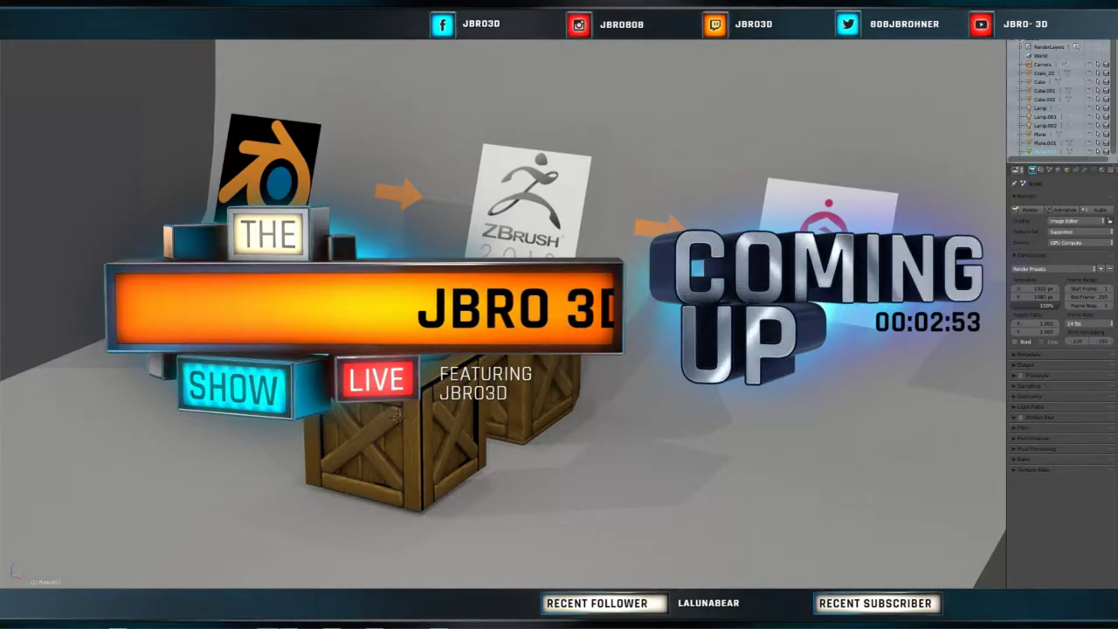
{"action": "middle_click_drag", "start_coordinate": [397, 417], "coordinate": [449, 417]}
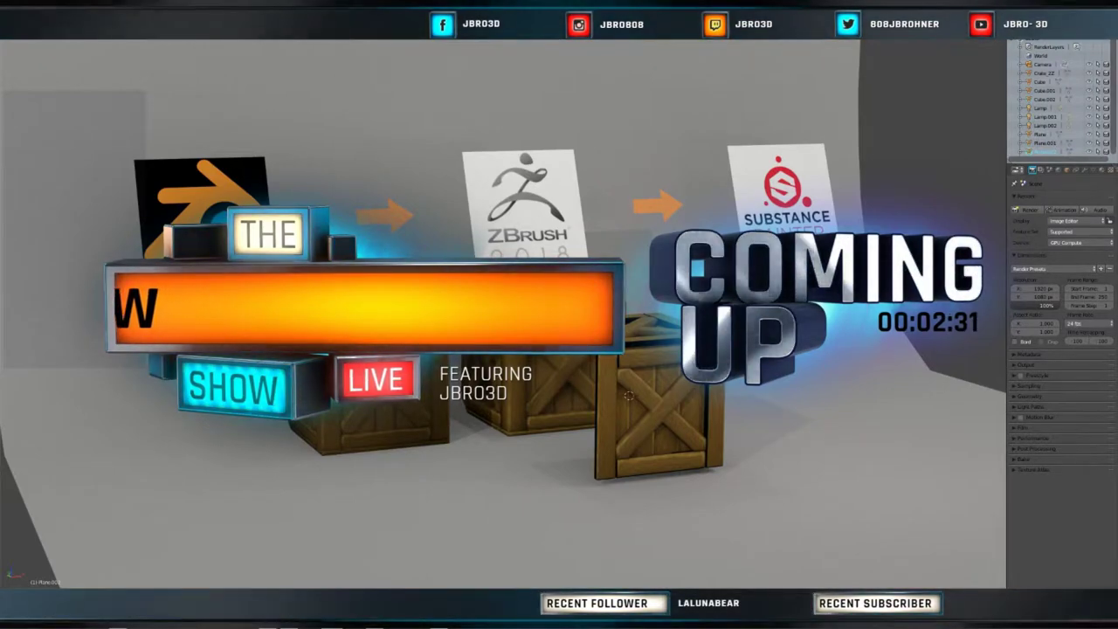
{"action": "middle_click_drag", "start_coordinate": [629, 396], "coordinate": [377, 409]}
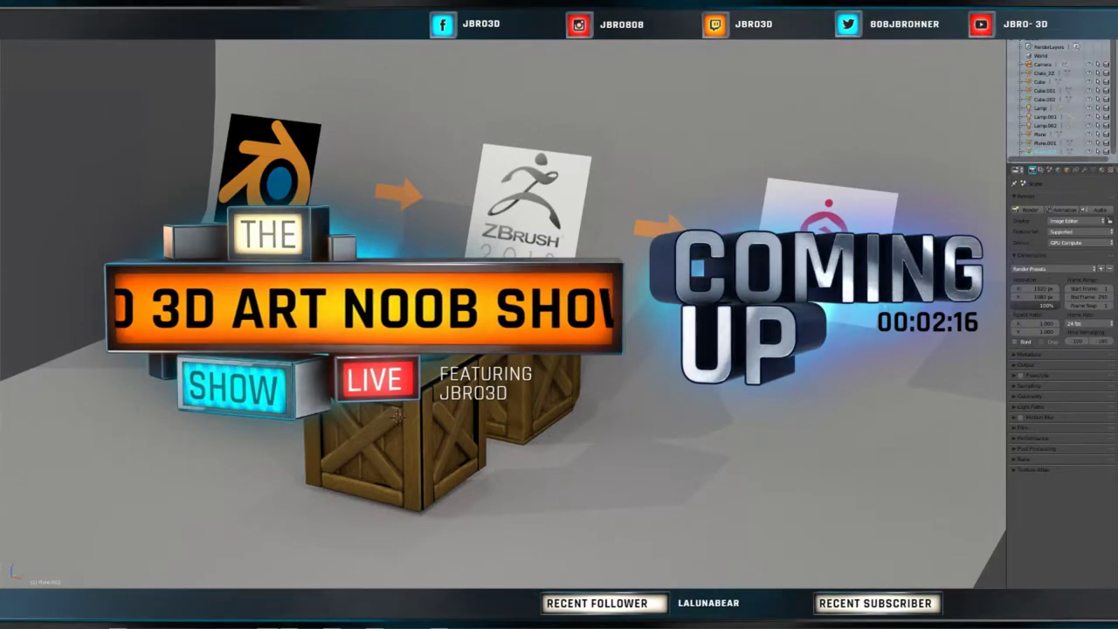
{"action": "middle_click_drag", "start_coordinate": [397, 417], "coordinate": [472, 420]}
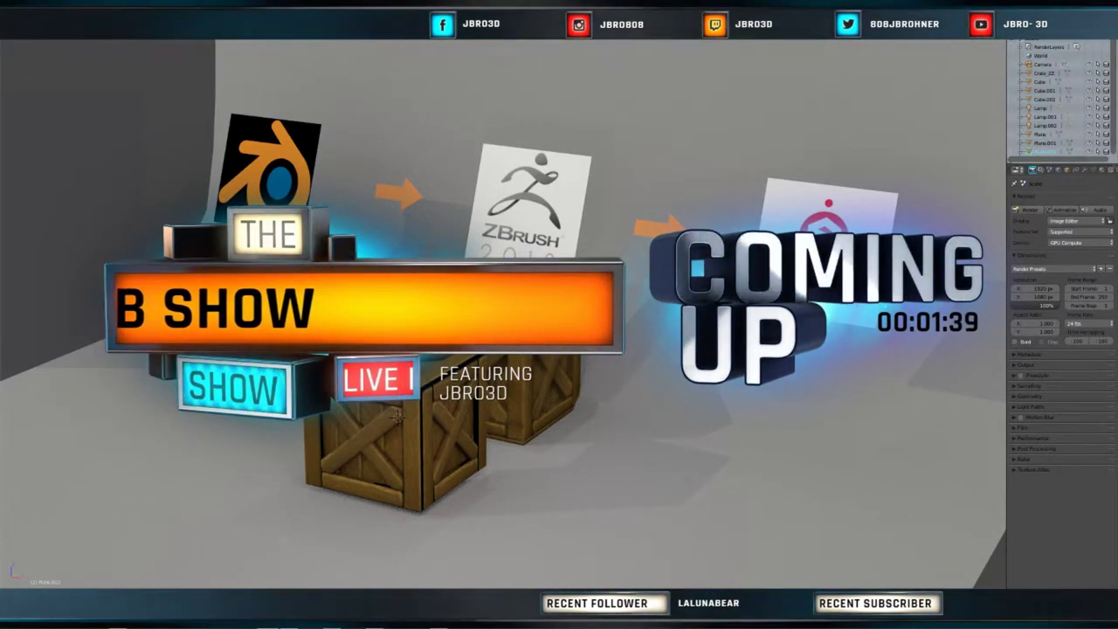
{"action": "key", "text": "KP_4"}
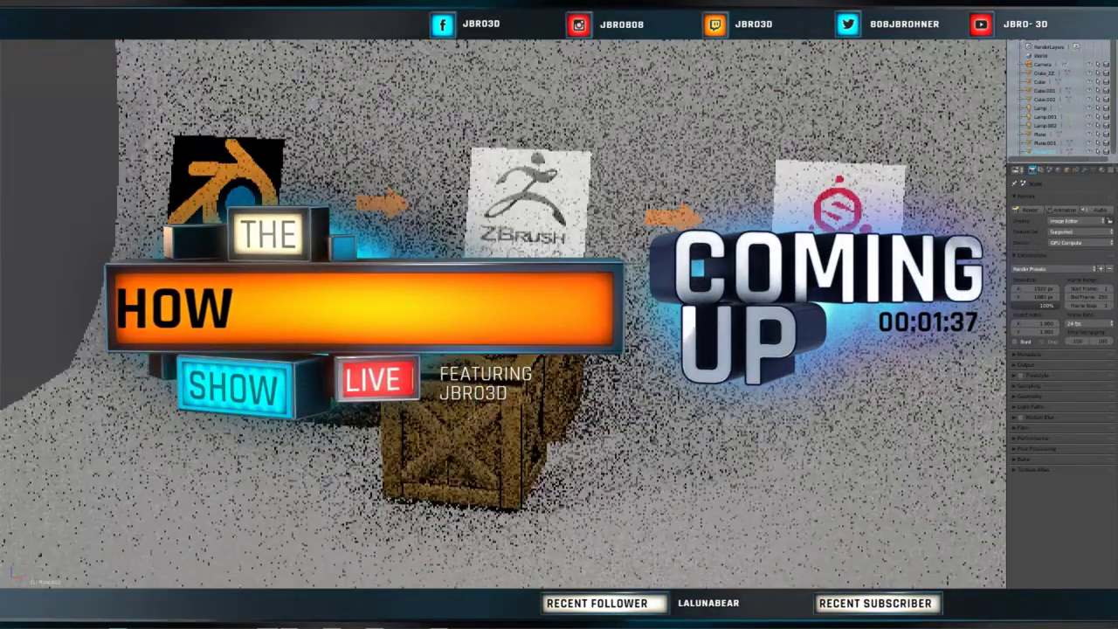
{"action": "key", "text": "KP_4"}
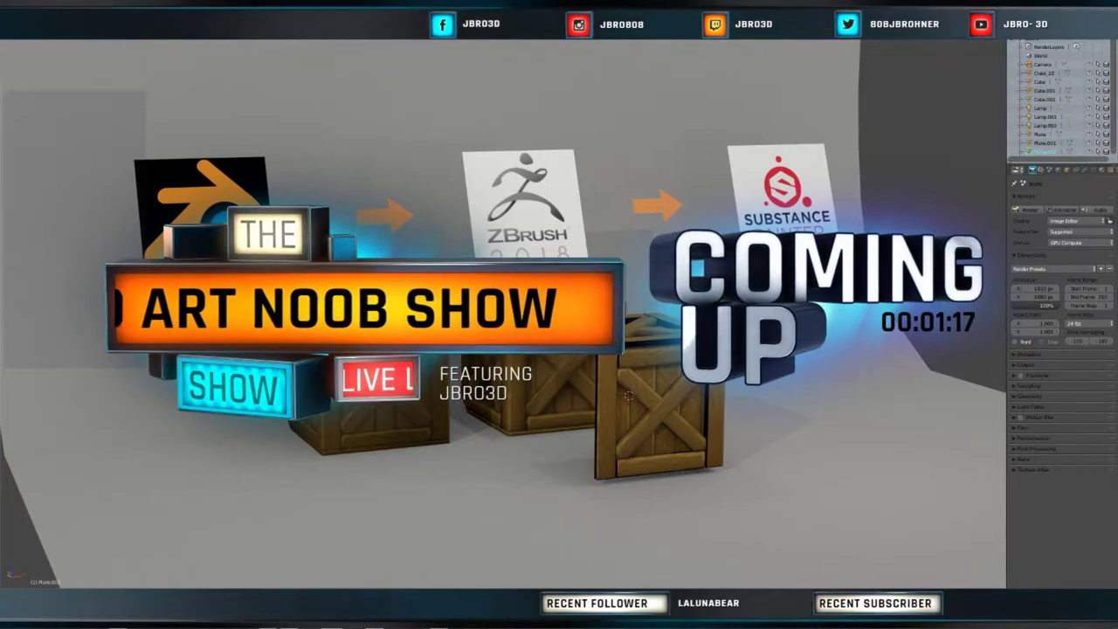
{"action": "middle_click_drag", "start_coordinate": [629, 396], "coordinate": [362, 428]}
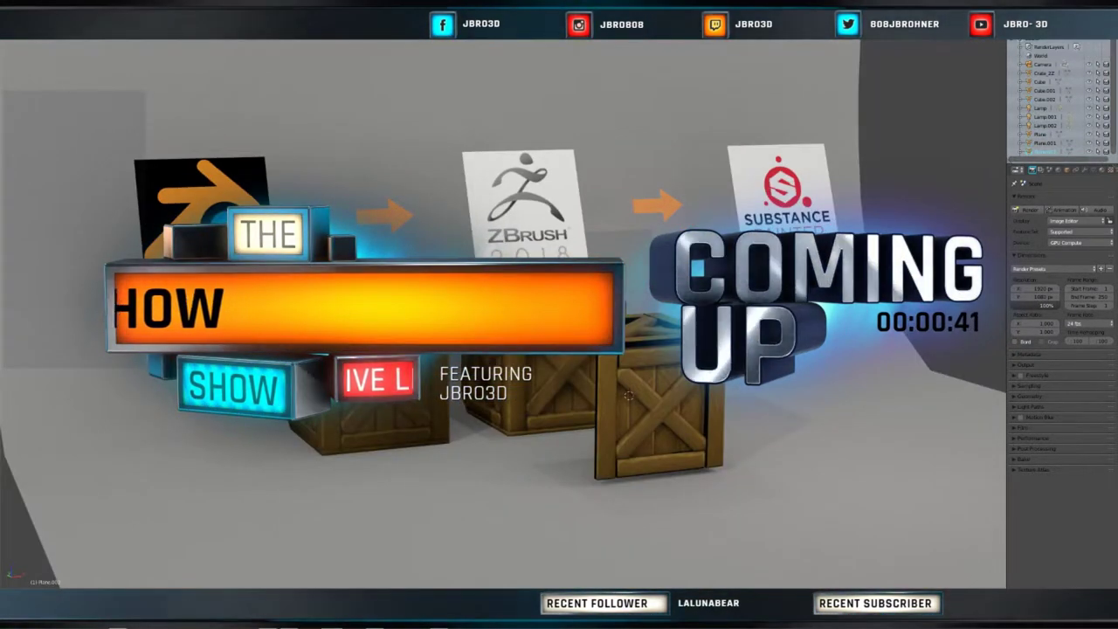
{"action": "middle_click_drag", "start_coordinate": [629, 396], "coordinate": [512, 407]}
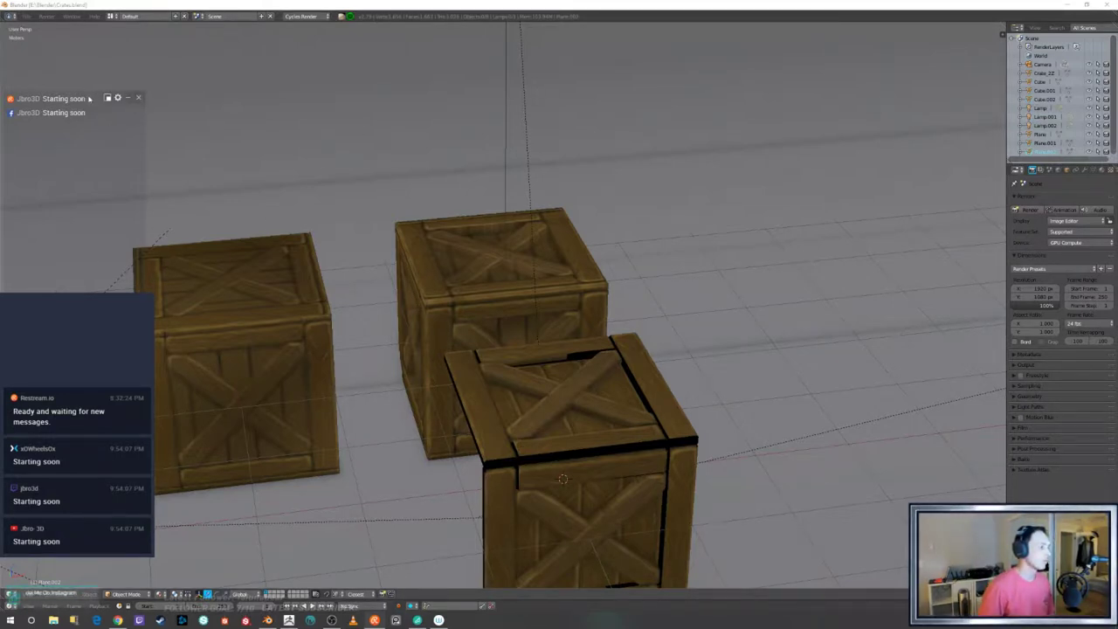
- Move the floating stream chat window off the 3D viewport
{"action": "left_click_drag", "start_coordinate": [93, 99], "coordinate": [385, 0]}
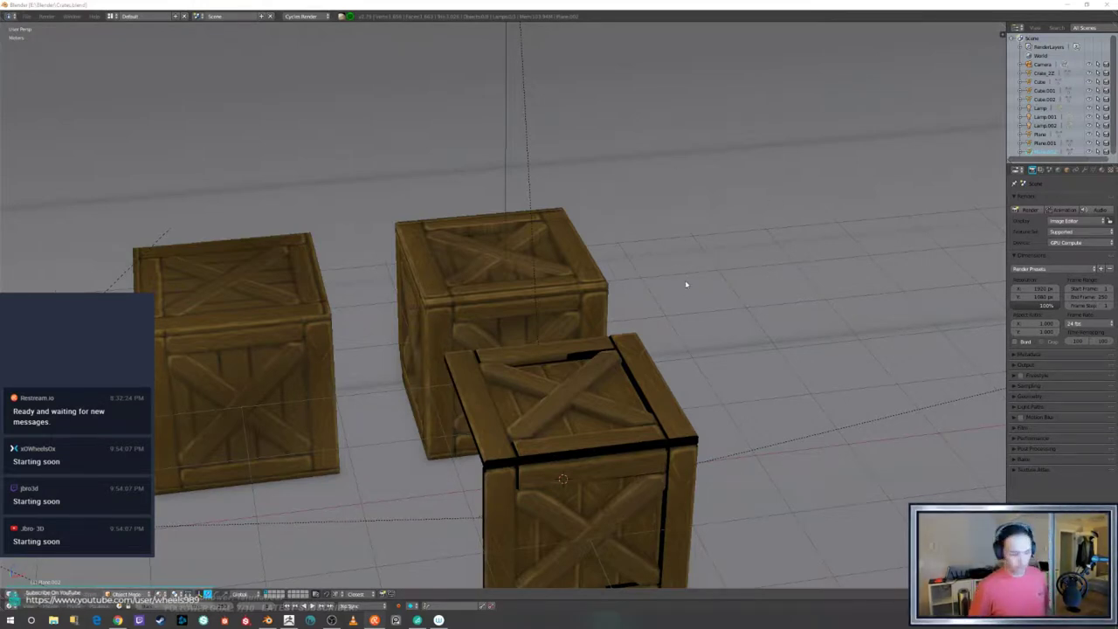
- Select the three lamps around the crates on the curved backdrop and hide them
{"action": "right_click", "coordinate": [843, 429]}
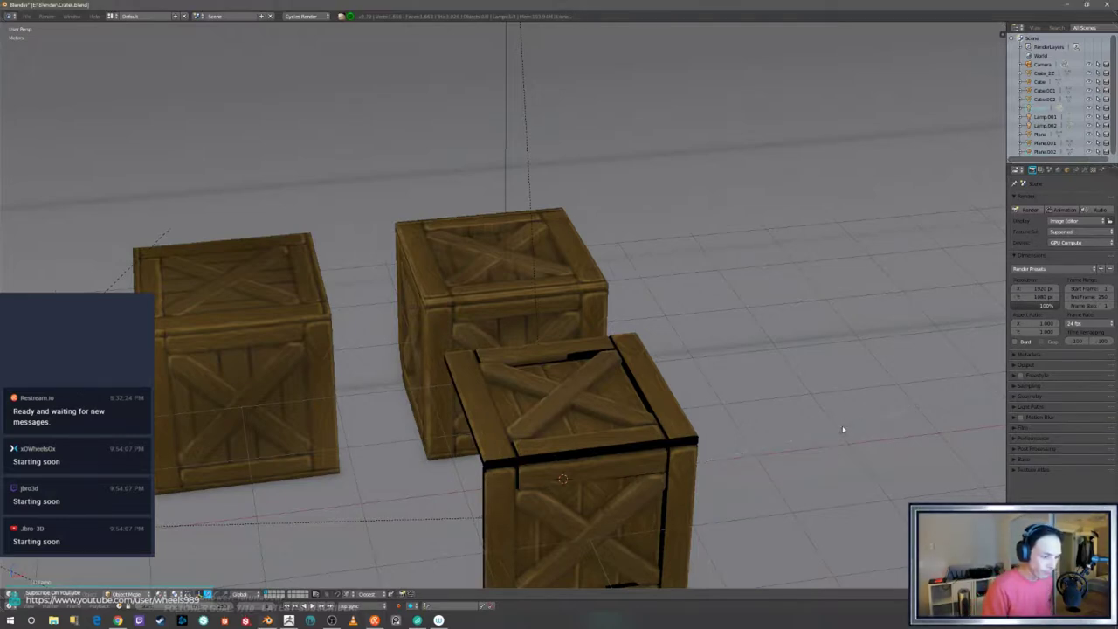
{"action": "right_click", "coordinate": [847, 440]}
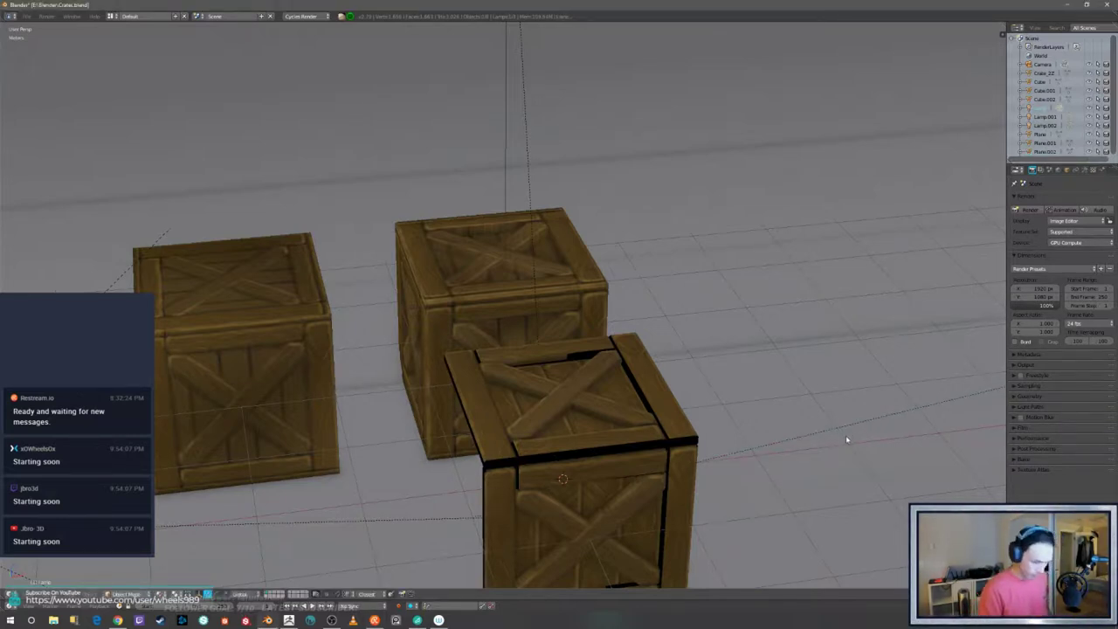
{"action": "right_click", "coordinate": [860, 498]}
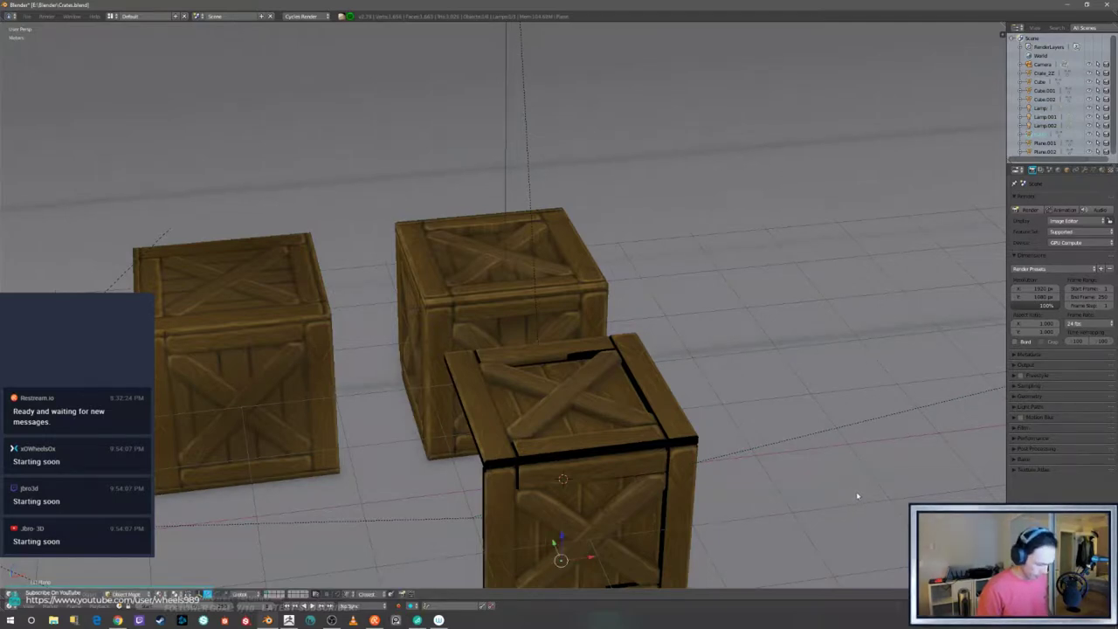
{"action": "right_click_drag", "start_coordinate": [862, 499], "coordinate": [867, 492]}
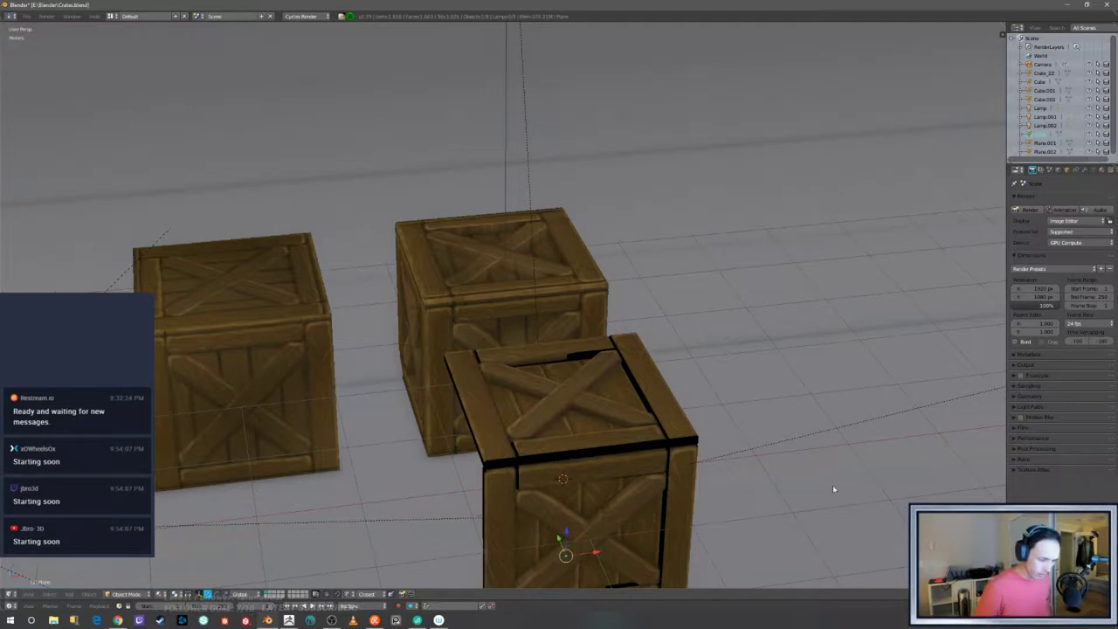
{"action": "middle_click_drag", "start_coordinate": [798, 408], "coordinate": [843, 384]}
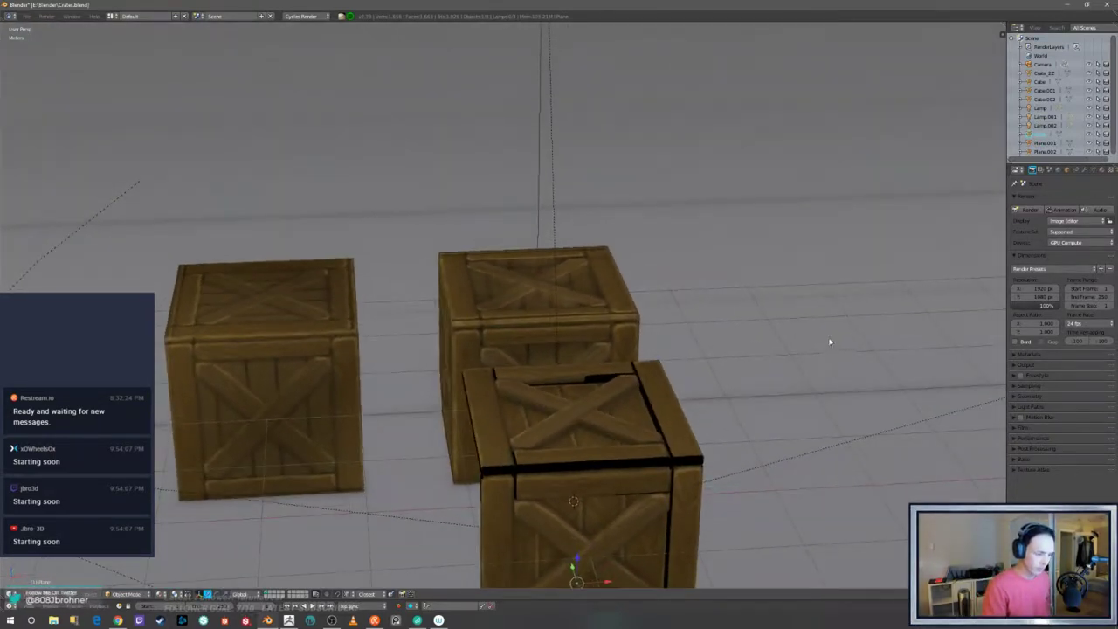
{"action": "mouse_move", "coordinate": [830, 342]}
{"action": "middle_mouse_down"}
{"action": "mouse_move", "coordinate": [823, 370]}
{"action": "mouse_move", "coordinate": [818, 282]}
{"action": "mouse_move", "coordinate": [833, 321]}
{"action": "middle_mouse_up"}
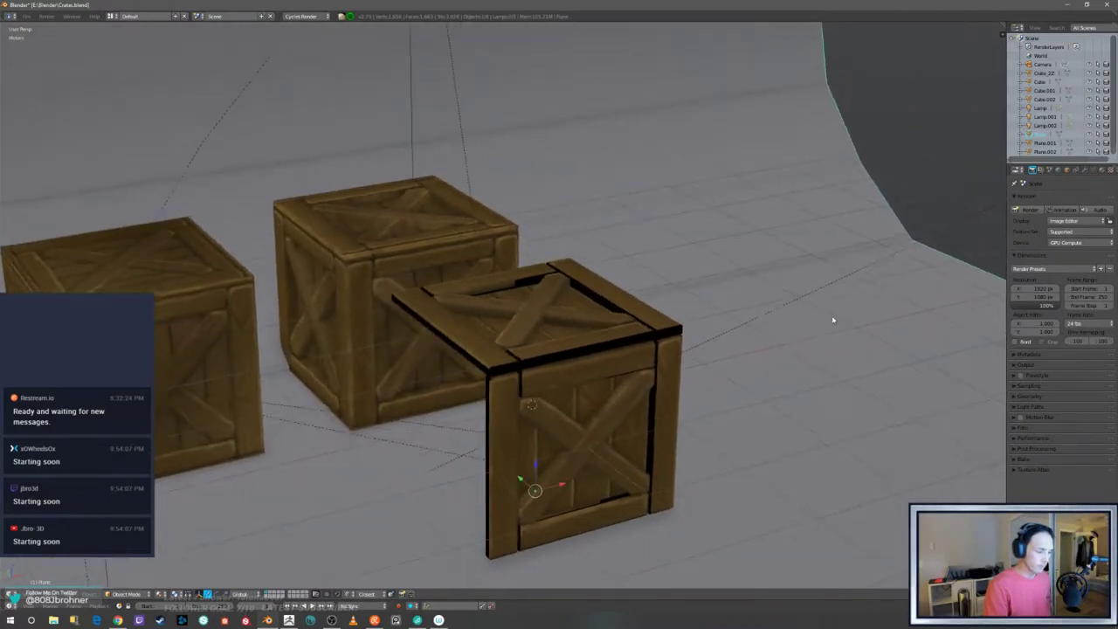
{"action": "scroll", "coordinate": [834, 321], "scroll_direction": "down", "scroll_amount": 10}
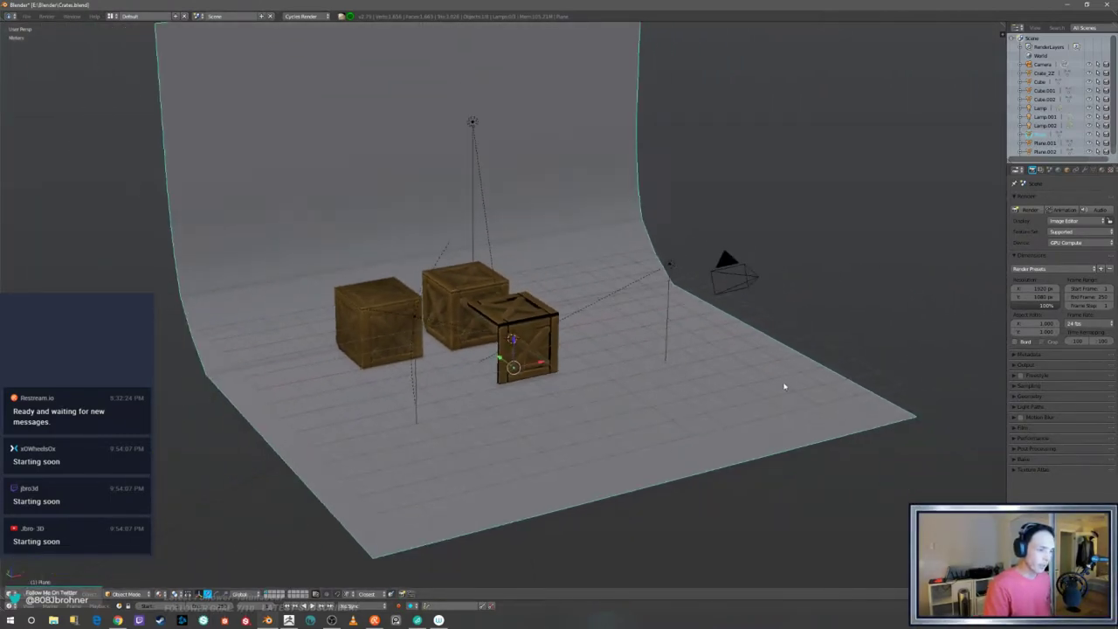
{"action": "right_click", "coordinate": [474, 123]}
{"action": "right_click", "coordinate": [669, 264]}
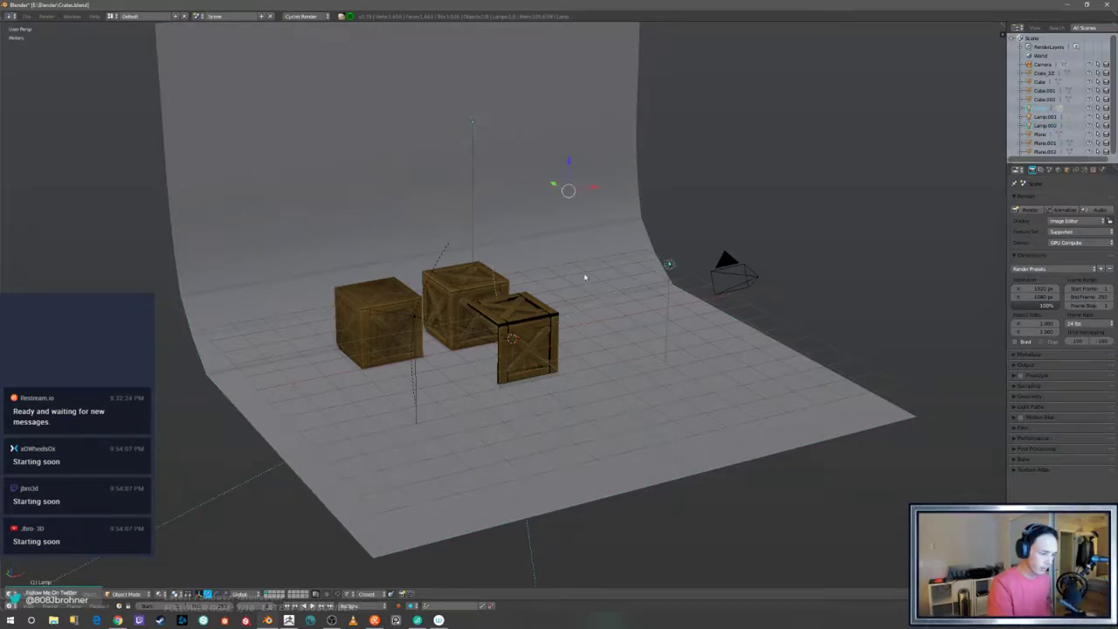
{"action": "right_click", "coordinate": [415, 314], "text": "shift"}
{"action": "key", "text": "h"}
- Select the camera in front of the crates and hide it
{"action": "middle_click_drag", "start_coordinate": [630, 406], "coordinate": [590, 414]}
{"action": "right_click", "coordinate": [575, 382]}
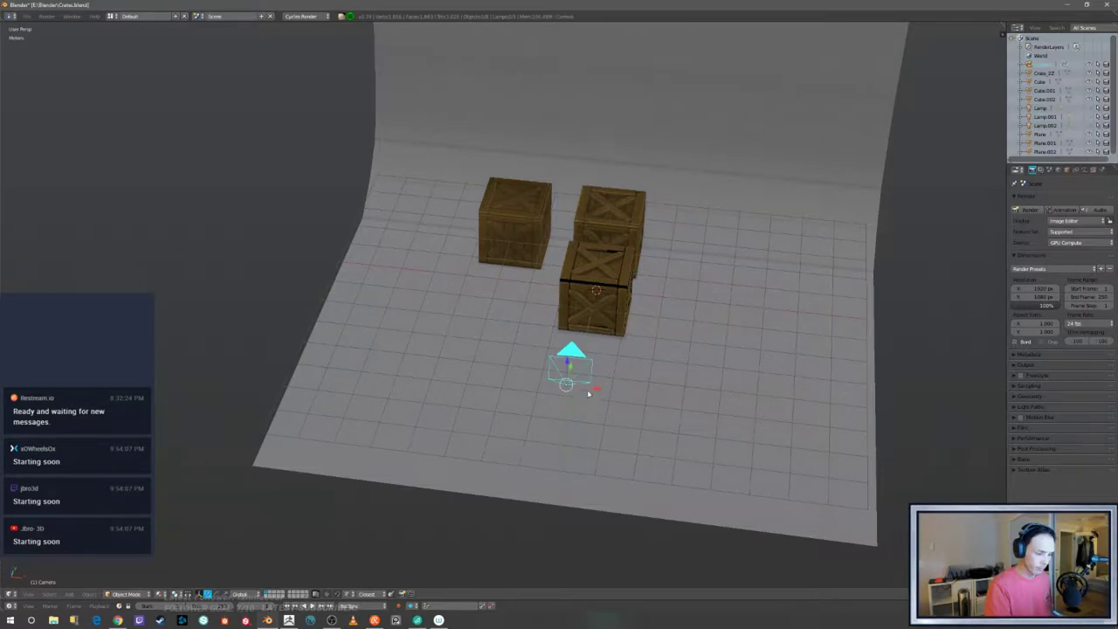
{"action": "key", "text": "ctrl+KP_0"}
{"action": "middle_click_drag", "start_coordinate": [610, 402], "coordinate": [704, 367]}
{"action": "scroll", "coordinate": [641, 359], "scroll_direction": "up", "scroll_amount": 3}
- Select the leftmost crate and isolate it by hiding all unselected objects
{"action": "right_click", "coordinate": [383, 308]}
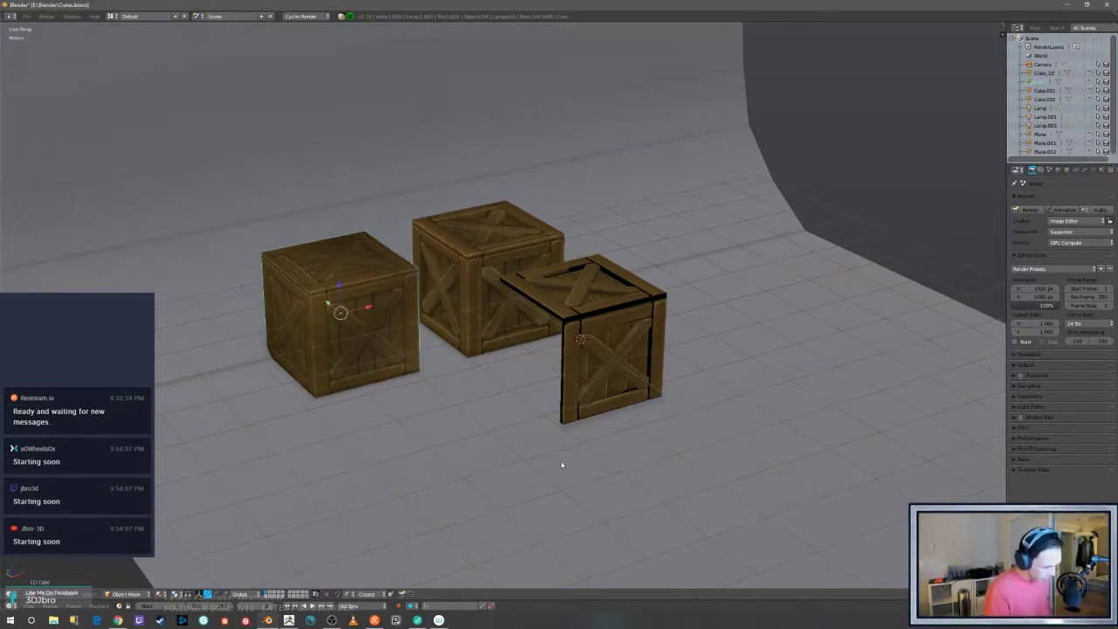
{"action": "scroll", "coordinate": [562, 445], "scroll_direction": "up", "scroll_amount": 3}
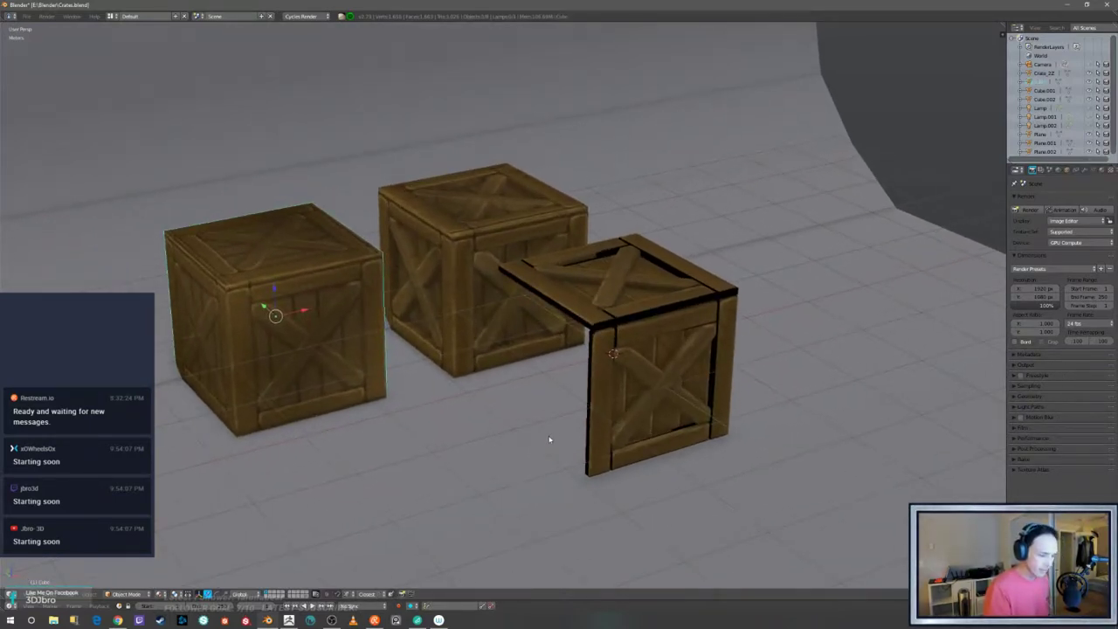
{"action": "middle_click_drag", "start_coordinate": [550, 439], "coordinate": [549, 436]}
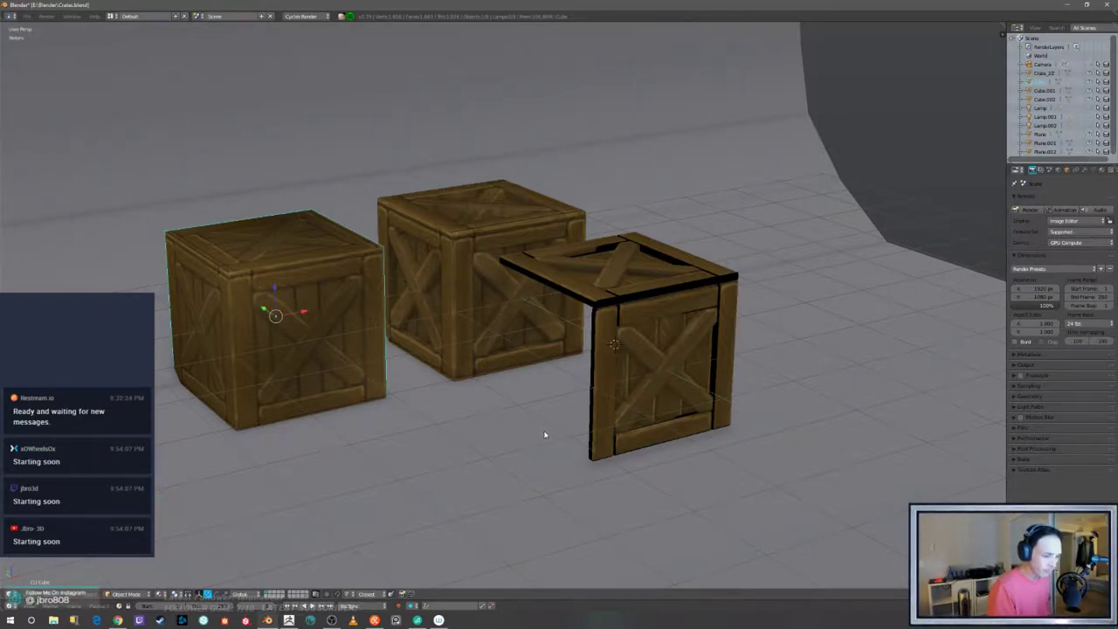
{"action": "middle_click_drag", "start_coordinate": [544, 434], "coordinate": [645, 414]}
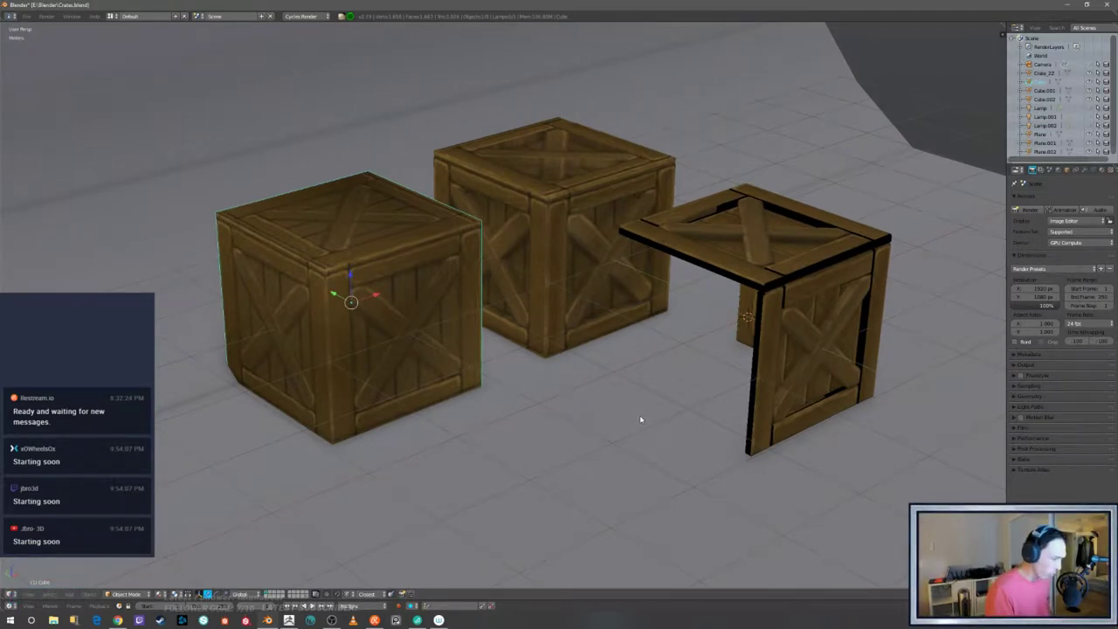
{"action": "mouse_move", "coordinate": [641, 420]}
{"action": "middle_mouse_down"}
{"action": "mouse_move", "coordinate": [656, 407]}
{"action": "mouse_move", "coordinate": [637, 407]}
{"action": "mouse_move", "coordinate": [639, 434]}
{"action": "middle_mouse_up"}
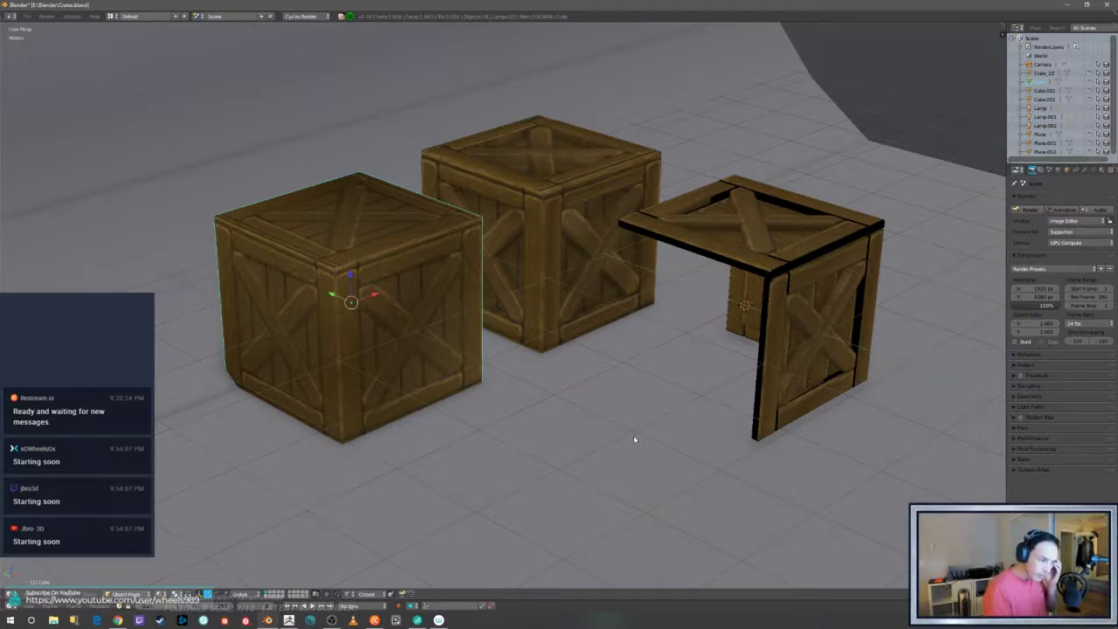
{"action": "middle_click_drag", "start_coordinate": [636, 435], "coordinate": [638, 429]}
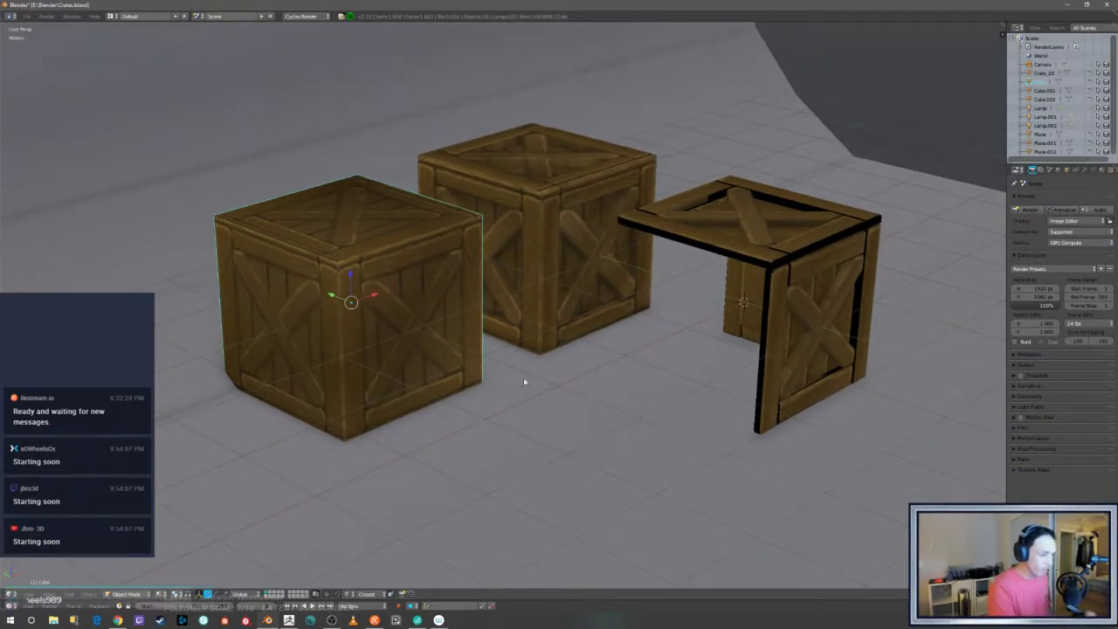
{"action": "mouse_move", "coordinate": [524, 382]}
{"action": "middle_mouse_down"}
{"action": "mouse_move", "coordinate": [539, 412]}
{"action": "mouse_move", "coordinate": [512, 385]}
{"action": "middle_mouse_up"}
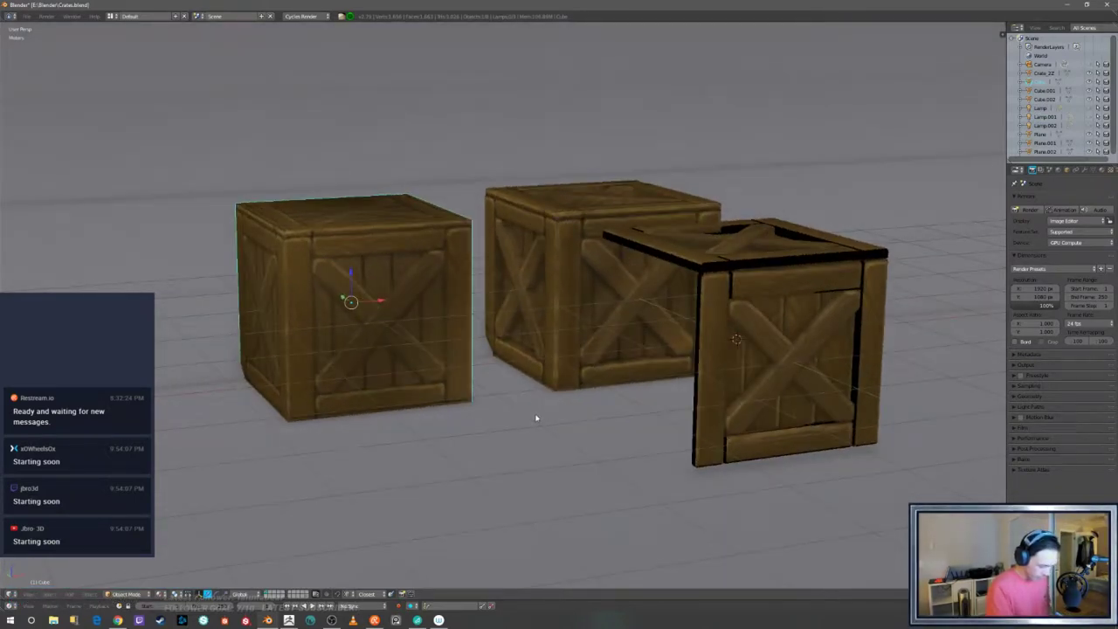
{"action": "key", "text": "shift+h"}
- View the isolated crate straight from the front and at an angle, and switch it to Edit Mode
{"action": "middle_click_drag", "start_coordinate": [535, 418], "coordinate": [741, 327]}
{"action": "key", "text": "KP_1"}
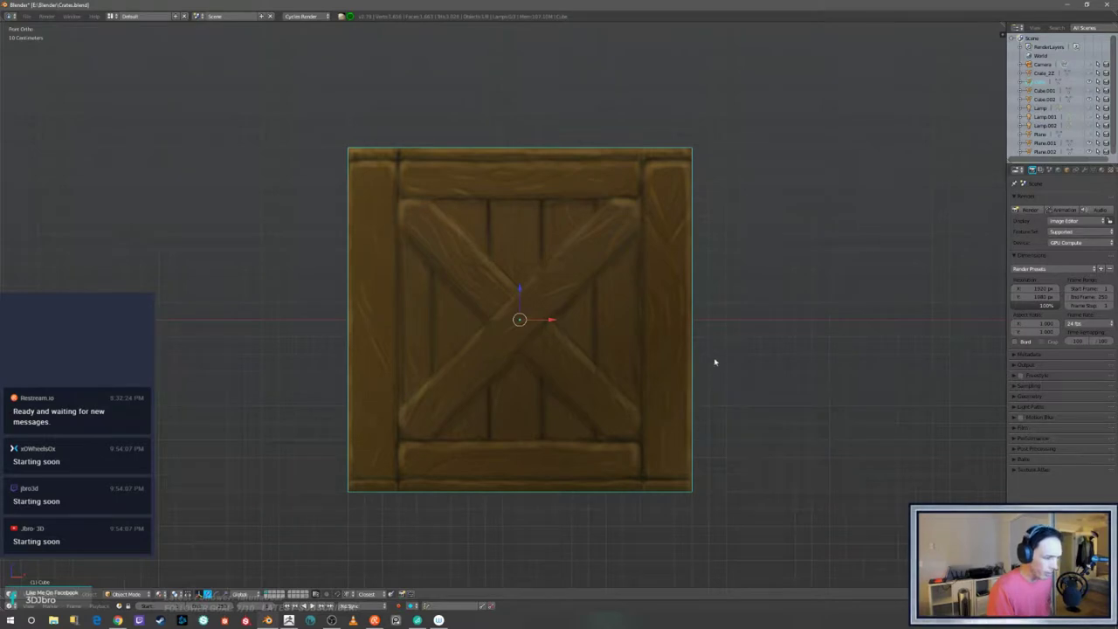
{"action": "scroll", "coordinate": [717, 364], "scroll_direction": "up", "scroll_amount": 1}
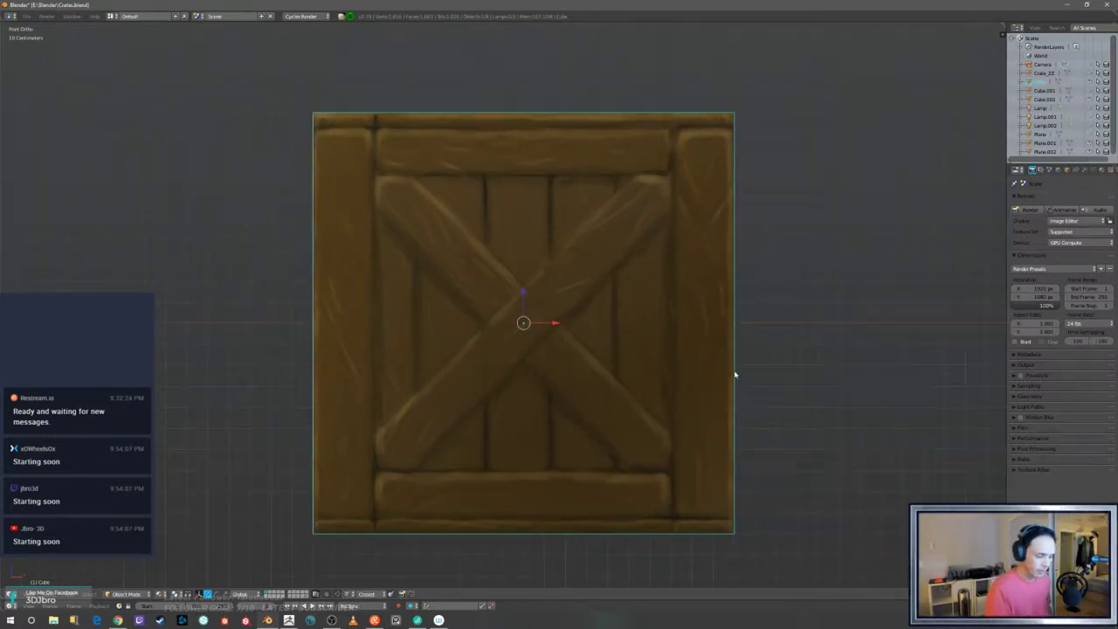
{"action": "scroll", "coordinate": [737, 380], "scroll_direction": "down", "scroll_amount": 1}
{"action": "scroll", "coordinate": [740, 367], "scroll_direction": "up", "scroll_amount": 1}
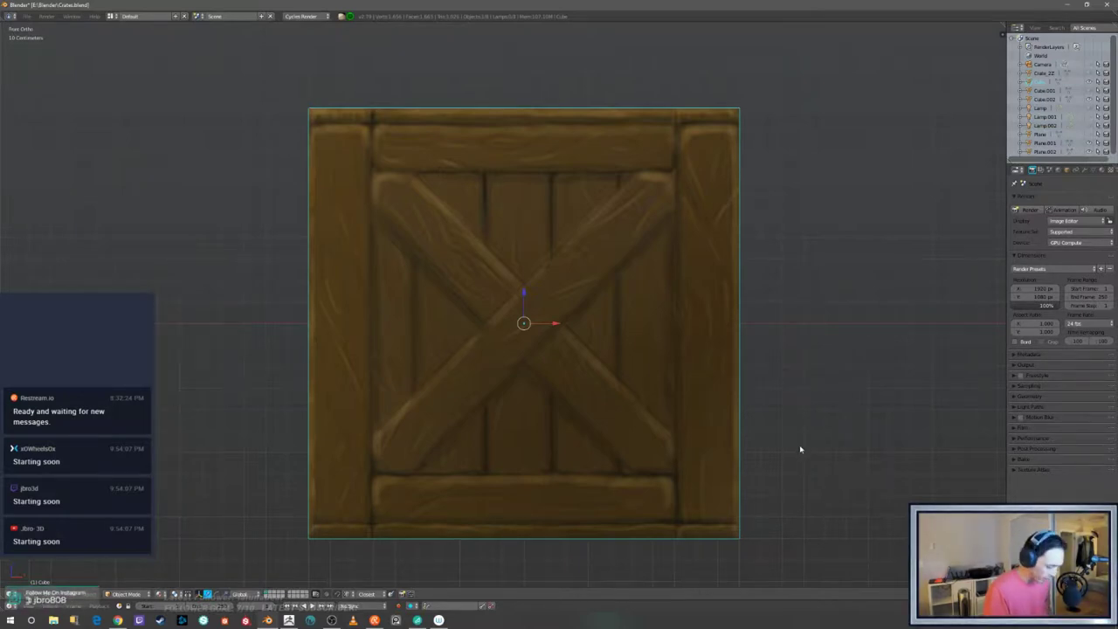
{"action": "middle_click_drag", "start_coordinate": [800, 446], "coordinate": [822, 454]}
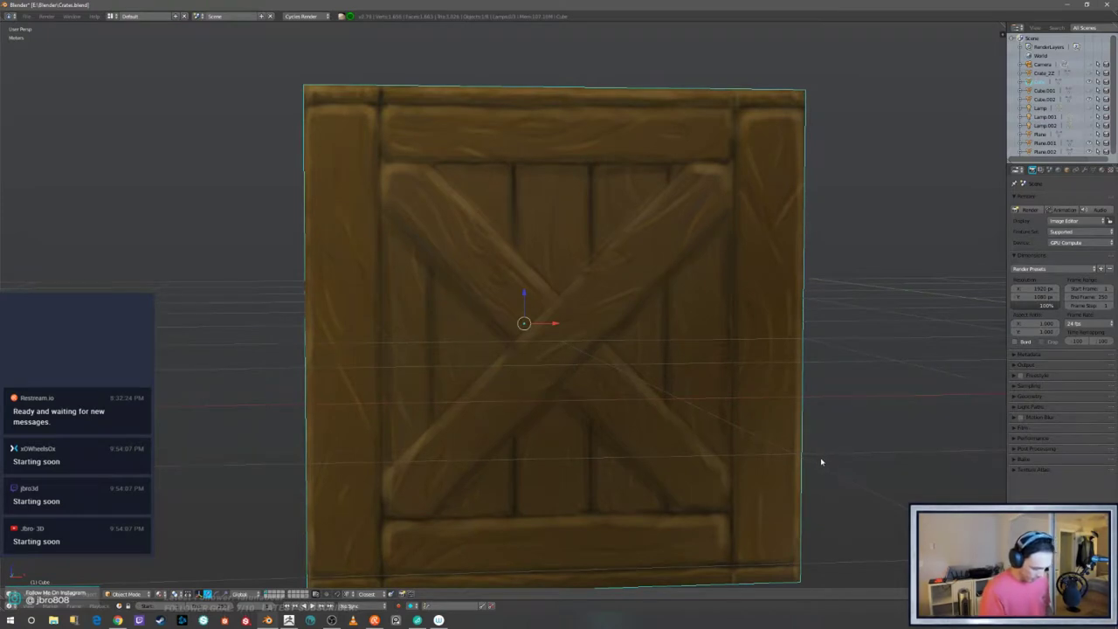
{"action": "left_click", "coordinate": [879, 457]}
{"action": "scroll", "coordinate": [860, 480], "scroll_direction": "down", "scroll_amount": 3}
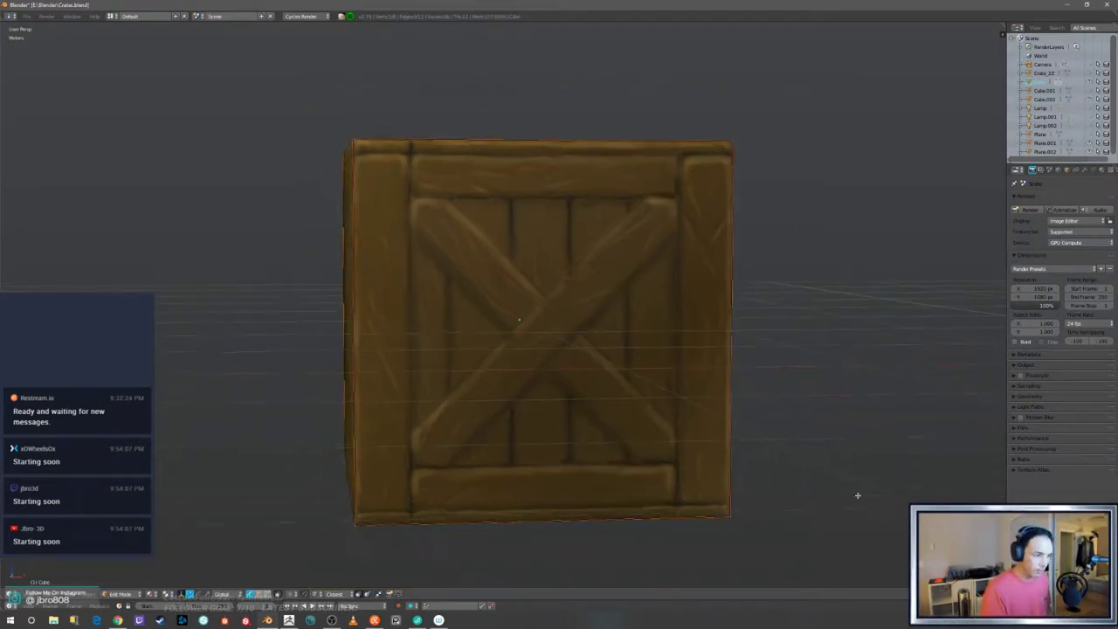
{"action": "middle_click_drag", "start_coordinate": [844, 473], "coordinate": [835, 447]}
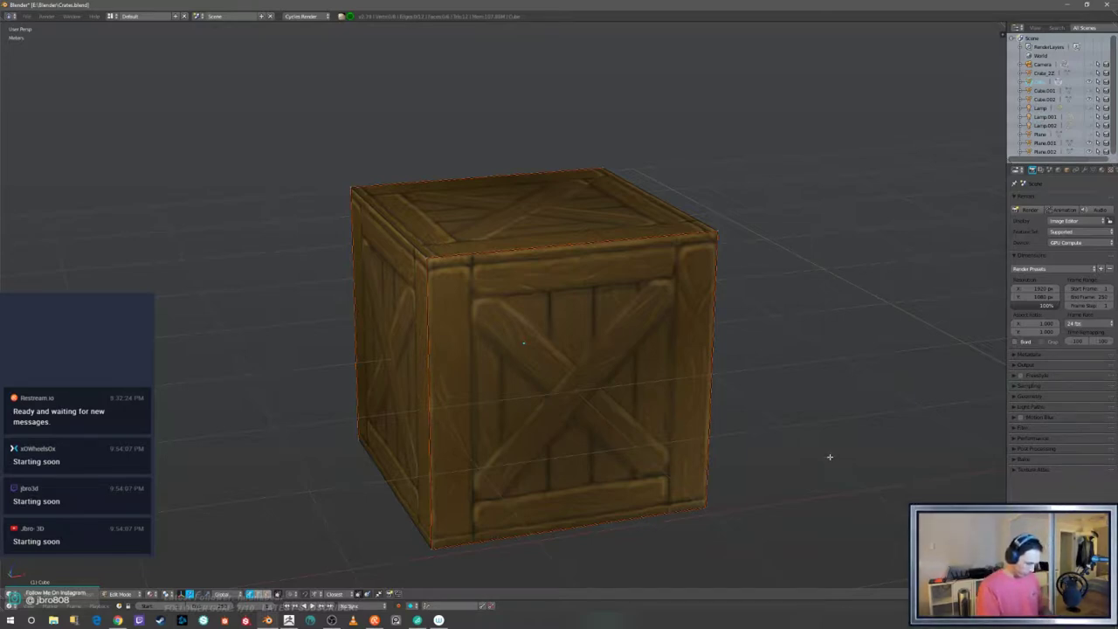
{"action": "middle_click_drag", "start_coordinate": [830, 454], "coordinate": [816, 435]}
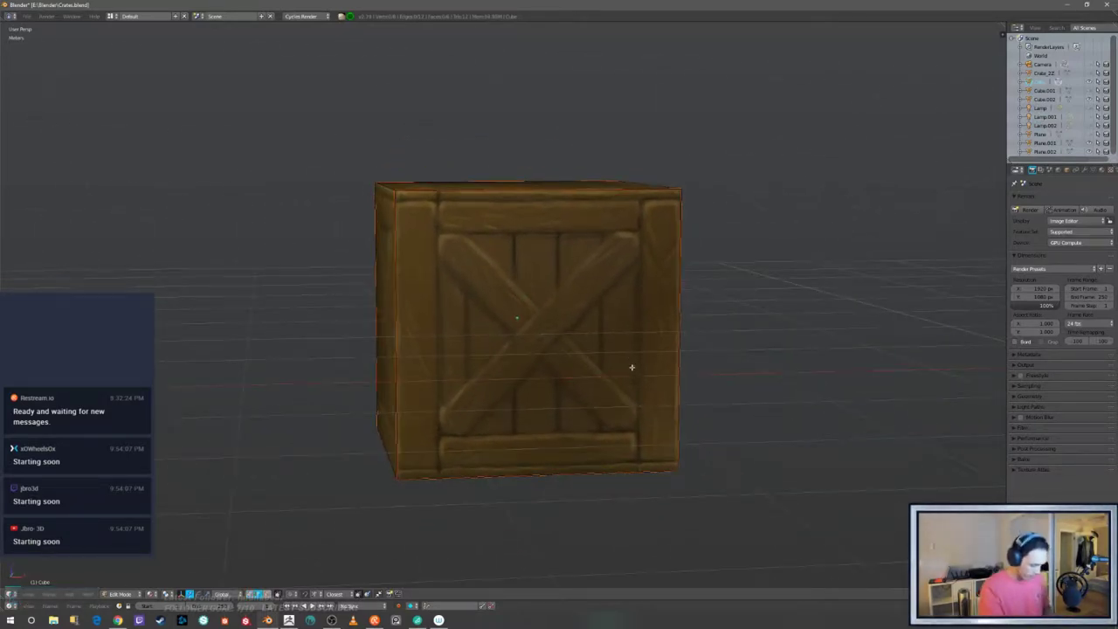
- Isolate the crate's front face by hiding all its other faces, and clear the selection
{"action": "right_click", "coordinate": [627, 371]}
{"action": "middle_click_drag", "start_coordinate": [624, 367], "coordinate": [746, 414]}
{"action": "key", "text": "shift+h"}
{"action": "key", "text": "a"}
{"action": "scroll", "coordinate": [757, 391], "scroll_direction": "up", "scroll_amount": 2}
{"action": "mouse_move", "coordinate": [766, 367]}
{"action": "middle_mouse_down"}
{"action": "mouse_move", "coordinate": [751, 374]}
{"action": "mouse_move", "coordinate": [777, 367]}
{"action": "mouse_move", "coordinate": [758, 393]}
{"action": "mouse_move", "coordinate": [769, 366]}
{"action": "mouse_move", "coordinate": [764, 390]}
{"action": "mouse_move", "coordinate": [774, 393]}
{"action": "mouse_move", "coordinate": [750, 421]}
{"action": "mouse_move", "coordinate": [754, 380]}
{"action": "middle_mouse_up"}
{"action": "scroll", "coordinate": [758, 394], "scroll_direction": "down", "scroll_amount": 2}
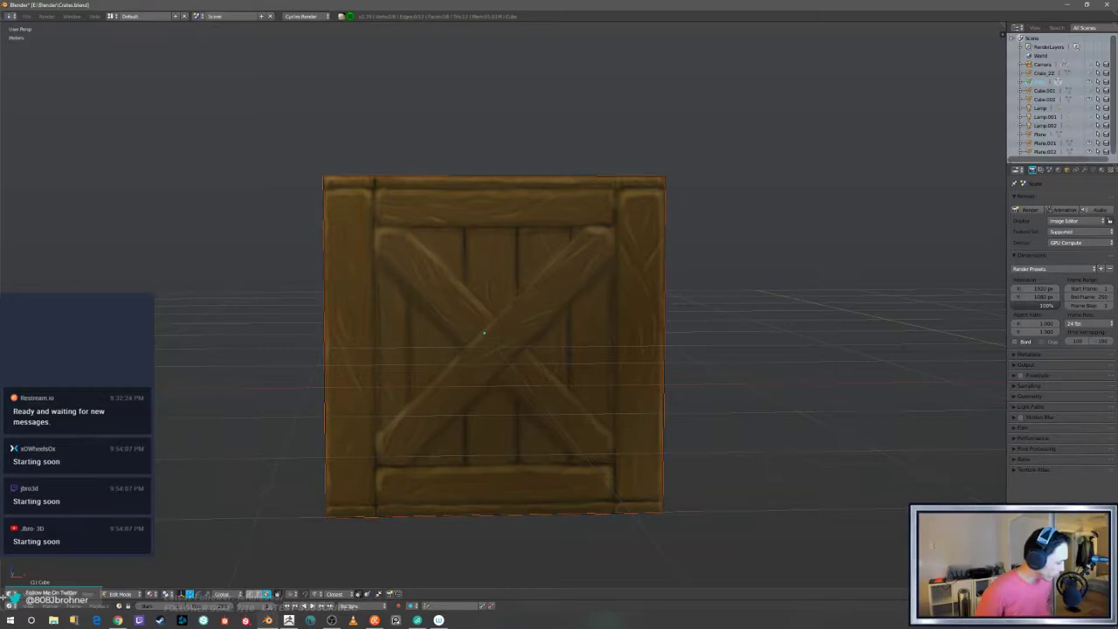
- Split the 3D viewport in two, set the new area to the UV/Image Editor and unlink the Render Result image
{"action": "left_click_drag", "start_coordinate": [4, 596], "coordinate": [415, 524]}
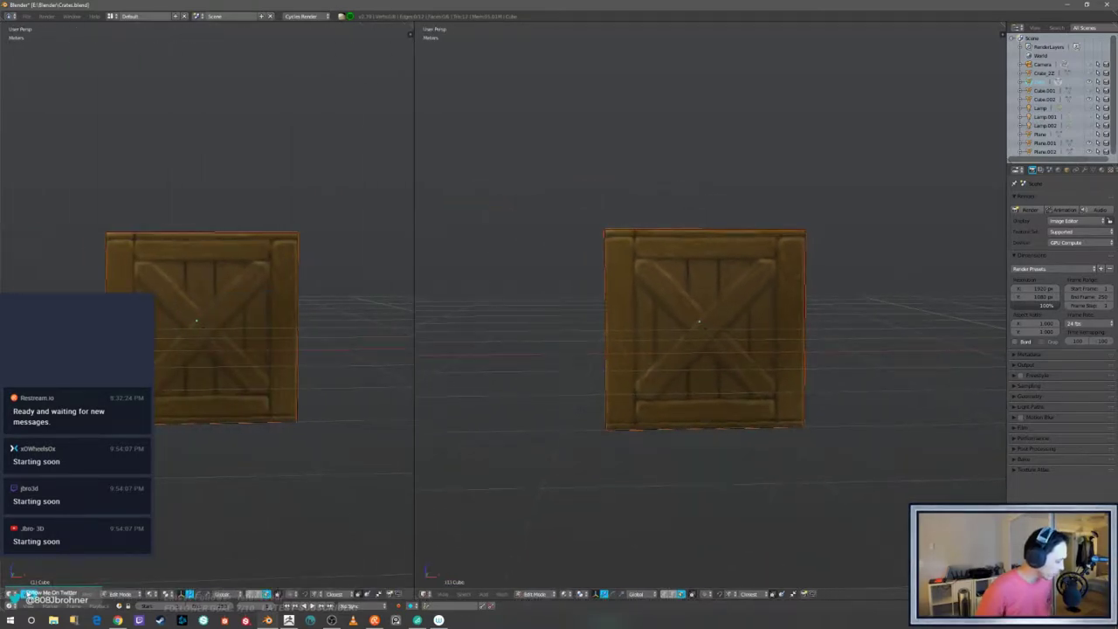
{"action": "left_click", "coordinate": [12, 594]}
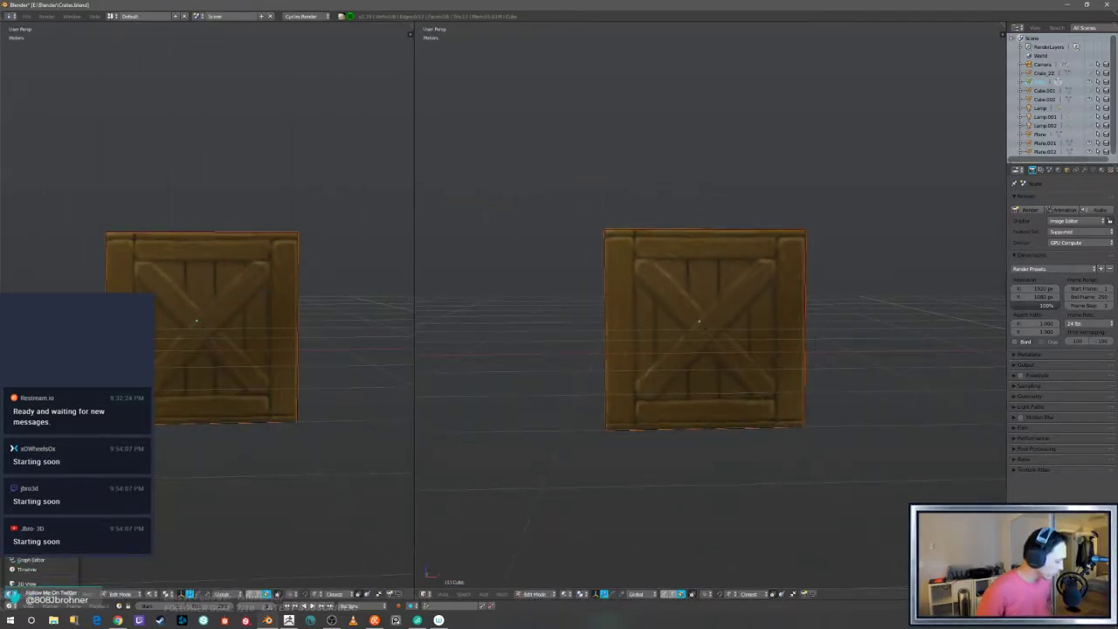
{"action": "left_click", "coordinate": [35, 525]}
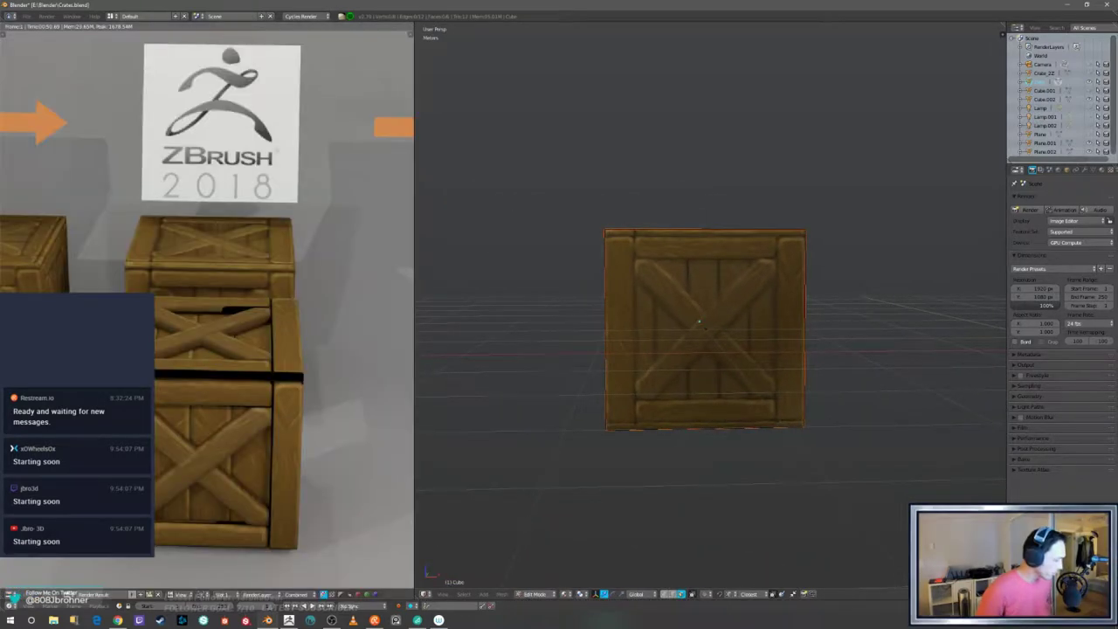
{"action": "left_click", "coordinate": [158, 594]}
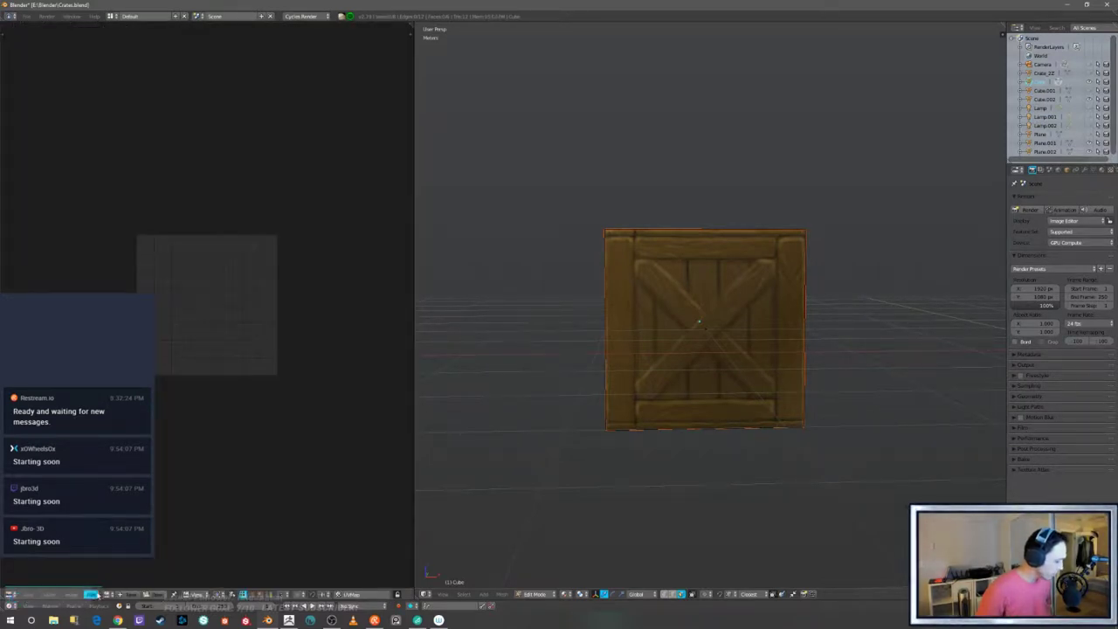
- Select the front face to show its UVs, and reveal and select all the crate's hidden faces
{"action": "scroll", "coordinate": [567, 420], "scroll_direction": "down", "scroll_amount": 2}
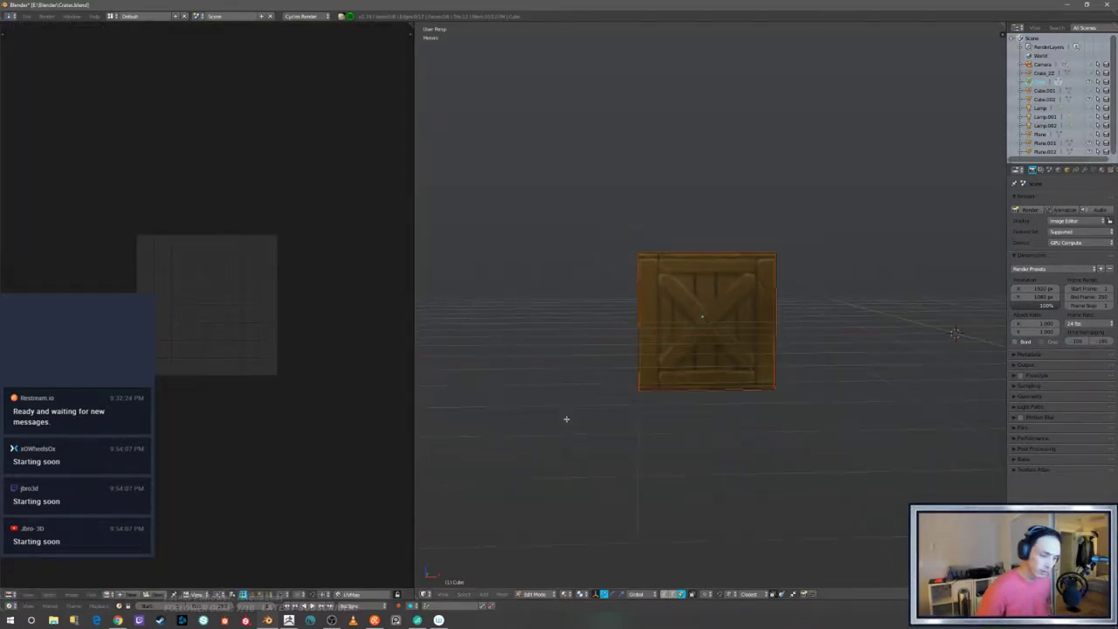
{"action": "key", "text": "a"}
{"action": "middle_click_drag", "start_coordinate": [519, 408], "coordinate": [547, 409]}
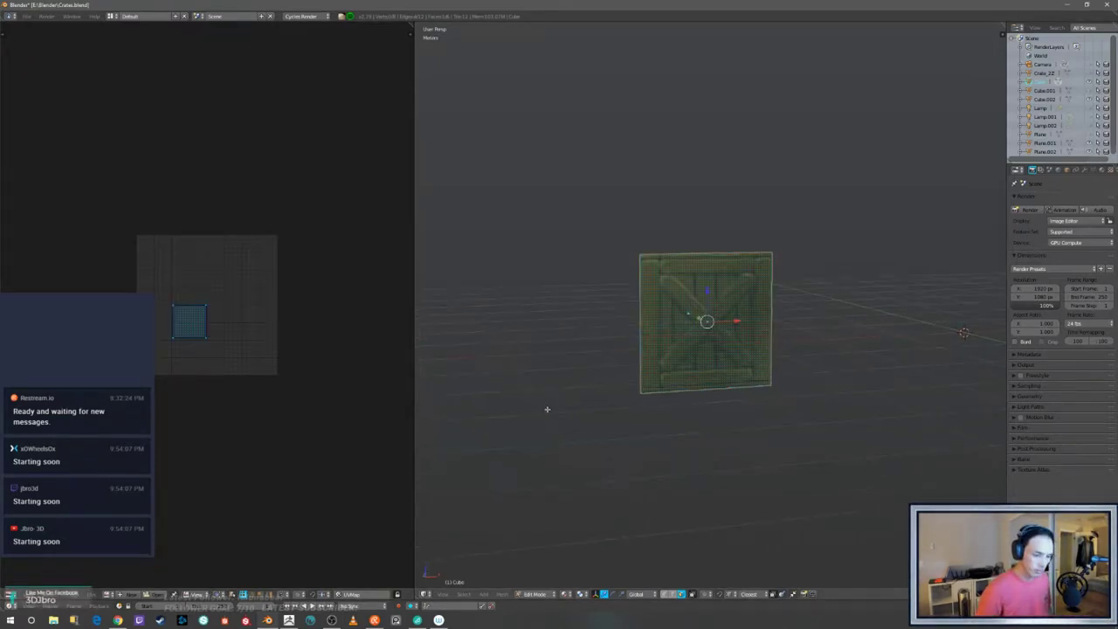
{"action": "key", "text": "a"}
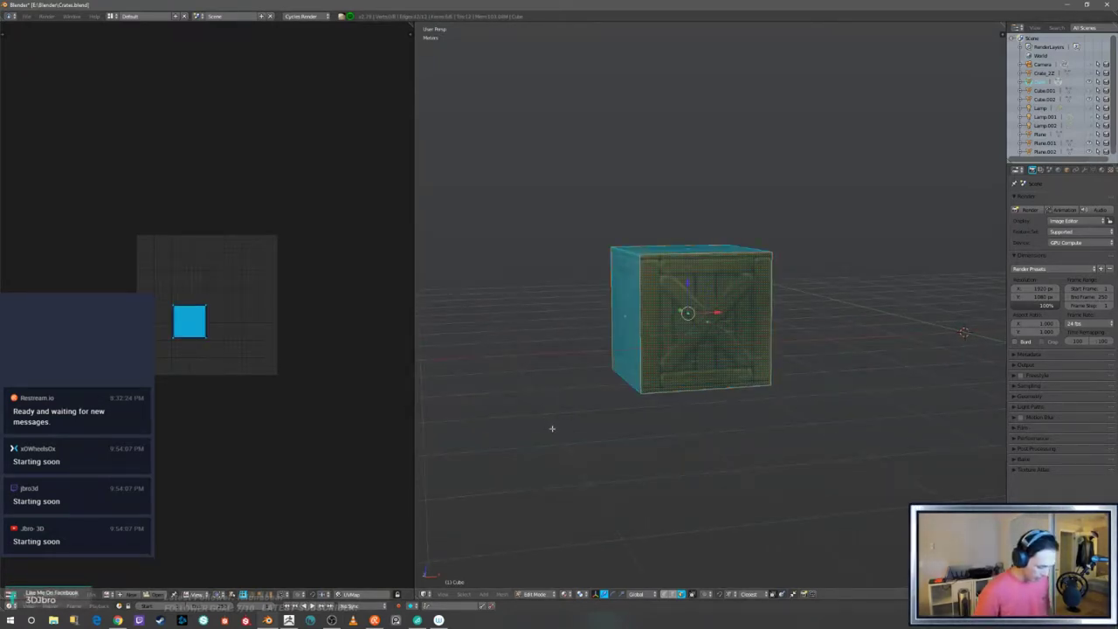
{"action": "key", "text": "Tab"}
{"action": "key", "text": "Tab"}
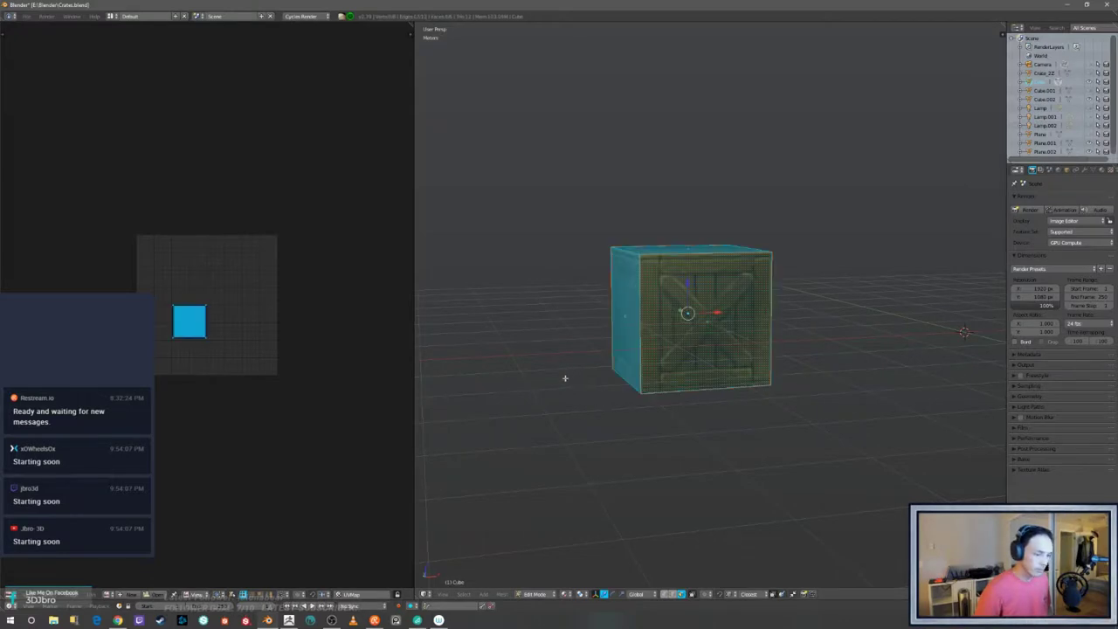
- Try to enlarge the crate's overlapping face UVs in the UV editor
{"action": "scroll", "coordinate": [312, 395], "scroll_direction": "up", "scroll_amount": 3}
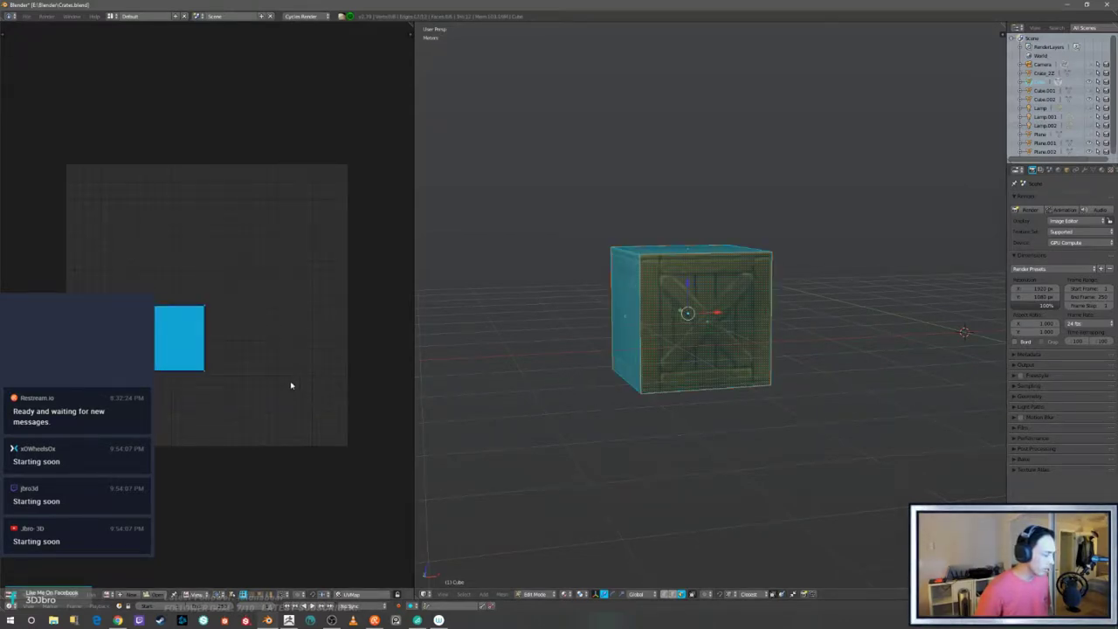
{"action": "key", "text": "s"}
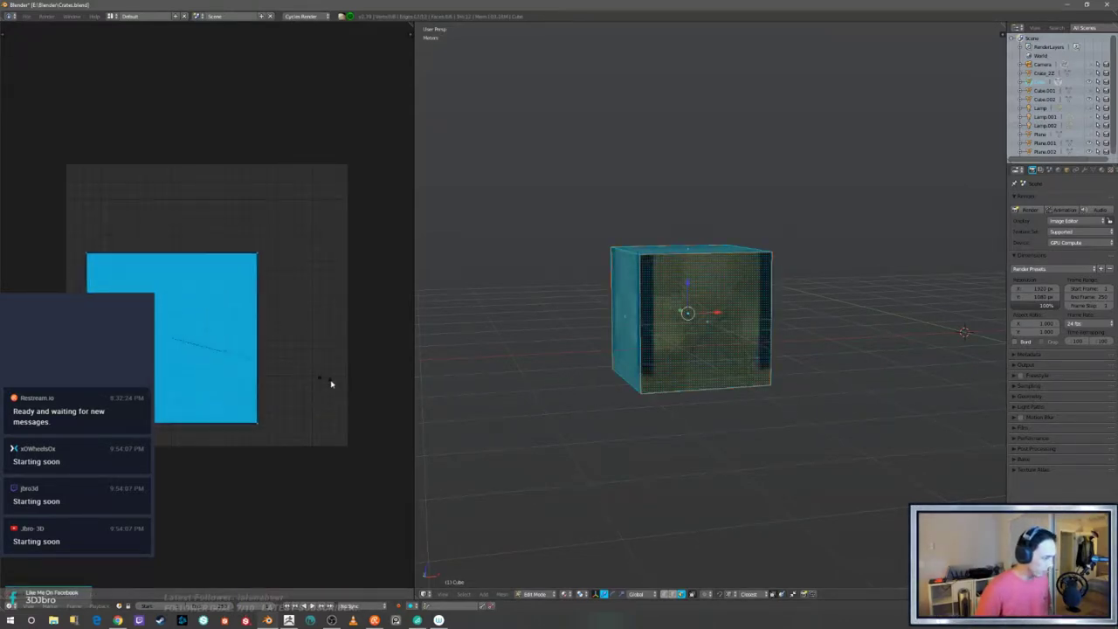
{"action": "right_click", "coordinate": [359, 391]}
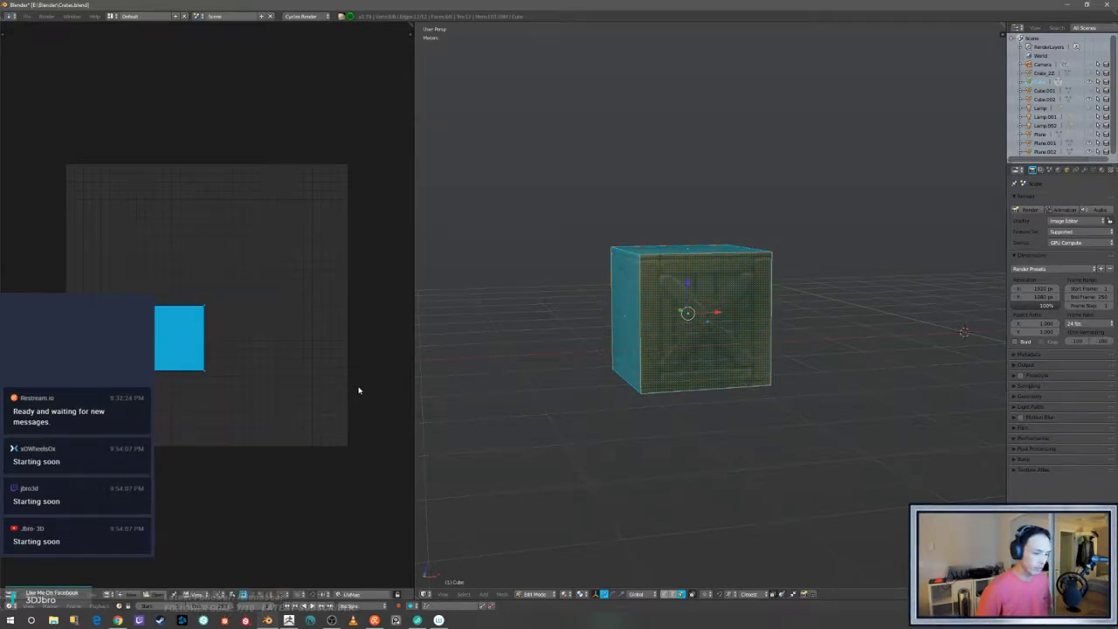
{"action": "middle_click_drag", "start_coordinate": [324, 384], "coordinate": [368, 367]}
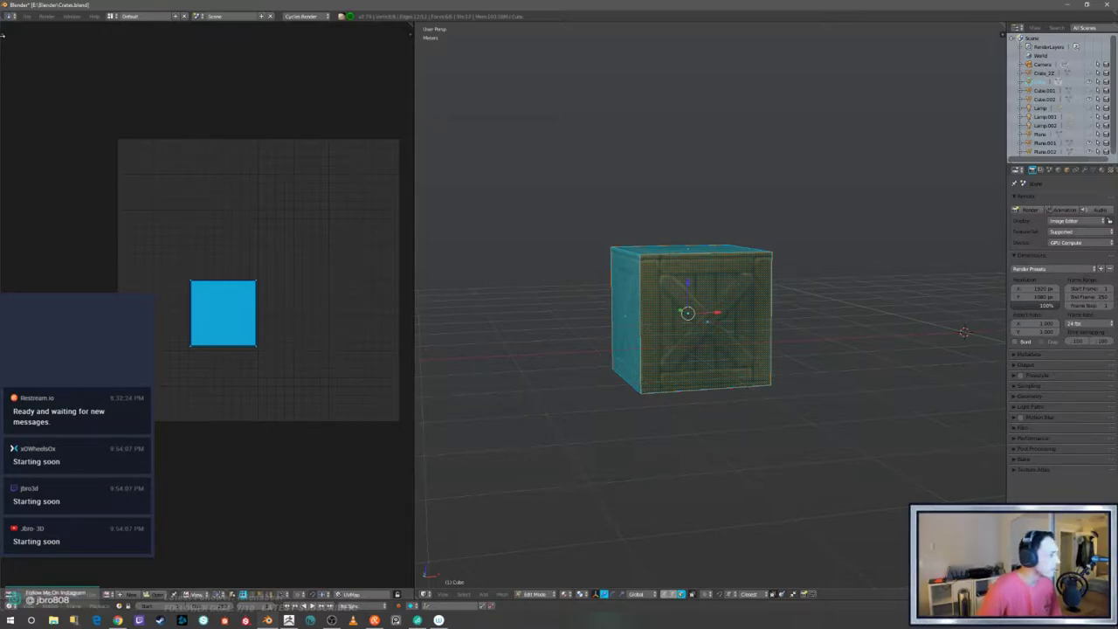
- Run Pack Islands on the crate's selected UVs and check the texture on its faces
{"action": "left_click", "coordinate": [4, 35]}
{"action": "left_click", "coordinate": [7, 58]}
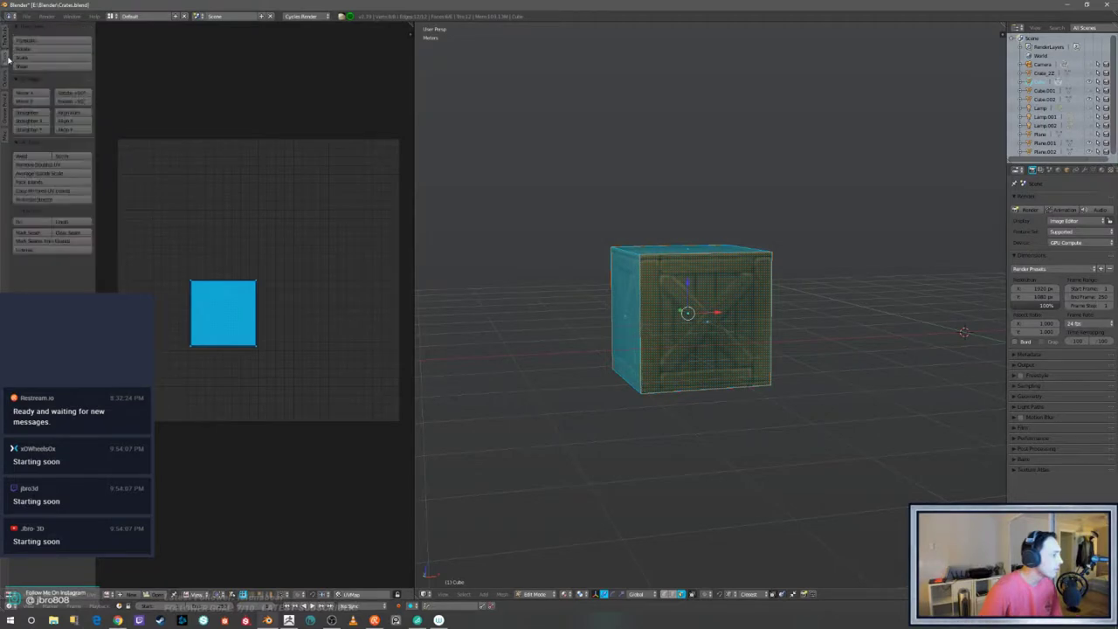
{"action": "left_click", "coordinate": [52, 183]}
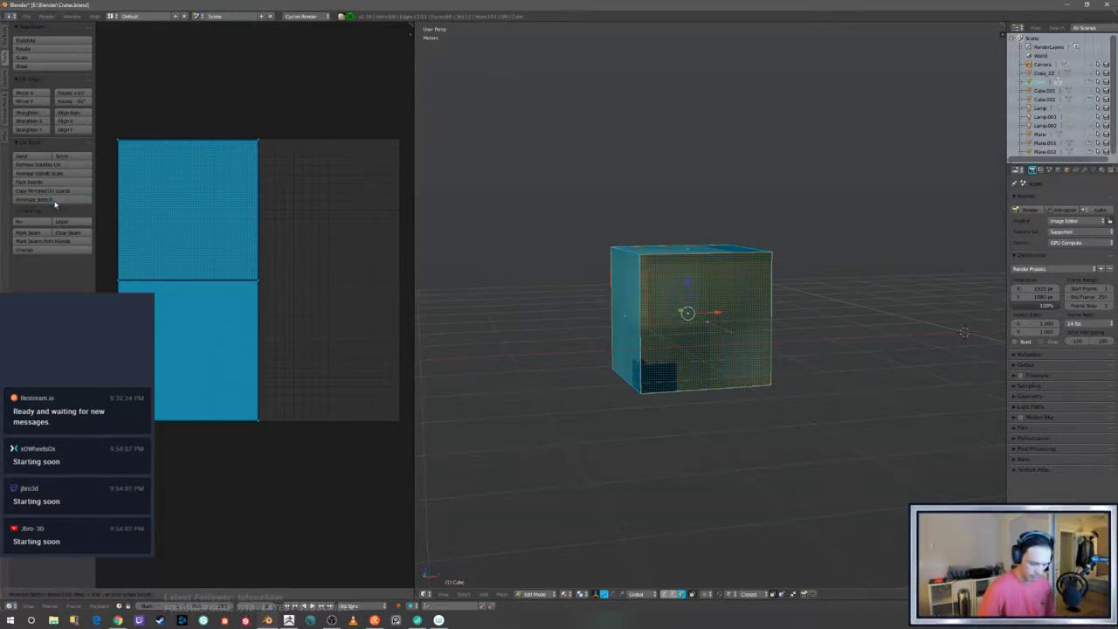
{"action": "middle_click_drag", "start_coordinate": [482, 357], "coordinate": [502, 404]}
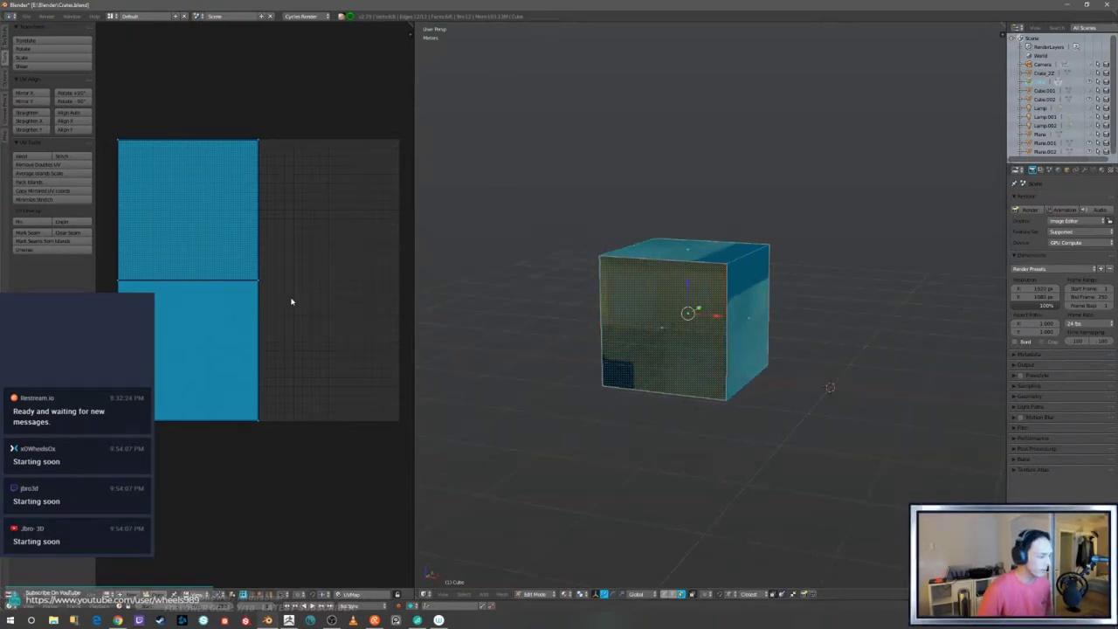
{"action": "middle_click_drag", "start_coordinate": [325, 314], "coordinate": [336, 317]}
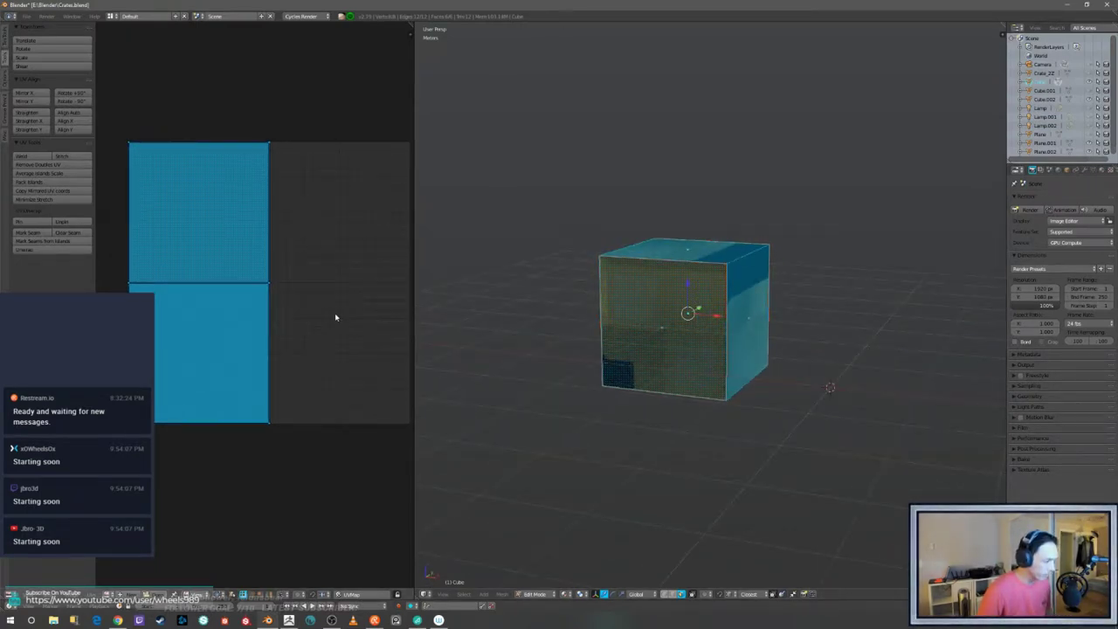
- Undo the packing of the crate's UV islands
{"action": "key", "text": "ctrl+z"}
{"action": "key", "text": "ctrl+z"}
{"action": "key", "text": "ctrl+z"}
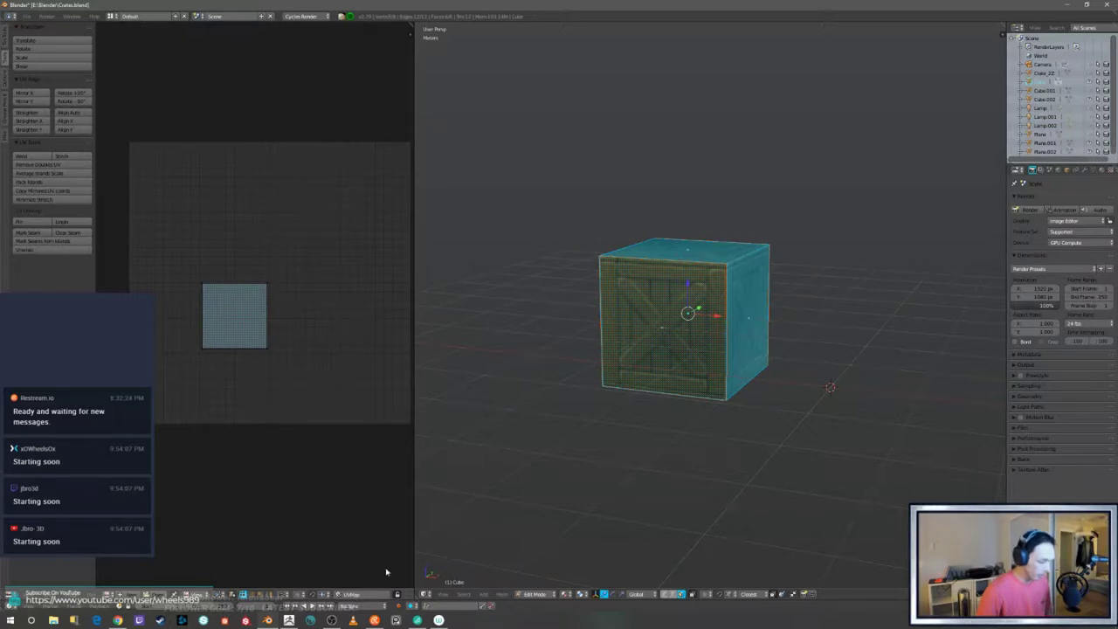
- Merge the UV editor area back into the 3D viewport and deselect all the crate's faces
{"action": "left_click_drag", "start_coordinate": [413, 601], "coordinate": [393, 579]}
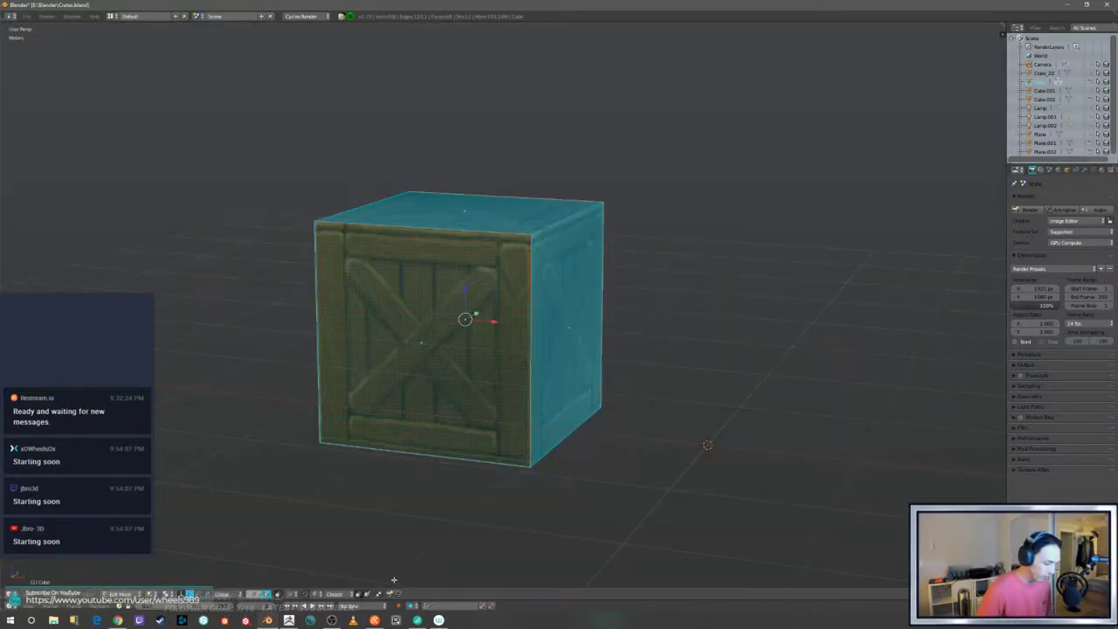
{"action": "scroll", "coordinate": [442, 489], "scroll_direction": "down", "scroll_amount": 2}
{"action": "key", "text": "Tab"}
{"action": "middle_click_drag", "start_coordinate": [437, 487], "coordinate": [524, 468]}
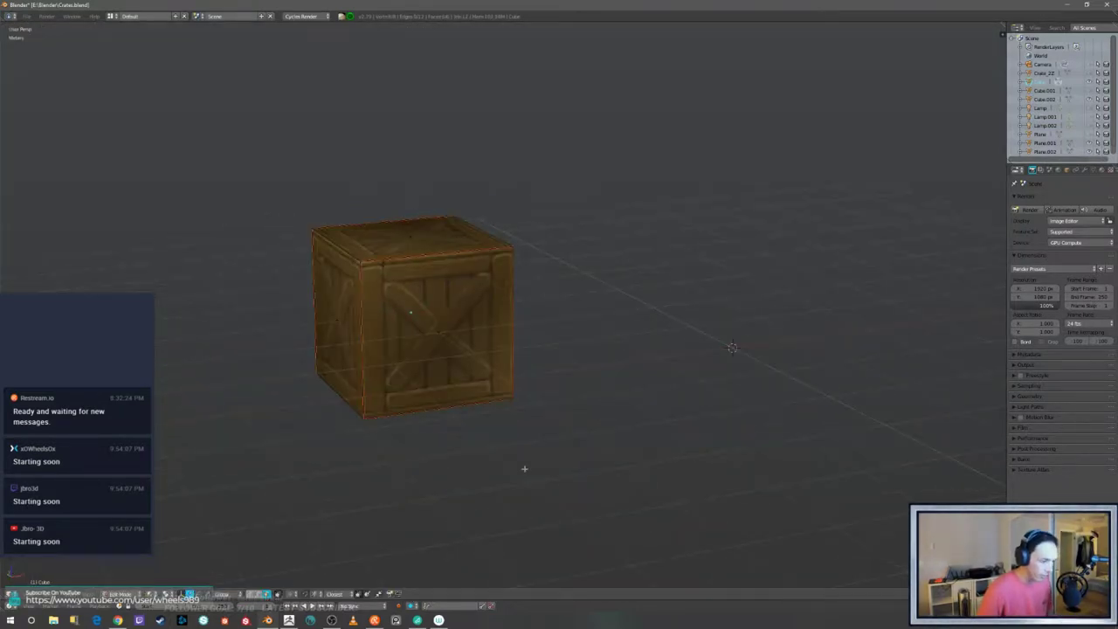
- Select the simple crate's front face and return to Object Mode
{"action": "mouse_move", "coordinate": [539, 429]}
{"action": "middle_mouse_down"}
{"action": "mouse_move", "coordinate": [529, 416]}
{"action": "mouse_move", "coordinate": [530, 429]}
{"action": "middle_mouse_up"}
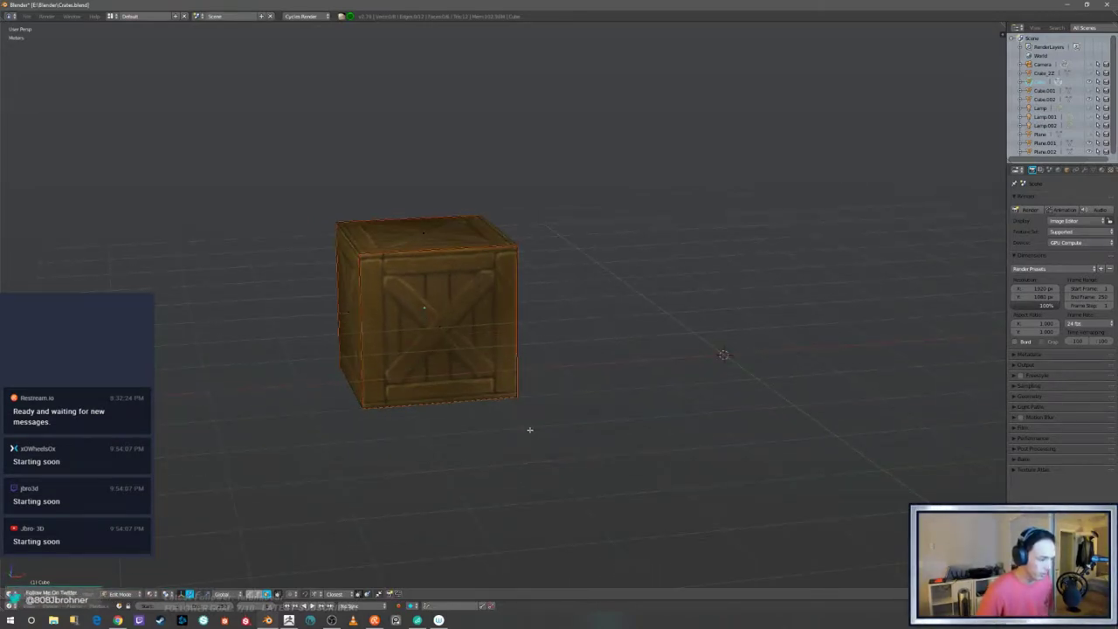
{"action": "right_click", "coordinate": [492, 365]}
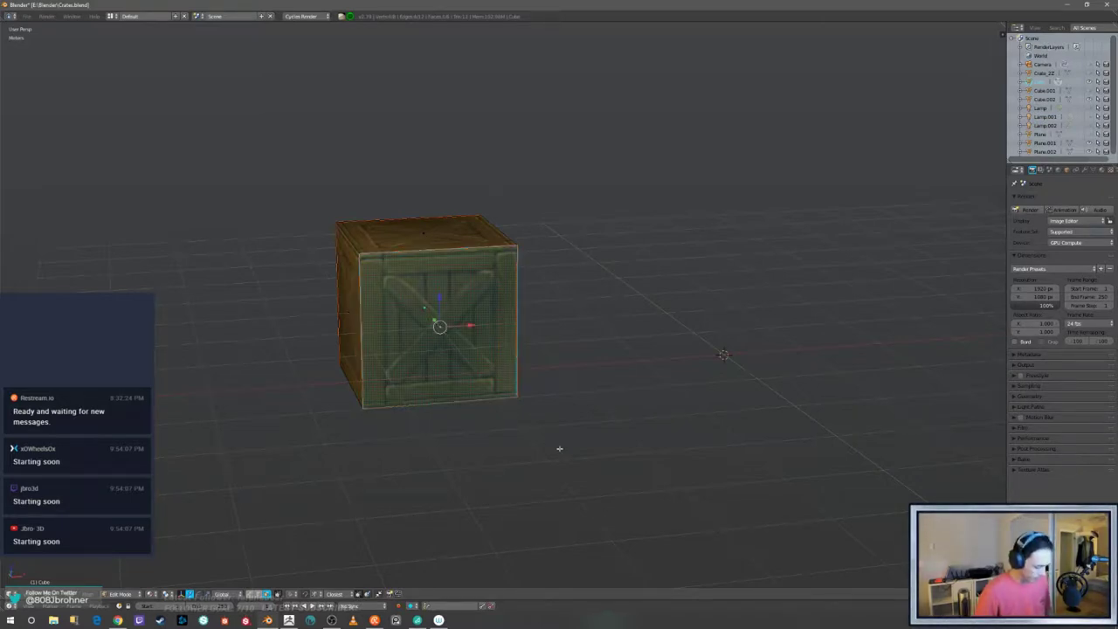
{"action": "key", "text": "Tab"}
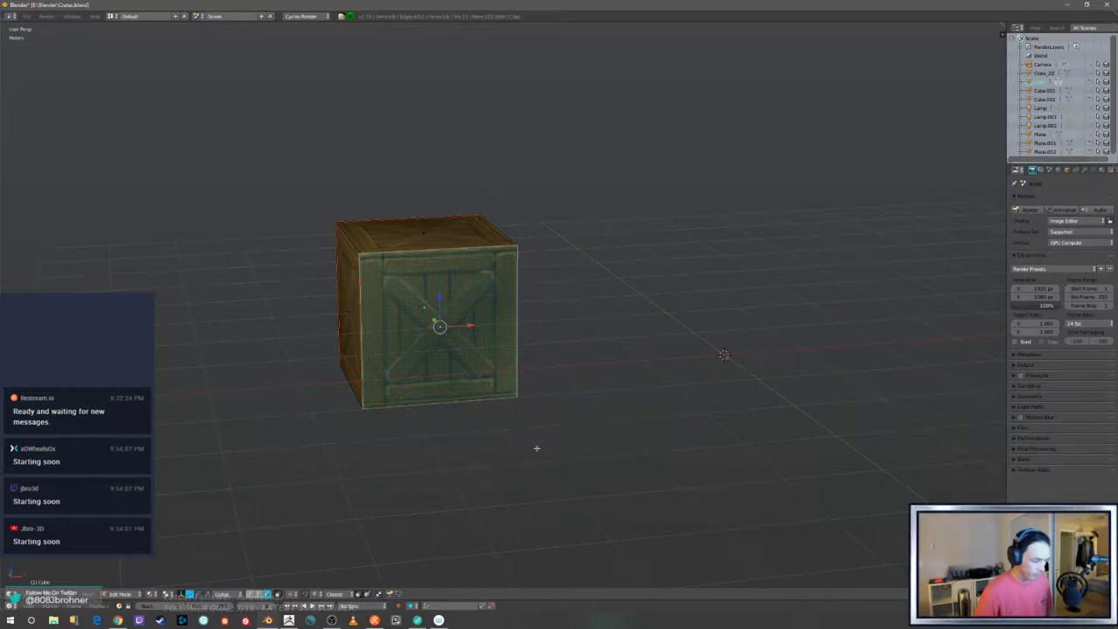
{"action": "key", "text": "Tab"}
{"action": "left_click", "coordinate": [487, 454]}
{"action": "scroll", "coordinate": [546, 440], "scroll_direction": "down", "scroll_amount": 2}
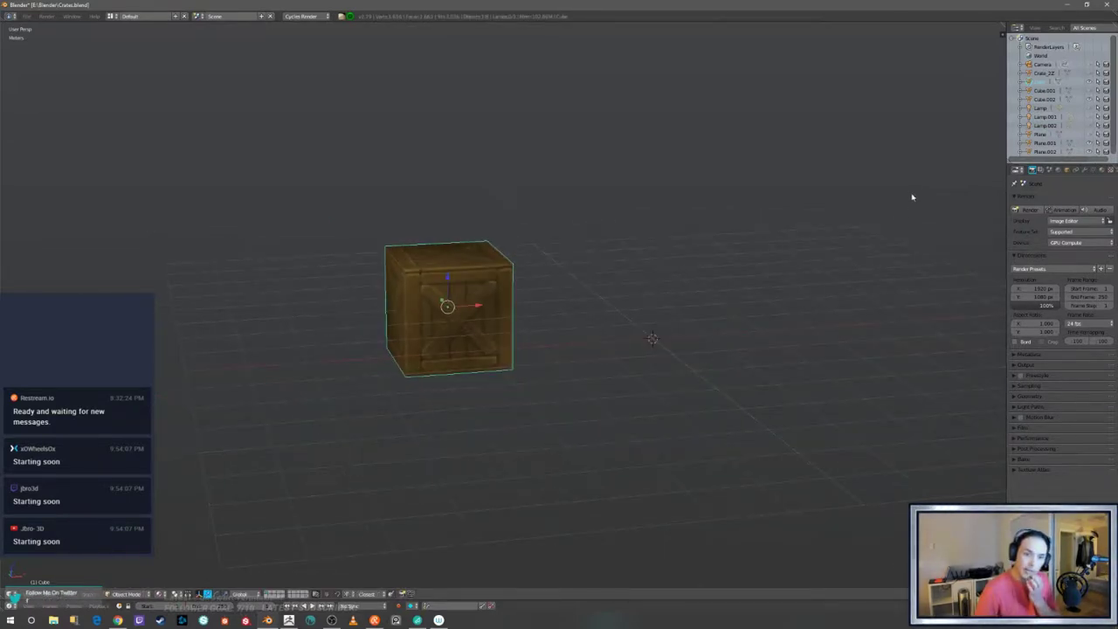
- Unhide the detailed crate Cube.001 beside the simple one and select it
{"action": "left_click", "coordinate": [1089, 93]}
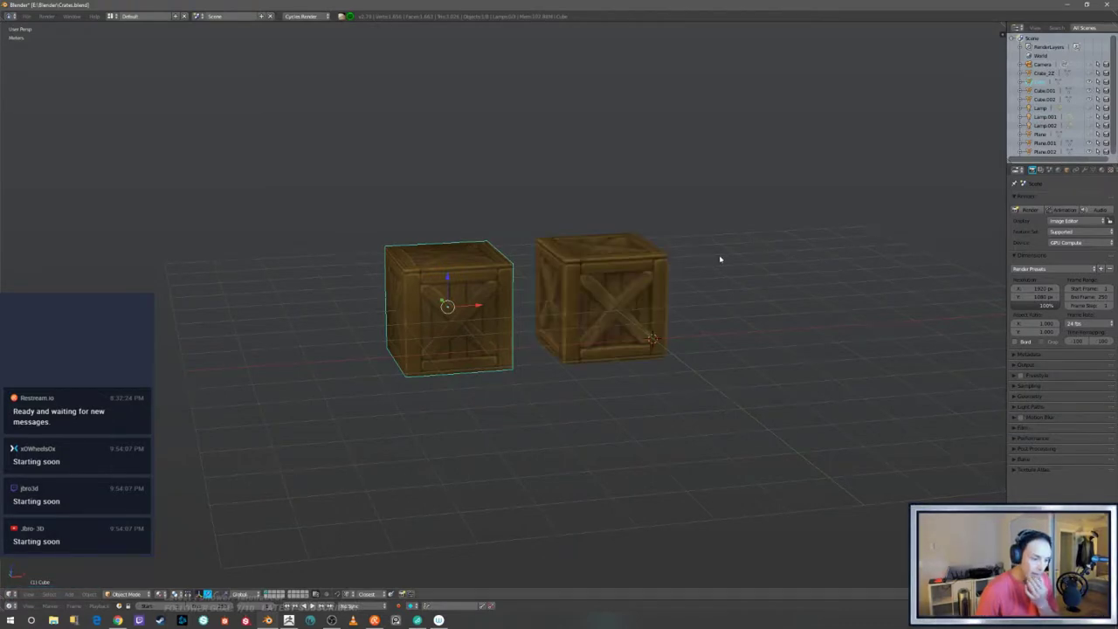
{"action": "middle_click_drag", "start_coordinate": [722, 257], "coordinate": [629, 324]}
{"action": "right_click", "coordinate": [631, 303]}
{"action": "scroll", "coordinate": [644, 324], "scroll_direction": "up", "scroll_amount": 3}
{"action": "scroll", "coordinate": [624, 359], "scroll_direction": "up", "scroll_amount": 4}
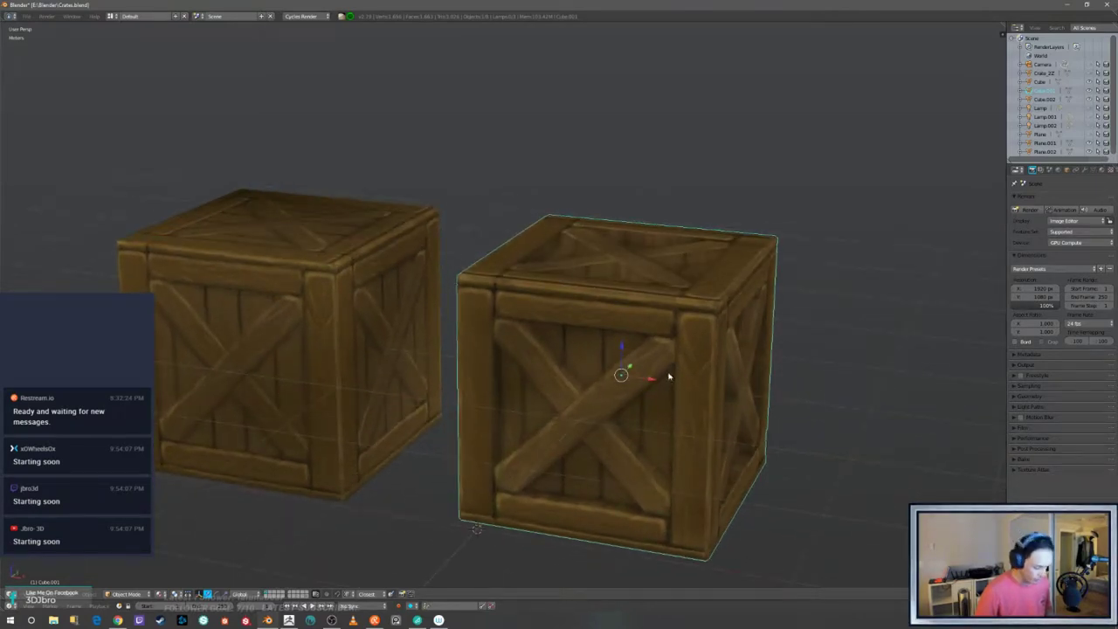
- Compare the simple crate with the detailed crate up close, selecting each in turn
{"action": "middle_click_drag", "start_coordinate": [672, 376], "coordinate": [679, 376]}
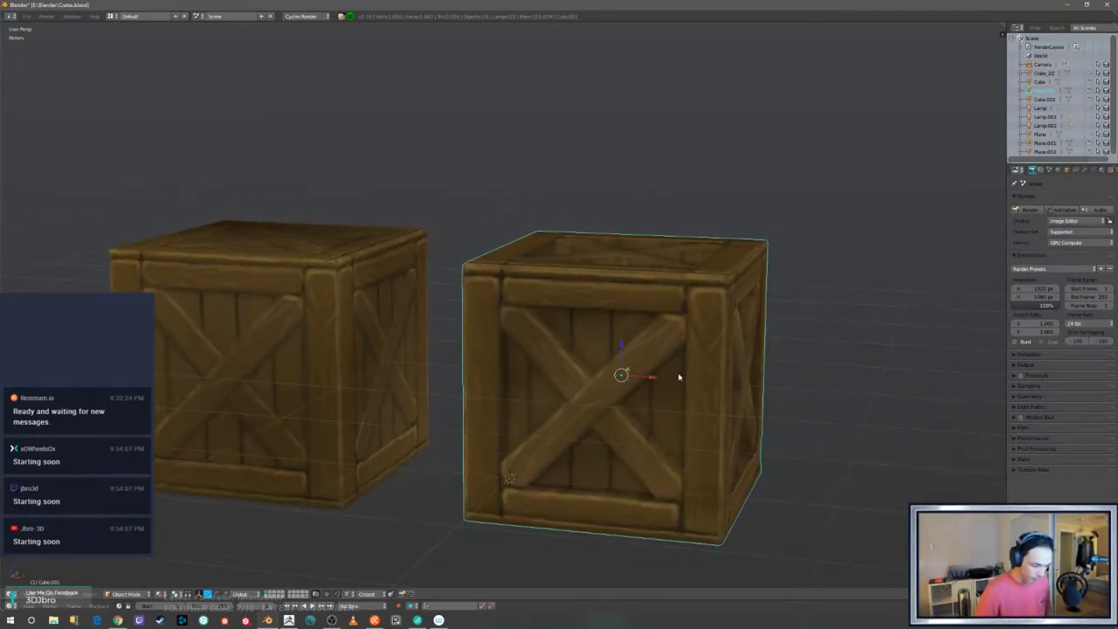
{"action": "key", "text": "ctrl+Tab"}
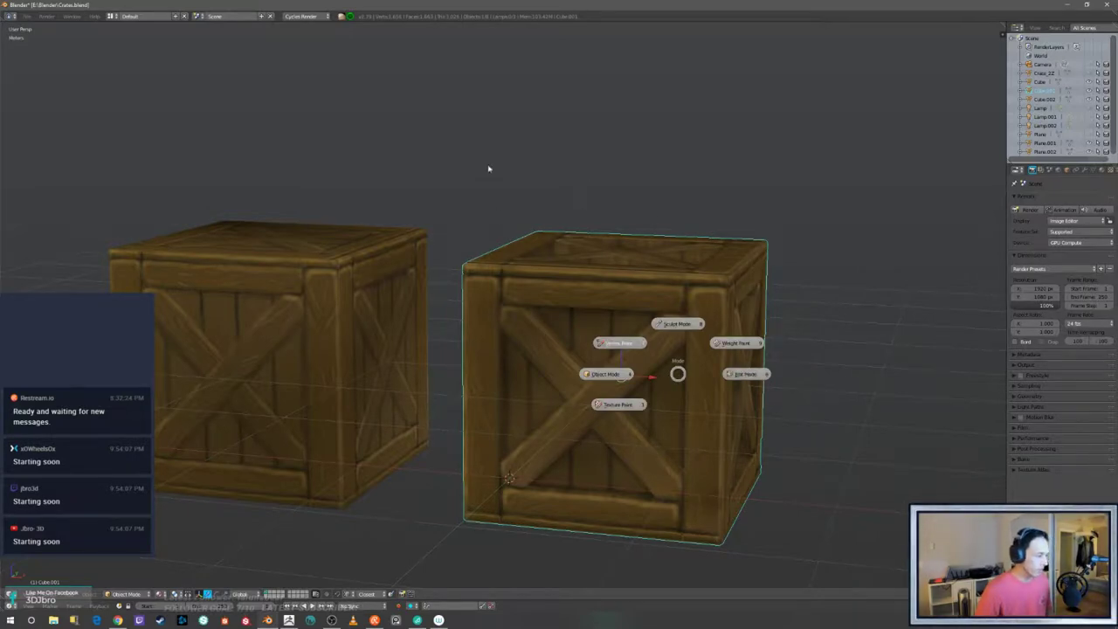
{"action": "key", "text": "Escape"}
{"action": "middle_click_drag", "start_coordinate": [501, 180], "coordinate": [436, 268]}
{"action": "right_click", "coordinate": [351, 250]}
{"action": "scroll", "coordinate": [423, 233], "scroll_direction": "up", "scroll_amount": 2}
{"action": "scroll", "coordinate": [411, 243], "scroll_direction": "down", "scroll_amount": 3}
{"action": "scroll", "coordinate": [436, 268], "scroll_direction": "up", "scroll_amount": 3}
{"action": "scroll", "coordinate": [432, 270], "scroll_direction": "down", "scroll_amount": 2}
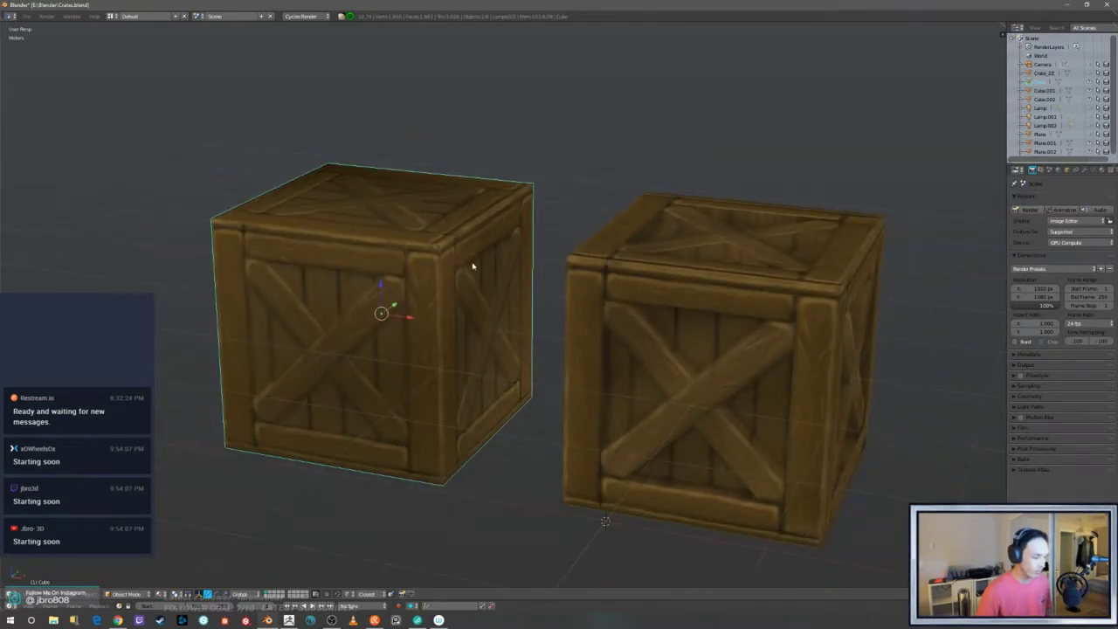
{"action": "right_click", "coordinate": [584, 271]}
{"action": "middle_click_drag", "start_coordinate": [756, 250], "coordinate": [682, 246], "text": "shift"}
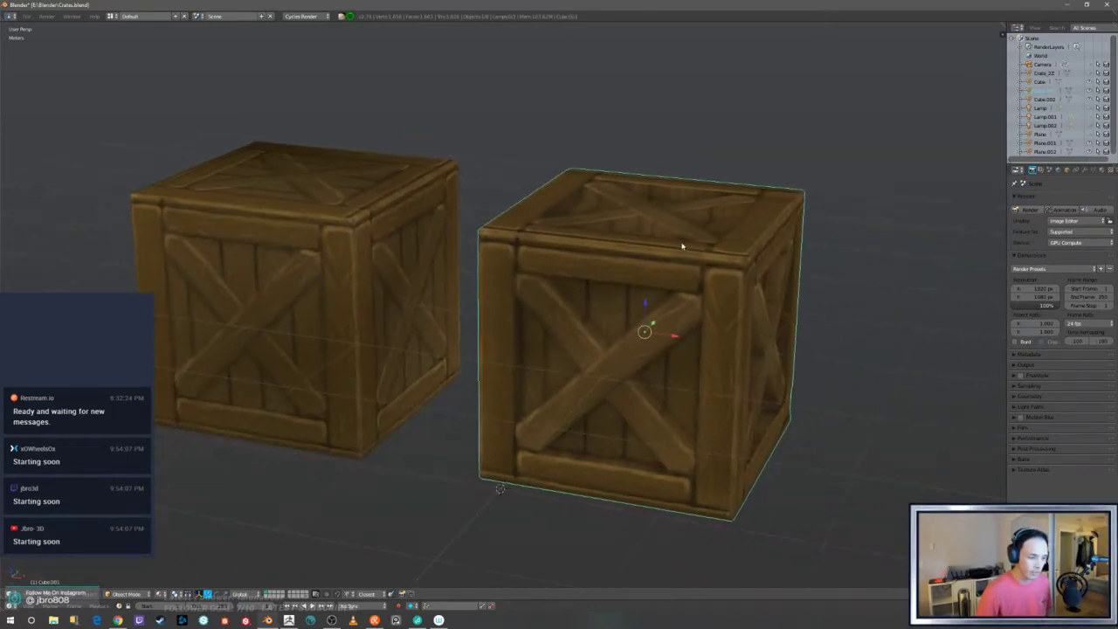
- Preview both crates in Rendered viewport shading, and return to the non-rendered textured display
{"action": "key", "text": "z"}
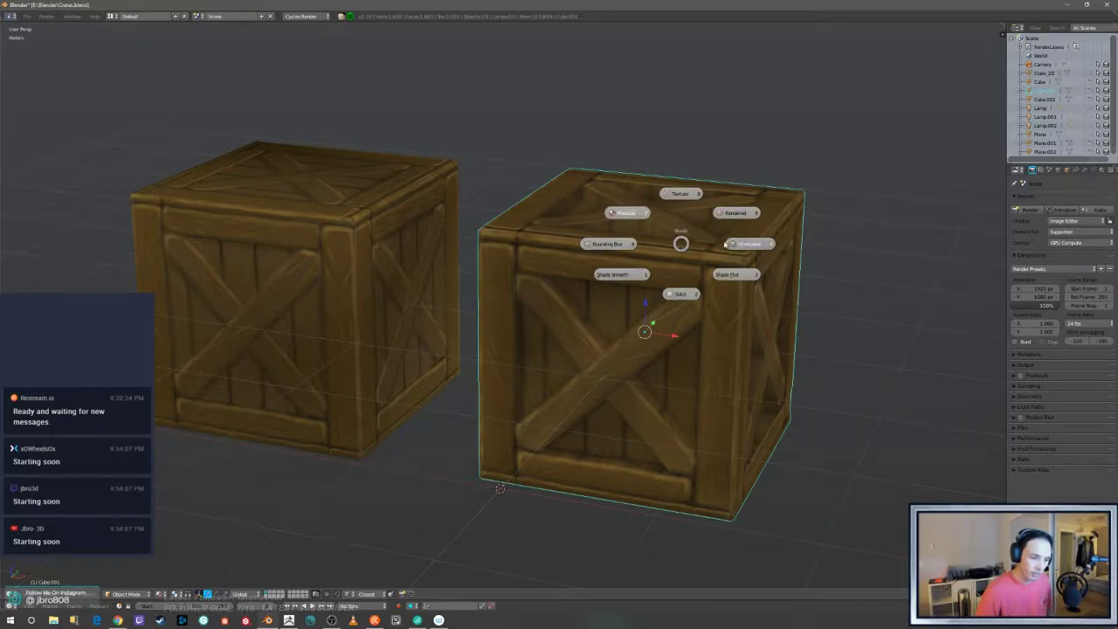
{"action": "left_click", "coordinate": [631, 215]}
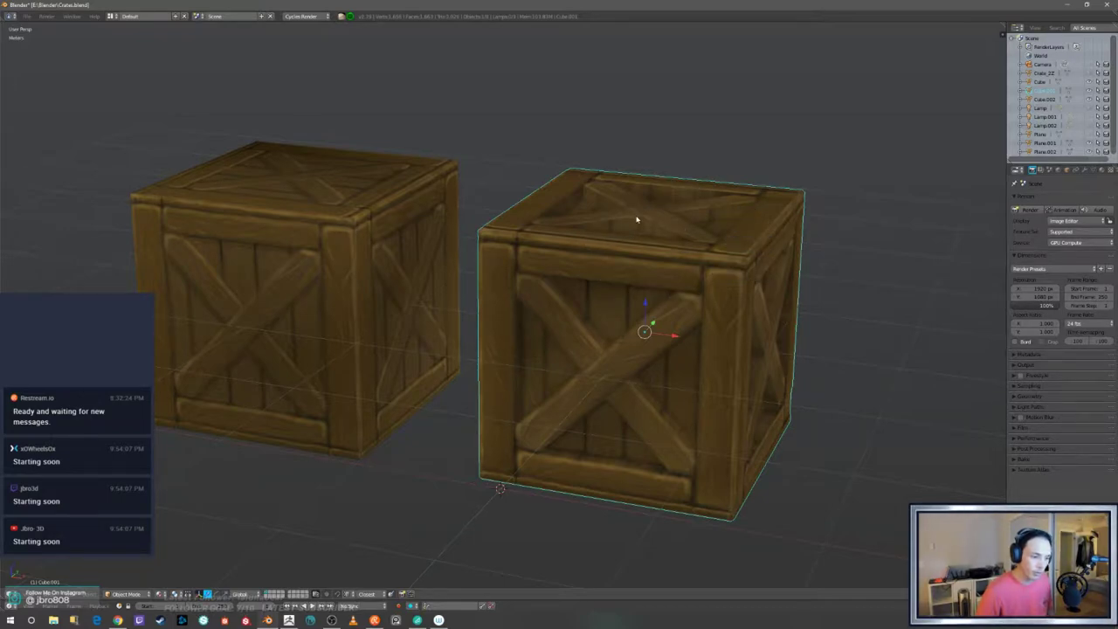
{"action": "key", "text": "z"}
{"action": "left_click", "coordinate": [689, 196]}
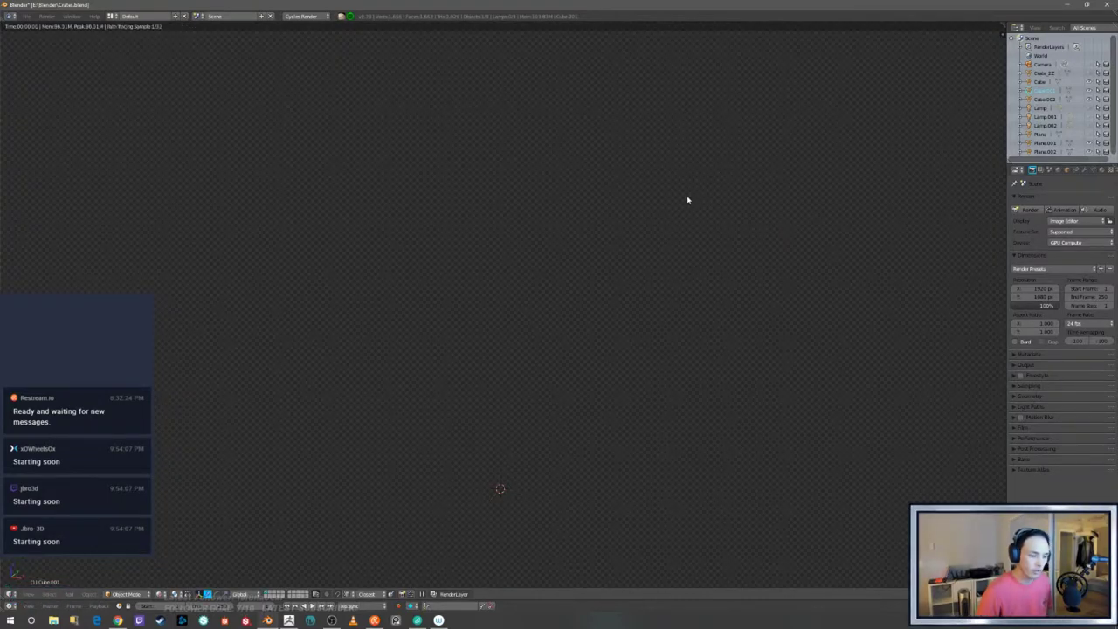
{"action": "middle_click_drag", "start_coordinate": [666, 242], "coordinate": [655, 264]}
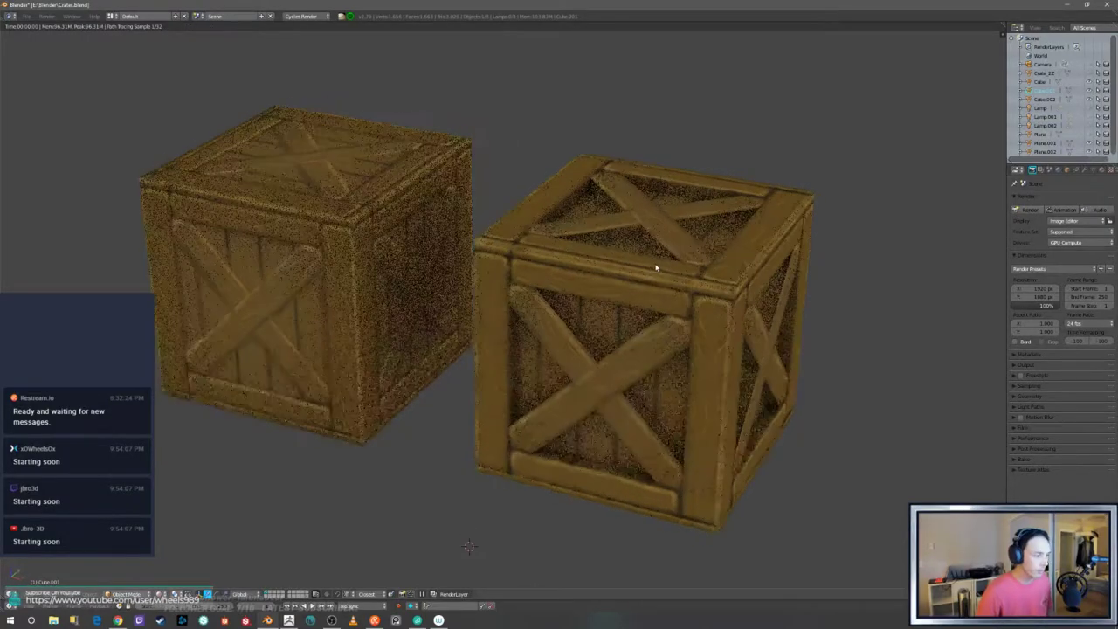
{"action": "key", "text": "z"}
{"action": "left_click", "coordinate": [651, 259]}
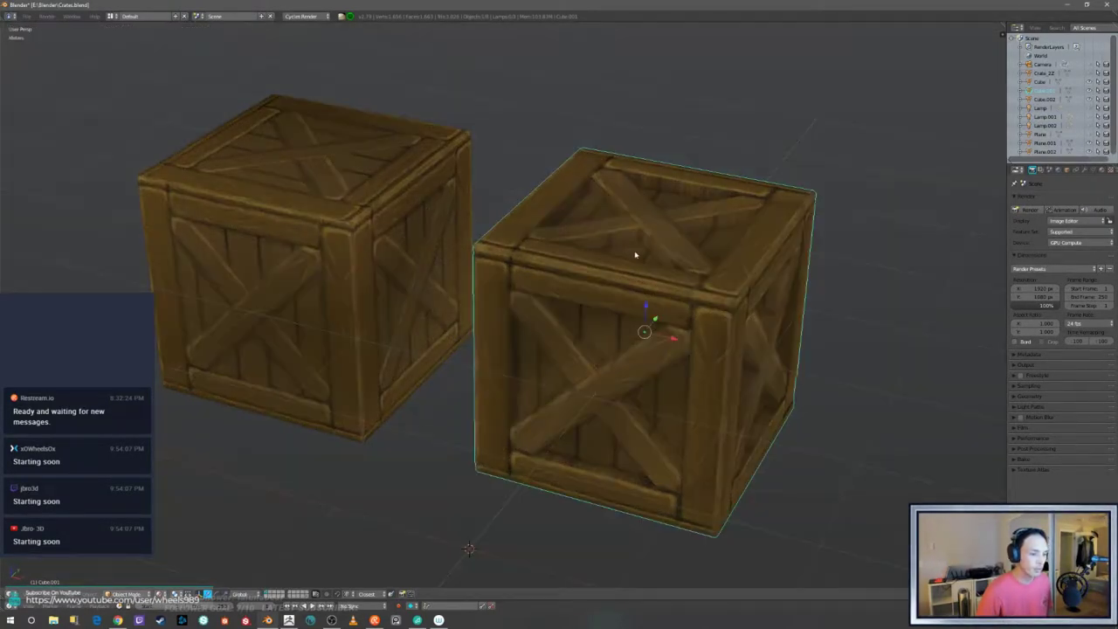
- Examine the detailed crate's mesh topology in Edit Mode and return to Object Mode
{"action": "key", "text": "Tab"}
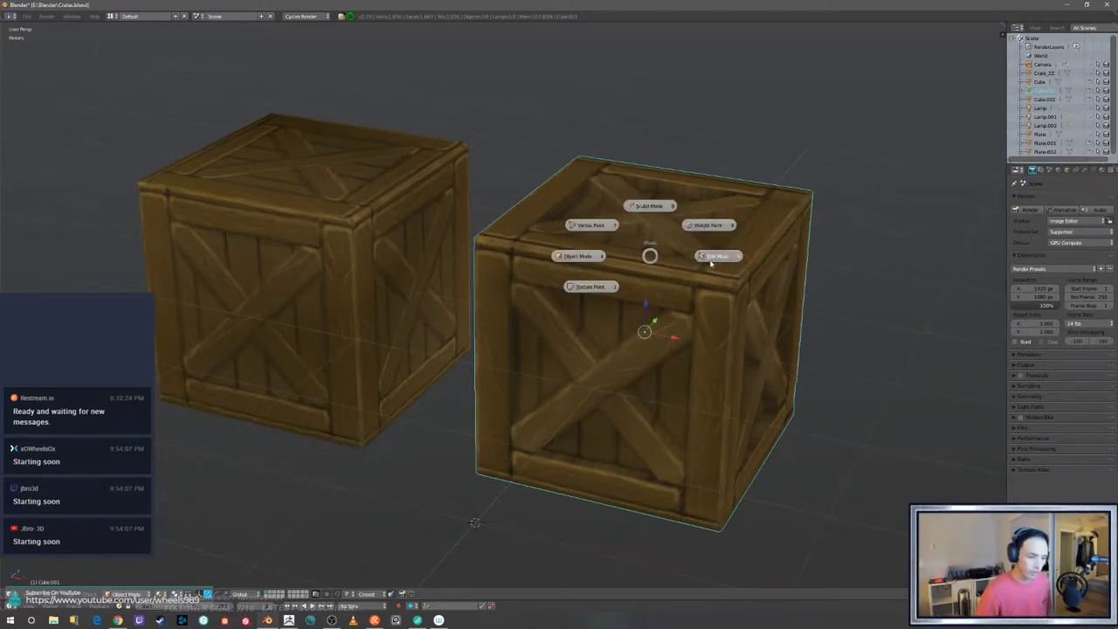
{"action": "left_click", "coordinate": [710, 260]}
{"action": "middle_click_drag", "start_coordinate": [704, 269], "coordinate": [710, 258]}
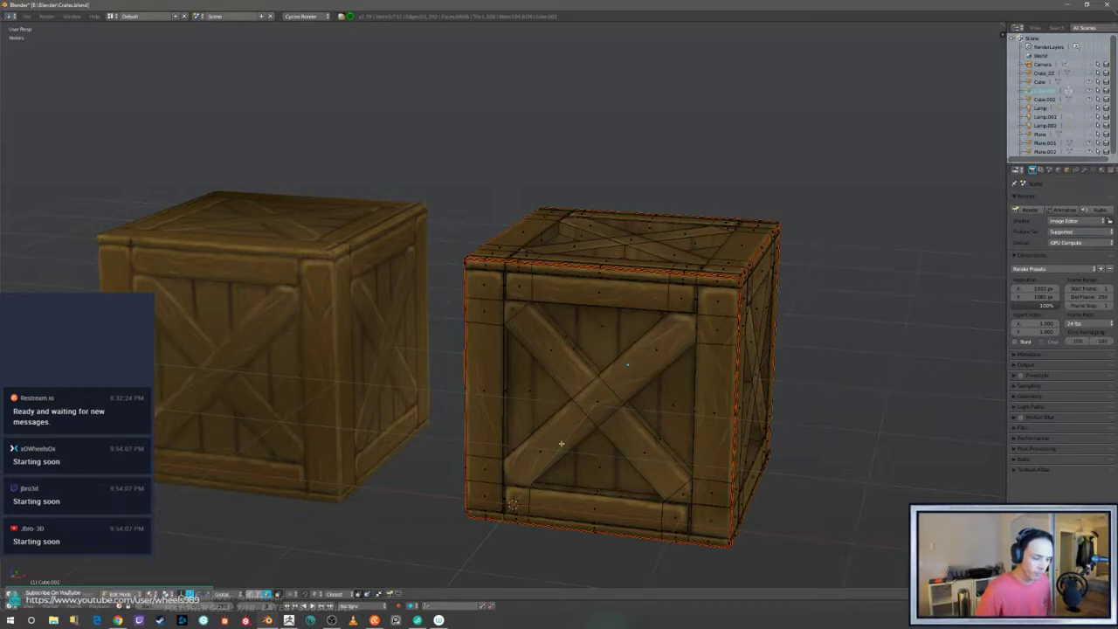
{"action": "middle_click_drag", "start_coordinate": [585, 433], "coordinate": [606, 407]}
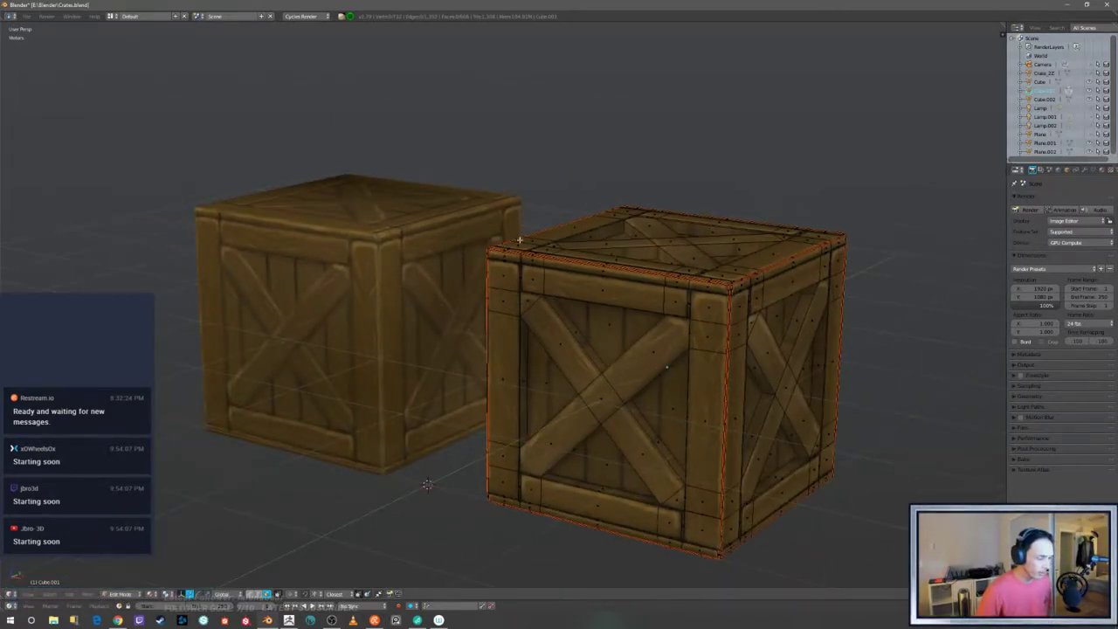
{"action": "key", "text": "Tab"}
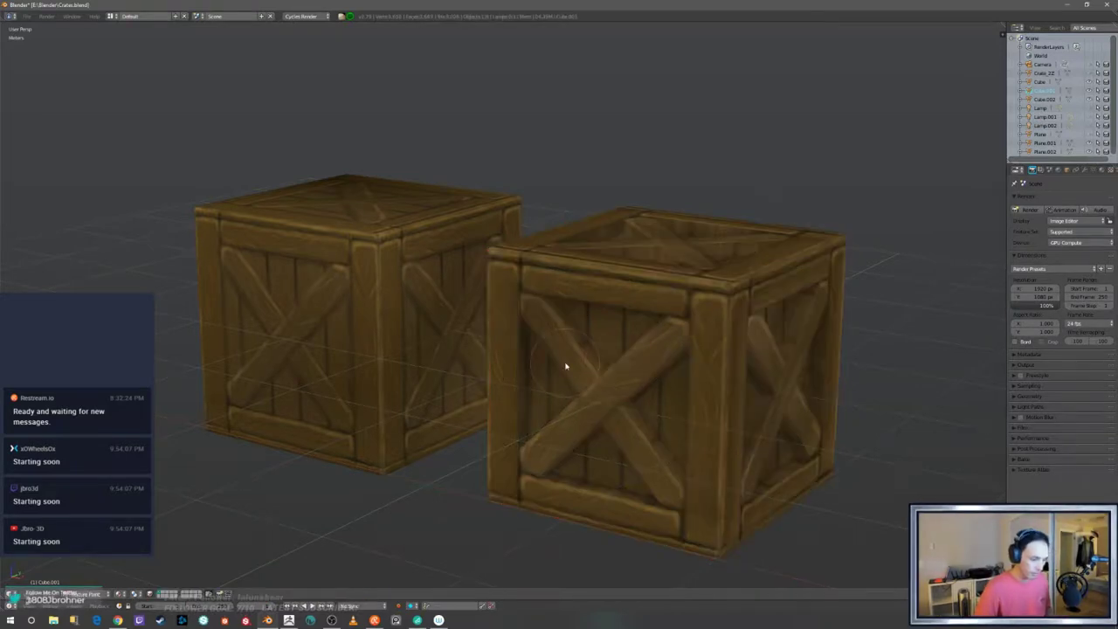
{"action": "key", "text": "Tab"}
{"action": "left_click", "coordinate": [505, 367]}
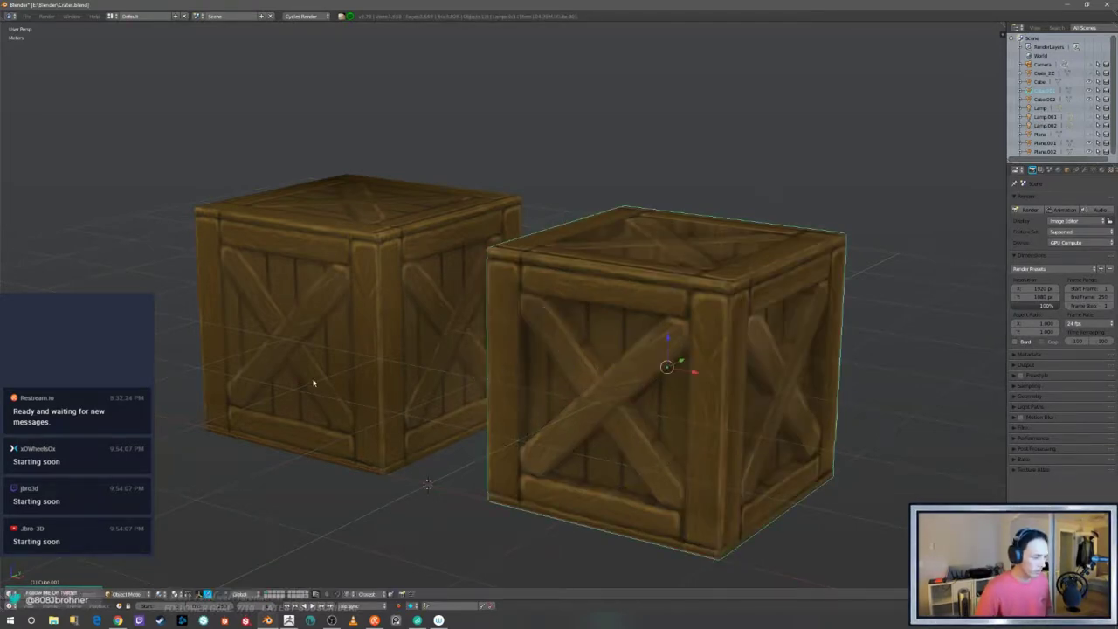
- Duplicate the simple crate's front face in place in Edit Mode
{"action": "right_click", "coordinate": [313, 383]}
{"action": "key", "text": "KP_1"}
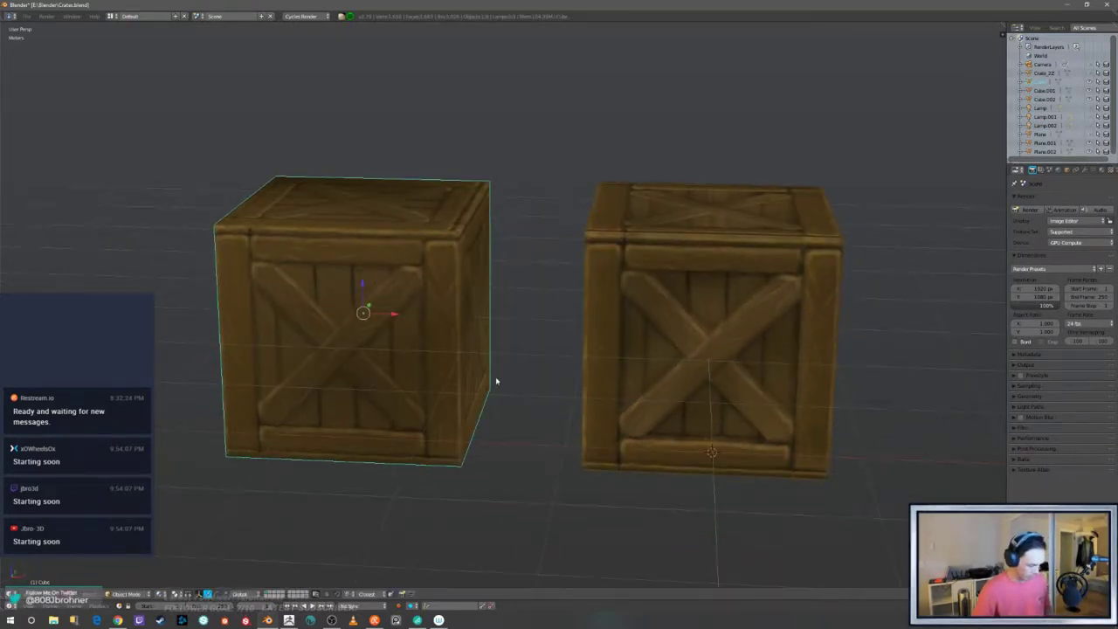
{"action": "key", "text": "Tab"}
{"action": "left_click", "coordinate": [560, 377]}
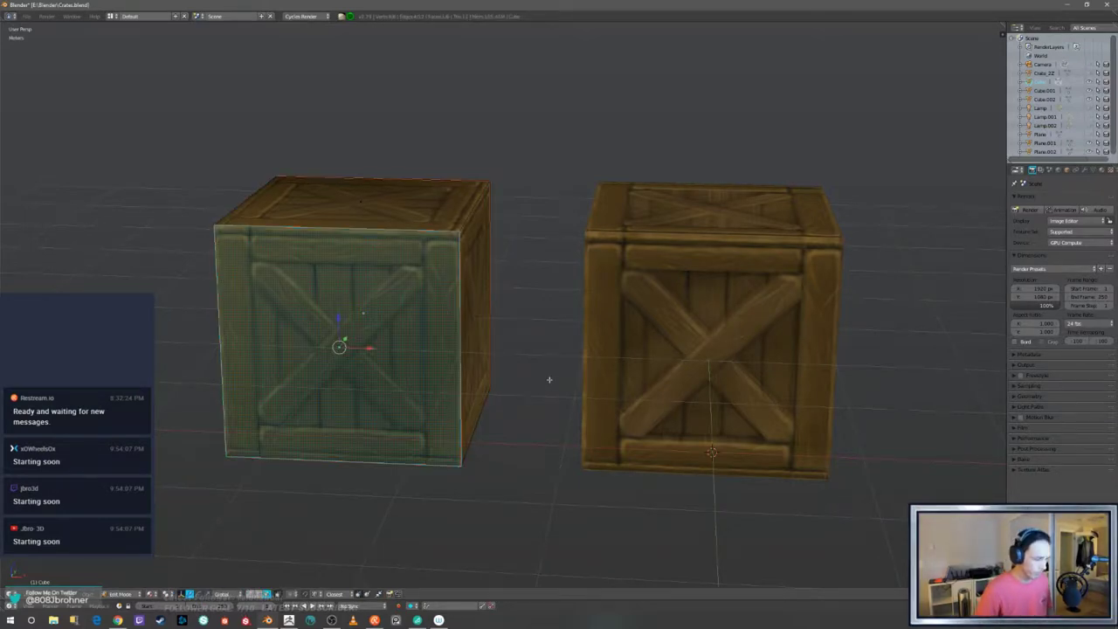
{"action": "key", "text": "a"}
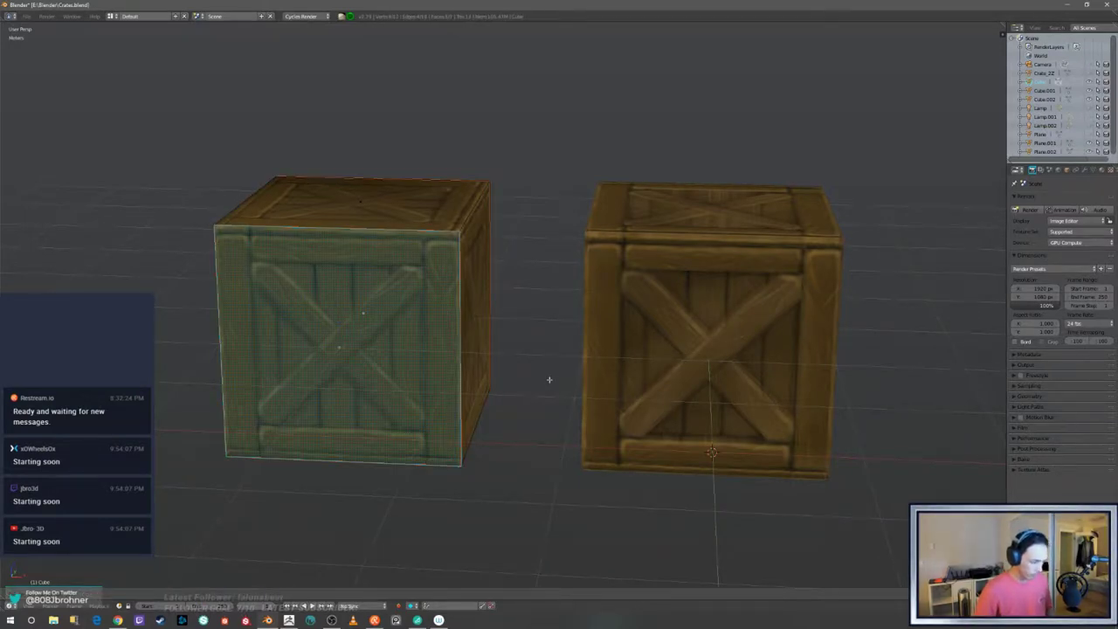
{"action": "key", "text": "a"}
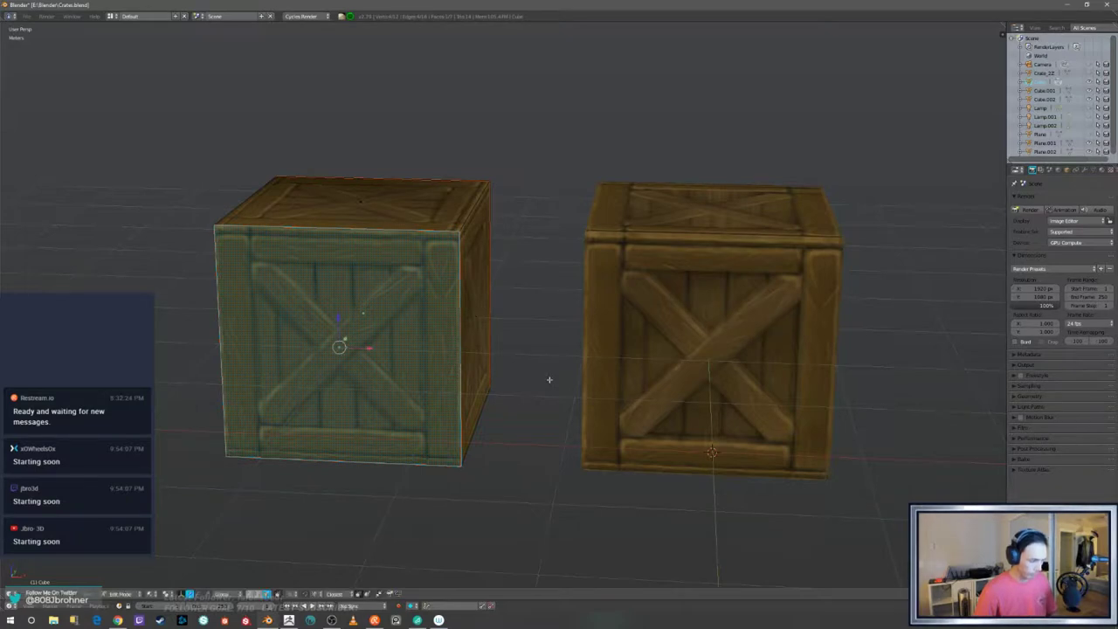
- Separate the duplicated front face into its own object by selection and return to Object Mode
{"action": "key", "text": "Tab"}
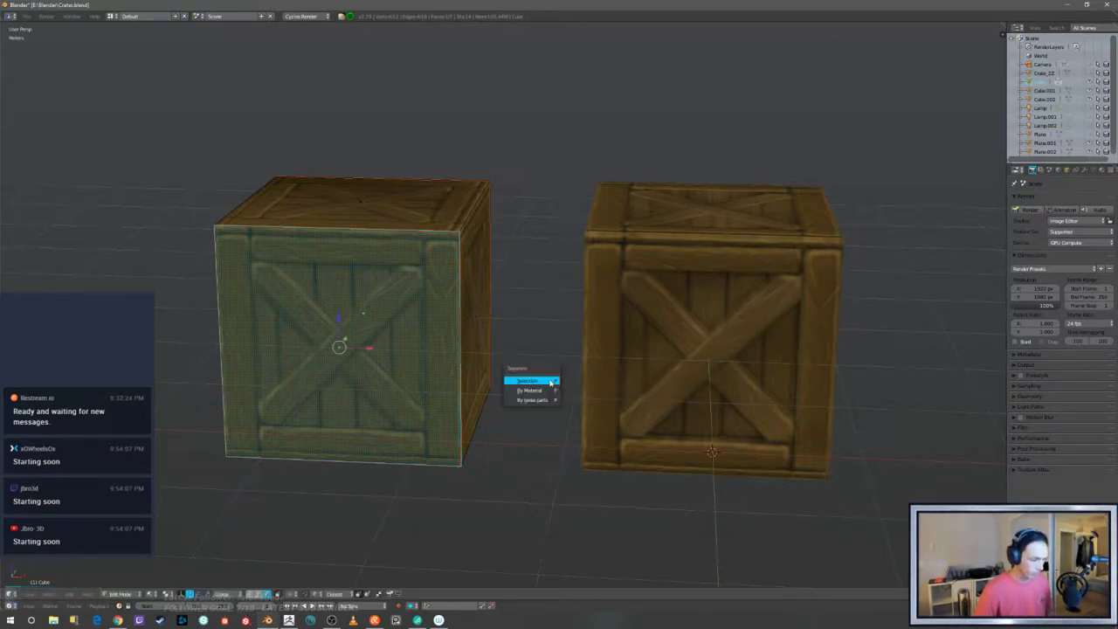
{"action": "left_click", "coordinate": [550, 379]}
{"action": "key", "text": "Tab"}
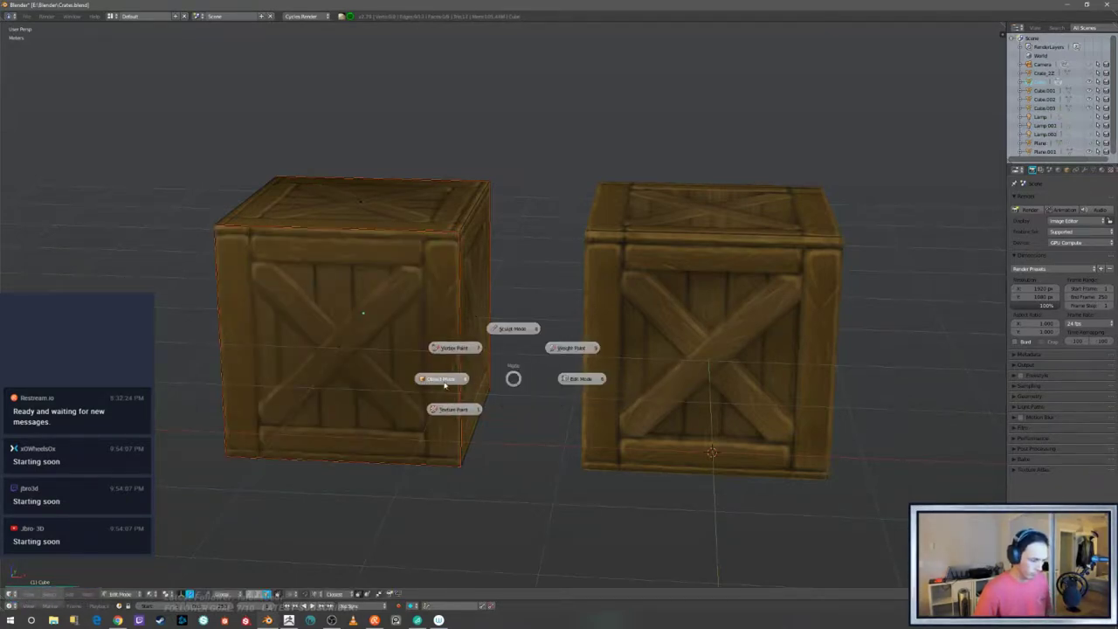
{"action": "left_click", "coordinate": [443, 381]}
- Isolate the separated crate face by hiding all the other objects
{"action": "scroll", "coordinate": [422, 377], "scroll_direction": "down", "scroll_amount": 1}
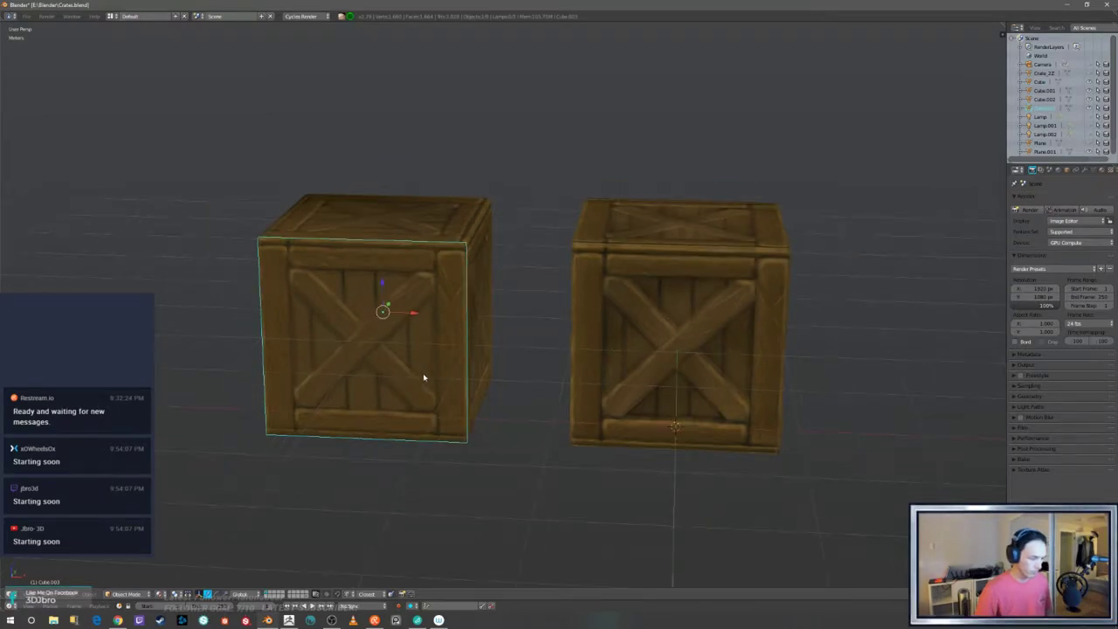
{"action": "key", "text": "shift+g"}
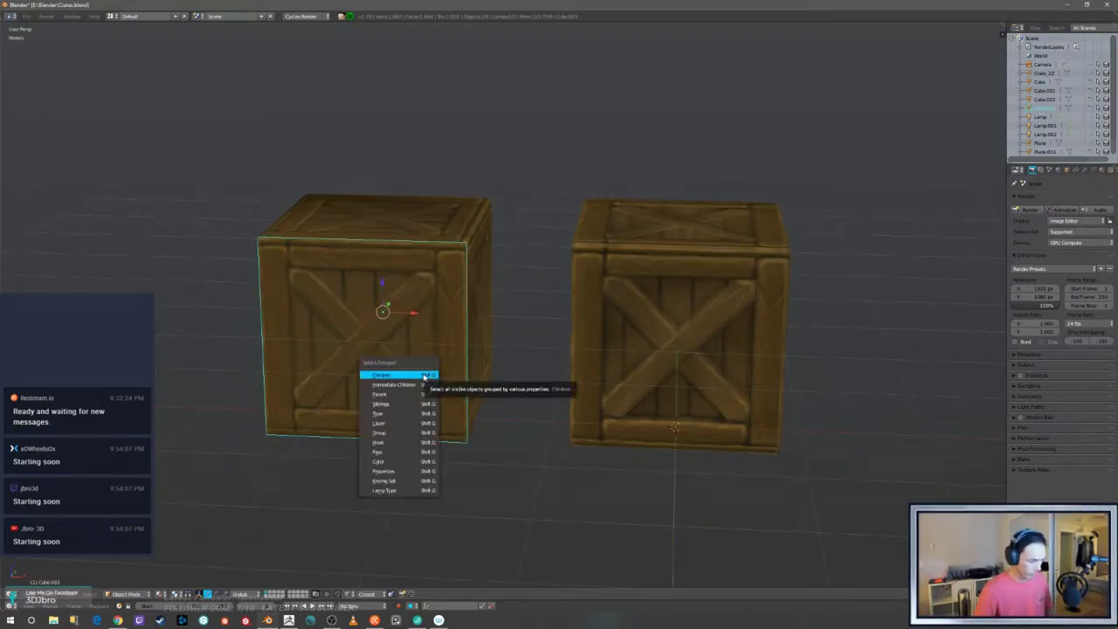
{"action": "key", "text": "Escape"}
{"action": "key", "text": "shift+h"}
{"action": "middle_click_drag", "start_coordinate": [424, 377], "coordinate": [616, 359]}
{"action": "key", "text": "KP_1"}
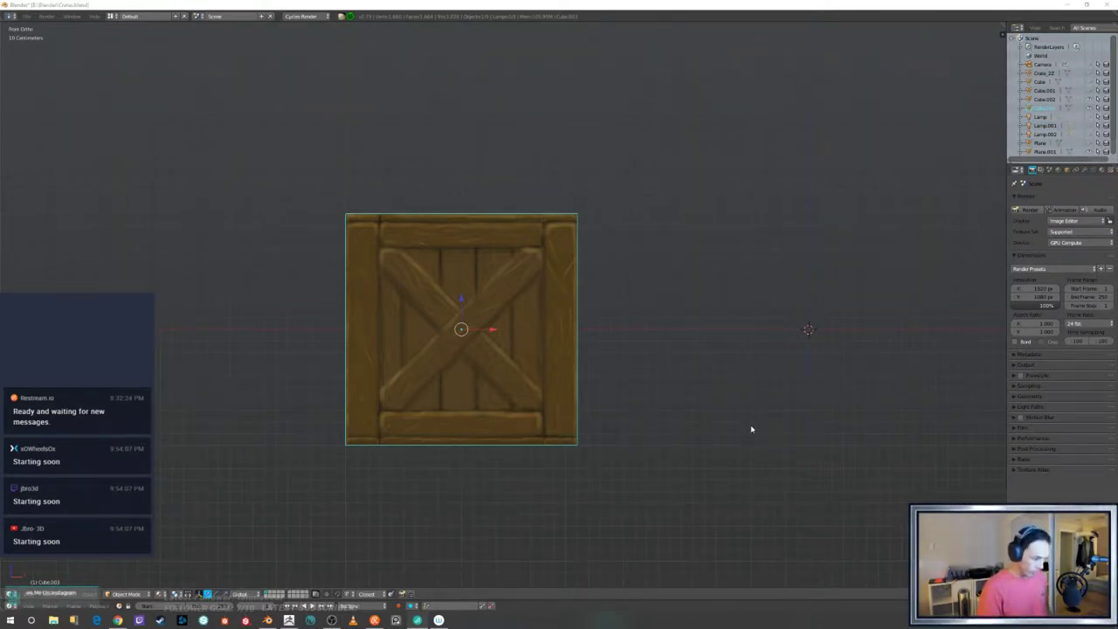
- Knife-cut the isolated face from top to bottom along the inner edge of the right vertical plank
{"action": "middle_click_drag", "start_coordinate": [764, 437], "coordinate": [793, 431]}
{"action": "key", "text": "Tab"}
{"action": "left_click", "coordinate": [804, 435]}
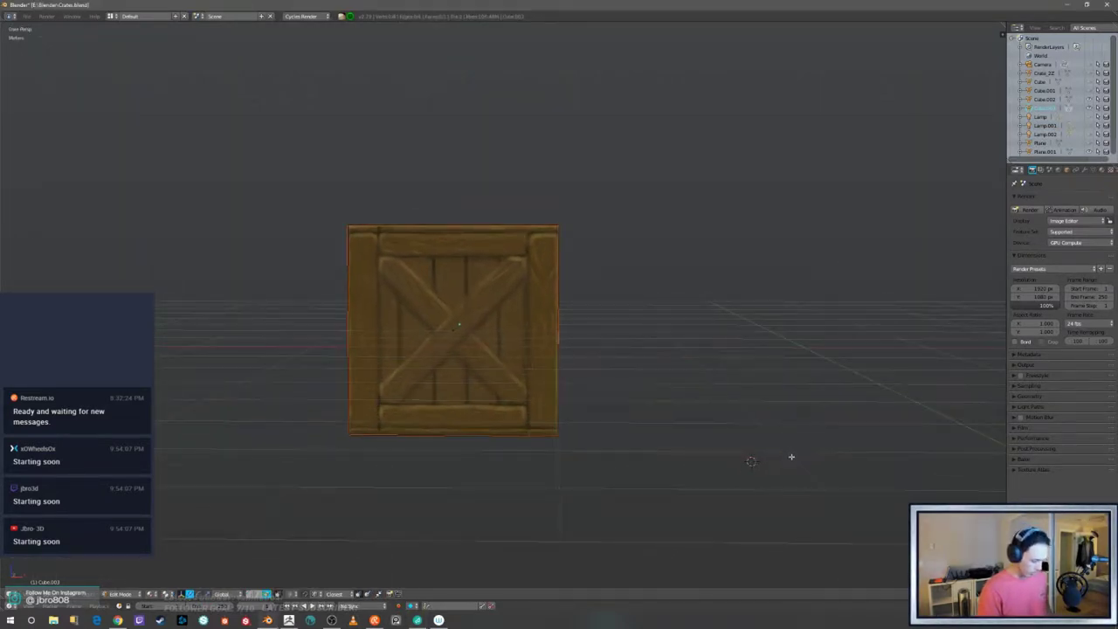
{"action": "key", "text": "KP_1"}
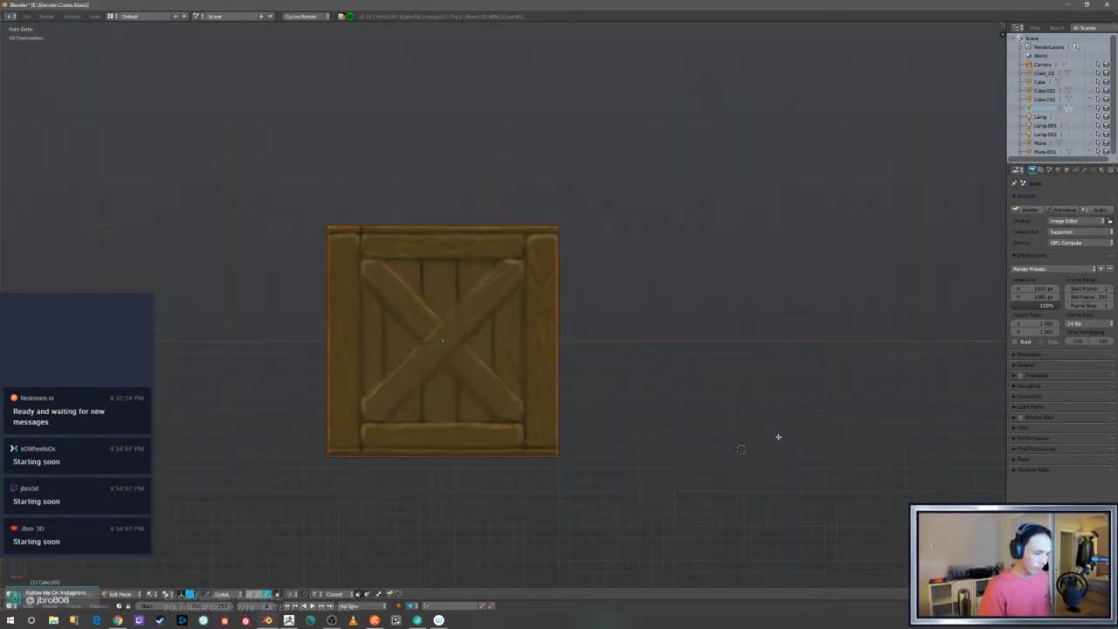
{"action": "middle_click_drag", "start_coordinate": [699, 418], "coordinate": [794, 422], "text": "shift"}
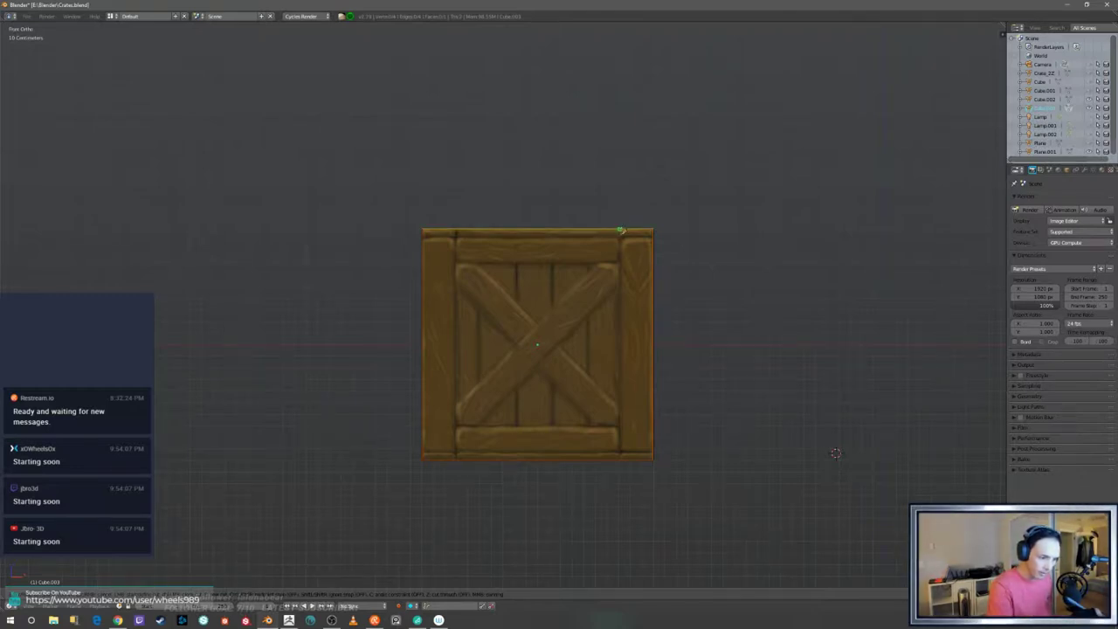
{"action": "left_click", "coordinate": [620, 229]}
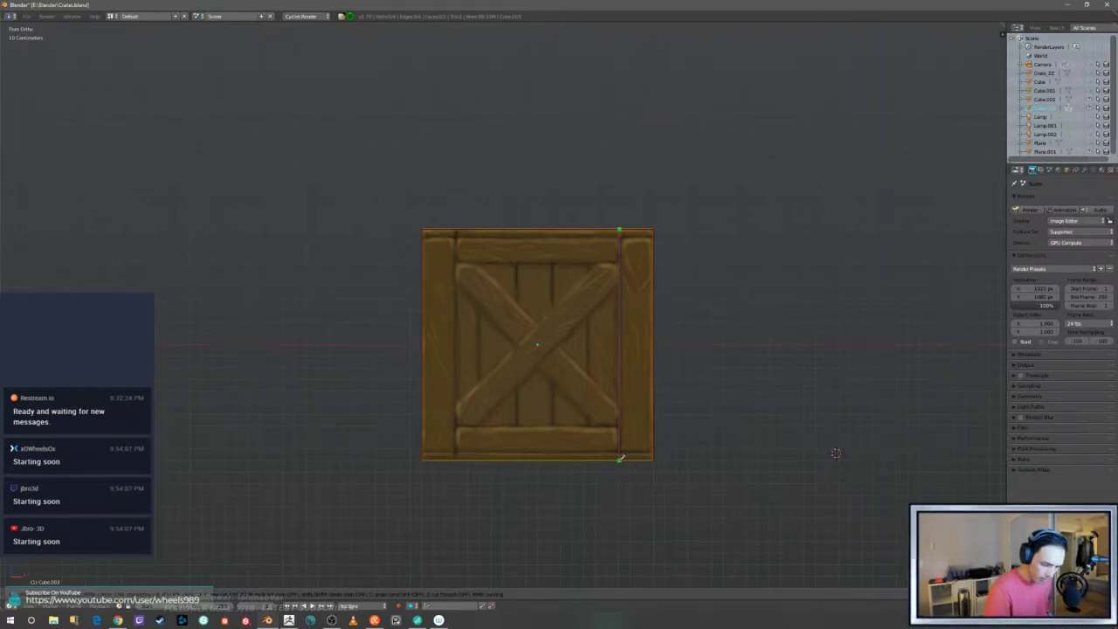
{"action": "left_click", "coordinate": [620, 458]}
{"action": "key", "text": "Return"}
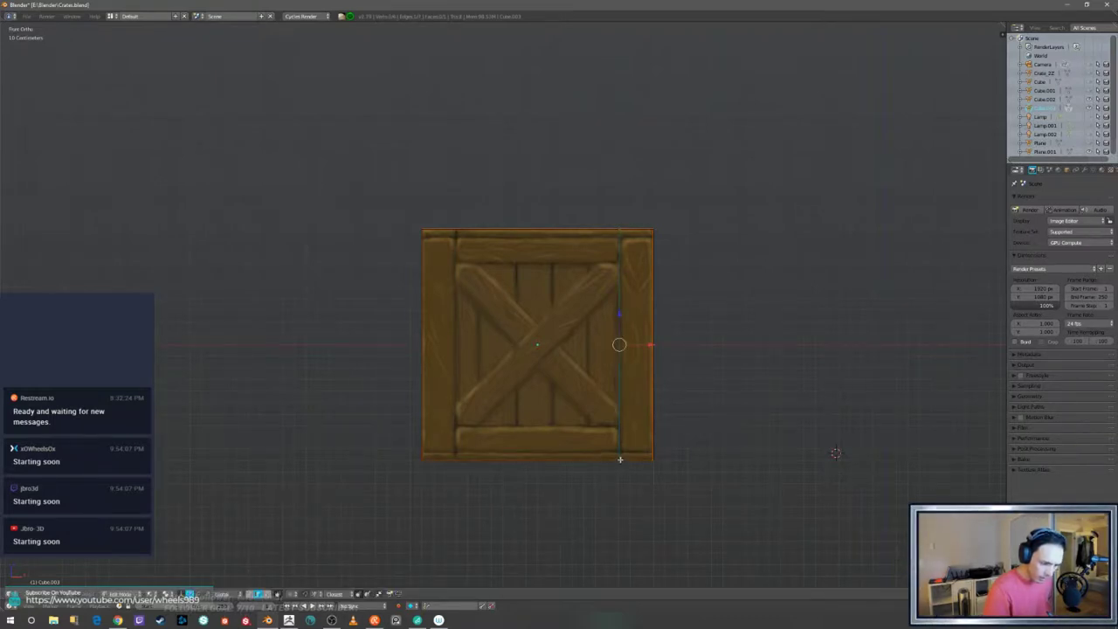
- Knife-cut the isolated face from top to bottom along the inner edge of the left vertical plank
{"action": "key", "text": "k"}
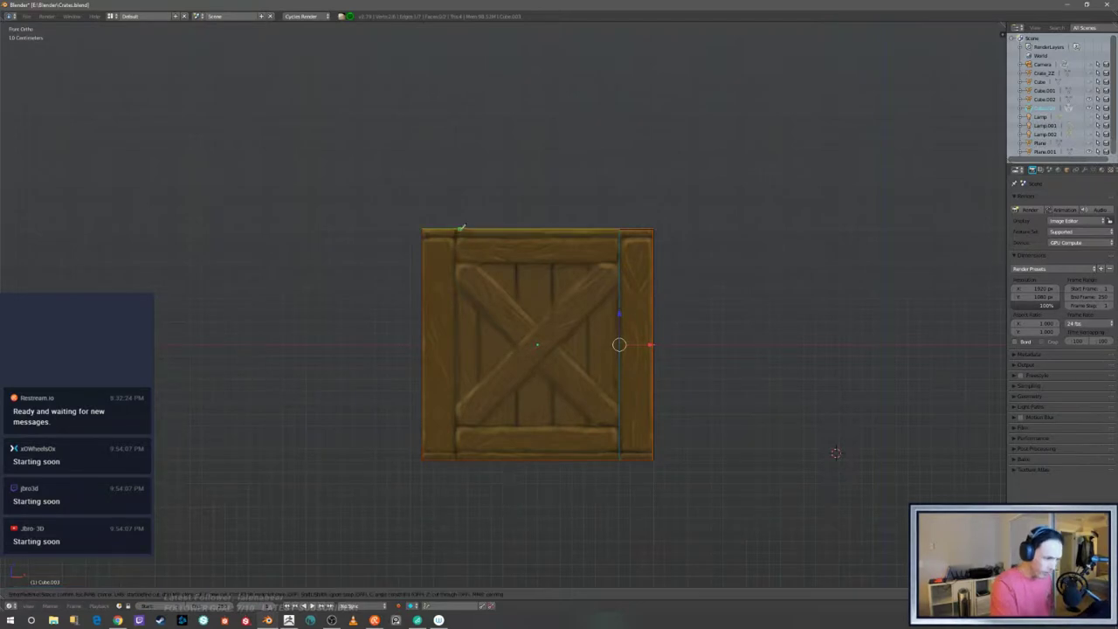
{"action": "left_click", "coordinate": [456, 229]}
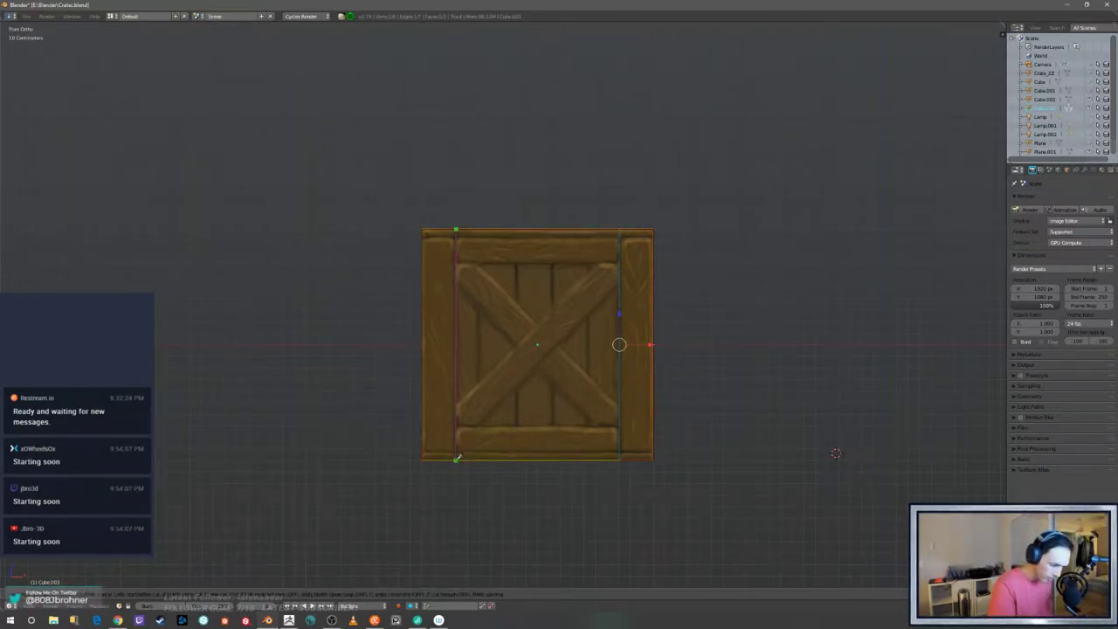
{"action": "left_click", "coordinate": [456, 458]}
{"action": "key", "text": "Return"}
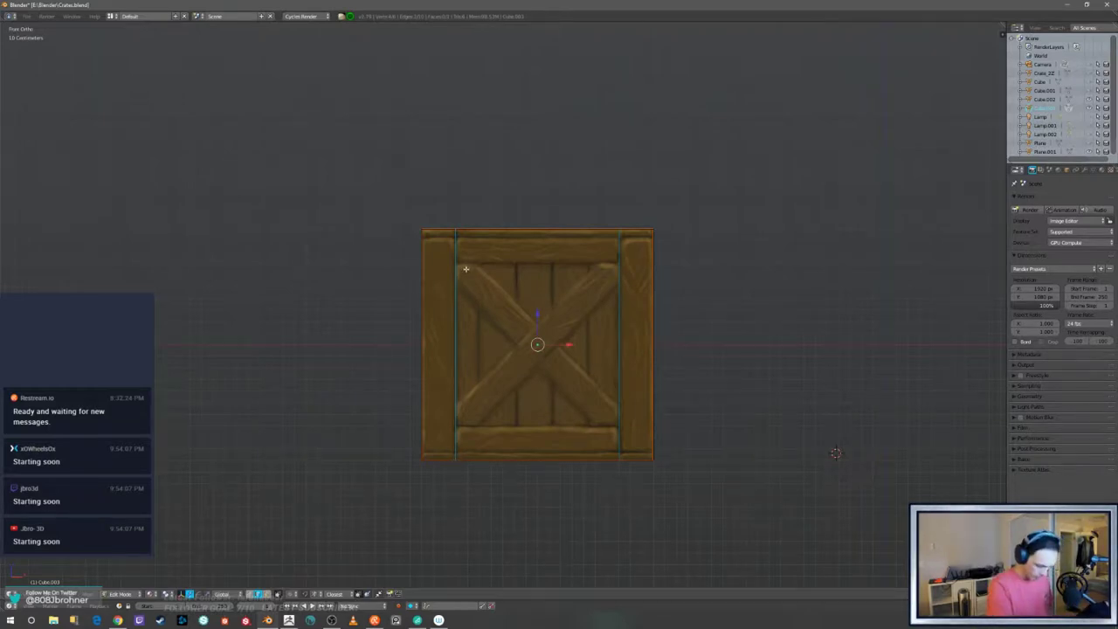
- Knife-cut the face across its full width along the thin strips at its top and bottom edges, and deselect everything
{"action": "key", "text": "k"}
{"action": "left_click", "coordinate": [424, 235]}
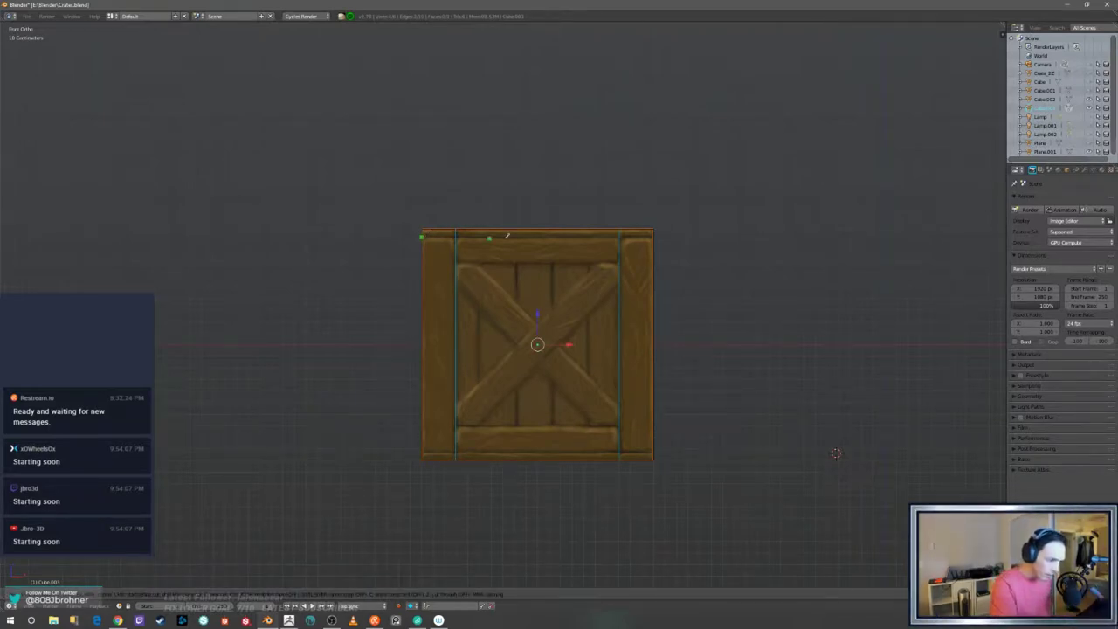
{"action": "left_click", "coordinate": [654, 235]}
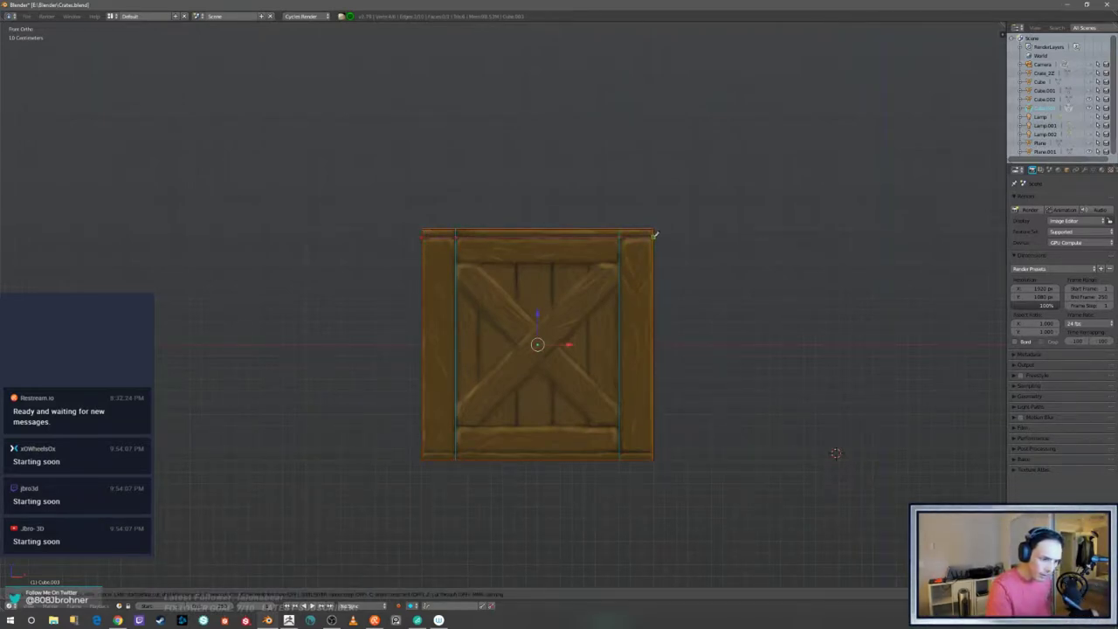
{"action": "key", "text": "Return"}
{"action": "key", "text": "k"}
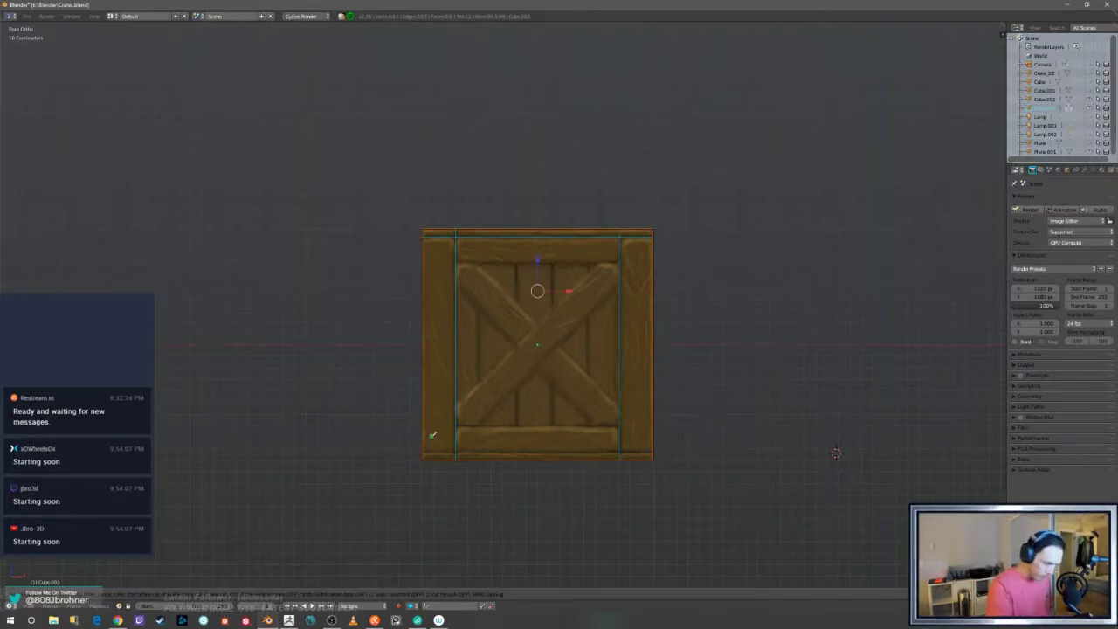
{"action": "left_click", "coordinate": [423, 451]}
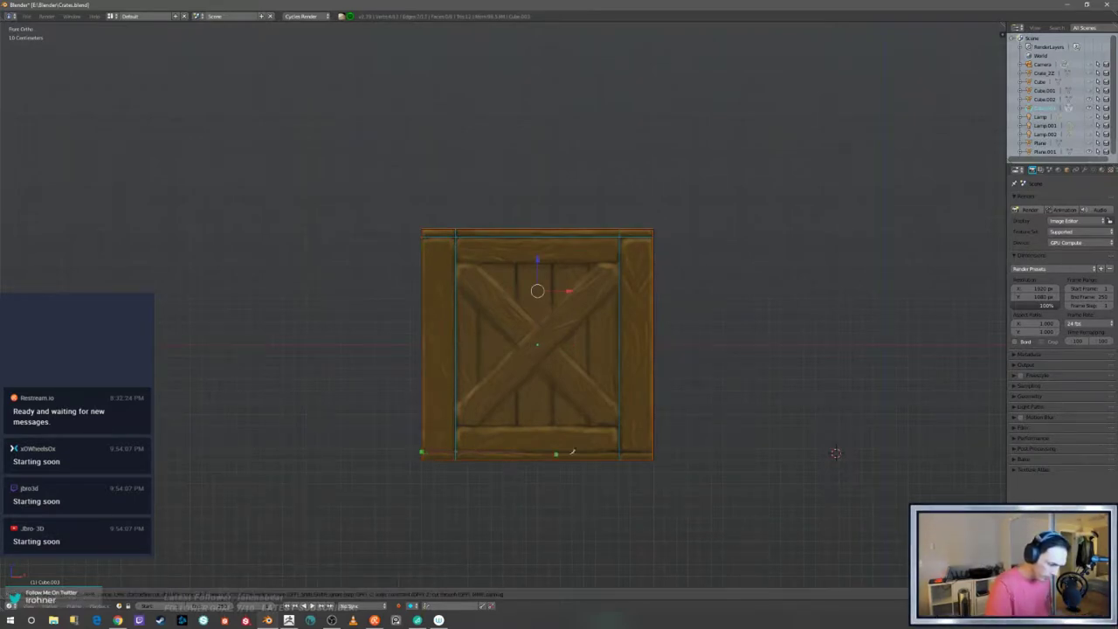
{"action": "left_click", "coordinate": [654, 451]}
{"action": "key", "text": "Return"}
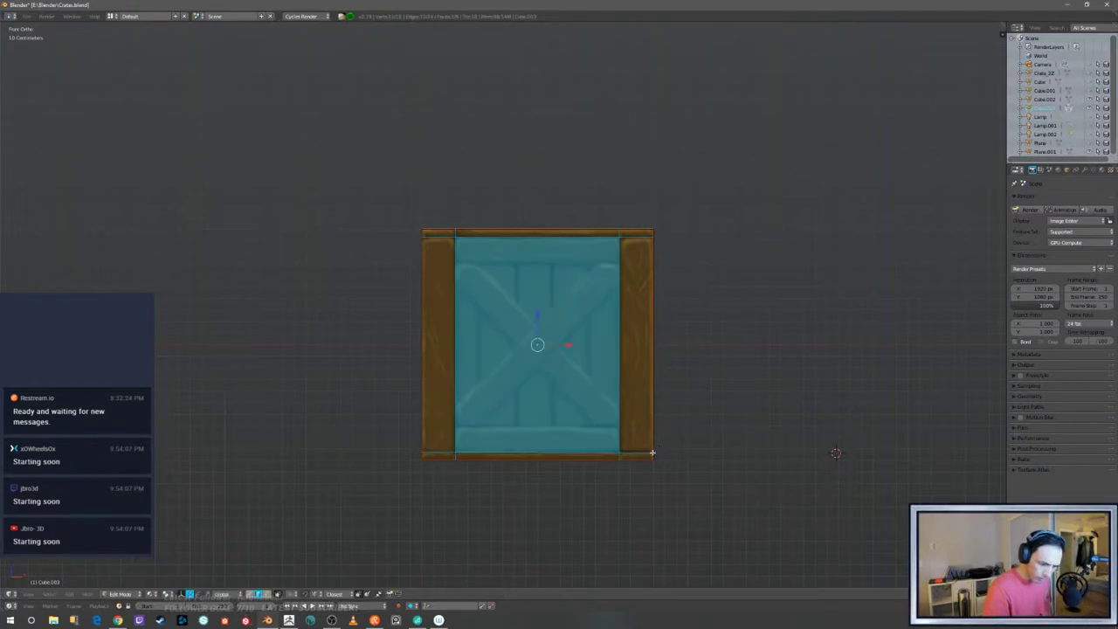
{"action": "key", "text": "a"}
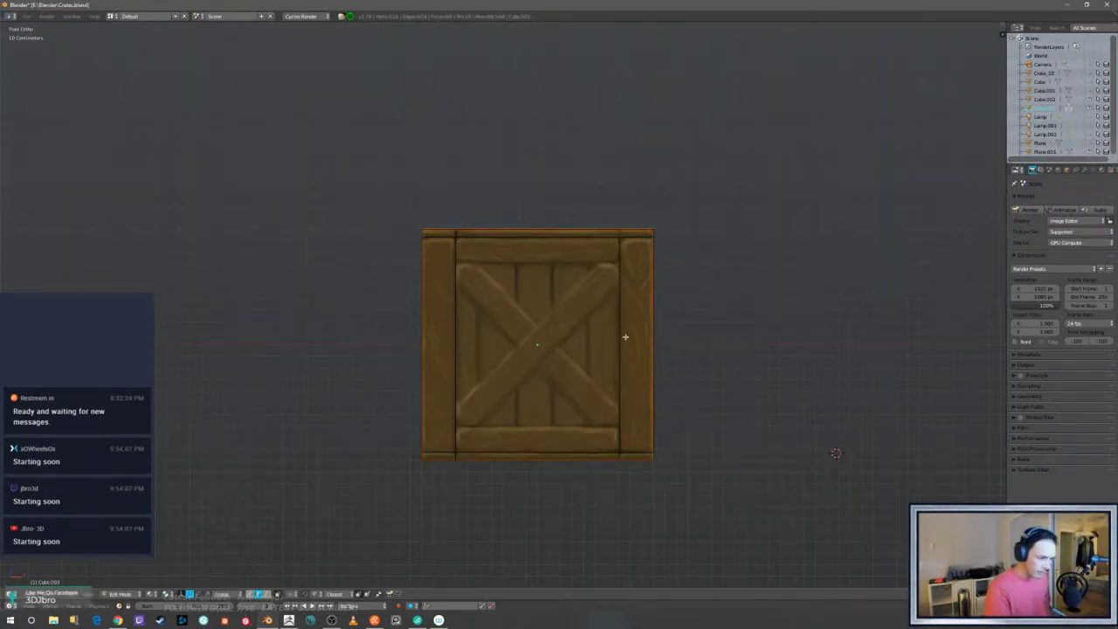
- Knife-cut between the two vertical planks along the inner edges of the top and bottom horizontal planks
{"action": "key", "text": "k"}
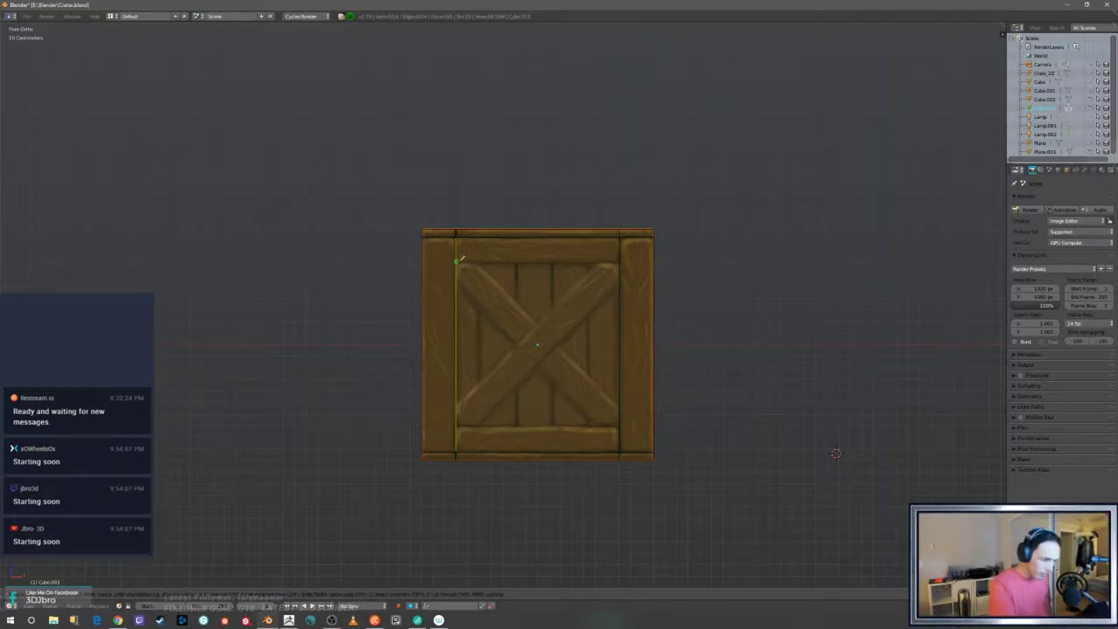
{"action": "left_click", "coordinate": [457, 259]}
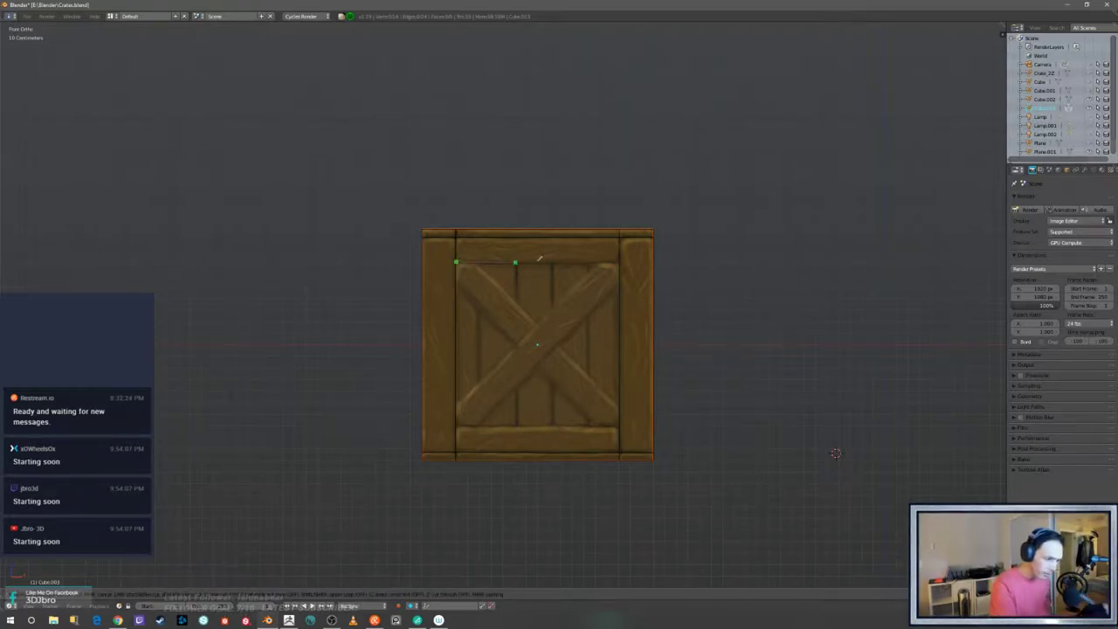
{"action": "left_click", "coordinate": [621, 260]}
{"action": "key", "text": "Return"}
{"action": "key", "text": "k"}
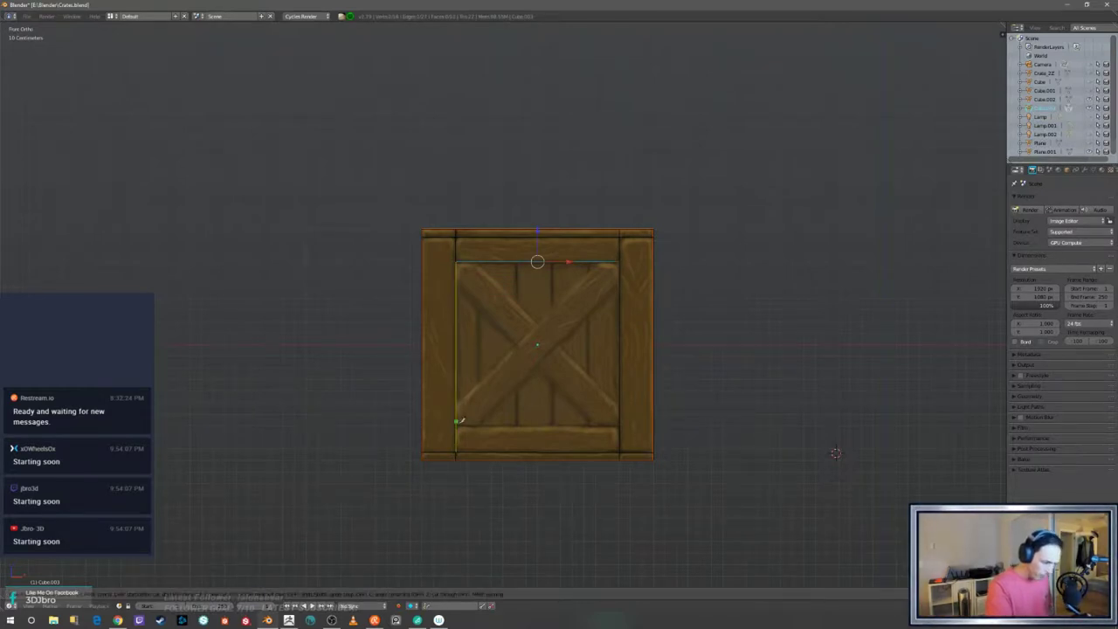
{"action": "left_click", "coordinate": [455, 425]}
{"action": "left_click", "coordinate": [619, 424]}
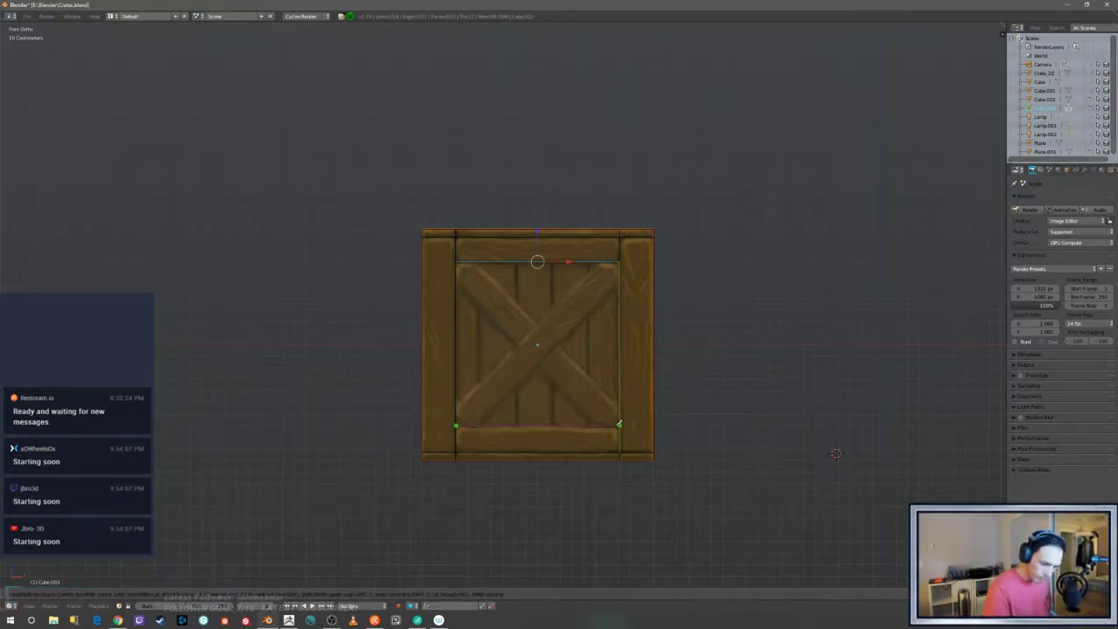
{"action": "key", "text": "Return"}
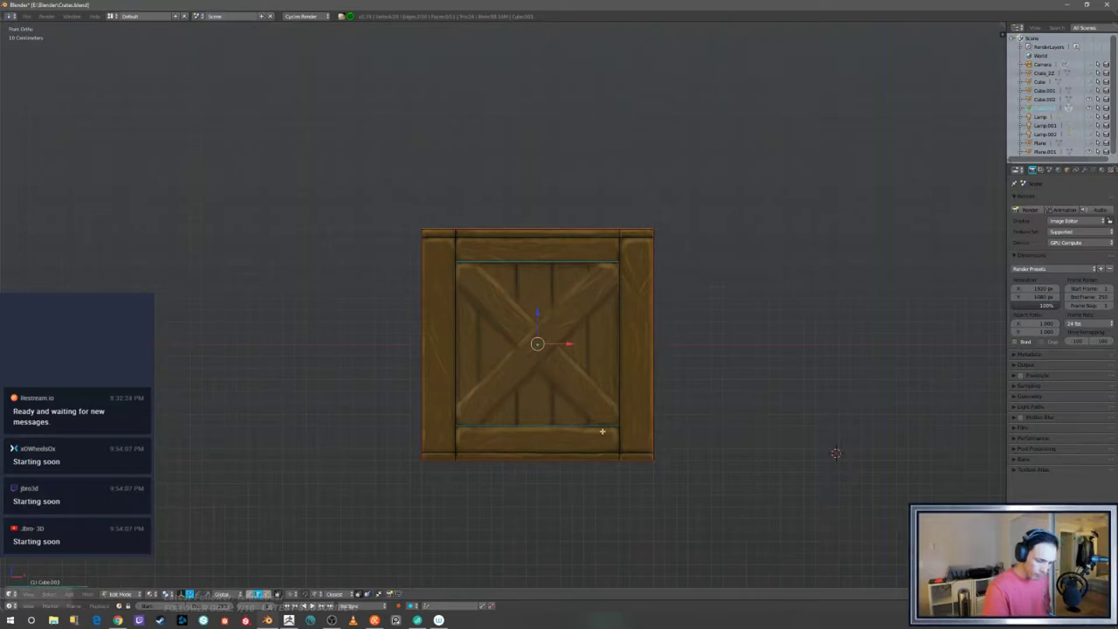
- Knife-cut across the bottom plank and the right plank where the lower-right end of the diagonal brace meets them
{"action": "key", "text": "k"}
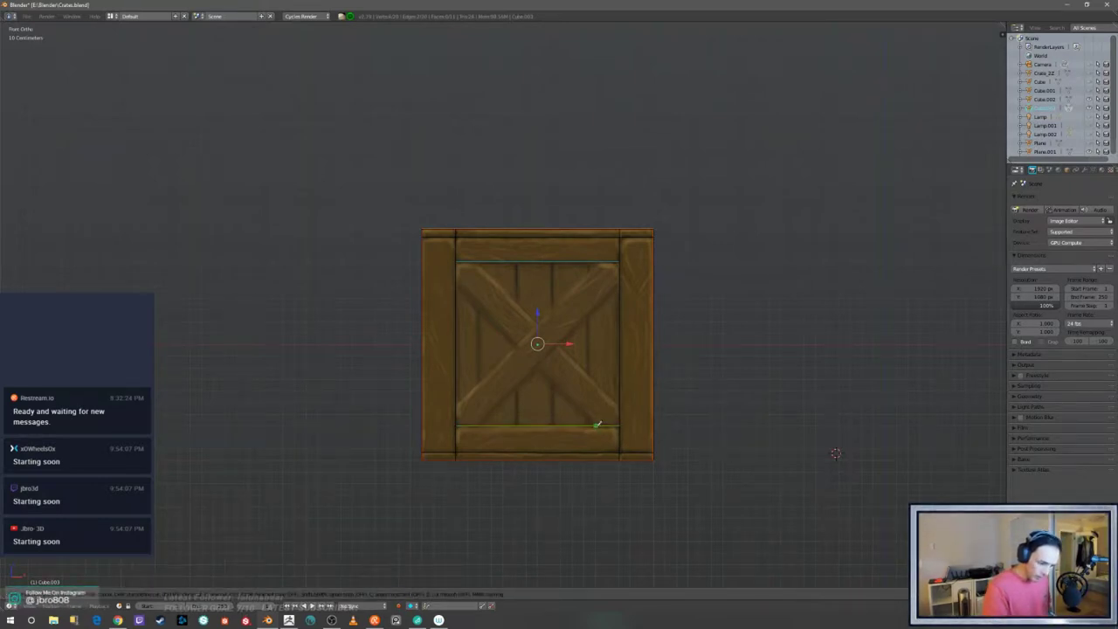
{"action": "left_click", "coordinate": [596, 425]}
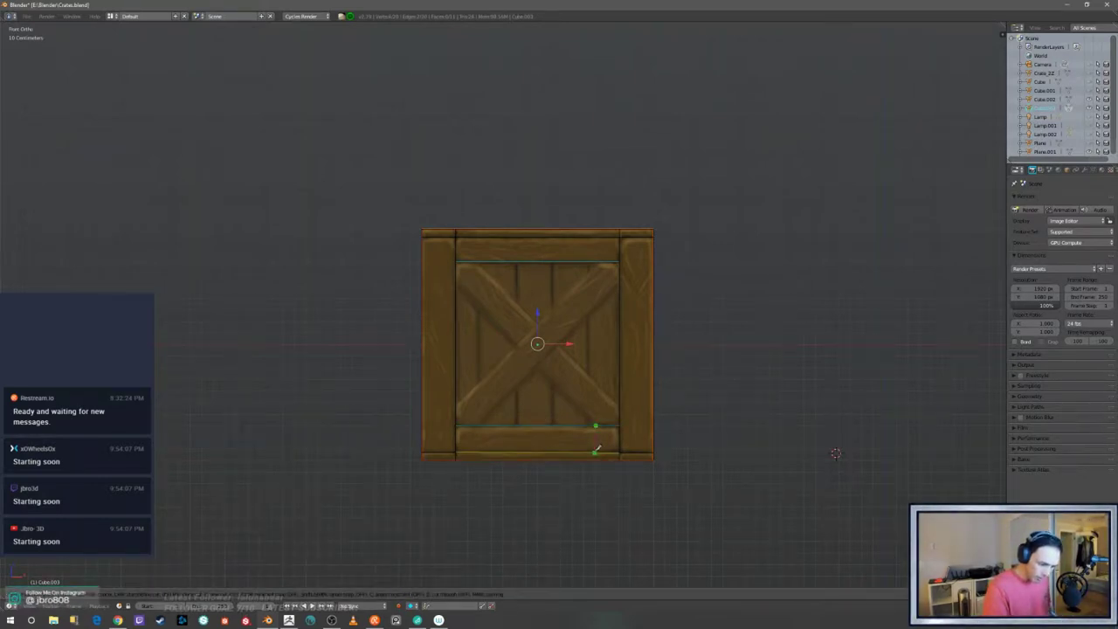
{"action": "left_click", "coordinate": [596, 451]}
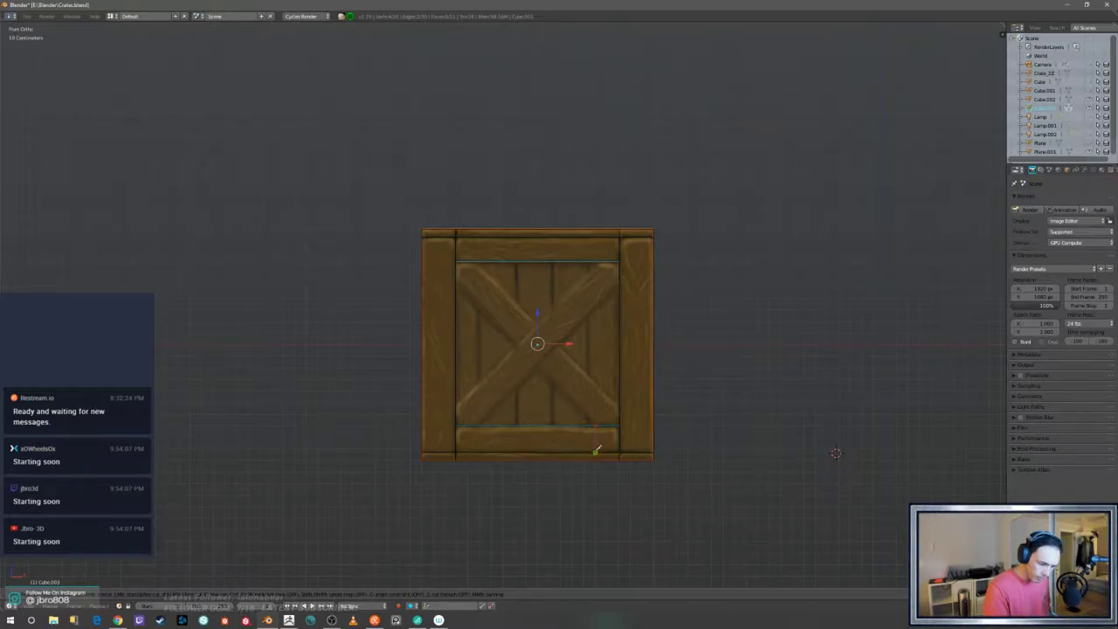
{"action": "key", "text": "Return"}
{"action": "key", "text": "k"}
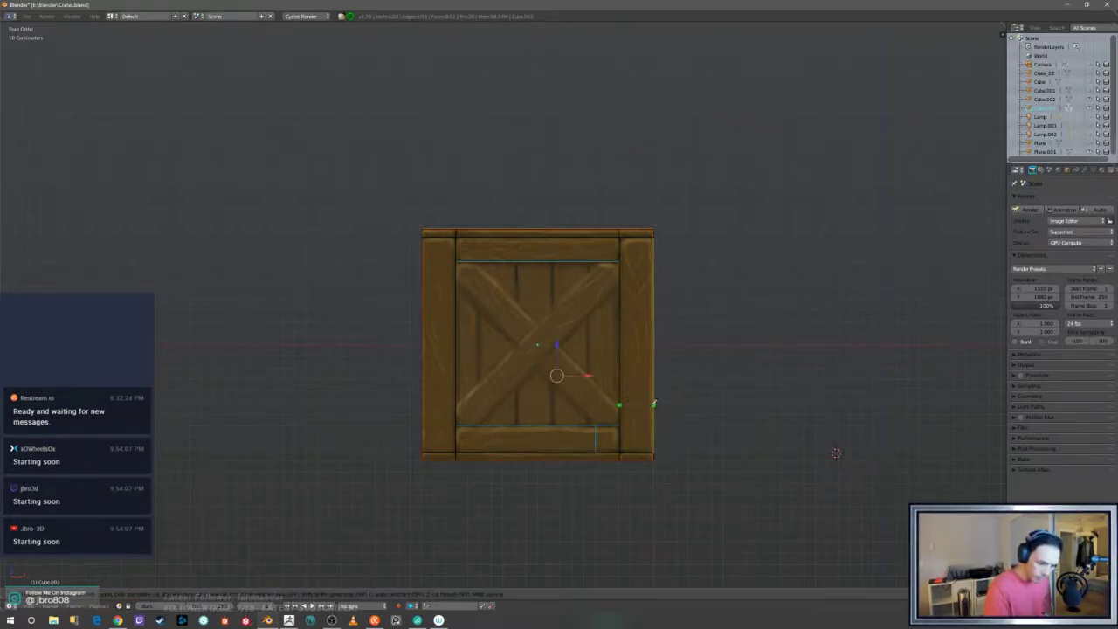
{"action": "left_click", "coordinate": [655, 403]}
{"action": "key", "text": "Return"}
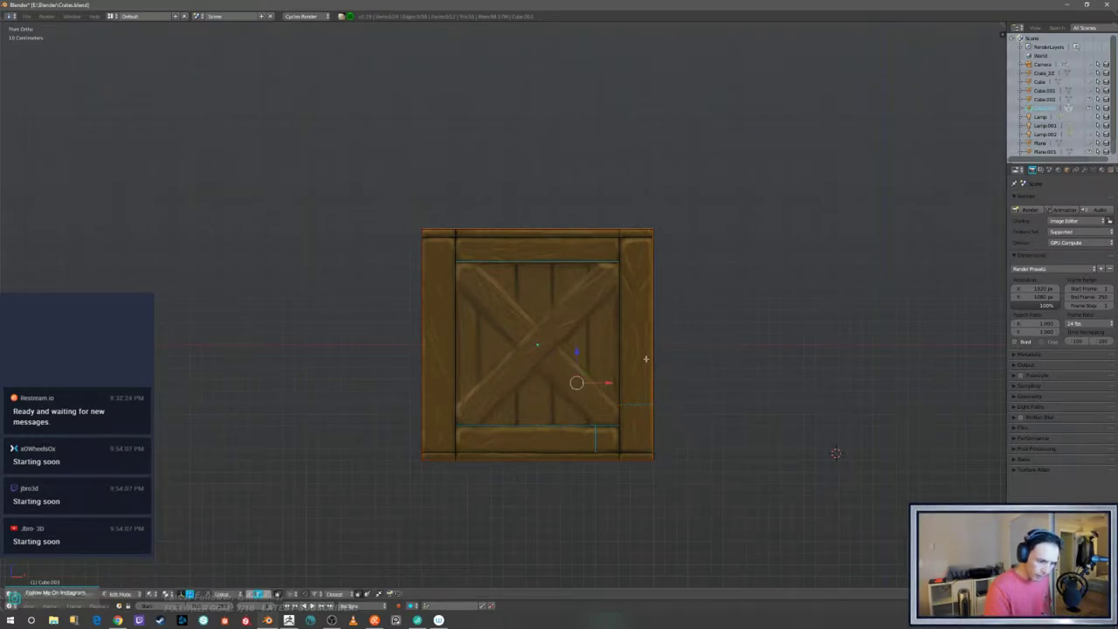
- Knife-cut across the right plank and the top plank where the upper-right end of the diagonal brace meets them
{"action": "key", "text": "k"}
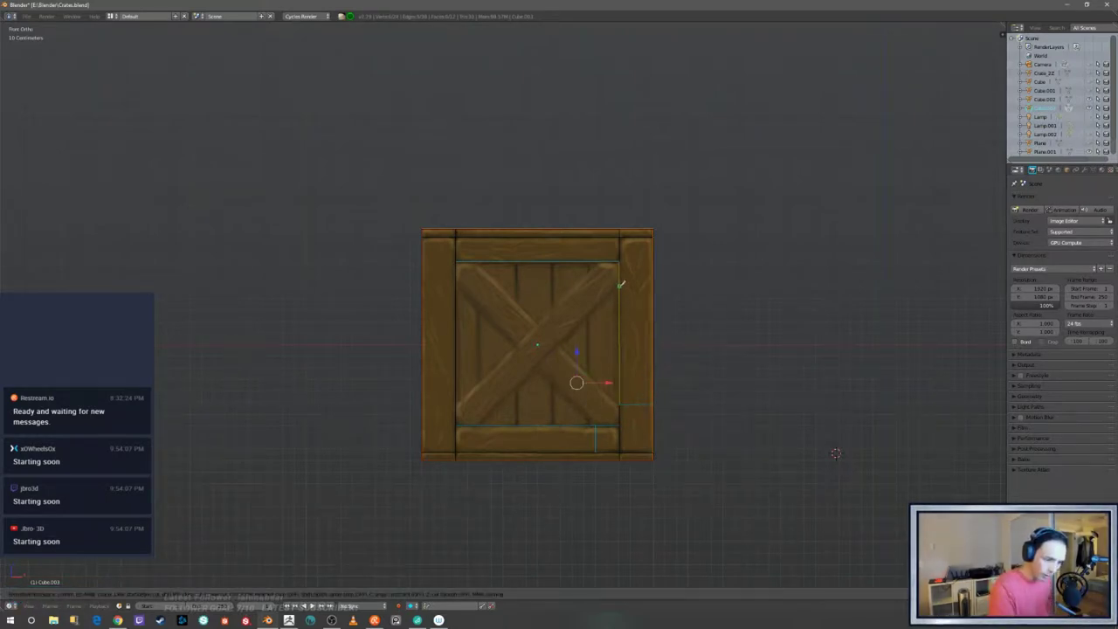
{"action": "left_click", "coordinate": [620, 283]}
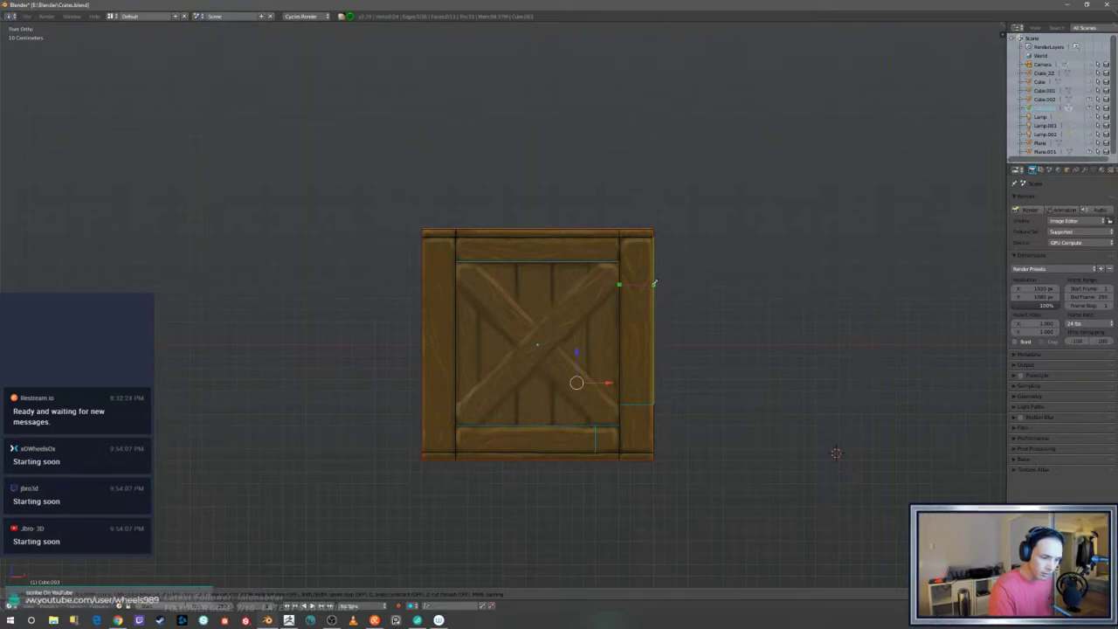
{"action": "left_click", "coordinate": [654, 283]}
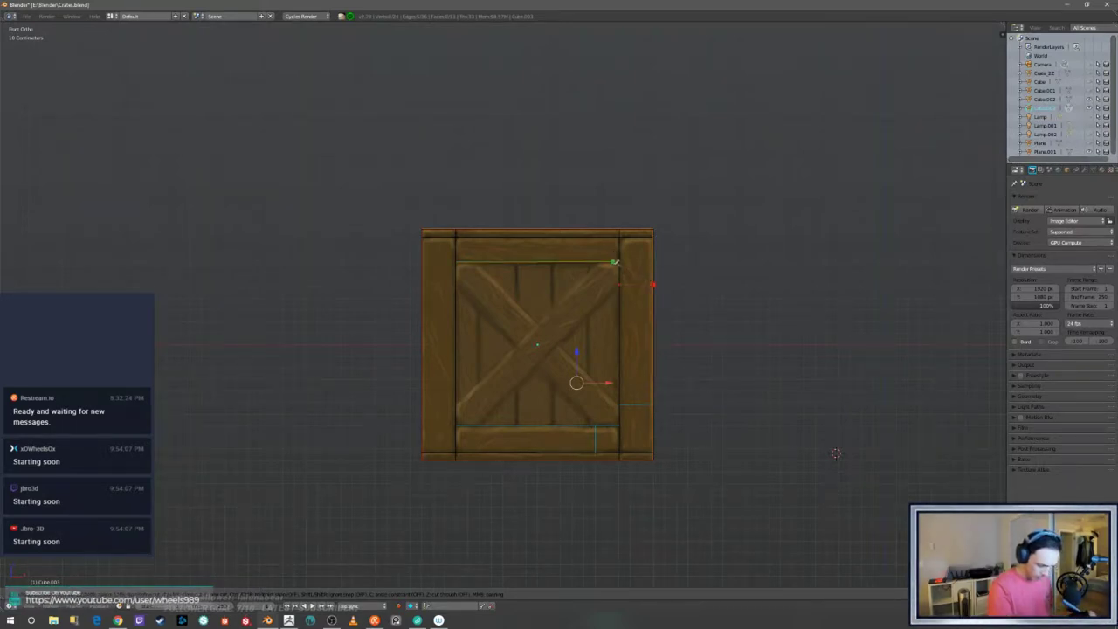
{"action": "key", "text": "Return"}
{"action": "key", "text": "k"}
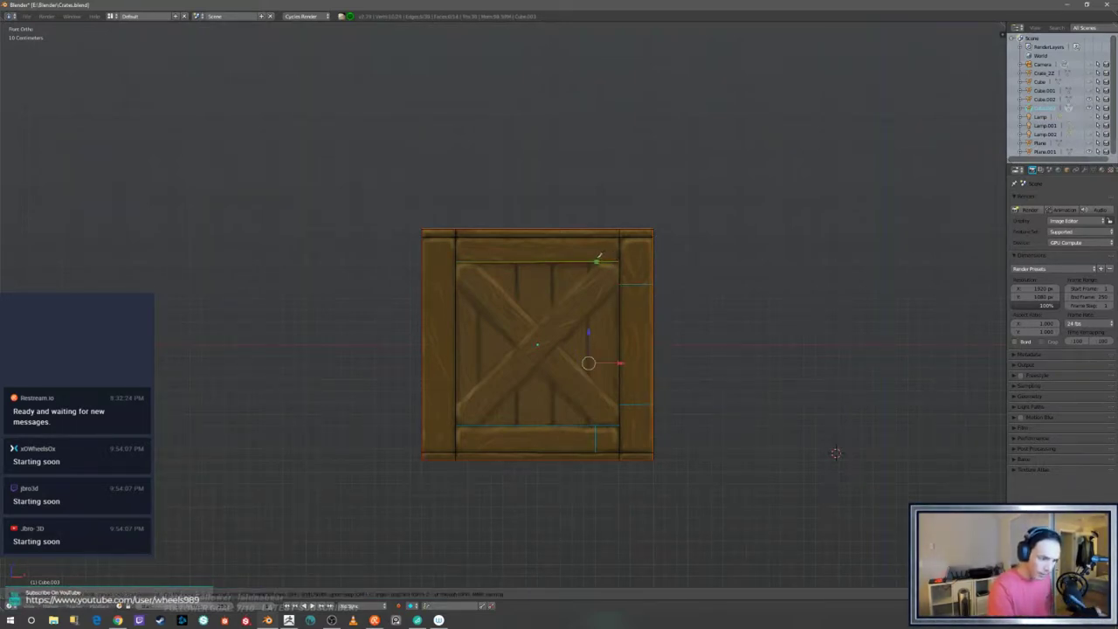
{"action": "left_click", "coordinate": [598, 261]}
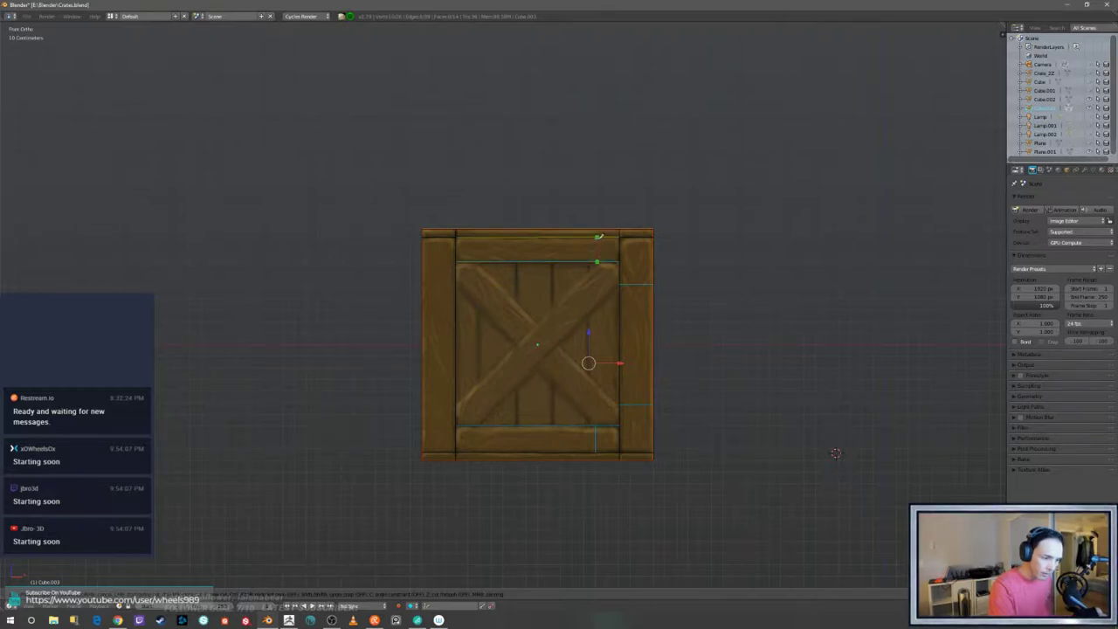
{"action": "left_click", "coordinate": [598, 236]}
{"action": "key", "text": "Return"}
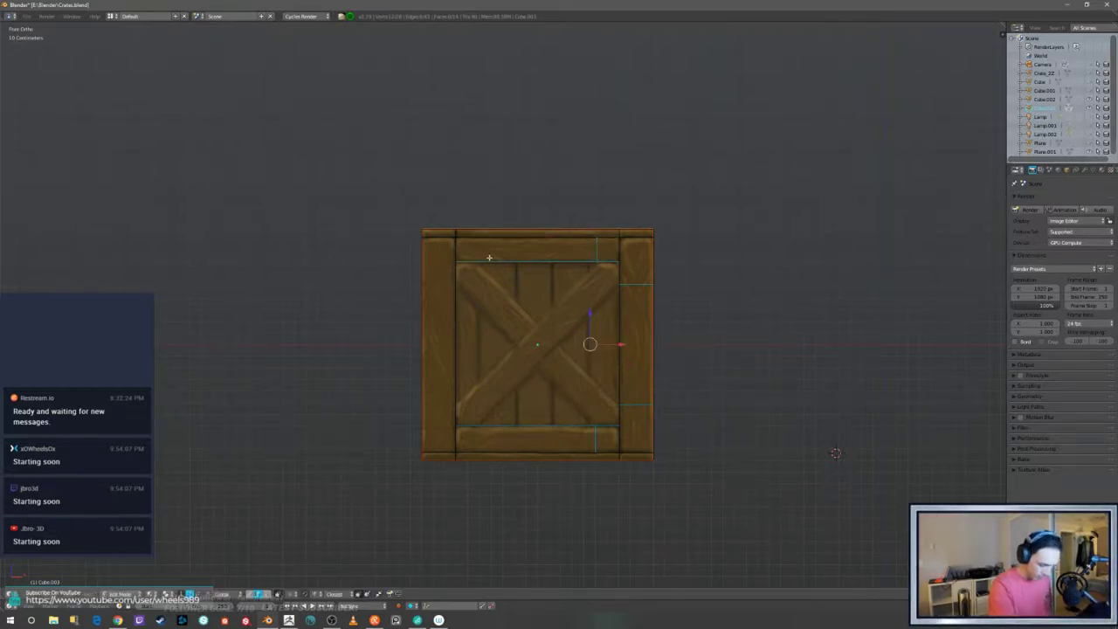
- Knife-cut across the top plank and the left plank where the upper-left end of the diagonal brace meets them
{"action": "key", "text": "k"}
{"action": "left_click", "coordinate": [479, 261]}
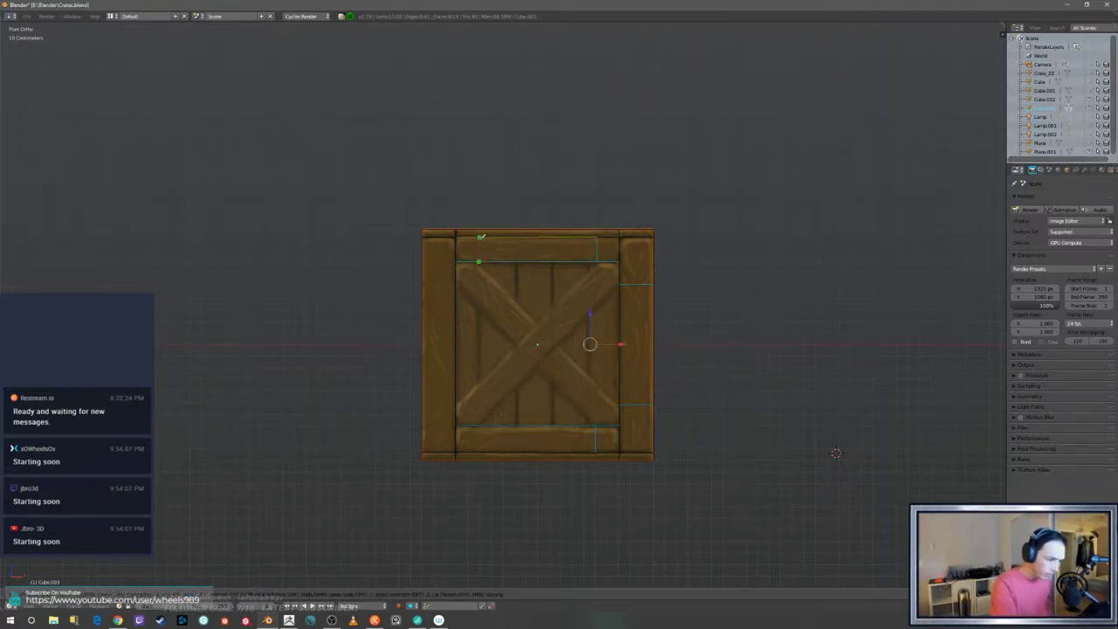
{"action": "left_click", "coordinate": [480, 236]}
{"action": "key", "text": "Return"}
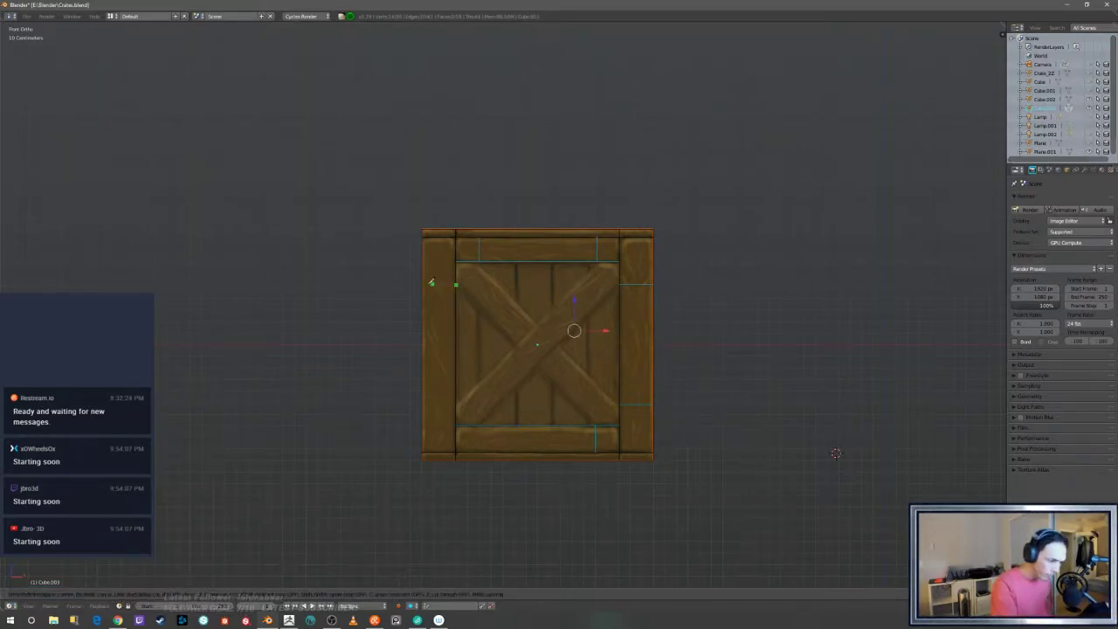
{"action": "key", "text": "k"}
{"action": "left_click", "coordinate": [423, 284]}
{"action": "key", "text": "Return"}
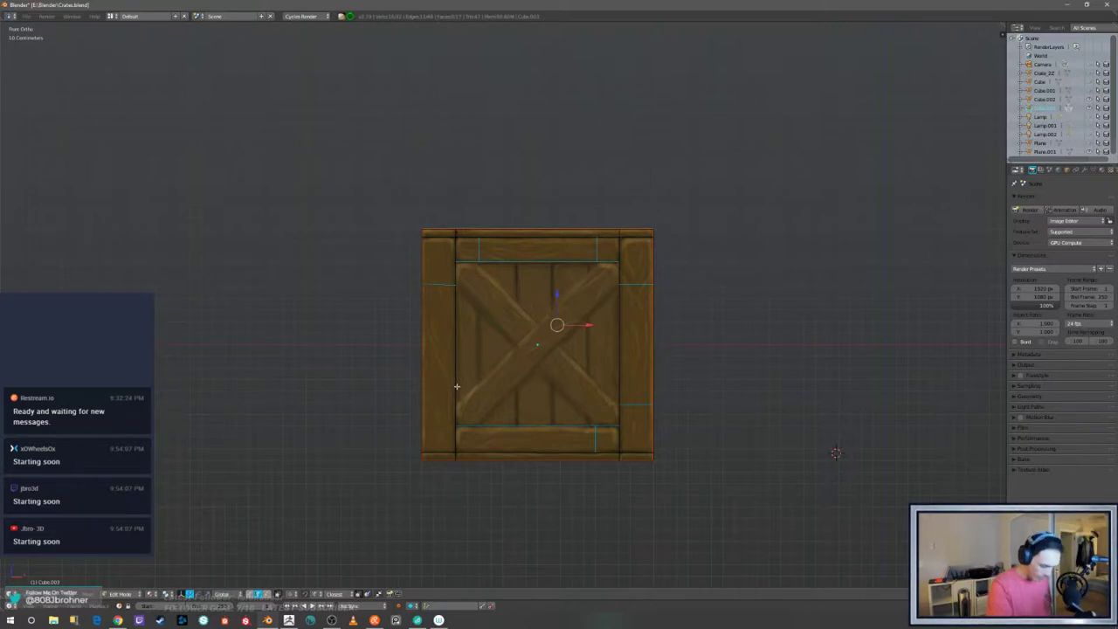
- Knife-cut across the left plank and the bottom plank where the lower-left end of the diagonal brace meets them
{"action": "key", "text": "k"}
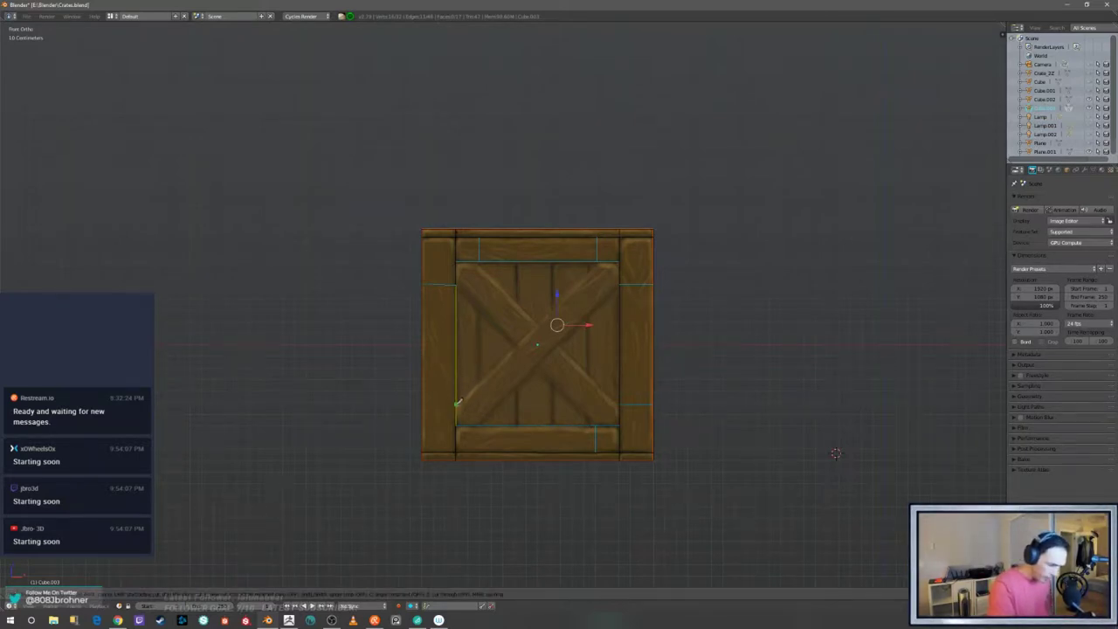
{"action": "left_click", "coordinate": [456, 400]}
{"action": "left_click", "coordinate": [423, 398]}
{"action": "key", "text": "Return"}
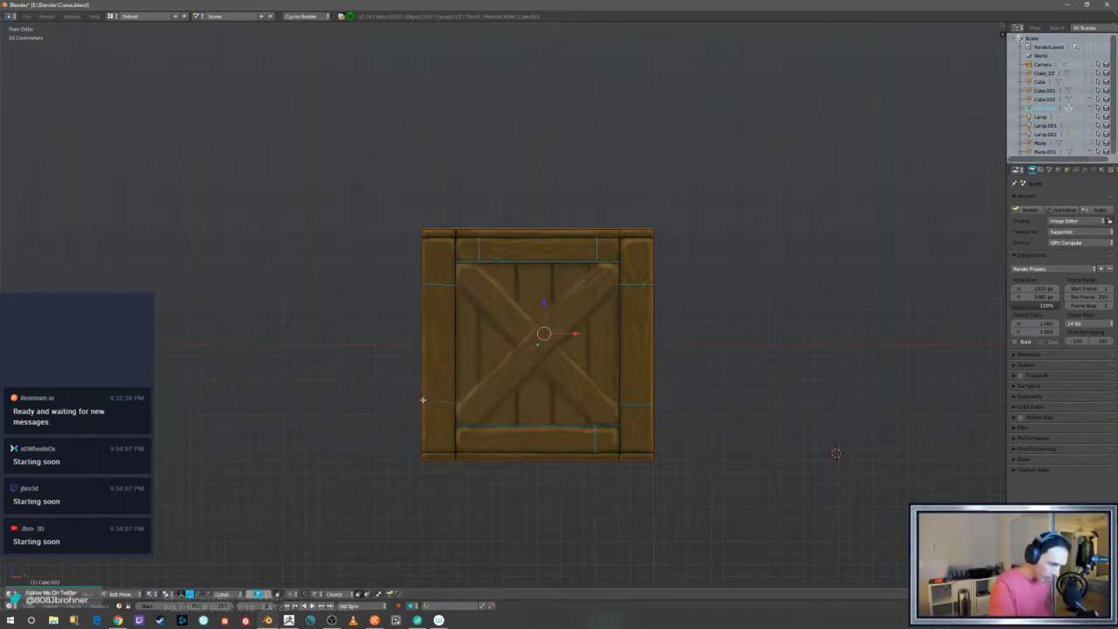
{"action": "key", "text": "k"}
{"action": "left_click", "coordinate": [480, 426]}
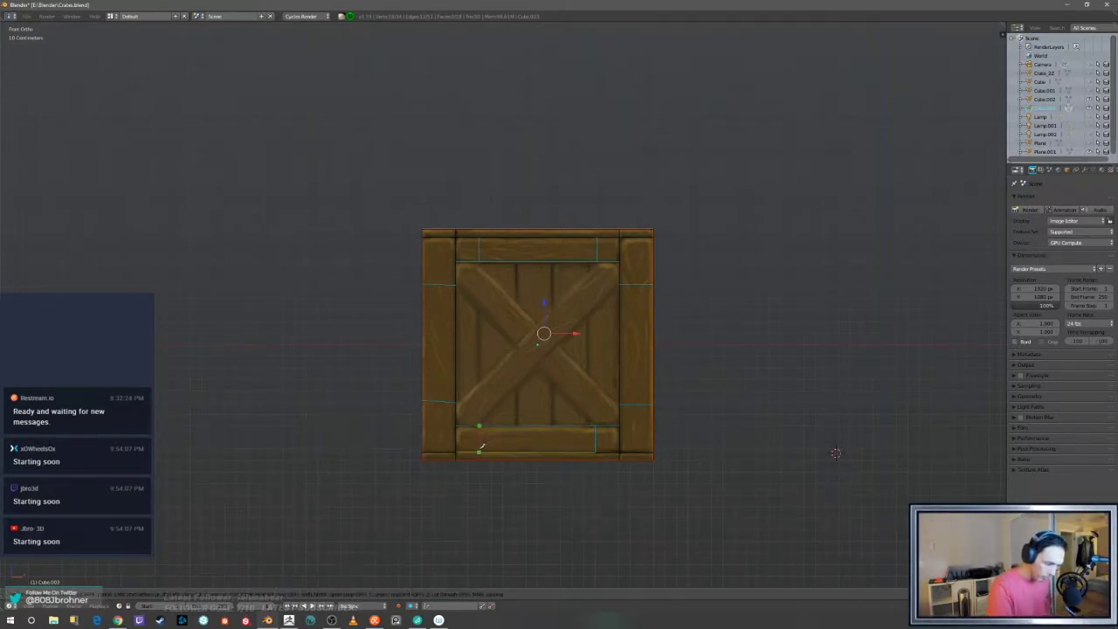
{"action": "left_click", "coordinate": [479, 453]}
{"action": "key", "text": "Return"}
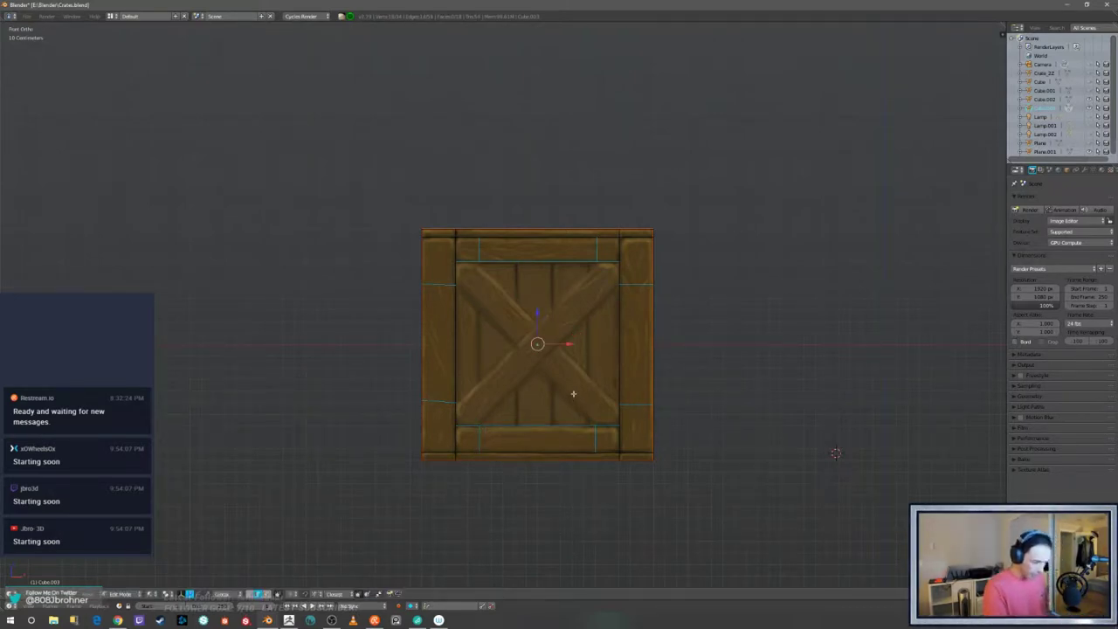
- Knife-cut both long edges of the unbroken diagonal brace from the lower-left corner to the upper-right corner
{"action": "key", "text": "k"}
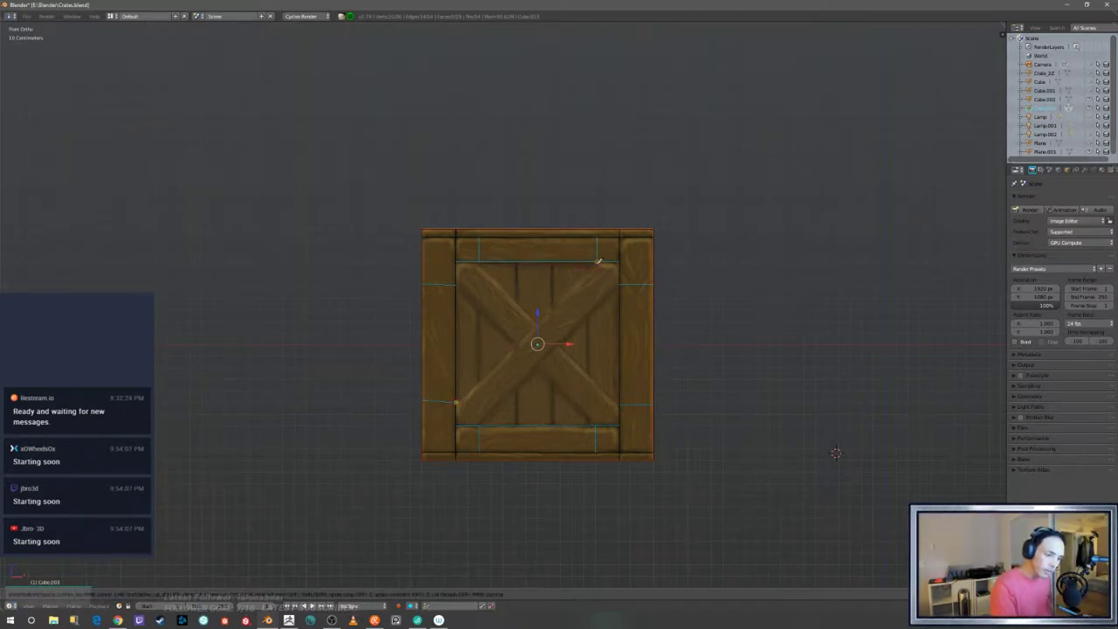
{"action": "key", "text": "Escape"}
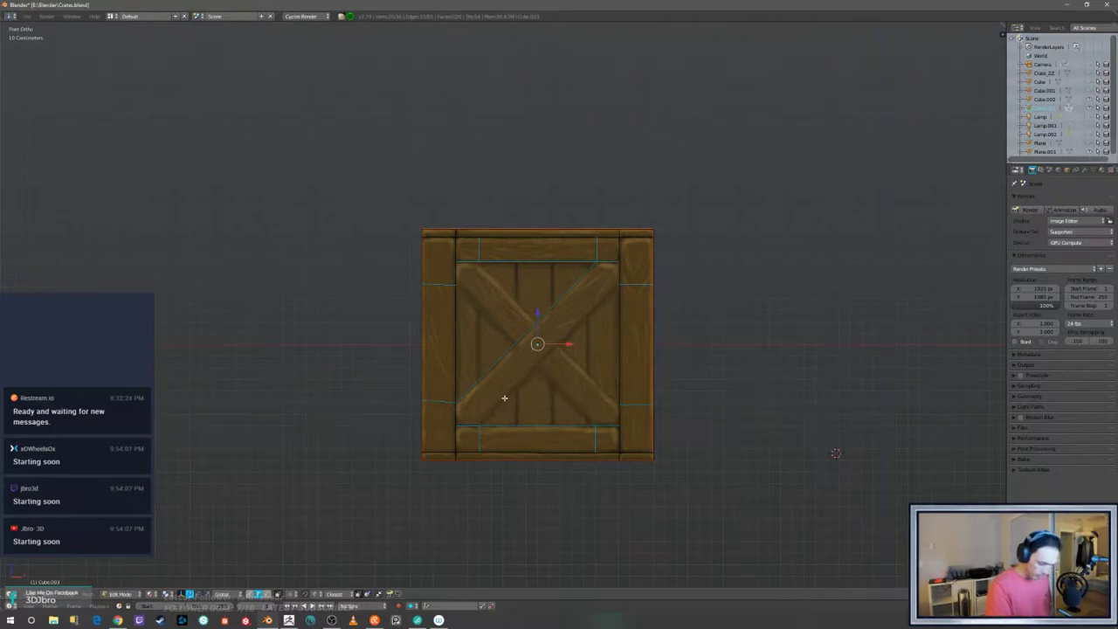
{"action": "key", "text": "k"}
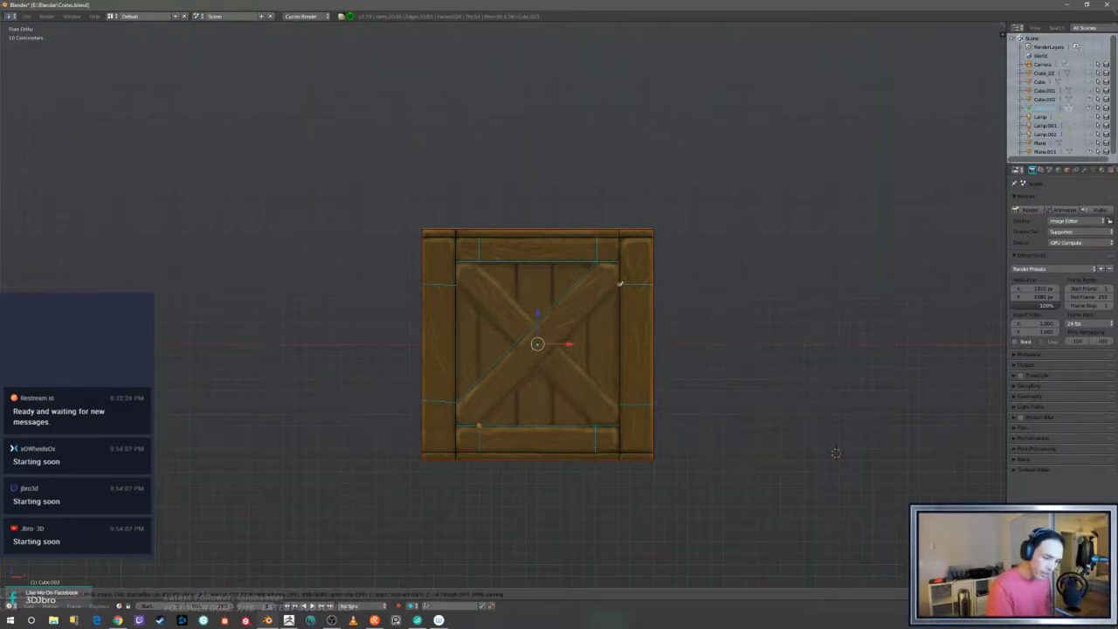
{"action": "key", "text": "Return"}
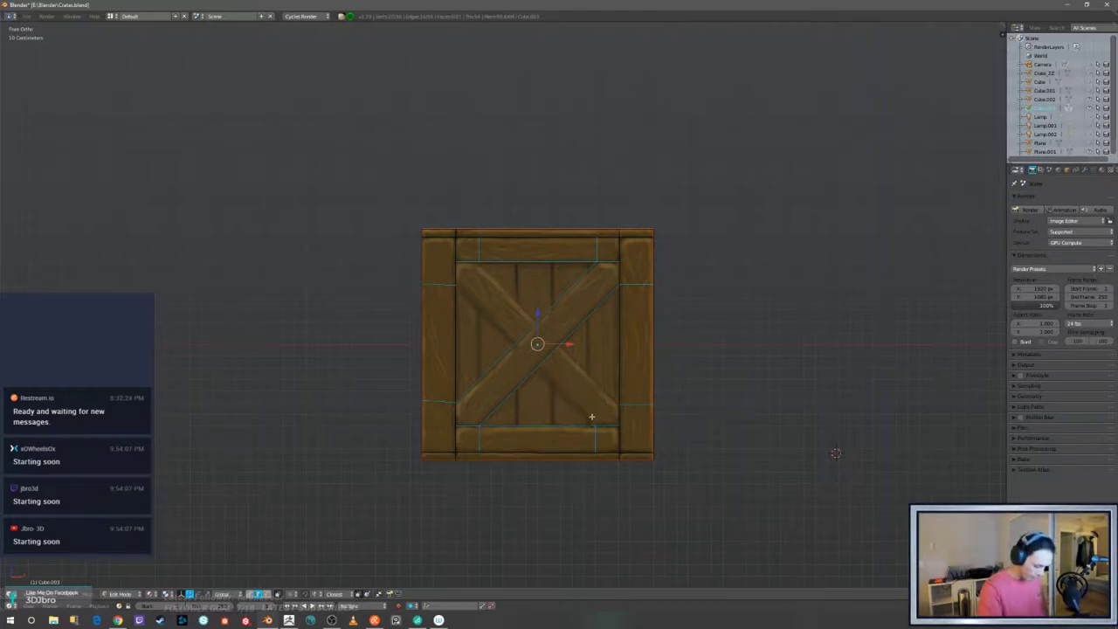
- Knife-cut both edges of the crossing brace's lower-right half, between the unbroken brace and the bottom and right planks
{"action": "key", "text": "k"}
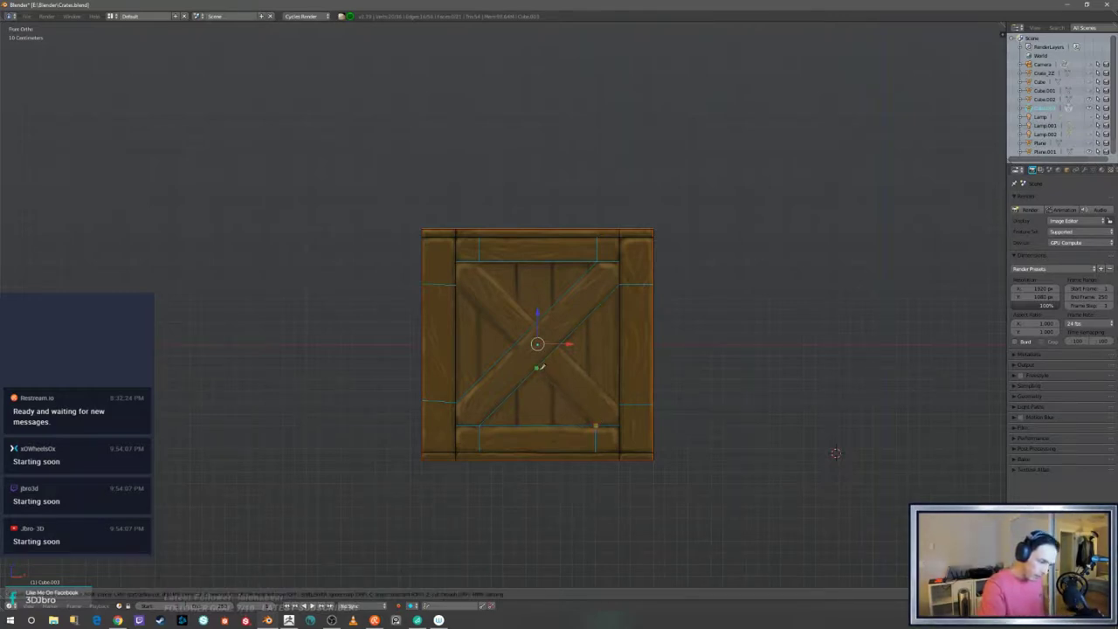
{"action": "key", "text": "Return"}
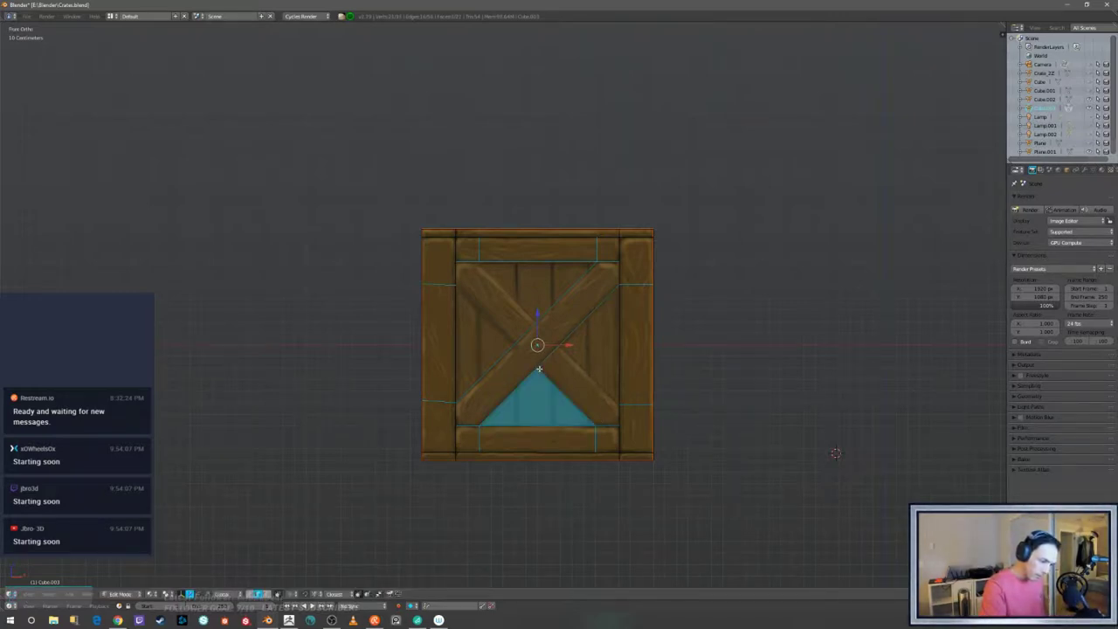
{"action": "key", "text": "k"}
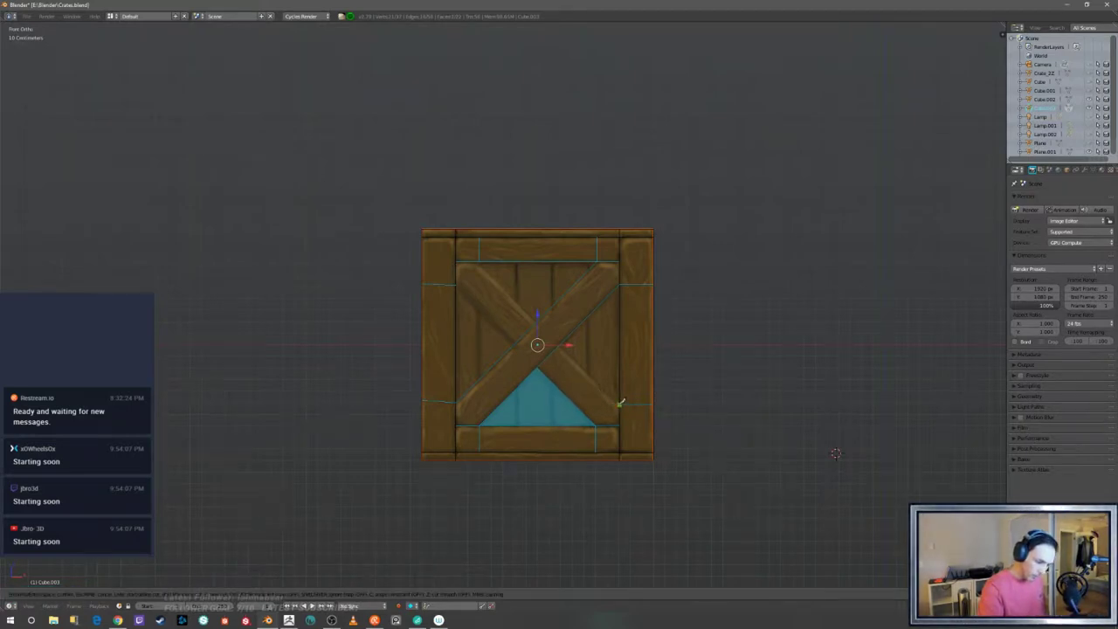
{"action": "key", "text": "Escape"}
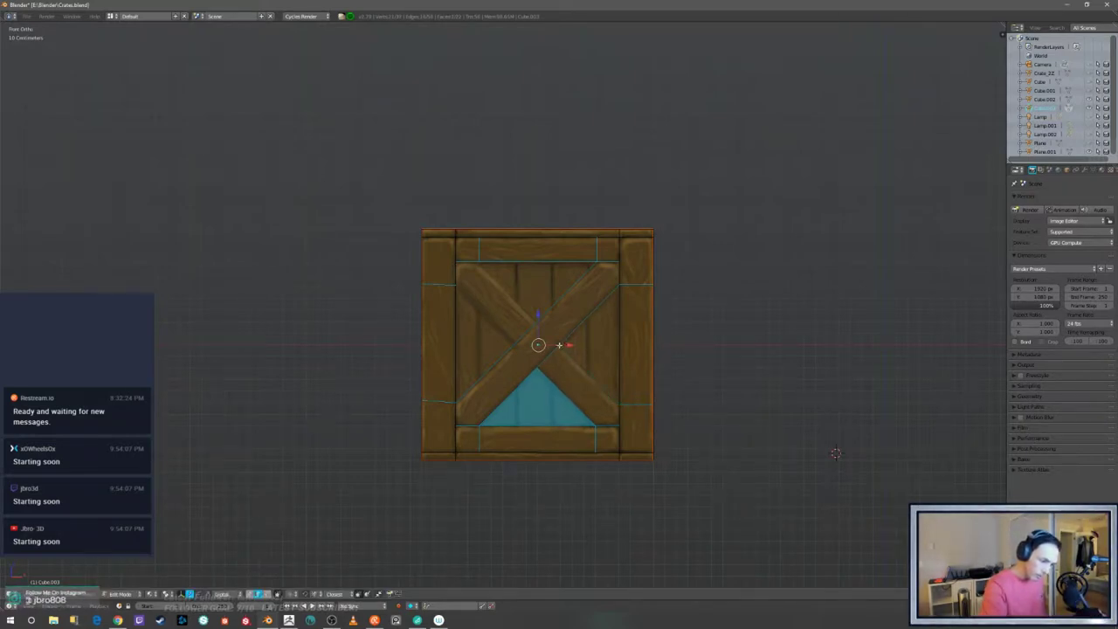
- Knife-cut both edges of the crossing brace's upper-left half, between the unbroken brace and the top and left planks
{"action": "key", "text": "k"}
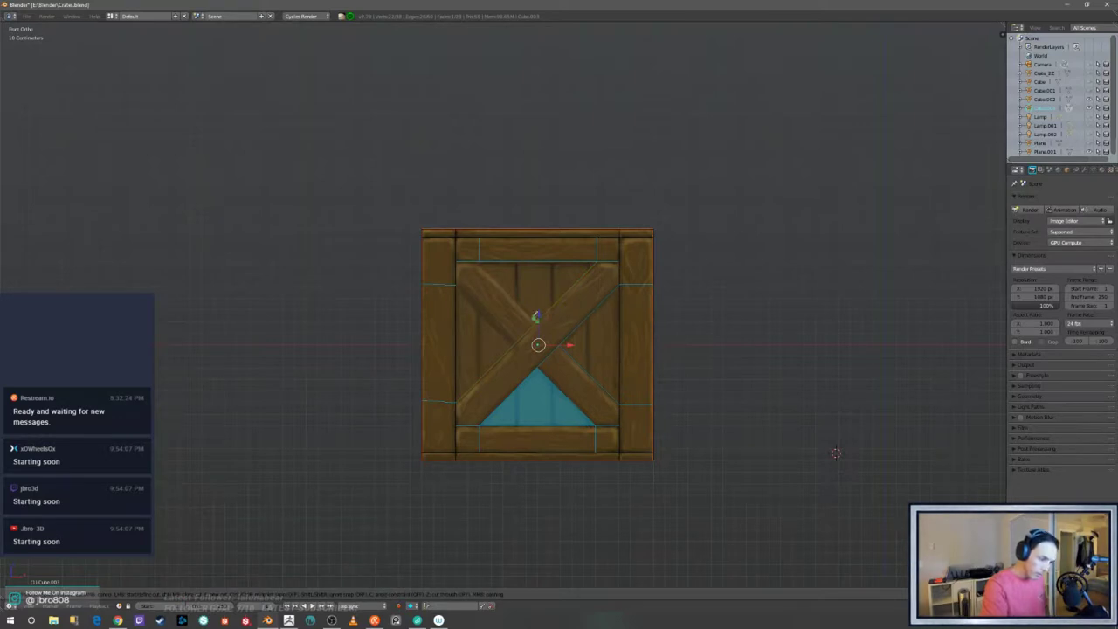
{"action": "key", "text": "Return"}
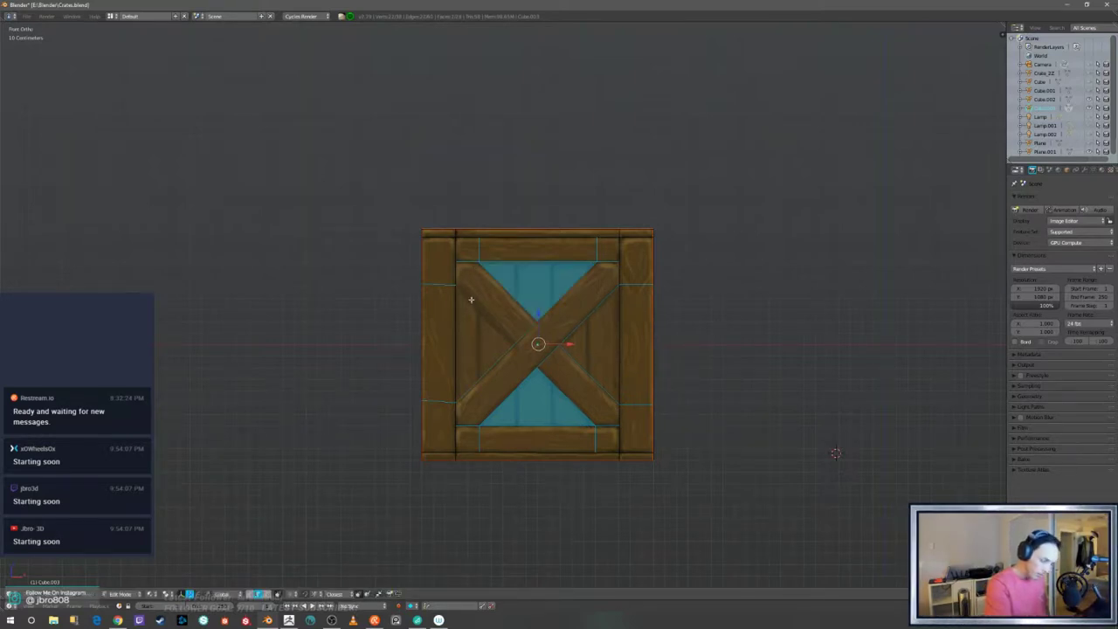
{"action": "key", "text": "k"}
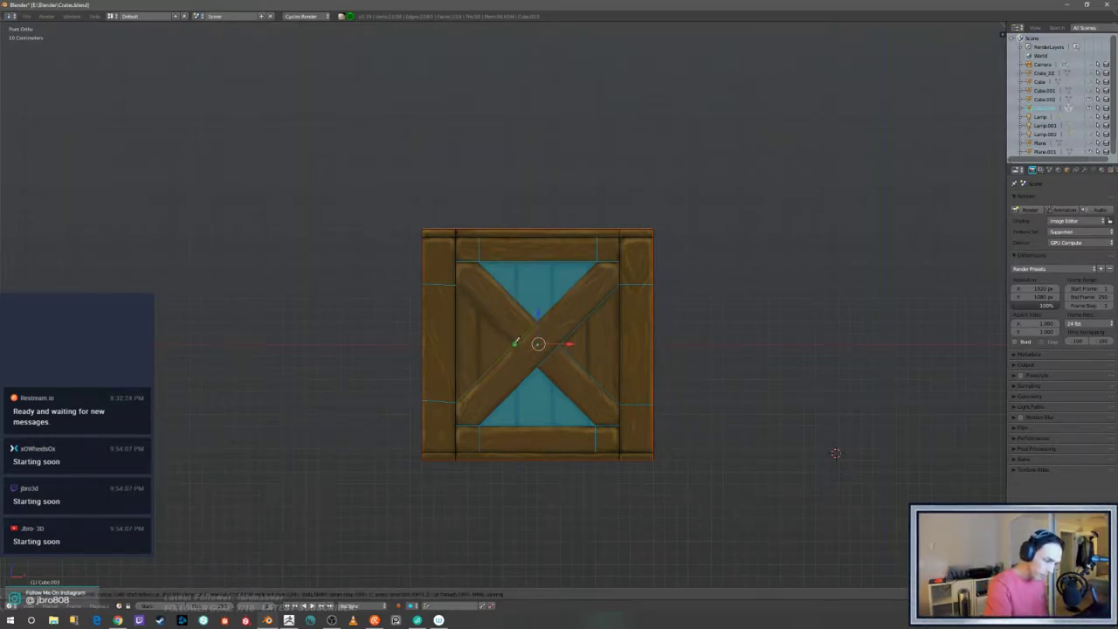
{"action": "left_click", "coordinate": [457, 285]}
{"action": "key", "text": "Return"}
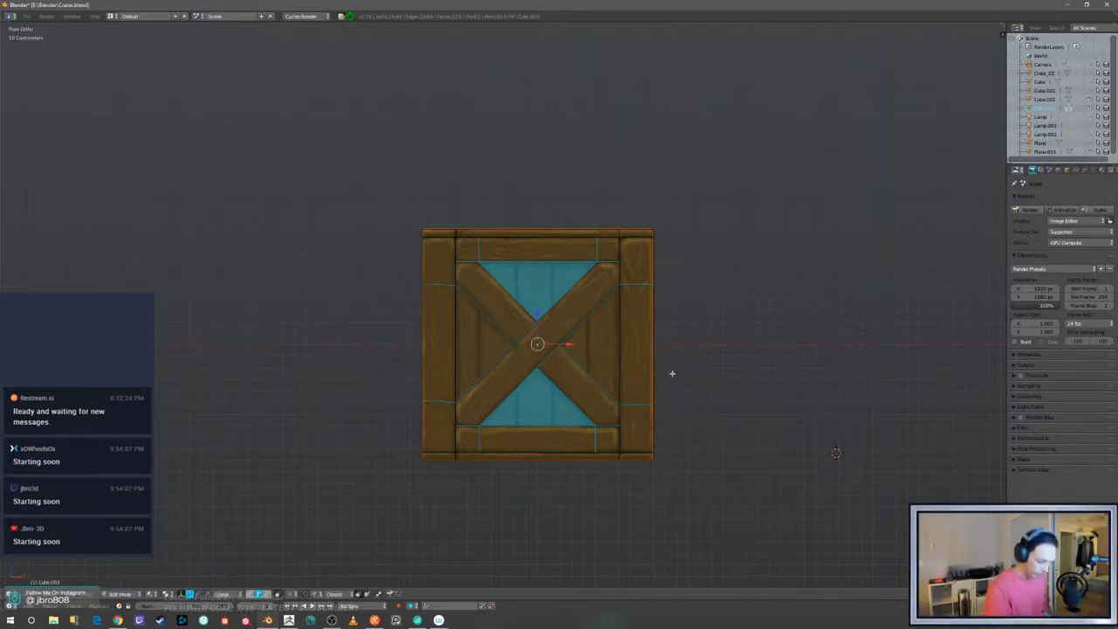
- Select the four triangular faces between the braces and, with snapping set to Increment, extrude them by -0.08 to recess them
{"action": "key", "text": "a"}
{"action": "middle_click_drag", "start_coordinate": [704, 357], "coordinate": [746, 287]}
{"action": "middle_click_drag", "start_coordinate": [746, 286], "coordinate": [760, 335]}
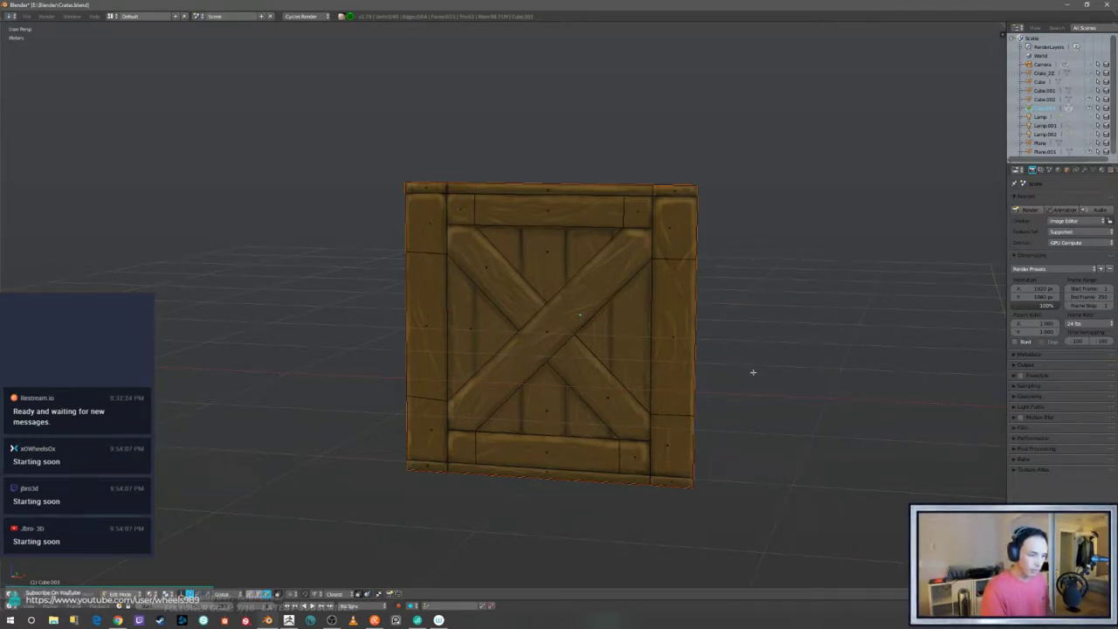
{"action": "middle_click_drag", "start_coordinate": [762, 366], "coordinate": [700, 307]}
{"action": "key", "text": "Tab"}
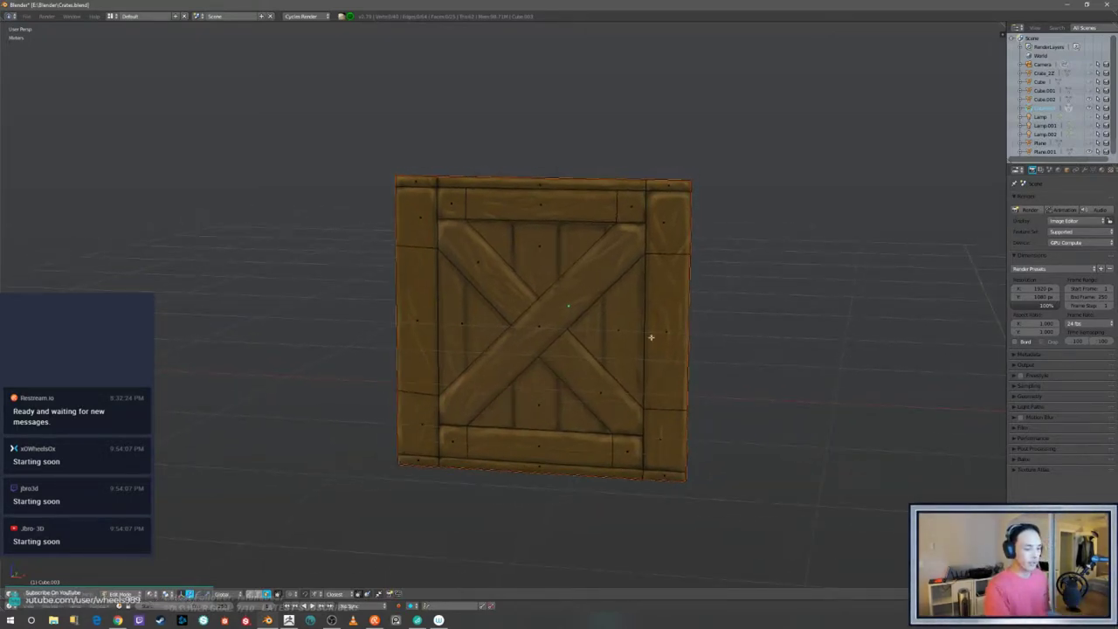
{"action": "right_click", "coordinate": [627, 324]}
{"action": "right_click", "coordinate": [525, 269], "text": "shift"}
{"action": "right_click", "coordinate": [476, 324], "text": "shift"}
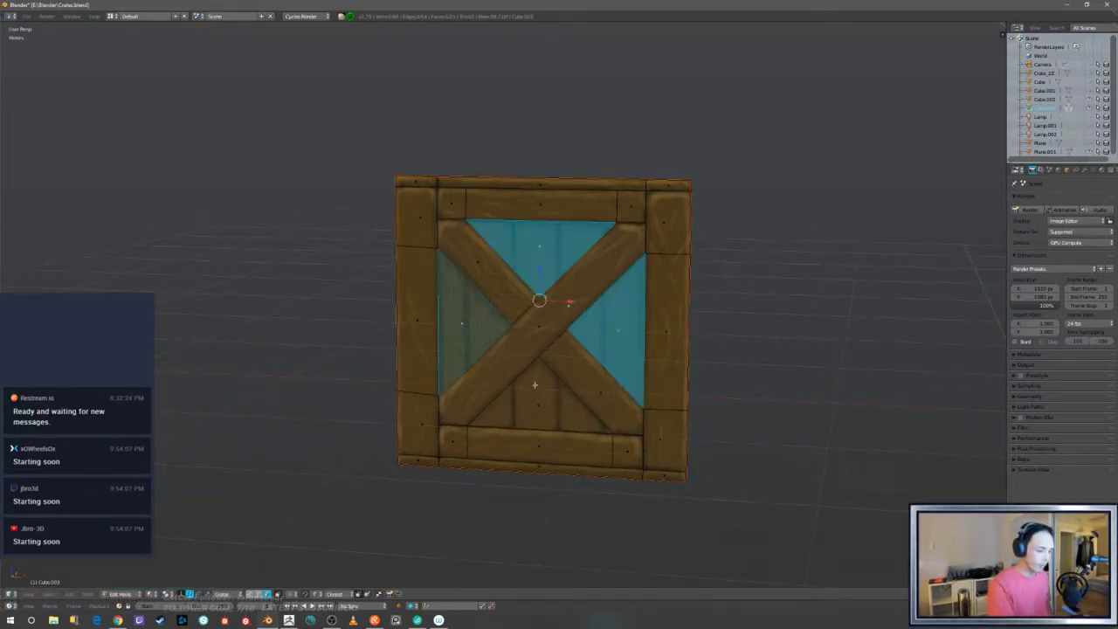
{"action": "right_click", "coordinate": [539, 393], "text": "shift"}
{"action": "key", "text": "q"}
{"action": "left_click", "coordinate": [823, 446]}
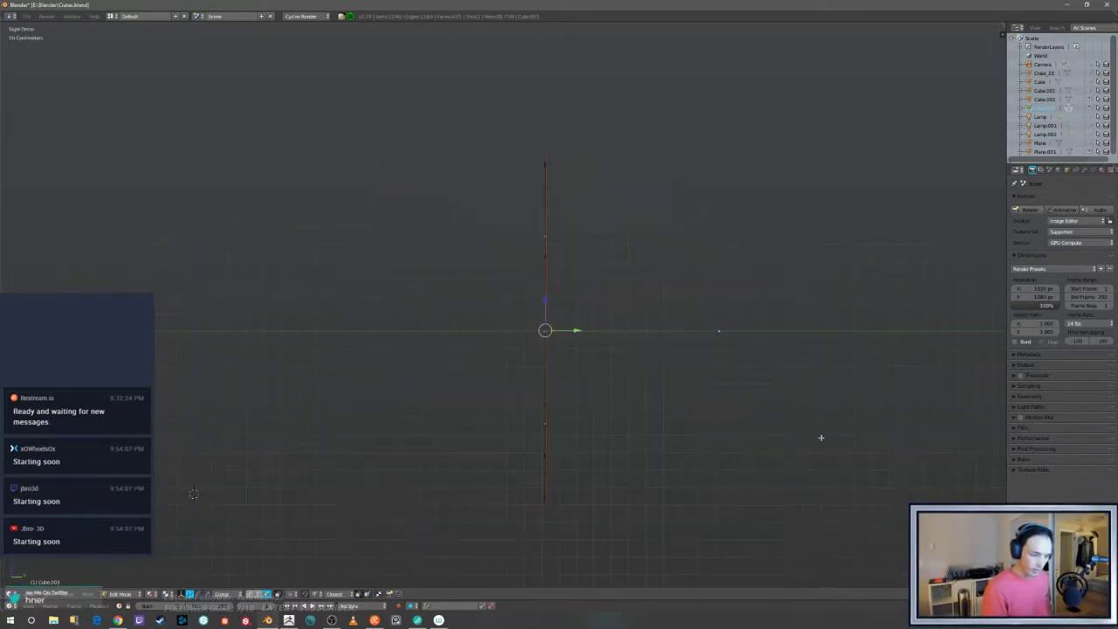
{"action": "scroll", "coordinate": [652, 381], "scroll_direction": "up", "scroll_amount": 1}
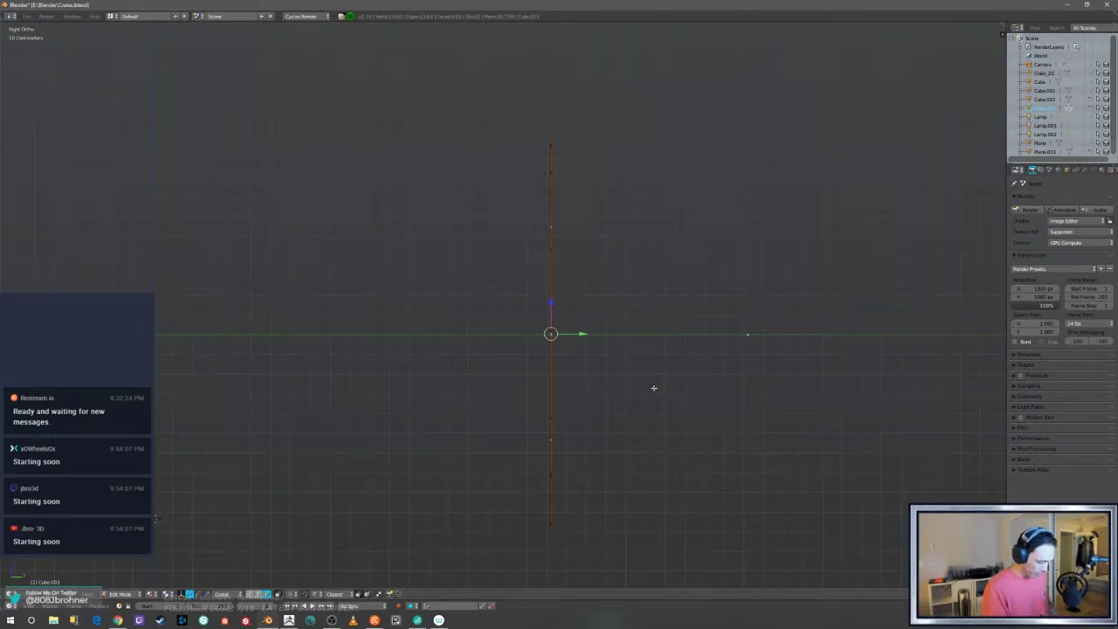
{"action": "key", "text": "ctrl+shift+Tab"}
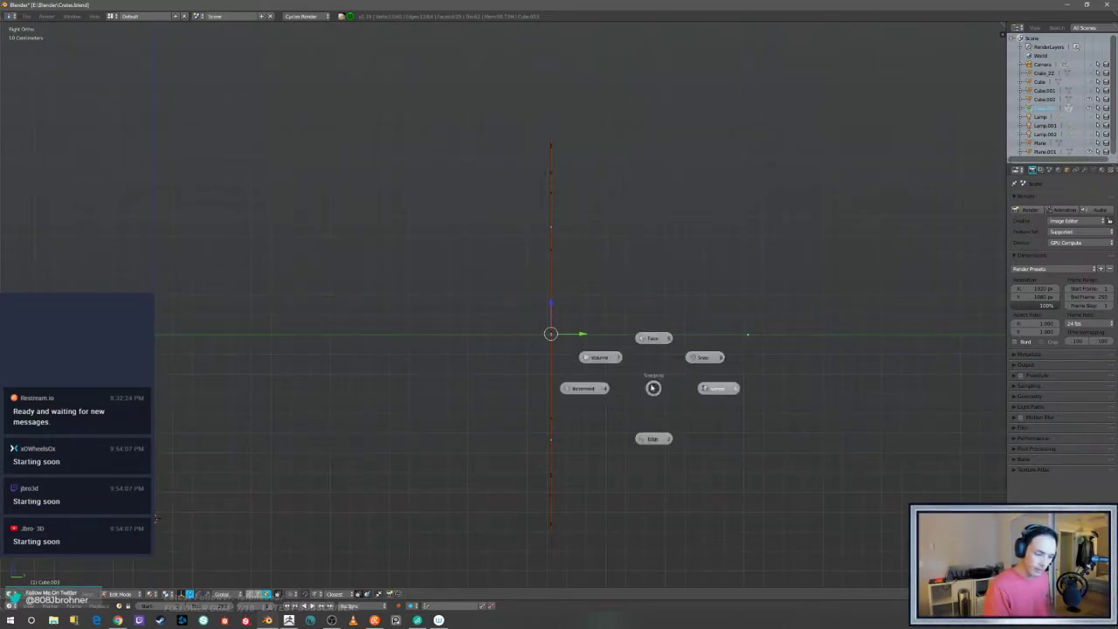
{"action": "left_click", "coordinate": [601, 390]}
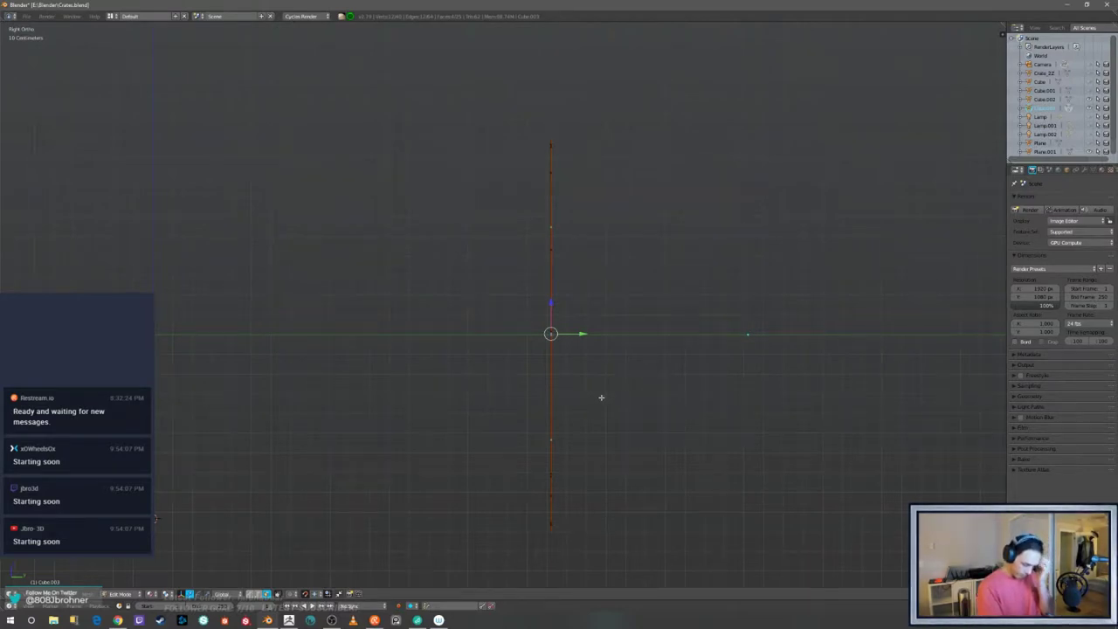
{"action": "key", "text": "e"}
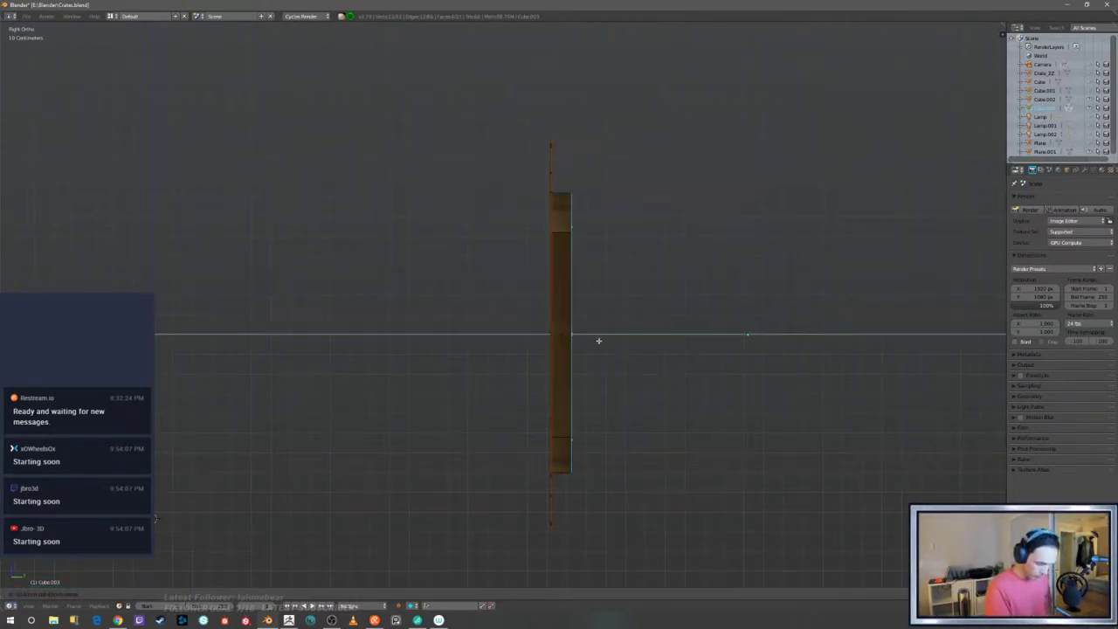
{"action": "type", "text": "-.08"}
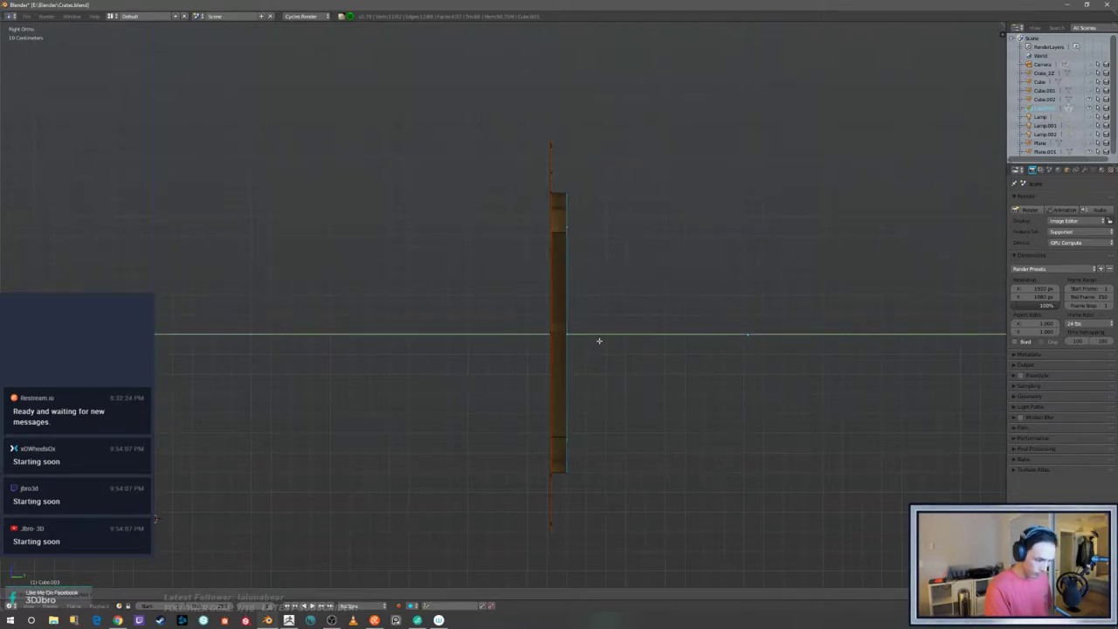
{"action": "key", "text": "Return"}
- Select the outer border edges on all four sides and extrude them backward along Y to the depth of the recessed faces
{"action": "middle_click_drag", "start_coordinate": [599, 341], "coordinate": [585, 255]}
{"action": "key", "text": "a"}
{"action": "scroll", "coordinate": [712, 389], "scroll_direction": "down", "scroll_amount": 2}
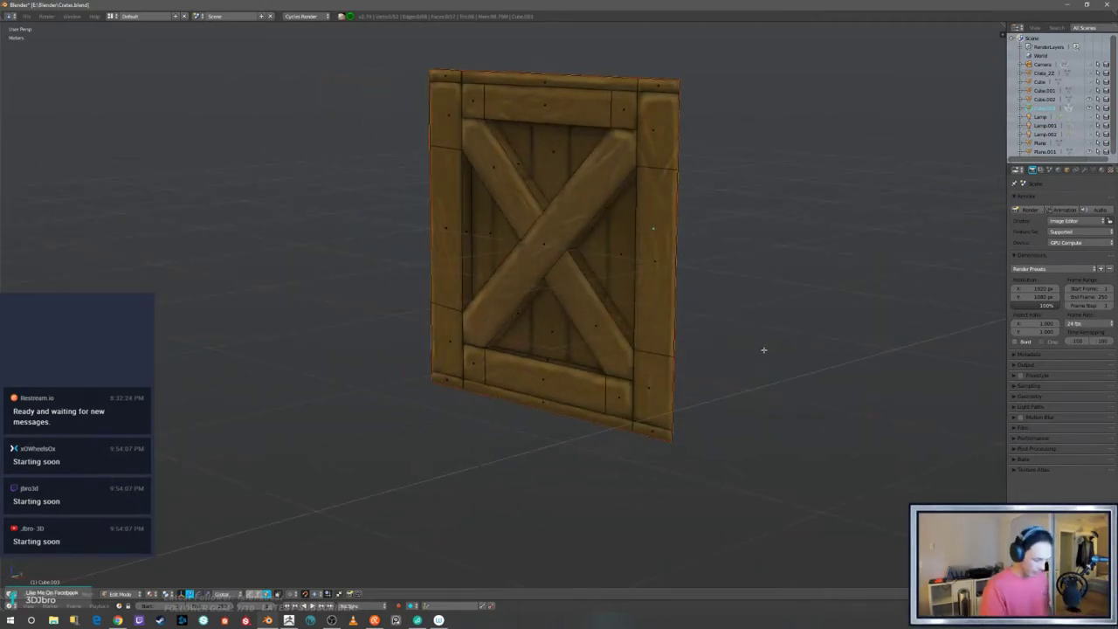
{"action": "right_click", "coordinate": [679, 248]}
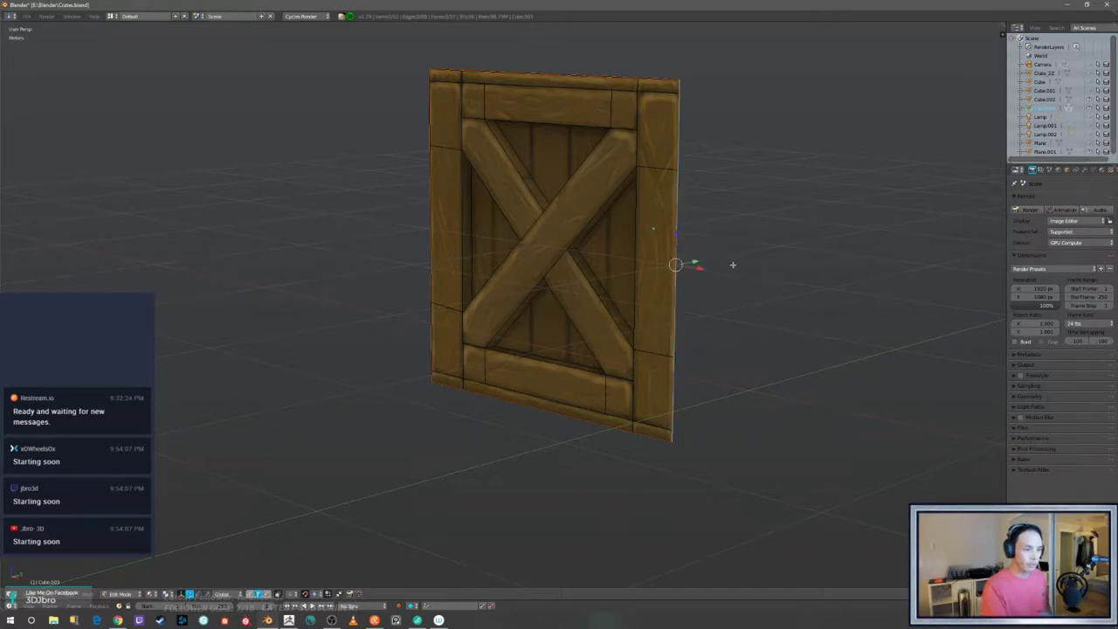
{"action": "right_click", "coordinate": [656, 79], "text": "alt+shift"}
{"action": "right_click", "coordinate": [434, 102], "text": "alt+shift"}
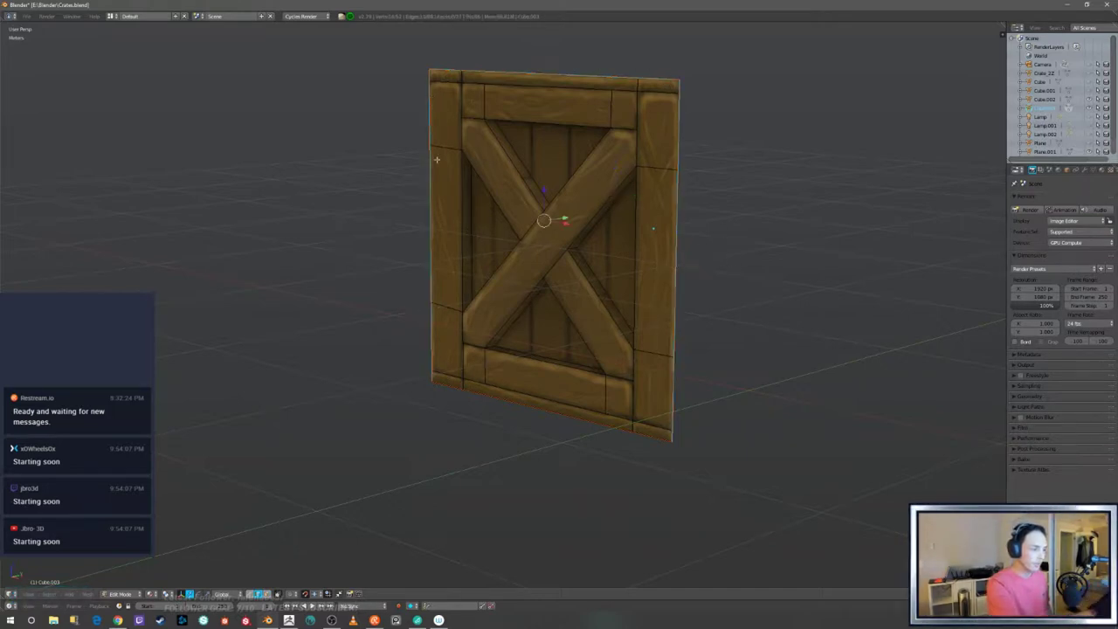
{"action": "right_click", "coordinate": [484, 394], "text": "alt+shift"}
{"action": "middle_click_drag", "start_coordinate": [579, 387], "coordinate": [726, 397]}
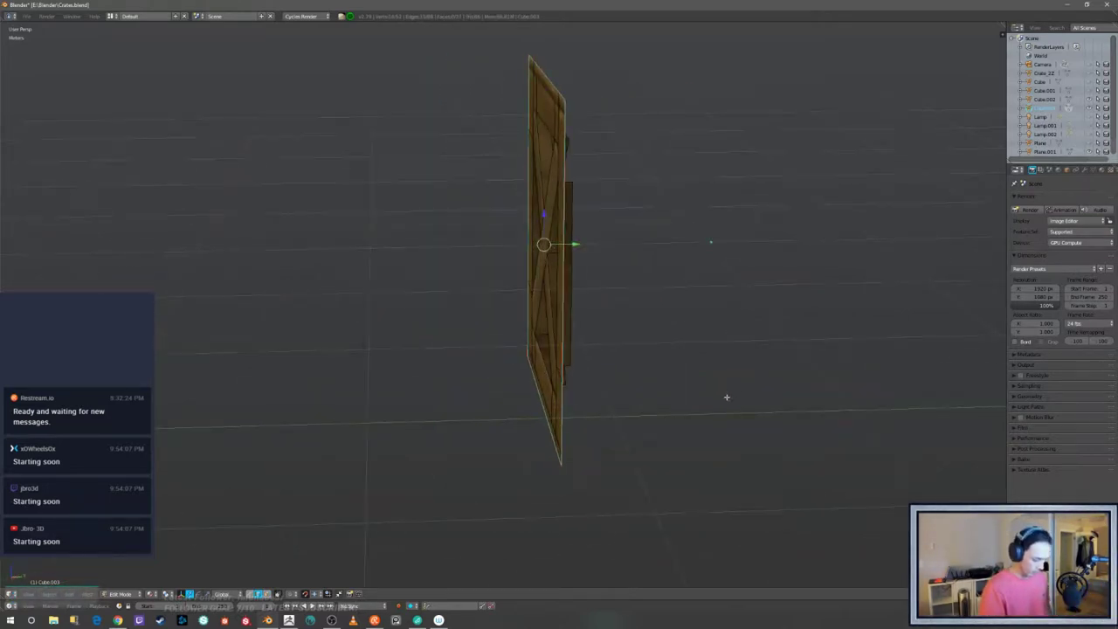
{"action": "key", "text": "KP_3"}
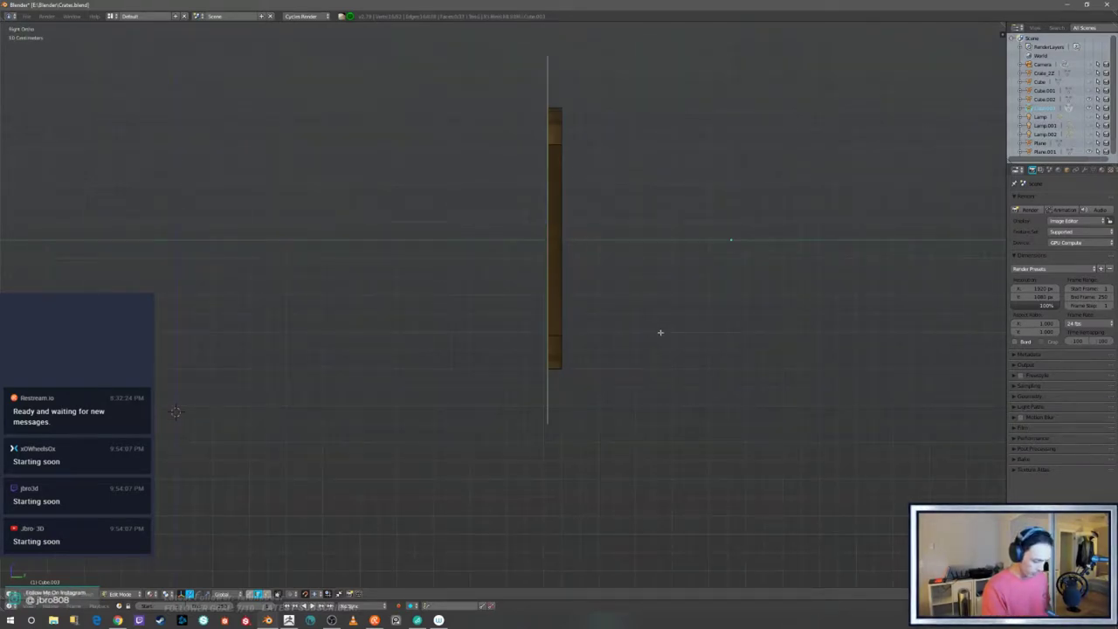
{"action": "key", "text": "e"}
{"action": "key", "text": "y"}
{"action": "left_click", "coordinate": [678, 330]}
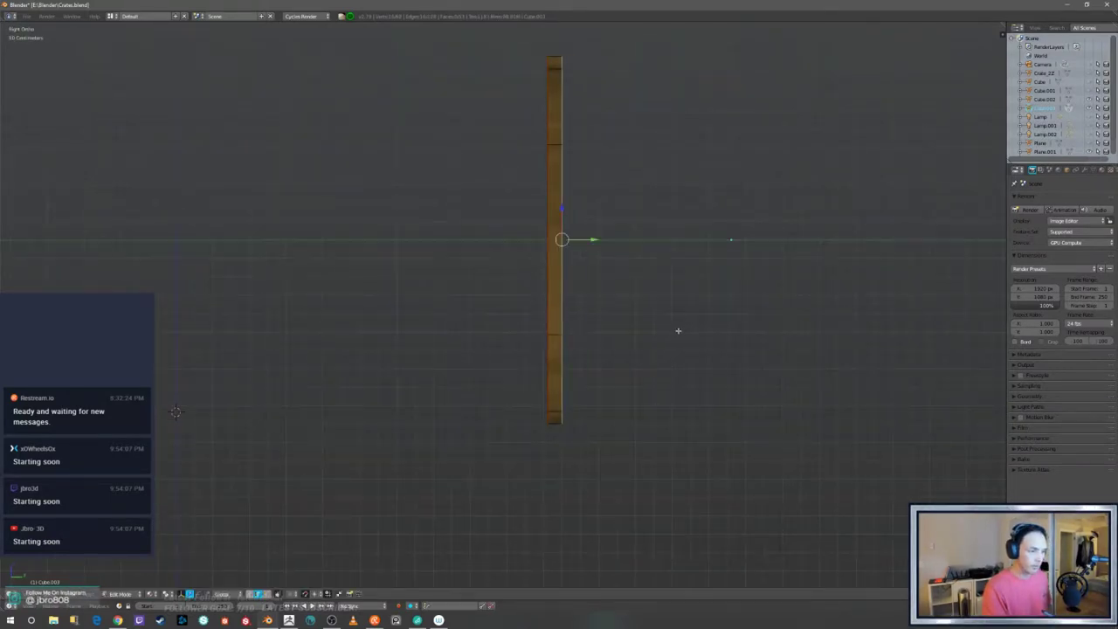
- Add an edge loop around the crate side's outer rim, midway through its thickness
{"action": "middle_click_drag", "start_coordinate": [678, 331], "coordinate": [772, 338]}
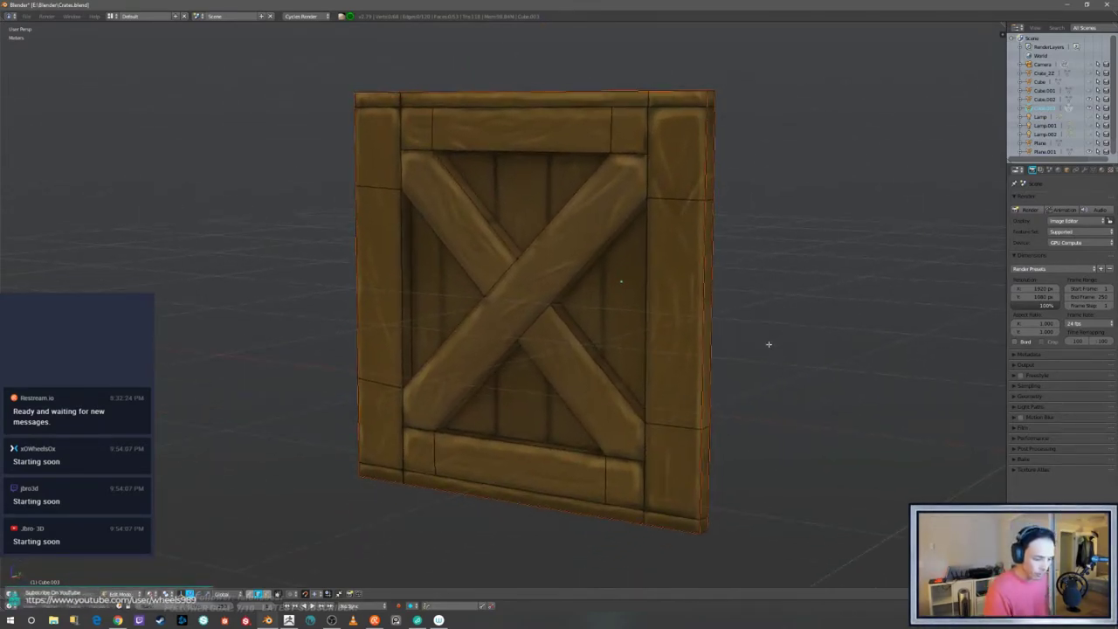
{"action": "middle_click_drag", "start_coordinate": [807, 388], "coordinate": [727, 363]}
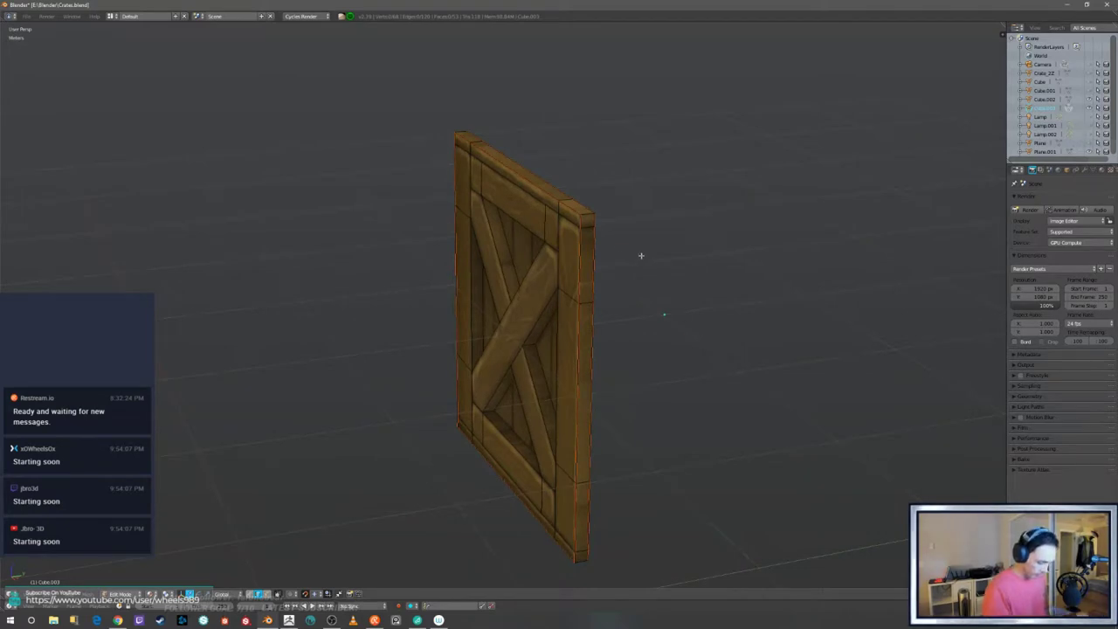
{"action": "middle_click_drag", "start_coordinate": [641, 255], "coordinate": [618, 255]}
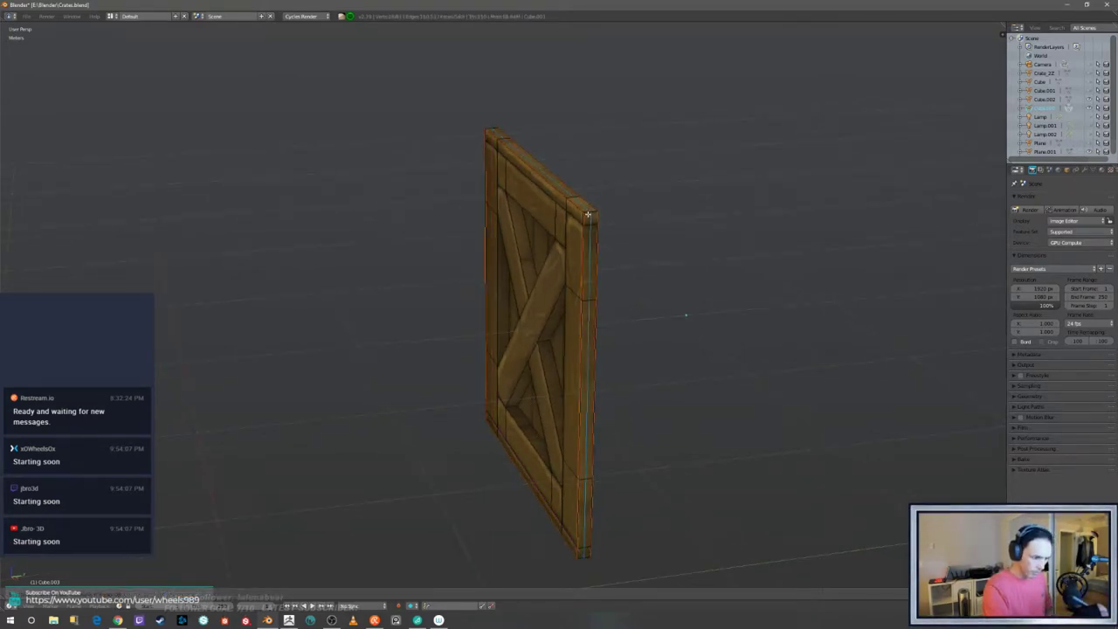
{"action": "key", "text": "Tab"}
{"action": "middle_click_drag", "start_coordinate": [594, 216], "coordinate": [678, 235]}
{"action": "middle_click_drag", "start_coordinate": [768, 269], "coordinate": [757, 310]}
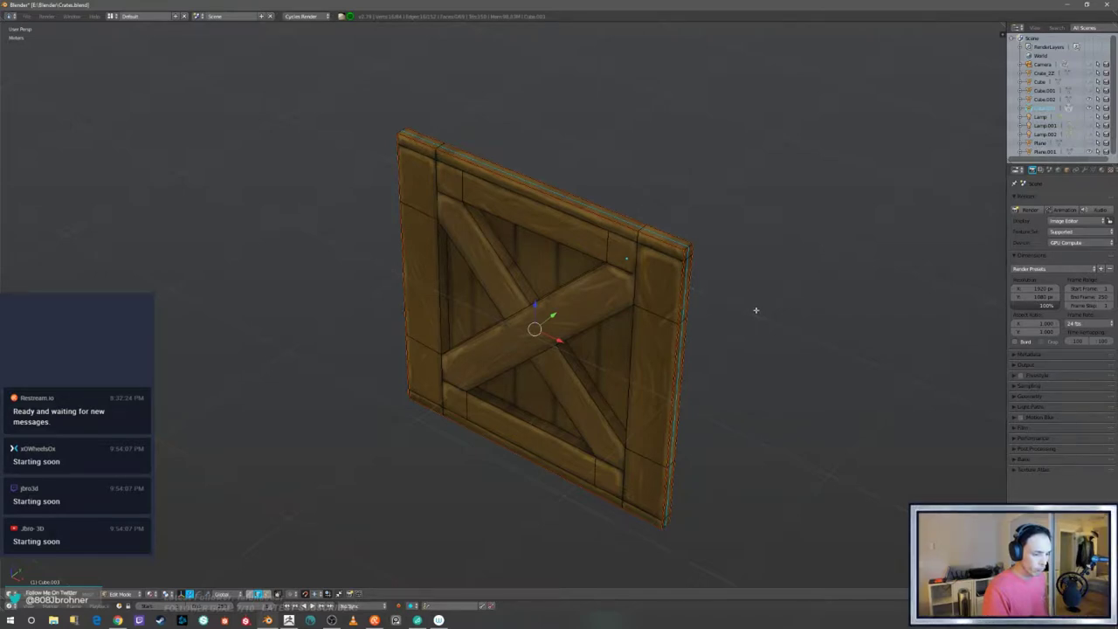
- Clear the selection and select the three front faces of each of the crate side's two vertical planks
{"action": "key", "text": "a"}
{"action": "key", "text": "a"}
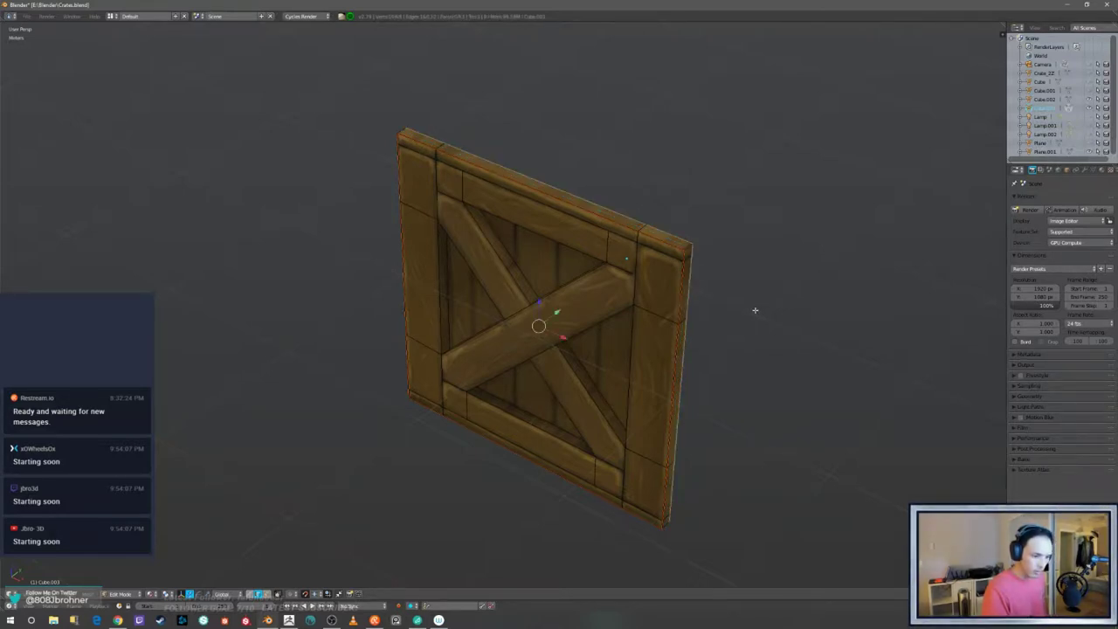
{"action": "key", "text": "a"}
{"action": "mouse_move", "coordinate": [755, 311]}
{"action": "middle_mouse_down"}
{"action": "mouse_move", "coordinate": [760, 277]}
{"action": "mouse_move", "coordinate": [759, 299]}
{"action": "mouse_move", "coordinate": [749, 294]}
{"action": "middle_mouse_up"}
{"action": "right_click", "coordinate": [651, 276]}
{"action": "right_click", "coordinate": [649, 393], "text": "shift"}
{"action": "right_click", "coordinate": [650, 512], "text": "shift"}
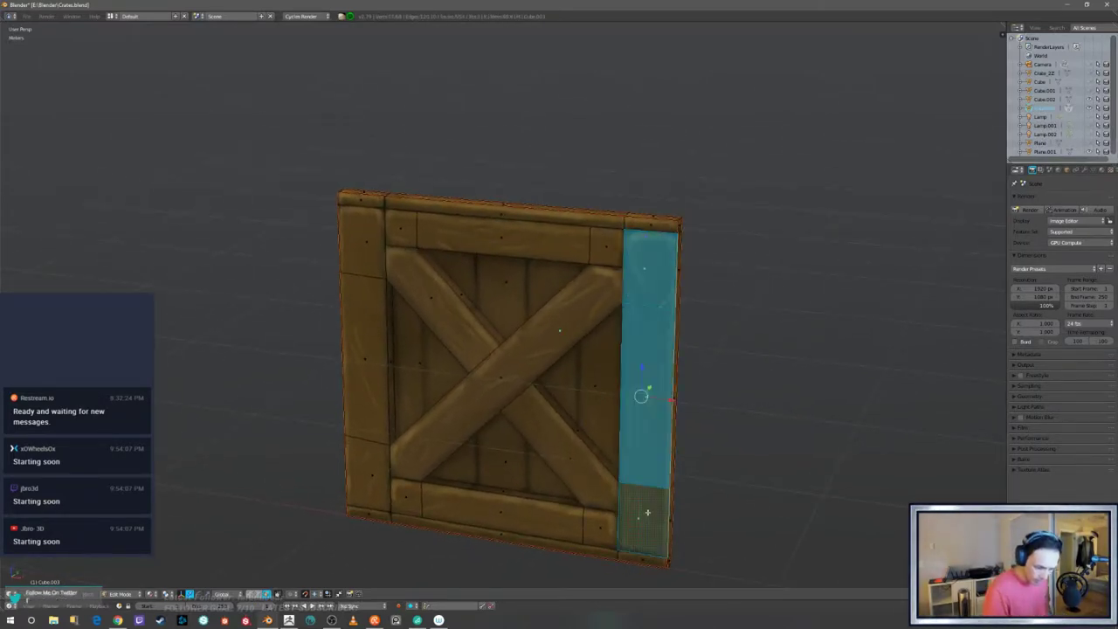
{"action": "right_click", "coordinate": [363, 241], "text": "shift"}
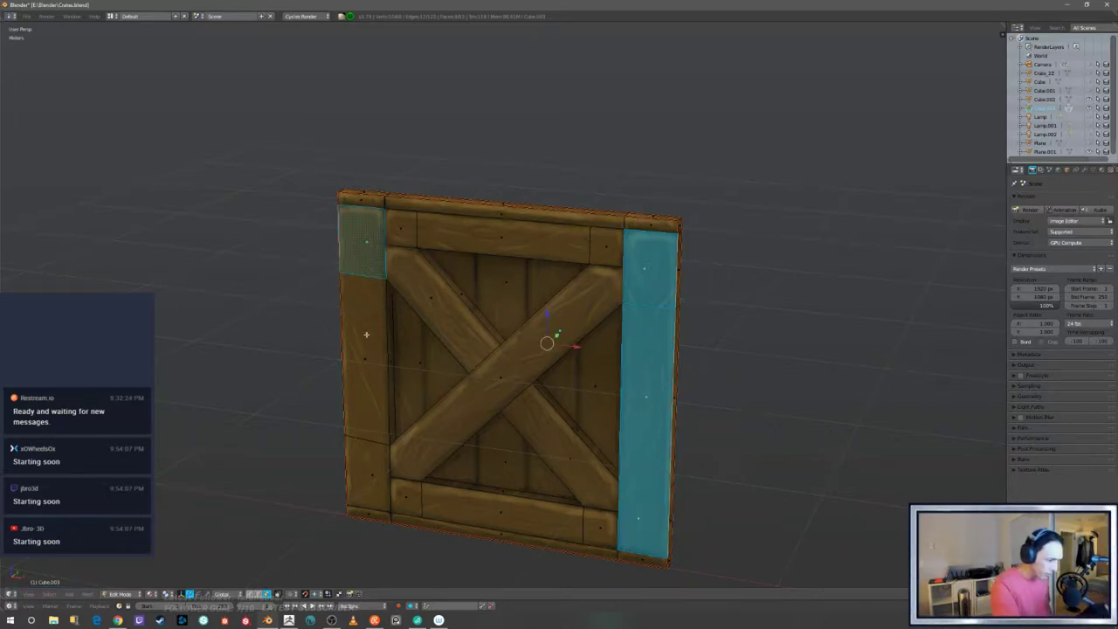
{"action": "right_click", "coordinate": [366, 340], "text": "shift"}
{"action": "right_click", "coordinate": [368, 467], "text": "shift"}
{"action": "middle_click_drag", "start_coordinate": [417, 470], "coordinate": [788, 401]}
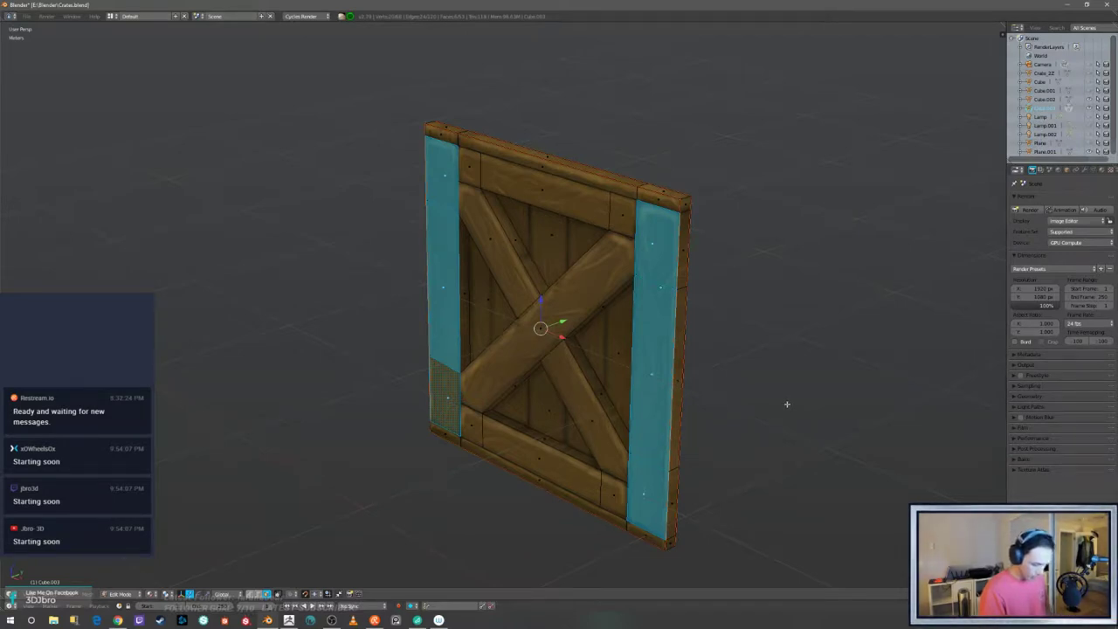
- Try insetting the vertical planks' front faces, both individually and as joined regions, and undo the attempts
{"action": "key", "text": "i"}
{"action": "key", "text": "i"}
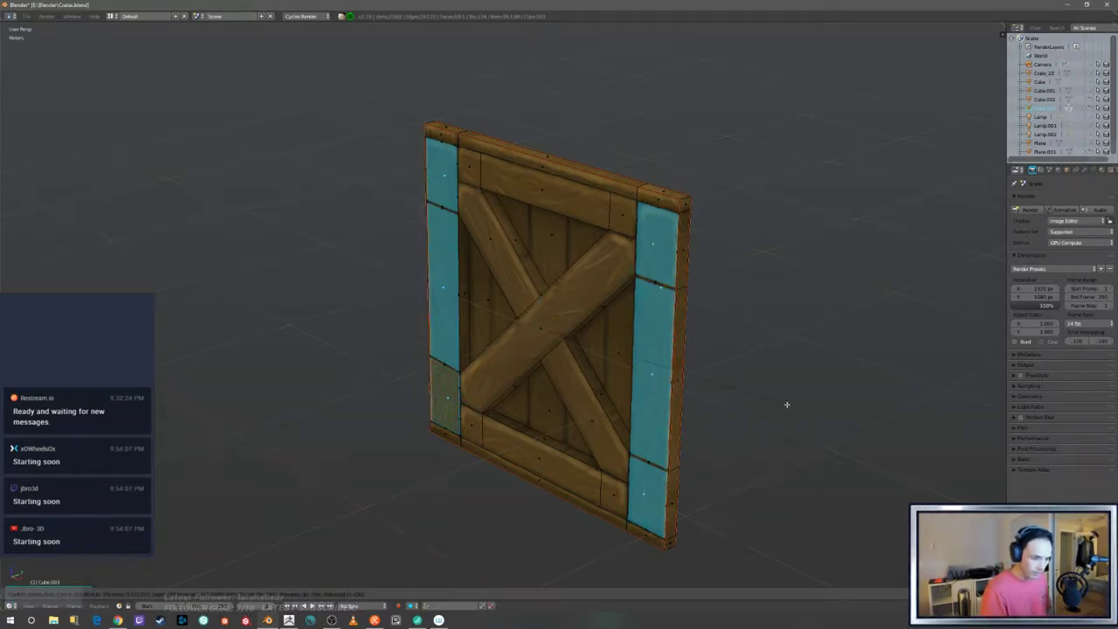
{"action": "right_click", "coordinate": [788, 403]}
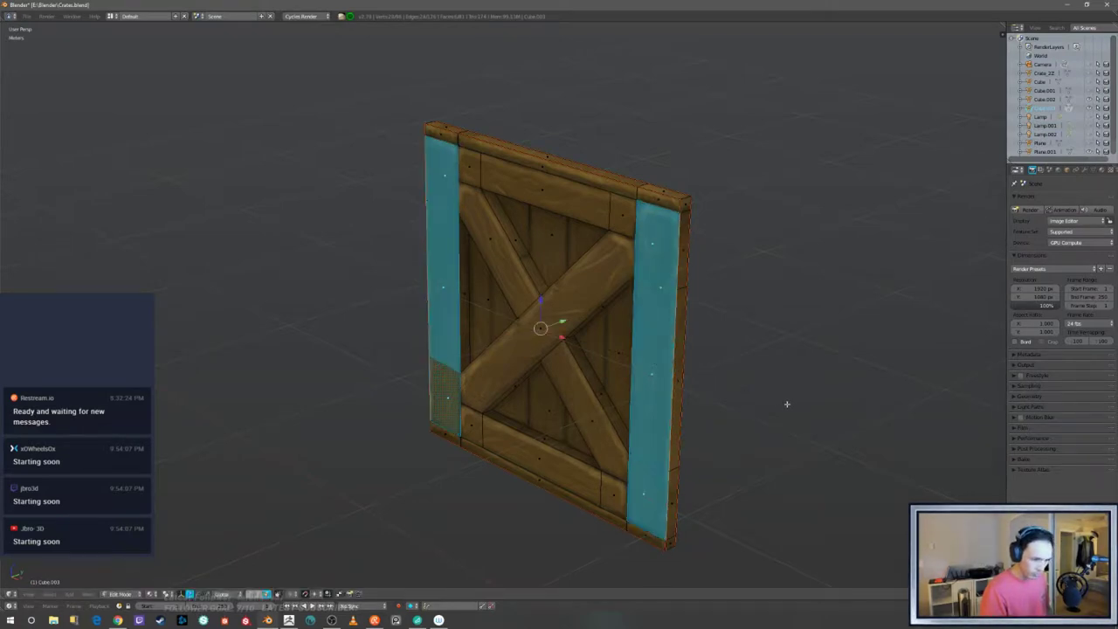
{"action": "key", "text": "ctrl+z"}
{"action": "key", "text": "i"}
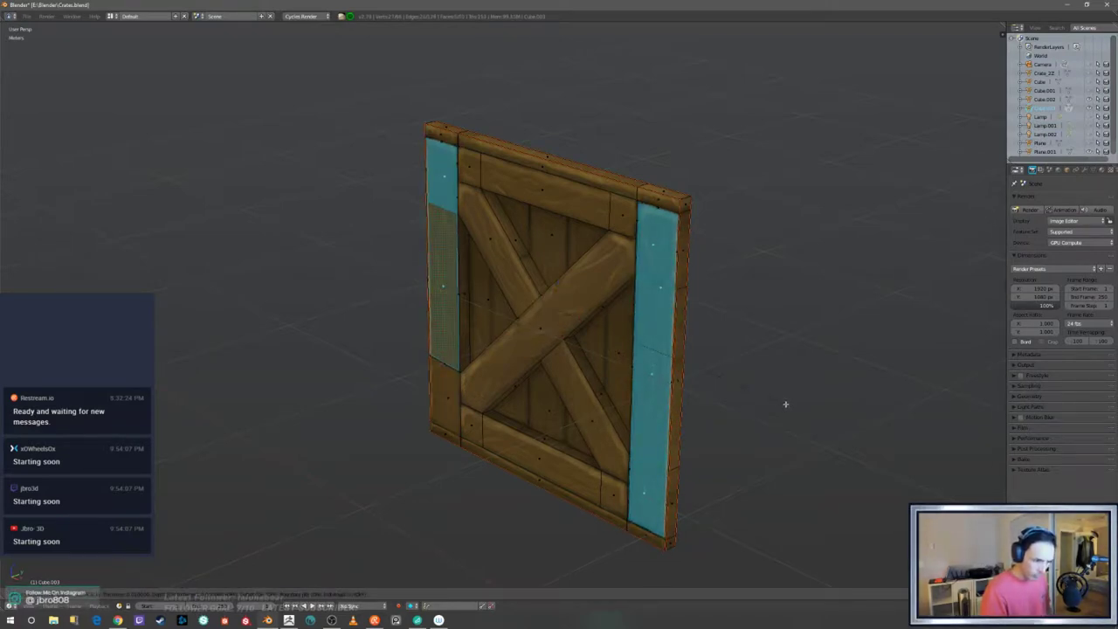
{"action": "key", "text": "ctrl+z"}
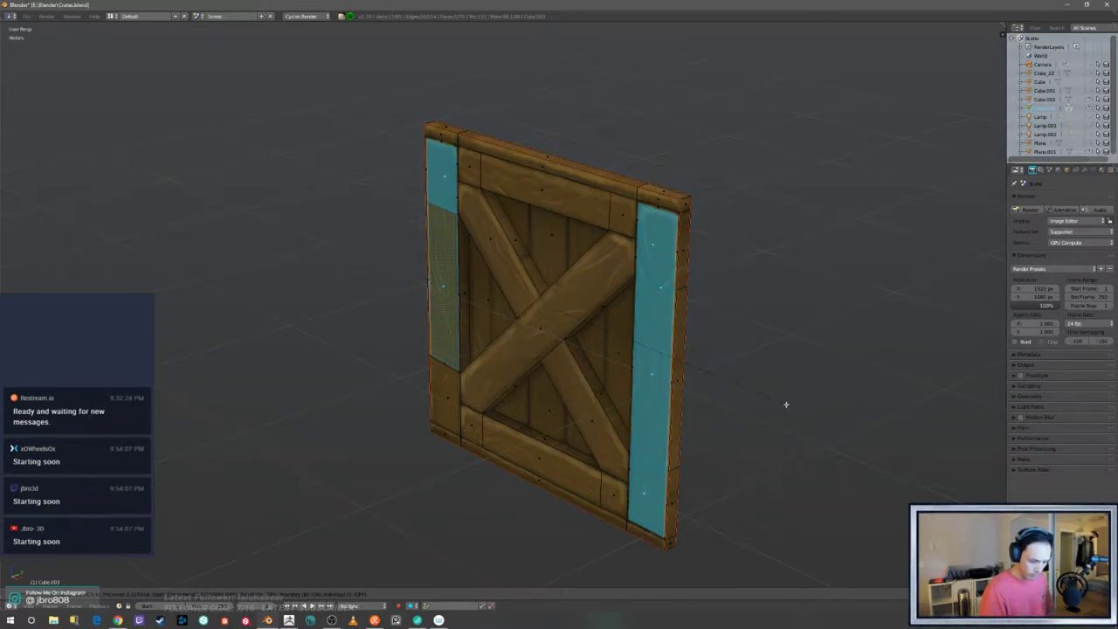
{"action": "left_click", "coordinate": [786, 405]}
{"action": "middle_click_drag", "start_coordinate": [788, 405], "coordinate": [774, 402]}
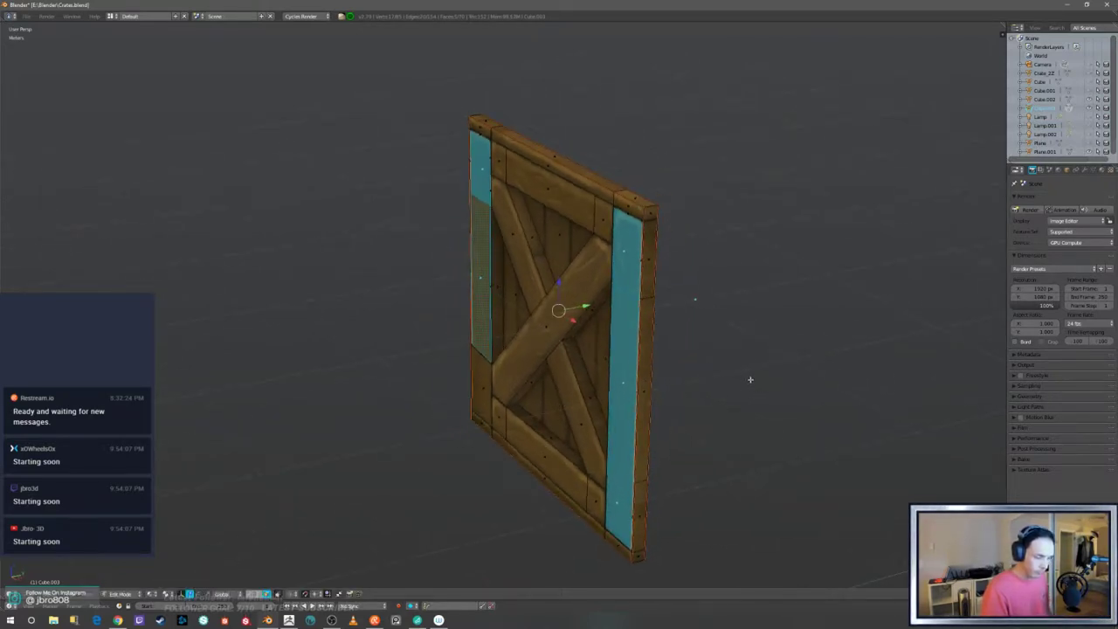
{"action": "key", "text": "ctrl+z"}
{"action": "key", "text": "ctrl+z"}
{"action": "key", "text": "ctrl+z"}
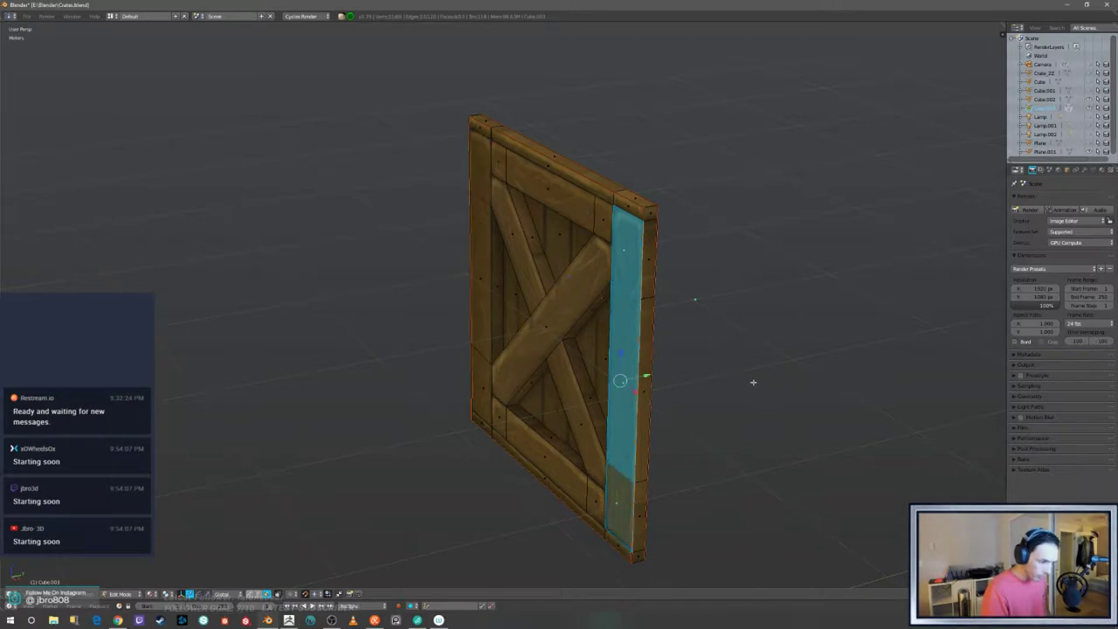
- Add the left plank's three front faces back to the selection and inset both vertical planks' faces slightly as joined regions
{"action": "key", "text": "ctrl+shift+z"}
{"action": "key", "text": "ctrl+shift+z"}
{"action": "key", "text": "ctrl+shift+z"}
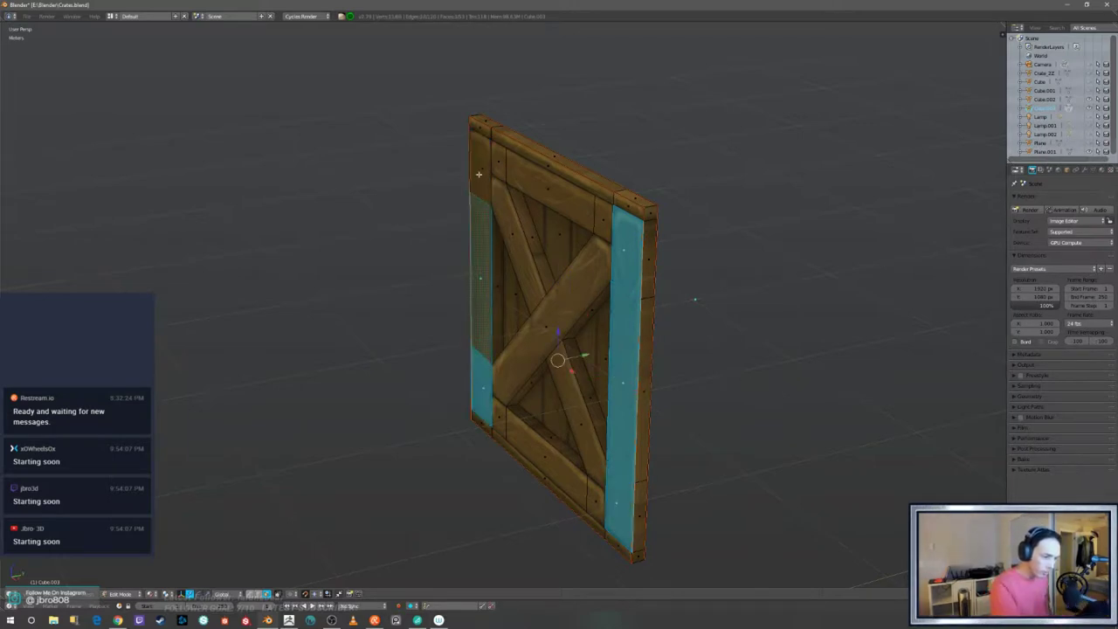
{"action": "key", "text": "s"}
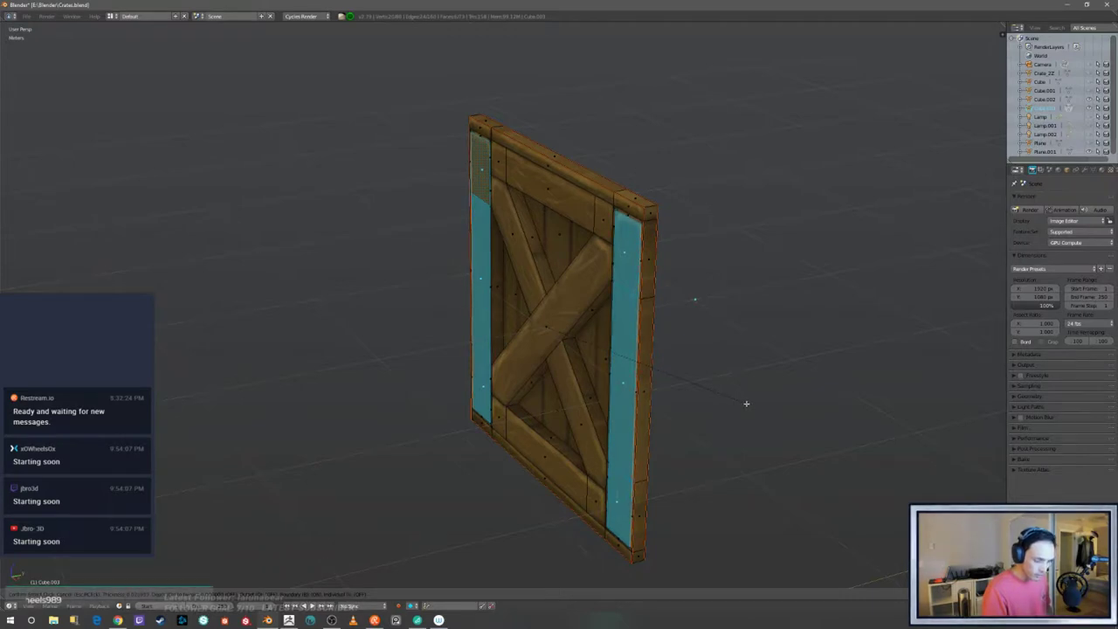
{"action": "left_click", "coordinate": [746, 404]}
- Move the inset vertical plank faces slightly outward along Y, check the depth in side view and clear the selection
{"action": "middle_click_drag", "start_coordinate": [747, 403], "coordinate": [696, 381]}
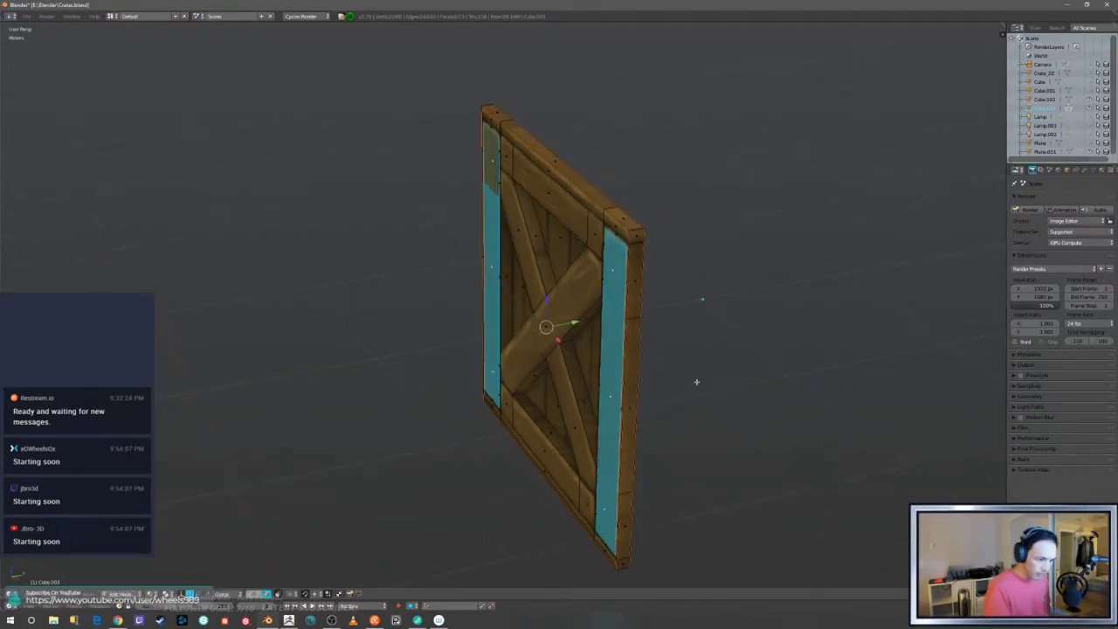
{"action": "left_click_drag", "start_coordinate": [575, 323], "coordinate": [574, 322]}
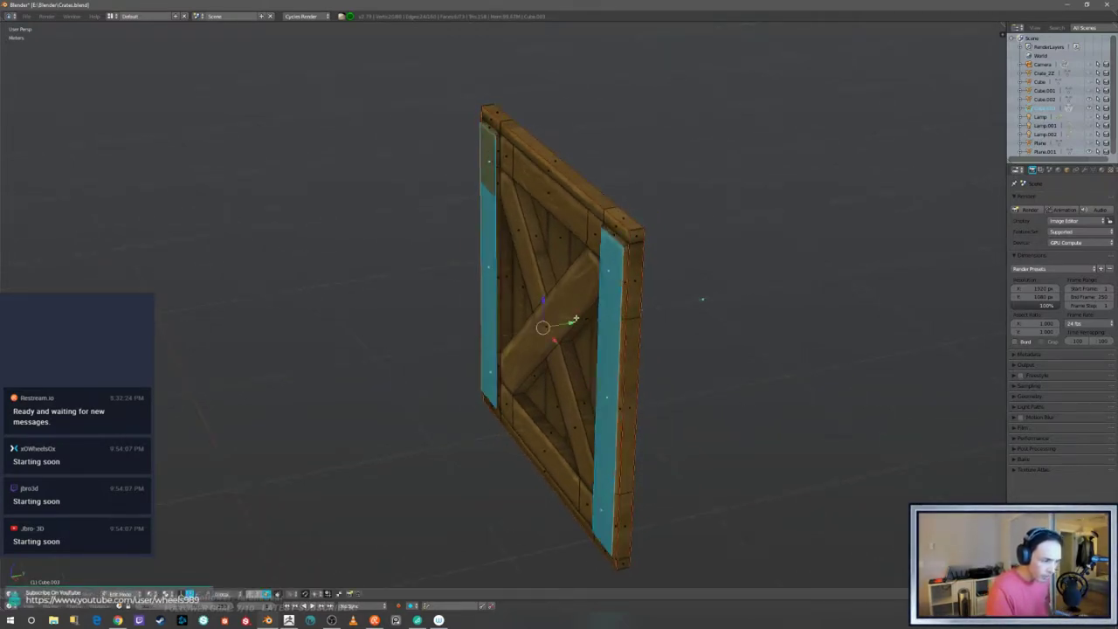
{"action": "middle_click_drag", "start_coordinate": [734, 371], "coordinate": [708, 347]}
{"action": "key", "text": "KP_3"}
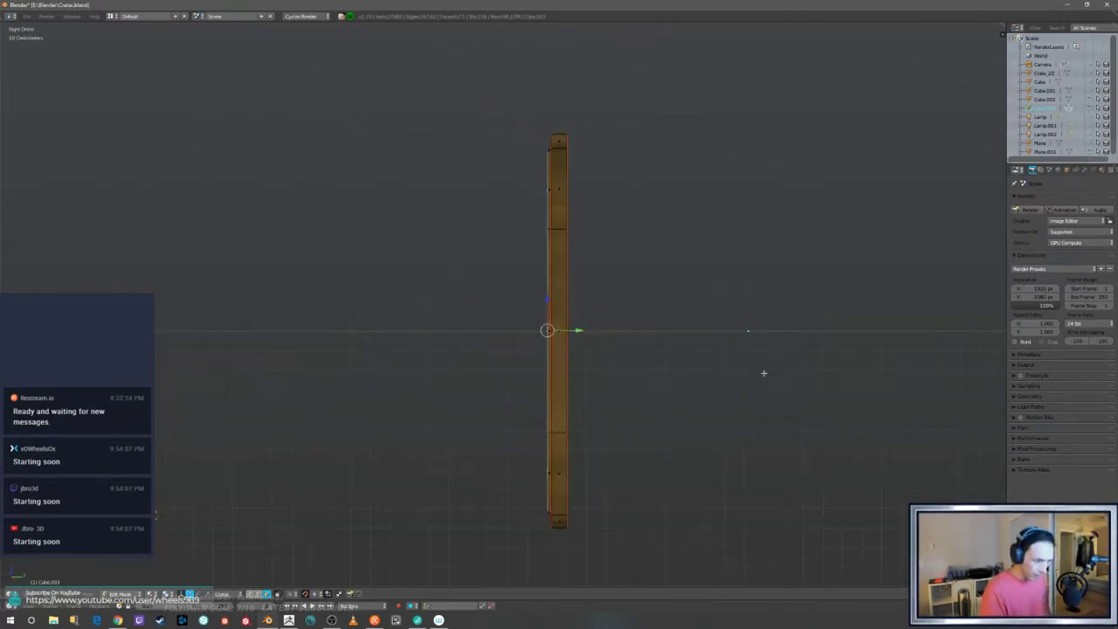
{"action": "scroll", "coordinate": [757, 332], "scroll_direction": "up", "scroll_amount": 4}
{"action": "middle_click_drag", "start_coordinate": [751, 345], "coordinate": [837, 381]}
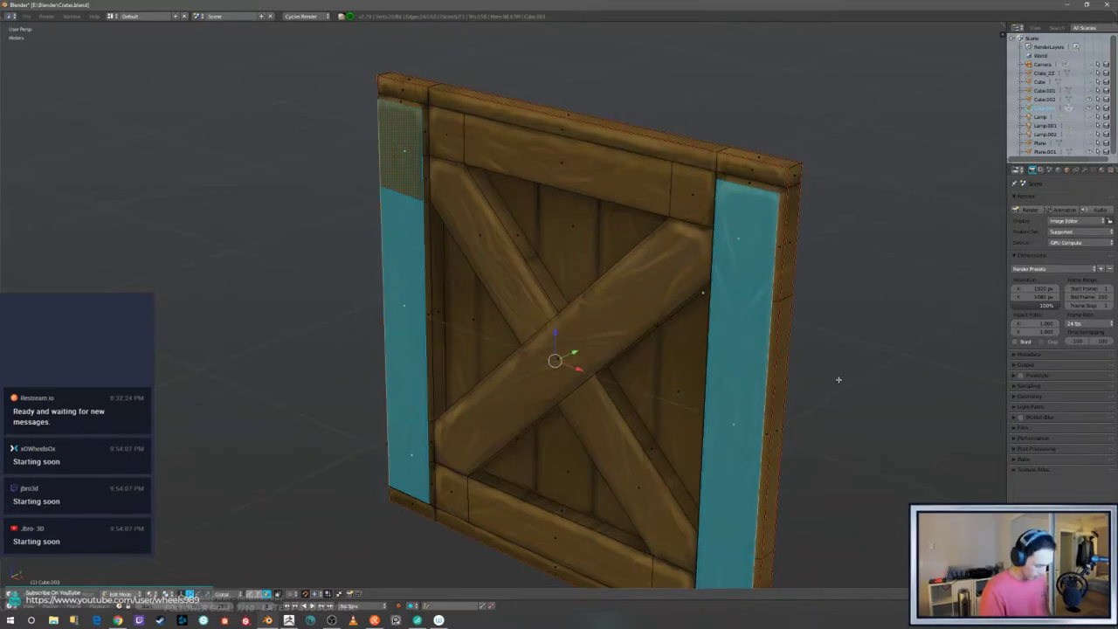
{"action": "key", "text": "a"}
{"action": "middle_click_drag", "start_coordinate": [789, 216], "coordinate": [808, 218]}
{"action": "scroll", "coordinate": [787, 216], "scroll_direction": "down", "scroll_amount": 1}
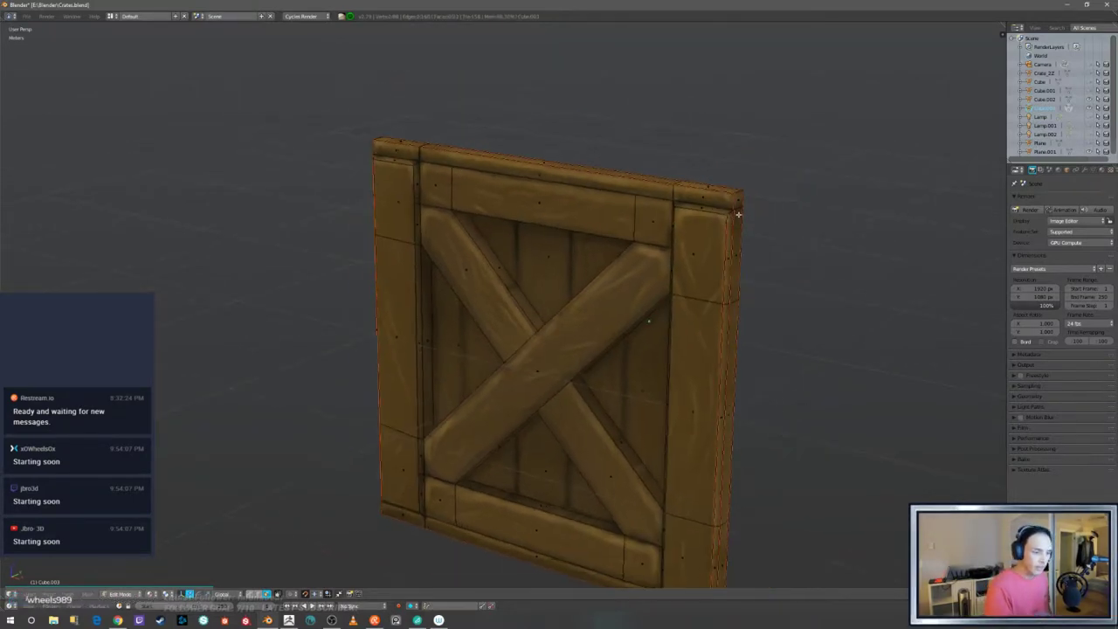
- Select the three front faces of both the upper and lower horizontal planks and inset them slightly as joined regions
{"action": "right_click", "coordinate": [664, 213]}
{"action": "right_click", "coordinate": [546, 191], "text": "shift"}
{"action": "right_click", "coordinate": [436, 186], "text": "shift"}
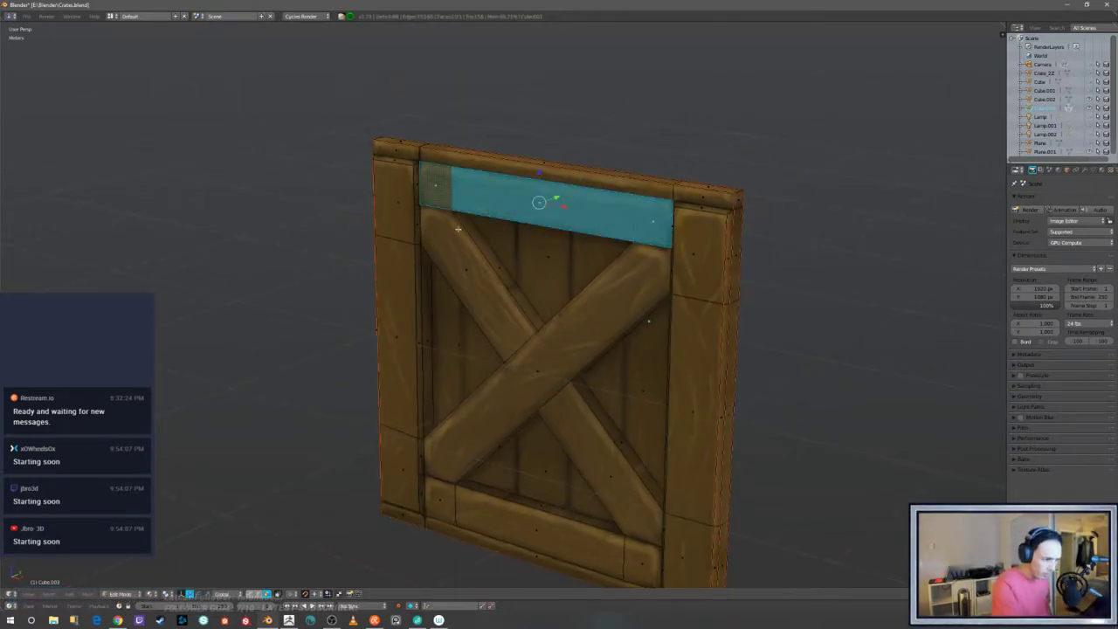
{"action": "right_click", "coordinate": [448, 501], "text": "shift"}
{"action": "right_click", "coordinate": [524, 521], "text": "shift"}
{"action": "right_click", "coordinate": [636, 548], "text": "shift"}
{"action": "middle_click_drag", "start_coordinate": [794, 494], "coordinate": [775, 386], "text": "shift"}
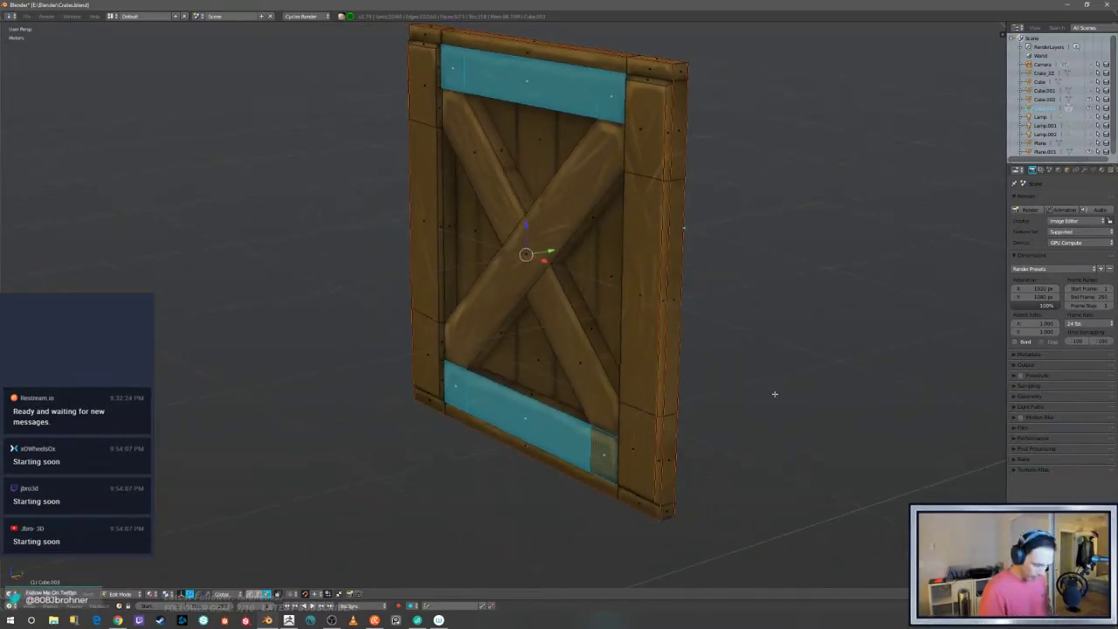
{"action": "key", "text": "i"}
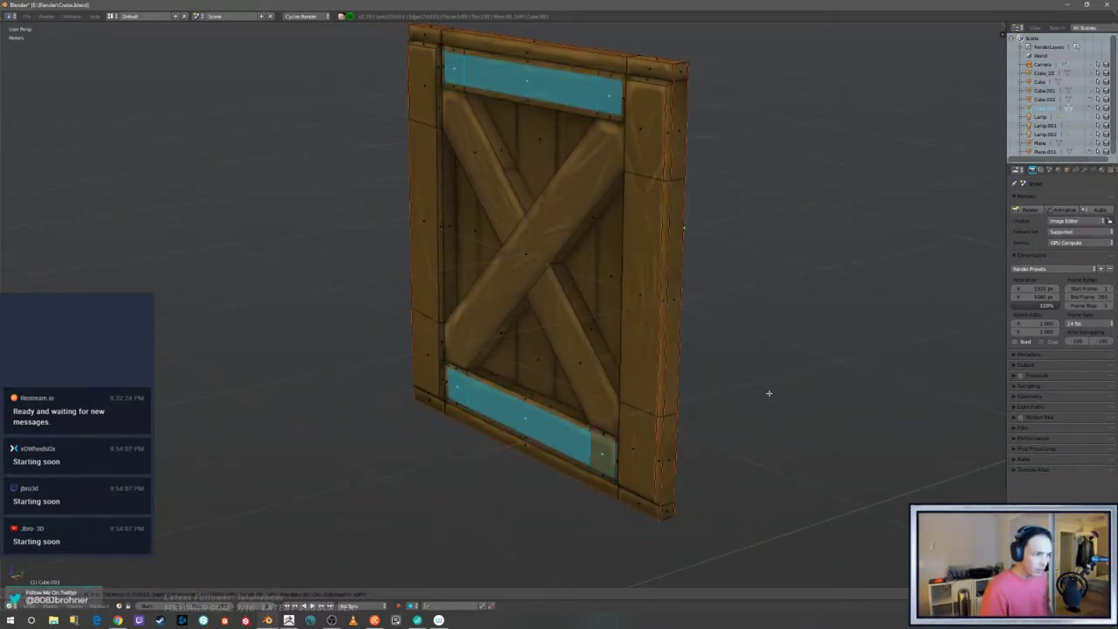
{"action": "key", "text": "i"}
{"action": "left_click", "coordinate": [773, 393]}
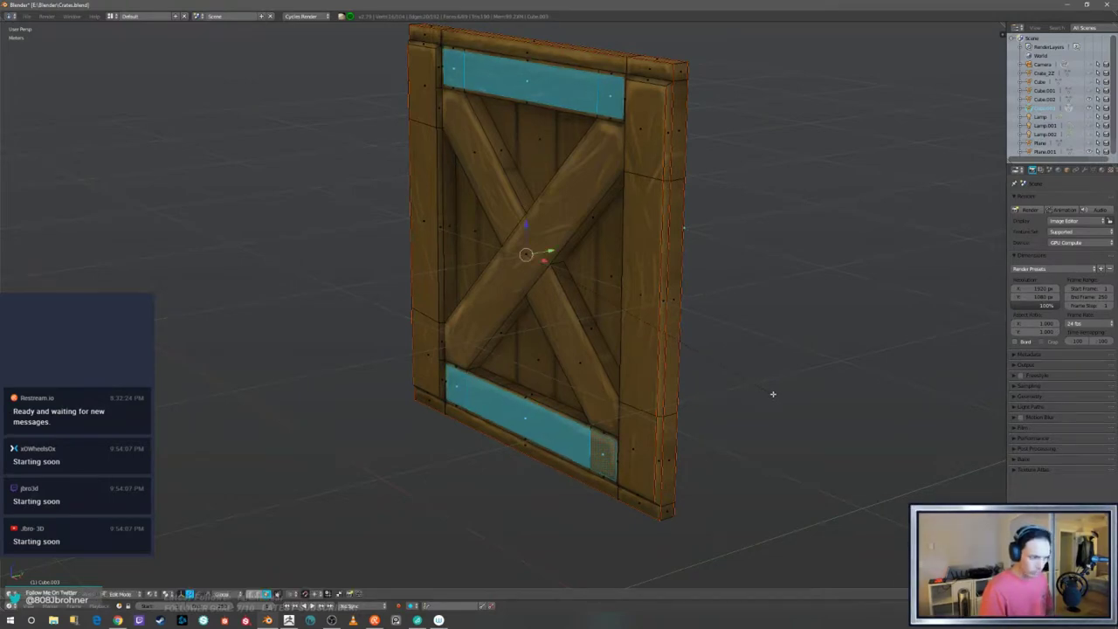
- Move the inset horizontal plank faces slightly outward along Y and clear the selection
{"action": "middle_click_drag", "start_coordinate": [769, 392], "coordinate": [709, 356]}
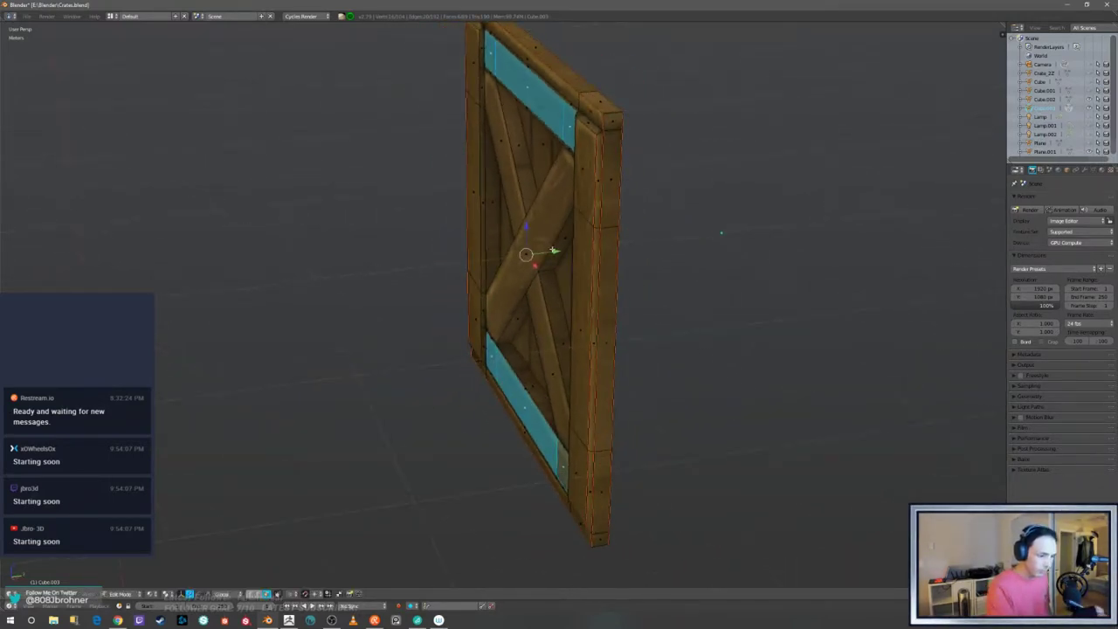
{"action": "left_click_drag", "start_coordinate": [560, 250], "coordinate": [555, 250]}
{"action": "key", "text": "a"}
{"action": "middle_click_drag", "start_coordinate": [683, 273], "coordinate": [732, 327]}
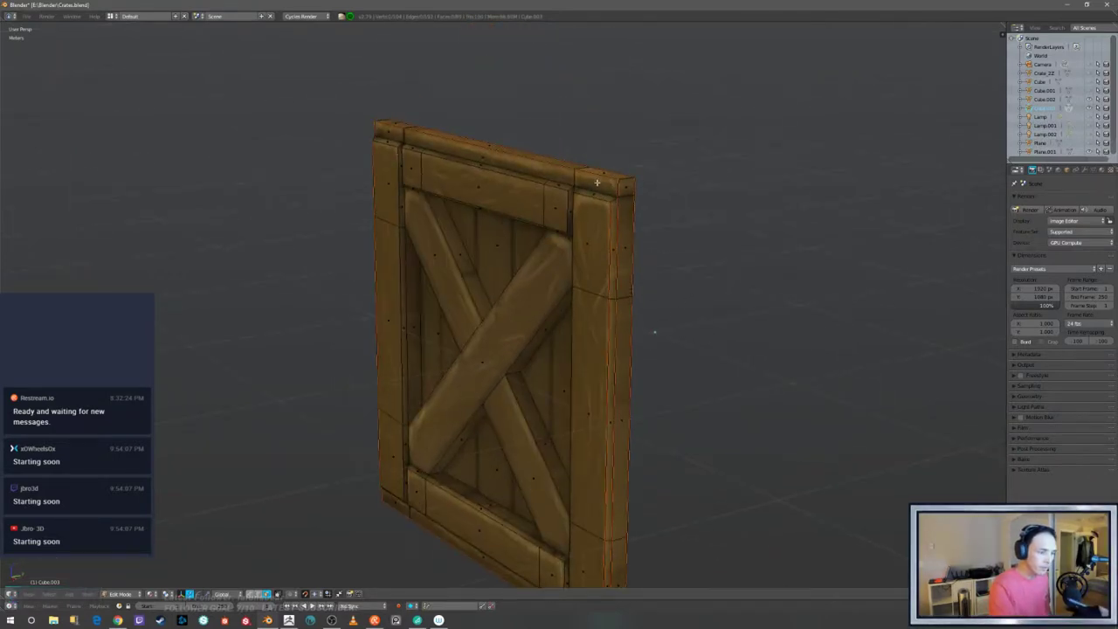
- Select the unbroken diagonal brace's front face and inset it slightly
{"action": "middle_click_drag", "start_coordinate": [601, 184], "coordinate": [469, 131]}
{"action": "middle_click_drag", "start_coordinate": [712, 298], "coordinate": [811, 247]}
{"action": "key", "text": "l"}
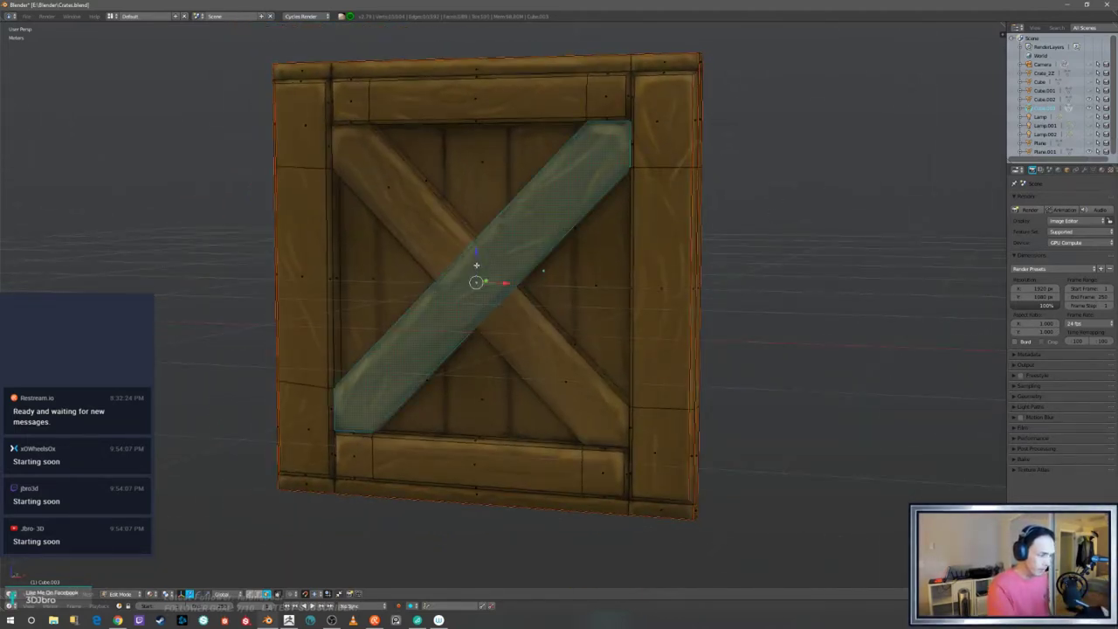
{"action": "middle_click_drag", "start_coordinate": [485, 264], "coordinate": [769, 370]}
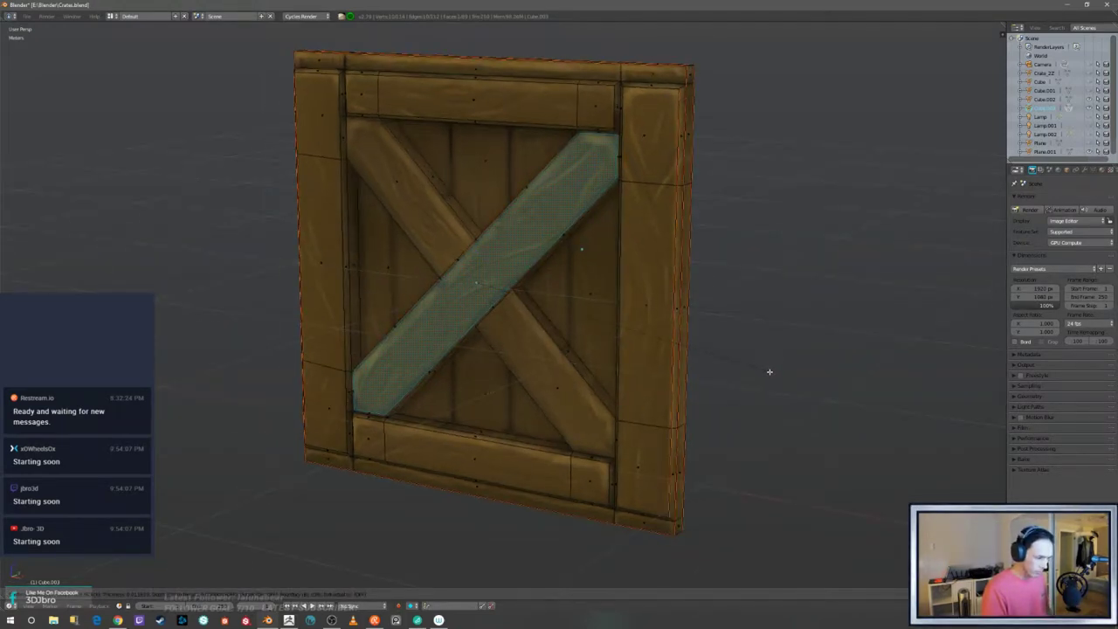
{"action": "left_click", "coordinate": [768, 372]}
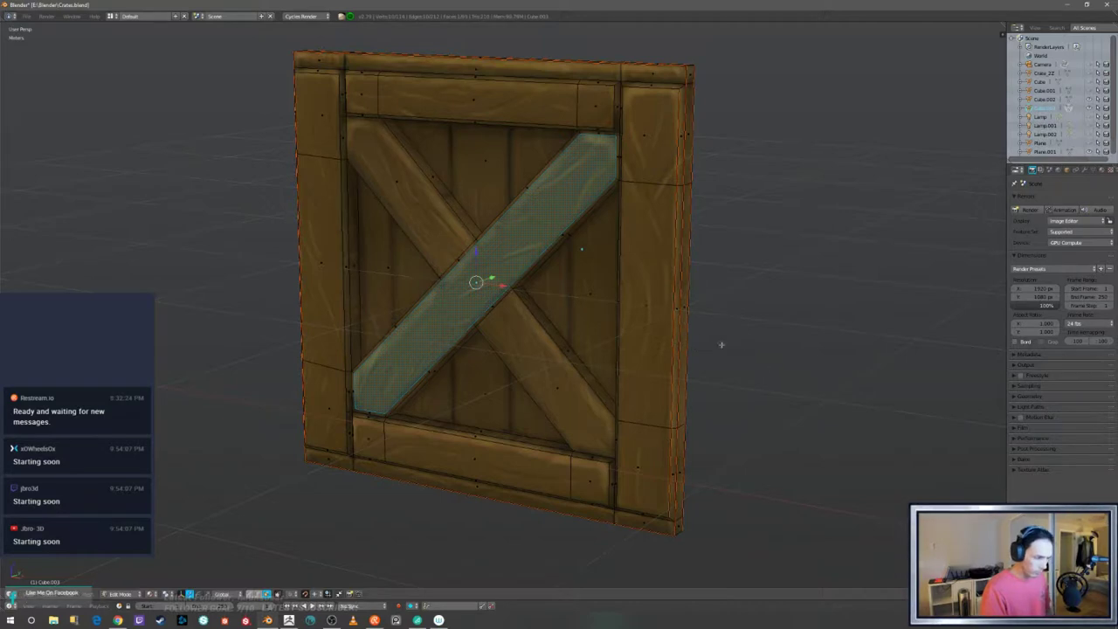
- Select both halves of the crossing brace and inset their front faces slightly
{"action": "right_click", "coordinate": [438, 227]}
{"action": "right_click", "coordinate": [517, 329], "text": "shift"}
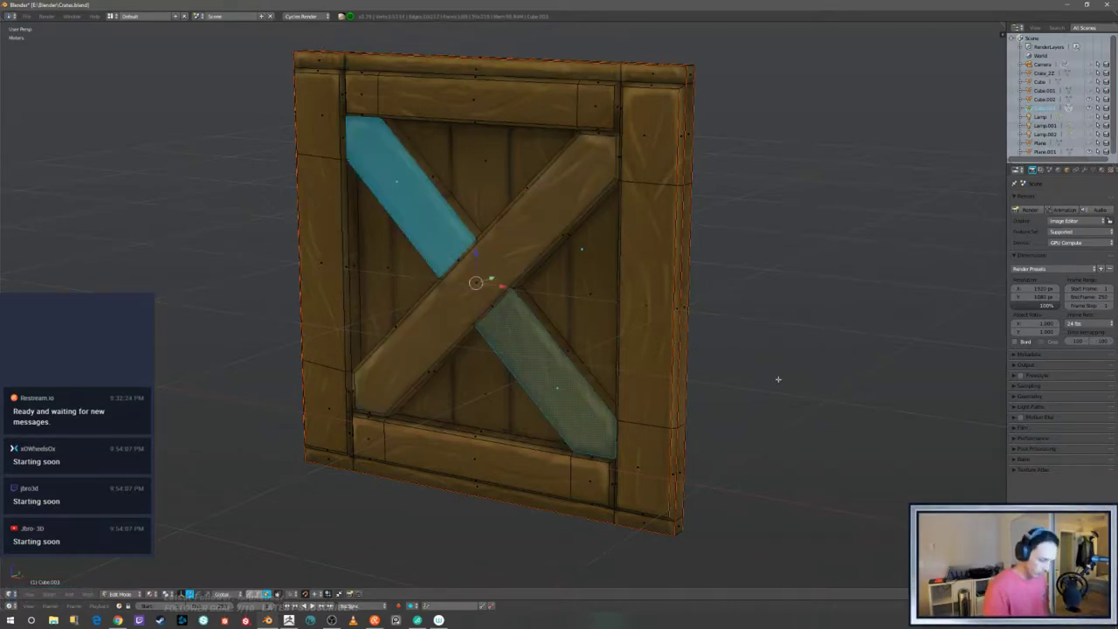
{"action": "key", "text": "i"}
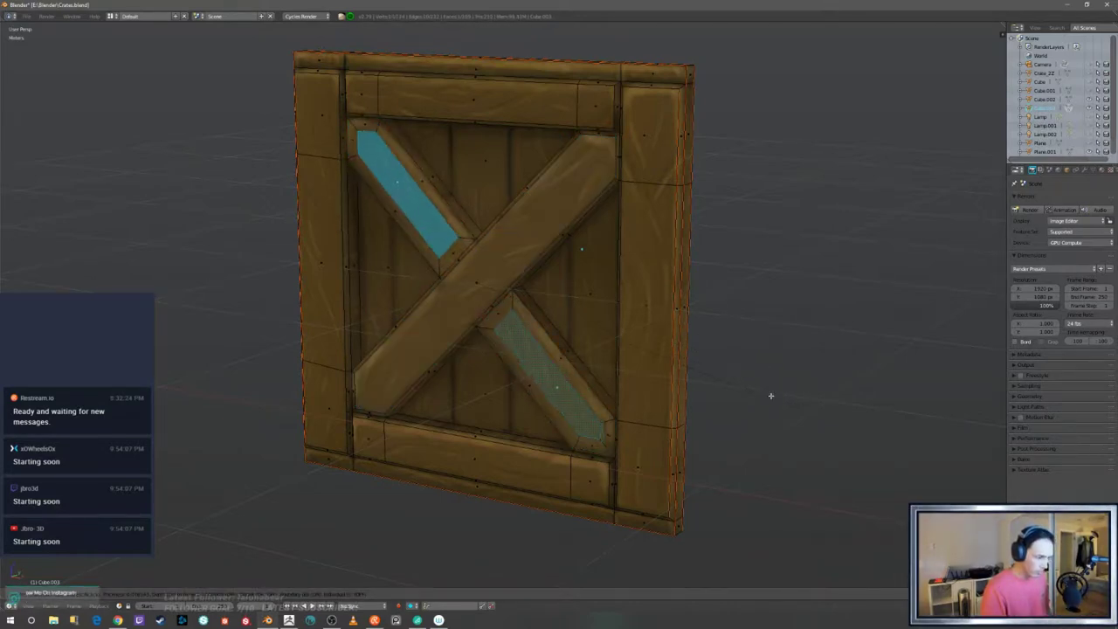
{"action": "left_click", "coordinate": [778, 394]}
- Add the unbroken brace's face to the selection, move all brace faces slightly outward along Y and clear the selection
{"action": "middle_click_drag", "start_coordinate": [779, 394], "coordinate": [657, 353]}
{"action": "right_click", "coordinate": [514, 252]}
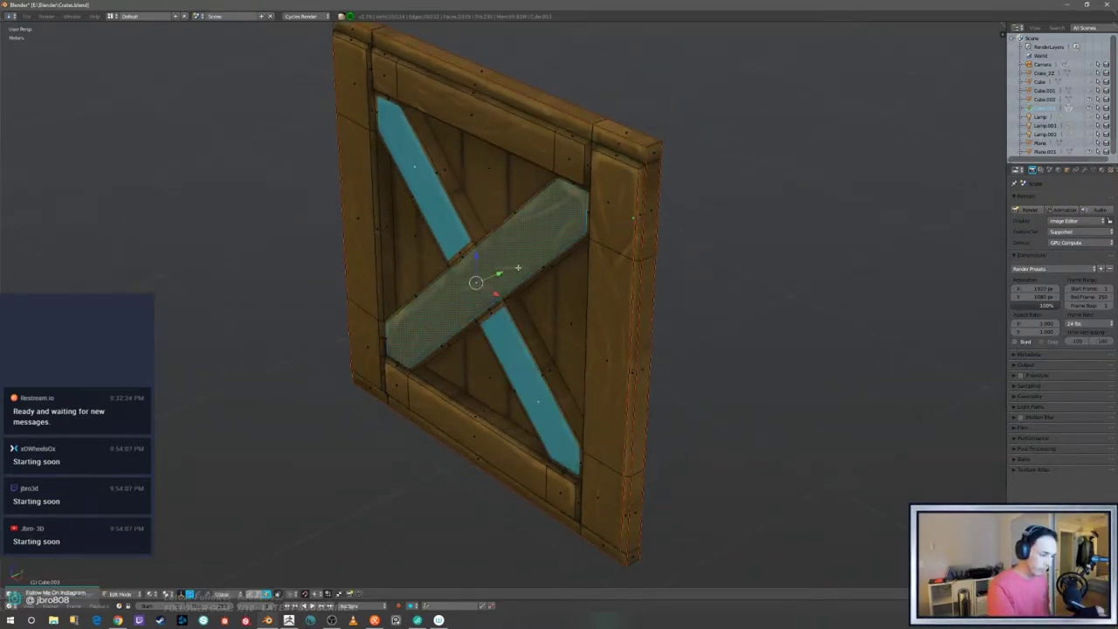
{"action": "left_click_drag", "start_coordinate": [500, 272], "coordinate": [496, 274]}
{"action": "key", "text": "a"}
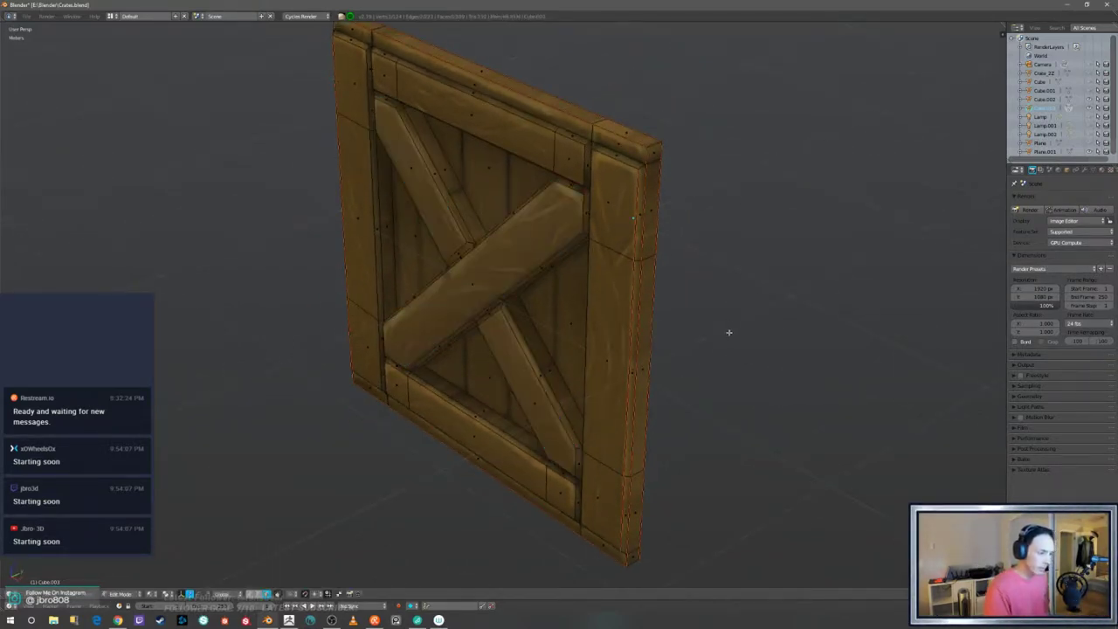
- Return to Object Mode and preview the crate side in Rendered viewport shading
{"action": "middle_click_drag", "start_coordinate": [729, 332], "coordinate": [757, 348]}
{"action": "key", "text": "Tab"}
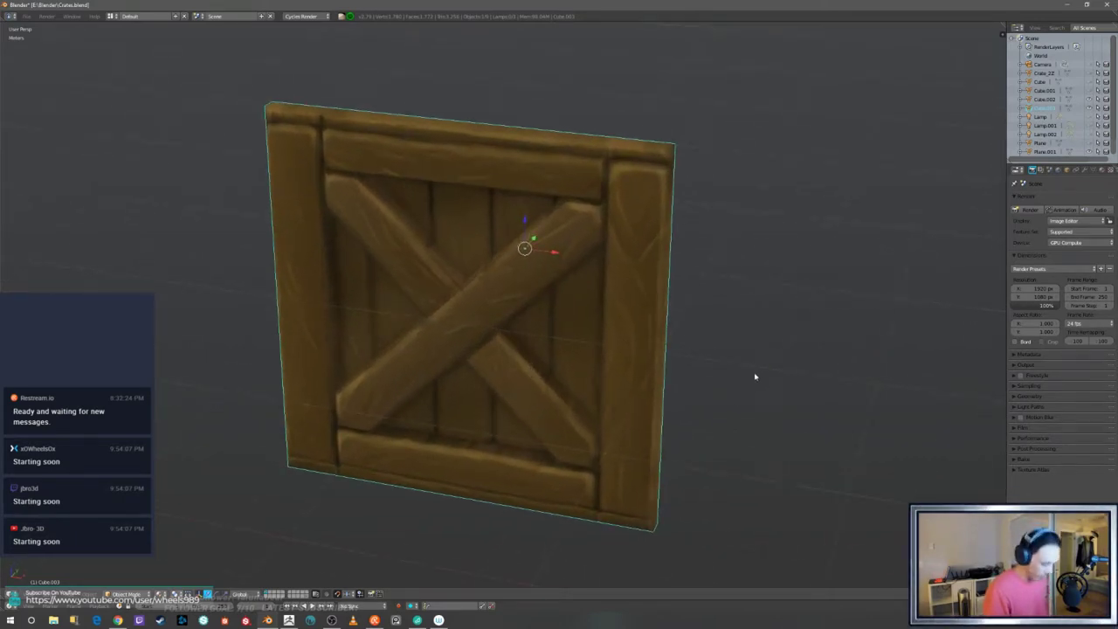
{"action": "mouse_move", "coordinate": [752, 385]}
{"action": "middle_mouse_down"}
{"action": "mouse_move", "coordinate": [769, 367]}
{"action": "mouse_move", "coordinate": [755, 385]}
{"action": "middle_mouse_up"}
{"action": "key", "text": "z"}
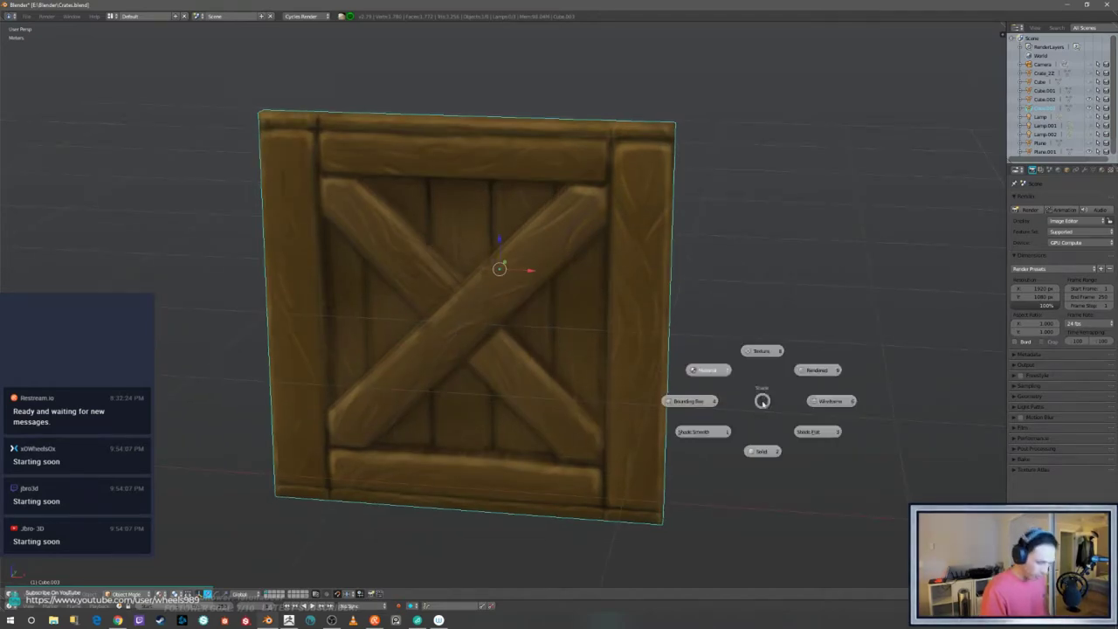
{"action": "left_click", "coordinate": [807, 369]}
{"action": "middle_click_drag", "start_coordinate": [807, 370], "coordinate": [793, 374]}
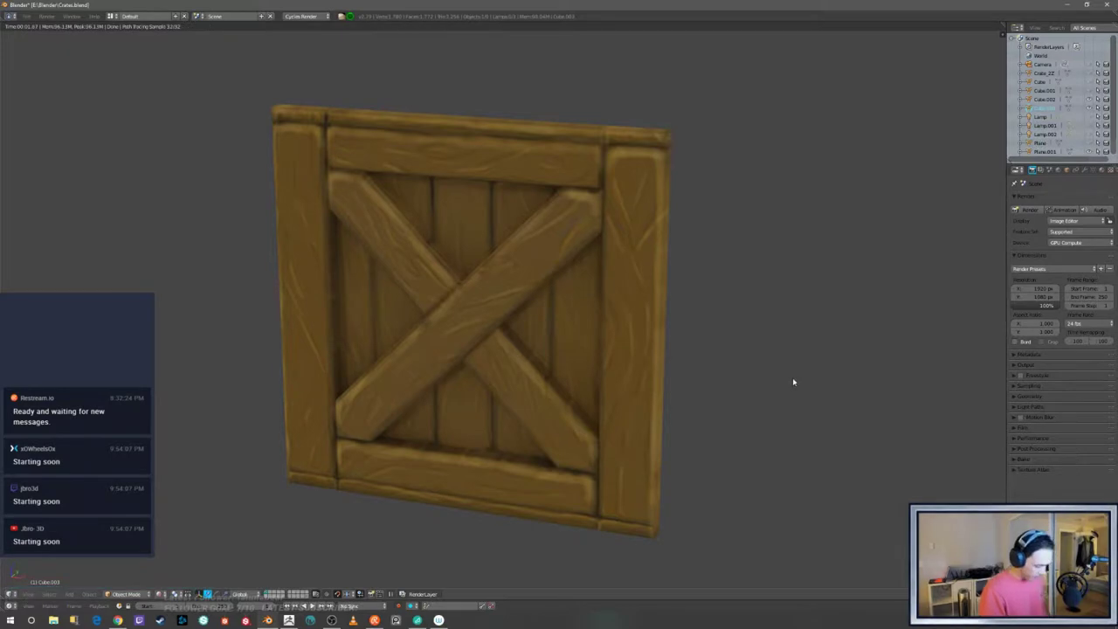
- Switch the viewport from Rendered to Material shading and enter Edit Mode on the crate side
{"action": "key", "text": "Tab"}
{"action": "left_click", "coordinate": [742, 384]}
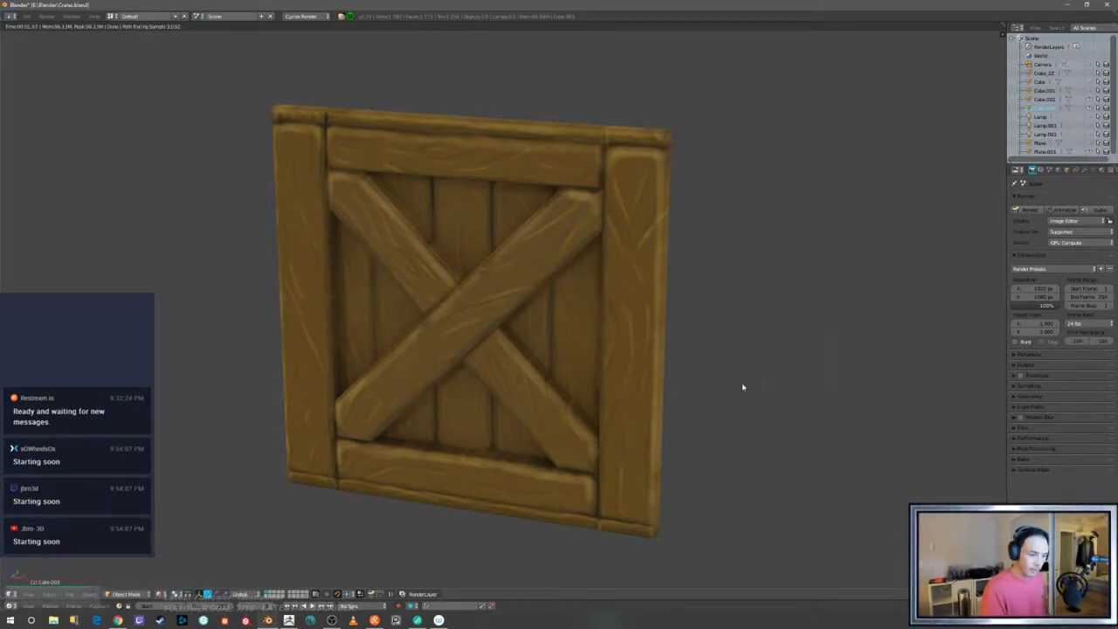
{"action": "key", "text": "Tab"}
{"action": "left_click", "coordinate": [741, 385]}
{"action": "key", "text": "z"}
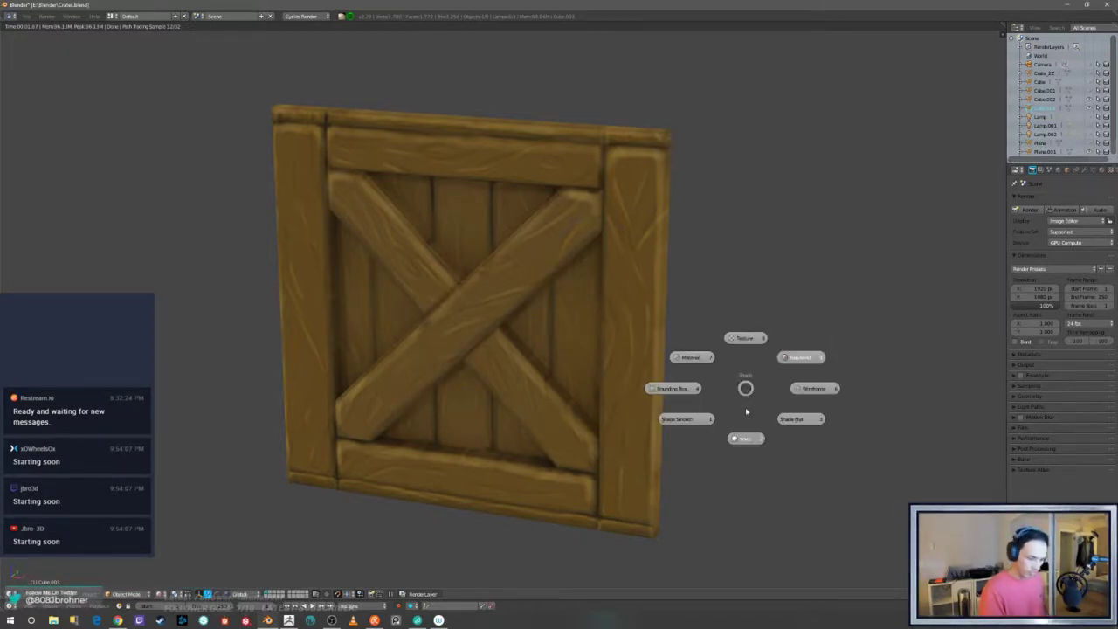
{"action": "left_click", "coordinate": [703, 363]}
{"action": "mouse_move", "coordinate": [703, 366]}
{"action": "middle_mouse_down"}
{"action": "mouse_move", "coordinate": [711, 417]}
{"action": "mouse_move", "coordinate": [692, 421]}
{"action": "mouse_move", "coordinate": [711, 402]}
{"action": "mouse_move", "coordinate": [696, 429]}
{"action": "mouse_move", "coordinate": [699, 401]}
{"action": "mouse_move", "coordinate": [687, 395]}
{"action": "mouse_move", "coordinate": [719, 409]}
{"action": "mouse_move", "coordinate": [697, 399]}
{"action": "mouse_move", "coordinate": [737, 382]}
{"action": "mouse_move", "coordinate": [726, 405]}
{"action": "mouse_move", "coordinate": [697, 413]}
{"action": "middle_mouse_up"}
{"action": "key", "text": "Tab"}
{"action": "left_click", "coordinate": [759, 407]}
- Select the narrow rim faces around all four outer edges of the crate side and delete them
{"action": "right_click", "coordinate": [507, 235]}
{"action": "right_click", "coordinate": [505, 273], "text": "shift"}
{"action": "right_click", "coordinate": [497, 211], "text": "shift"}
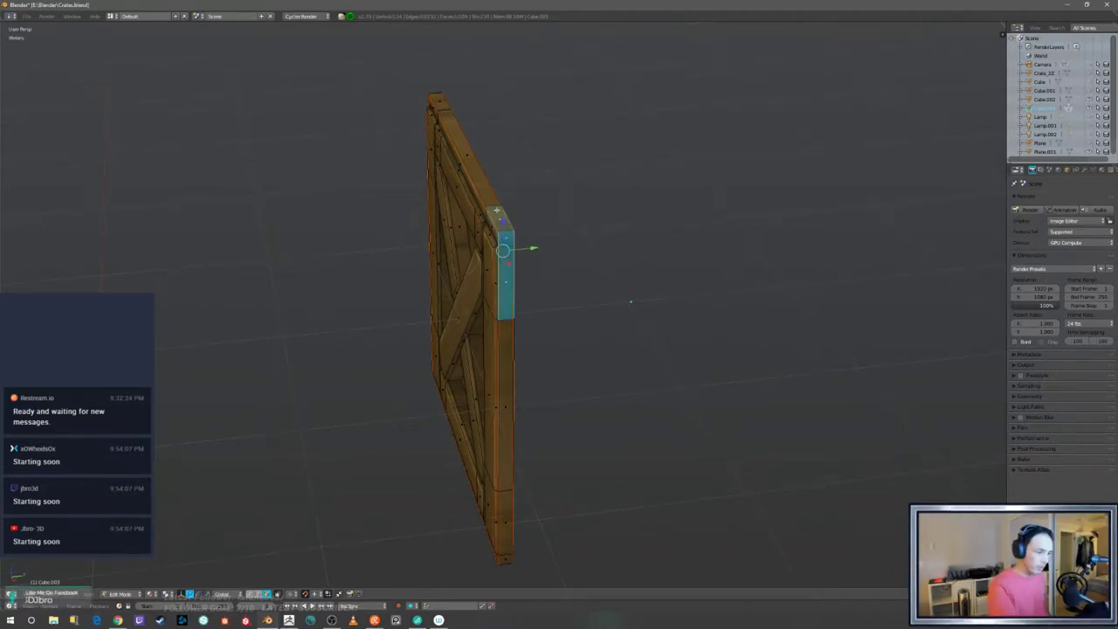
{"action": "middle_click_drag", "start_coordinate": [496, 210], "coordinate": [498, 254]}
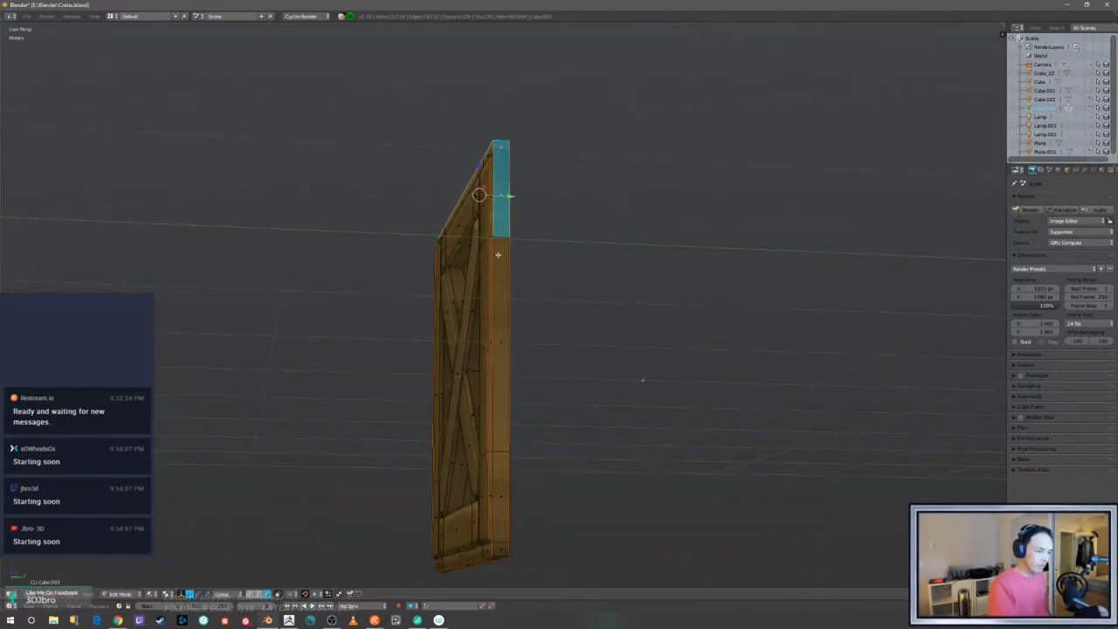
{"action": "right_click", "coordinate": [499, 259], "text": "shift"}
{"action": "right_click", "coordinate": [504, 509], "text": "shift"}
{"action": "right_click", "coordinate": [502, 548], "text": "shift"}
{"action": "middle_click_drag", "start_coordinate": [529, 529], "coordinate": [570, 466]}
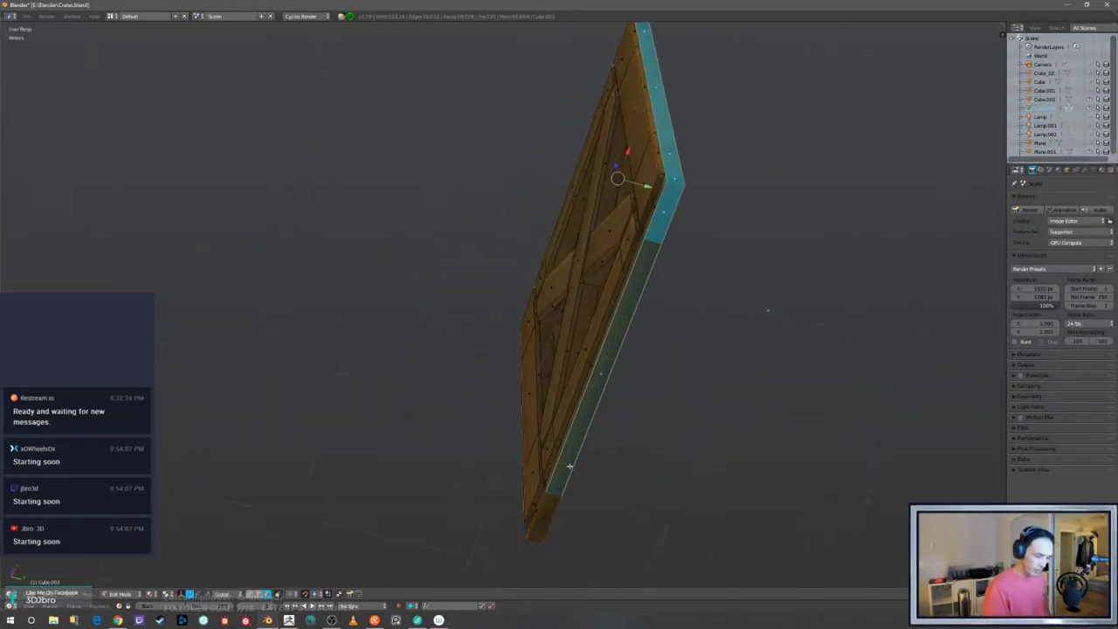
{"action": "middle_click_drag", "start_coordinate": [545, 516], "coordinate": [553, 382]}
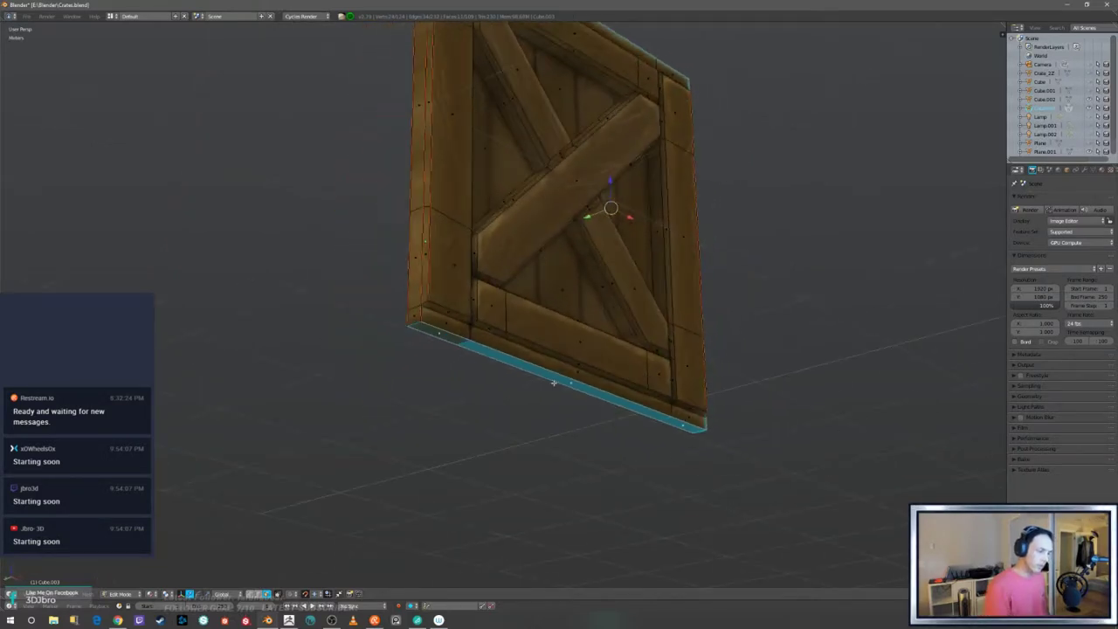
{"action": "right_click", "coordinate": [415, 302], "text": "shift"}
{"action": "middle_click_drag", "start_coordinate": [822, 327], "coordinate": [755, 369]}
{"action": "key", "text": "x"}
{"action": "left_click", "coordinate": [778, 422]}
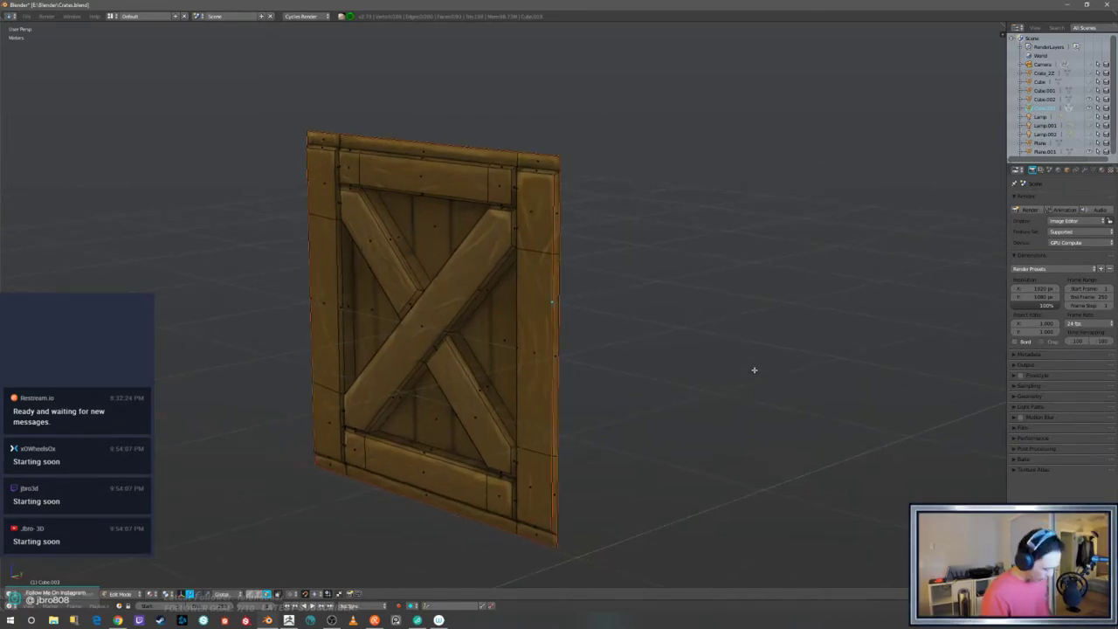
- Select all faces of the crate side and try different pivot points, ending on Bounding Box Center
{"action": "key", "text": "a"}
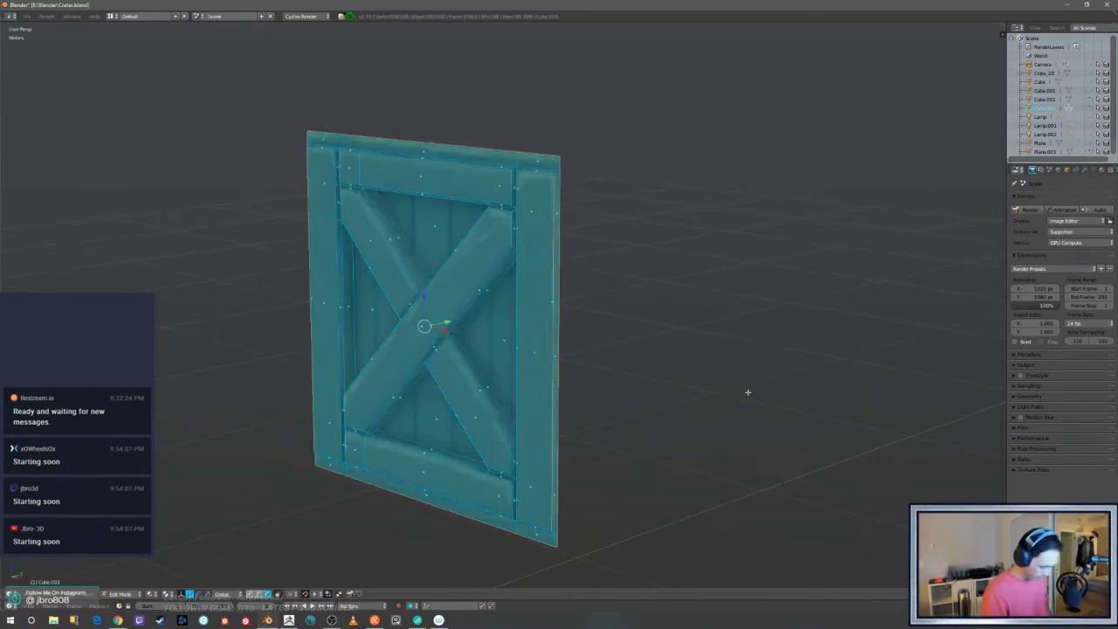
{"action": "mouse_move", "coordinate": [750, 394]}
{"action": "middle_mouse_down"}
{"action": "mouse_move", "coordinate": [739, 385]}
{"action": "mouse_move", "coordinate": [773, 393]}
{"action": "mouse_move", "coordinate": [707, 398]}
{"action": "mouse_move", "coordinate": [732, 399]}
{"action": "middle_mouse_up"}
{"action": "left_click", "coordinate": [169, 594]}
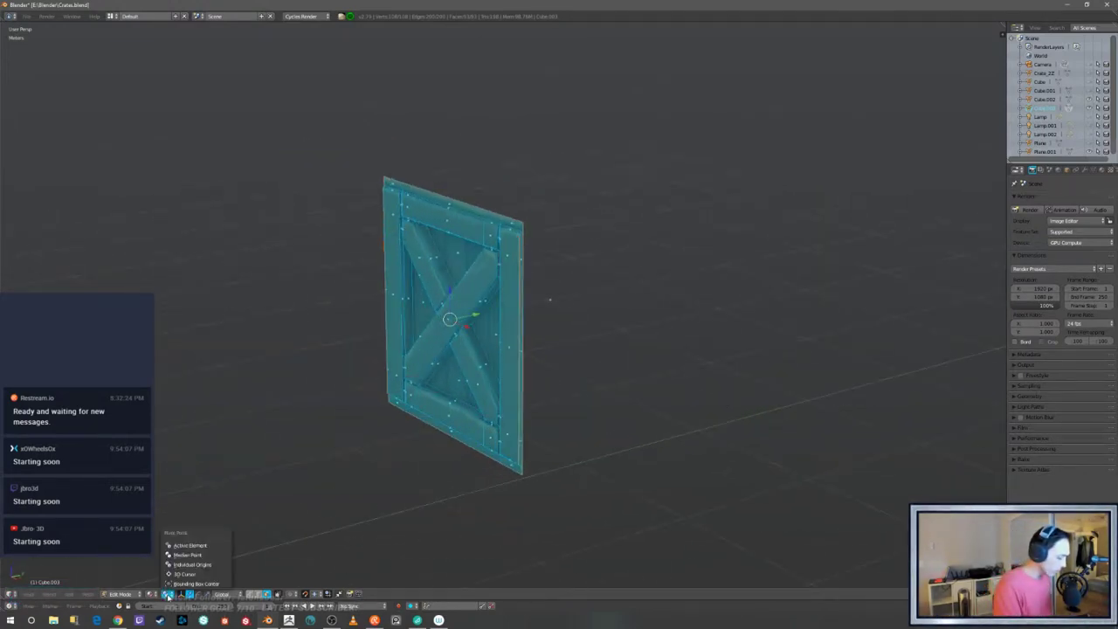
{"action": "left_click", "coordinate": [182, 582]}
{"action": "middle_click_drag", "start_coordinate": [305, 531], "coordinate": [499, 519]}
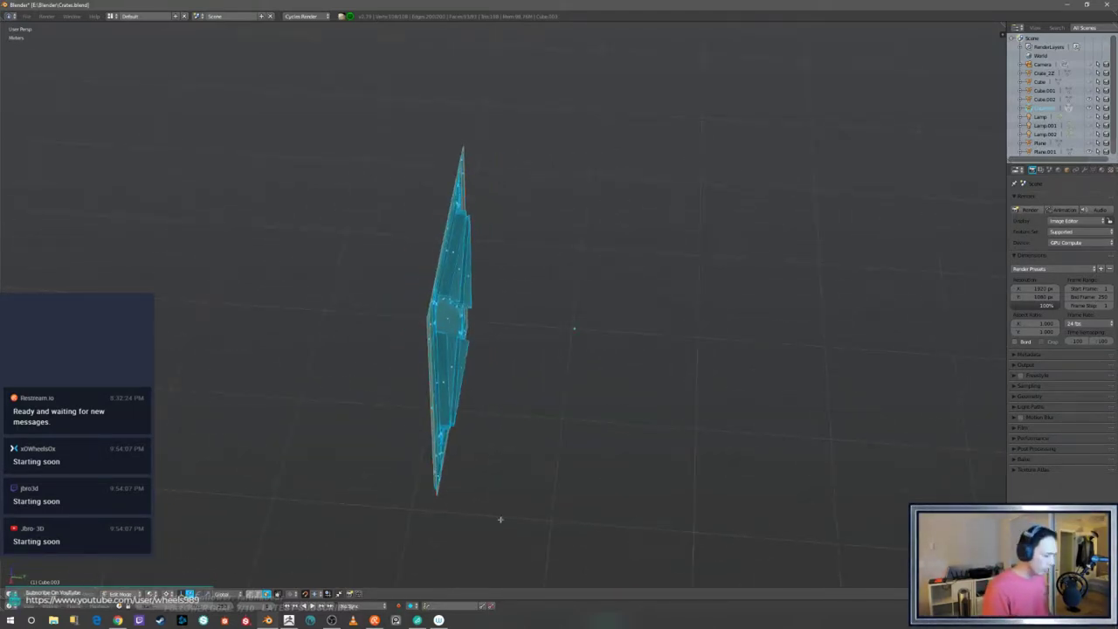
{"action": "left_click", "coordinate": [169, 595]}
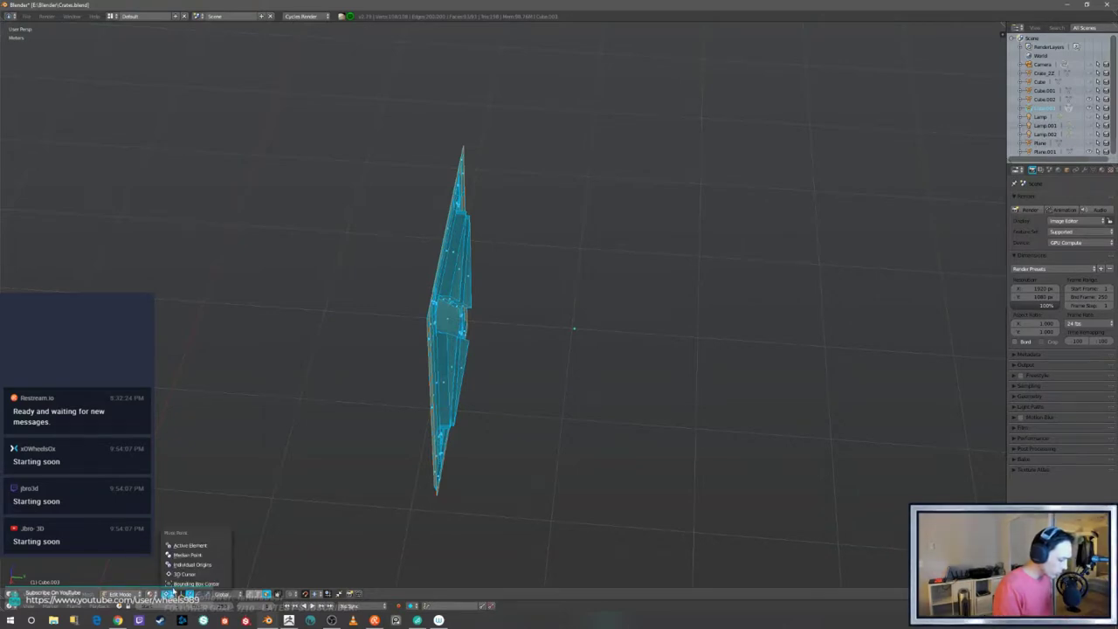
{"action": "left_click", "coordinate": [191, 565]}
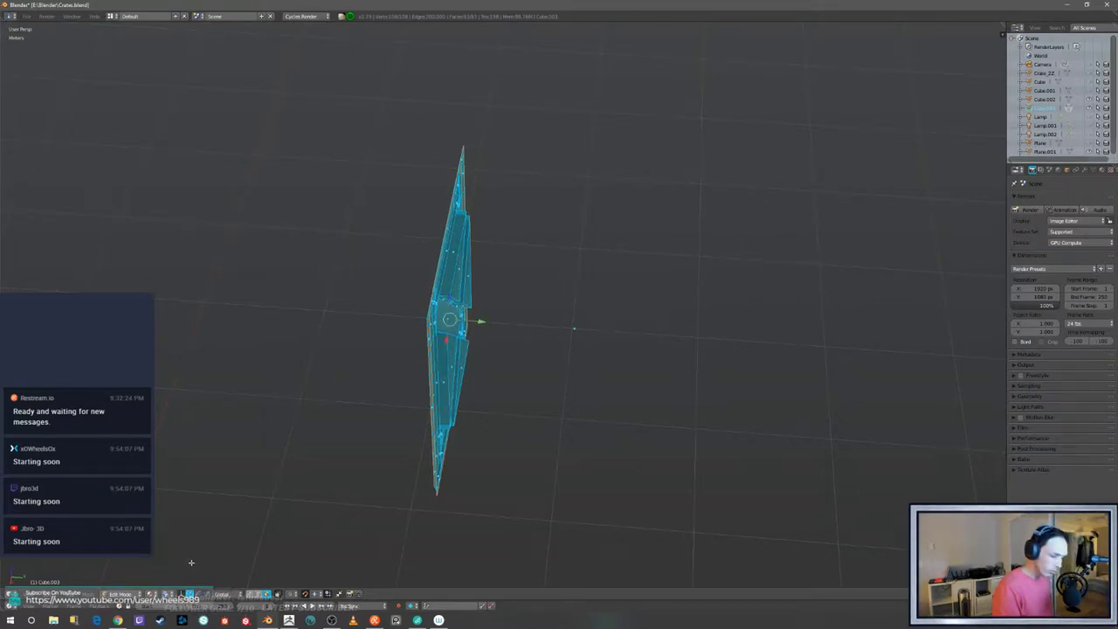
{"action": "left_click", "coordinate": [172, 593]}
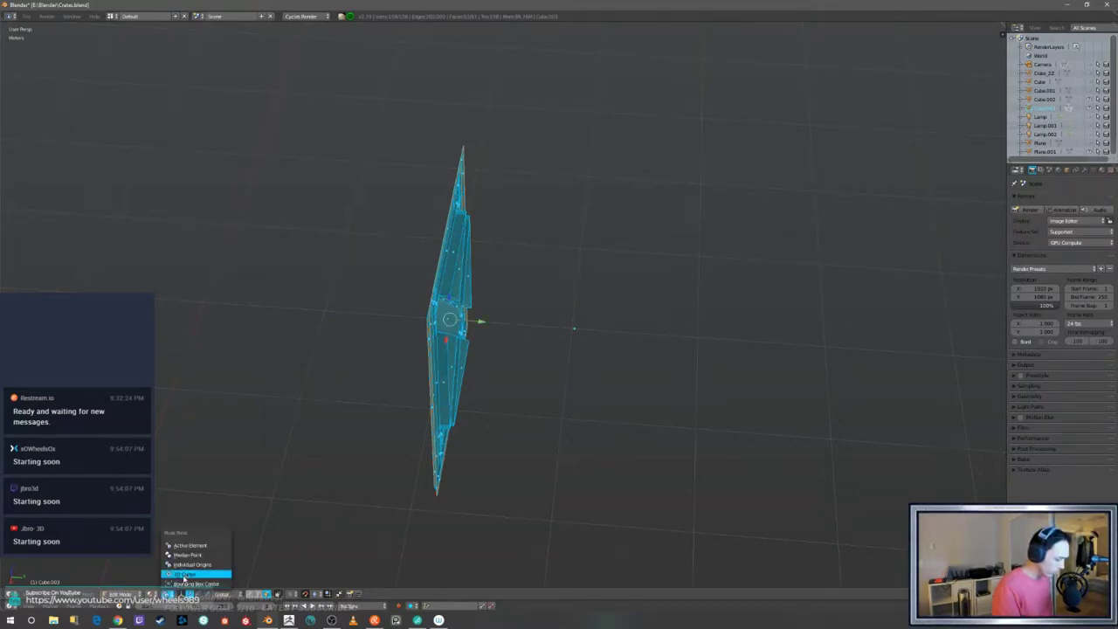
{"action": "left_click", "coordinate": [196, 545]}
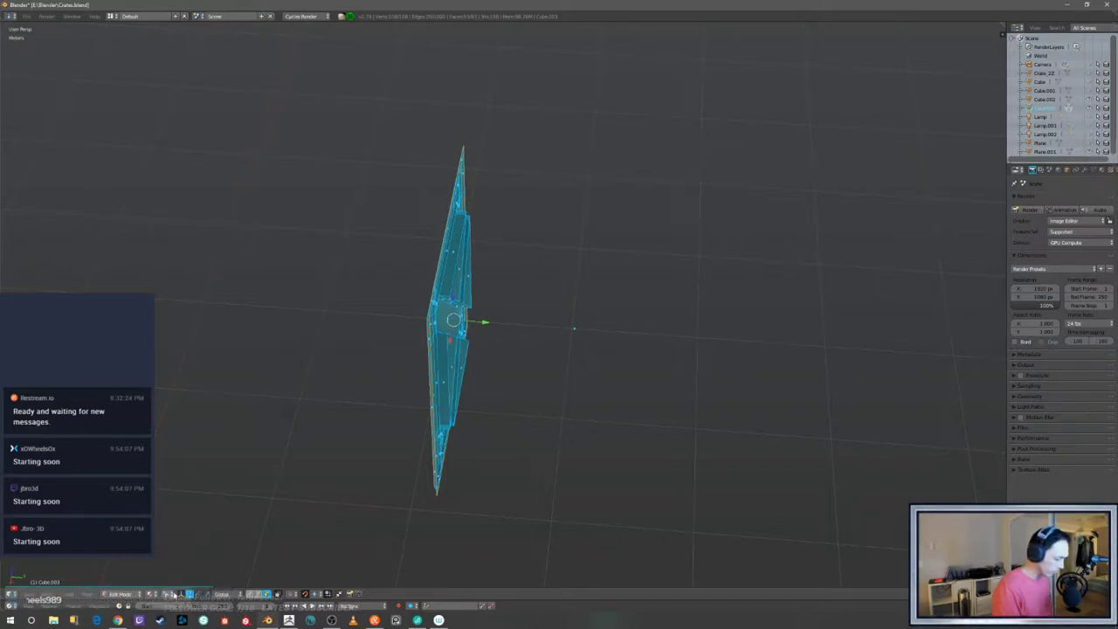
{"action": "left_click", "coordinate": [168, 595]}
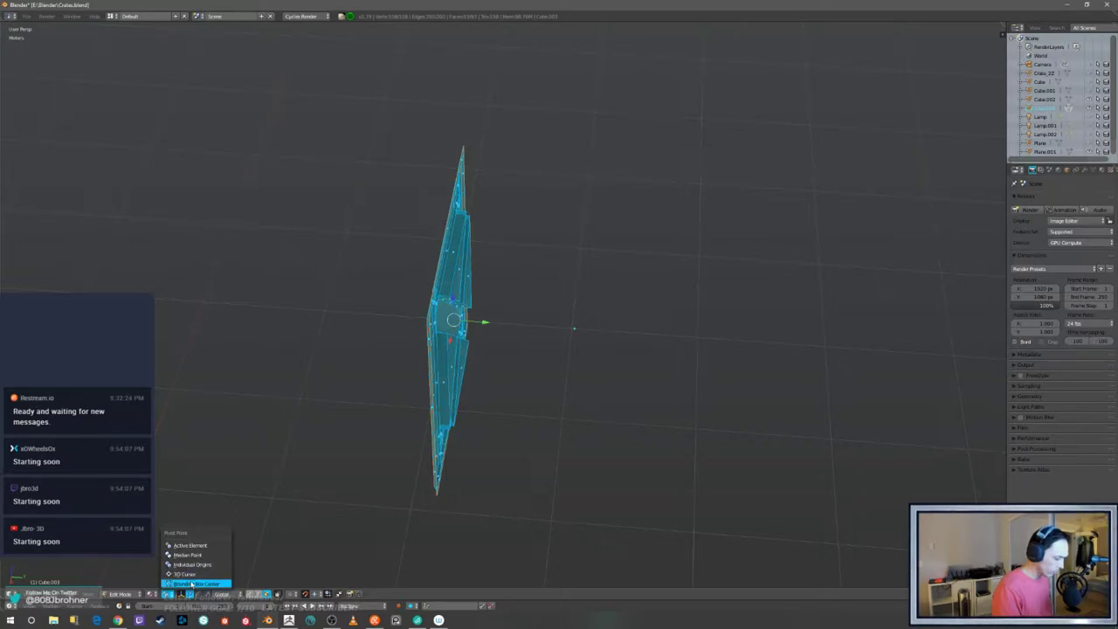
{"action": "left_click", "coordinate": [192, 580]}
{"action": "mouse_move", "coordinate": [515, 453]}
{"action": "middle_mouse_down"}
{"action": "mouse_move", "coordinate": [549, 440]}
{"action": "mouse_move", "coordinate": [516, 456]}
{"action": "middle_mouse_up"}
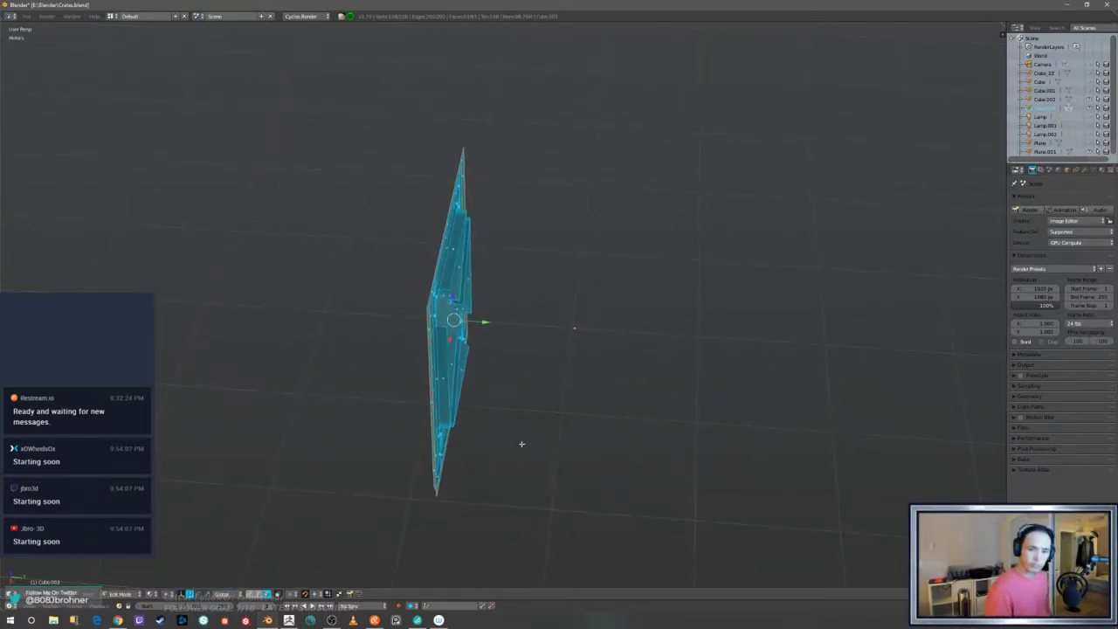
- Snap the 3D cursor to the centre of the selected crate side faces
{"action": "key", "text": "shift+s"}
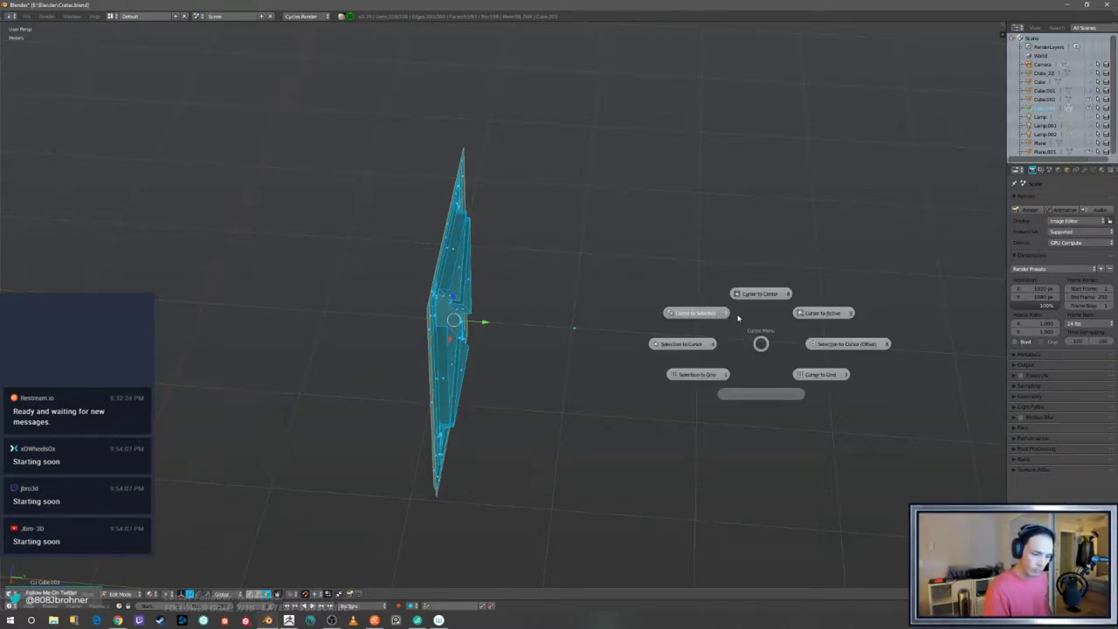
{"action": "left_click", "coordinate": [835, 314]}
{"action": "key", "text": "shift+s"}
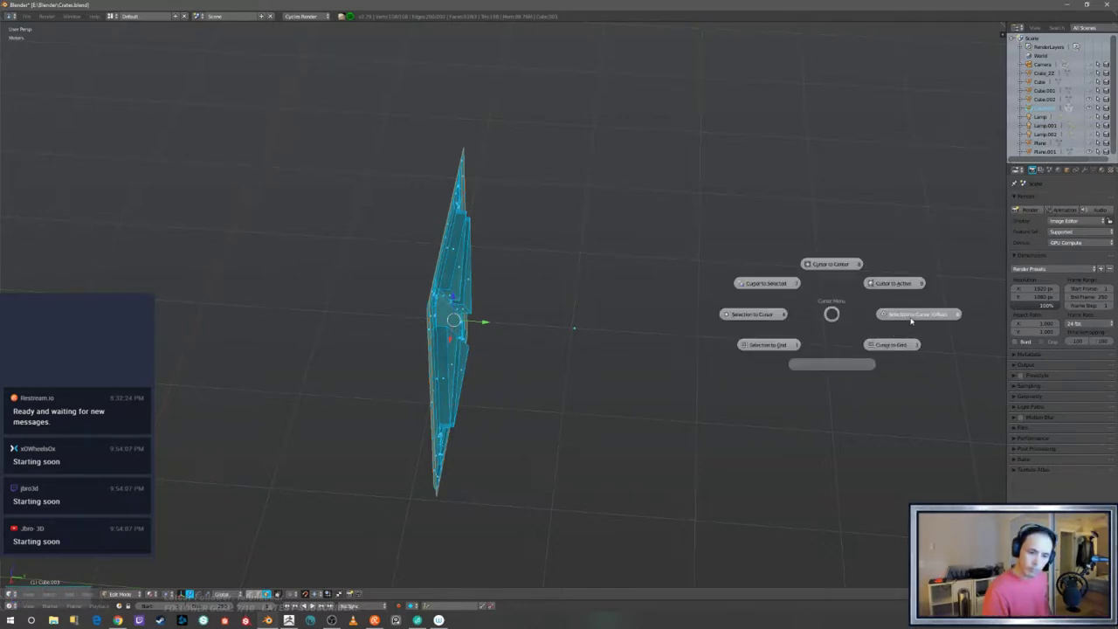
{"action": "left_click", "coordinate": [787, 282]}
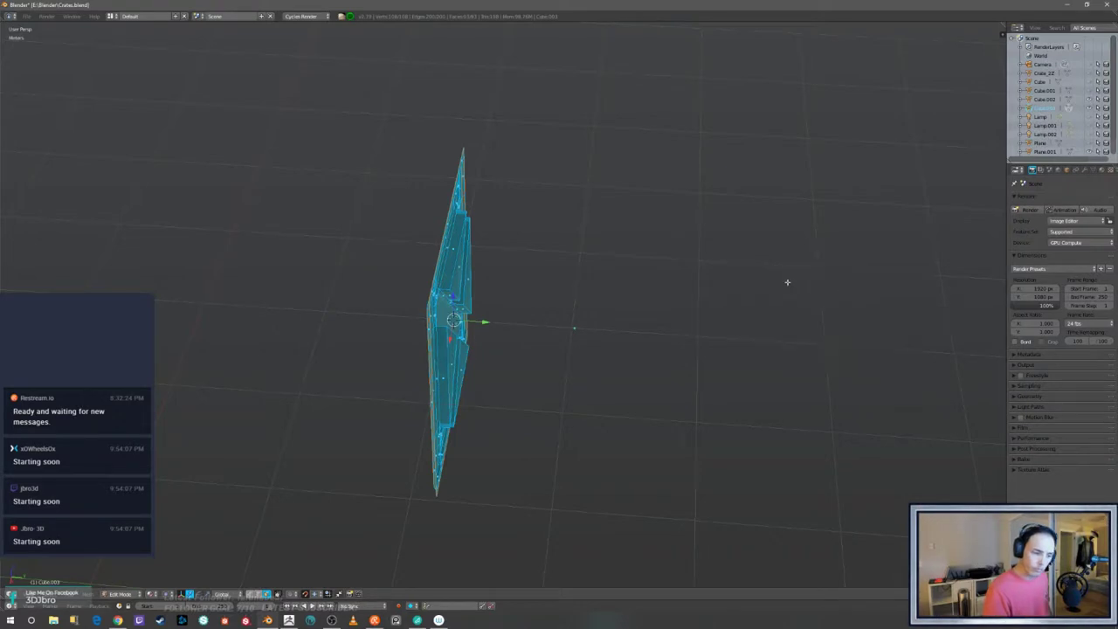
- In Object Mode, snap the 3D cursor to the crate side's object origin, and return to Edit Mode
{"action": "key", "text": "Tab"}
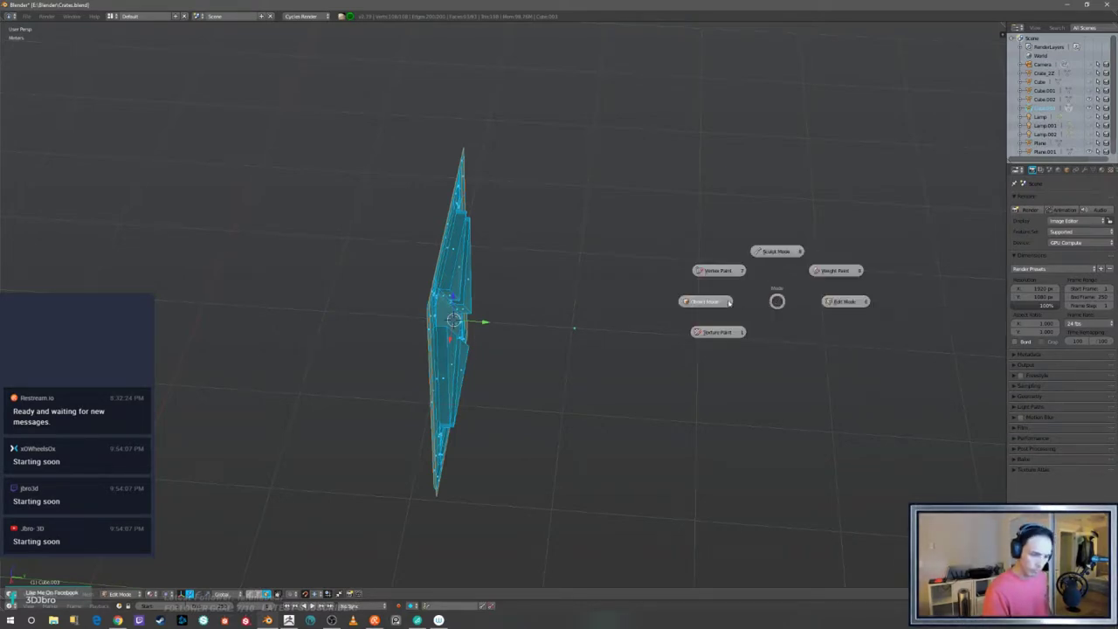
{"action": "left_click", "coordinate": [720, 304]}
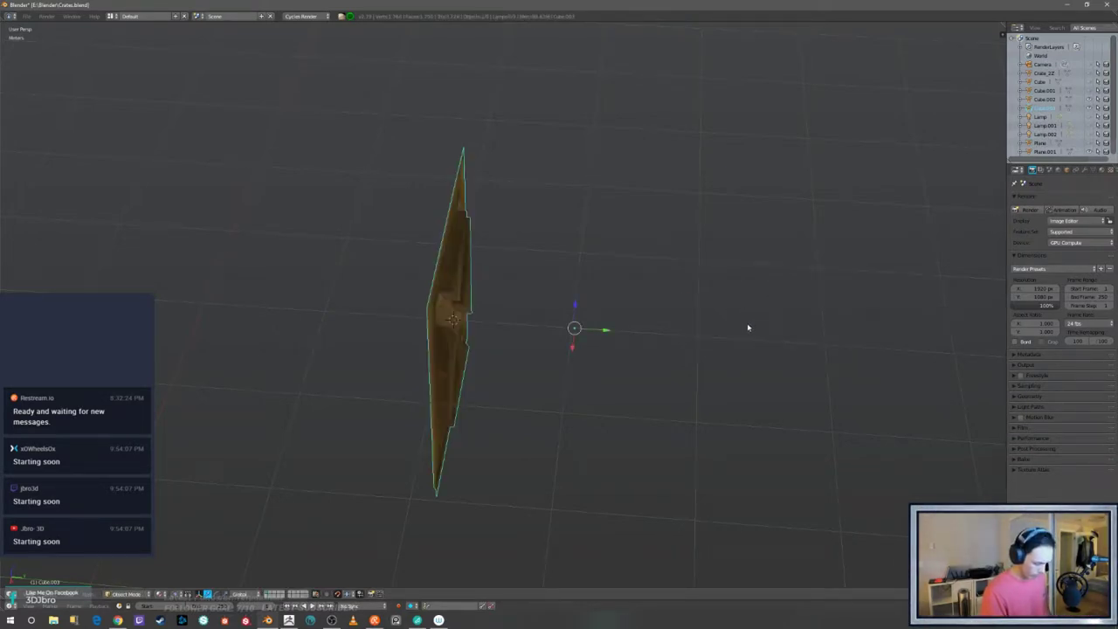
{"action": "key", "text": "shift+s"}
{"action": "left_click", "coordinate": [709, 294]}
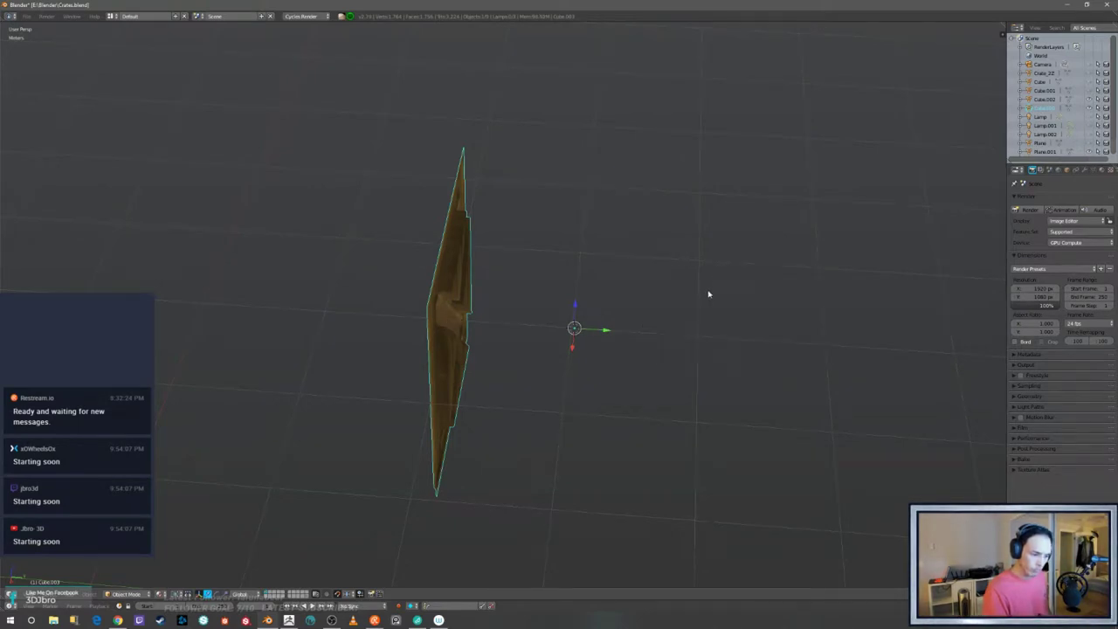
{"action": "middle_click_drag", "start_coordinate": [708, 294], "coordinate": [719, 327]}
{"action": "key", "text": "Tab"}
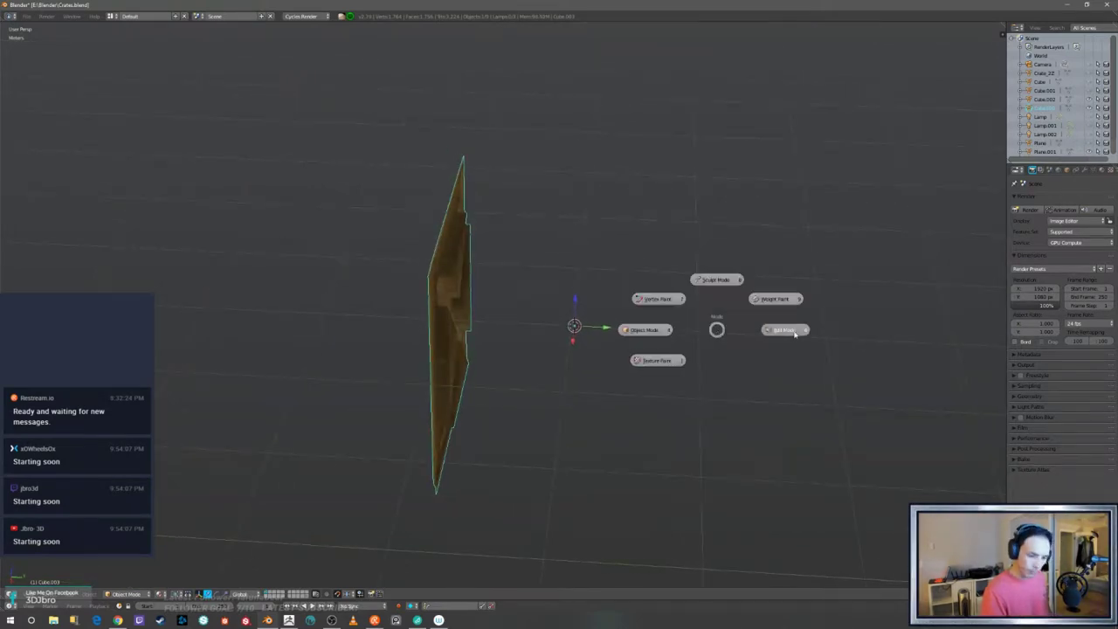
{"action": "left_click", "coordinate": [793, 332]}
- Duplicate the whole crate side in place, working in the right orthographic view
{"action": "middle_click_drag", "start_coordinate": [748, 365], "coordinate": [748, 374]}
{"action": "key", "text": "e"}
{"action": "key", "text": "Tab"}
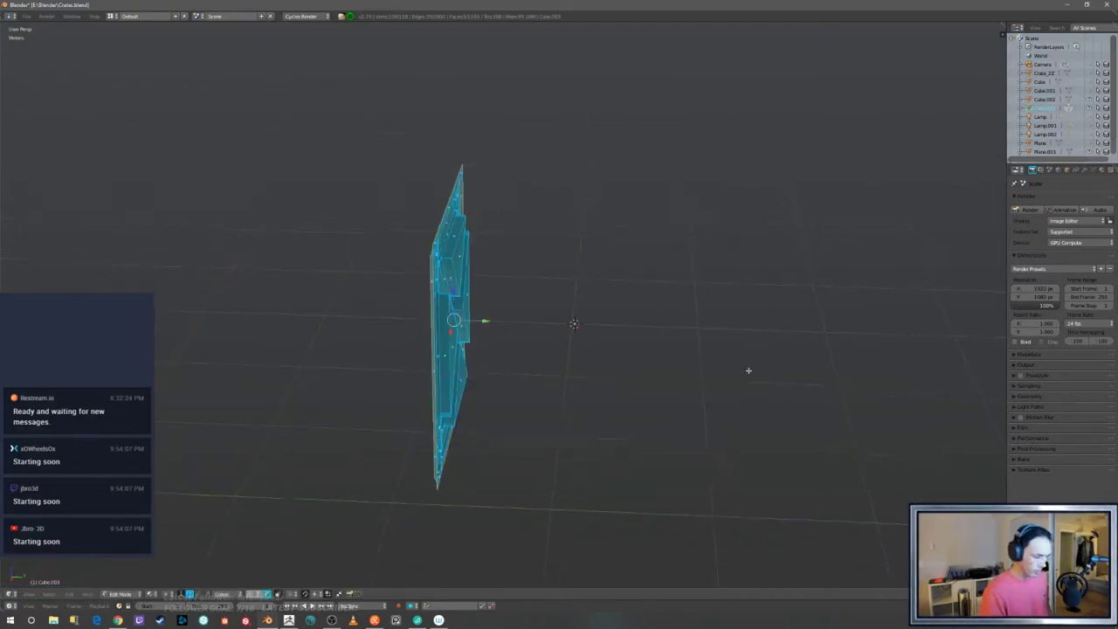
{"action": "key", "text": "KP_3"}
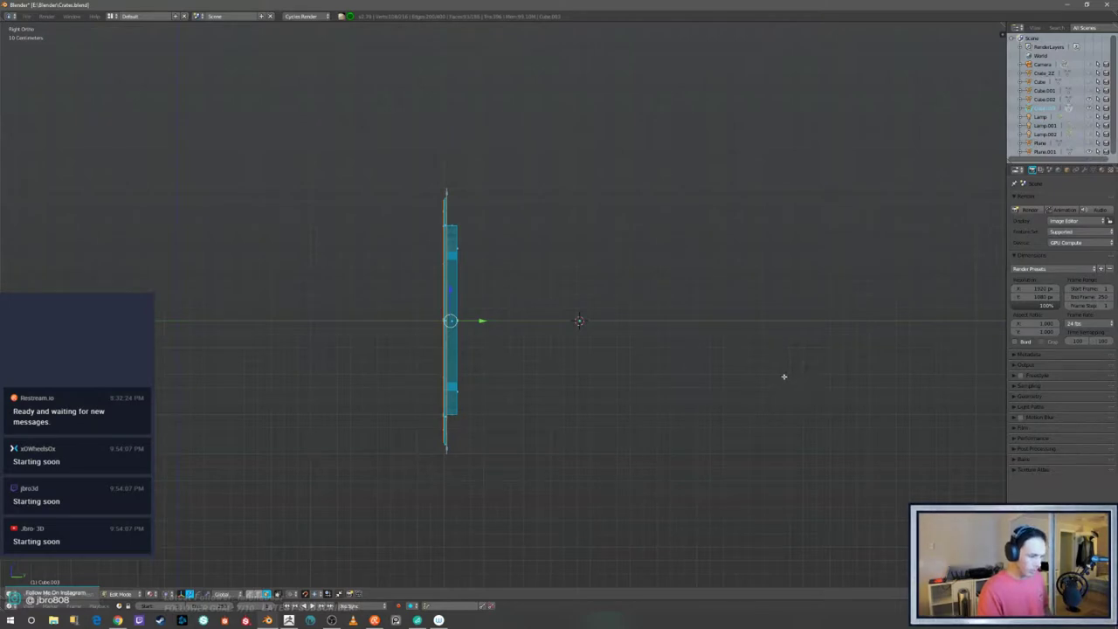
{"action": "key", "text": "s"}
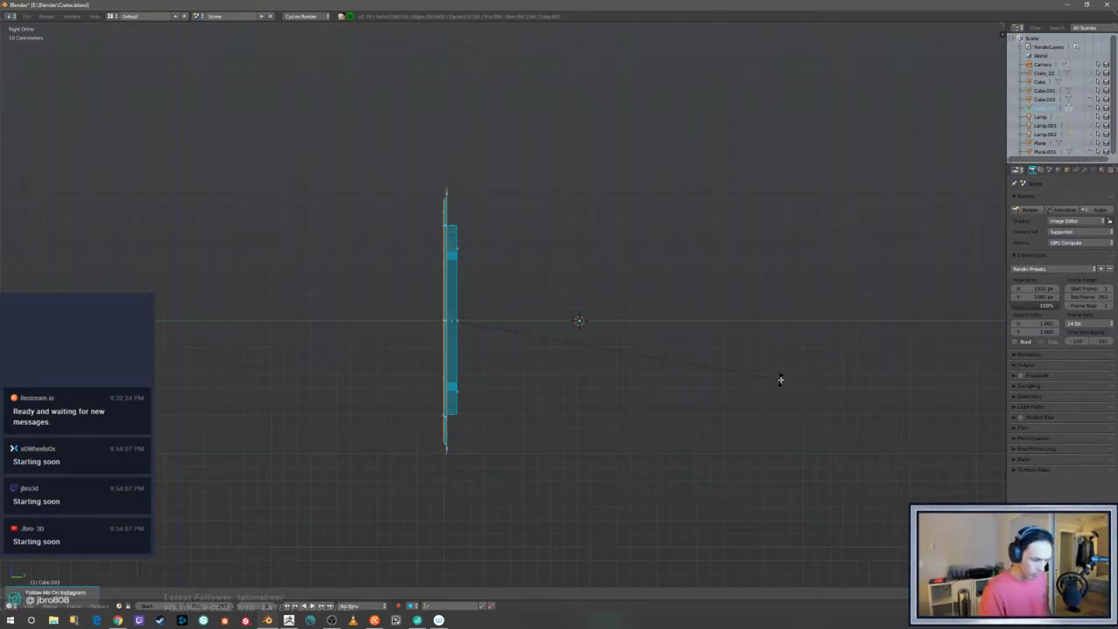
- Try to rotate the duplicated side 90° about its bounding box center, and undo the rotation
{"action": "type", "text": "r90"}
{"action": "key", "text": "Return"}
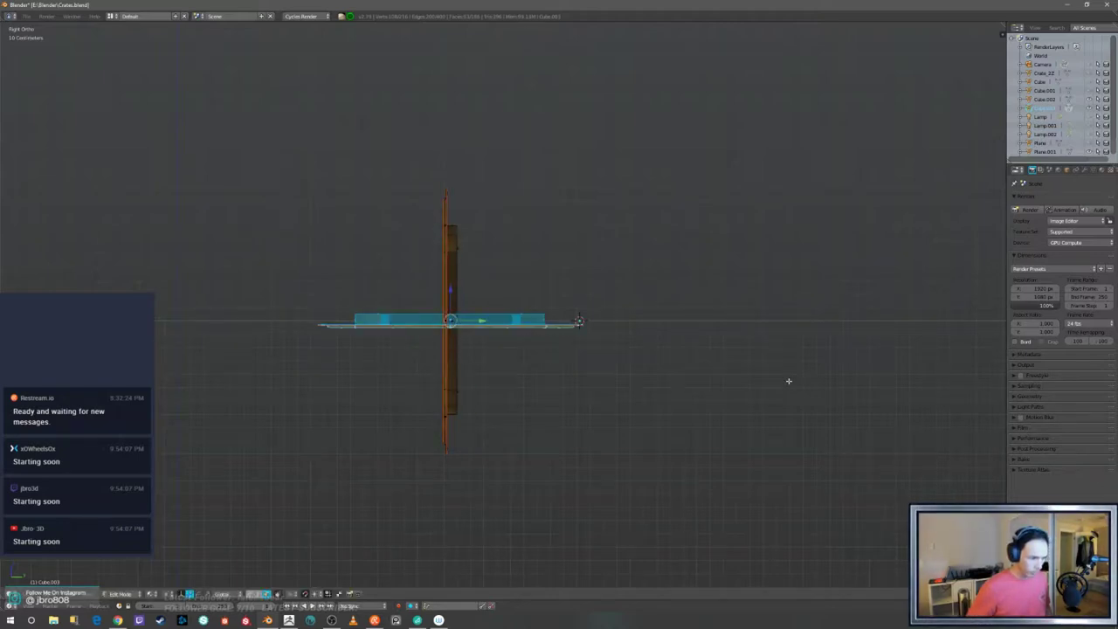
{"action": "key", "text": "ctrl+z"}
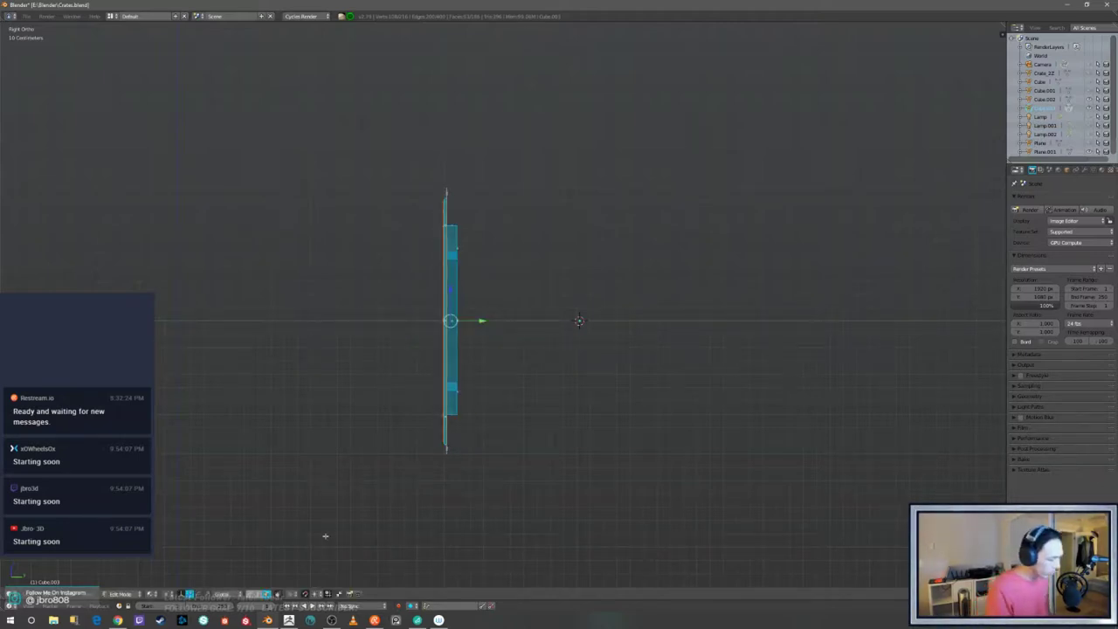
- Set the pivot point to 3D Cursor and rotate the duplicated side 90° to form the crate's bottom
{"action": "left_click", "coordinate": [168, 594]}
{"action": "left_click", "coordinate": [185, 570]}
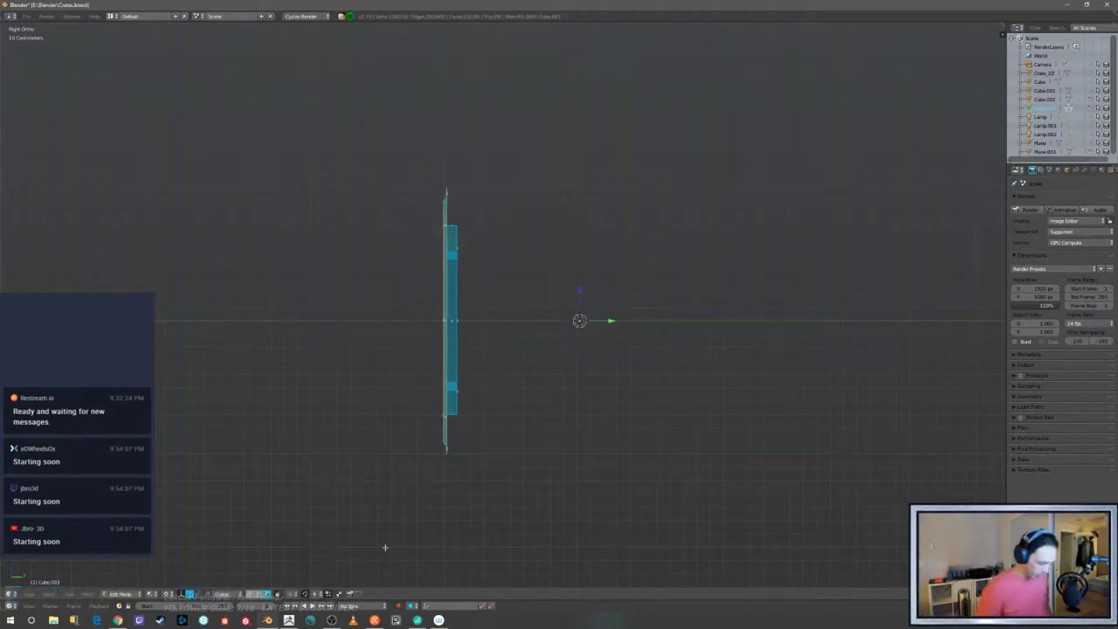
{"action": "type", "text": "r90"}
{"action": "key", "text": "Return"}
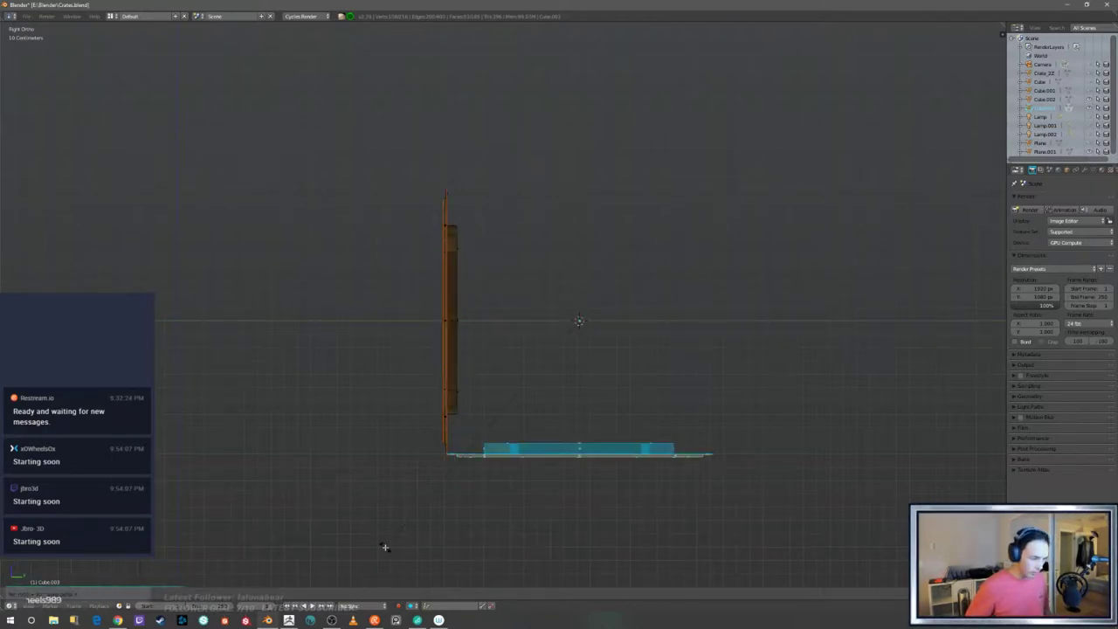
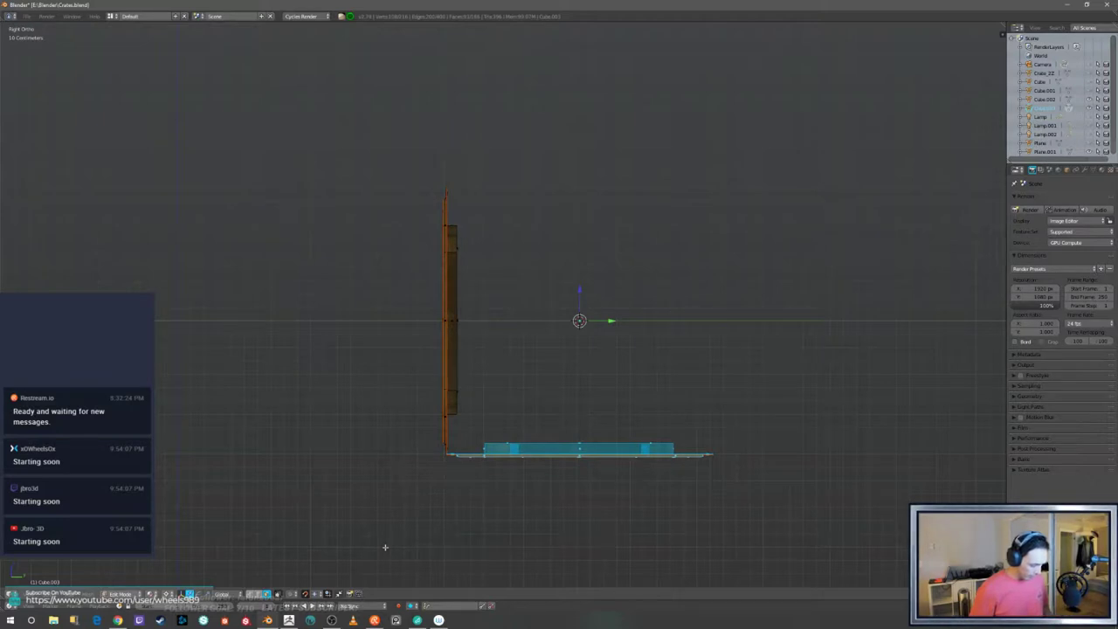
- Rotate a copy of the crate's bottom 90° around the 3D cursor to form the back side
{"action": "key", "text": "r"}
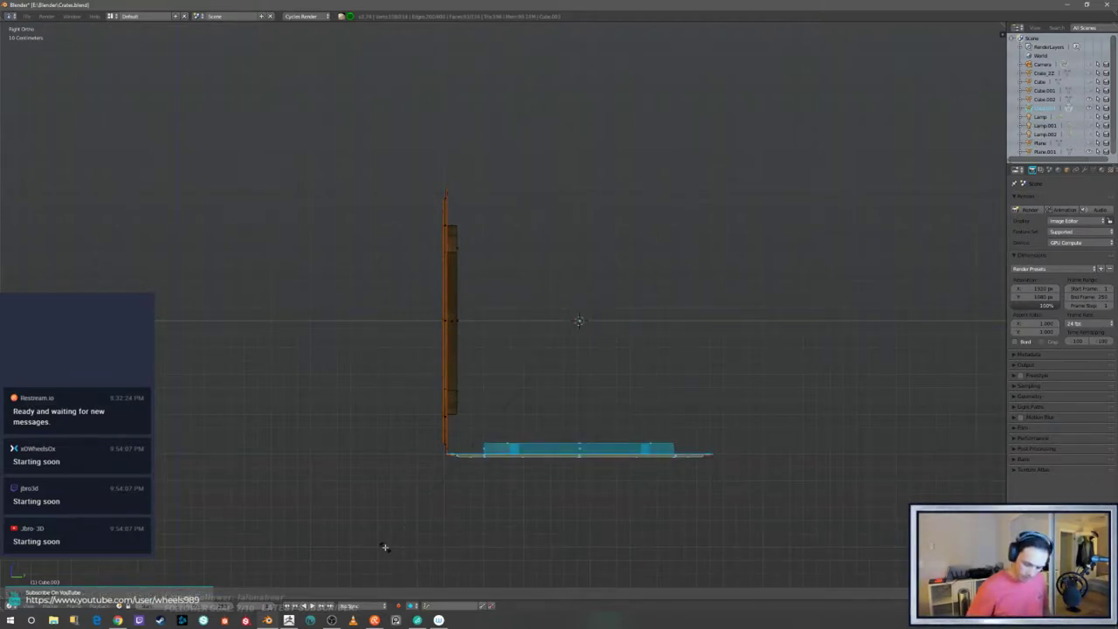
{"action": "type", "text": "90"}
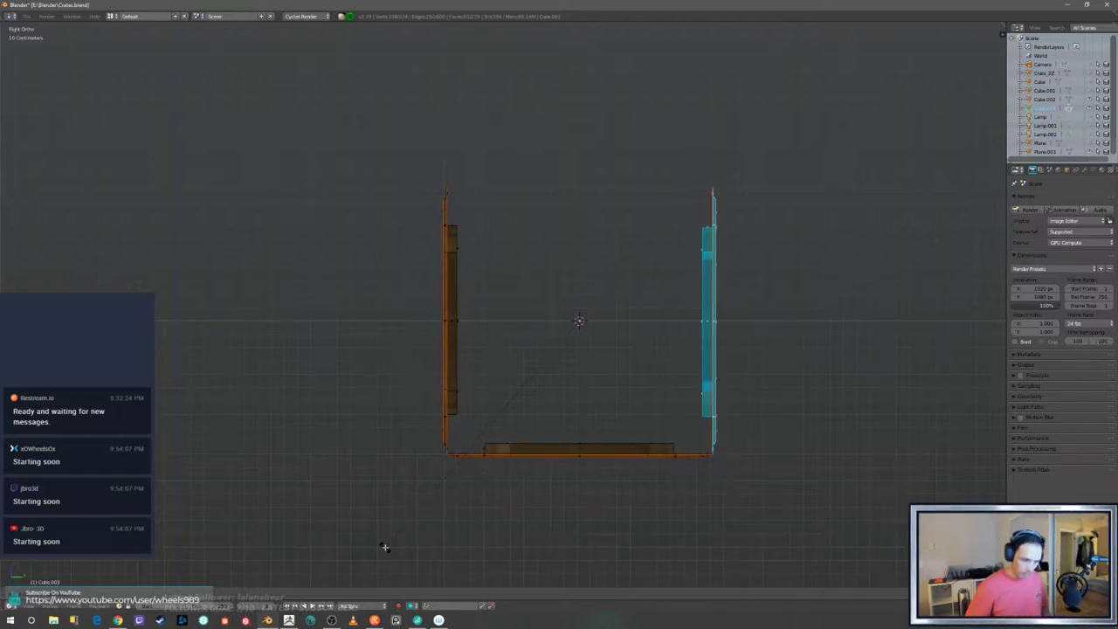
{"action": "key", "text": "Return"}
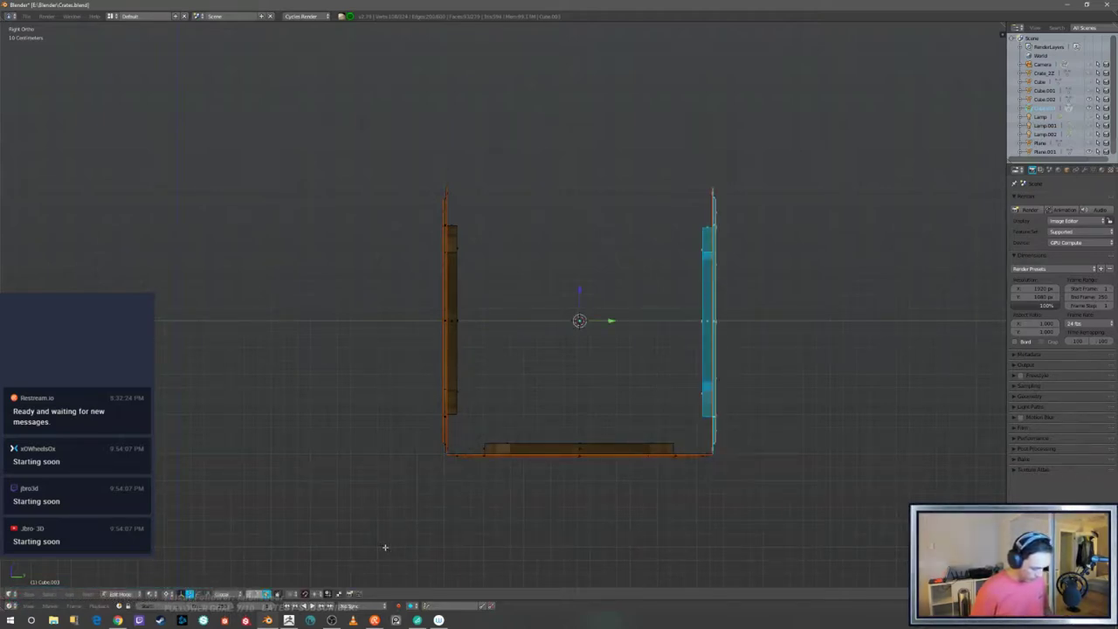
- Duplicate the back side in place and rotate the copy 90° to form the crate's top
{"action": "key", "text": "g"}
{"action": "key", "text": "Escape"}
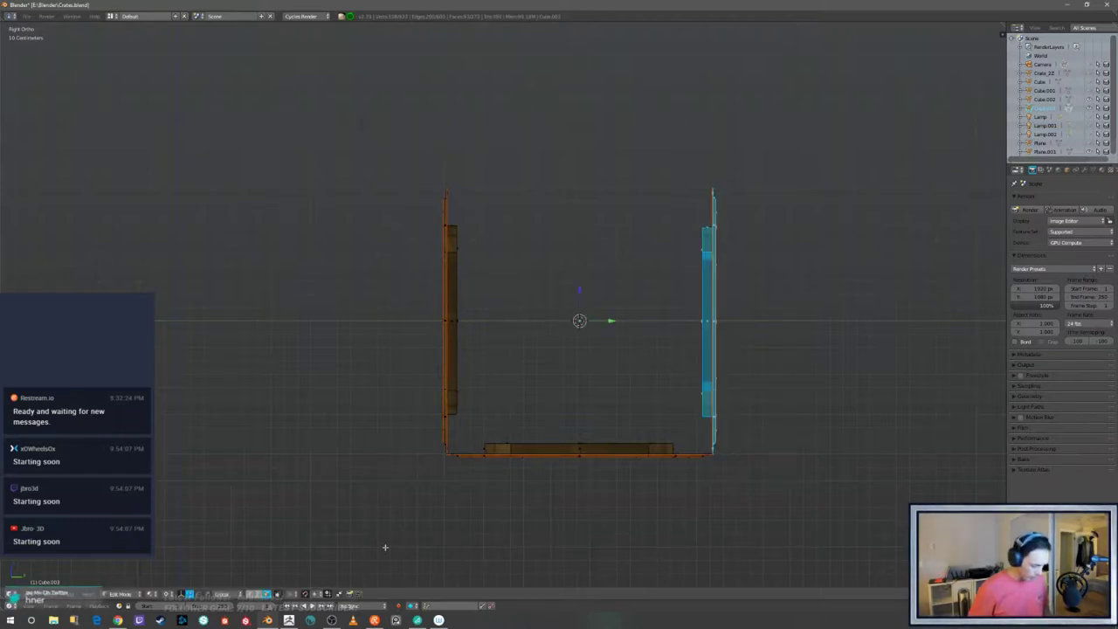
{"action": "type", "text": "r90"}
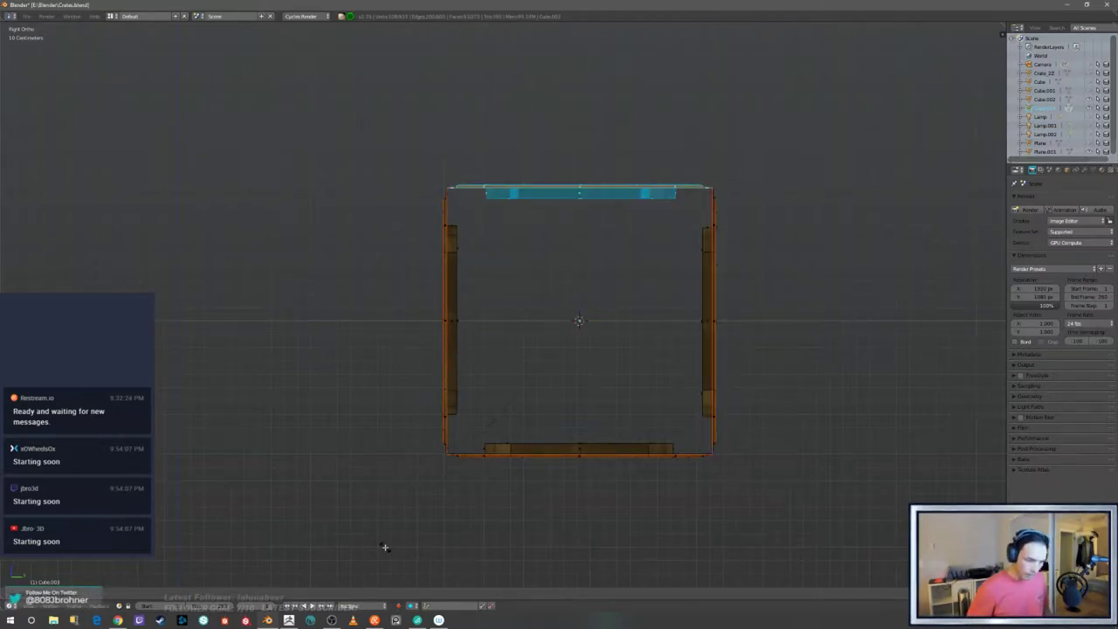
{"action": "key", "text": "ctrl+space"}
{"action": "middle_click_drag", "start_coordinate": [385, 546], "coordinate": [803, 403]}
{"action": "middle_click_drag", "start_coordinate": [803, 403], "coordinate": [817, 345], "text": "ctrl"}
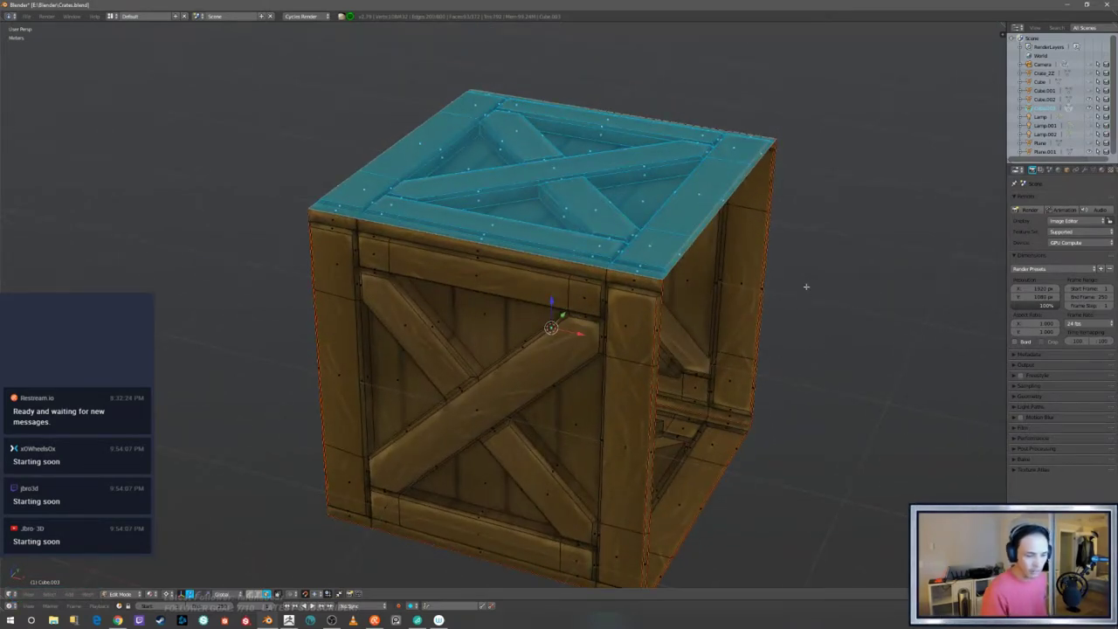
{"action": "middle_click_drag", "start_coordinate": [807, 286], "coordinate": [800, 362], "text": "ctrl"}
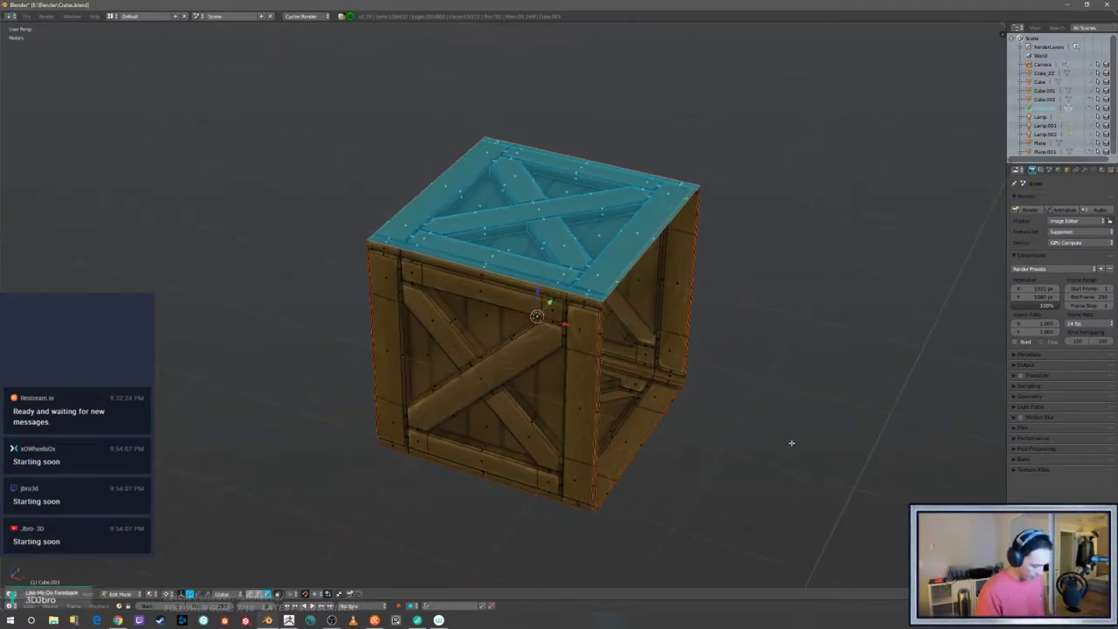
{"action": "middle_click_drag", "start_coordinate": [792, 443], "coordinate": [801, 440]}
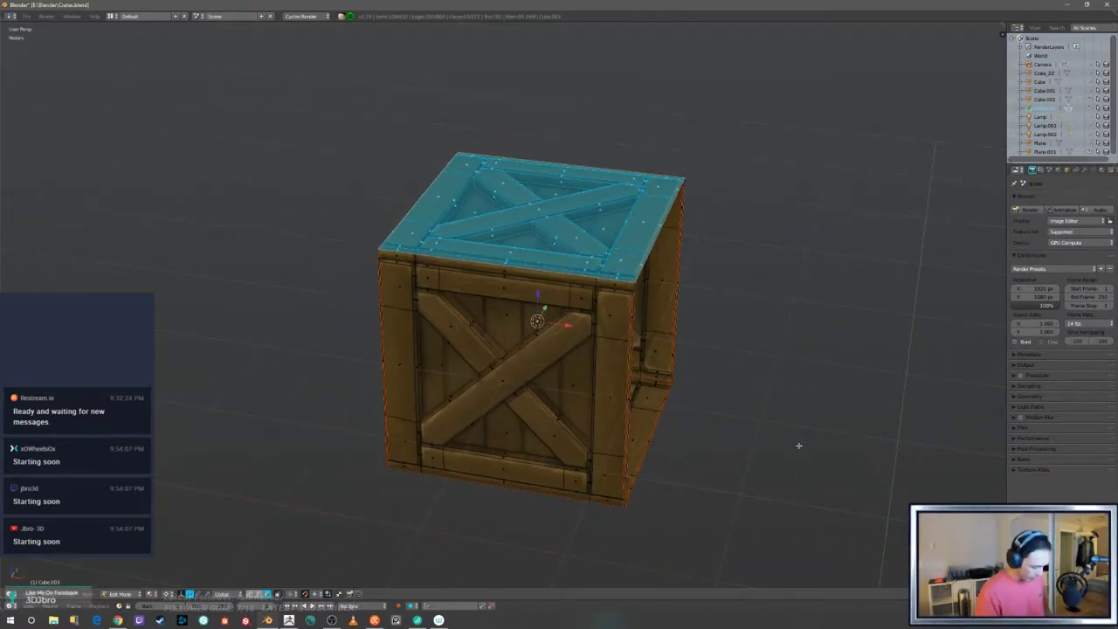
- Duplicate the top in place and rotate the copy 90° about the Y axis to close one open side
{"action": "key", "text": "e"}
{"action": "key", "text": "Tab"}
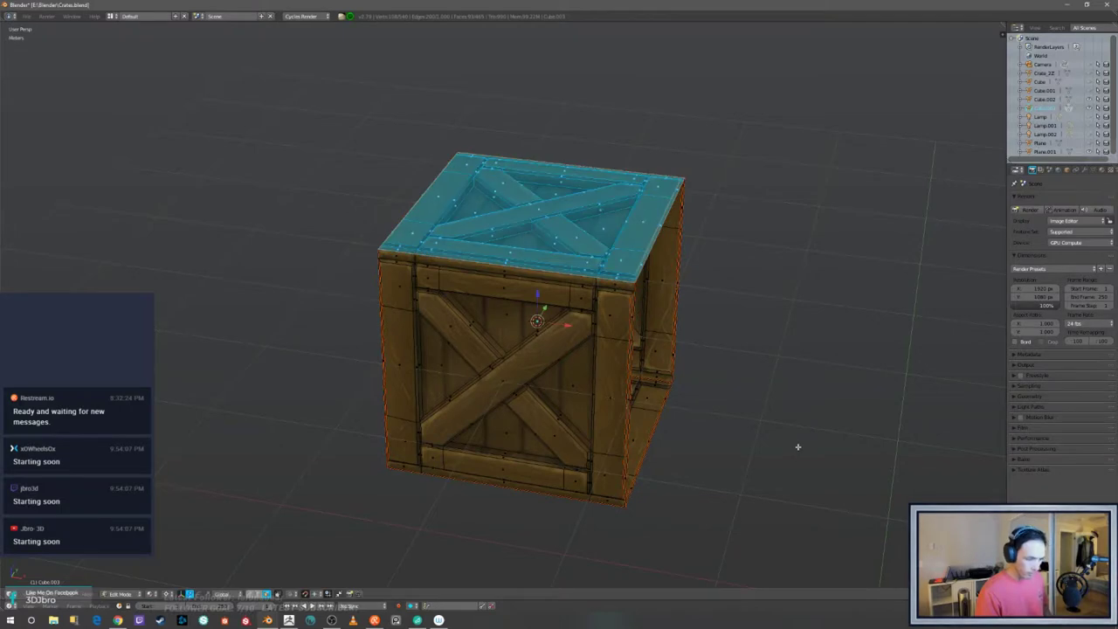
{"action": "type", "text": "r"}
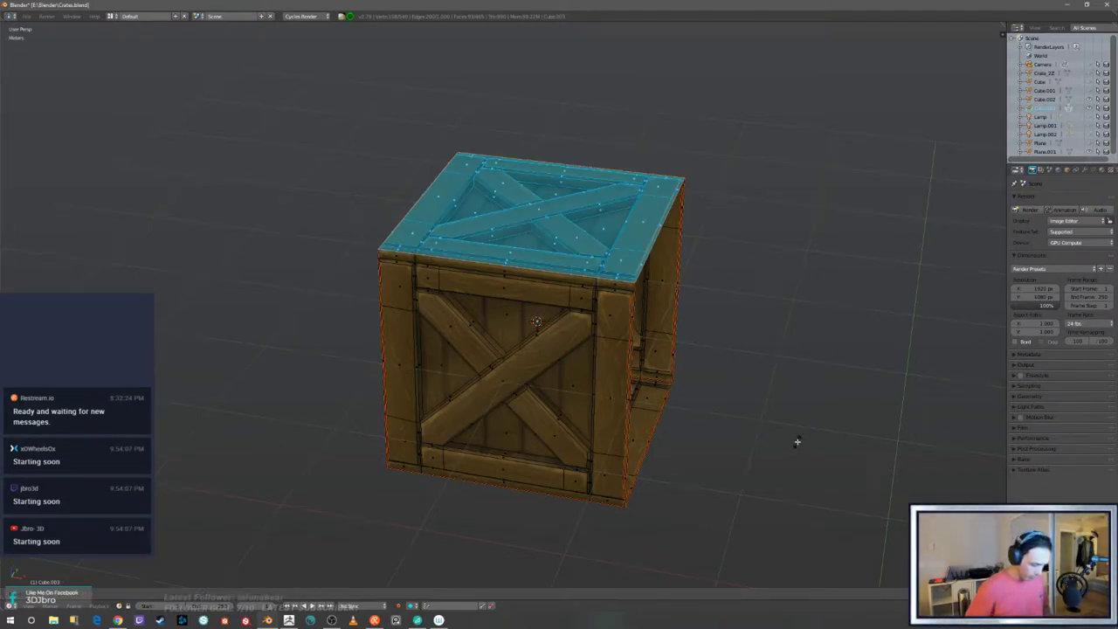
{"action": "type", "text": "y90"}
{"action": "key", "text": "Return"}
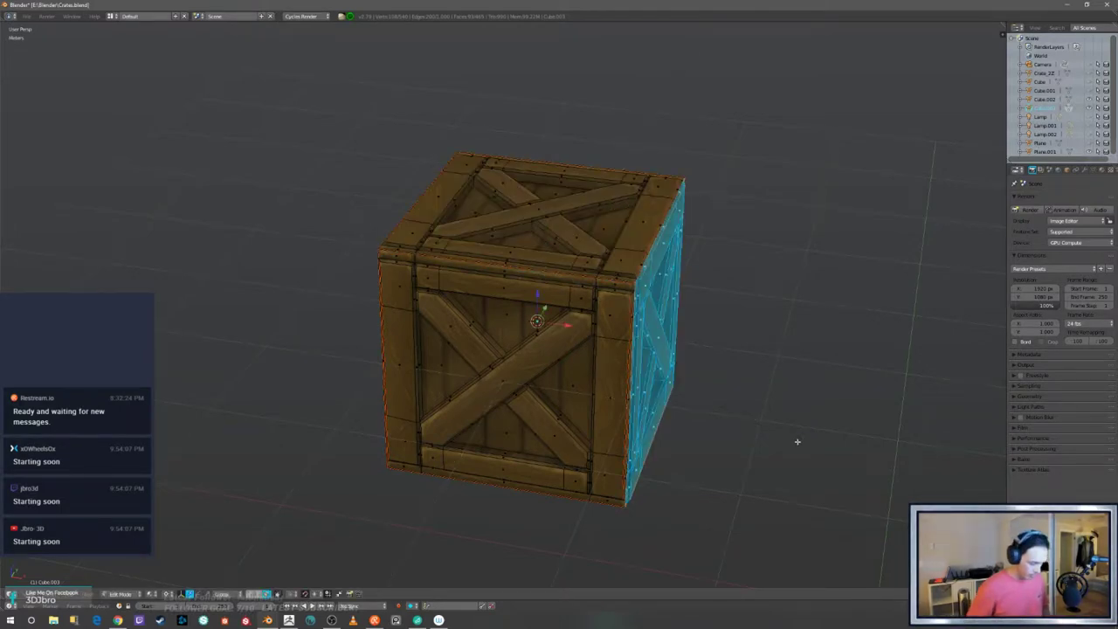
- Duplicate the new side, rotate the copy 180° about the Y axis to close the opposite opening, and return to Object Mode
{"action": "key", "text": "a"}
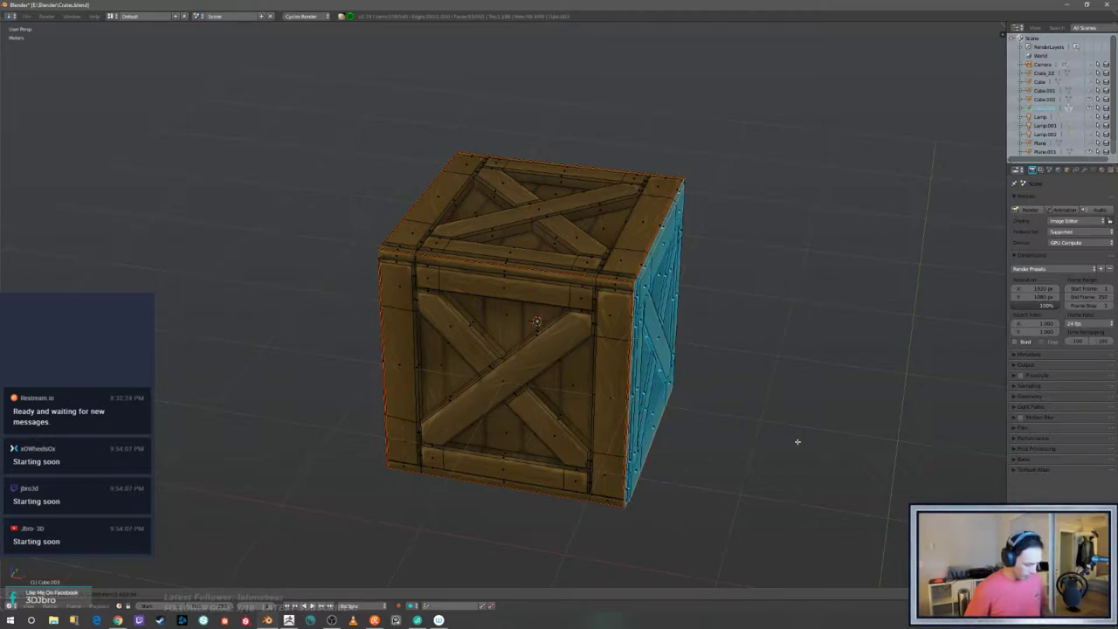
{"action": "key", "text": "a"}
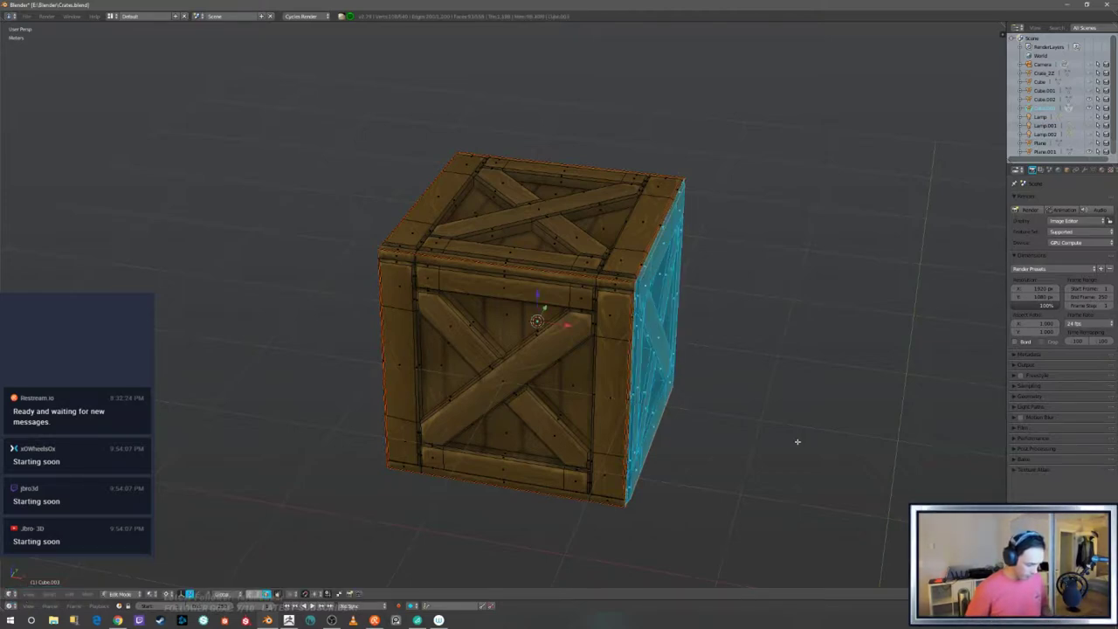
{"action": "type", "text": "y"}
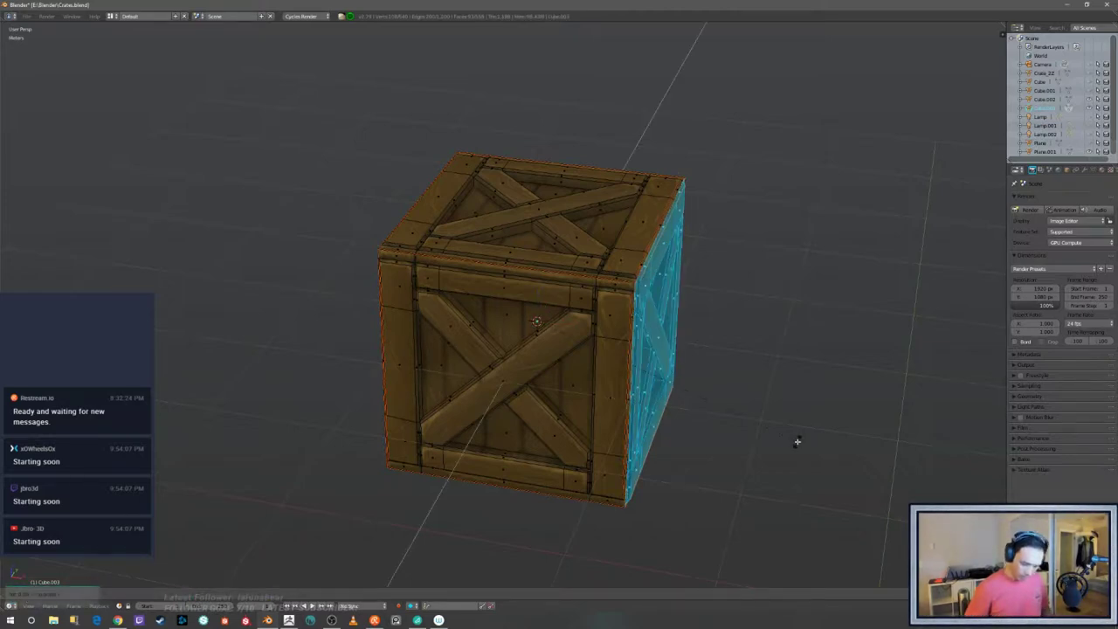
{"action": "type", "text": "180"}
{"action": "key", "text": "Return"}
{"action": "middle_click_drag", "start_coordinate": [741, 451], "coordinate": [775, 449]}
{"action": "key", "text": "a"}
{"action": "key", "text": "Tab"}
{"action": "scroll", "coordinate": [756, 449], "scroll_direction": "down", "scroll_amount": 1}
{"action": "middle_click_drag", "start_coordinate": [732, 445], "coordinate": [605, 352]}
- In Edit Mode, select the whole side facing positive X, set the pivot point to Median Point and rotate it 180° about the X axis
{"action": "key", "text": "Tab"}
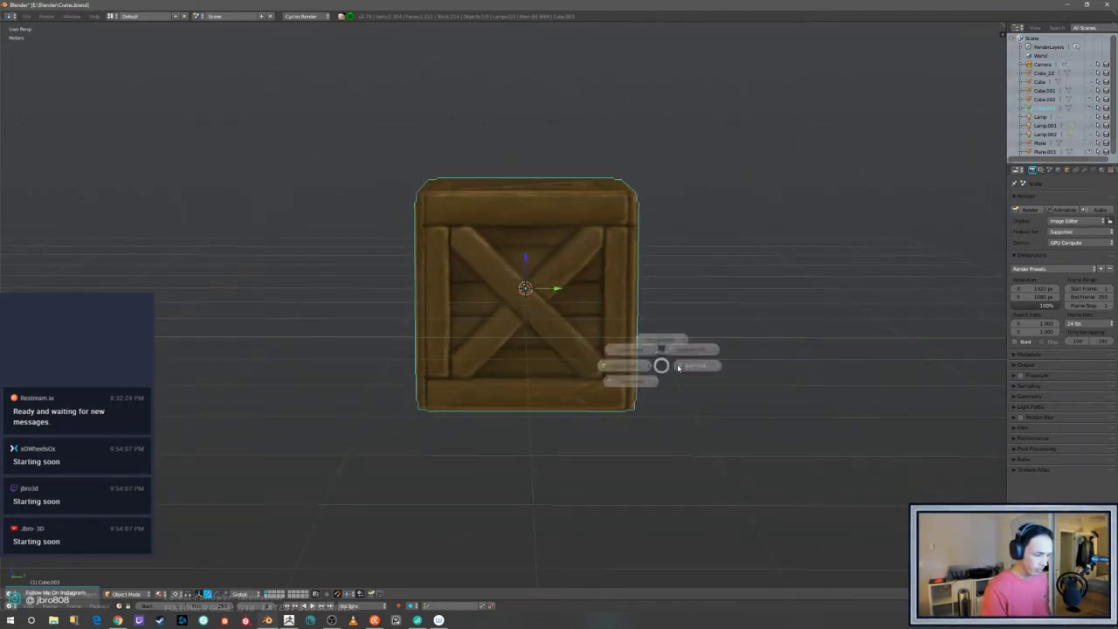
{"action": "left_click", "coordinate": [702, 364]}
{"action": "key", "text": "l"}
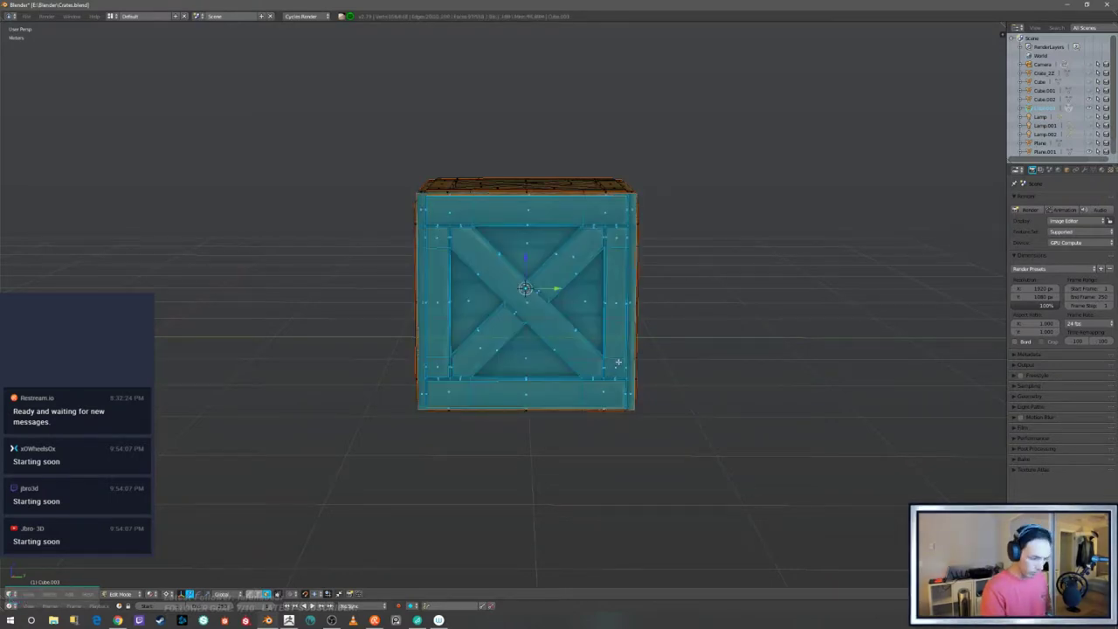
{"action": "middle_click_drag", "start_coordinate": [699, 405], "coordinate": [720, 434]}
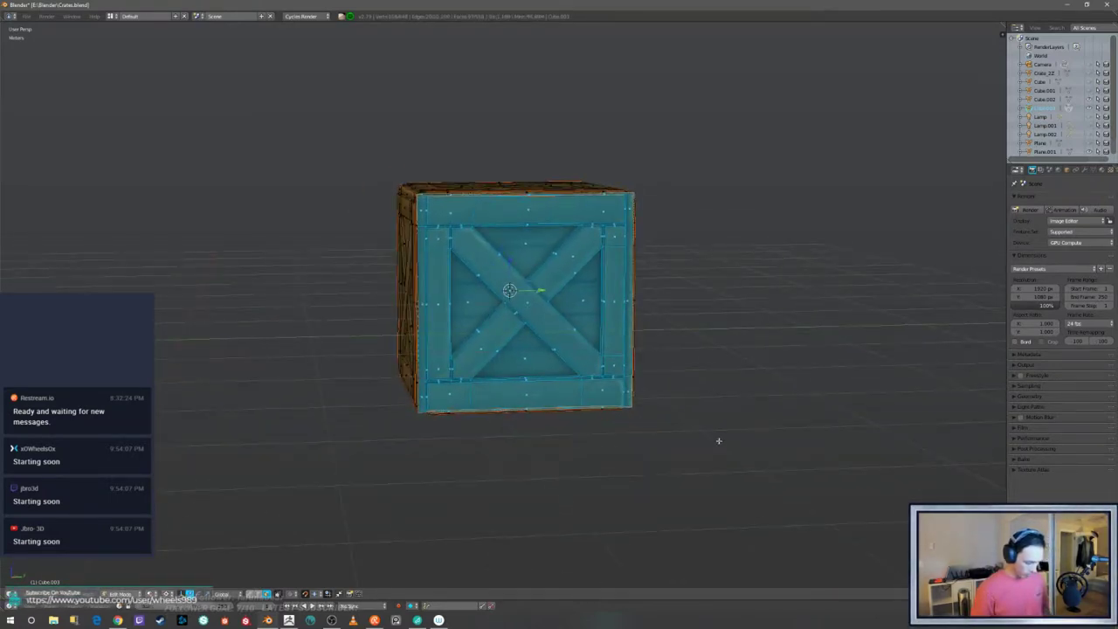
{"action": "key", "text": "r"}
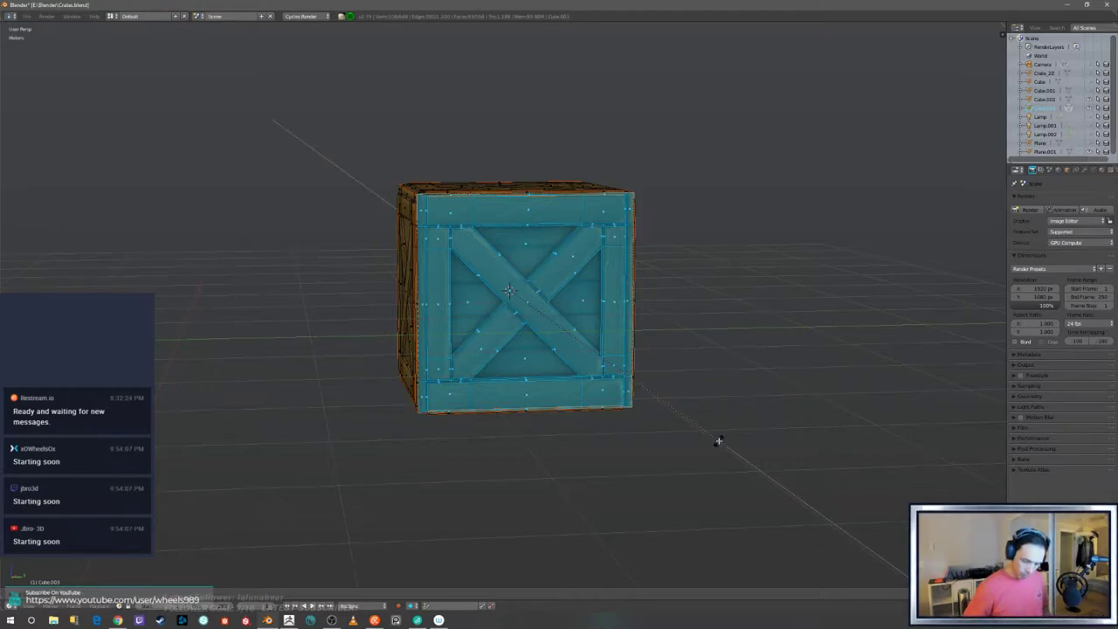
{"action": "key", "text": "Escape"}
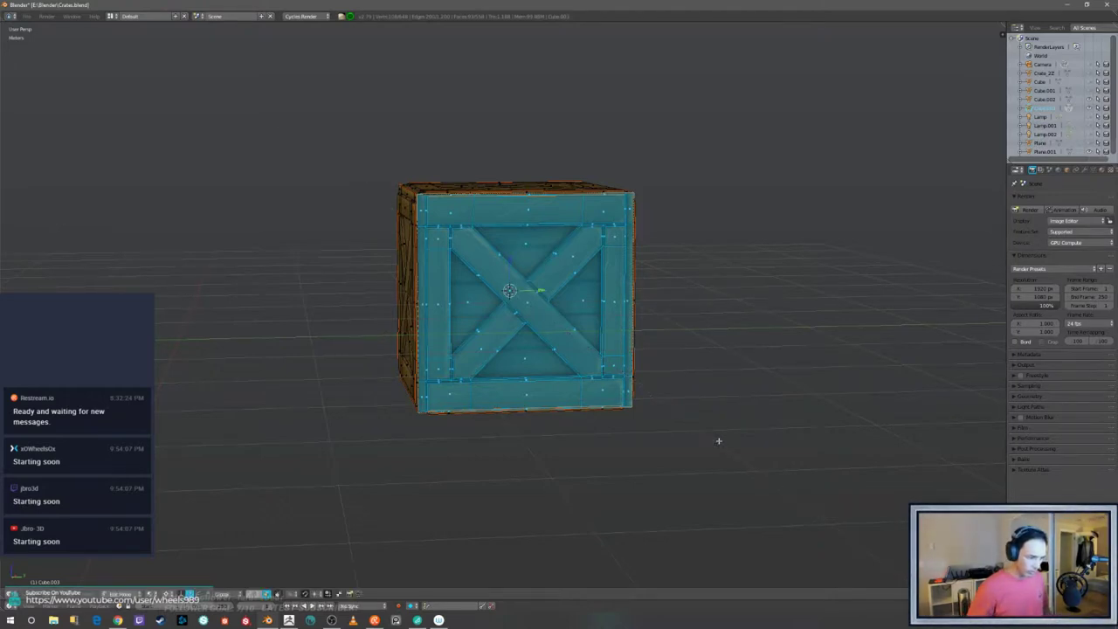
{"action": "left_click", "coordinate": [170, 594]}
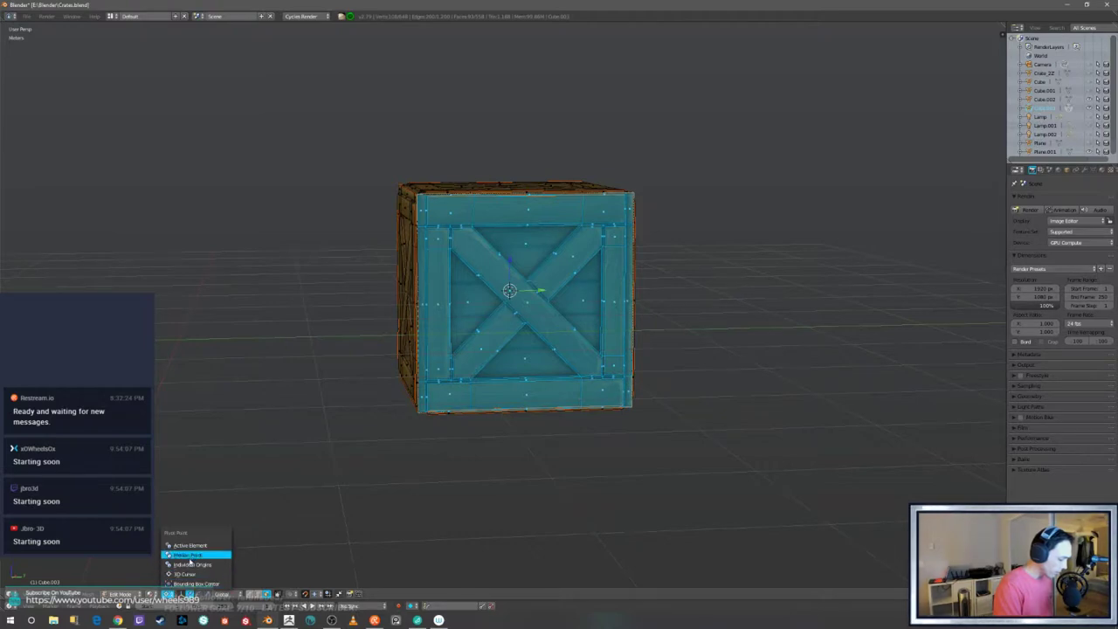
{"action": "left_click", "coordinate": [191, 556]}
{"action": "middle_click_drag", "start_coordinate": [387, 563], "coordinate": [781, 496]}
{"action": "type", "text": "rx180"}
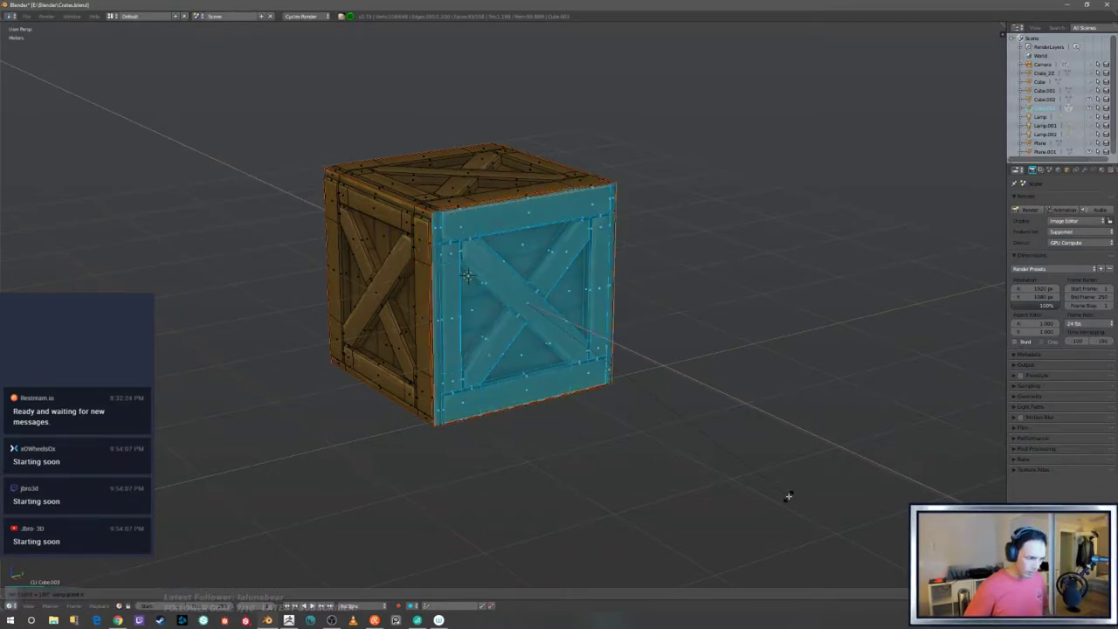
{"action": "key", "text": "Return"}
{"action": "key", "text": "Tab"}
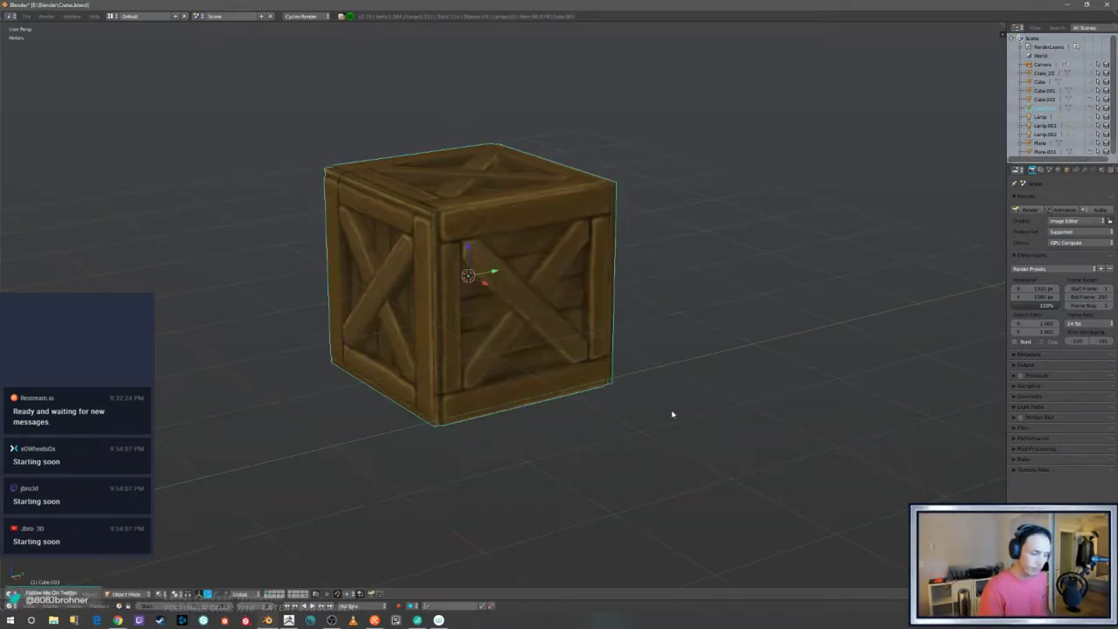
- Select the whole crate side facing negative X in Edit Mode, adjust its position along the X axis, and deselect it
{"action": "middle_click_drag", "start_coordinate": [673, 414], "coordinate": [739, 415]}
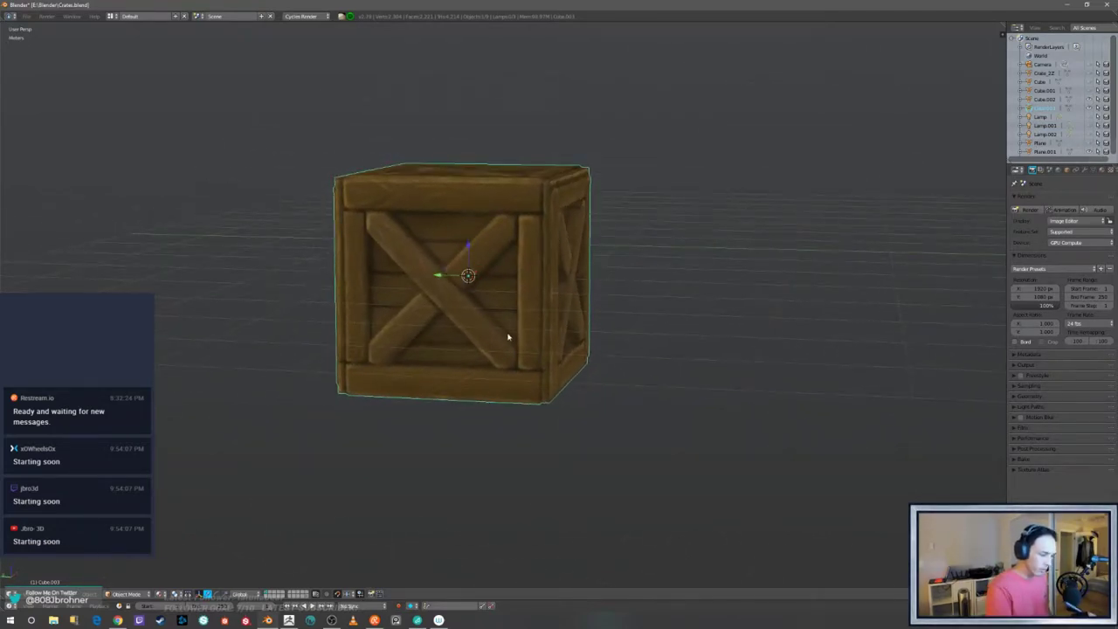
{"action": "key", "text": "Tab"}
{"action": "left_click", "coordinate": [576, 336]}
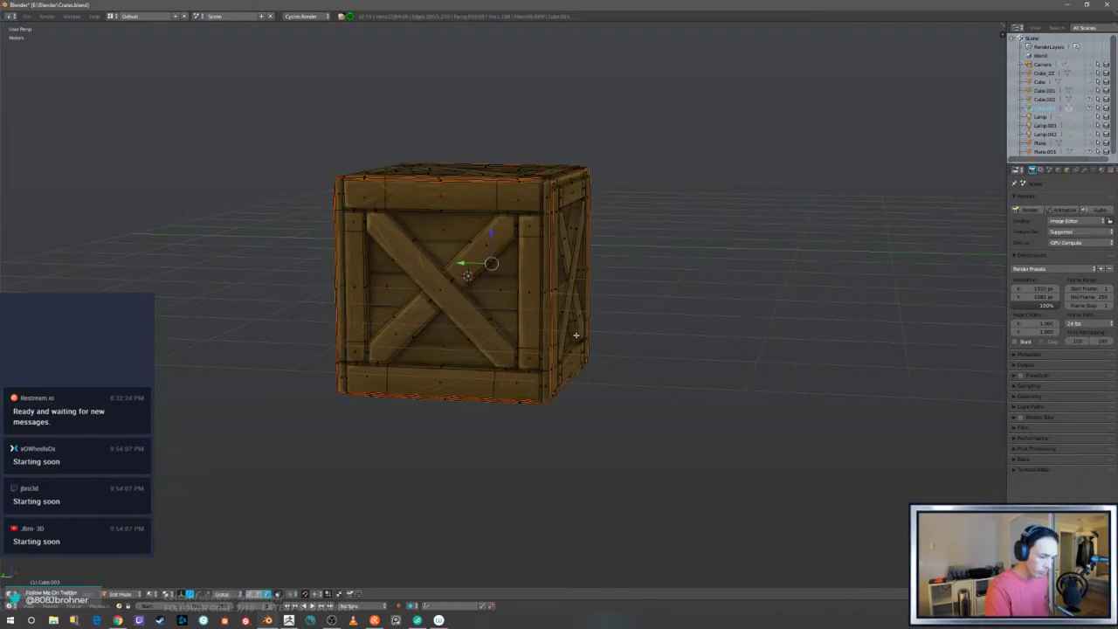
{"action": "key", "text": "l"}
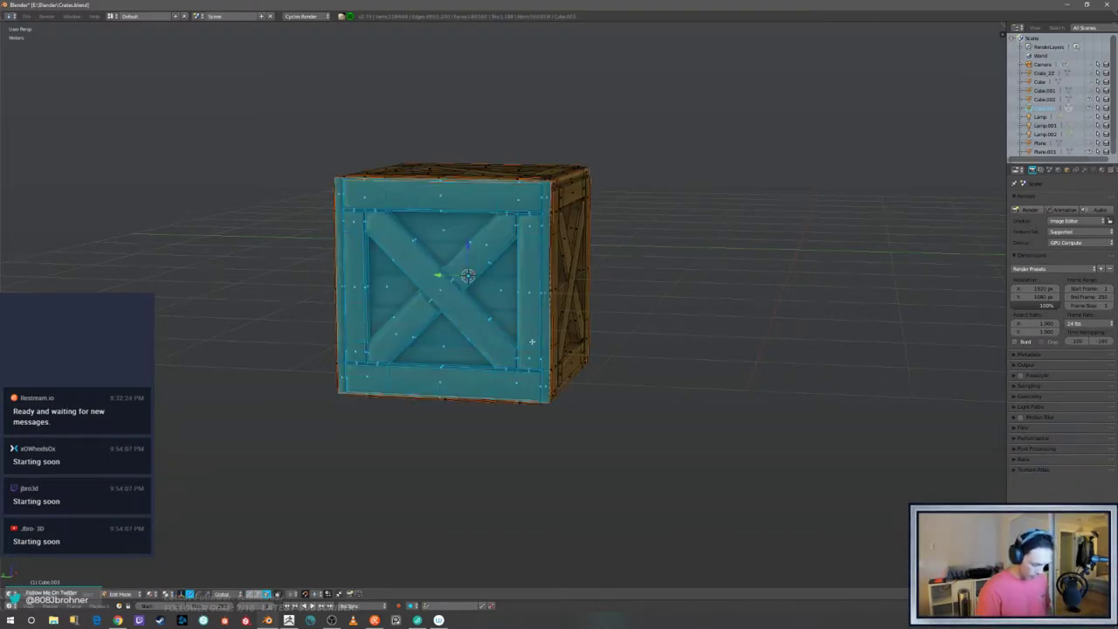
{"action": "key", "text": "g"}
{"action": "key", "text": "x"}
{"action": "left_click", "coordinate": [533, 342]}
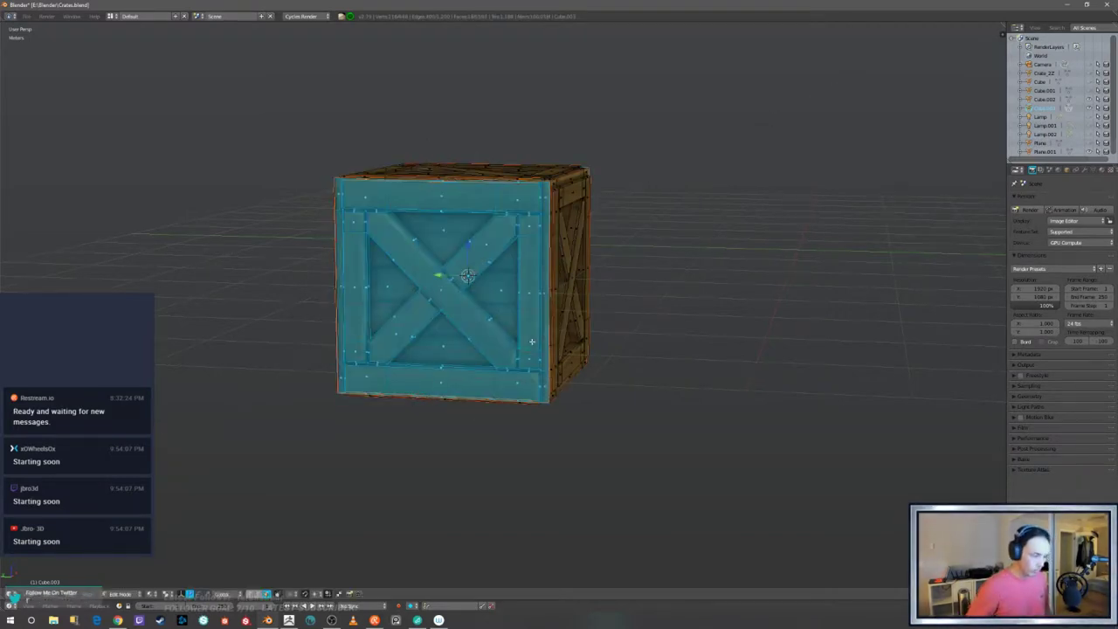
{"action": "key", "text": "a"}
{"action": "middle_click_drag", "start_coordinate": [756, 423], "coordinate": [791, 440]}
{"action": "middle_click_drag", "start_coordinate": [714, 449], "coordinate": [856, 406]}
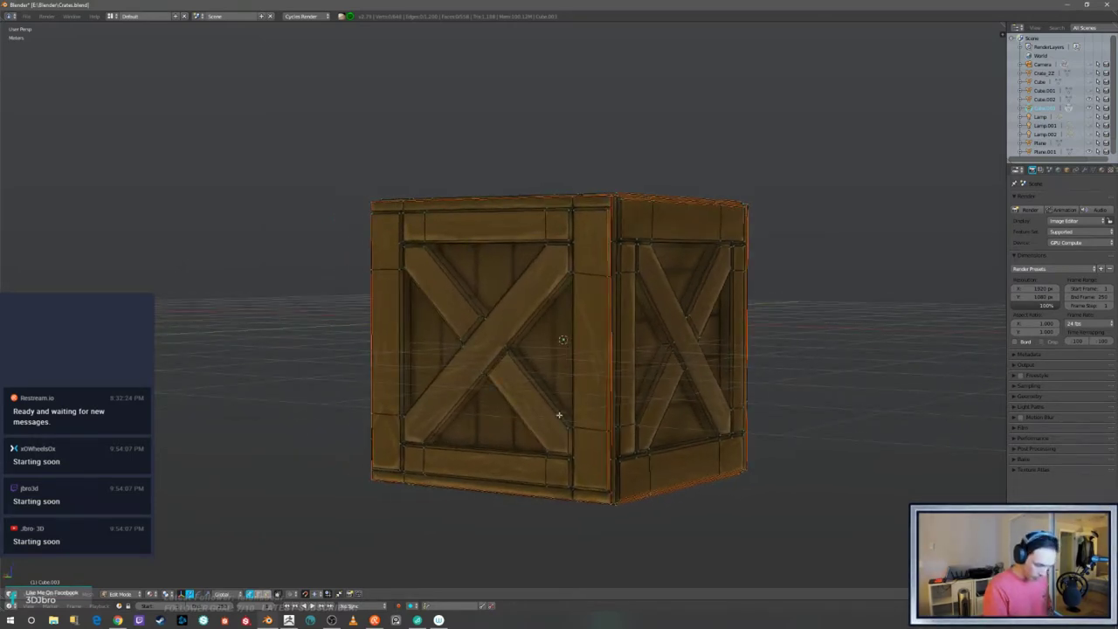
{"action": "key", "text": "l"}
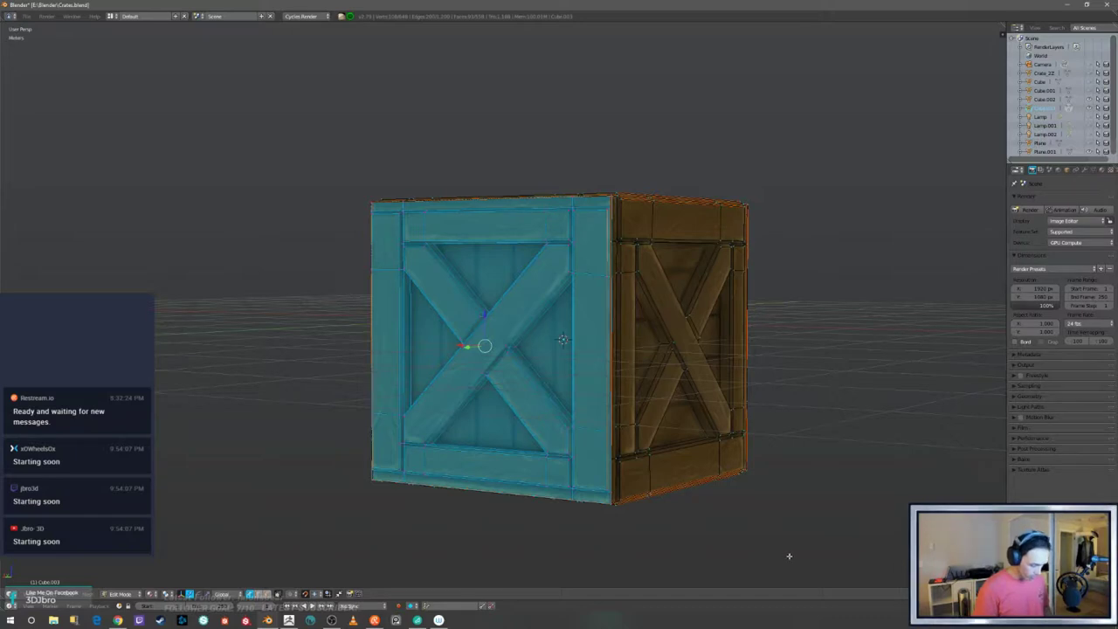
{"action": "key", "text": "r"}
{"action": "key", "text": "Escape"}
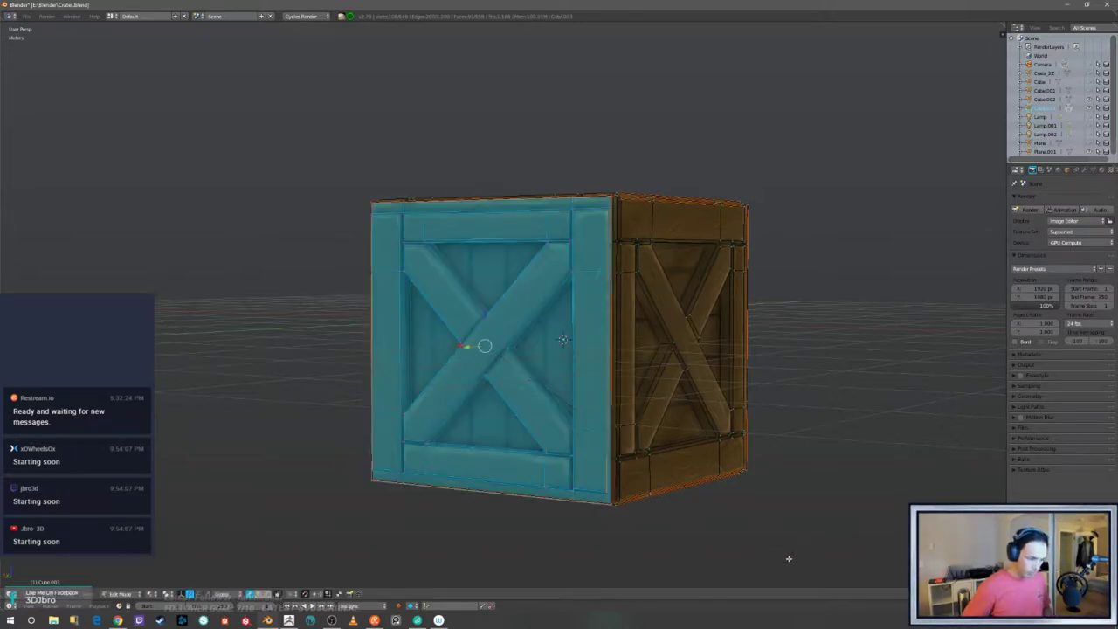
- Inspect the assembled crate in the front view and from several angles in Object Mode, checking how the sides meet at the corners
{"action": "middle_click_drag", "start_coordinate": [836, 428], "coordinate": [815, 446]}
{"action": "key", "text": "a"}
{"action": "key", "text": "KP_1"}
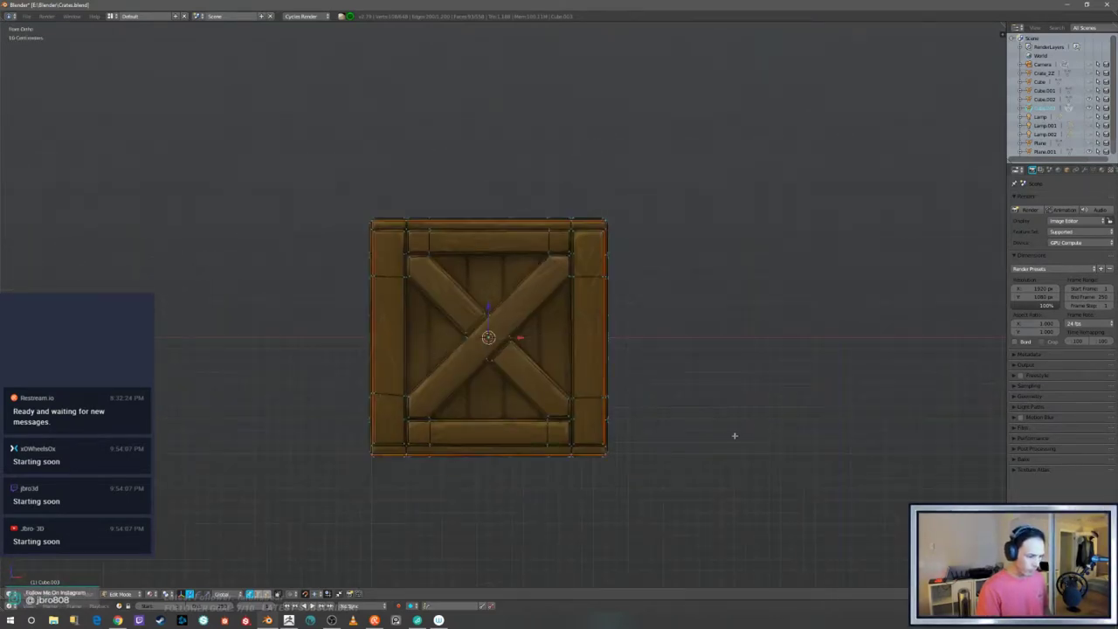
{"action": "middle_click_drag", "start_coordinate": [734, 435], "coordinate": [790, 428]}
{"action": "key", "text": "Tab"}
{"action": "scroll", "coordinate": [657, 465], "scroll_direction": "down", "scroll_amount": 2}
{"action": "scroll", "coordinate": [737, 419], "scroll_direction": "up", "scroll_amount": 2}
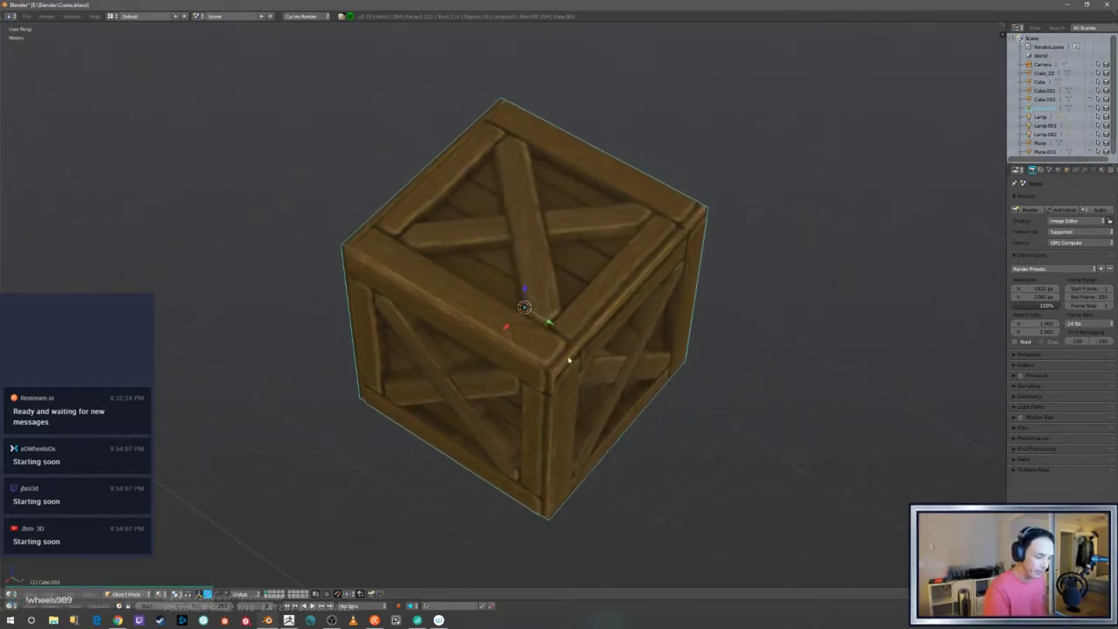
{"action": "middle_click_drag", "start_coordinate": [572, 349], "coordinate": [655, 354]}
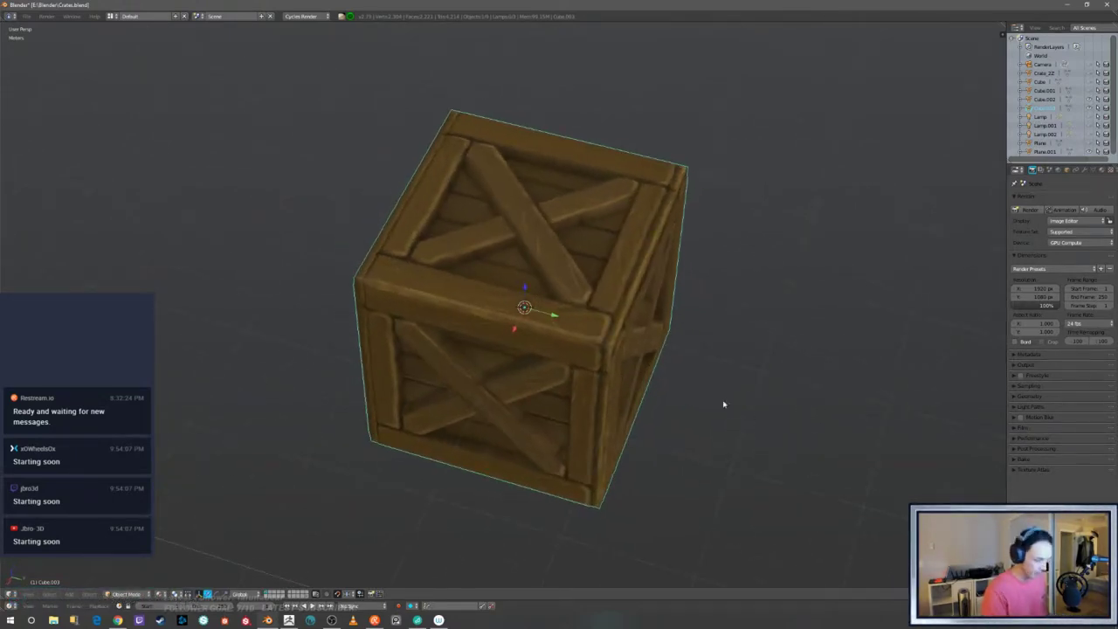
- In Edit Mode, select the narrow upper rim faces of the two sides facing positive and negative Y and delete these faces
{"action": "key", "text": "Tab"}
{"action": "left_click", "coordinate": [771, 394]}
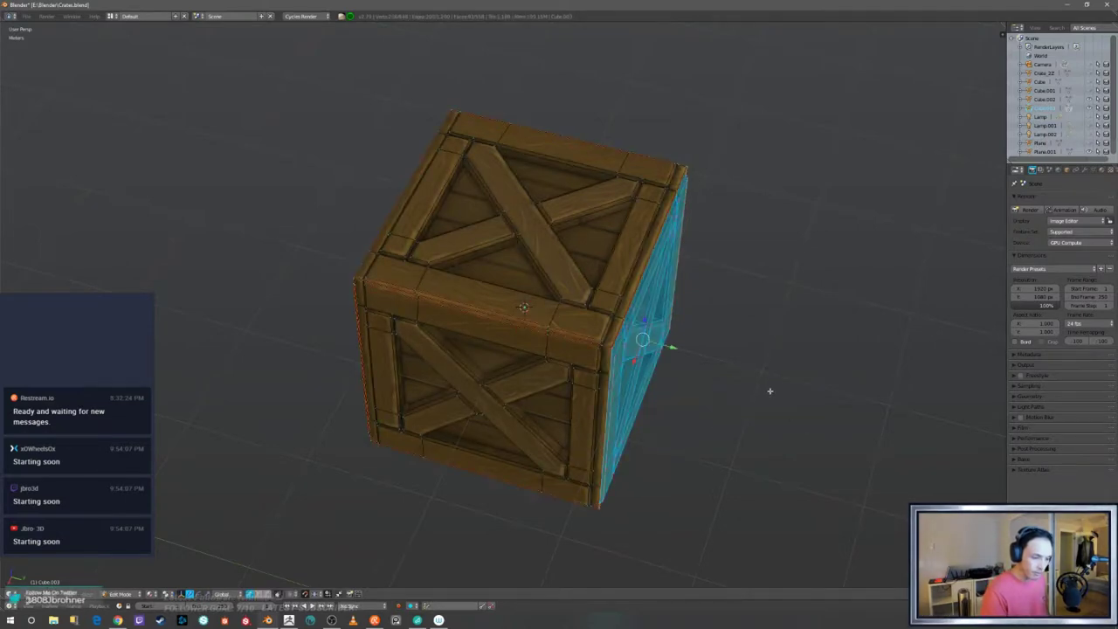
{"action": "scroll", "coordinate": [772, 393], "scroll_direction": "up", "scroll_amount": 4}
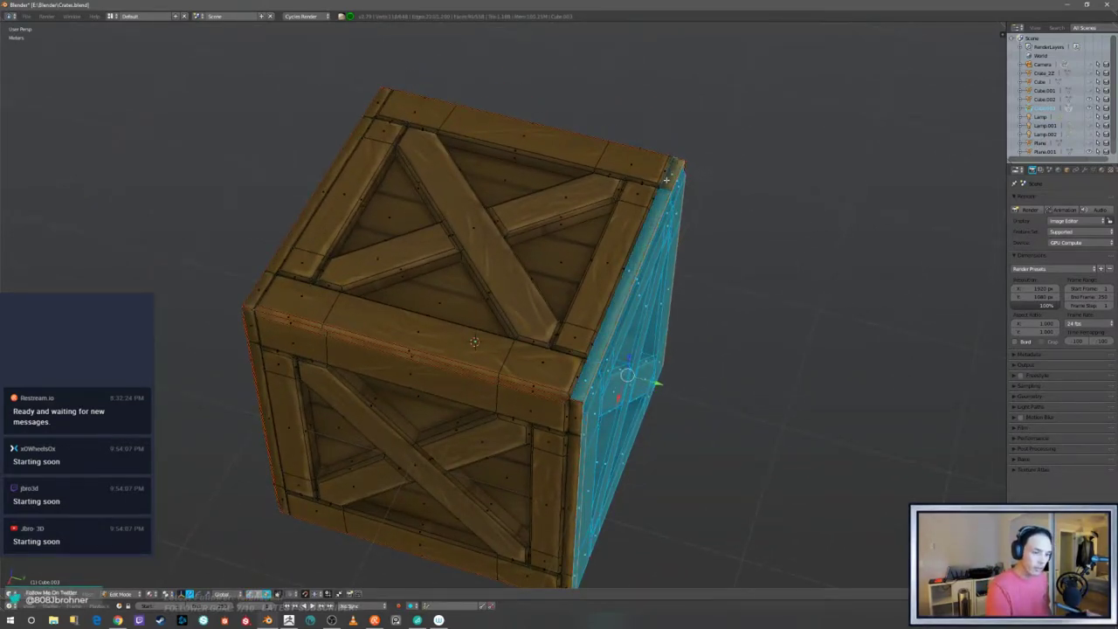
{"action": "middle_click_drag", "start_coordinate": [588, 378], "coordinate": [625, 268]}
{"action": "right_click", "coordinate": [260, 265], "text": "shift"}
{"action": "right_click", "coordinate": [288, 325], "text": "shift"}
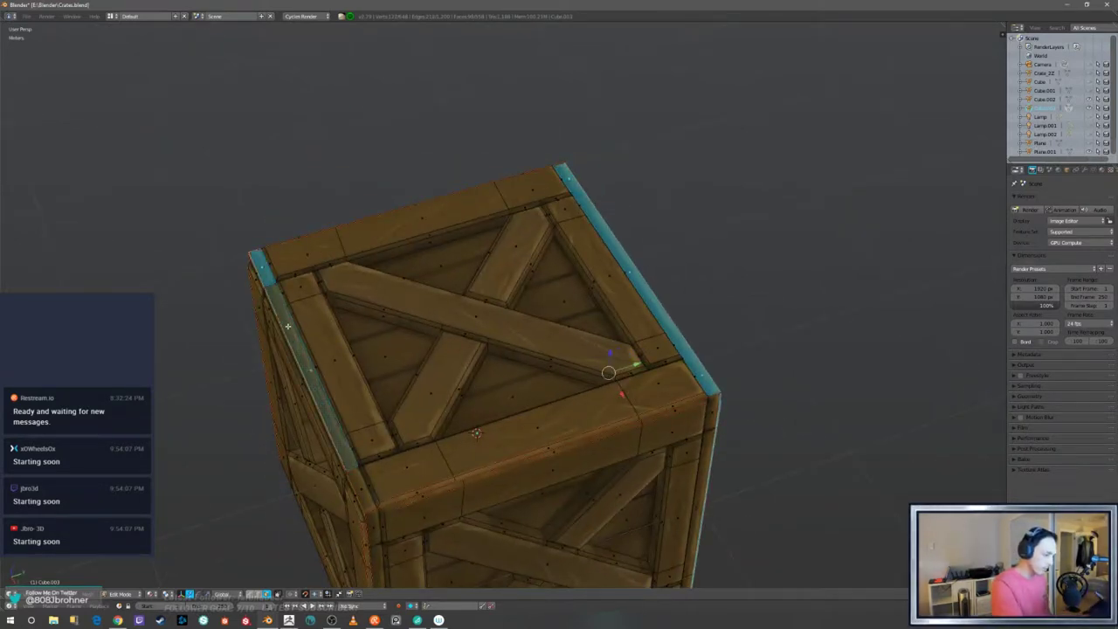
{"action": "right_click", "coordinate": [358, 482], "text": "shift"}
{"action": "key", "text": "x"}
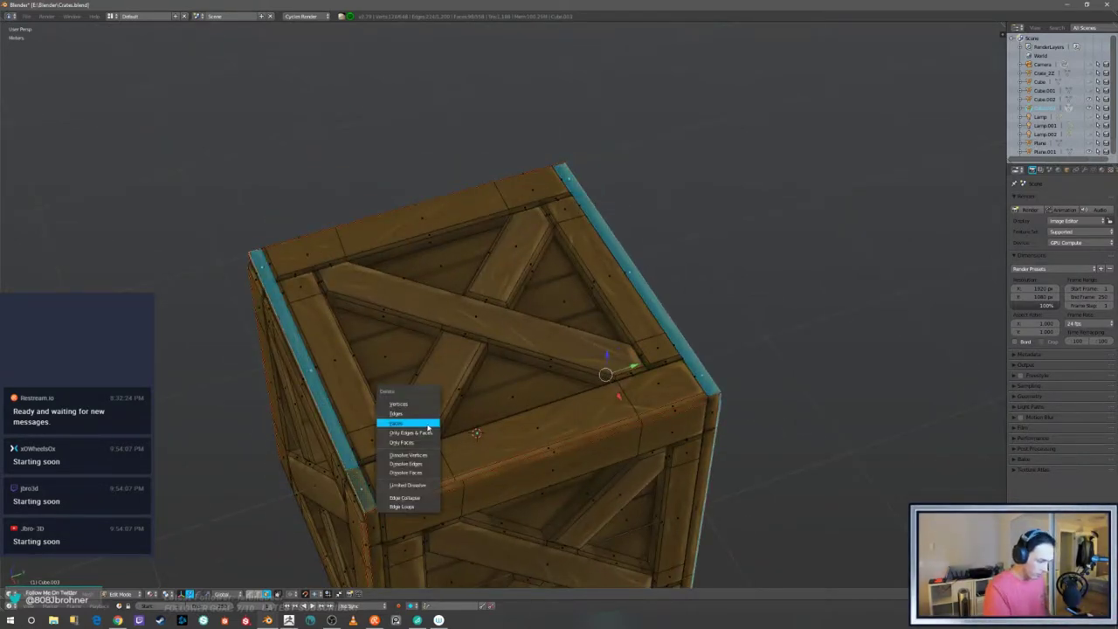
{"action": "left_click", "coordinate": [428, 423]}
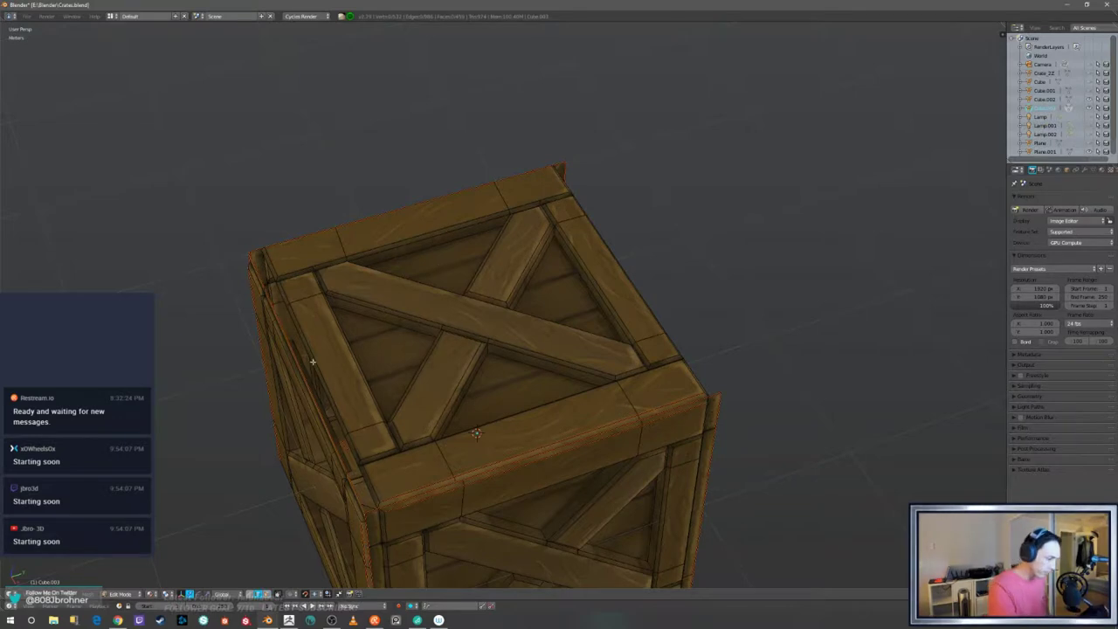
- Select the top panel's two long open edges beside the removed rim faces and scale them outward along Y to the crate's outer faces
{"action": "right_click", "coordinate": [288, 305], "text": "alt"}
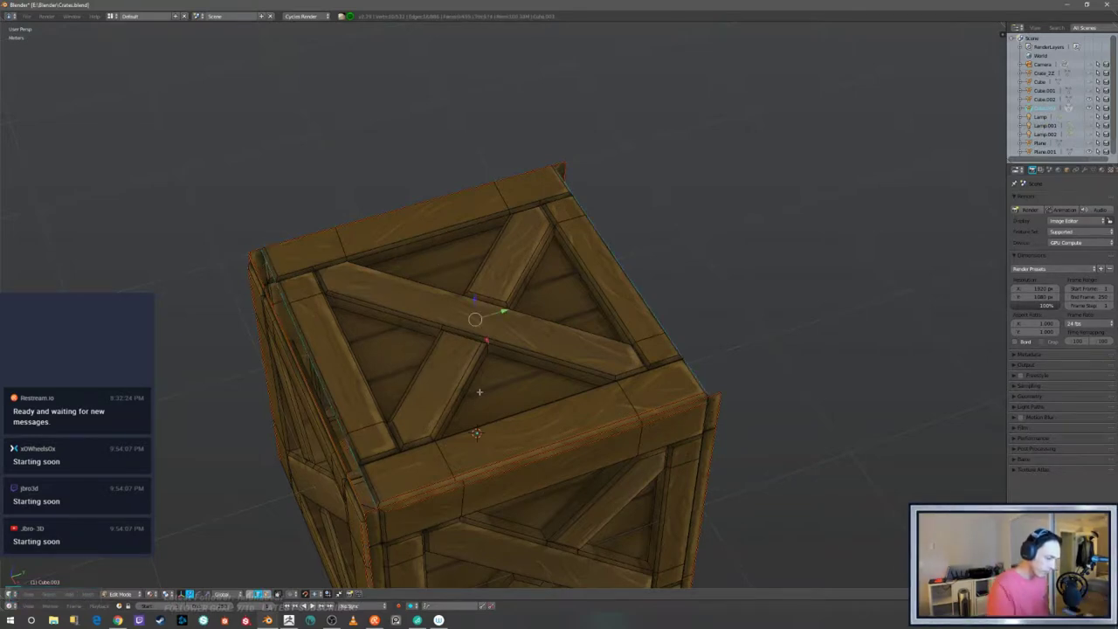
{"action": "middle_click_drag", "start_coordinate": [480, 393], "coordinate": [732, 377]}
{"action": "key", "text": "q"}
{"action": "left_click", "coordinate": [771, 393]}
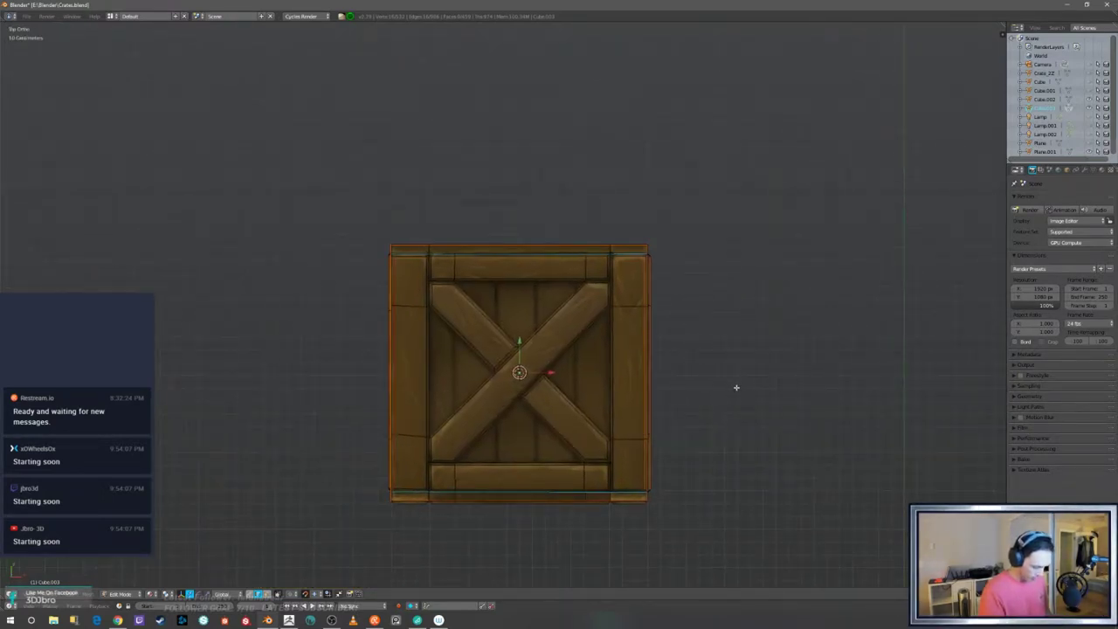
{"action": "key", "text": "s"}
{"action": "key", "text": "y"}
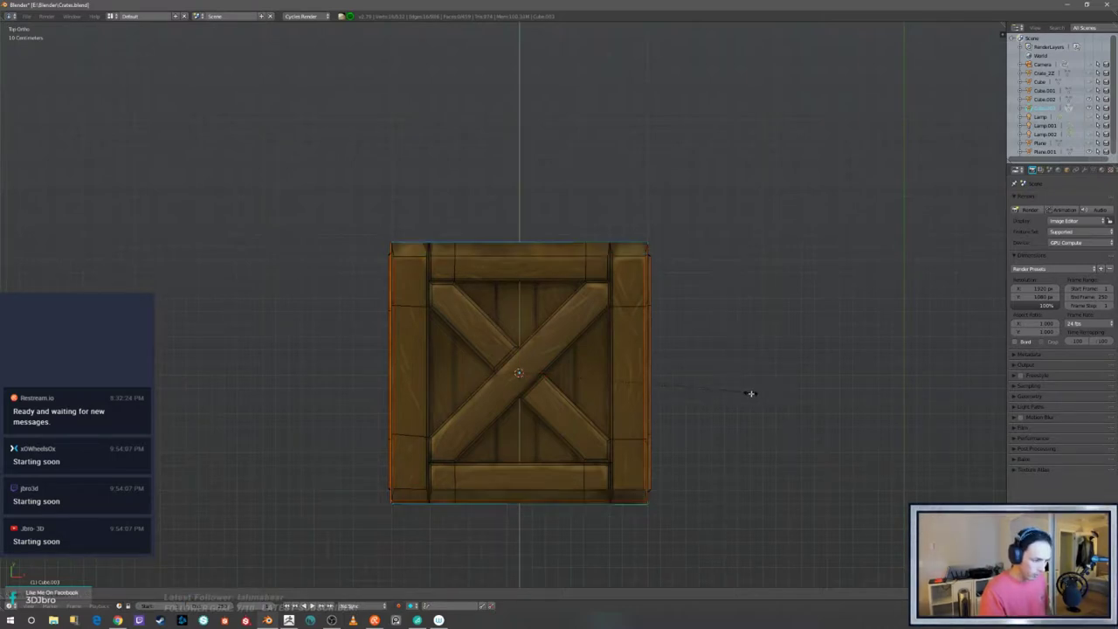
{"action": "left_click", "coordinate": [750, 394]}
- Examine how the widened top edges line up with the crate's corners, in perspective and in the wireframe top view
{"action": "middle_click_drag", "start_coordinate": [749, 394], "coordinate": [739, 324]}
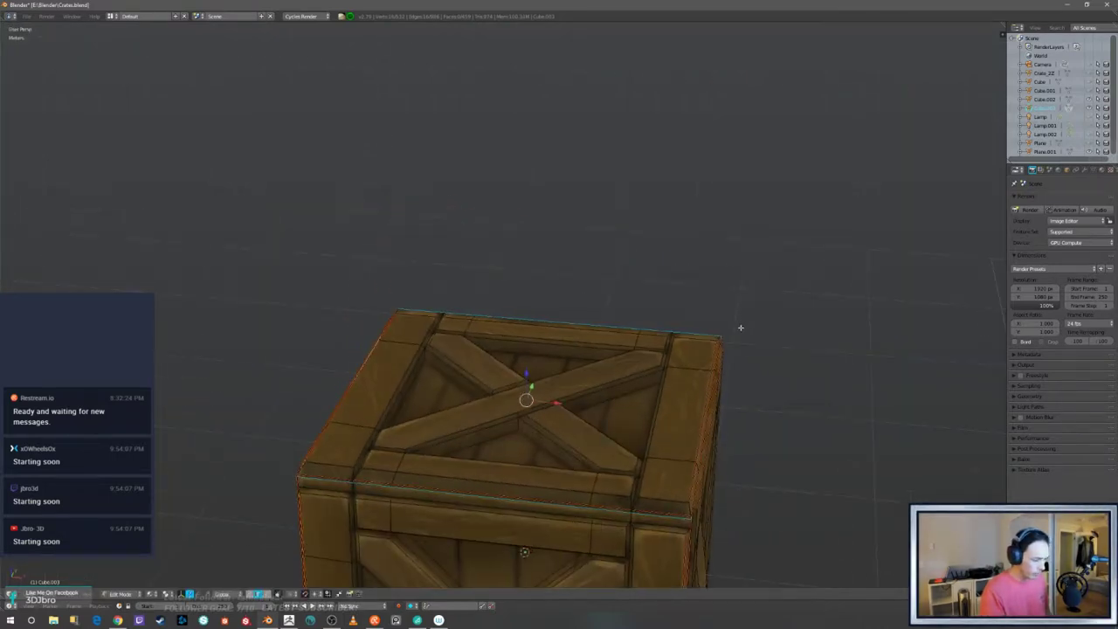
{"action": "middle_click_drag", "start_coordinate": [766, 394], "coordinate": [766, 274]}
{"action": "scroll", "coordinate": [781, 345], "scroll_direction": "down", "scroll_amount": 2}
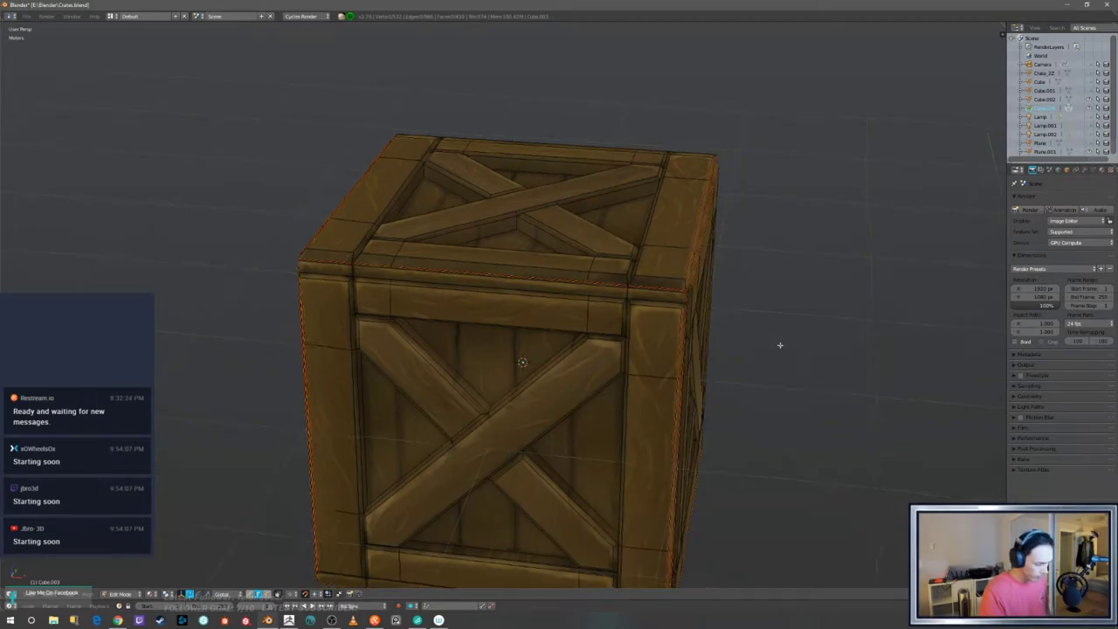
{"action": "middle_click_drag", "start_coordinate": [770, 385], "coordinate": [906, 304], "text": "ctrl"}
{"action": "key", "text": "ctrl+z"}
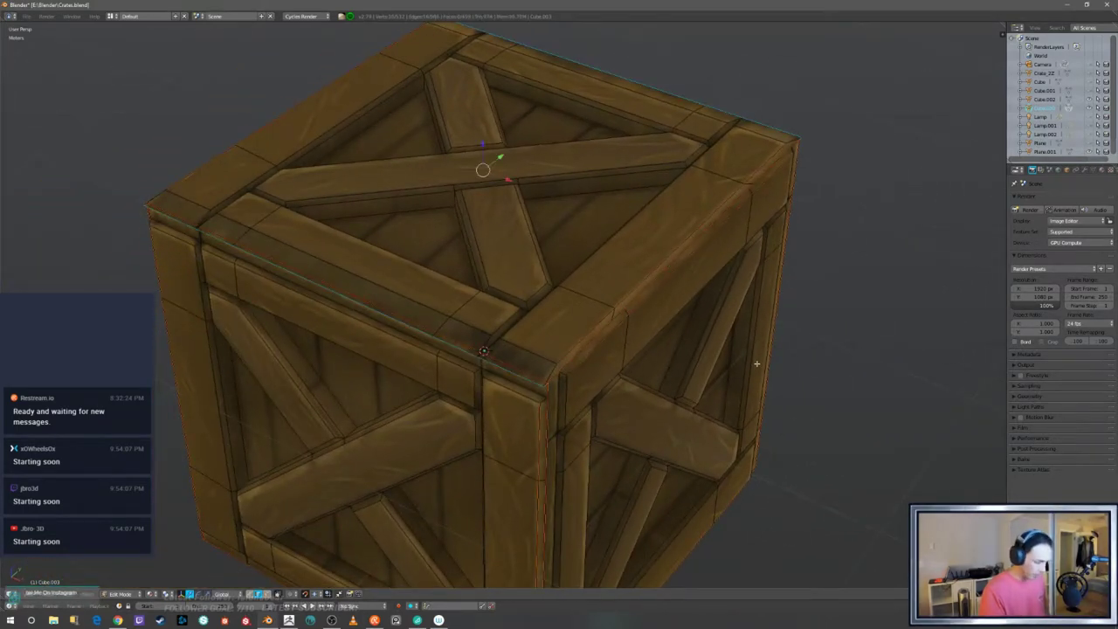
{"action": "key", "text": "z"}
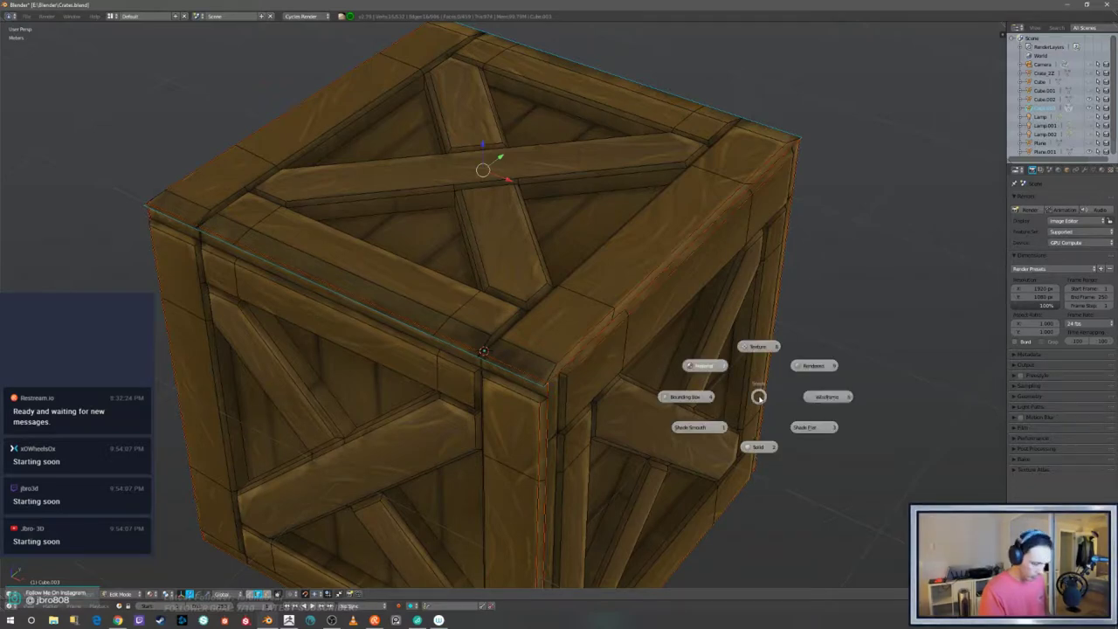
{"action": "left_click", "coordinate": [826, 398]}
{"action": "key", "text": "q"}
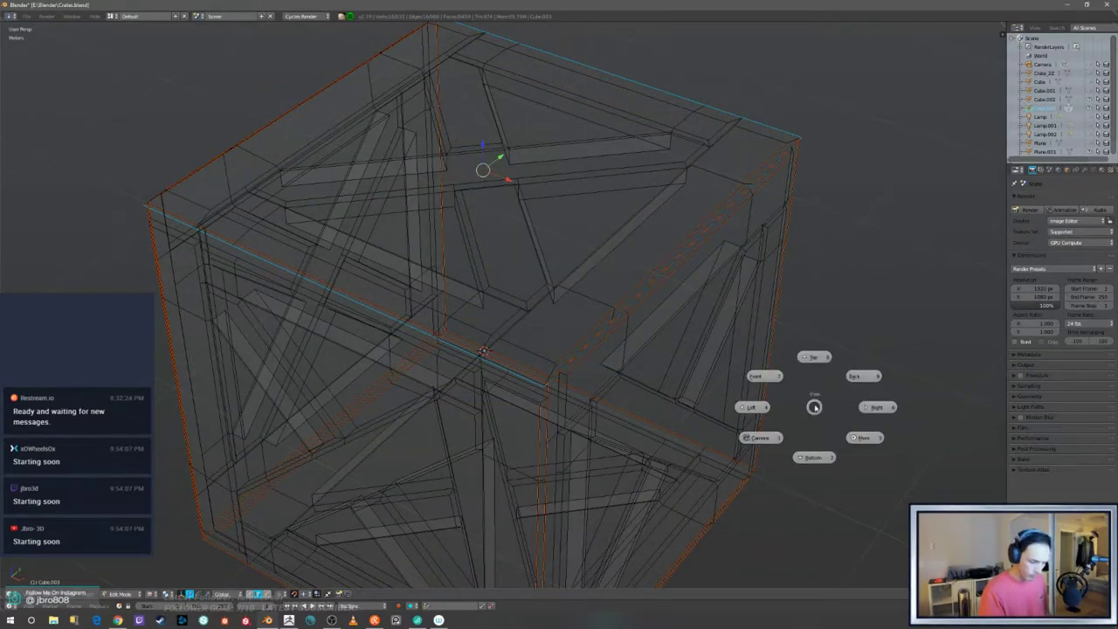
{"action": "left_click", "coordinate": [812, 357]}
{"action": "scroll", "coordinate": [769, 391], "scroll_direction": "up", "scroll_amount": 5}
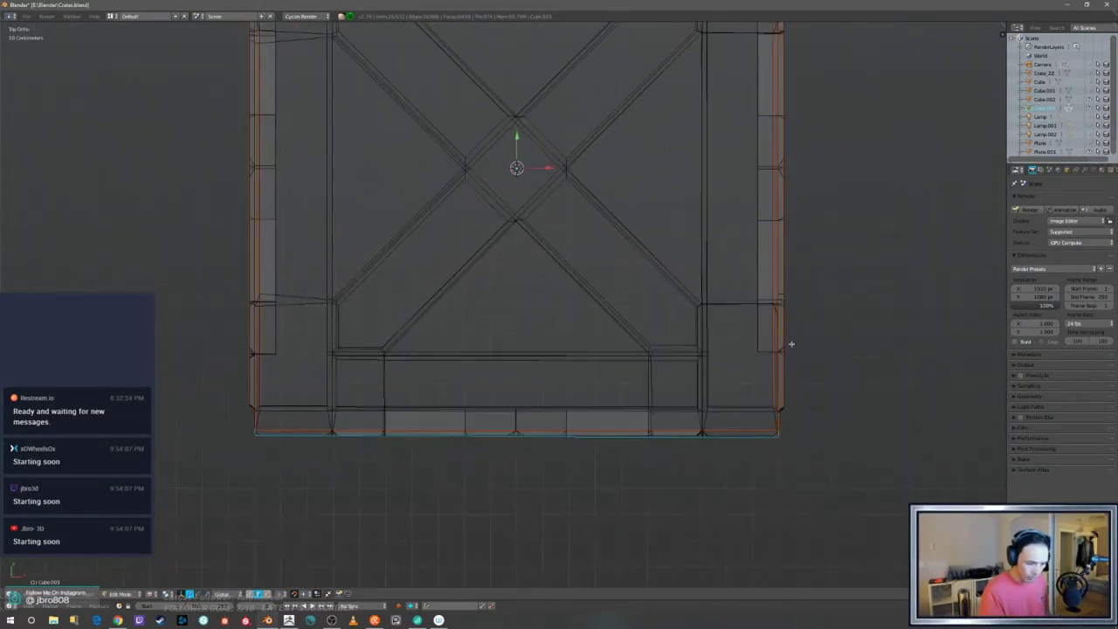
{"action": "middle_click_drag", "start_coordinate": [862, 357], "coordinate": [756, 247], "text": "shift"}
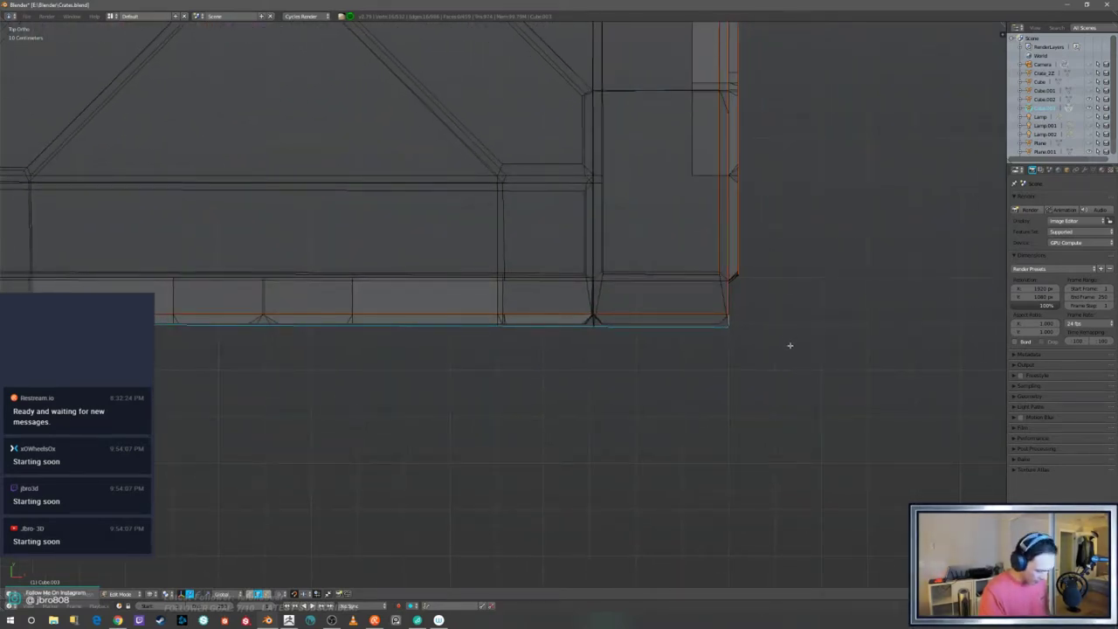
{"action": "scroll", "coordinate": [808, 363], "scroll_direction": "up", "scroll_amount": 2}
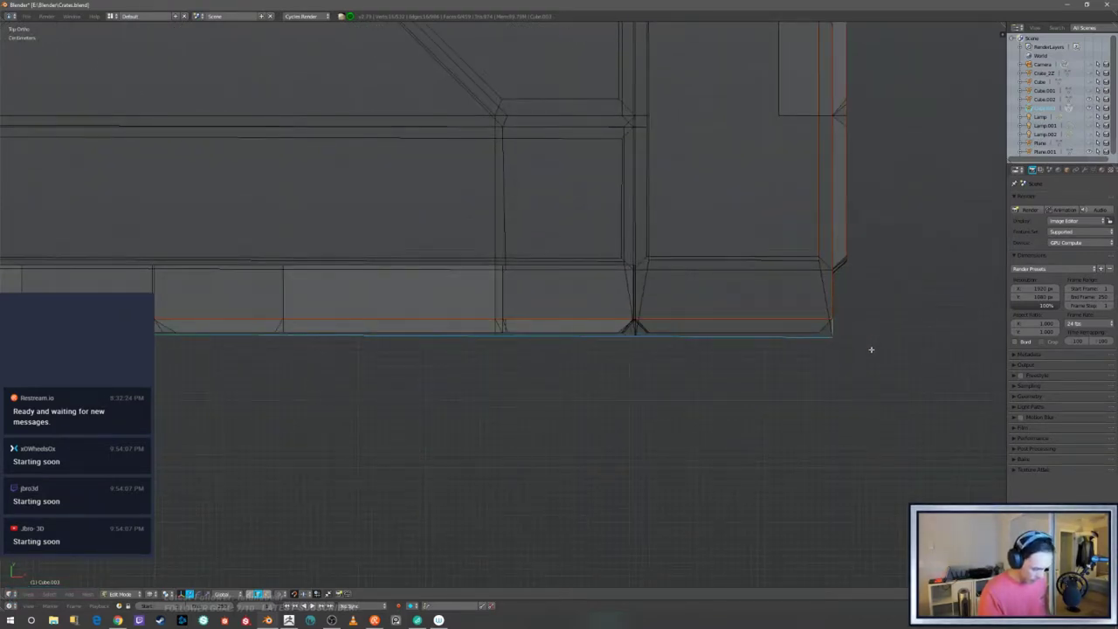
- Clear the selection and select only the top panel's outer edge loop on the negative Y side, checking it in solid shading
{"action": "key", "text": "a"}
{"action": "right_click", "coordinate": [798, 338], "text": "alt"}
{"action": "key", "text": "a"}
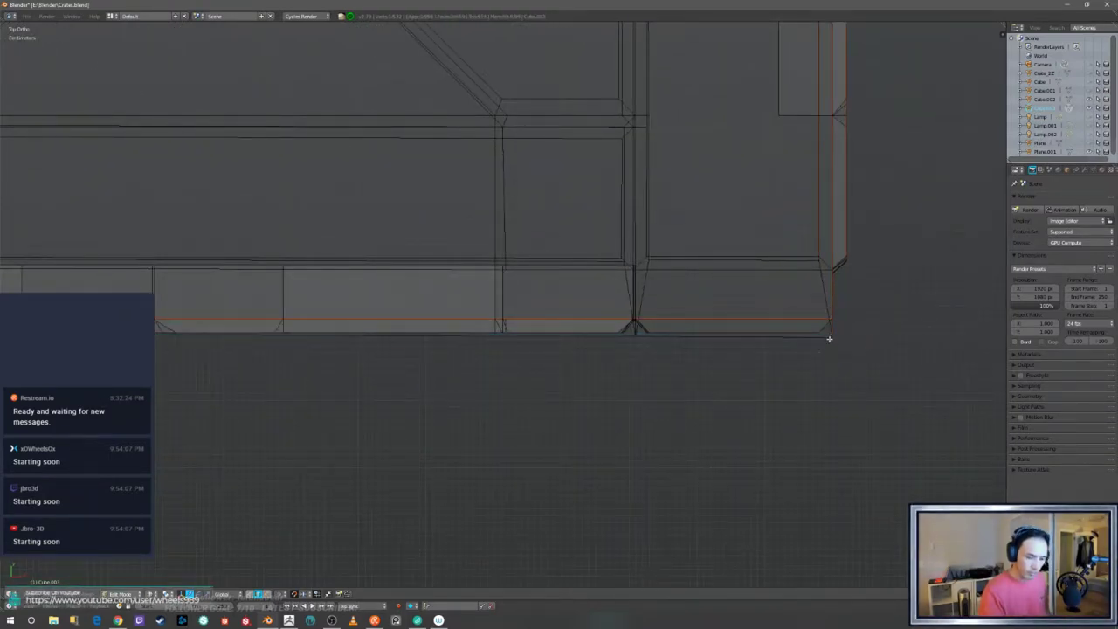
{"action": "right_click", "coordinate": [458, 337], "text": "alt+shift"}
{"action": "middle_click_drag", "start_coordinate": [432, 362], "coordinate": [436, 397], "text": "ctrl"}
{"action": "middle_click_drag", "start_coordinate": [436, 396], "coordinate": [850, 424], "text": "shift"}
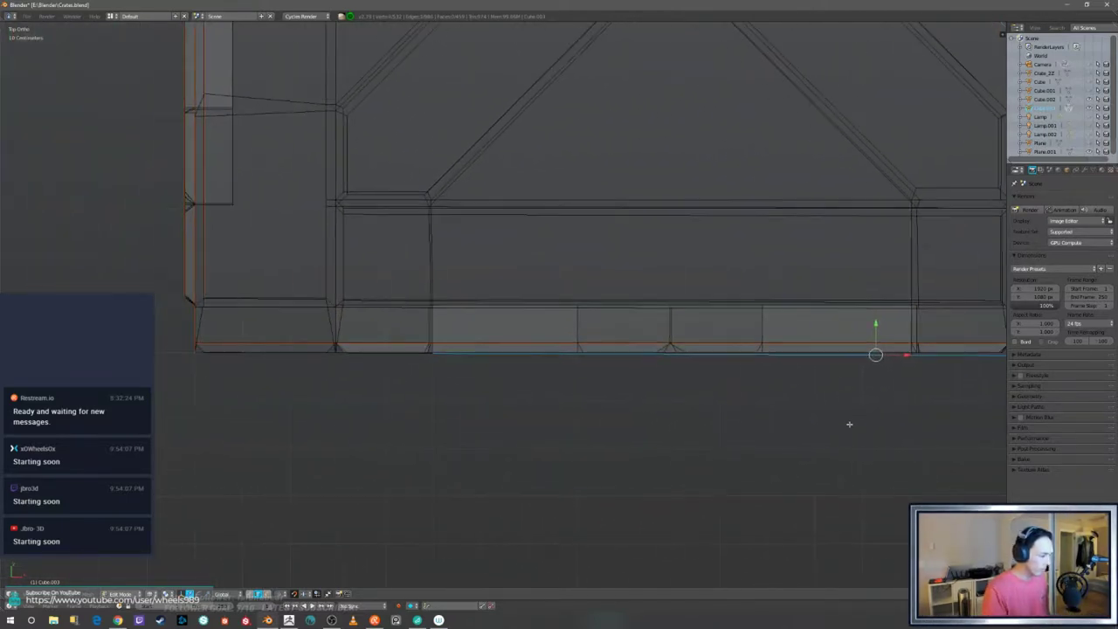
{"action": "middle_click_drag", "start_coordinate": [522, 424], "coordinate": [595, 444], "text": "shift"}
{"action": "mouse_move", "coordinate": [528, 396]}
{"action": "middle_mouse_down"}
{"action": "mouse_move", "coordinate": [527, 370]}
{"action": "mouse_move", "coordinate": [523, 453]}
{"action": "mouse_move", "coordinate": [536, 397]}
{"action": "middle_mouse_up"}
{"action": "key", "text": "z"}
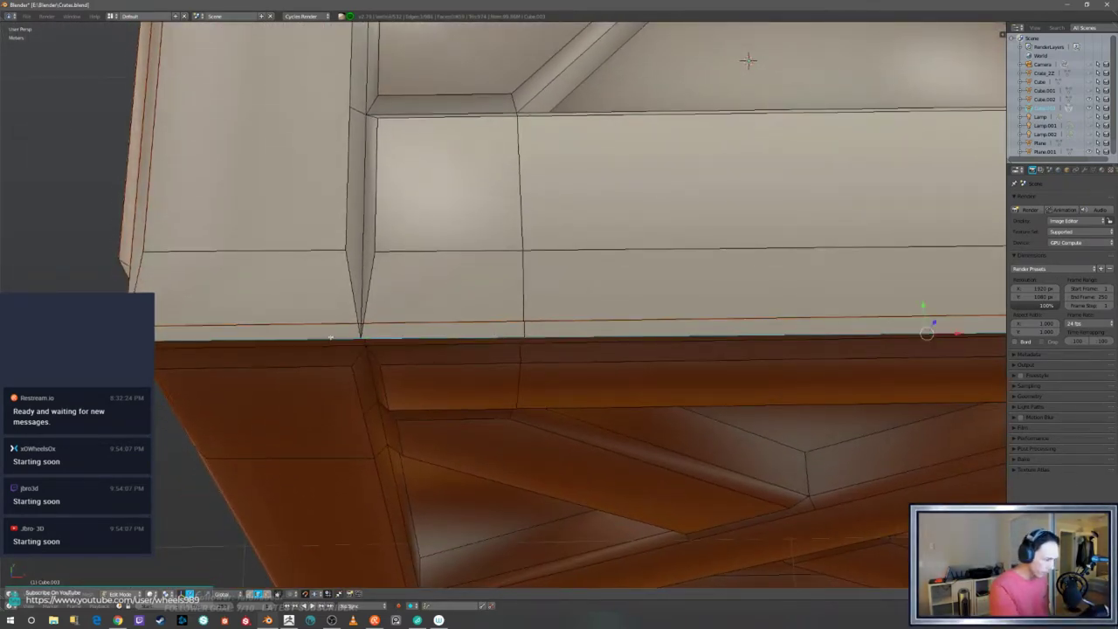
{"action": "key", "text": "KP_7"}
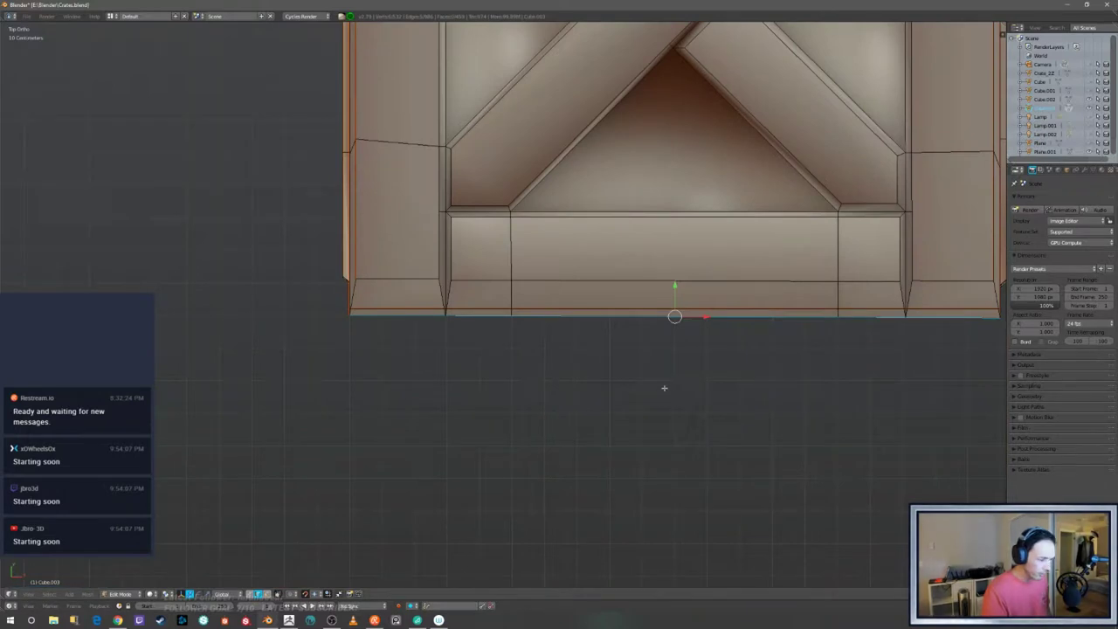
- In the wireframe top view, move the selected negative Y edge loop slightly along Y to line up with the side's outer face
{"action": "key", "text": "z"}
{"action": "middle_click_drag", "start_coordinate": [701, 399], "coordinate": [392, 391], "text": "ctrl"}
{"action": "scroll", "coordinate": [806, 452], "scroll_direction": "up", "scroll_amount": 3}
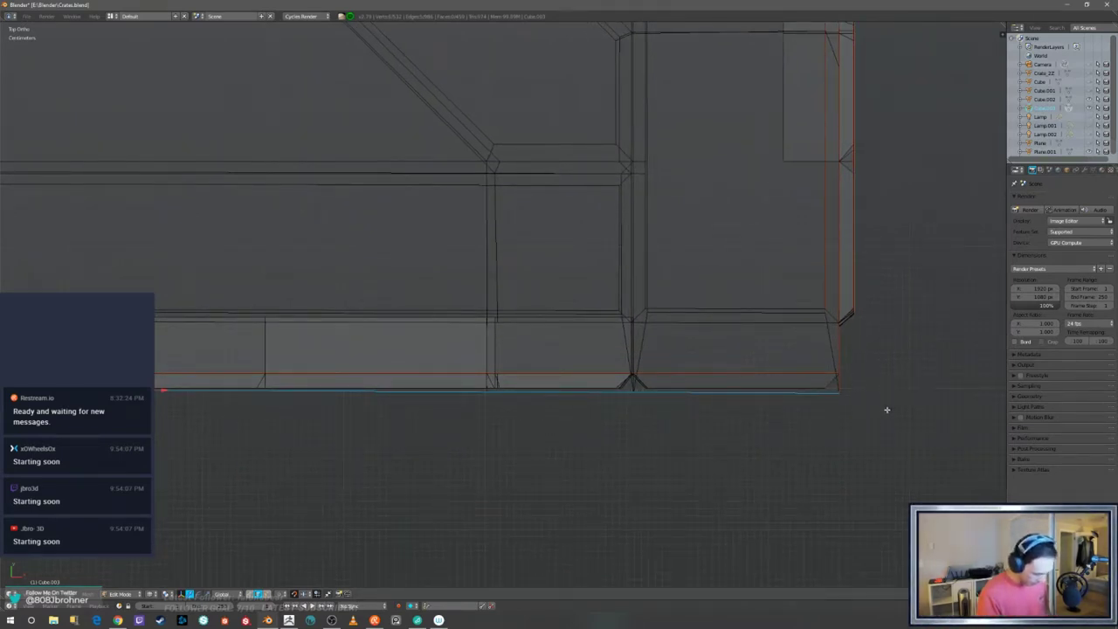
{"action": "key", "text": "g"}
{"action": "key", "text": "y"}
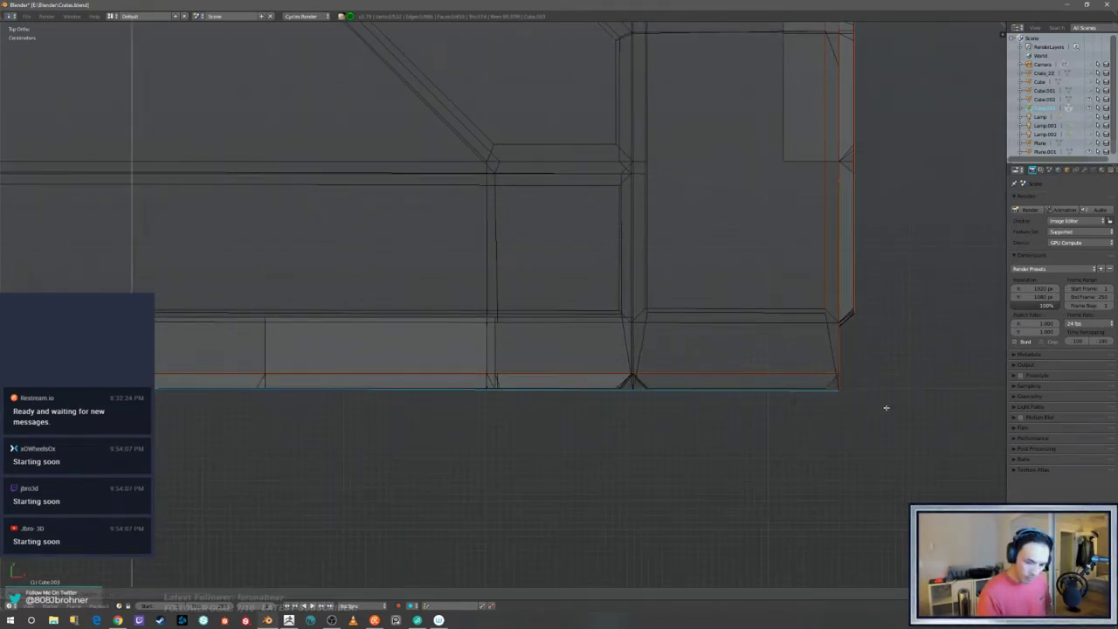
{"action": "left_click", "coordinate": [885, 406]}
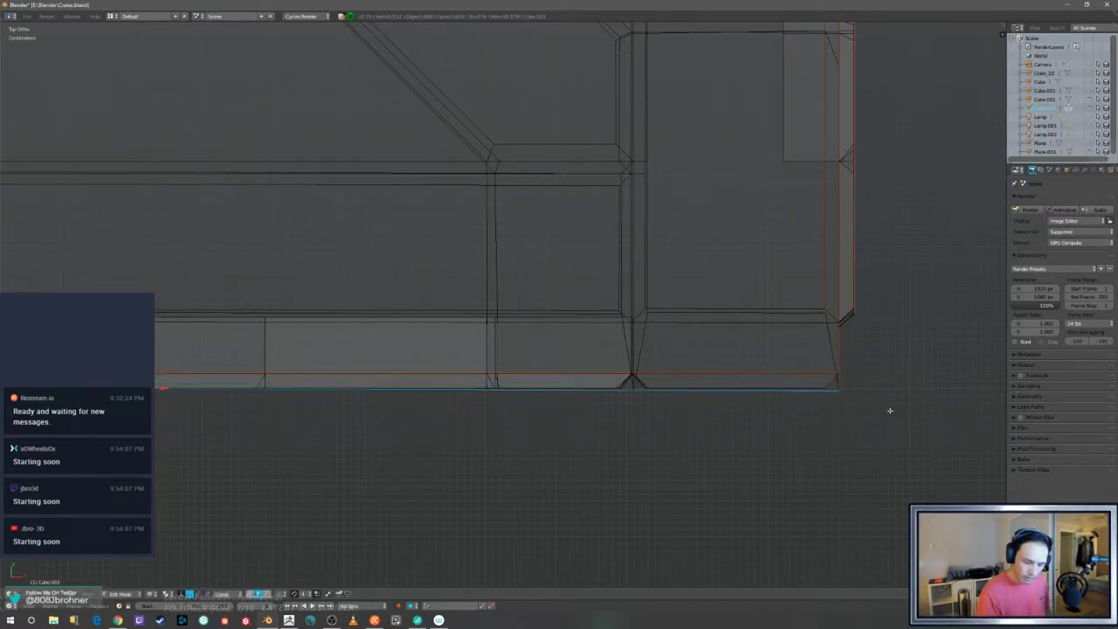
- Flatten the negative Y edge loop by scaling it to 0 along the Y axis, and deselect it
{"action": "middle_click_drag", "start_coordinate": [889, 410], "coordinate": [734, 407], "text": "shift"}
{"action": "middle_click_drag", "start_coordinate": [794, 408], "coordinate": [796, 315], "text": "ctrl"}
{"action": "middle_click_drag", "start_coordinate": [882, 380], "coordinate": [661, 321], "text": "shift"}
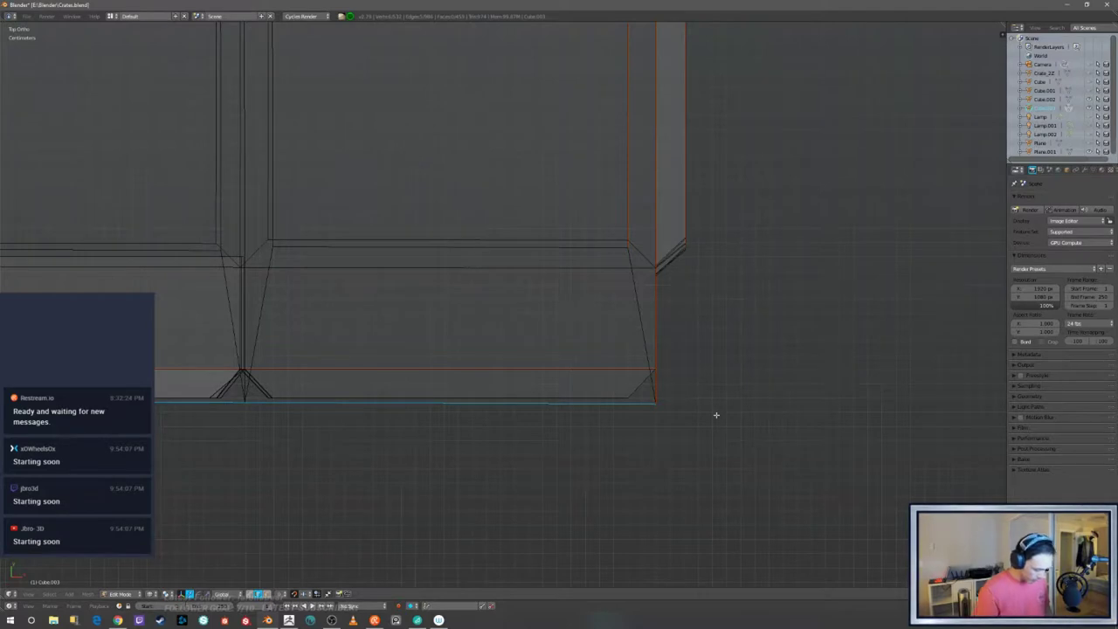
{"action": "key", "text": "s"}
{"action": "key", "text": "y"}
{"action": "key", "text": "0"}
{"action": "key", "text": "Return"}
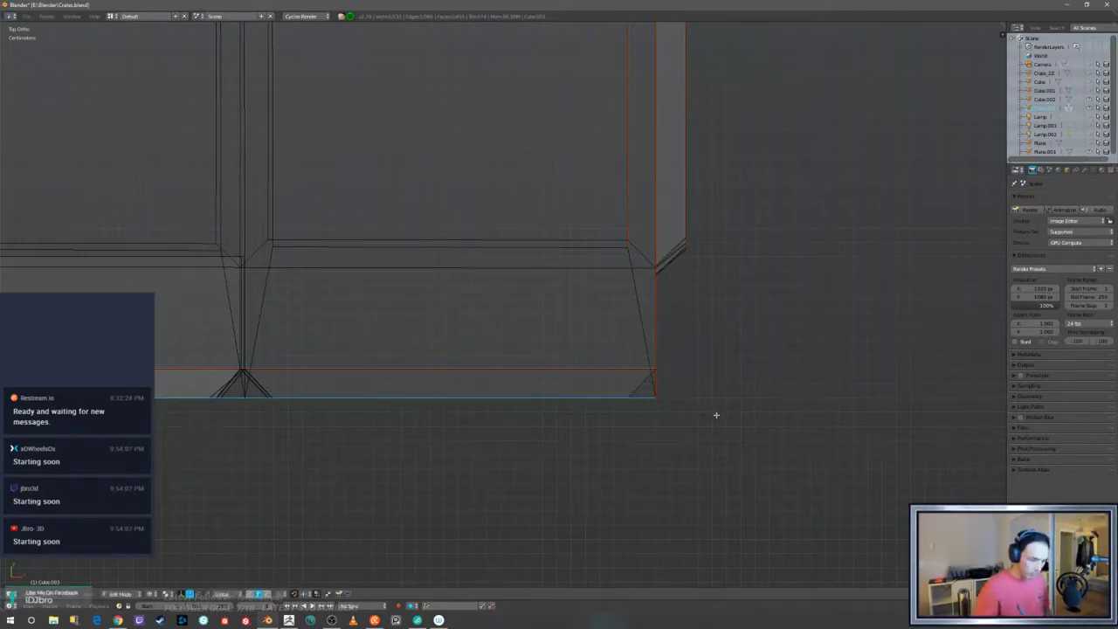
{"action": "scroll", "coordinate": [716, 415], "scroll_direction": "down", "scroll_amount": 5}
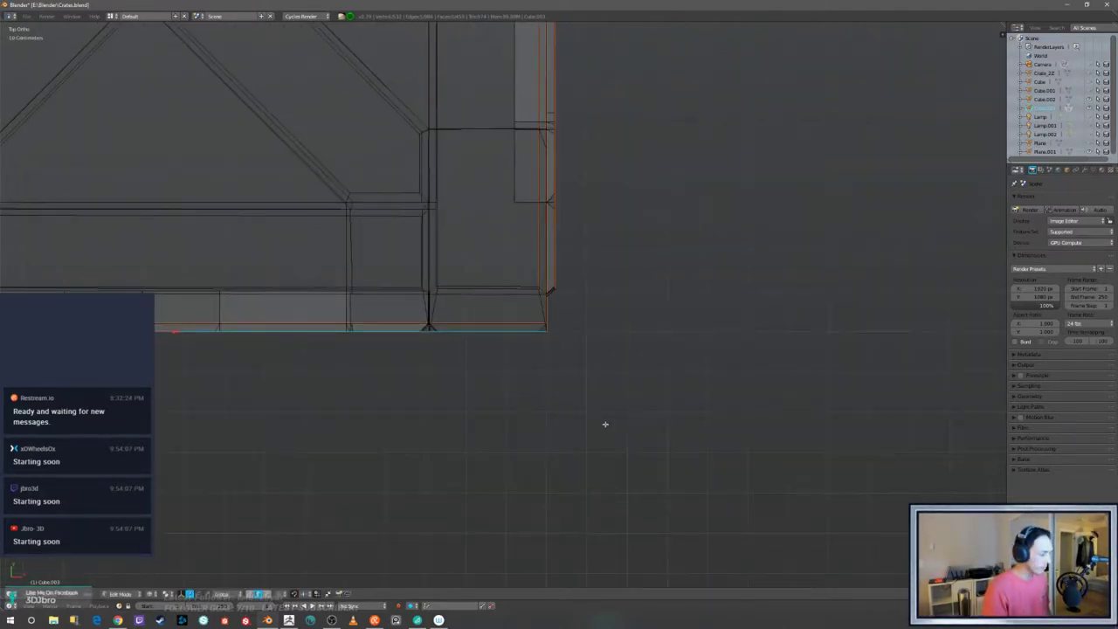
{"action": "middle_click_drag", "start_coordinate": [581, 415], "coordinate": [651, 460], "text": "shift"}
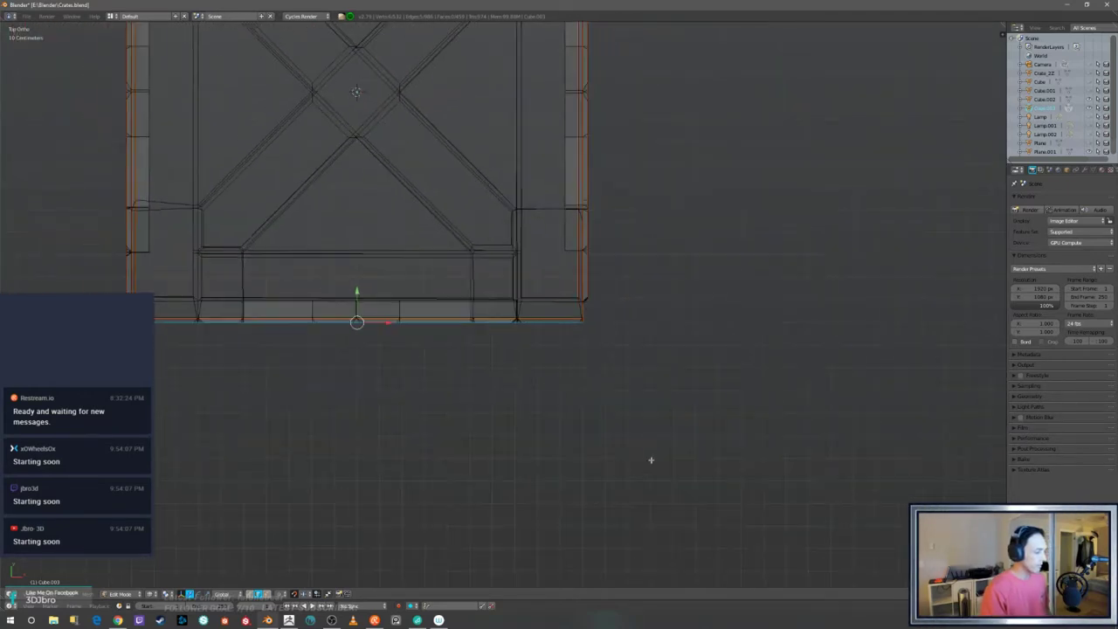
{"action": "key", "text": "a"}
- Select only the top panel's outer edge loop on the positive Y side, checking it in solid shading
{"action": "middle_click_drag", "start_coordinate": [663, 384], "coordinate": [739, 514], "text": "shift"}
{"action": "middle_click_drag", "start_coordinate": [743, 463], "coordinate": [745, 394], "text": "ctrl"}
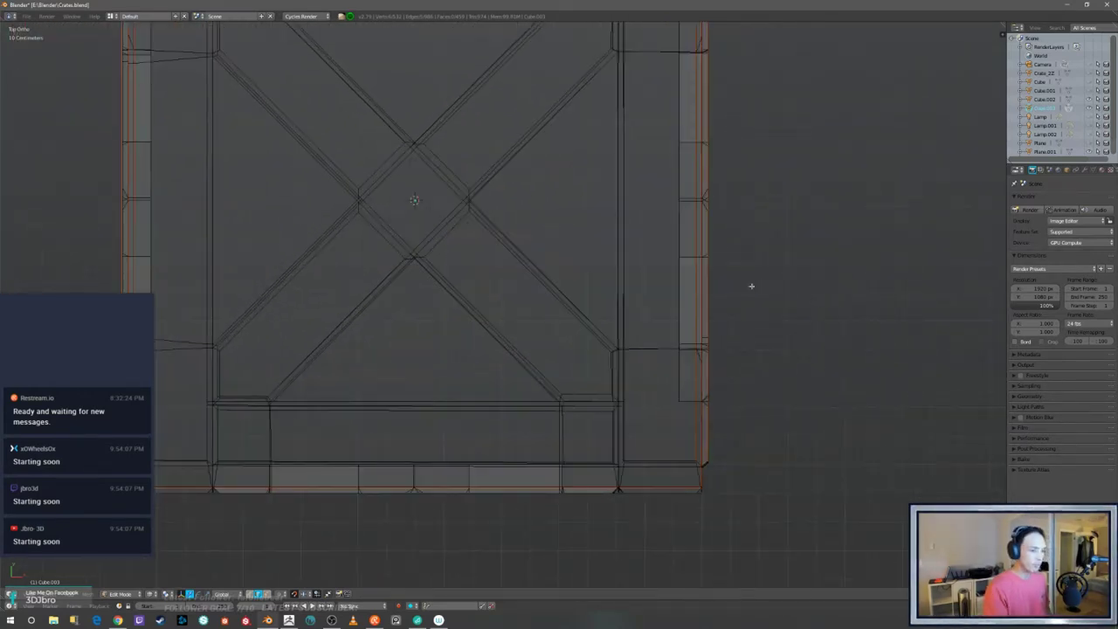
{"action": "middle_click_drag", "start_coordinate": [754, 227], "coordinate": [782, 421], "text": "shift"}
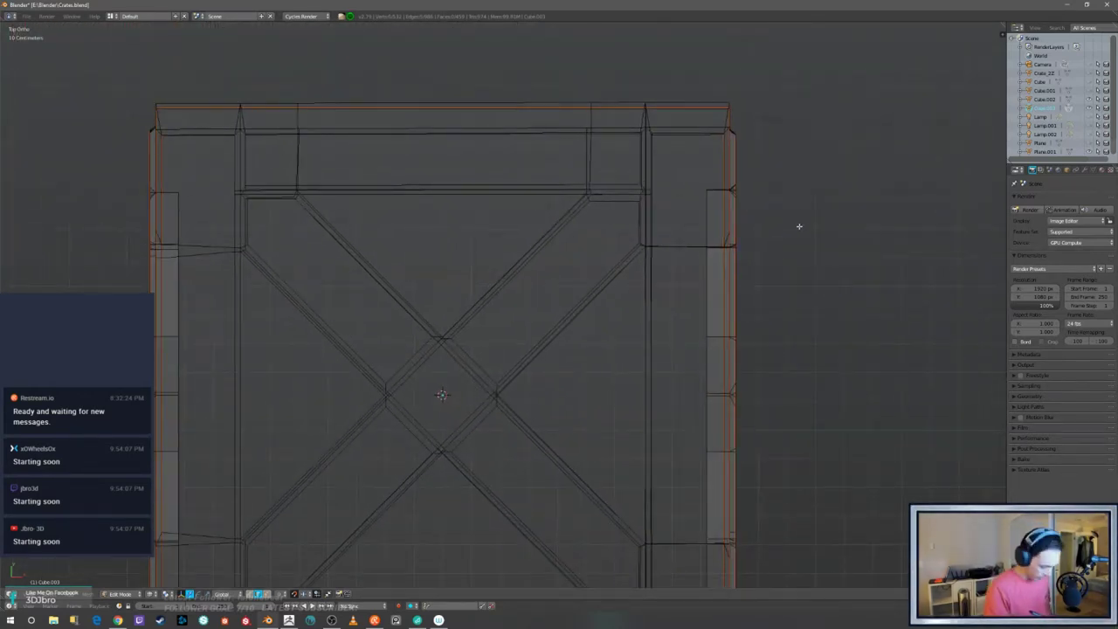
{"action": "key", "text": "z"}
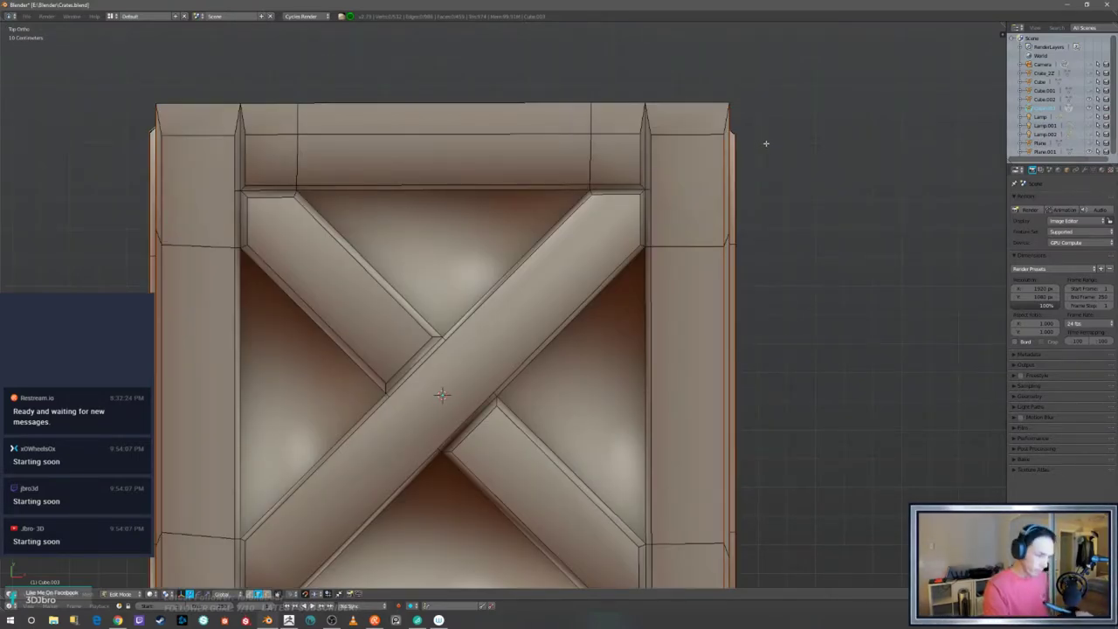
{"action": "middle_click_drag", "start_coordinate": [766, 143], "coordinate": [764, 148]}
{"action": "scroll", "coordinate": [779, 133], "scroll_direction": "down", "scroll_amount": 6}
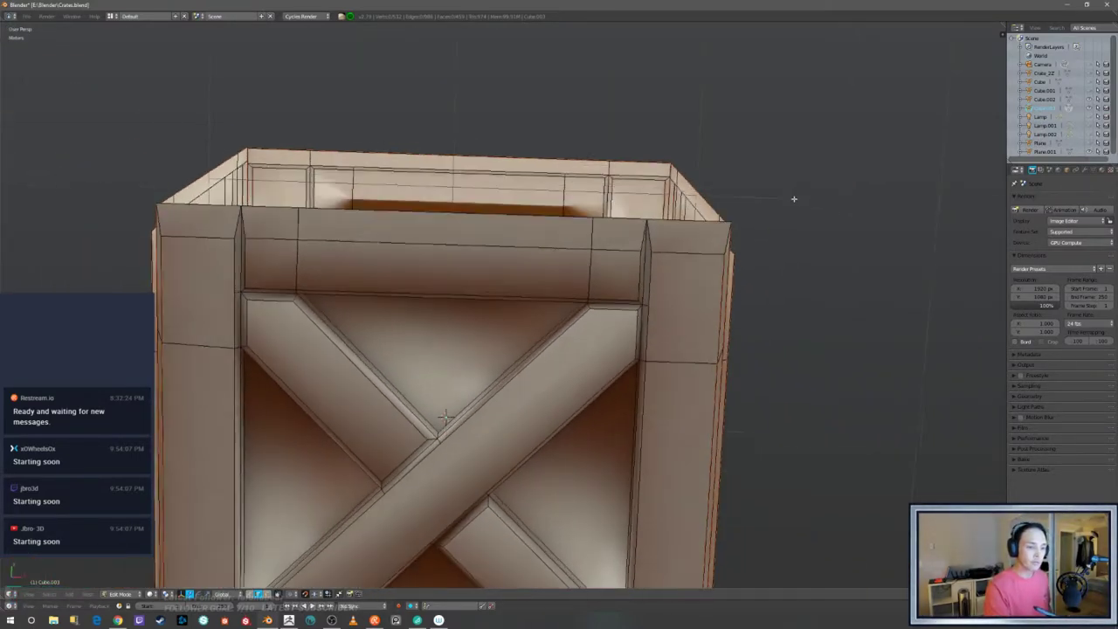
{"action": "middle_click_drag", "start_coordinate": [791, 194], "coordinate": [750, 277]}
{"action": "right_click", "coordinate": [633, 224], "text": "alt"}
{"action": "right_click", "coordinate": [748, 231], "text": "alt"}
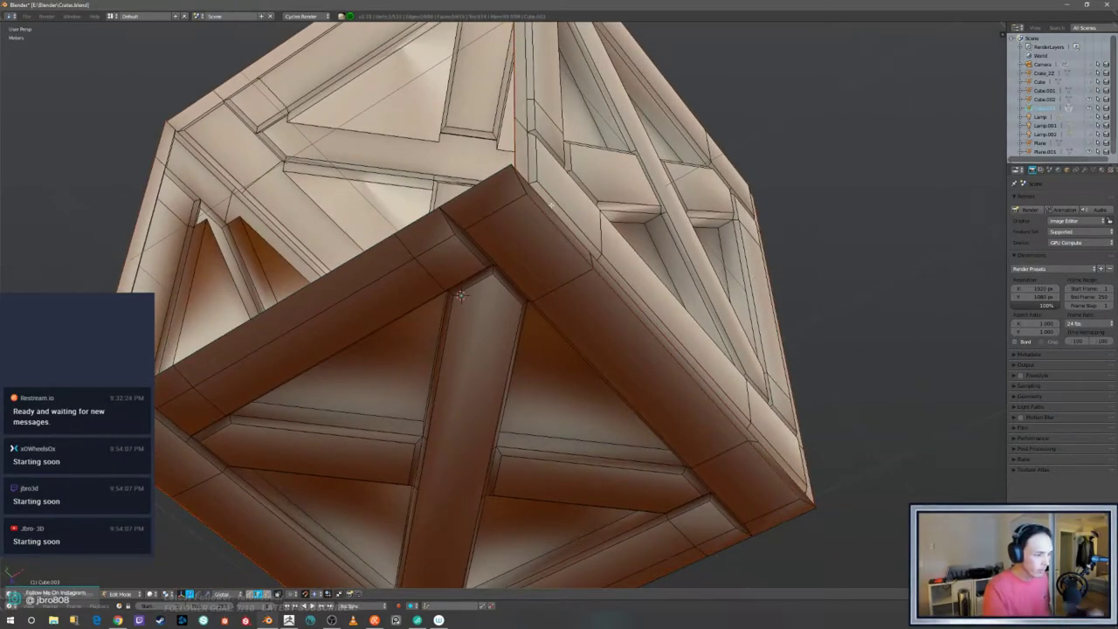
{"action": "middle_click_drag", "start_coordinate": [346, 284], "coordinate": [506, 336]}
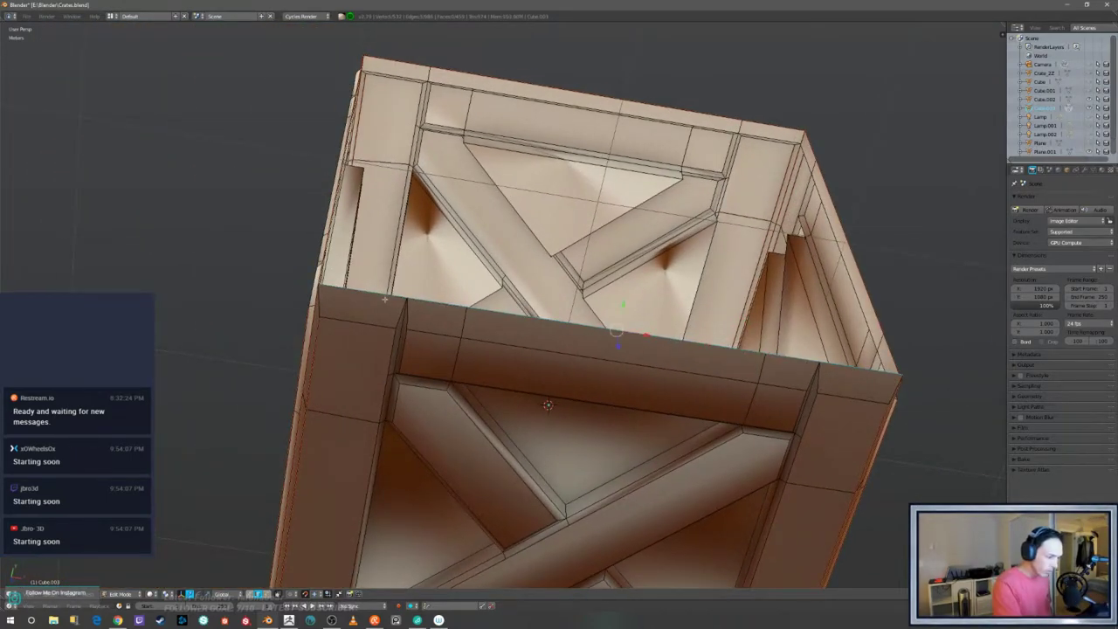
{"action": "middle_click_drag", "start_coordinate": [879, 430], "coordinate": [735, 323], "text": "shift"}
- From the top view, move the selected positive Y edge loop slightly inward along the Y axis
{"action": "key", "text": "KP_1"}
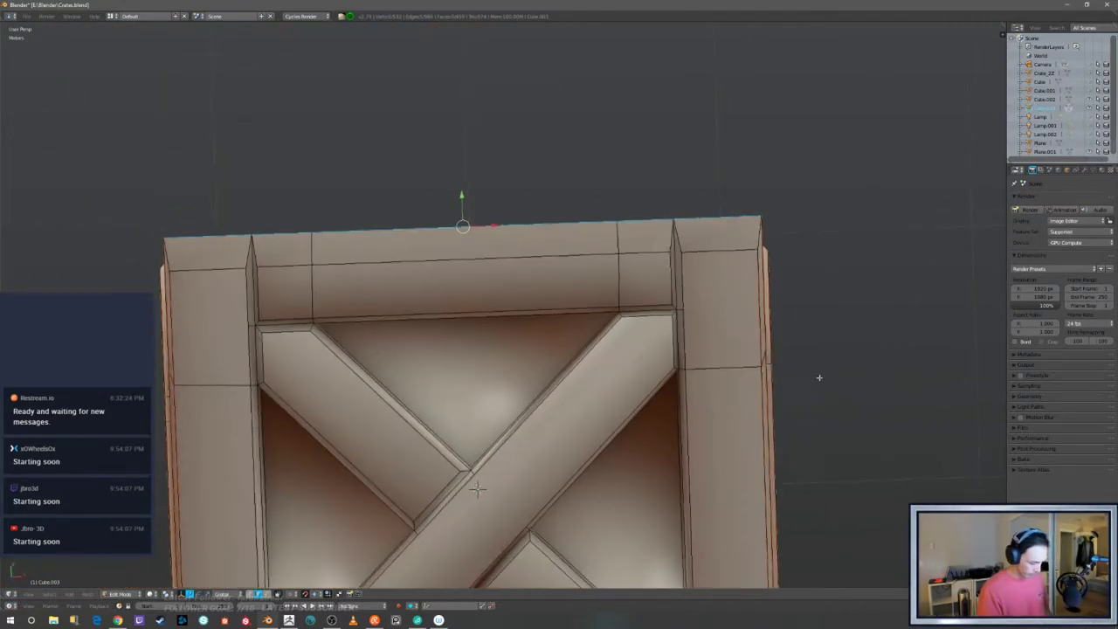
{"action": "key", "text": "ctrl+space"}
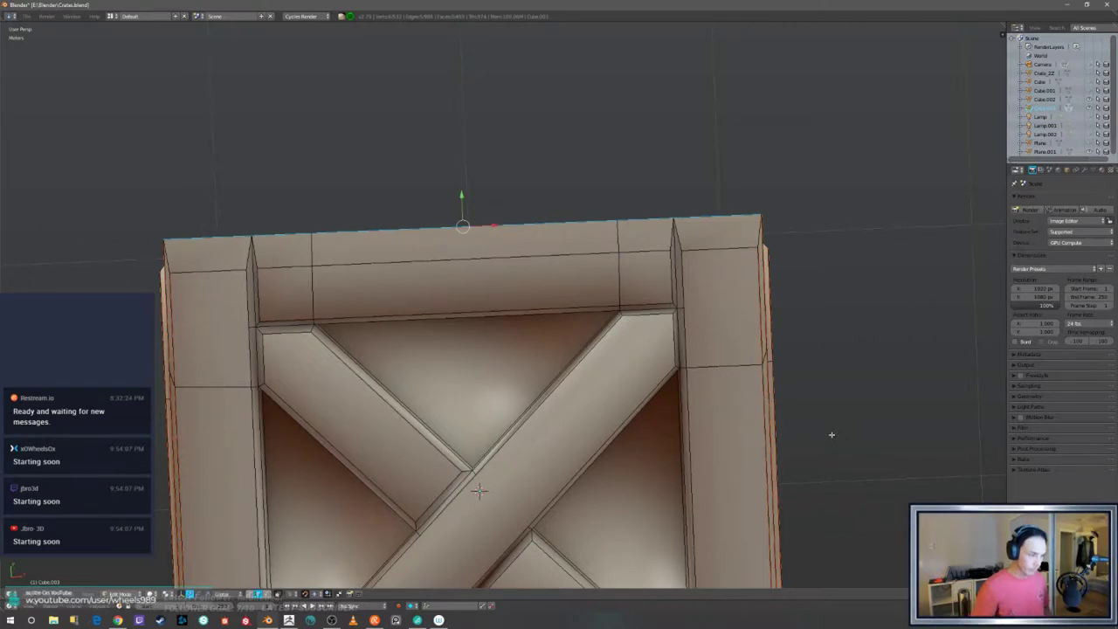
{"action": "key", "text": "q"}
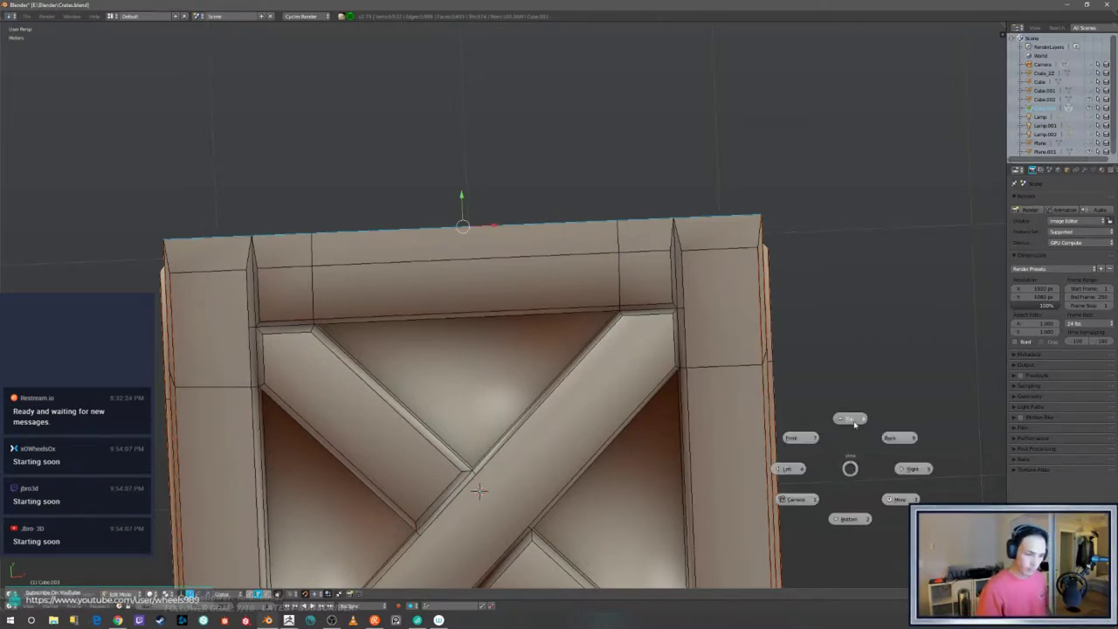
{"action": "left_click", "coordinate": [853, 420]}
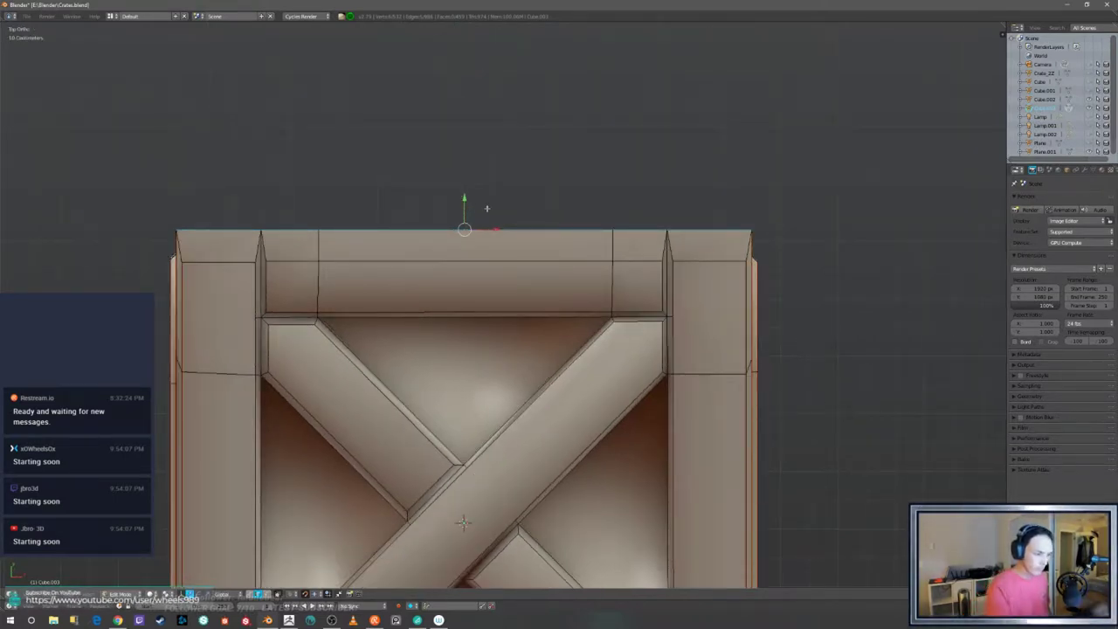
{"action": "left_click_drag", "start_coordinate": [463, 193], "coordinate": [463, 195]}
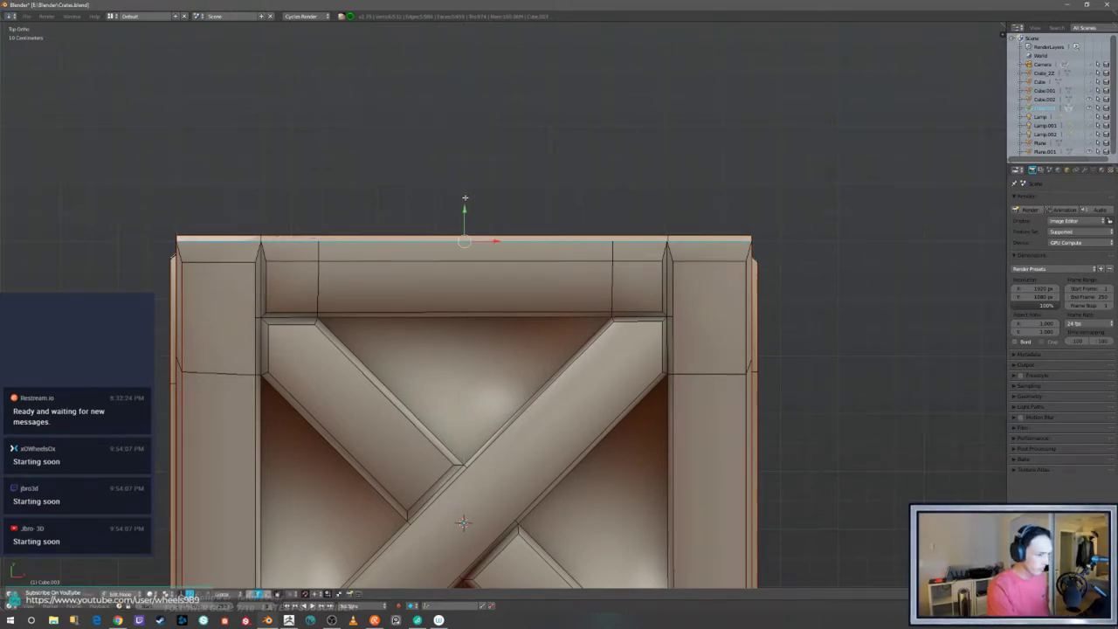
- In wireframe shading, move the positive Y edge loop along Y to line up with the side's outer face, and deselect it
{"action": "scroll", "coordinate": [854, 356], "scroll_direction": "up", "scroll_amount": 4}
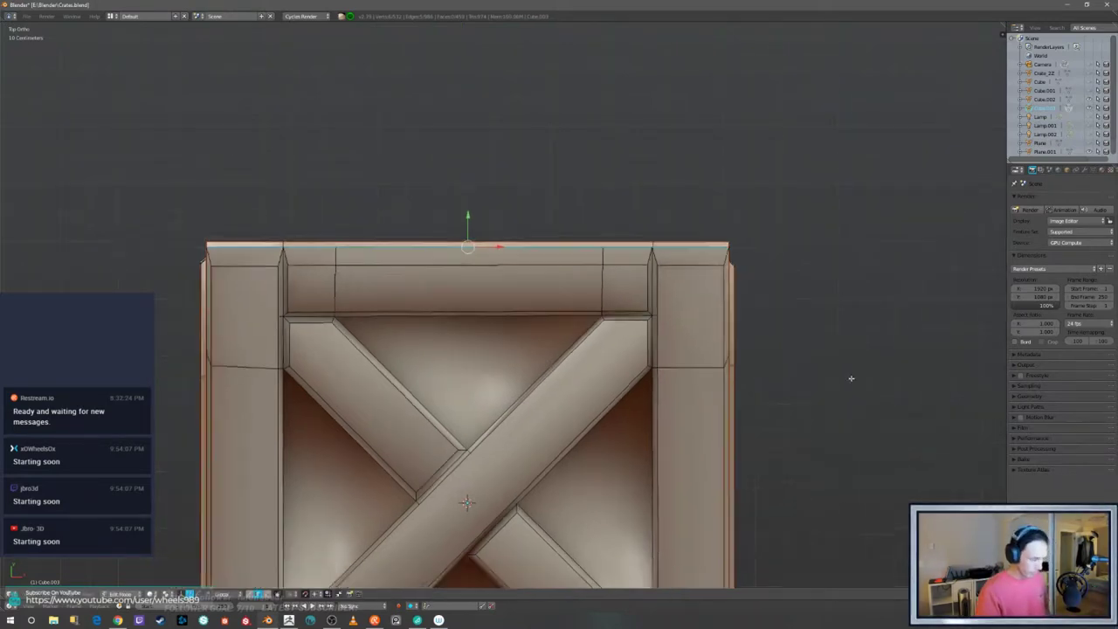
{"action": "key", "text": "z"}
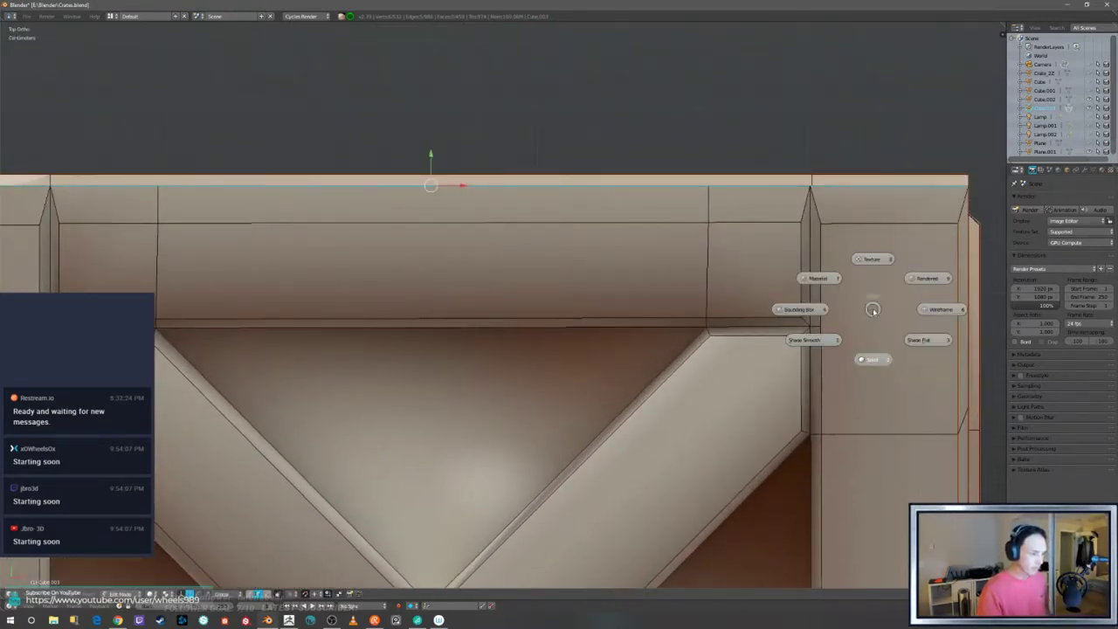
{"action": "left_click", "coordinate": [939, 311]}
{"action": "middle_click_drag", "start_coordinate": [923, 300], "coordinate": [722, 309], "text": "shift"}
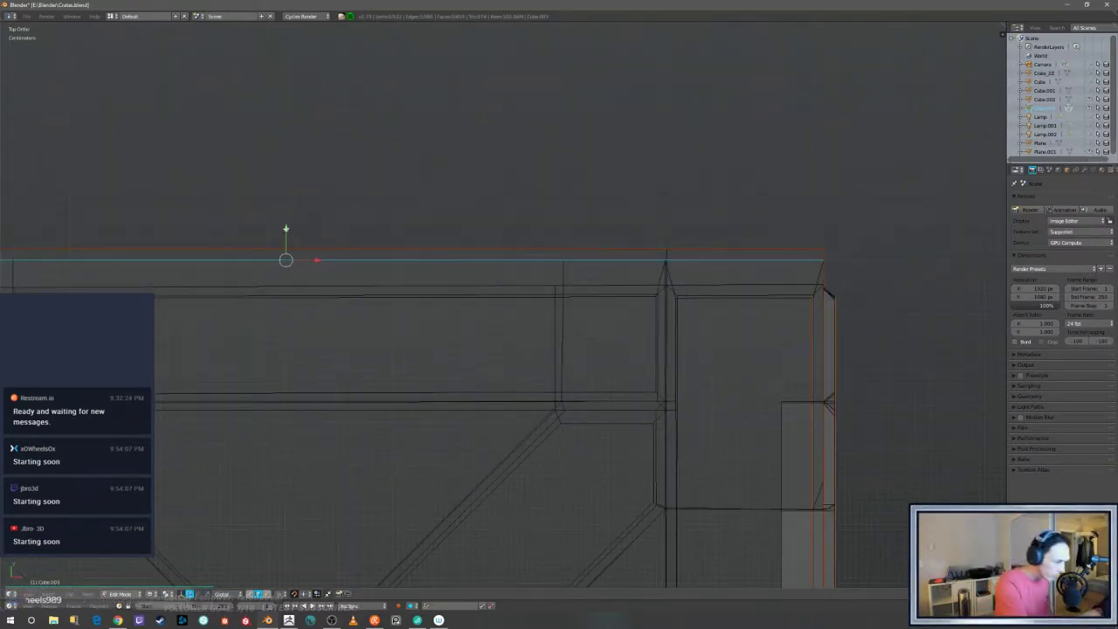
{"action": "left_click_drag", "start_coordinate": [286, 229], "coordinate": [289, 216]}
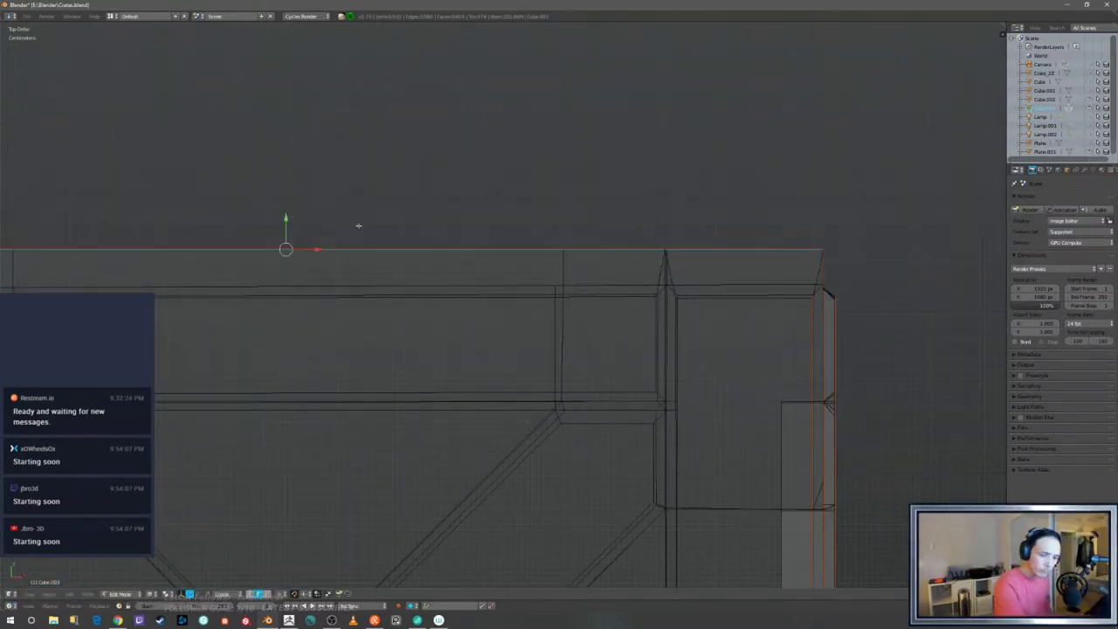
{"action": "key", "text": "a"}
{"action": "scroll", "coordinate": [805, 281], "scroll_direction": "down", "scroll_amount": 3}
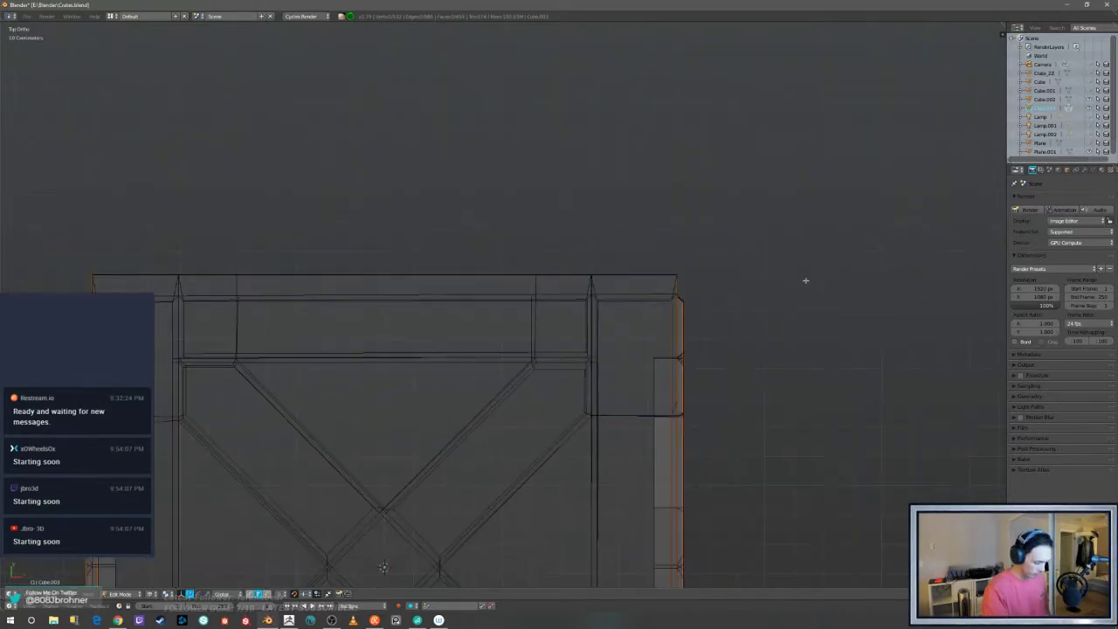
- Display the crate in Material shading, leave Edit Mode for Vertex Paint, and examine the whole textured crate
{"action": "key", "text": "z"}
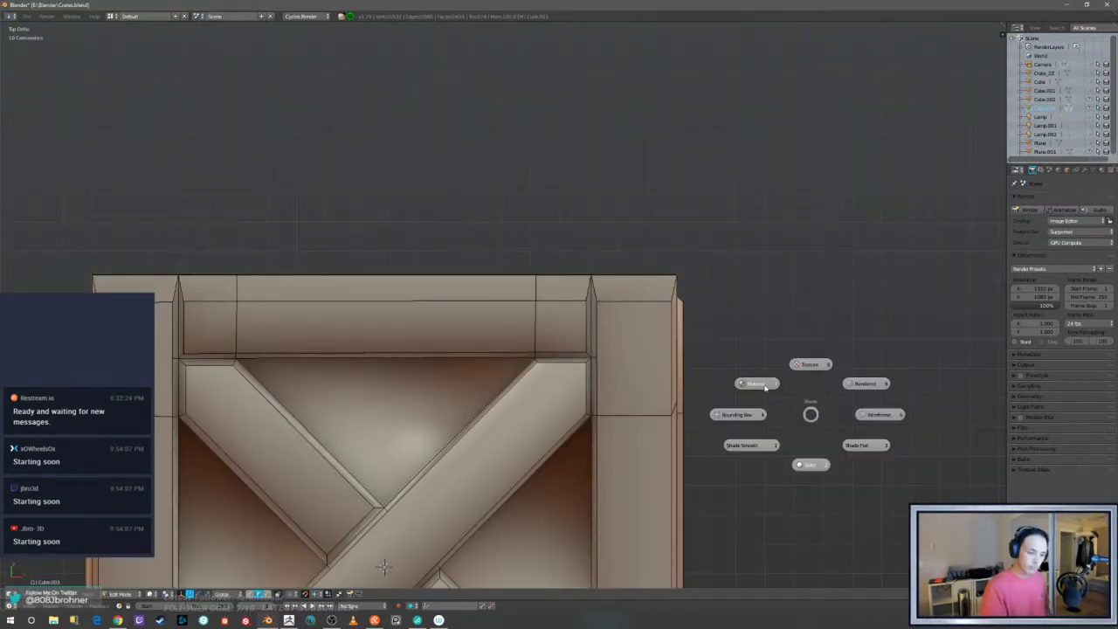
{"action": "left_click", "coordinate": [764, 386]}
{"action": "middle_click_drag", "start_coordinate": [765, 387], "coordinate": [784, 474], "text": "ctrl"}
{"action": "mouse_move", "coordinate": [781, 422]}
{"action": "middle_mouse_down"}
{"action": "mouse_move", "coordinate": [794, 384]}
{"action": "mouse_move", "coordinate": [781, 442]}
{"action": "mouse_move", "coordinate": [763, 424]}
{"action": "mouse_move", "coordinate": [796, 387]}
{"action": "mouse_move", "coordinate": [802, 412]}
{"action": "mouse_move", "coordinate": [798, 399]}
{"action": "mouse_move", "coordinate": [839, 374]}
{"action": "mouse_move", "coordinate": [825, 391]}
{"action": "middle_mouse_up"}
{"action": "key", "text": "Tab"}
{"action": "middle_click_drag", "start_coordinate": [757, 363], "coordinate": [706, 456]}
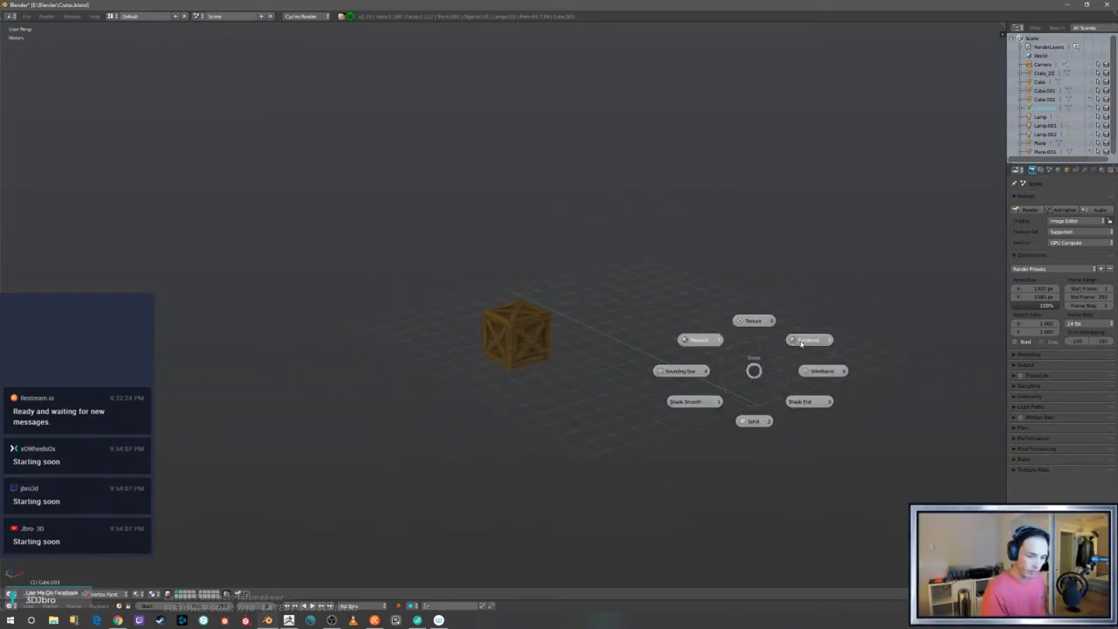
- Preview the crate in Rendered shading with the lamps and the curved backdrop plane shown
{"action": "left_click", "coordinate": [801, 341]}
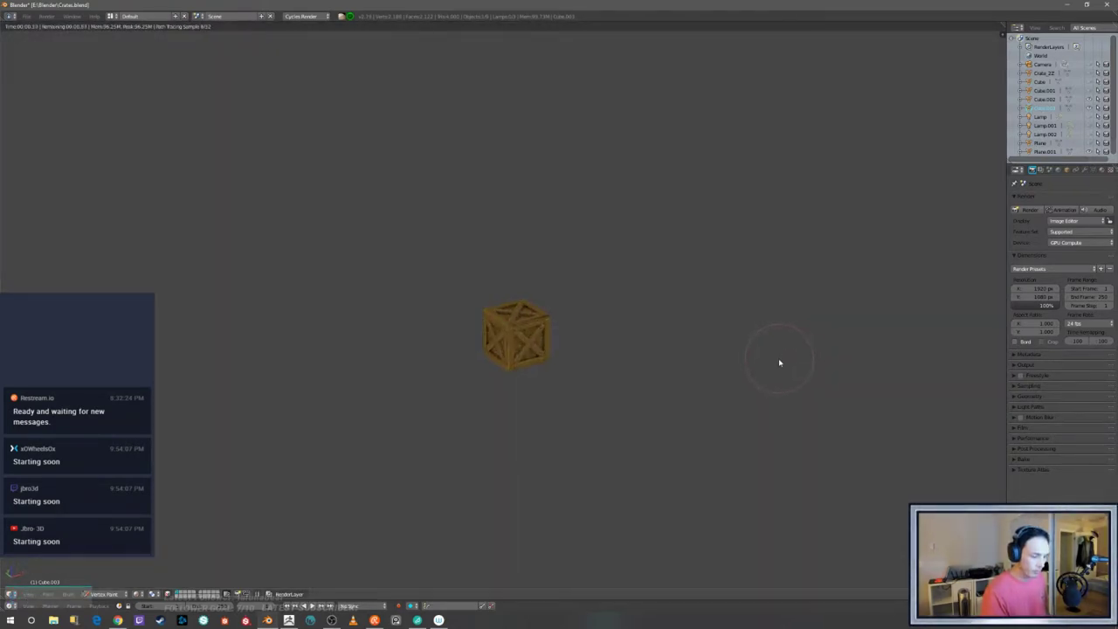
{"action": "scroll", "coordinate": [774, 329], "scroll_direction": "up", "scroll_amount": 1}
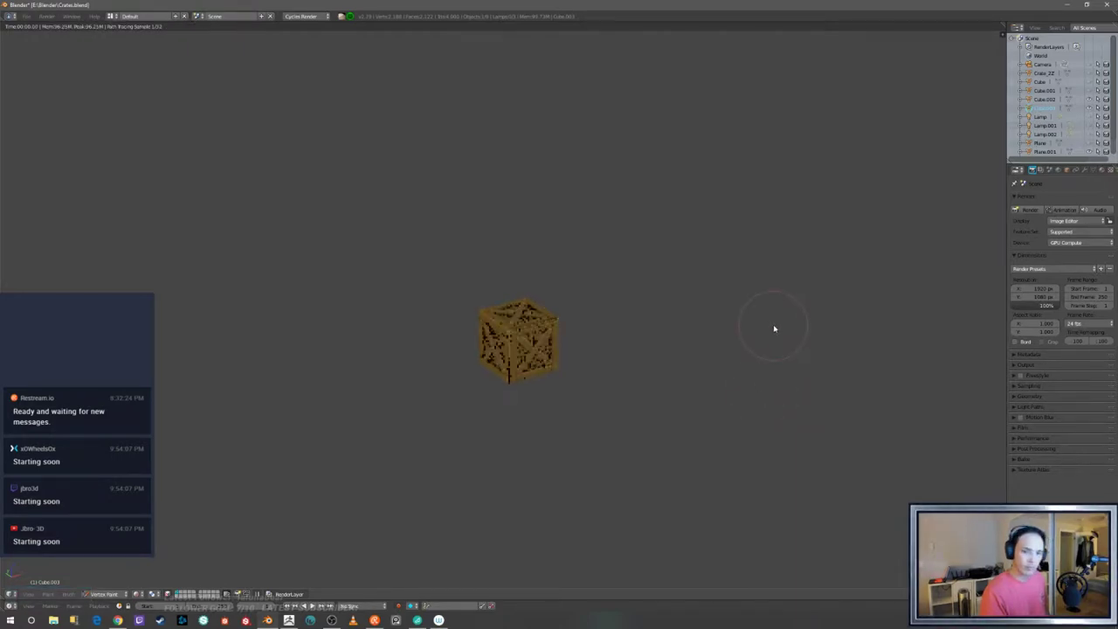
{"action": "left_click", "coordinate": [1089, 142]}
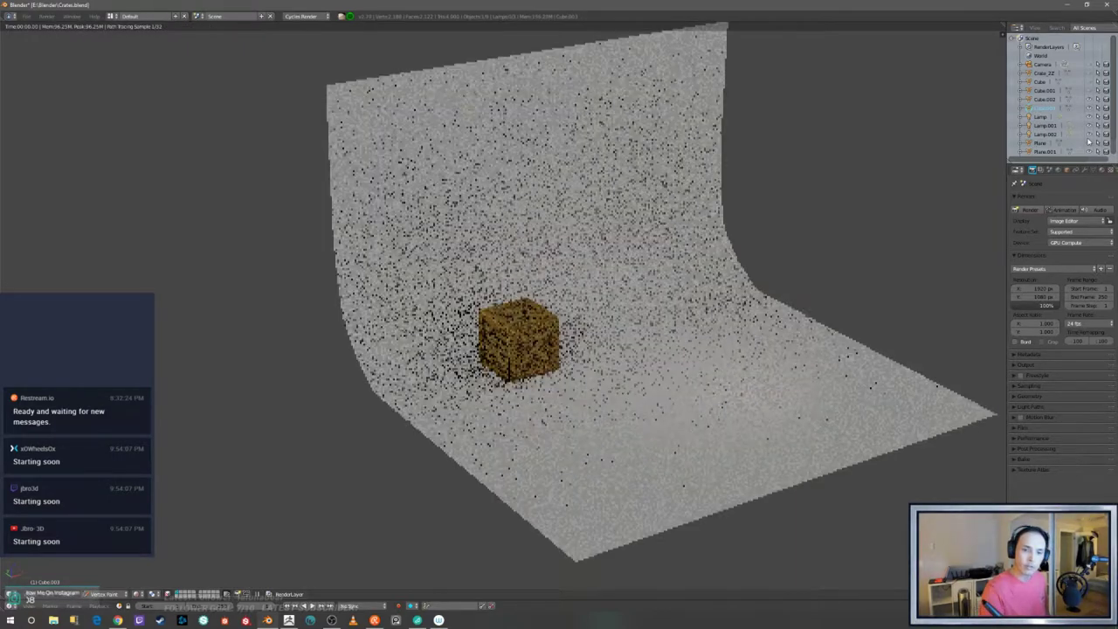
{"action": "middle_click_drag", "start_coordinate": [844, 314], "coordinate": [820, 332]}
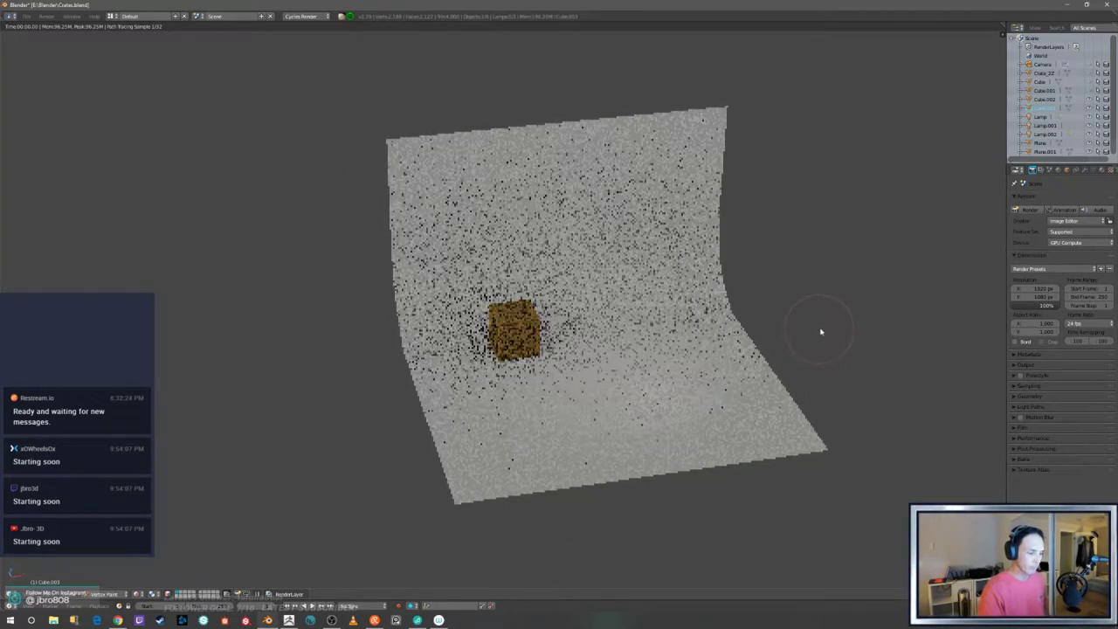
{"action": "scroll", "coordinate": [828, 323], "scroll_direction": "up", "scroll_amount": 2}
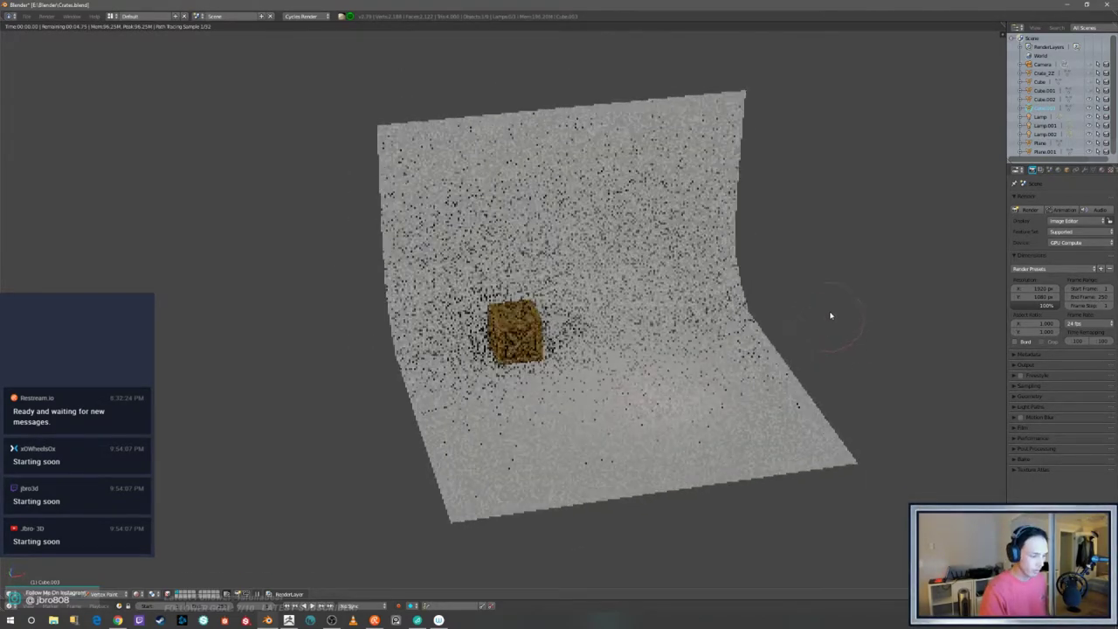
{"action": "scroll", "coordinate": [838, 285], "scroll_direction": "up", "scroll_amount": 1}
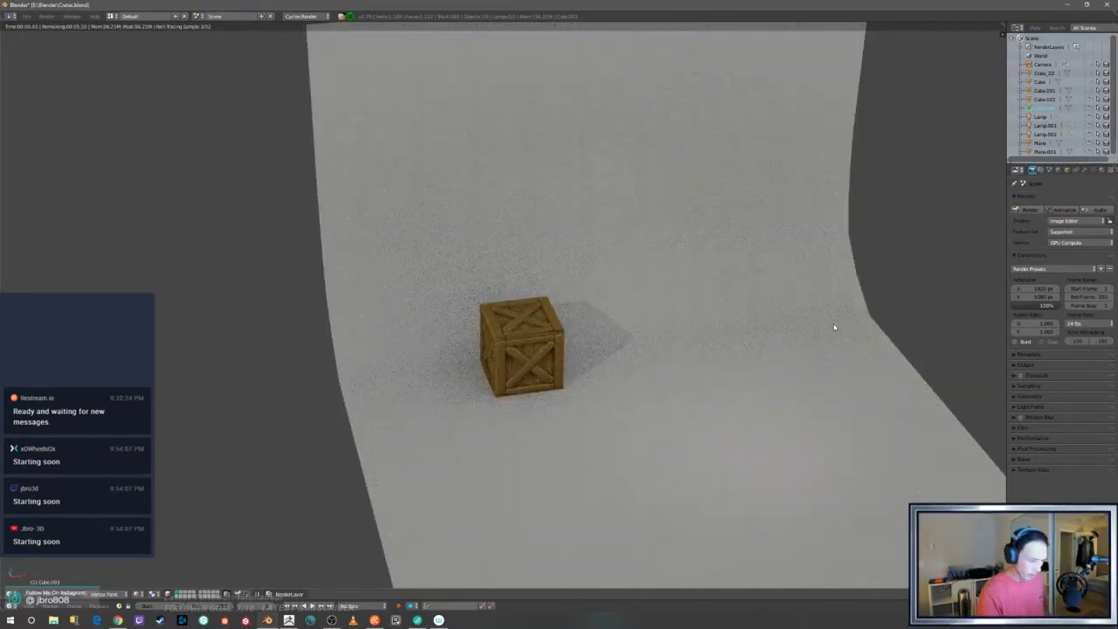
- Return the viewport to Solid shading and hide the lamps and the backdrop plane so only the crate shows
{"action": "key", "text": "z"}
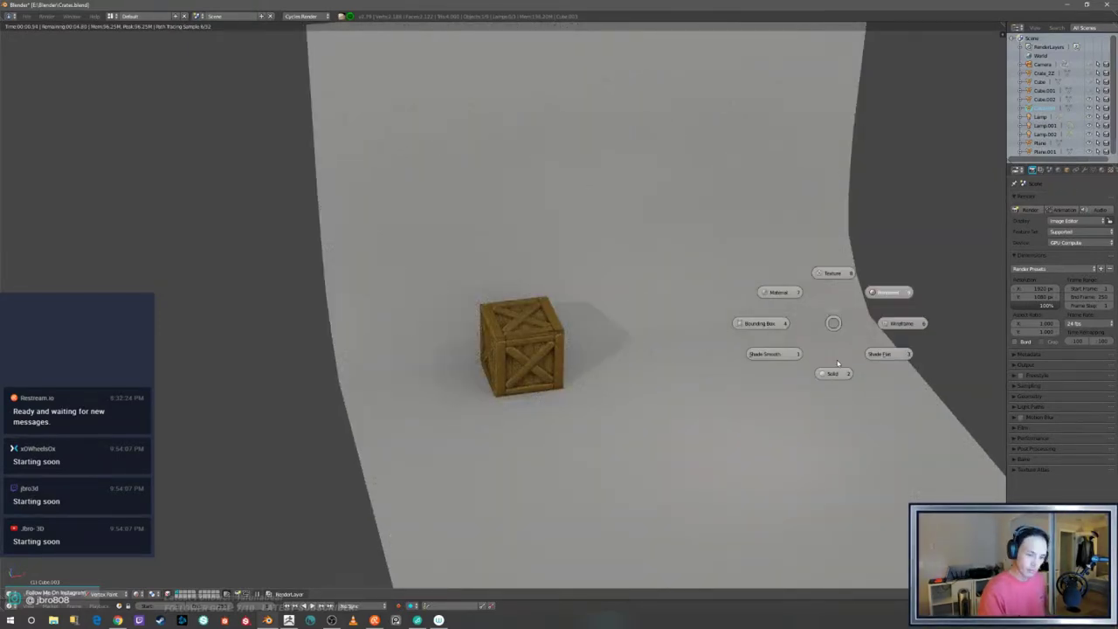
{"action": "left_click", "coordinate": [836, 371]}
{"action": "left_click_drag", "start_coordinate": [1089, 117], "coordinate": [1090, 142]}
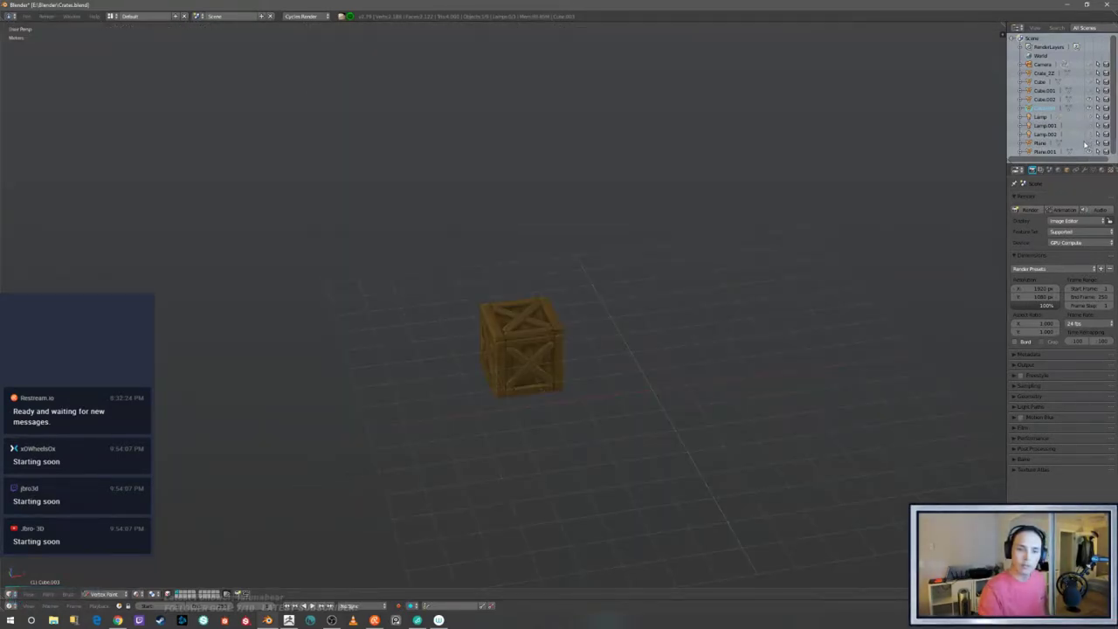
{"action": "scroll", "coordinate": [842, 280], "scroll_direction": "down", "scroll_amount": 3}
{"action": "middle_click_drag", "start_coordinate": [841, 279], "coordinate": [747, 349]}
{"action": "scroll", "coordinate": [823, 279], "scroll_direction": "up", "scroll_amount": 2}
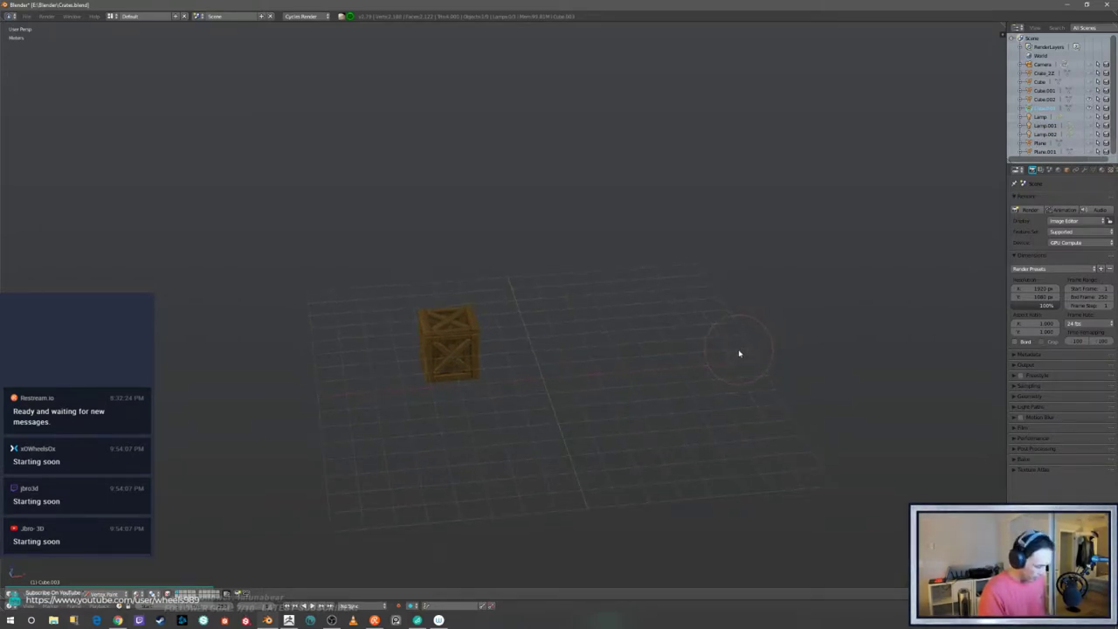
{"action": "middle_click_drag", "start_coordinate": [738, 358], "coordinate": [757, 332]}
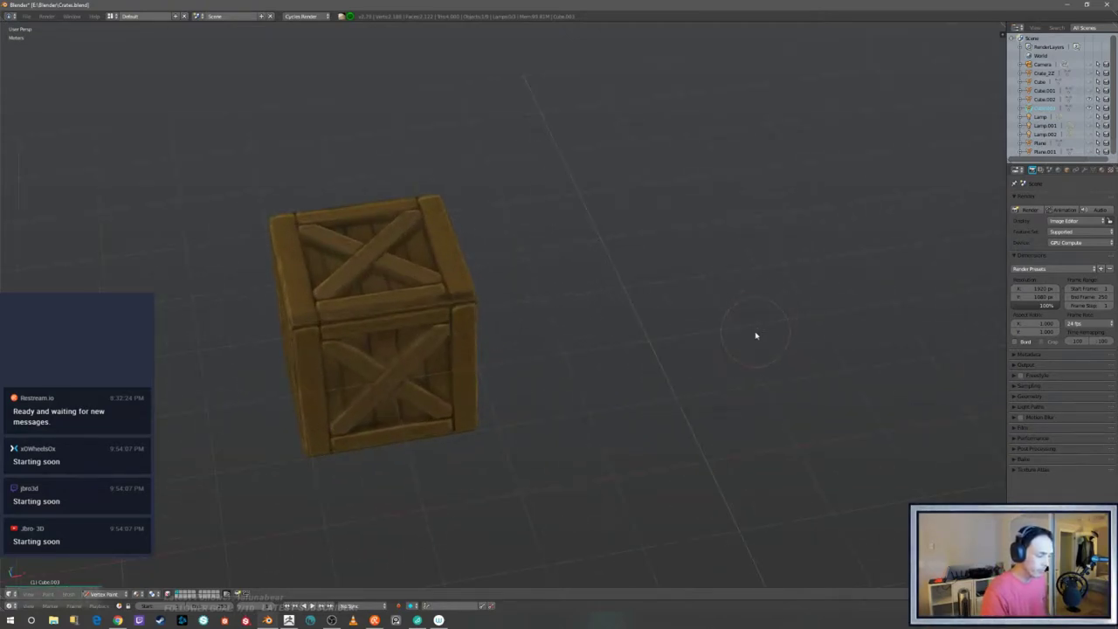
- Switch the crate from Vertex Paint to Object Mode and view it from its corner
{"action": "key", "text": "Tab"}
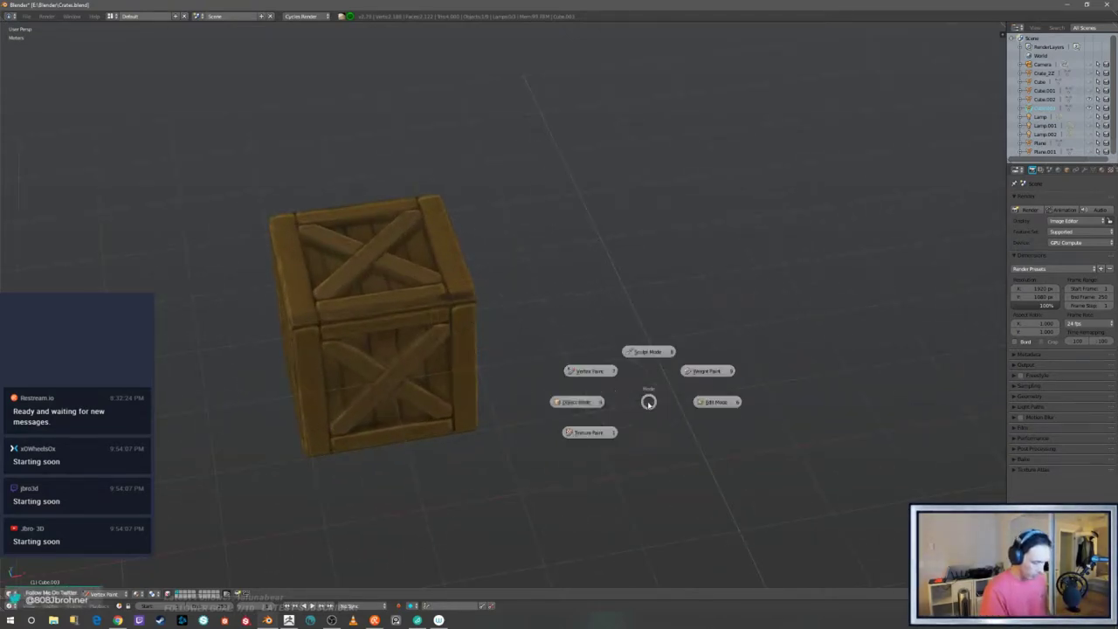
{"action": "left_click", "coordinate": [595, 404]}
{"action": "middle_click_drag", "start_coordinate": [599, 402], "coordinate": [774, 379]}
{"action": "scroll", "coordinate": [735, 381], "scroll_direction": "down", "scroll_amount": 2}
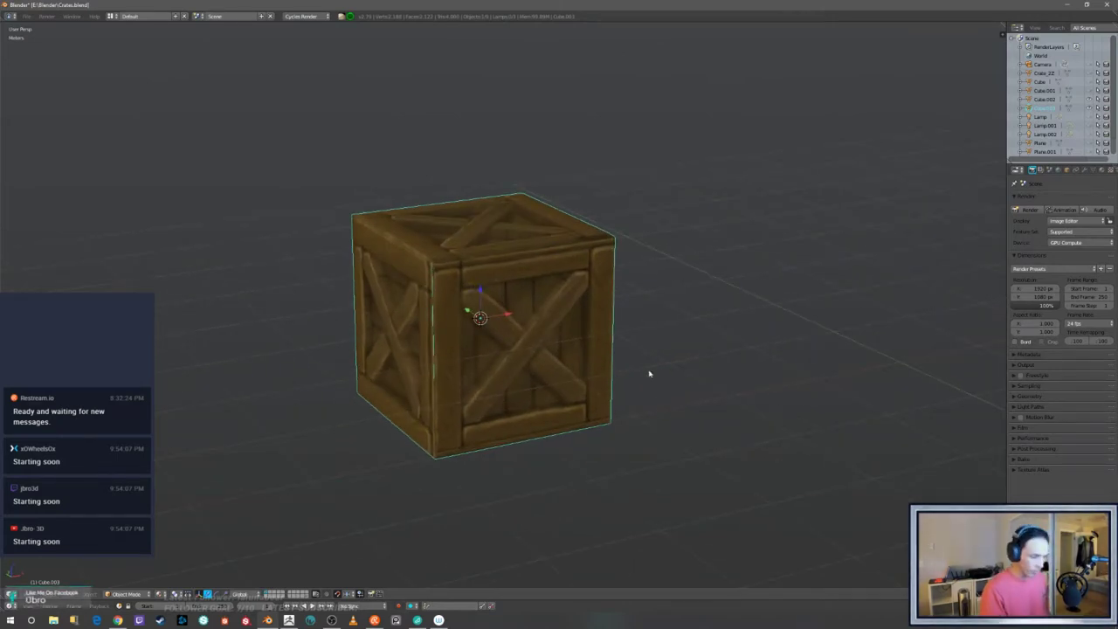
- Put the crate in Edit Mode and examine how its mesh edges follow the wood texture on the sides
{"action": "key", "text": "Tab"}
{"action": "left_click", "coordinate": [773, 395]}
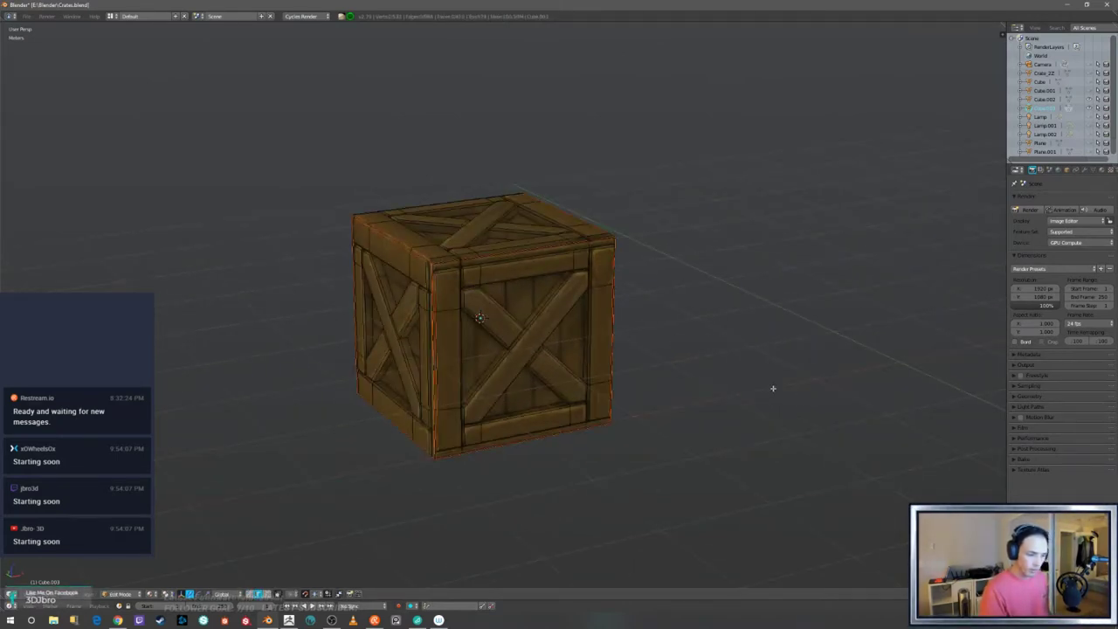
{"action": "middle_click_drag", "start_coordinate": [771, 387], "coordinate": [749, 385]}
{"action": "scroll", "coordinate": [748, 393], "scroll_direction": "up", "scroll_amount": 2}
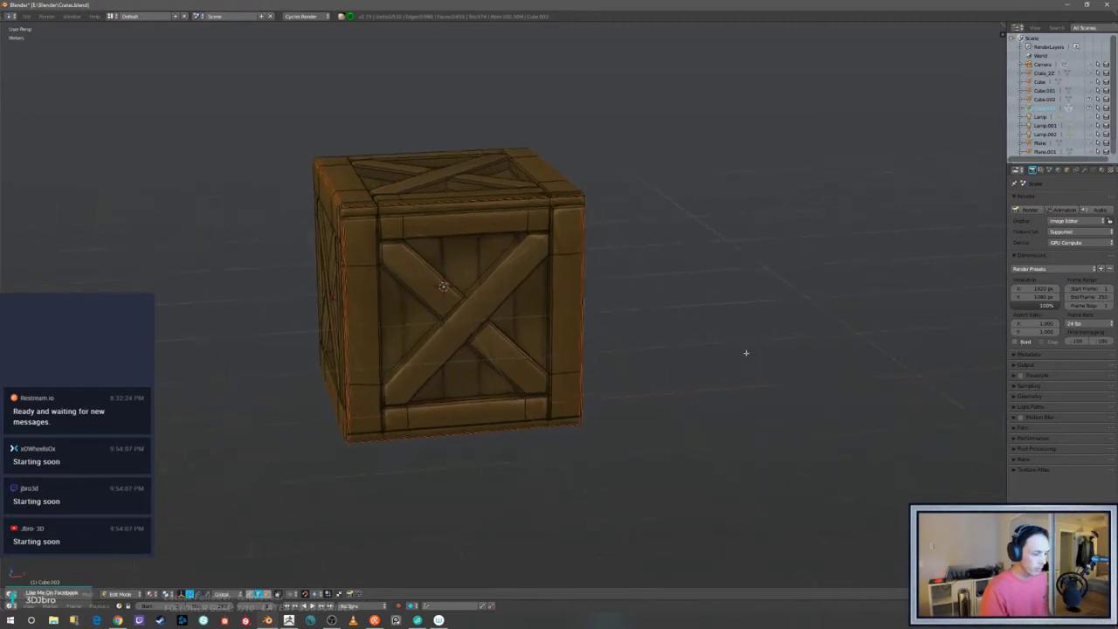
{"action": "scroll", "coordinate": [741, 389], "scroll_direction": "down", "scroll_amount": 2}
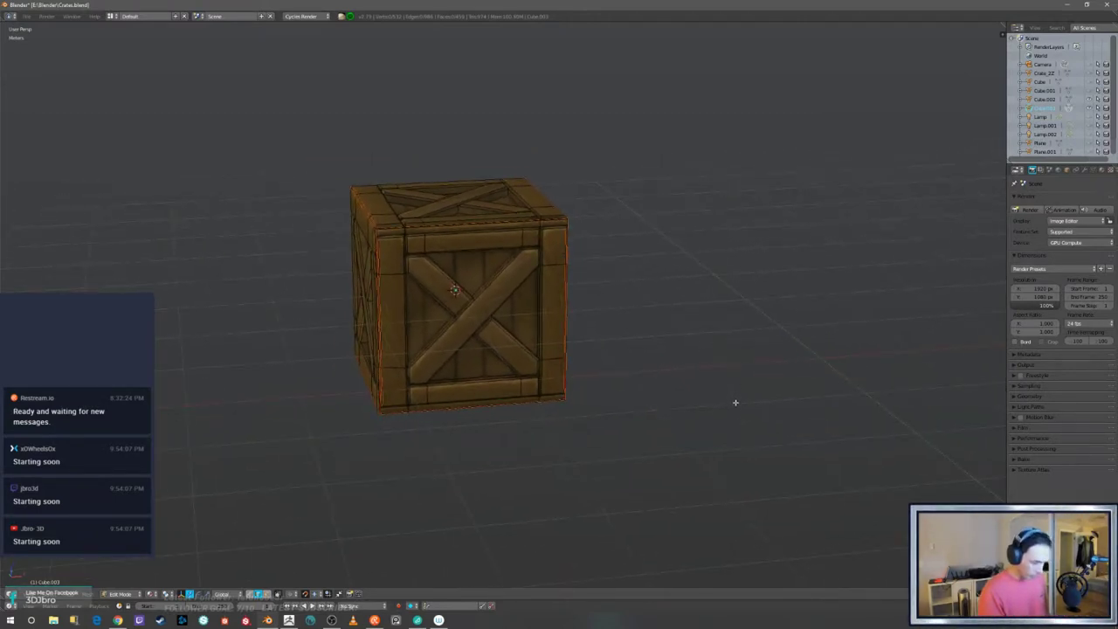
{"action": "middle_click_drag", "start_coordinate": [740, 393], "coordinate": [744, 400]}
- Return the crate to Object Mode and reveal all hidden objects in the scene
{"action": "key", "text": "Tab"}
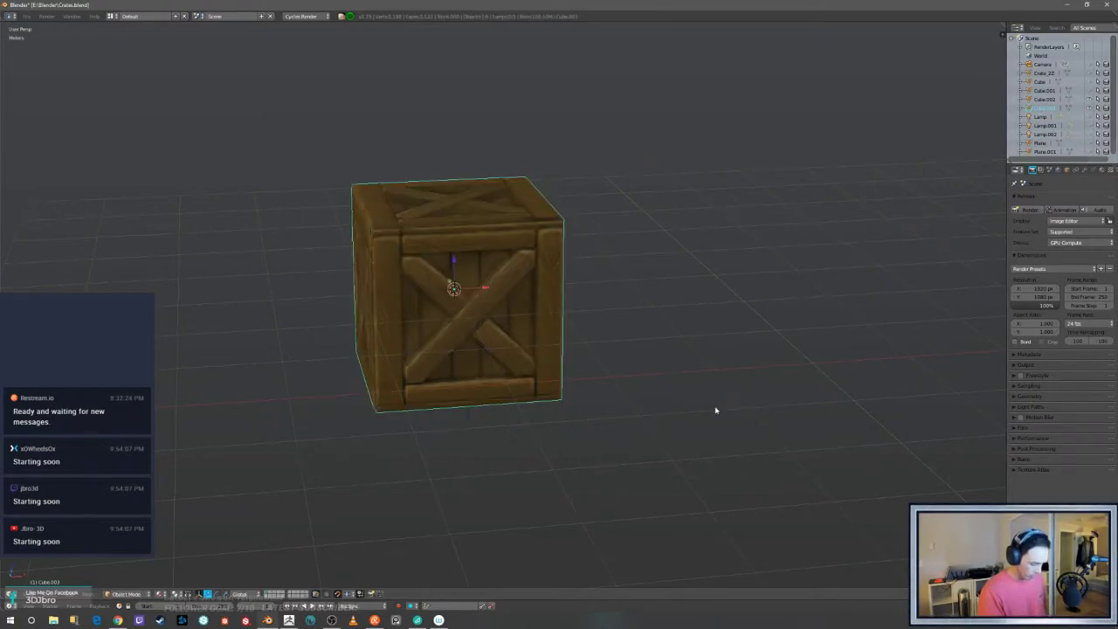
{"action": "key", "text": "alt+h"}
{"action": "scroll", "coordinate": [713, 407], "scroll_direction": "down", "scroll_amount": 2}
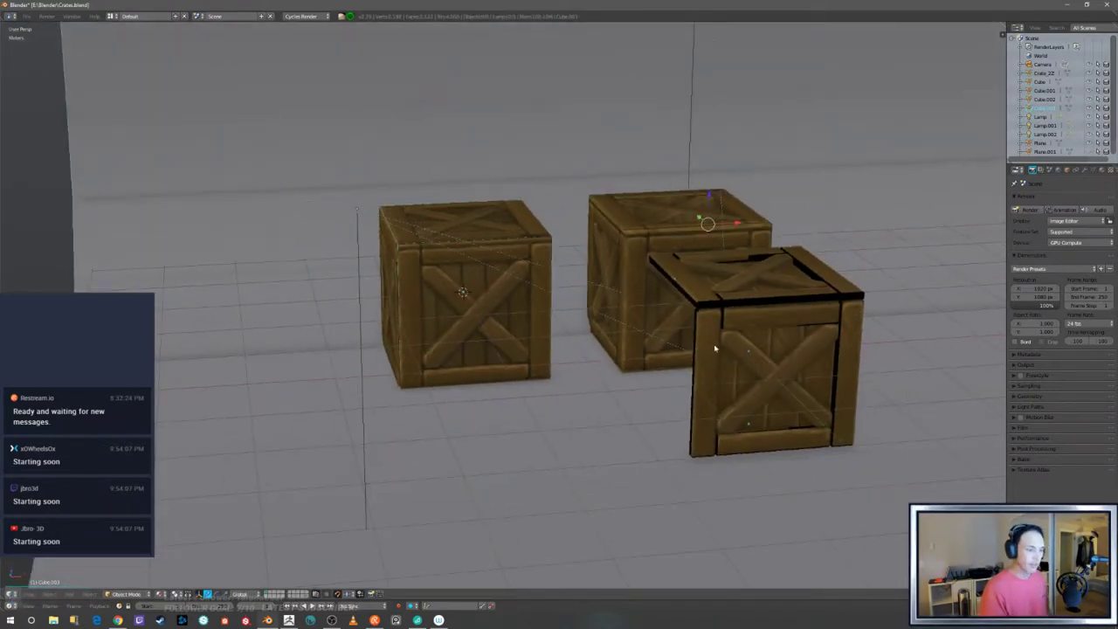
{"action": "middle_click_drag", "start_coordinate": [666, 301], "coordinate": [537, 288]}
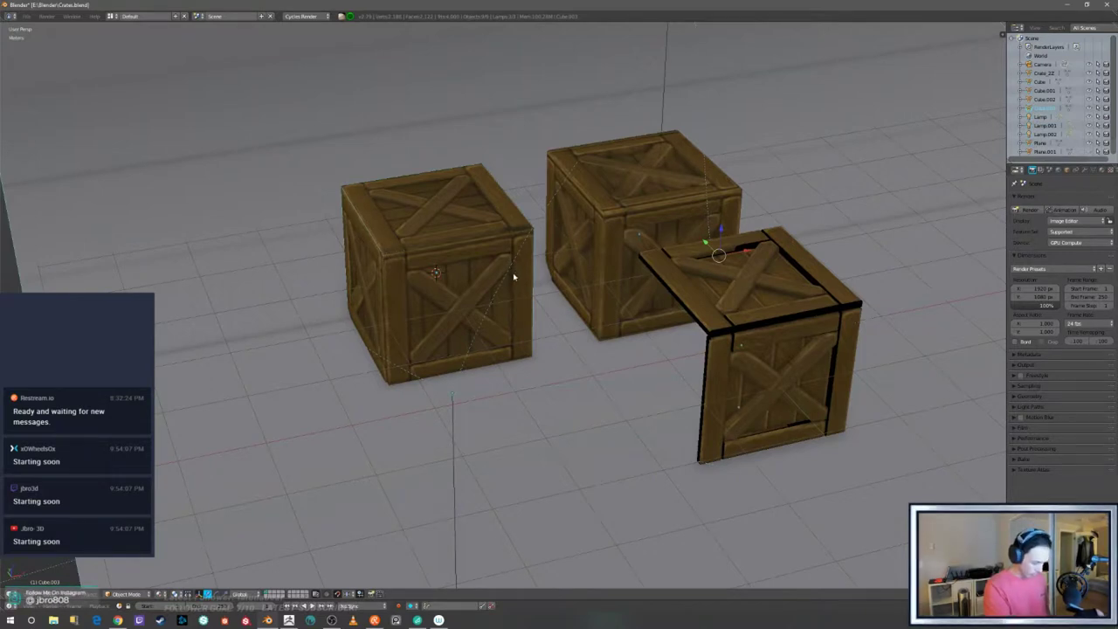
{"action": "key", "text": "x"}
{"action": "left_click", "coordinate": [514, 276]}
{"action": "key", "text": "ctrl+z"}
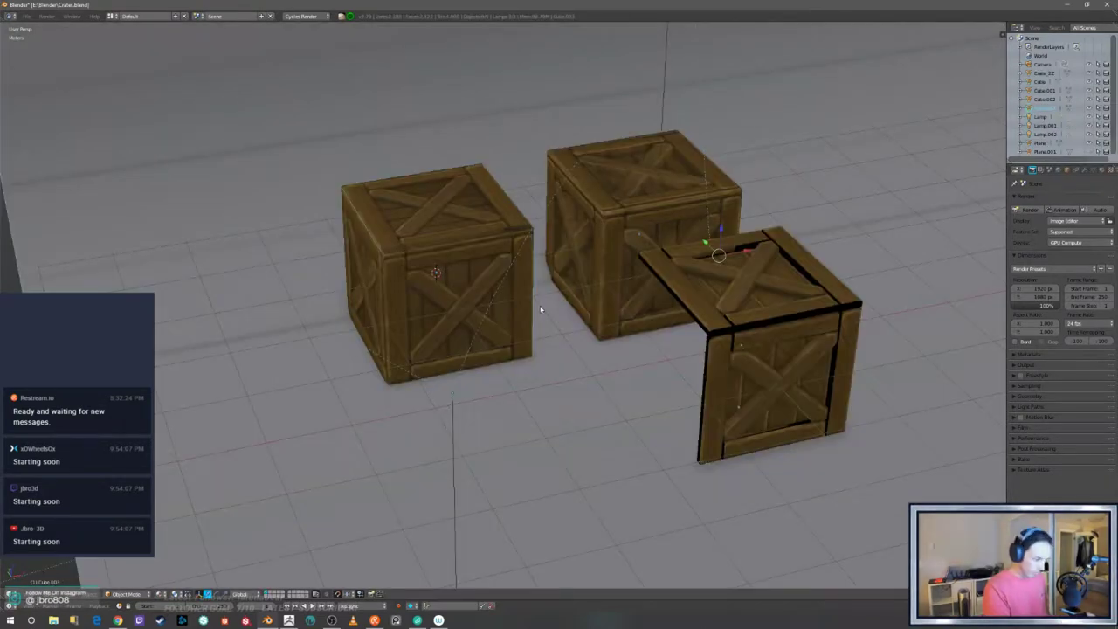
- Delete the detailed plank mesh that overlaps the left crate, and select the simple textured crate left in its place
{"action": "key", "text": "a"}
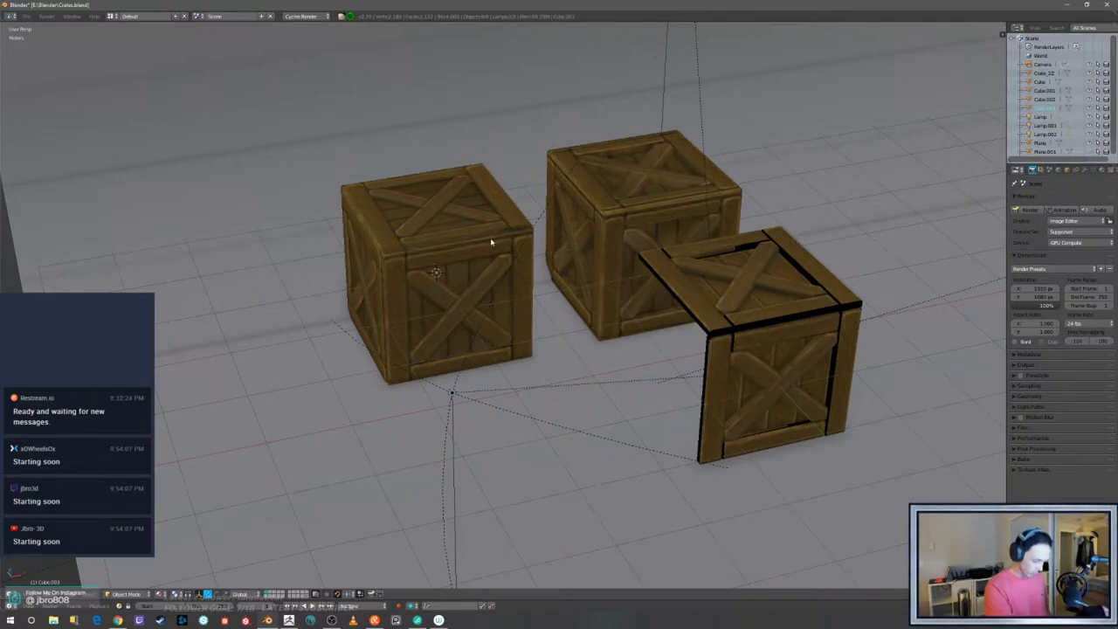
{"action": "key", "text": "l"}
{"action": "left_click", "coordinate": [491, 244]}
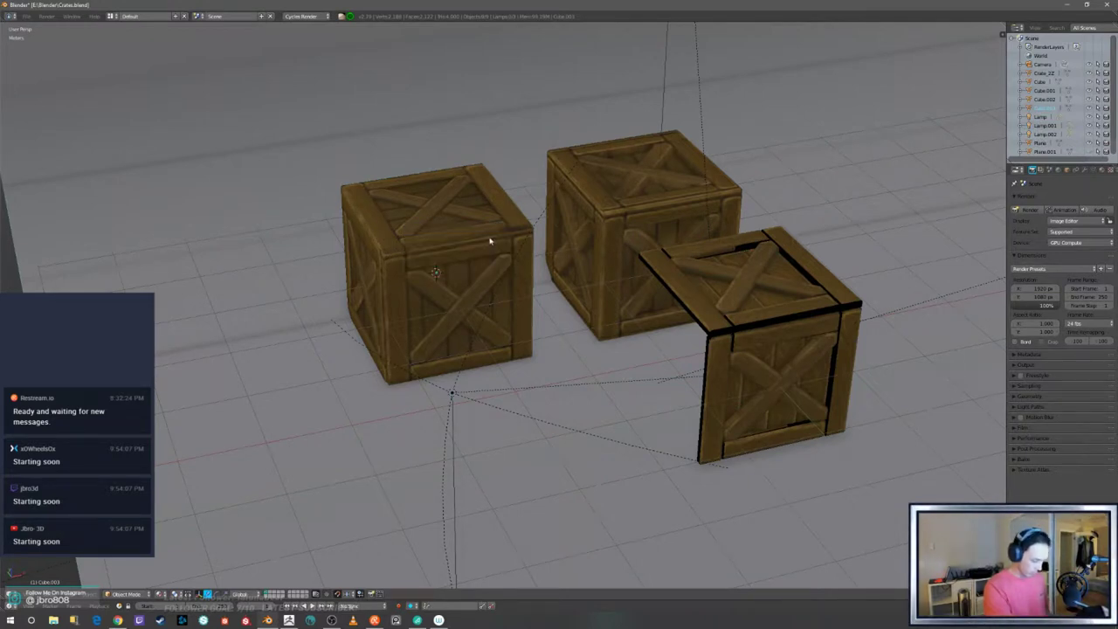
{"action": "right_click", "coordinate": [490, 241]}
{"action": "key", "text": "x"}
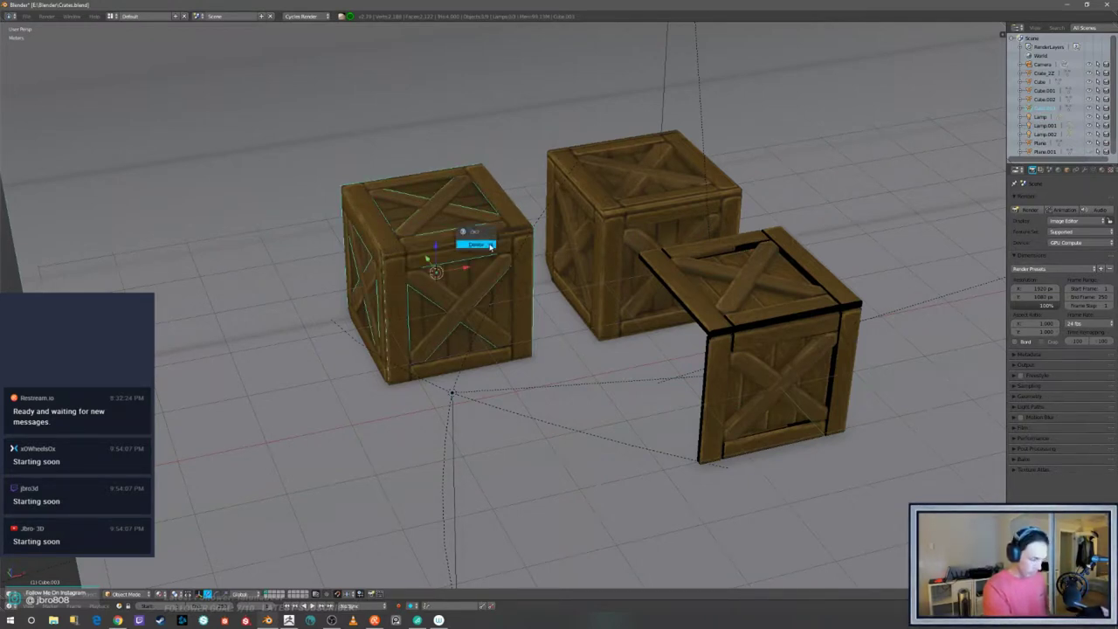
{"action": "left_click", "coordinate": [491, 248]}
{"action": "middle_click_drag", "start_coordinate": [508, 253], "coordinate": [606, 355]}
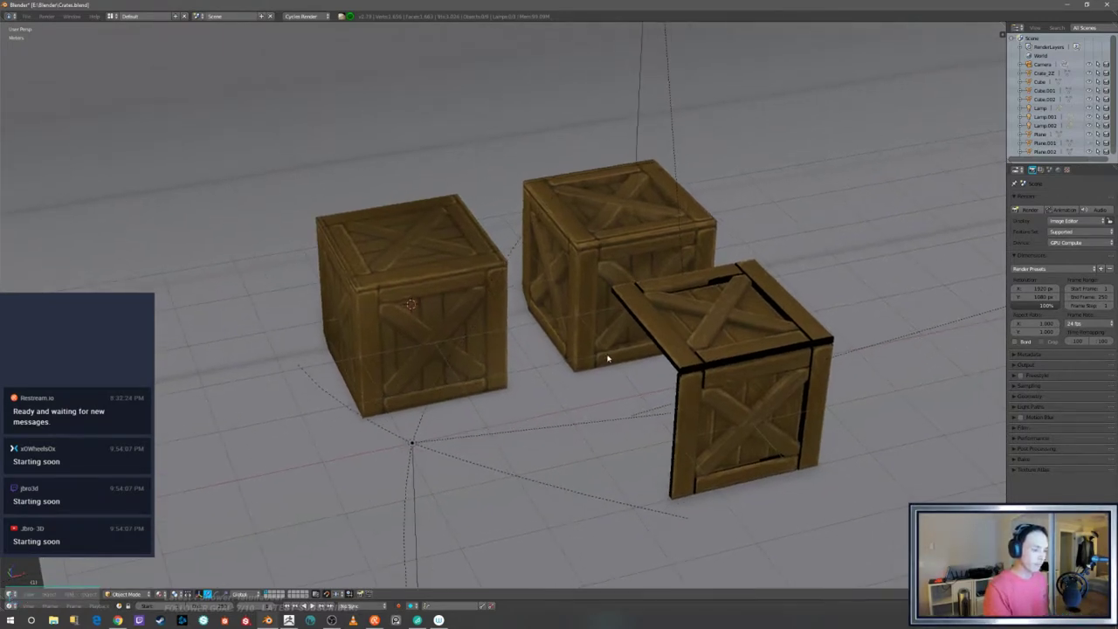
{"action": "right_click", "coordinate": [499, 318]}
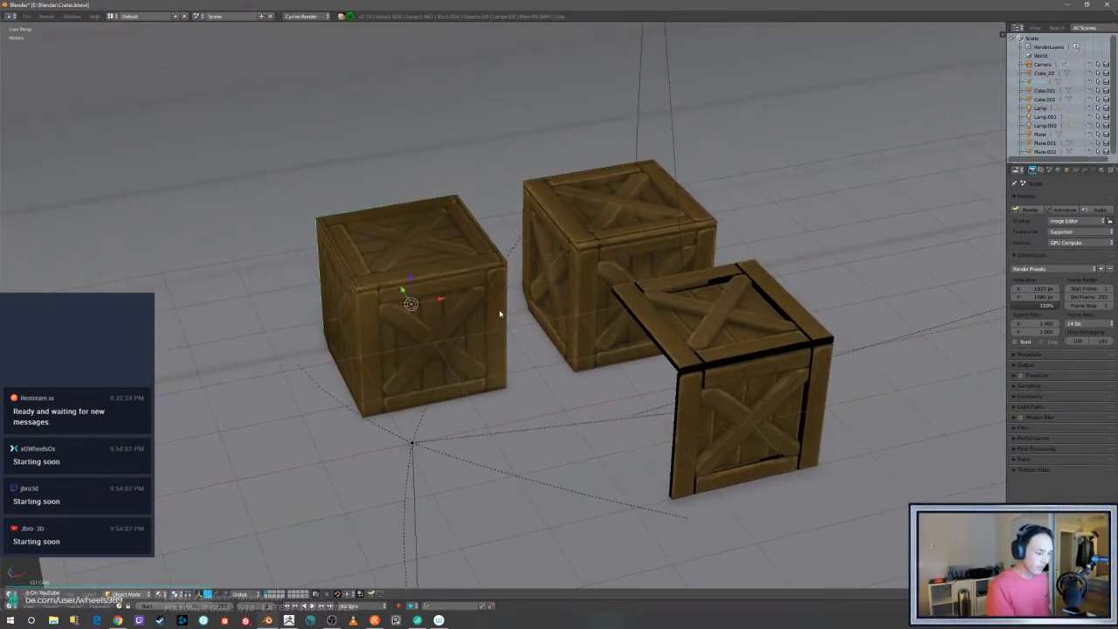
{"action": "middle_click_drag", "start_coordinate": [634, 361], "coordinate": [656, 419]}
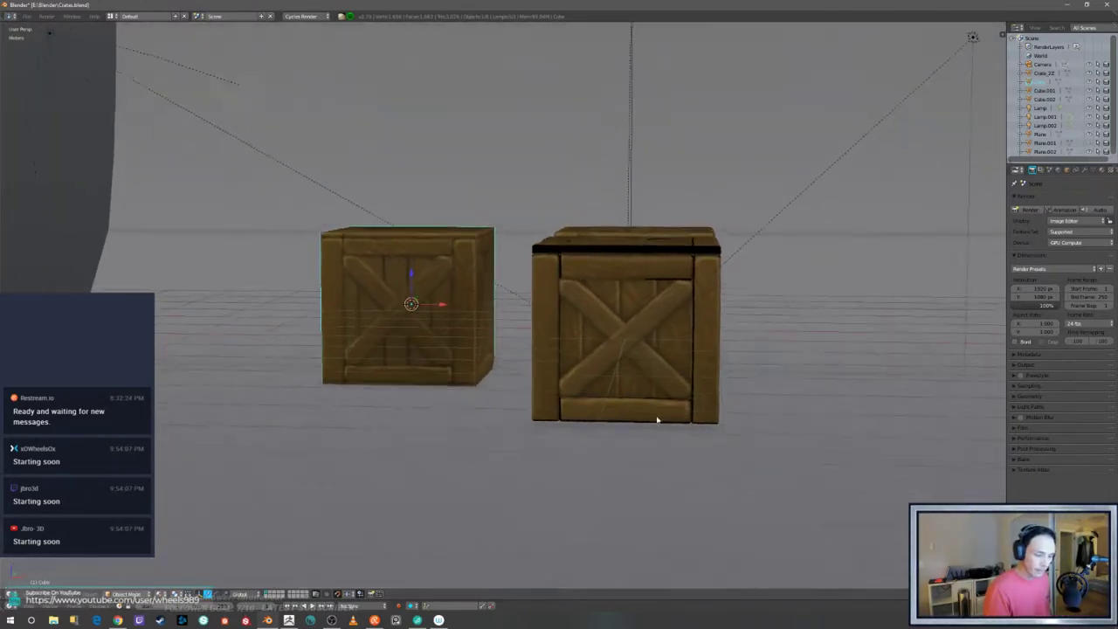
- Isolate the front detailed crate in Local View and put it in Edit Mode
{"action": "right_click", "coordinate": [704, 367]}
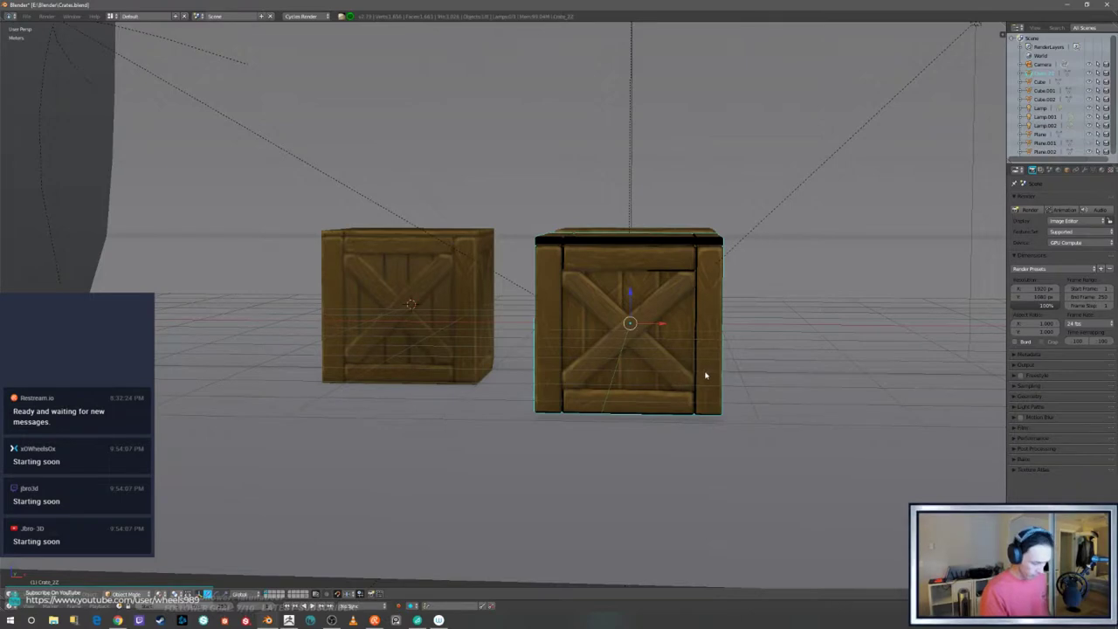
{"action": "key", "text": "KP_Divide"}
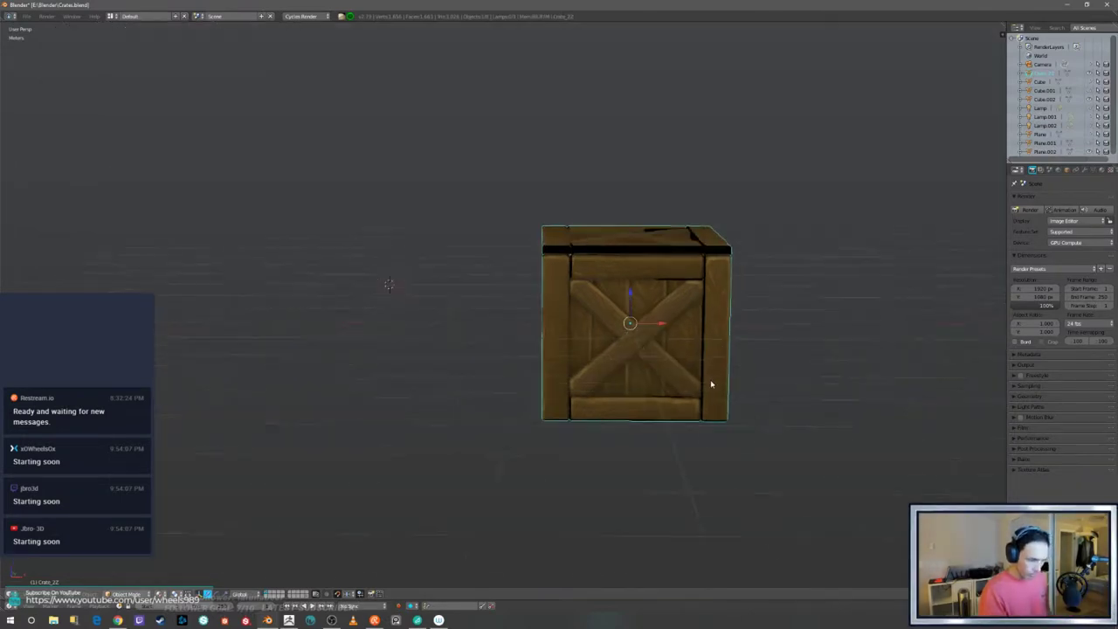
{"action": "key", "text": "Tab"}
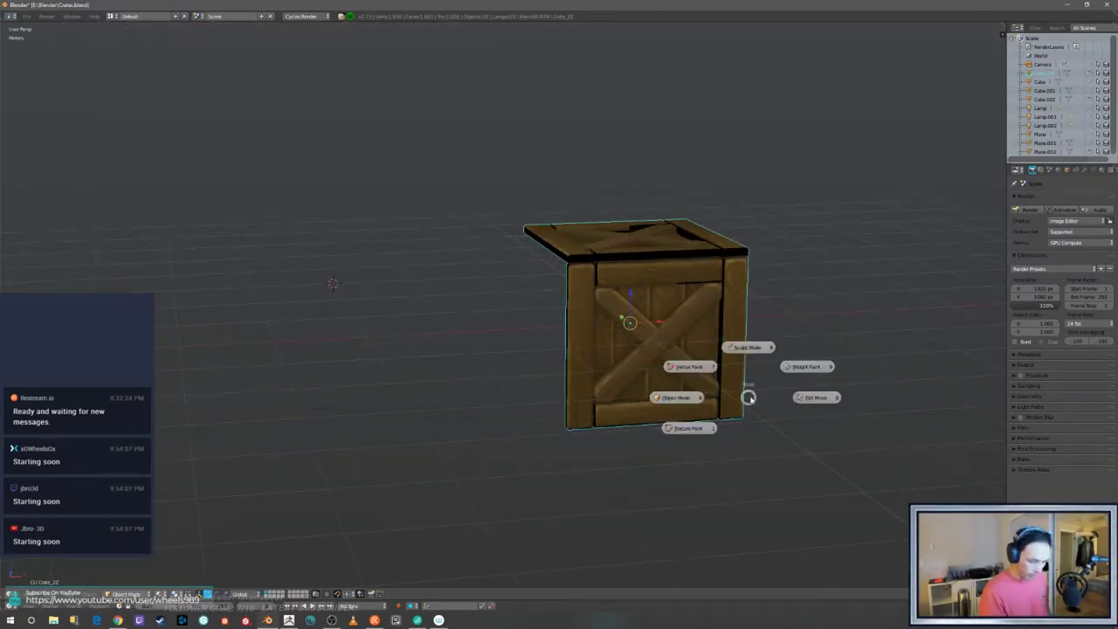
{"action": "left_click", "coordinate": [812, 399]}
{"action": "middle_click_drag", "start_coordinate": [812, 382], "coordinate": [734, 375]}
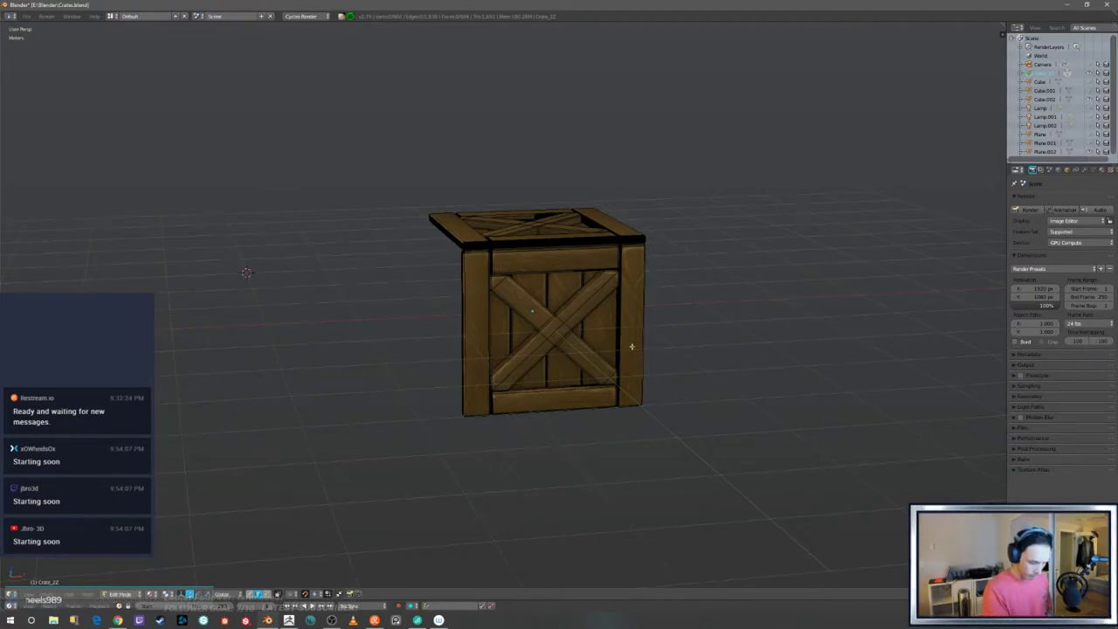
- Select all linked planks of the crate's front panel, including the X brace and frame boards, and hide the rest of the mesh
{"action": "key", "text": "l"}
{"action": "key", "text": "l"}
{"action": "key", "text": "l"}
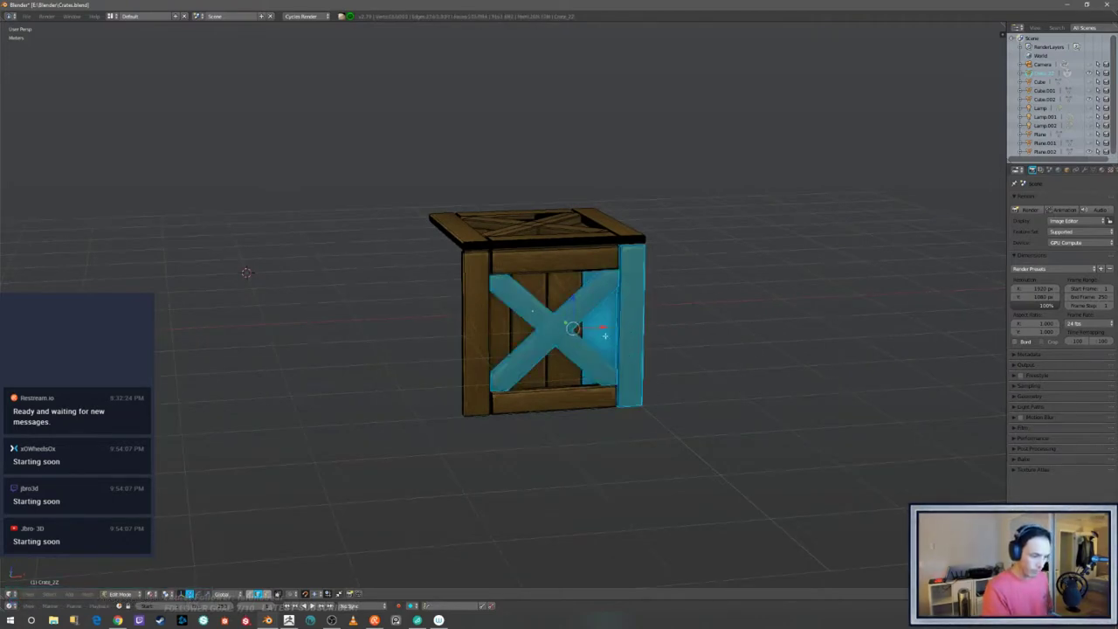
{"action": "key", "text": "l"}
{"action": "key", "text": "l"}
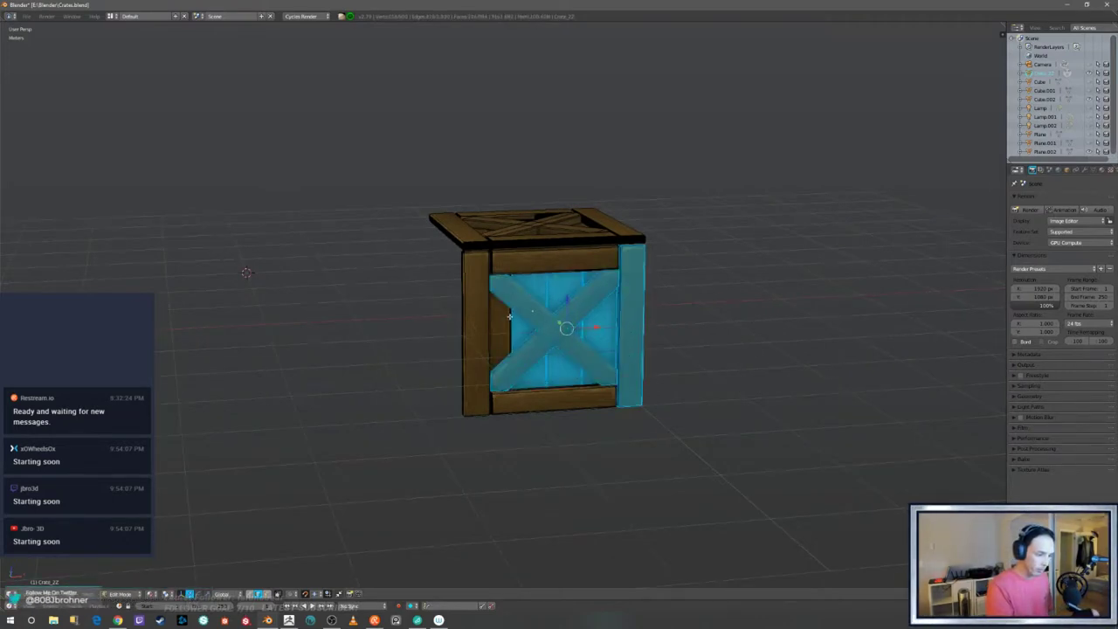
{"action": "key", "text": "l"}
{"action": "key", "text": "l"}
{"action": "key", "text": "l"}
{"action": "key", "text": "l"}
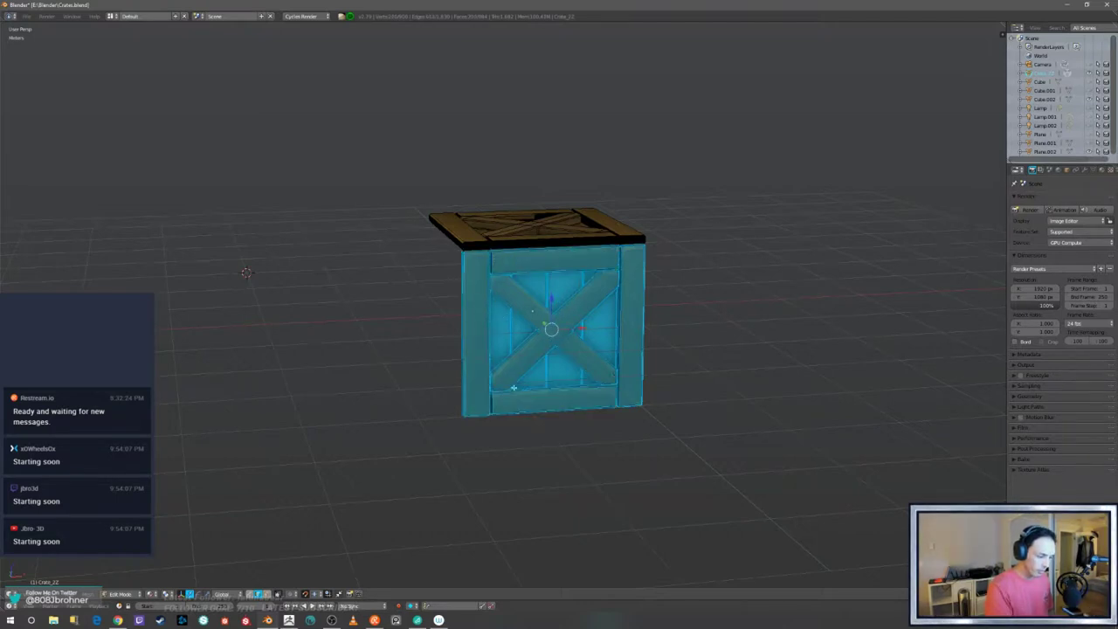
{"action": "middle_click_drag", "start_coordinate": [739, 371], "coordinate": [721, 372]}
{"action": "key", "text": "shift+h"}
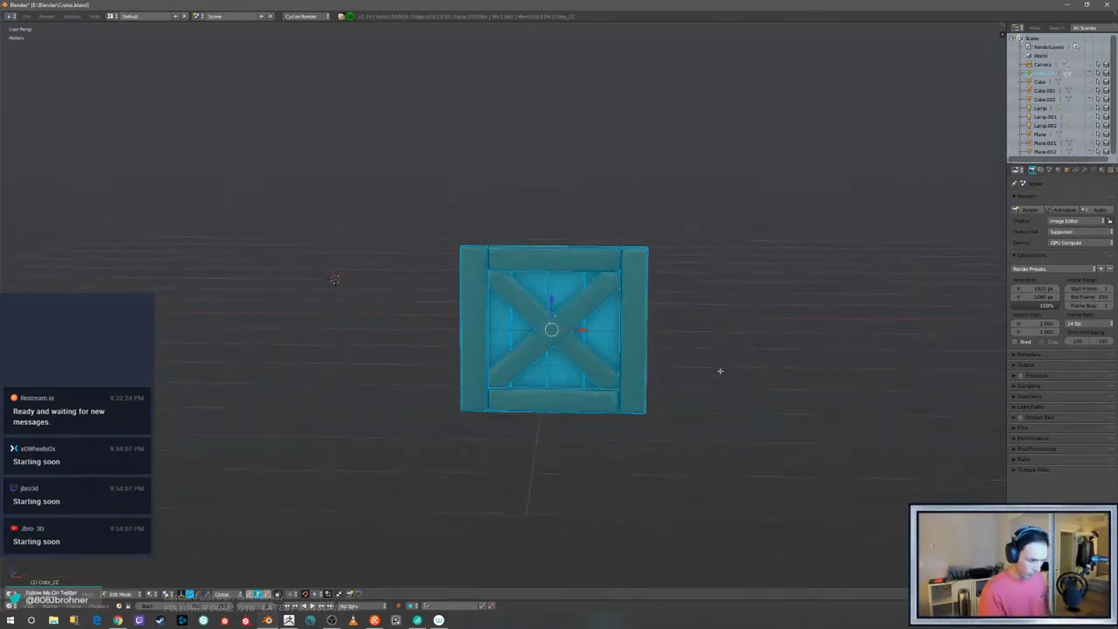
{"action": "key", "text": "a"}
- Display the isolated front panel in Solid shading without its wood texture and frame it from the front
{"action": "scroll", "coordinate": [752, 349], "scroll_direction": "up", "scroll_amount": 3}
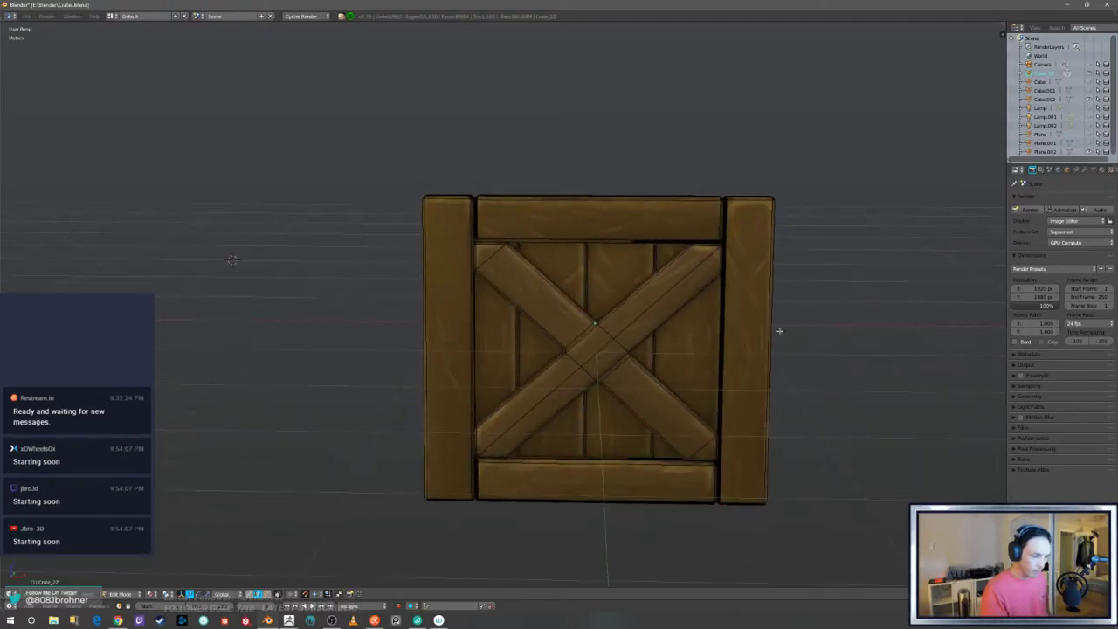
{"action": "mouse_move", "coordinate": [780, 331]}
{"action": "middle_mouse_down", "text": "shift"}
{"action": "mouse_move", "coordinate": [732, 270]}
{"action": "mouse_move", "coordinate": [759, 344]}
{"action": "mouse_move", "coordinate": [766, 308]}
{"action": "middle_mouse_up", "text": "shift"}
{"action": "key", "text": "z"}
{"action": "left_click", "coordinate": [756, 365]}
{"action": "scroll", "coordinate": [759, 336], "scroll_direction": "down", "scroll_amount": 1}
{"action": "scroll", "coordinate": [759, 335], "scroll_direction": "down", "scroll_amount": 1}
{"action": "scroll", "coordinate": [769, 314], "scroll_direction": "up", "scroll_amount": 2}
{"action": "key", "text": "KP_1"}
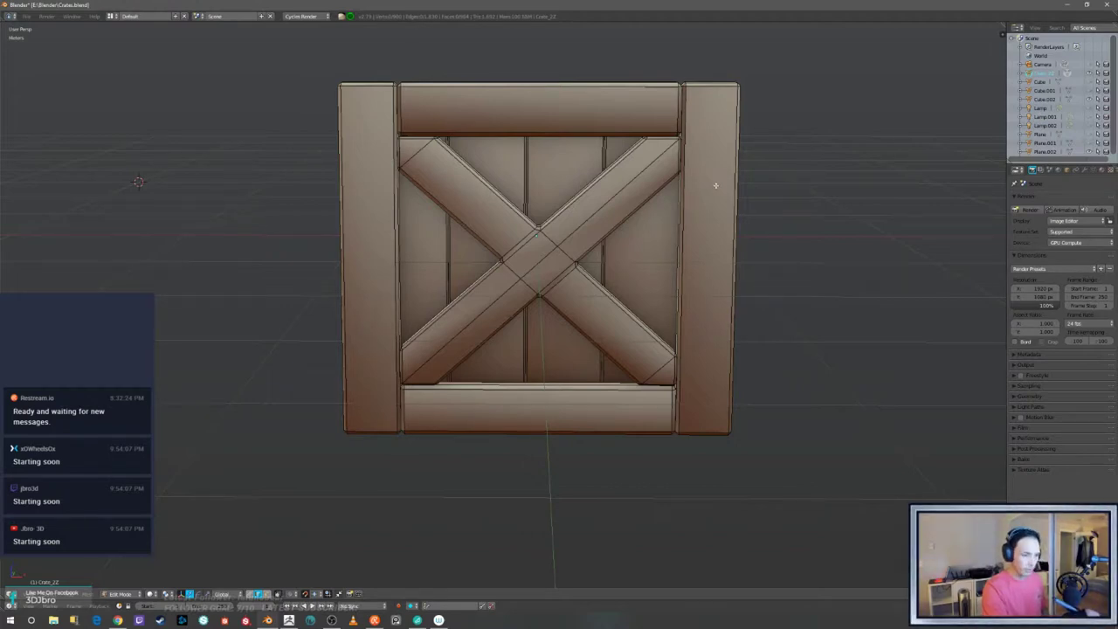
- Highlight the front panel's two vertical side boards, clear the selection, and examine how the separate planks fit together
{"action": "key", "text": "l"}
{"action": "middle_click_drag", "start_coordinate": [733, 186], "coordinate": [721, 193]}
{"action": "key", "text": "l"}
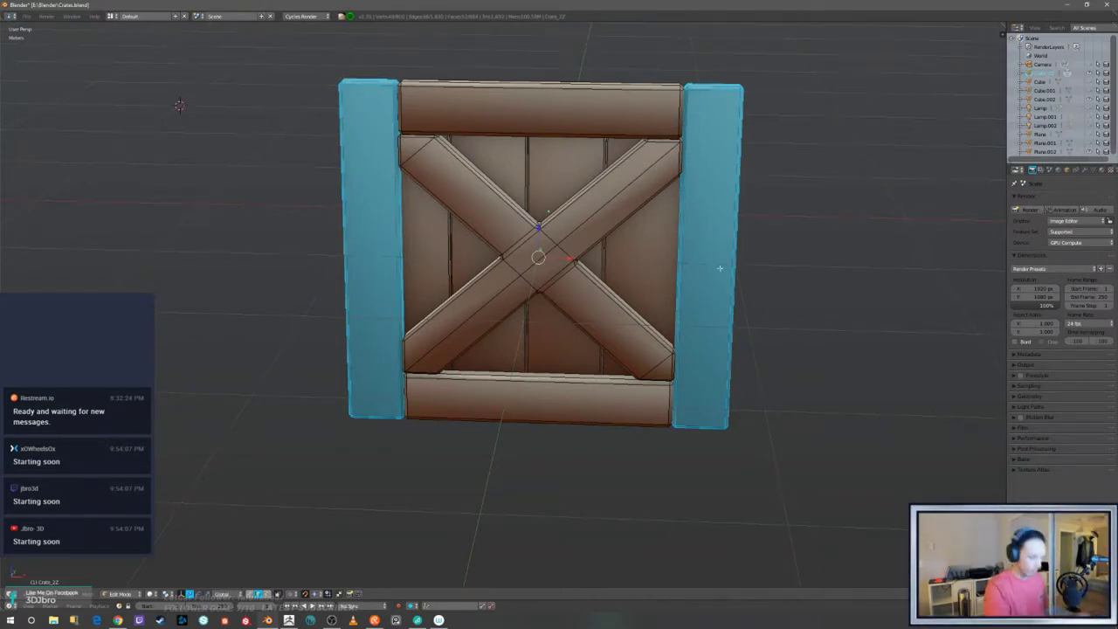
{"action": "key", "text": "KP_1"}
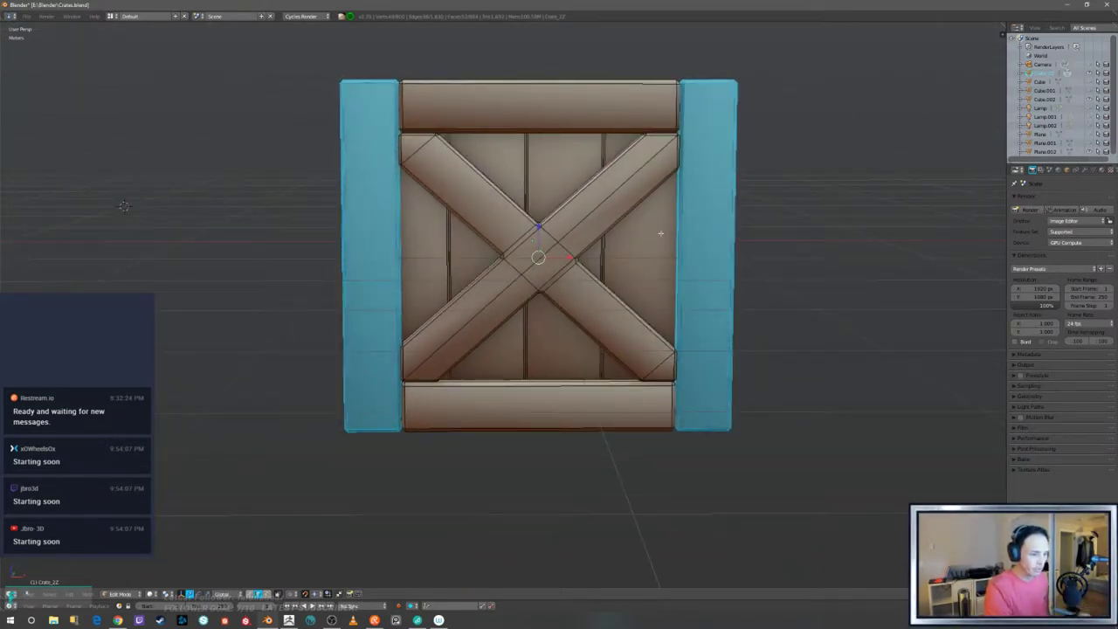
{"action": "key", "text": "a"}
{"action": "middle_click_drag", "start_coordinate": [656, 252], "coordinate": [662, 274]}
{"action": "key", "text": "KP_1"}
{"action": "middle_click_drag", "start_coordinate": [749, 274], "coordinate": [744, 325]}
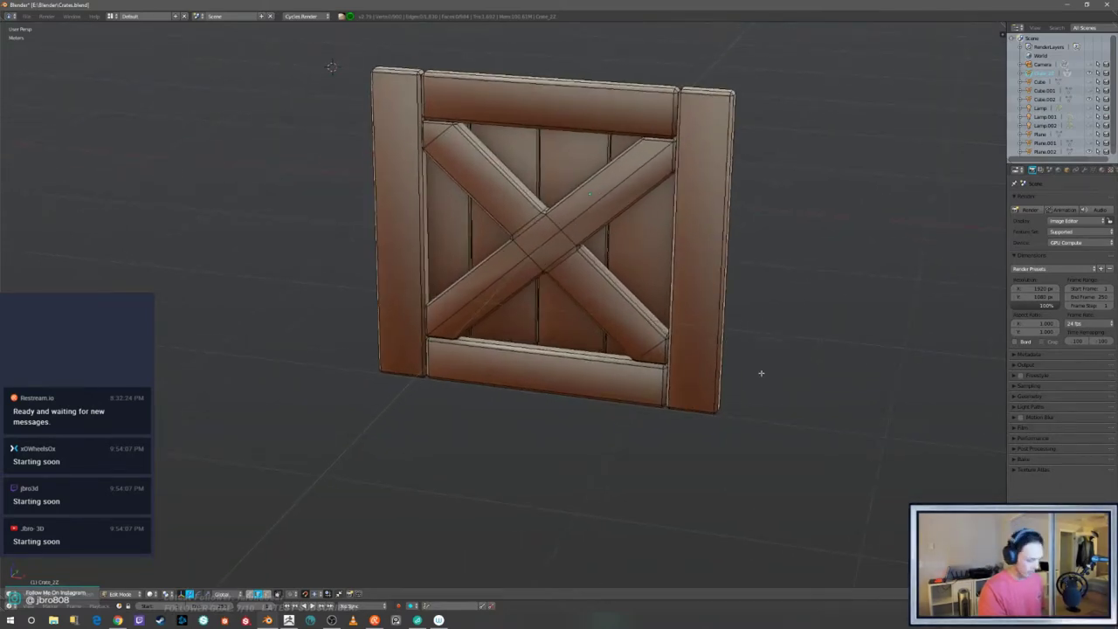
- View the whole crate in Vertex Paint and return it to Edit Mode
{"action": "key", "text": "Tab"}
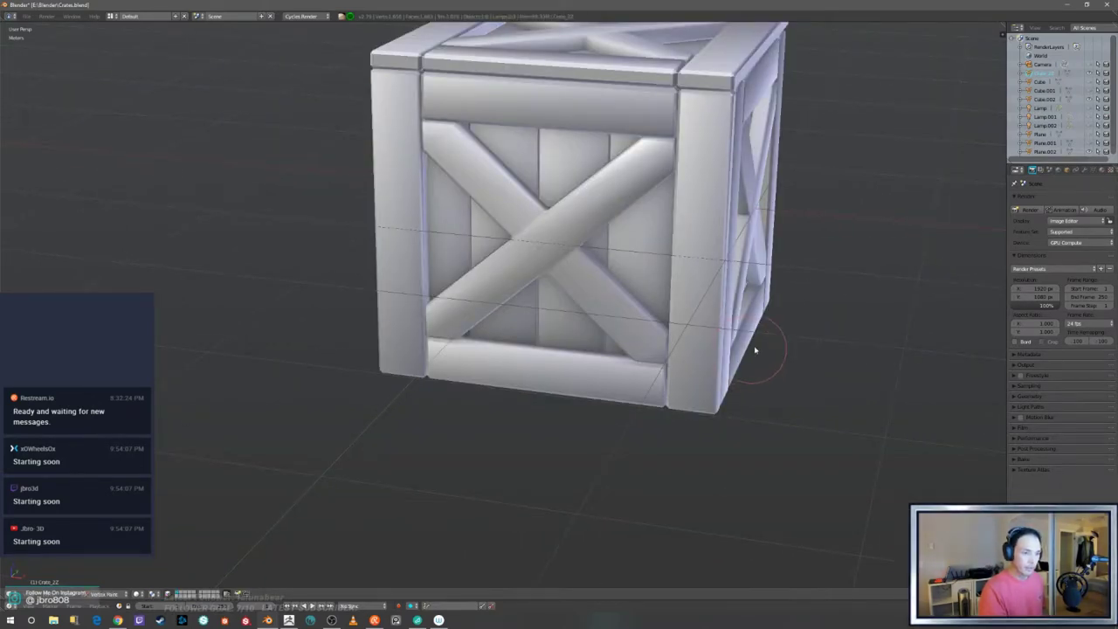
{"action": "middle_click_drag", "start_coordinate": [756, 350], "coordinate": [809, 327]}
{"action": "key", "text": "KP_1"}
{"action": "key", "text": "ctrl+Tab"}
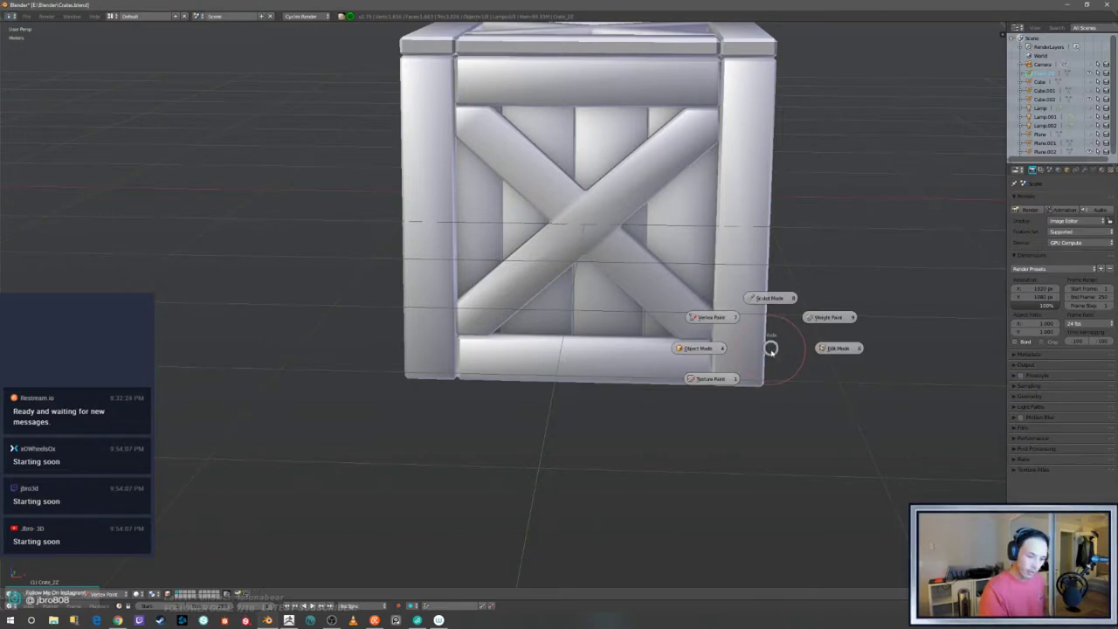
{"action": "left_click", "coordinate": [828, 343]}
{"action": "middle_click_drag", "start_coordinate": [831, 332], "coordinate": [774, 349]}
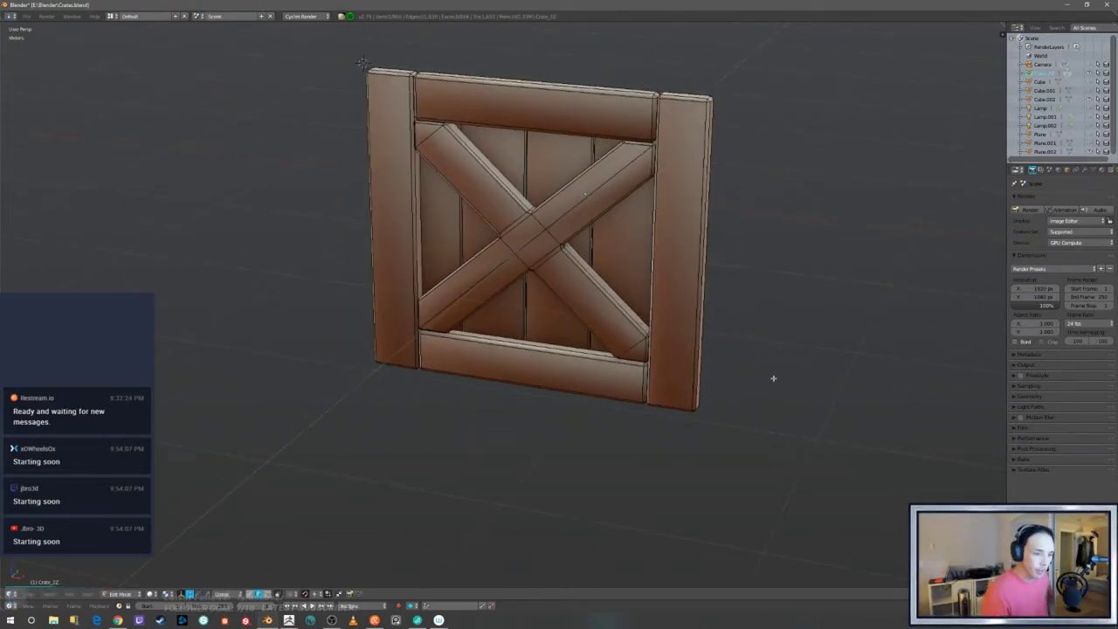
- Examine the front panel in the straight front view and reveal the crate's hidden parts in Edit Mode
{"action": "middle_click_drag", "start_coordinate": [774, 415], "coordinate": [780, 407]}
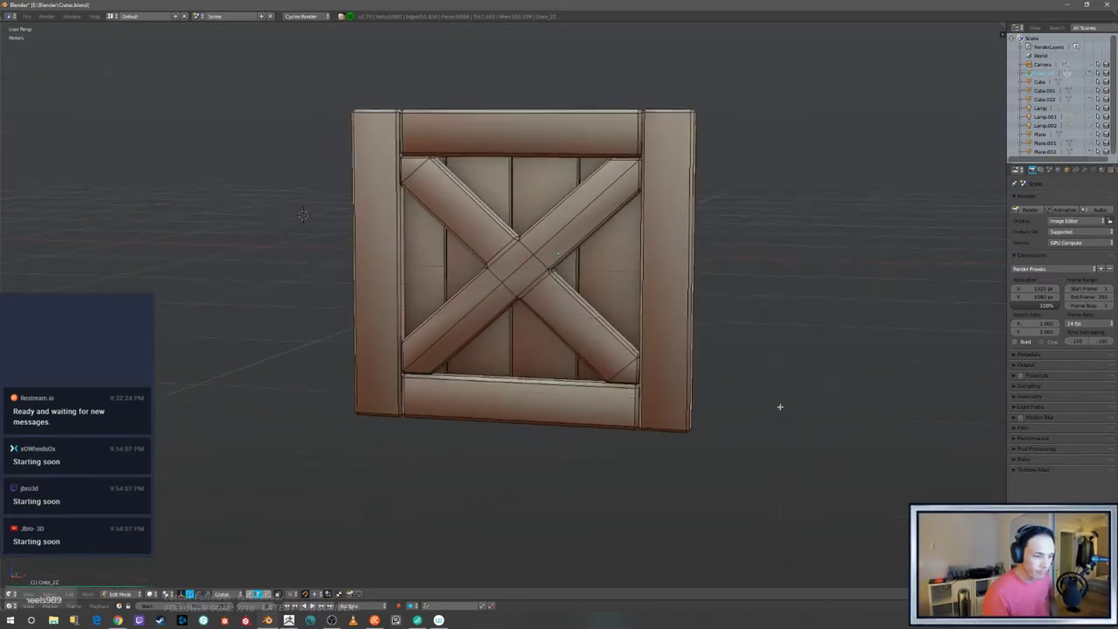
{"action": "key", "text": "KP_1"}
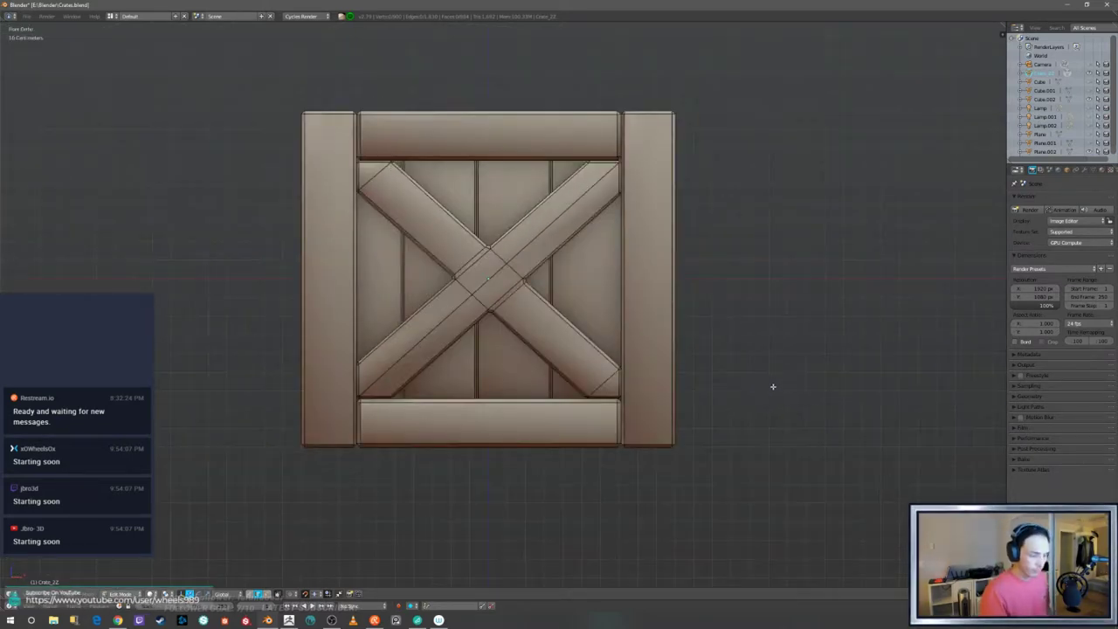
{"action": "scroll", "coordinate": [772, 386], "scroll_direction": "down", "scroll_amount": 2}
{"action": "middle_click_drag", "start_coordinate": [766, 417], "coordinate": [793, 417]}
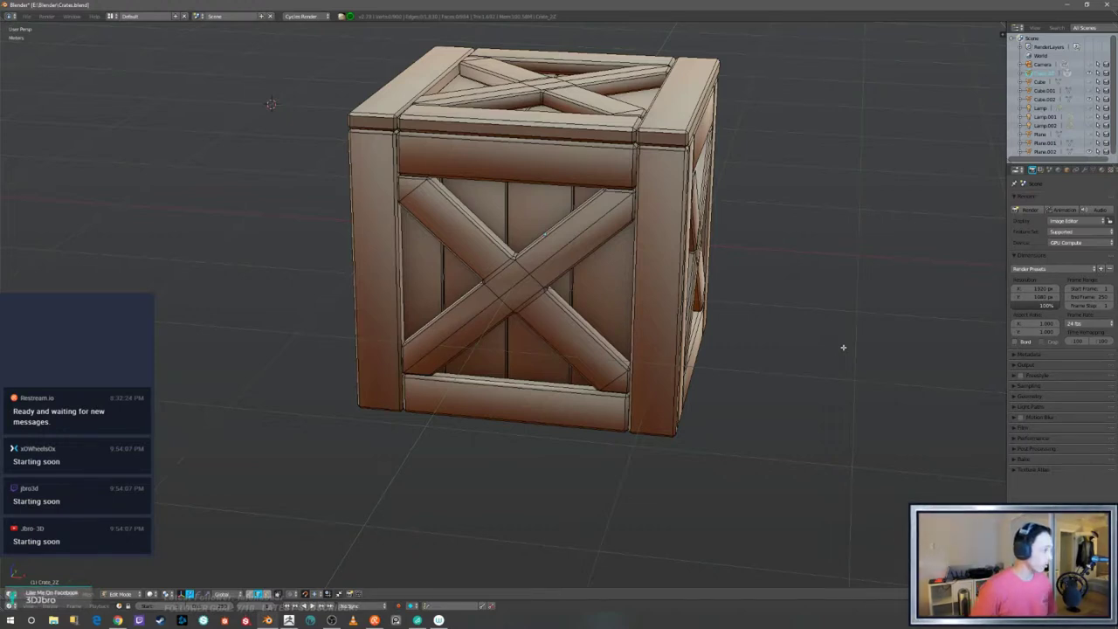
- Save the crate scene to its existing Blender file and switch to ZBrush
{"action": "left_click", "coordinate": [26, 16]}
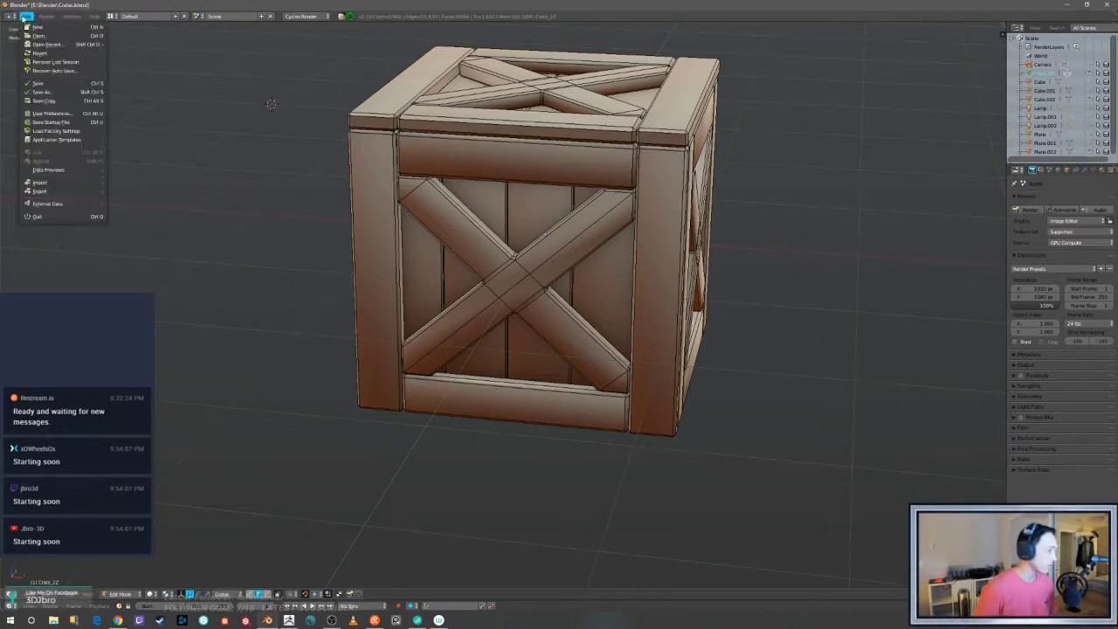
{"action": "left_click", "coordinate": [52, 85]}
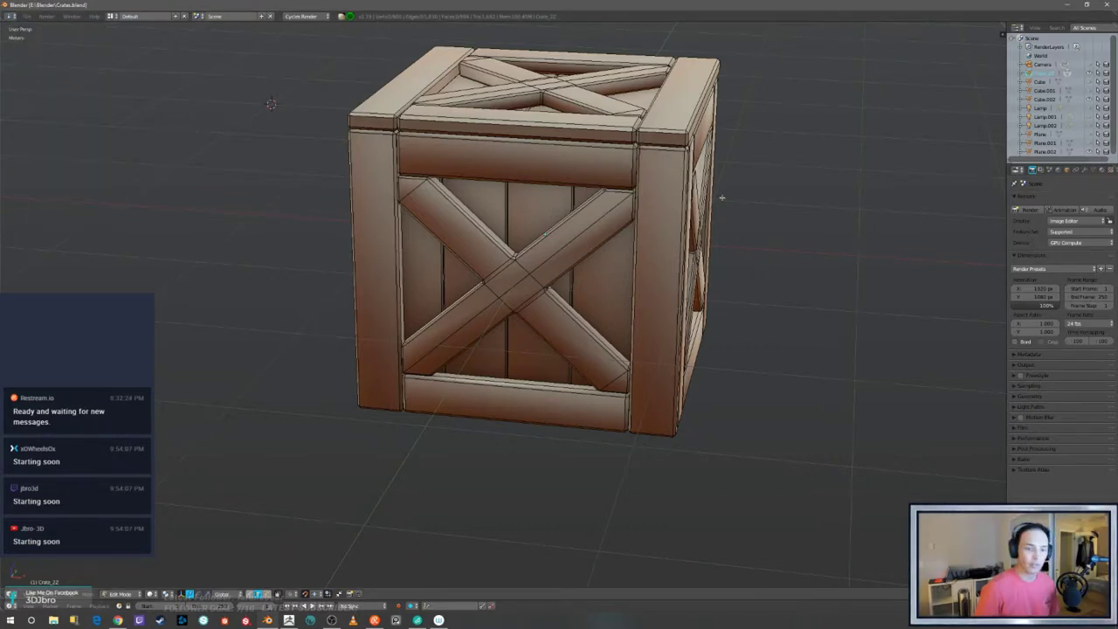
{"action": "left_click", "coordinate": [289, 620]}
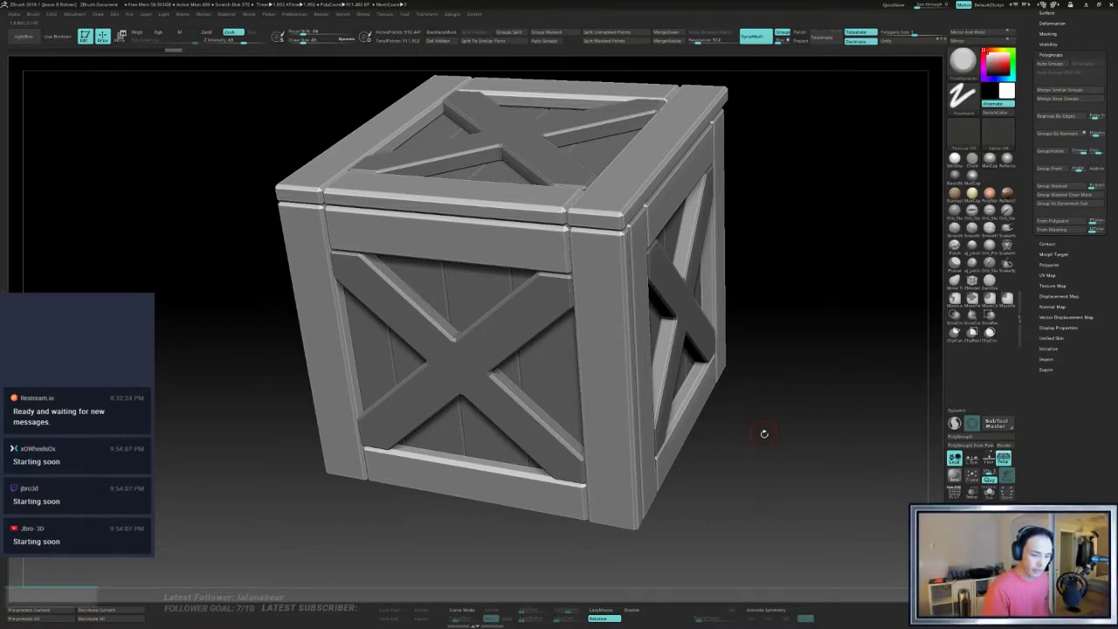
- Open the subtool list and view only the combined crate subtool, hiding the frame and planks, with its polygroups displayed
{"action": "left_click_drag", "start_coordinate": [760, 417], "coordinate": [771, 412]}
{"action": "right_click_drag", "start_coordinate": [772, 412], "coordinate": [778, 357], "text": "ctrl"}
{"action": "left_click_drag", "start_coordinate": [778, 357], "coordinate": [767, 388]}
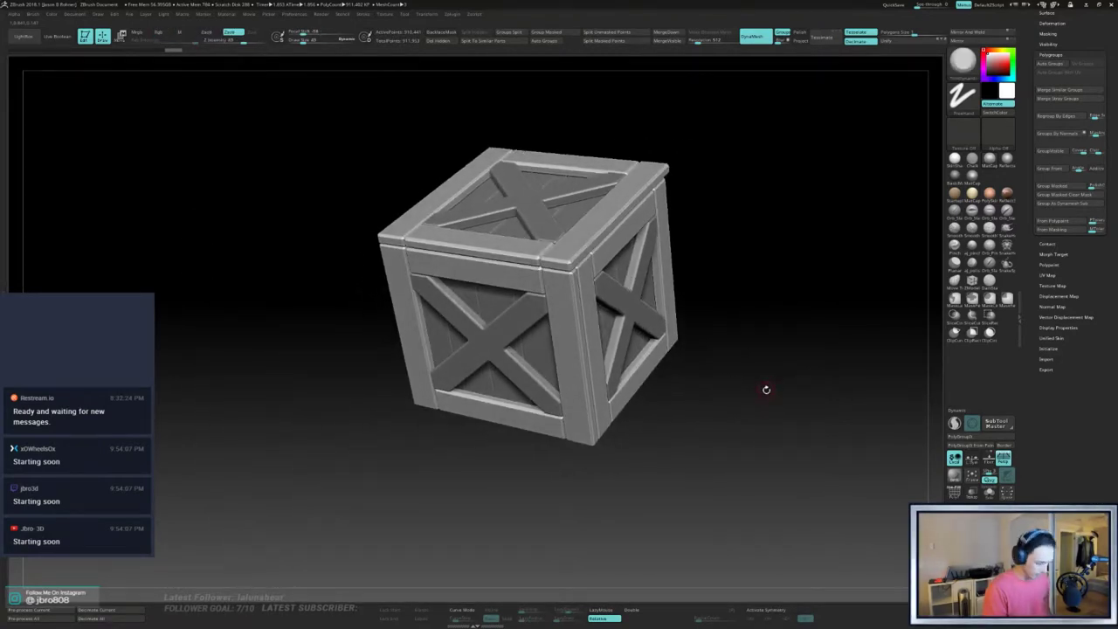
{"action": "left_click", "coordinate": [1052, 54]}
{"action": "left_click_drag", "start_coordinate": [1036, 80], "coordinate": [1040, 140]}
{"action": "left_click", "coordinate": [1049, 146]}
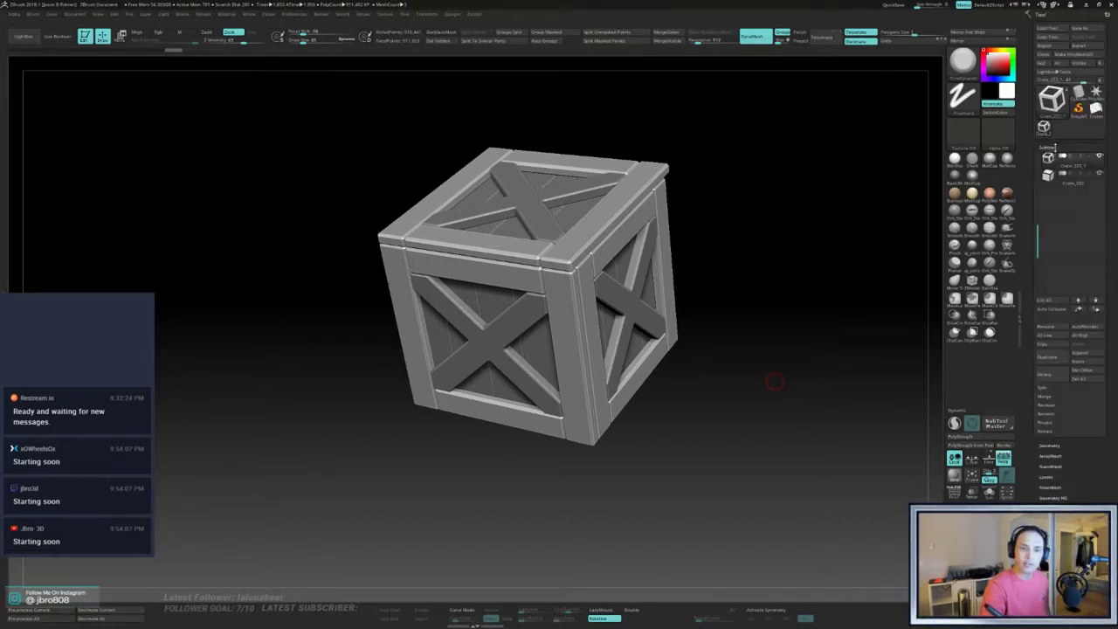
{"action": "left_click_drag", "start_coordinate": [1038, 224], "coordinate": [1039, 155]}
{"action": "left_click", "coordinate": [1079, 165]}
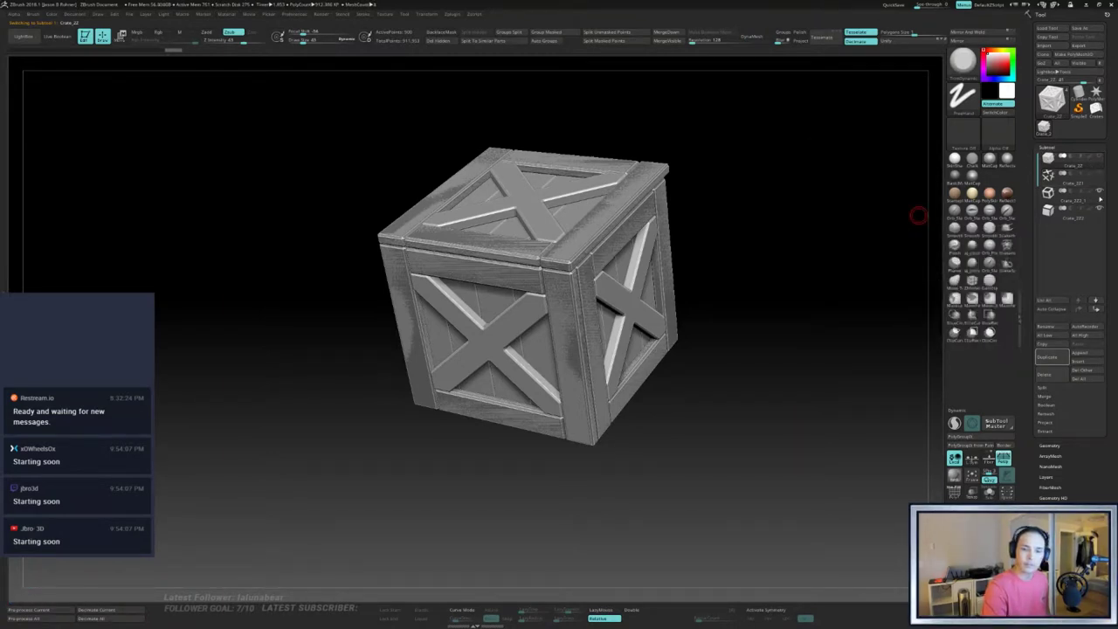
{"action": "left_click", "coordinate": [1100, 191]}
{"action": "left_click", "coordinate": [1099, 209]}
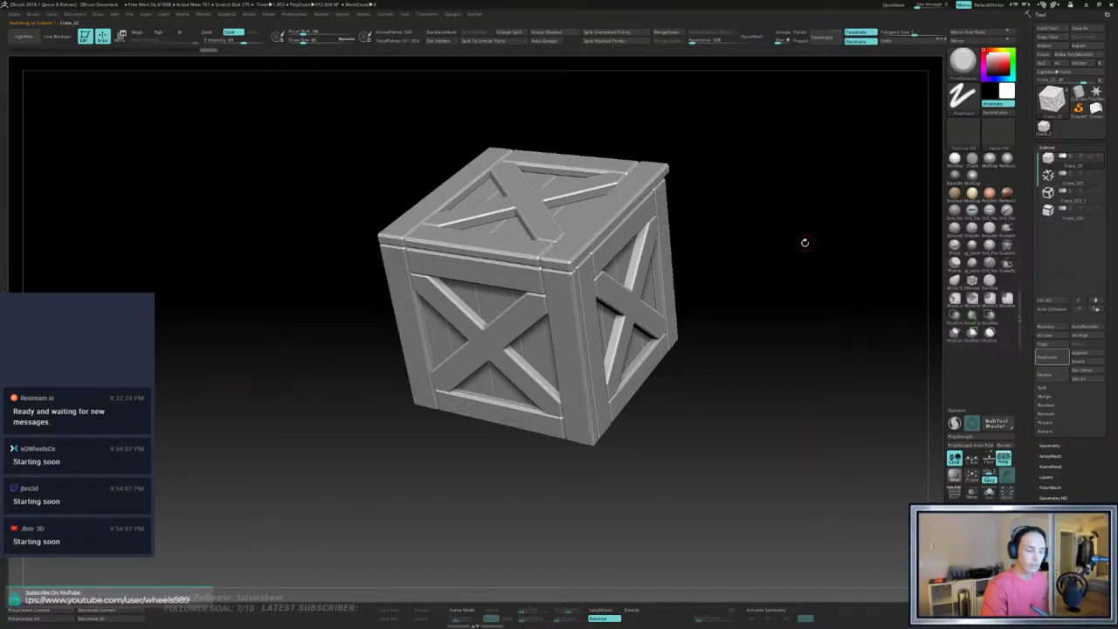
{"action": "left_click_drag", "start_coordinate": [756, 330], "coordinate": [786, 313]}
{"action": "key", "text": "shift+f"}
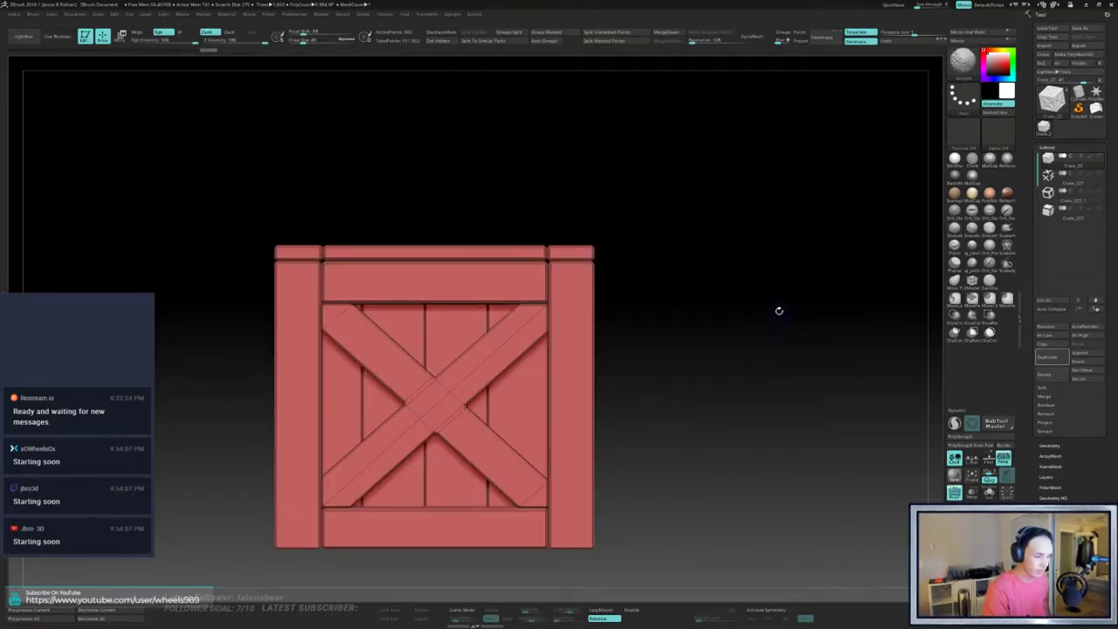
- Make the X-brace subtool active and turn the frame and plank subtools back on around it
{"action": "left_click", "coordinate": [1094, 181]}
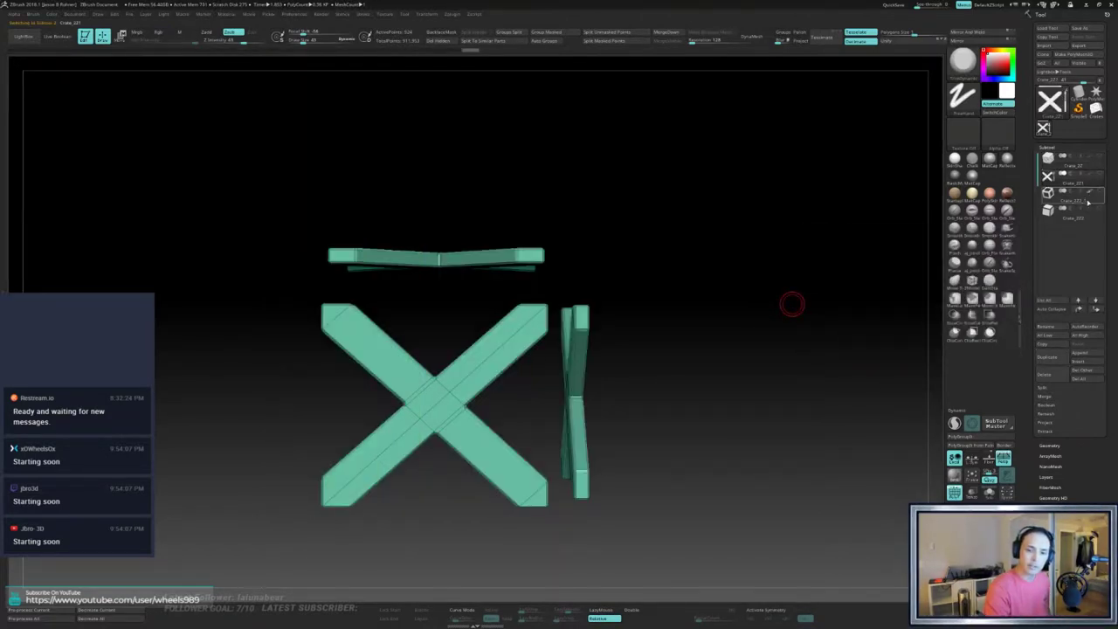
{"action": "left_click", "coordinate": [1099, 193]}
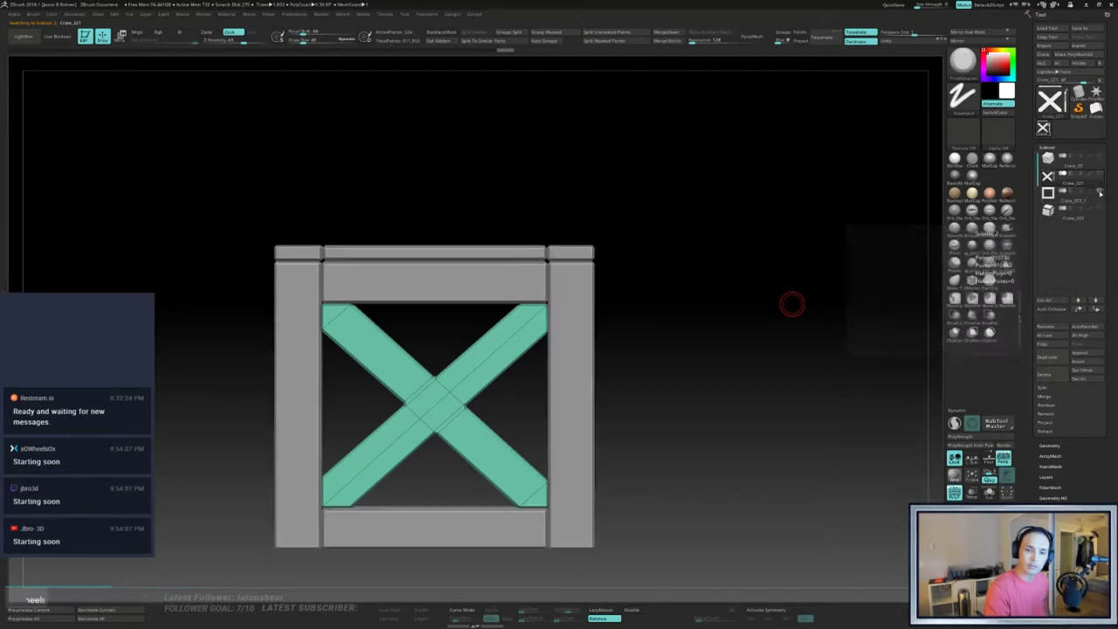
{"action": "left_click", "coordinate": [1100, 181]}
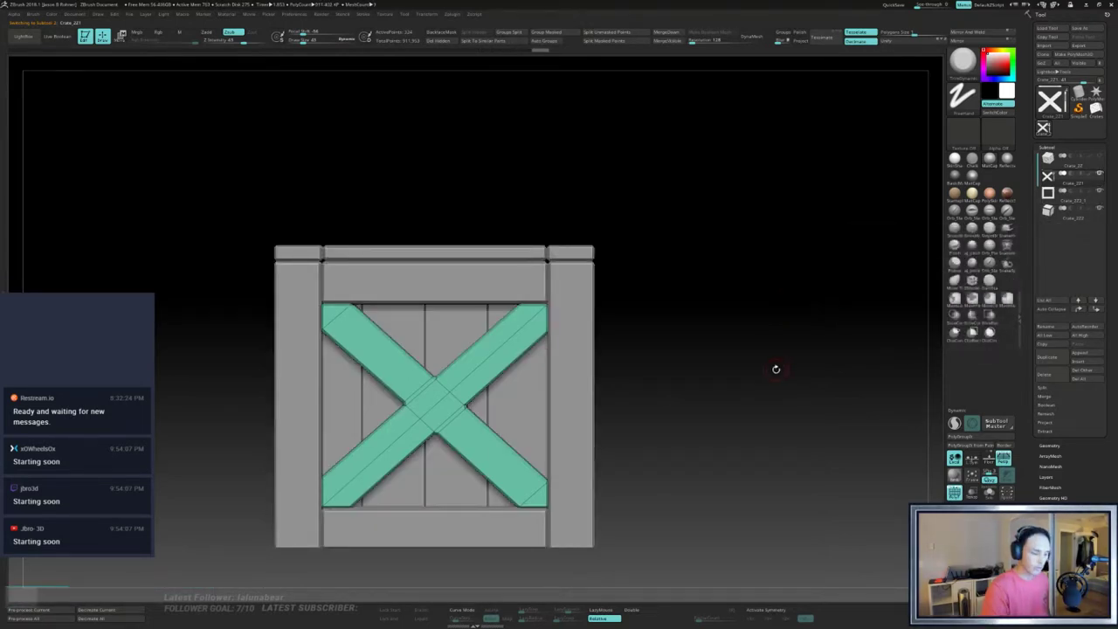
{"action": "mouse_move", "coordinate": [784, 364]}
{"action": "left_mouse_down"}
{"action": "mouse_move", "coordinate": [774, 402]}
{"action": "mouse_move", "coordinate": [784, 347]}
{"action": "mouse_move", "coordinate": [789, 357]}
{"action": "mouse_move", "coordinate": [752, 387]}
{"action": "left_mouse_up"}
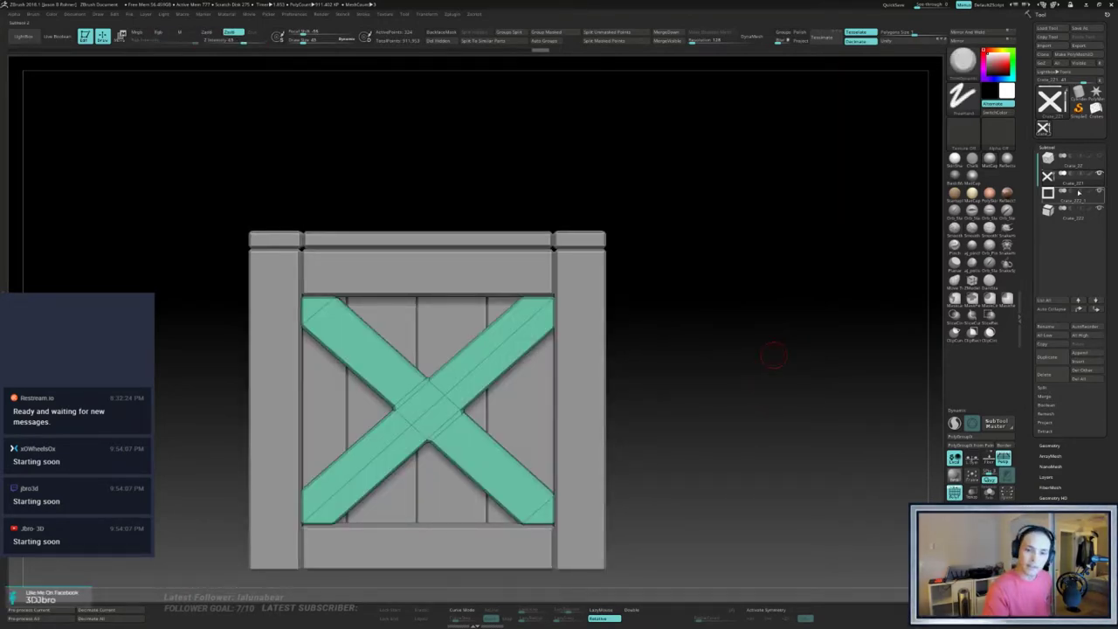
- Inspect the plank, X-brace and combined crate subtools in turn, comparing their wireframes and polygroups
{"action": "left_click", "coordinate": [1075, 214]}
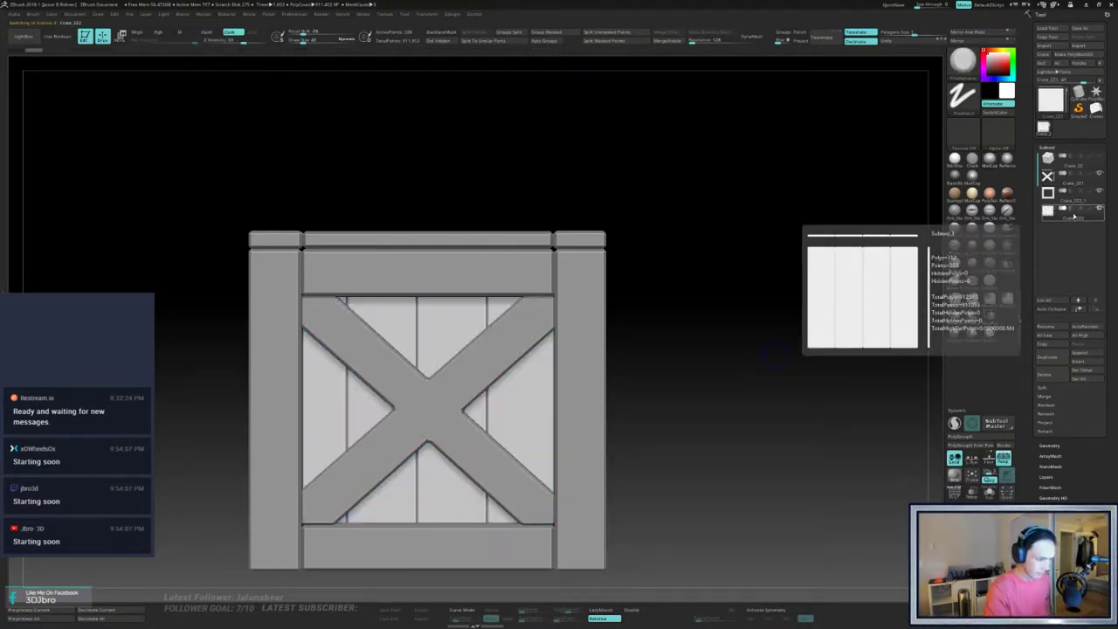
{"action": "left_click_drag", "start_coordinate": [812, 336], "coordinate": [804, 357]}
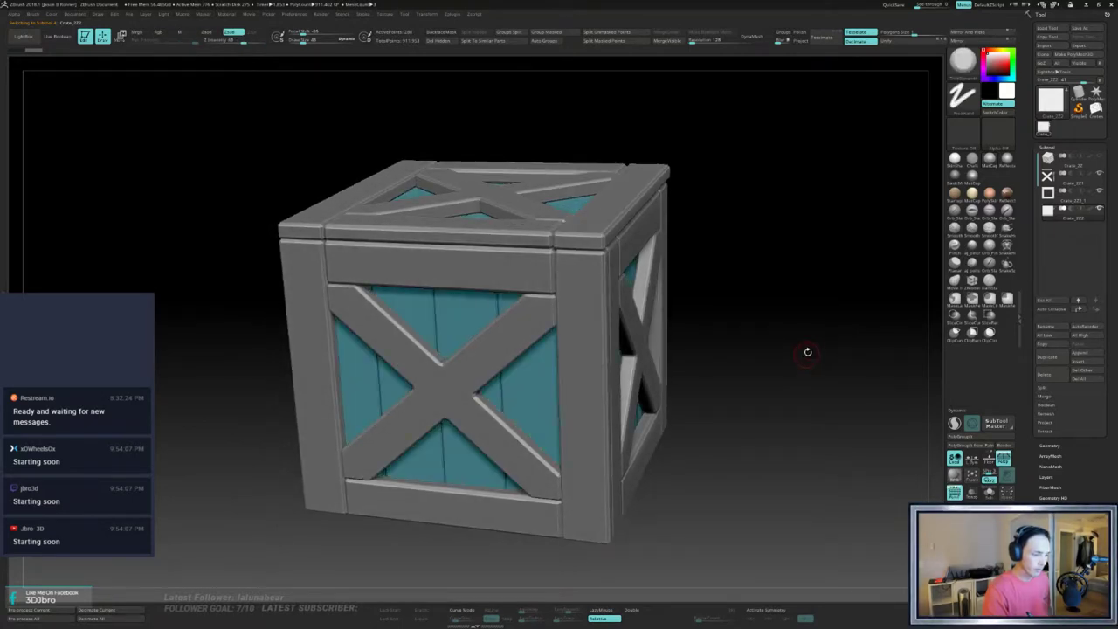
{"action": "key", "text": "shift+f"}
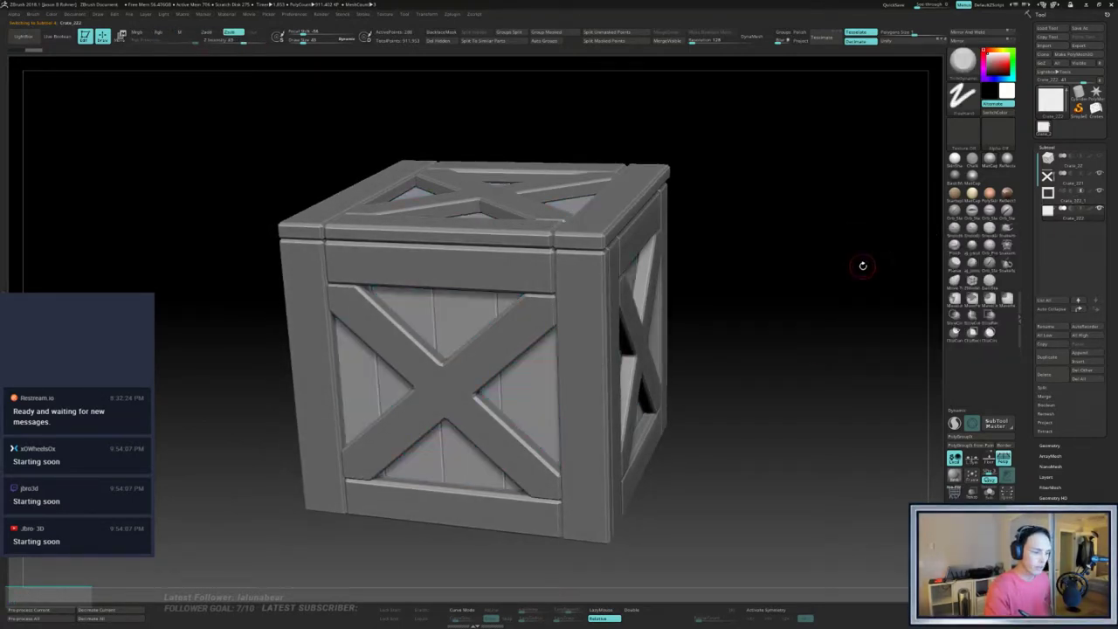
{"action": "left_click", "coordinate": [1081, 188]}
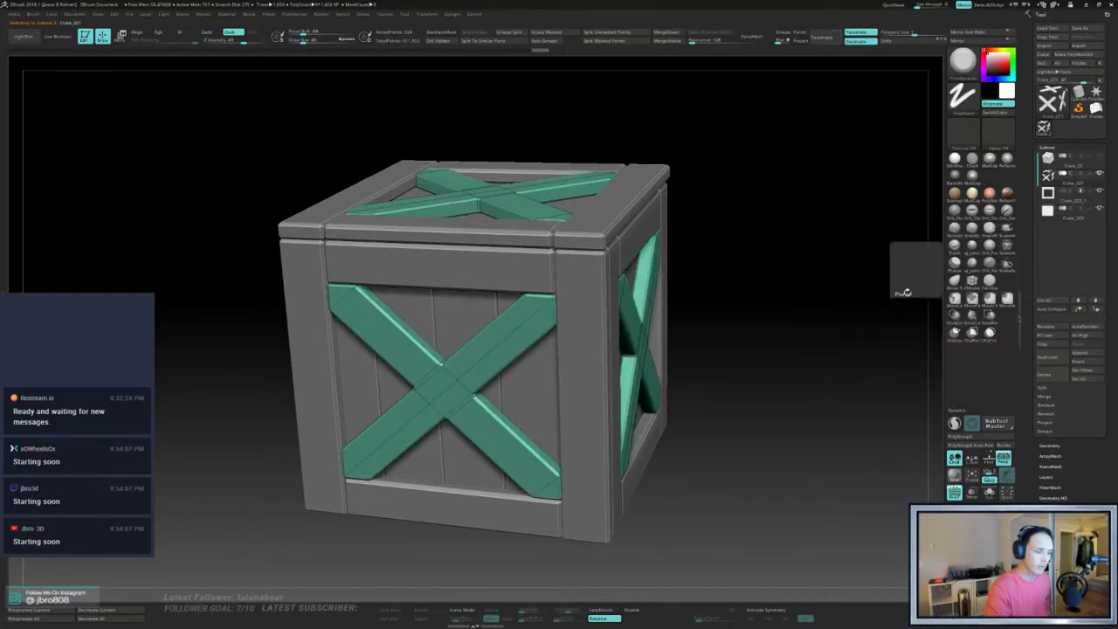
{"action": "left_click", "coordinate": [1075, 159]}
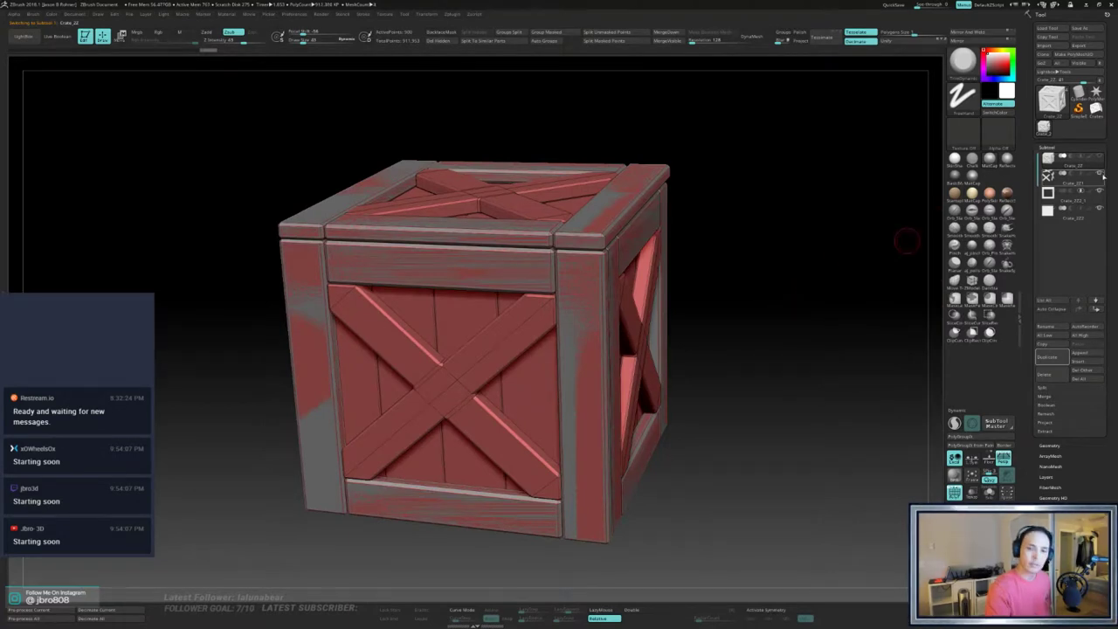
- Select the X-brace subtool and convert it to a dense DynaMesh at a raised resolution
{"action": "left_click", "coordinate": [1079, 175]}
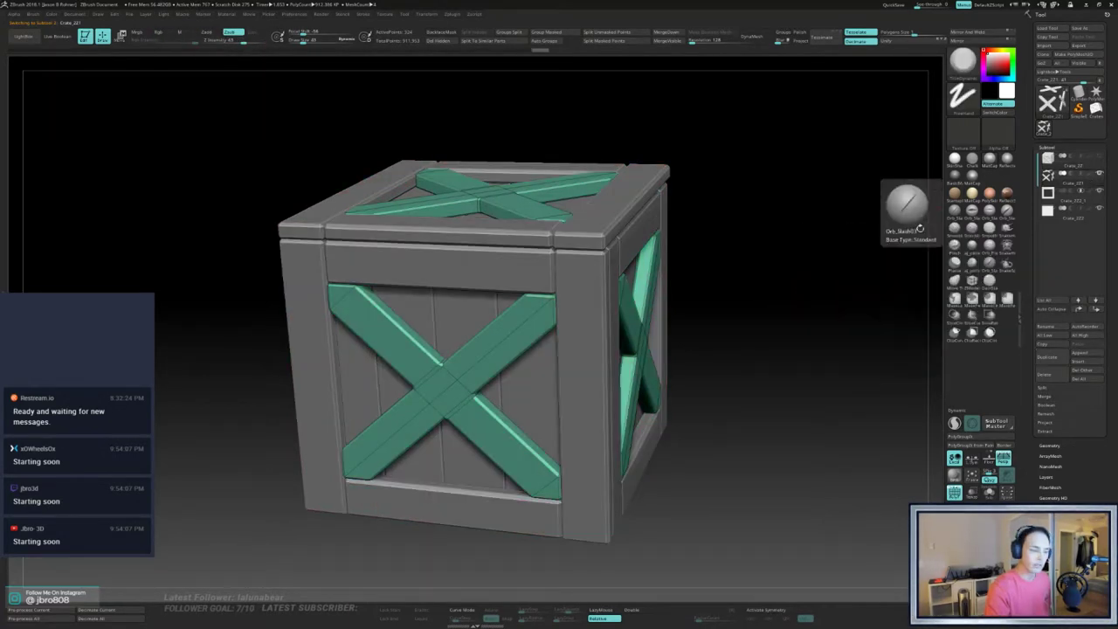
{"action": "left_click_drag", "start_coordinate": [756, 336], "coordinate": [766, 330], "text": "shift"}
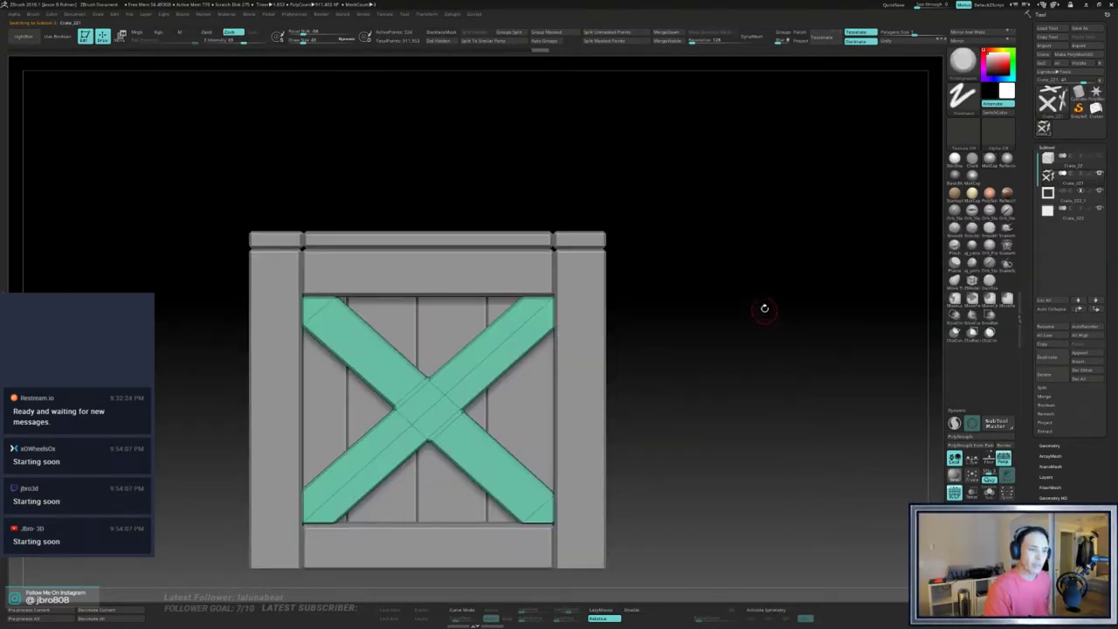
{"action": "left_click", "coordinate": [712, 40]}
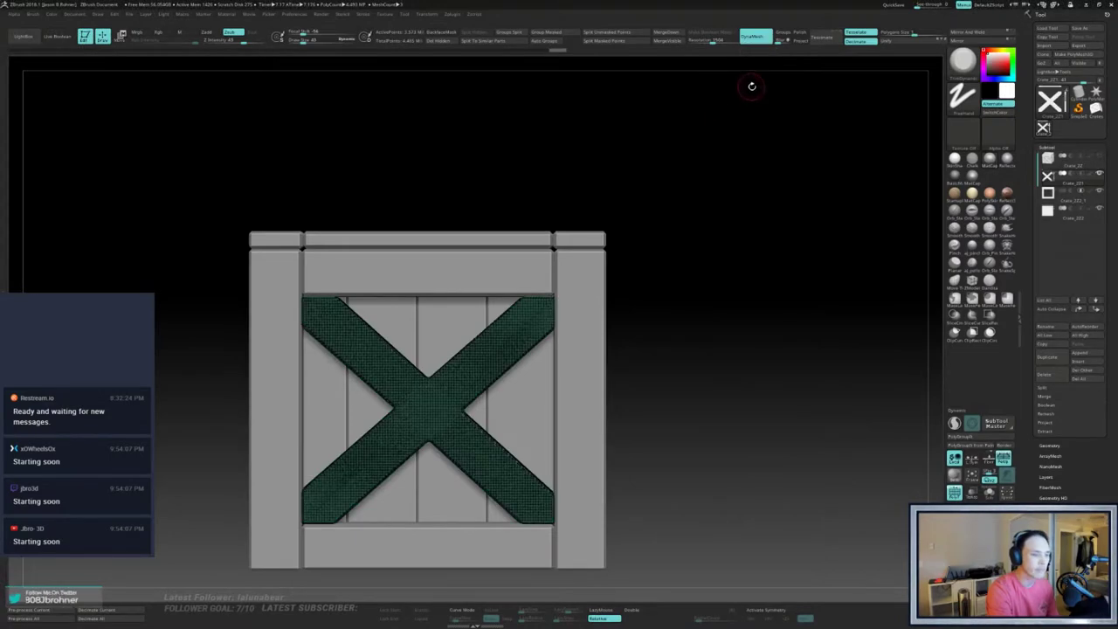
{"action": "left_click_drag", "start_coordinate": [755, 100], "coordinate": [701, 159]}
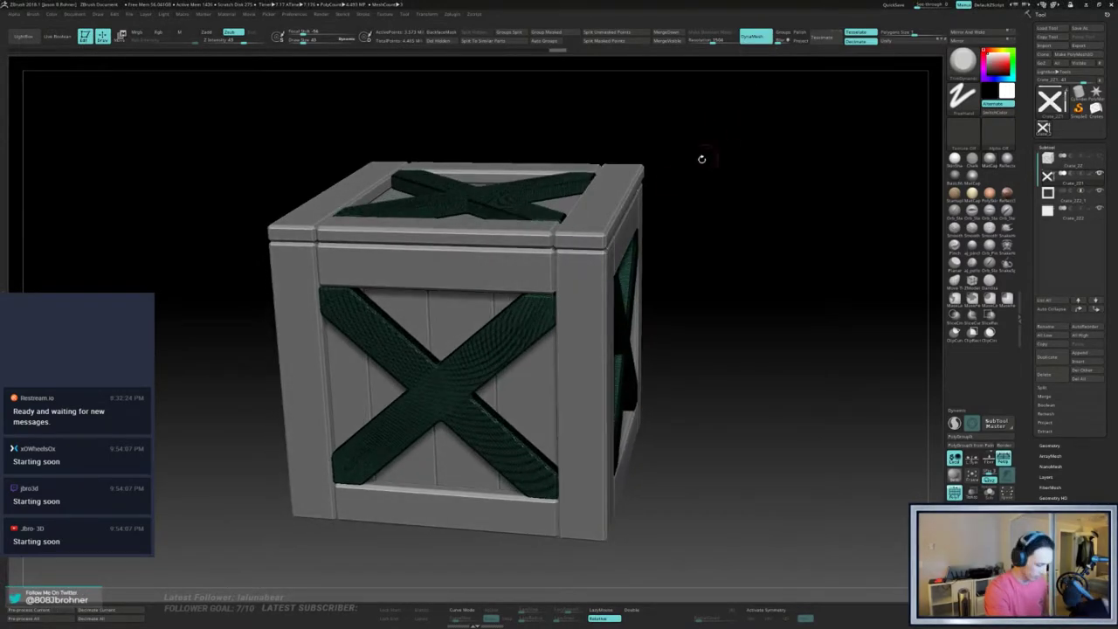
- Check the frame mesh, then give each inner plank its own polygroup with Auto Groups and DynaMesh the plank subtool with Groups enabled
{"action": "left_click", "coordinate": [611, 211], "text": "alt"}
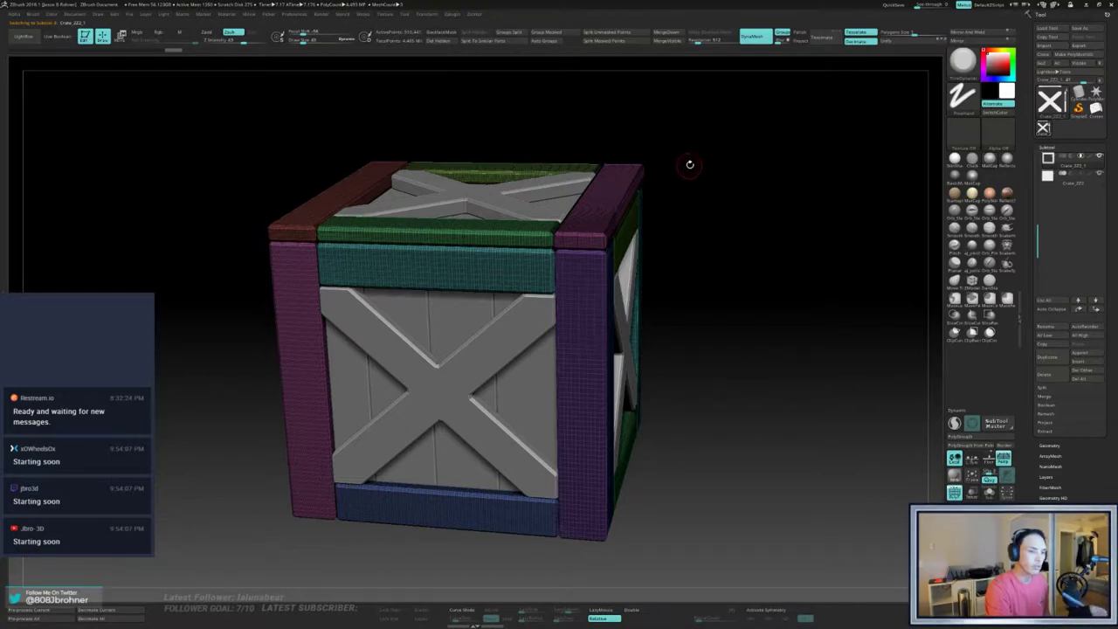
{"action": "left_click_drag", "start_coordinate": [689, 164], "coordinate": [694, 174]}
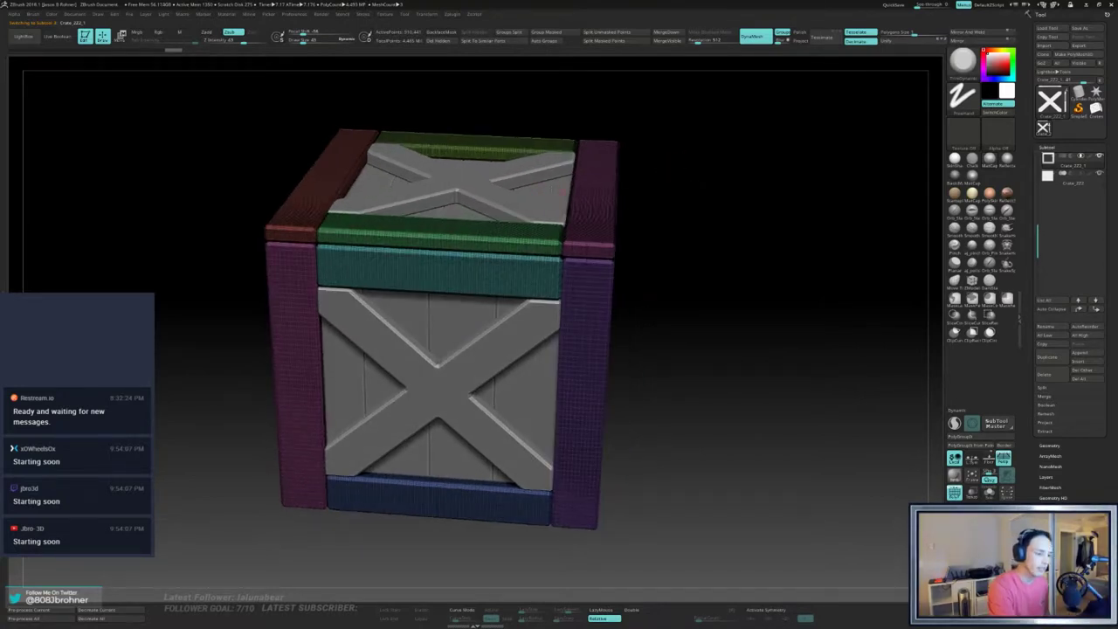
{"action": "left_click", "coordinate": [558, 186], "text": "alt"}
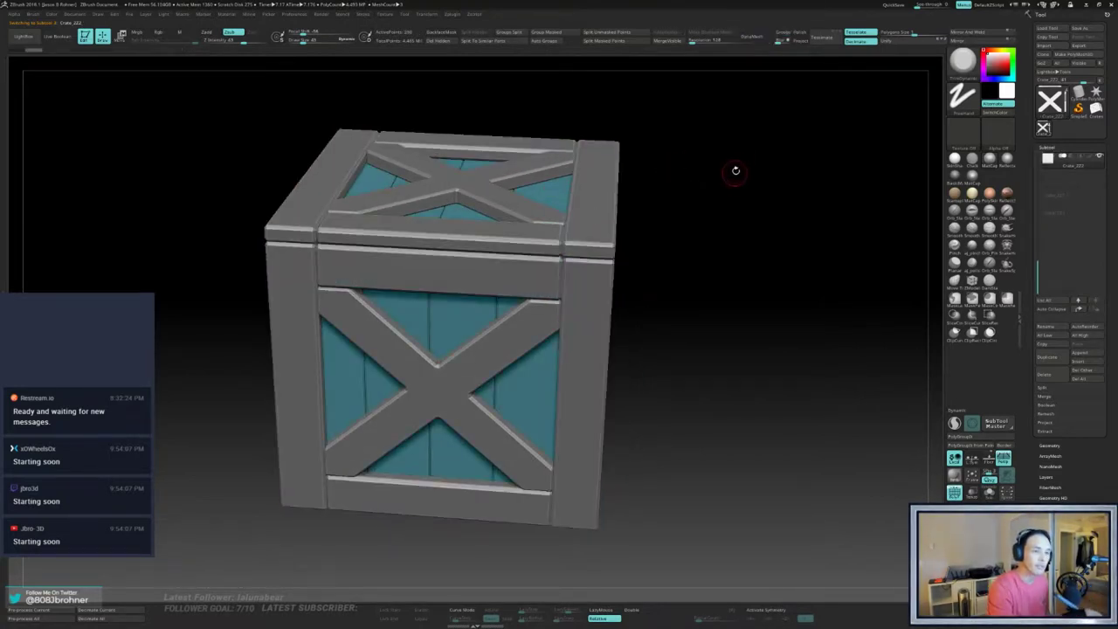
{"action": "left_click_drag", "start_coordinate": [754, 125], "coordinate": [752, 131]}
{"action": "left_click", "coordinate": [550, 42]}
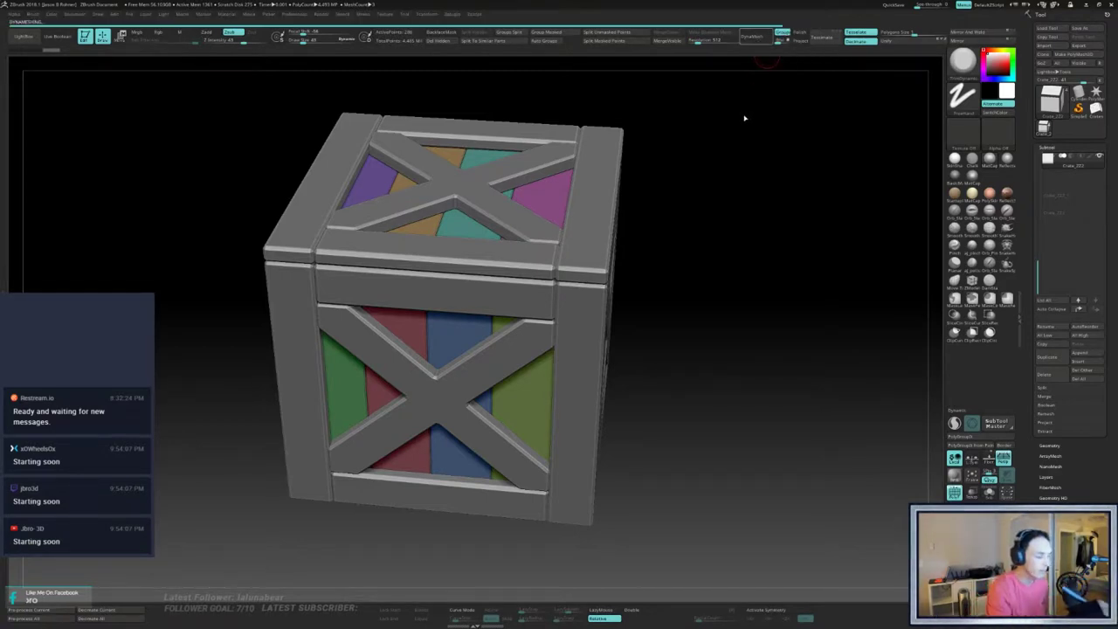
{"action": "left_click_drag", "start_coordinate": [740, 277], "coordinate": [760, 331]}
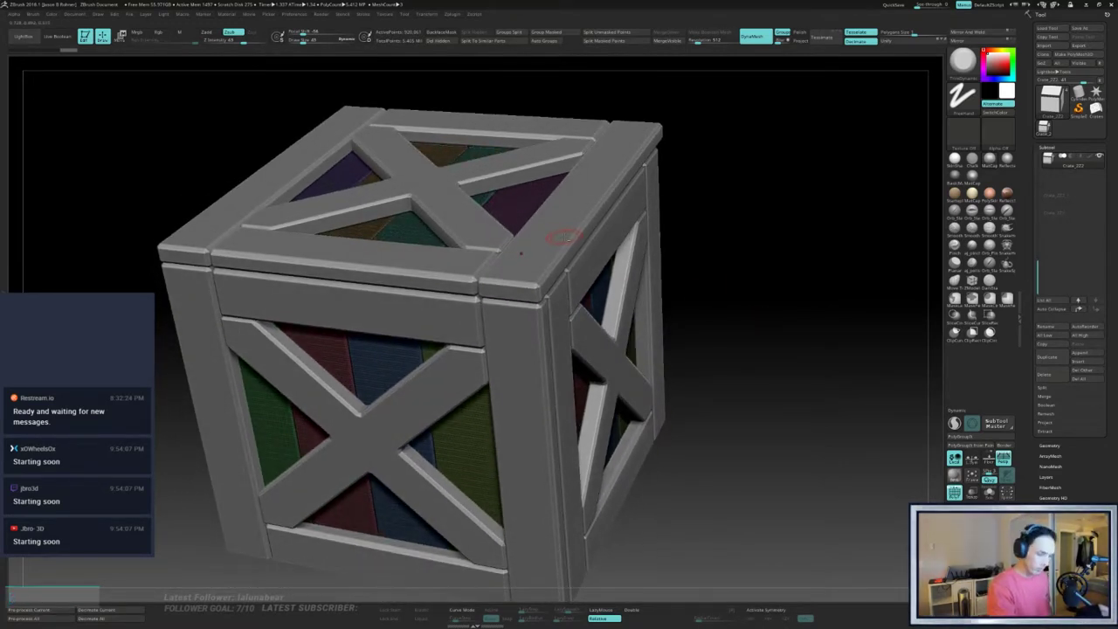
- Turn off the polygroup display and isolate the frame subtool's top board along the crate's side edge in Solo mode
{"action": "key", "text": "shift+f"}
{"action": "key", "text": "shift+f"}
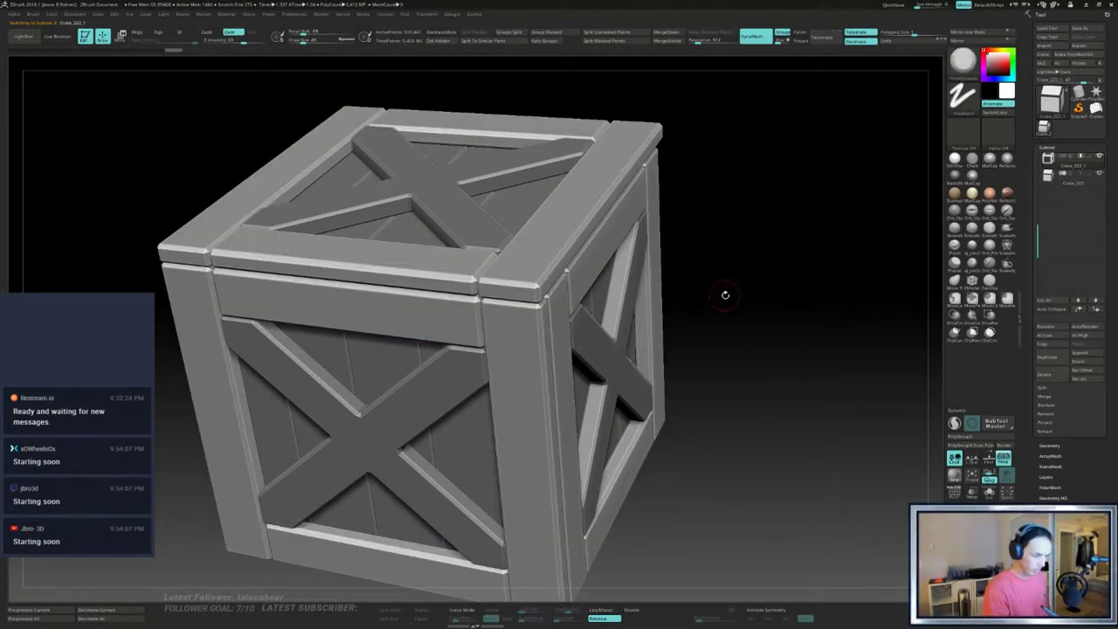
{"action": "left_click_drag", "start_coordinate": [724, 294], "coordinate": [729, 295]}
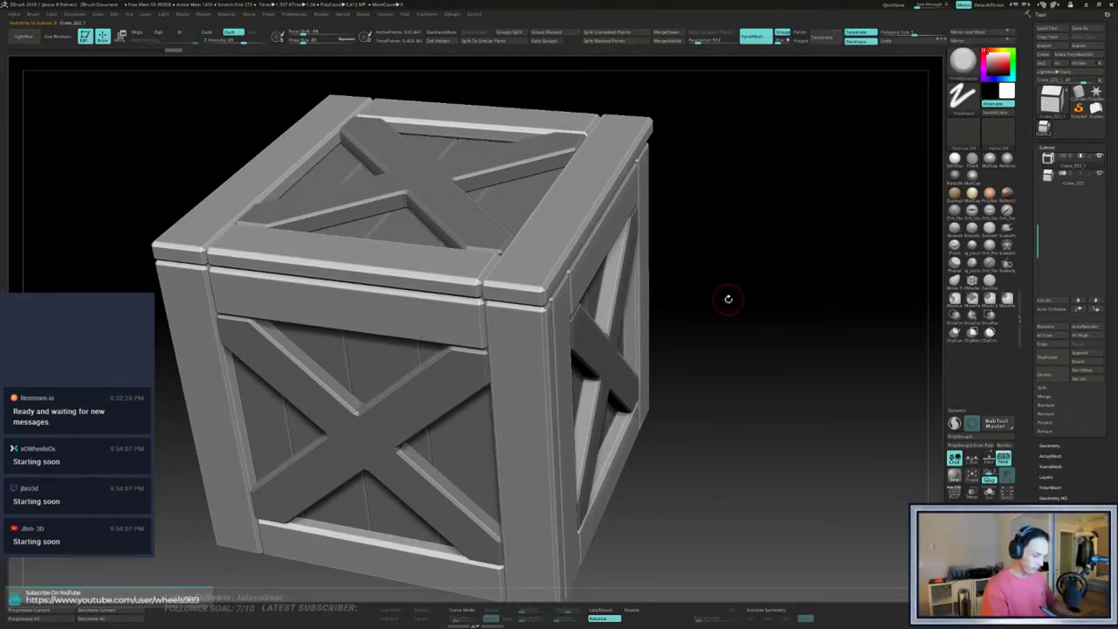
{"action": "left_click_drag", "start_coordinate": [734, 295], "coordinate": [739, 281]}
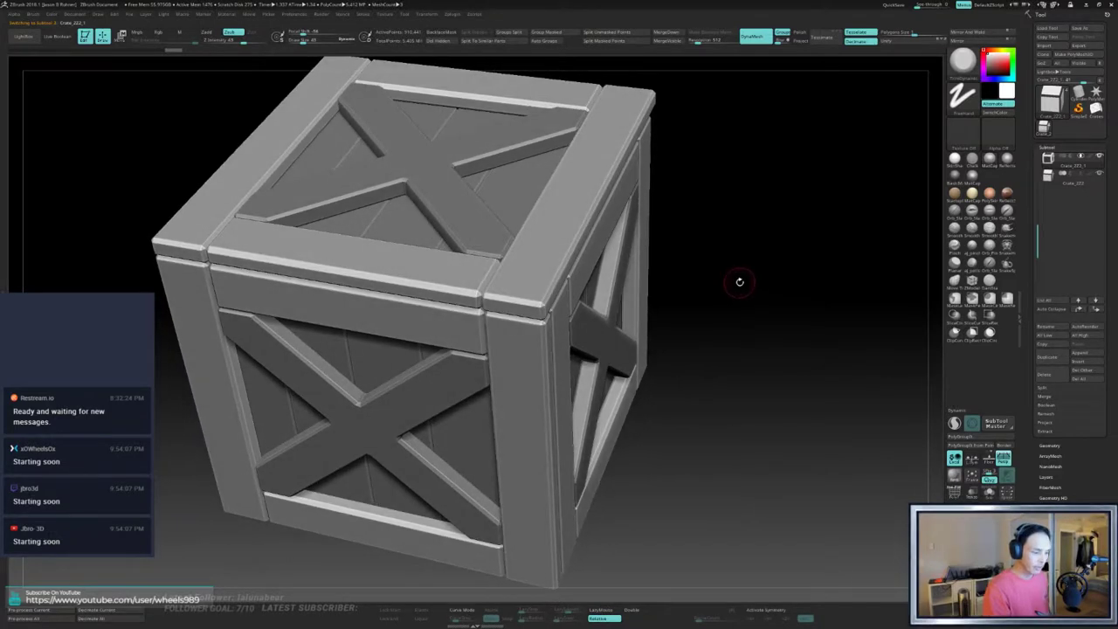
{"action": "left_click", "coordinate": [570, 232], "text": "ctrl+shift"}
{"action": "key", "text": "shift+s"}
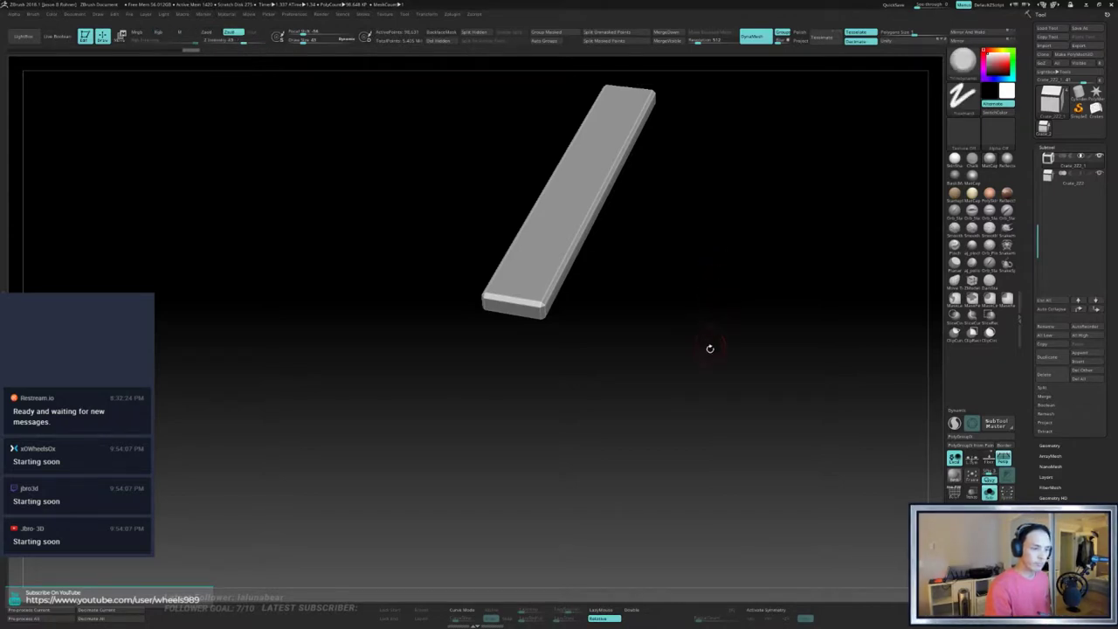
{"action": "left_click_drag", "start_coordinate": [718, 318], "coordinate": [701, 405], "text": "alt"}
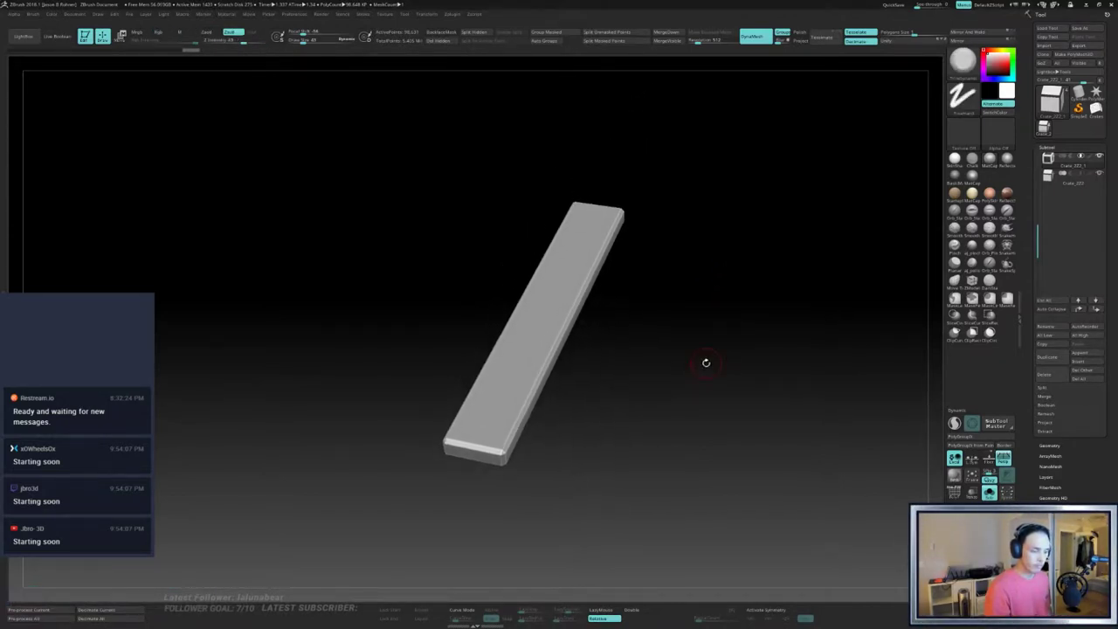
{"action": "mouse_move", "coordinate": [704, 362]}
{"action": "left_mouse_down", "text": "alt"}
{"action": "mouse_move", "coordinate": [699, 413]}
{"action": "mouse_move", "coordinate": [725, 409]}
{"action": "mouse_move", "coordinate": [704, 409]}
{"action": "left_mouse_up", "text": "alt"}
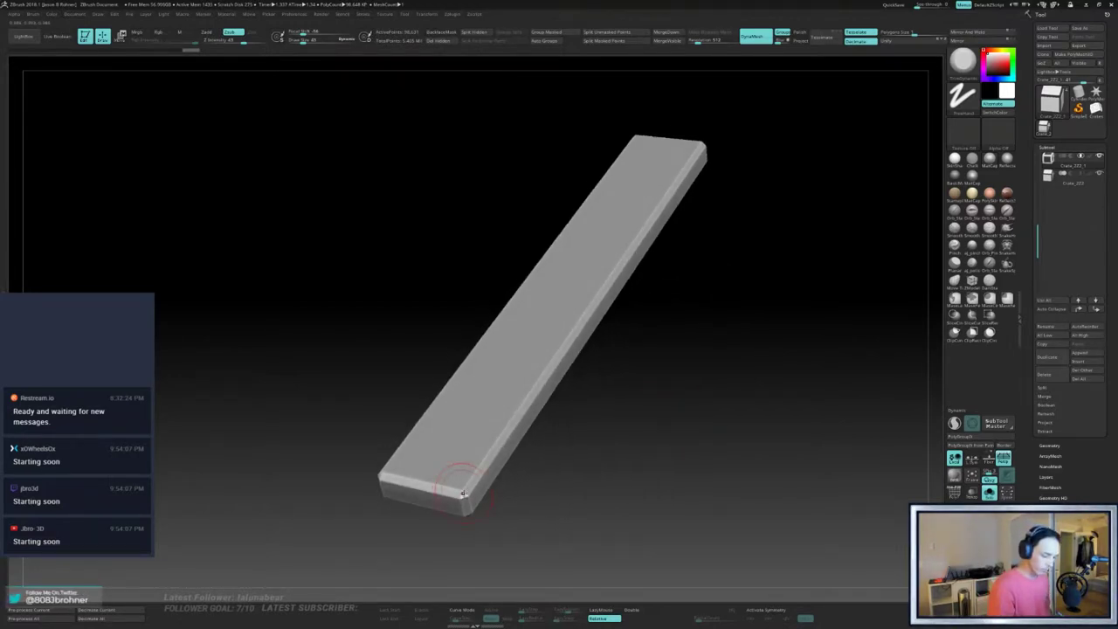
- Chip and wear down the isolated board's near corner and long bevelled edge with an adjusted TrimDynamic brush, working toward the far end
{"action": "key", "text": "s"}
{"action": "left_click_drag", "start_coordinate": [464, 493], "coordinate": [467, 489]}
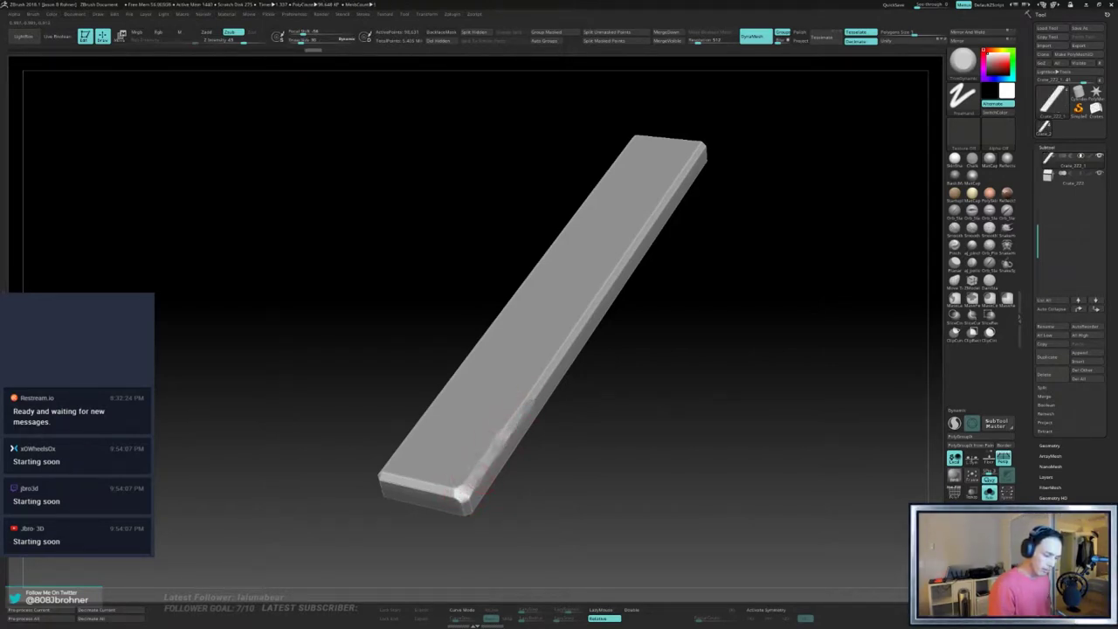
{"action": "left_click_drag", "start_coordinate": [585, 357], "coordinate": [488, 477]}
{"action": "left_click_drag", "start_coordinate": [612, 392], "coordinate": [576, 396]}
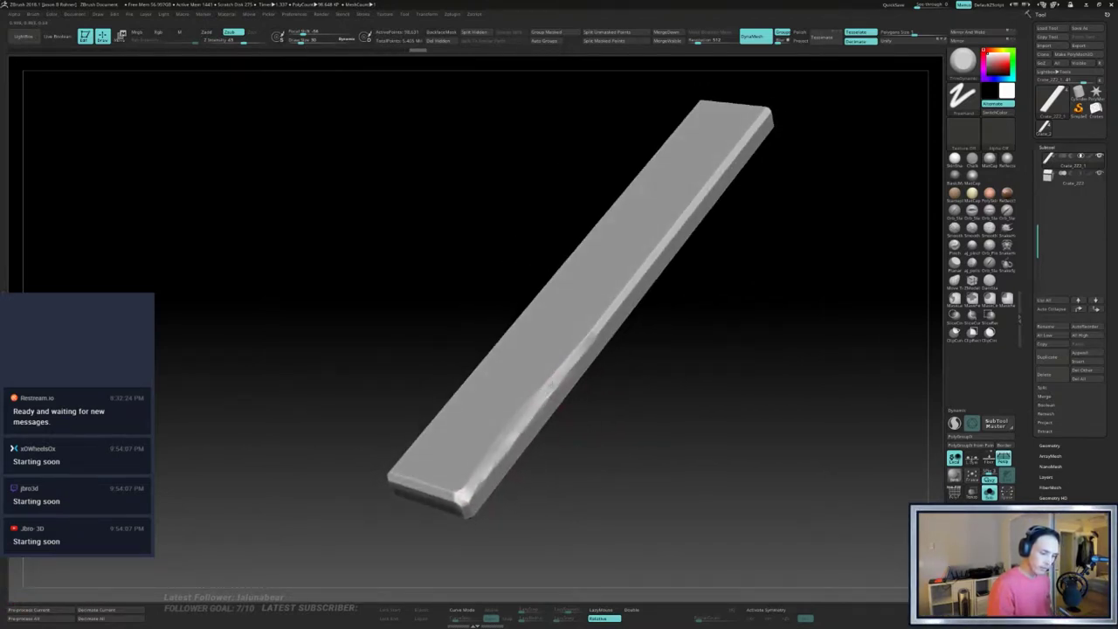
{"action": "left_click_drag", "start_coordinate": [575, 351], "coordinate": [599, 320]}
{"action": "left_click_drag", "start_coordinate": [607, 369], "coordinate": [652, 392]}
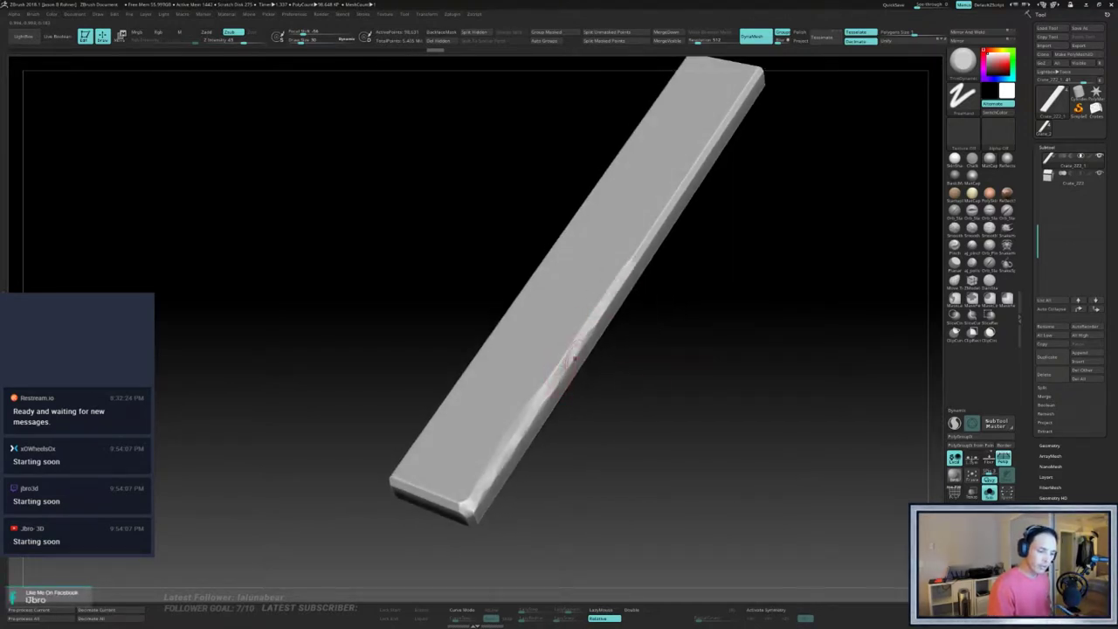
{"action": "left_click_drag", "start_coordinate": [574, 354], "coordinate": [621, 308]}
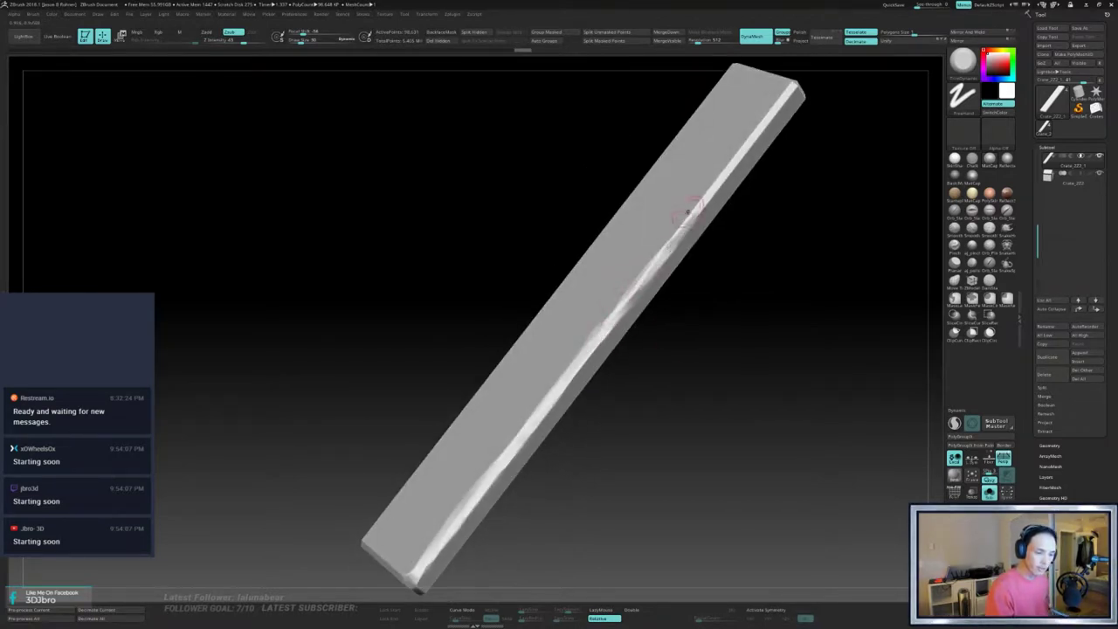
{"action": "left_click_drag", "start_coordinate": [671, 242], "coordinate": [771, 121]}
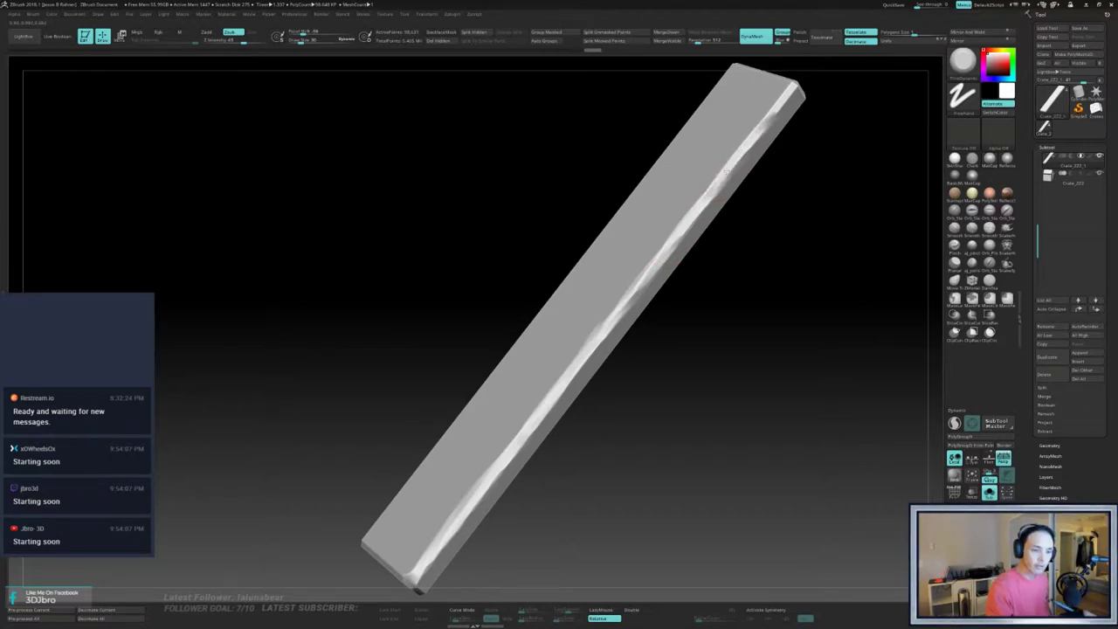
{"action": "mouse_move", "coordinate": [785, 254]}
{"action": "left_mouse_down", "text": "alt"}
{"action": "mouse_move", "coordinate": [792, 182]}
{"action": "mouse_move", "coordinate": [786, 210]}
{"action": "mouse_move", "coordinate": [798, 212]}
{"action": "mouse_move", "coordinate": [791, 238]}
{"action": "mouse_move", "coordinate": [793, 155]}
{"action": "mouse_move", "coordinate": [789, 227]}
{"action": "mouse_move", "coordinate": [701, 342]}
{"action": "mouse_move", "coordinate": [702, 322]}
{"action": "mouse_move", "coordinate": [717, 355]}
{"action": "mouse_move", "coordinate": [687, 350]}
{"action": "mouse_move", "coordinate": [699, 352]}
{"action": "left_mouse_up", "text": "alt"}
{"action": "left_click_drag", "start_coordinate": [662, 257], "coordinate": [704, 207]}
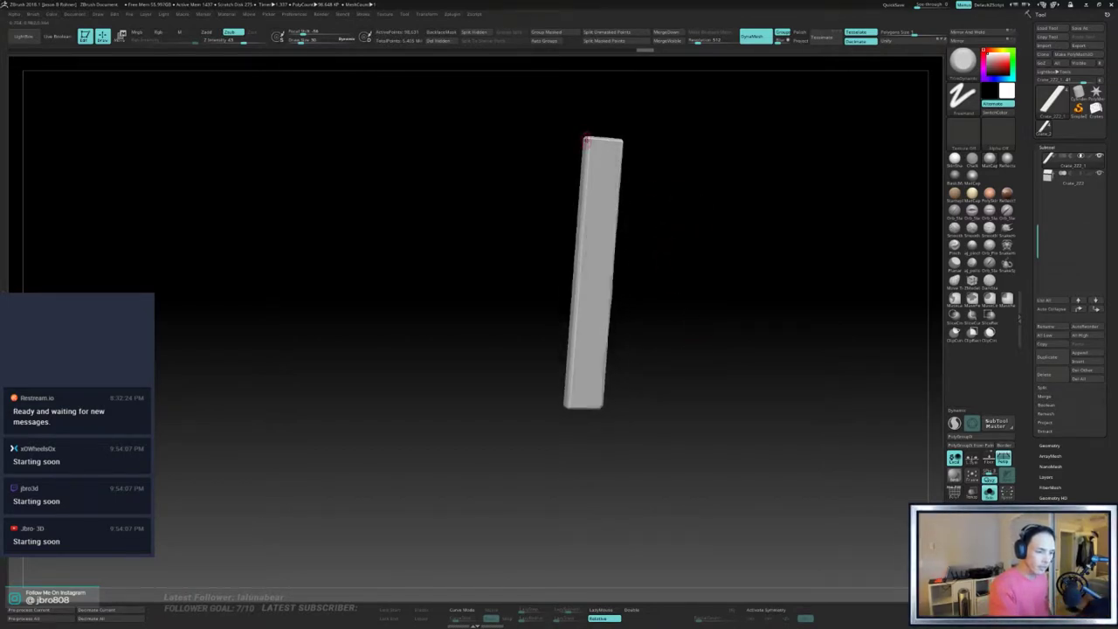
- Trim uneven wear into the lower stretch of the isolated board's long edge, down to its end
{"action": "key", "text": "f"}
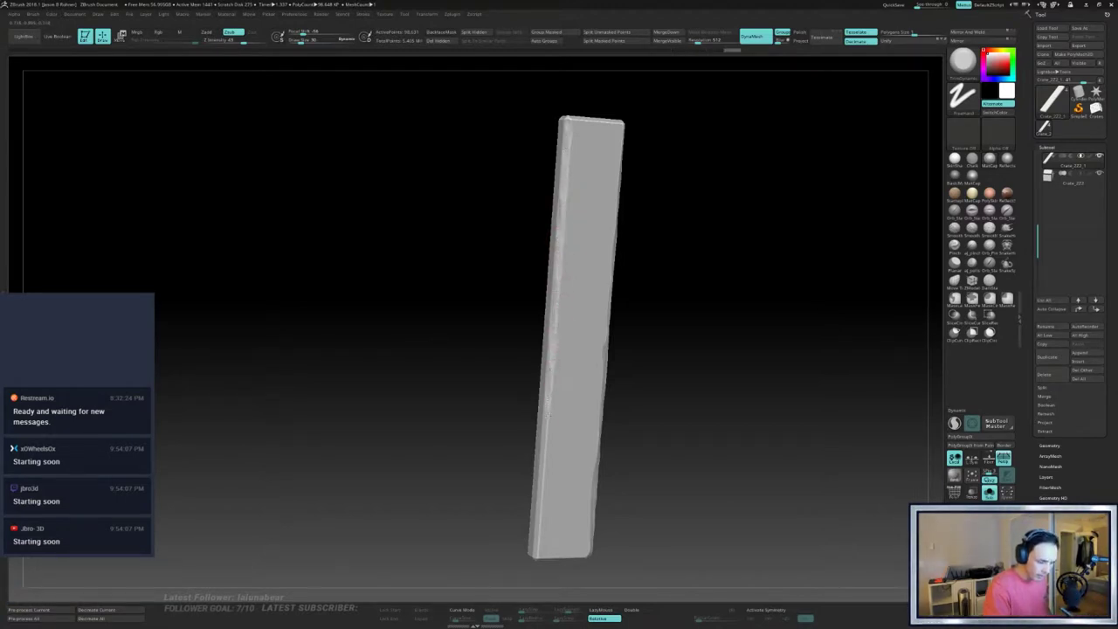
{"action": "left_click_drag", "start_coordinate": [670, 473], "coordinate": [699, 386], "text": "alt"}
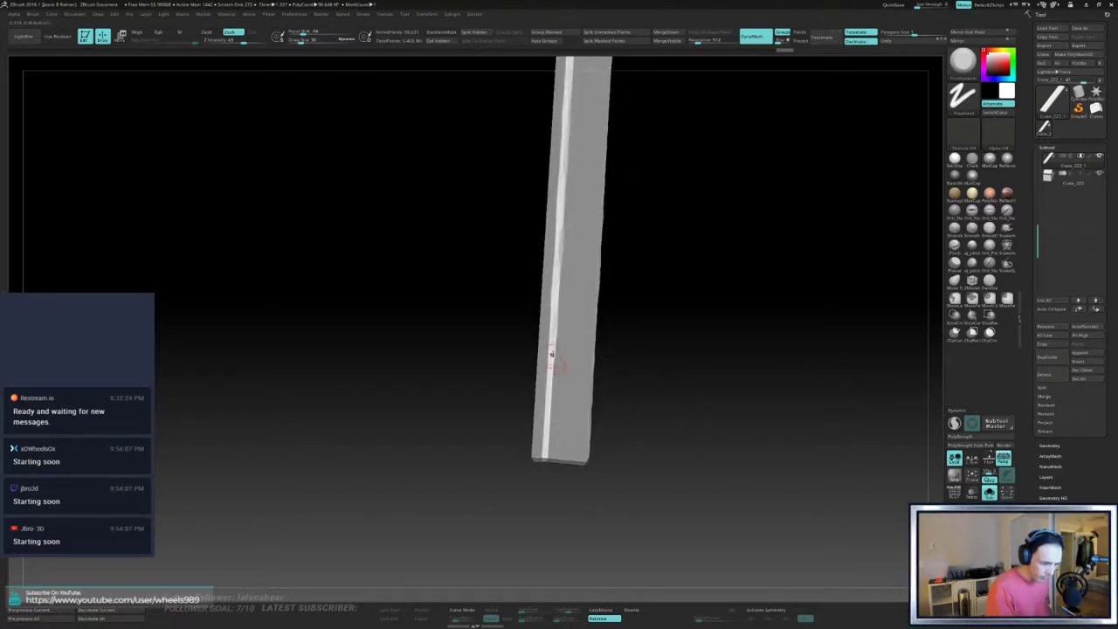
{"action": "left_click_drag", "start_coordinate": [551, 354], "coordinate": [545, 450]}
{"action": "left_click_drag", "start_coordinate": [629, 422], "coordinate": [657, 381]}
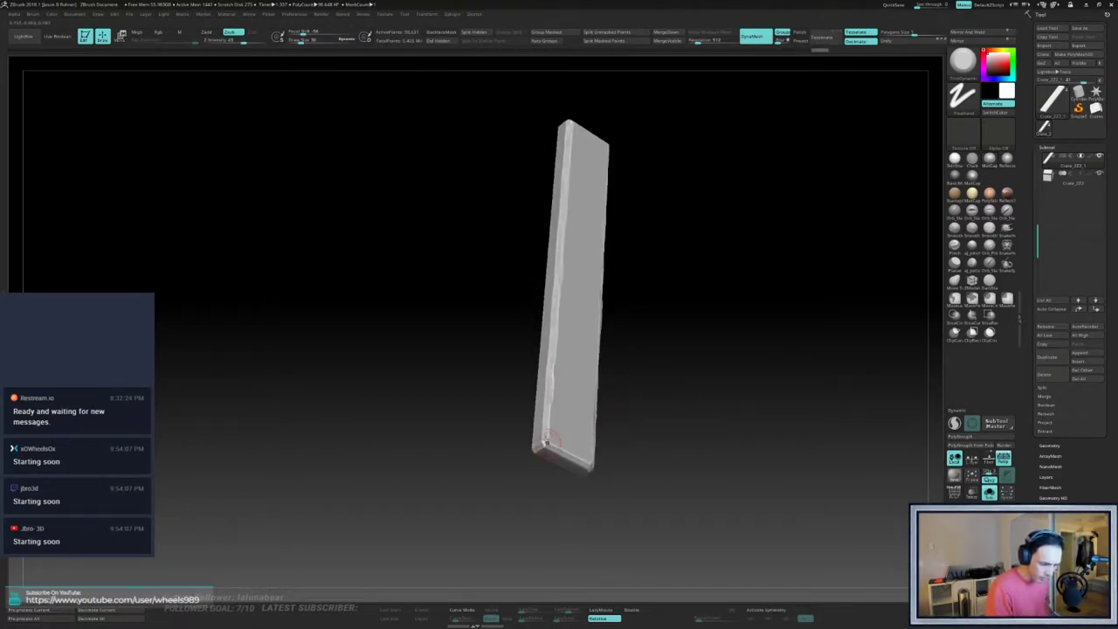
- Chip the corner at the board's lower end and wear down the adjoining short edges
{"action": "left_click_drag", "start_coordinate": [551, 445], "coordinate": [564, 452]}
{"action": "mouse_move", "coordinate": [647, 424]}
{"action": "left_mouse_down"}
{"action": "mouse_move", "coordinate": [673, 416]}
{"action": "mouse_move", "coordinate": [655, 422]}
{"action": "left_mouse_up"}
{"action": "mouse_move", "coordinate": [559, 446]}
{"action": "left_mouse_down"}
{"action": "mouse_move", "coordinate": [594, 469]}
{"action": "mouse_move", "coordinate": [681, 471]}
{"action": "mouse_move", "coordinate": [651, 476]}
{"action": "mouse_move", "coordinate": [649, 450]}
{"action": "mouse_move", "coordinate": [542, 465]}
{"action": "left_mouse_up"}
{"action": "mouse_move", "coordinate": [614, 452]}
{"action": "left_mouse_down"}
{"action": "mouse_move", "coordinate": [624, 422]}
{"action": "mouse_move", "coordinate": [612, 402]}
{"action": "left_mouse_up"}
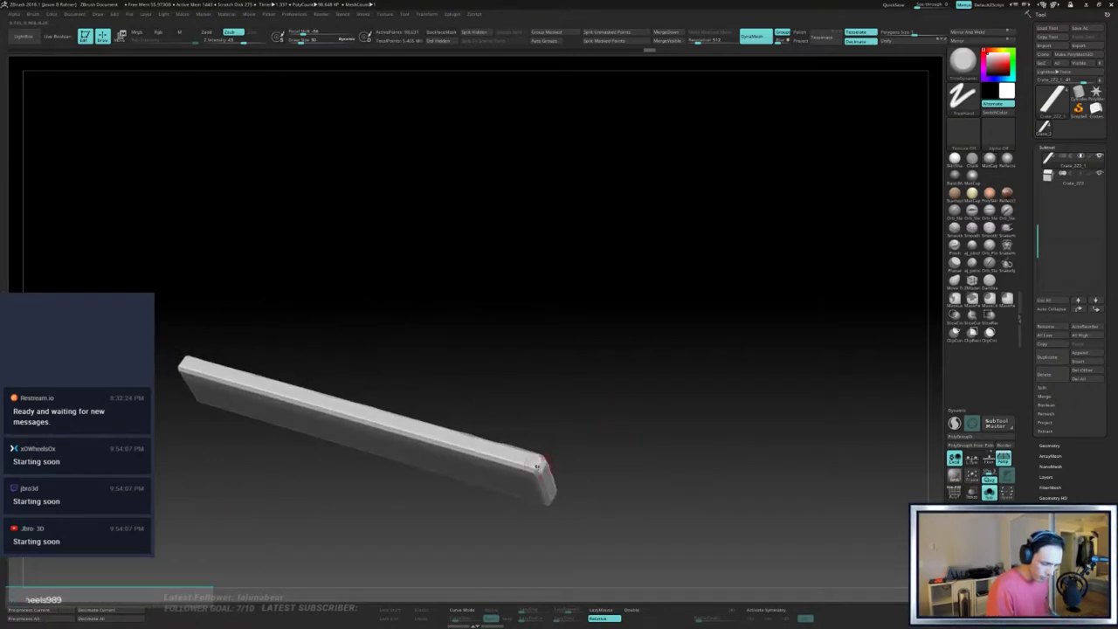
{"action": "left_click_drag", "start_coordinate": [536, 467], "coordinate": [547, 488]}
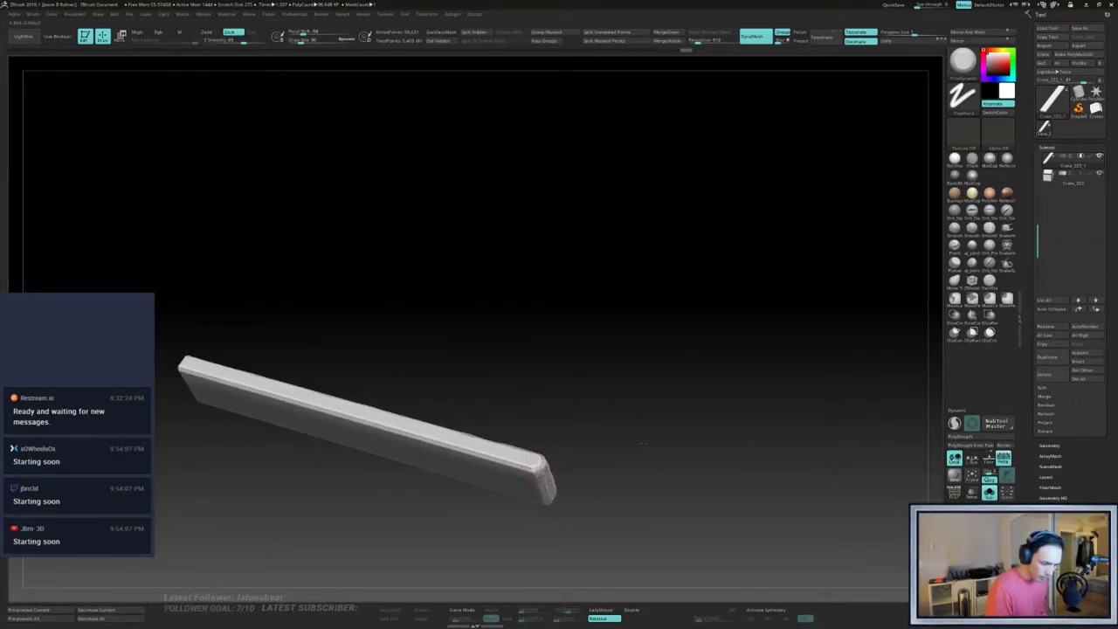
- Wear down the board's narrow side along its full length to the far corner
{"action": "left_click_drag", "start_coordinate": [642, 443], "coordinate": [602, 422]}
{"action": "left_click_drag", "start_coordinate": [325, 259], "coordinate": [488, 221]}
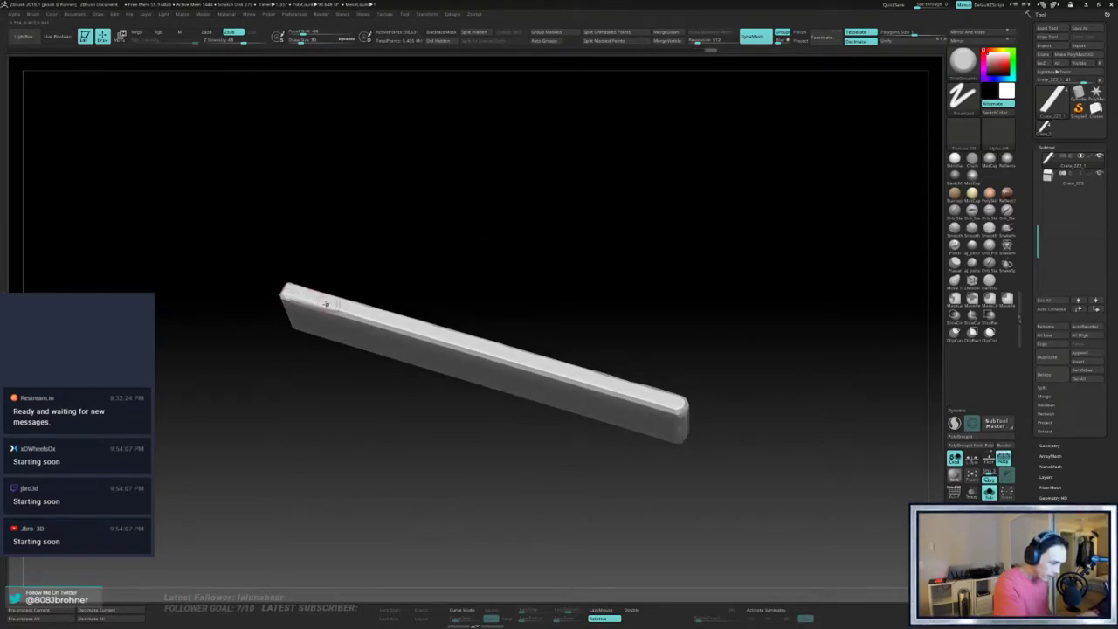
{"action": "left_click_drag", "start_coordinate": [325, 303], "coordinate": [683, 411]}
{"action": "mouse_move", "coordinate": [725, 344]}
{"action": "left_mouse_down"}
{"action": "mouse_move", "coordinate": [768, 382]}
{"action": "mouse_move", "coordinate": [751, 333]}
{"action": "mouse_move", "coordinate": [760, 349]}
{"action": "left_mouse_up"}
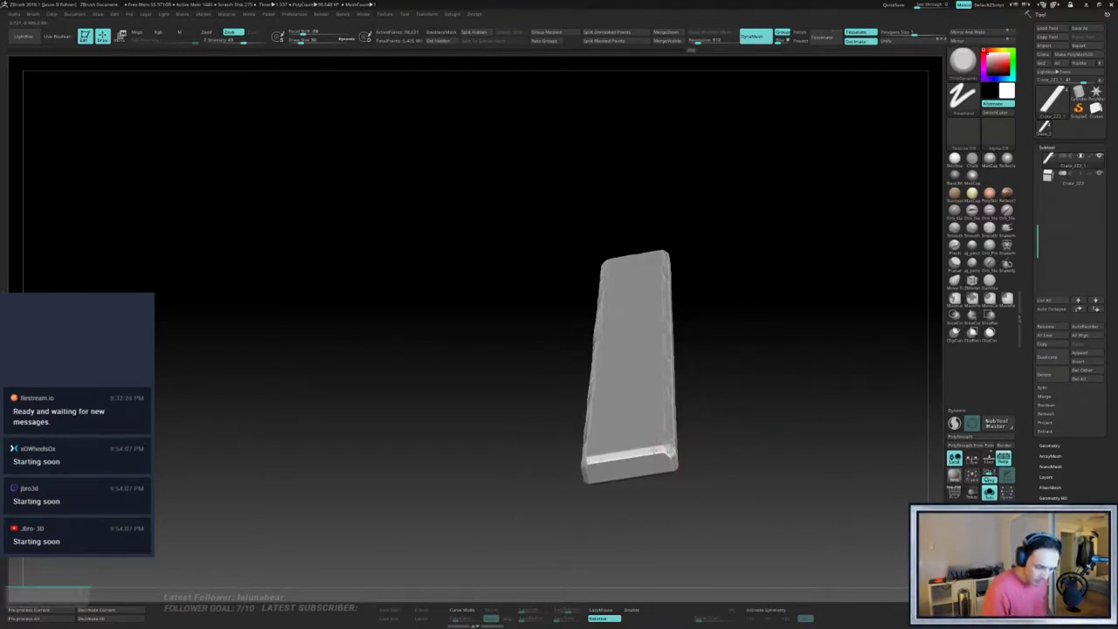
- Chip both corners of the board's end face and check the wear along the remaining long edges
{"action": "left_click_drag", "start_coordinate": [677, 456], "coordinate": [690, 446]}
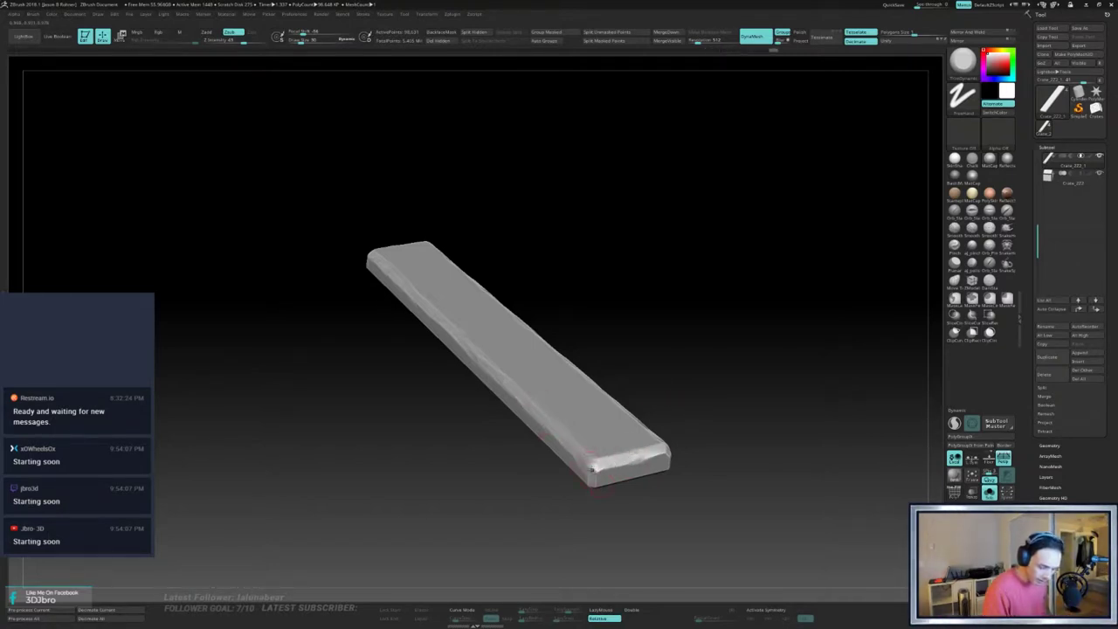
{"action": "left_click_drag", "start_coordinate": [593, 471], "coordinate": [619, 460]}
{"action": "mouse_move", "coordinate": [724, 465]}
{"action": "left_mouse_down"}
{"action": "mouse_move", "coordinate": [653, 464]}
{"action": "mouse_move", "coordinate": [672, 449]}
{"action": "left_mouse_up"}
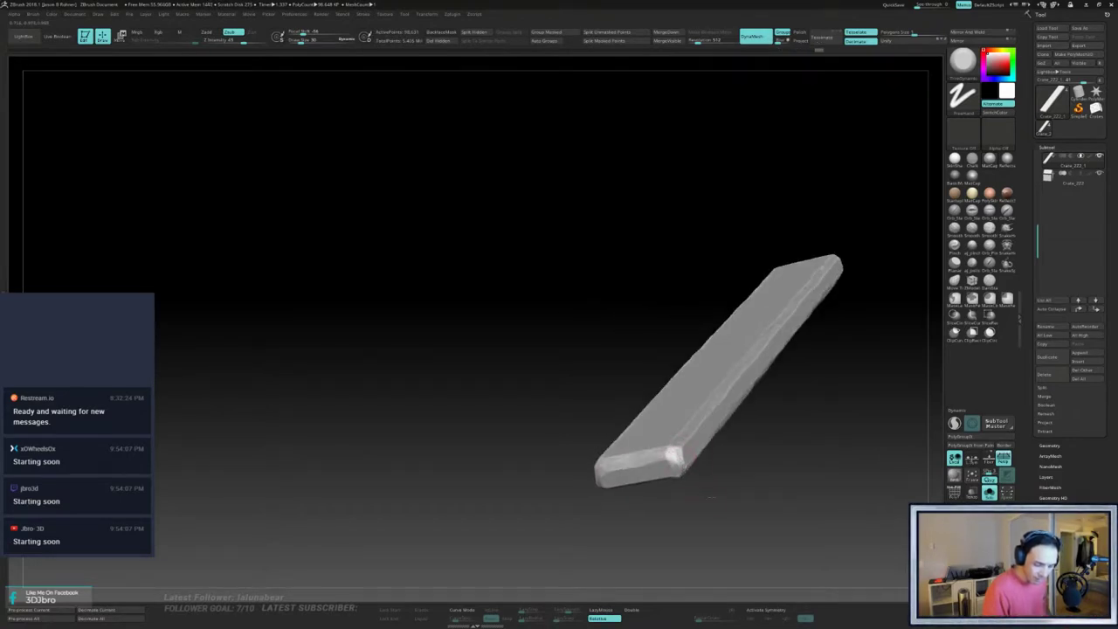
{"action": "left_click_drag", "start_coordinate": [712, 498], "coordinate": [758, 195]}
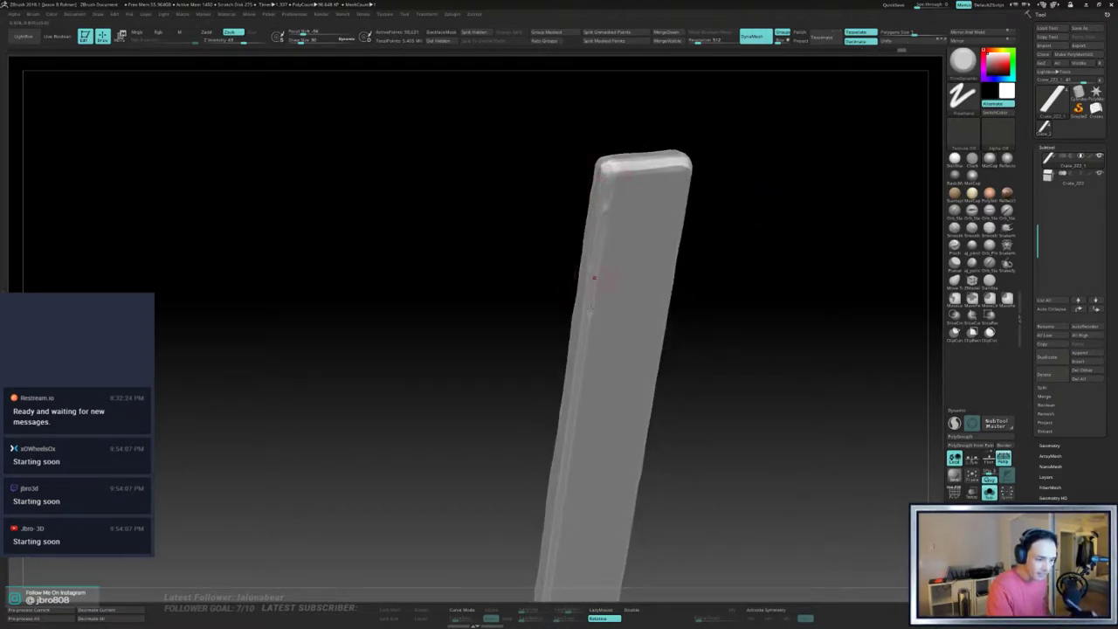
{"action": "left_click_drag", "start_coordinate": [751, 426], "coordinate": [738, 257], "text": "alt"}
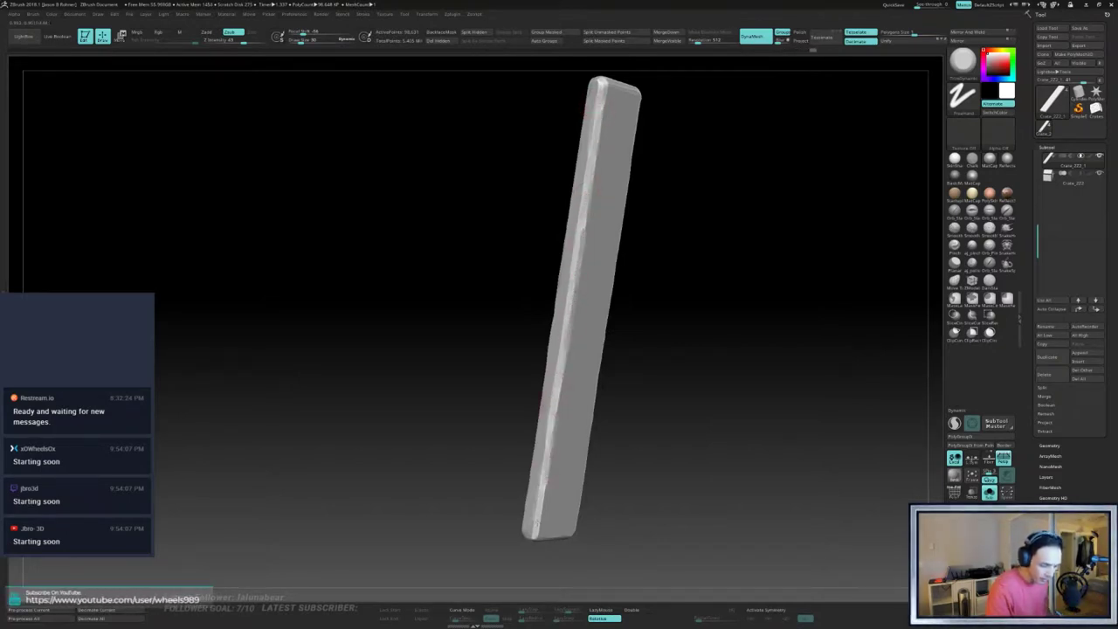
{"action": "mouse_move", "coordinate": [603, 507]}
{"action": "left_mouse_down"}
{"action": "mouse_move", "coordinate": [656, 459]}
{"action": "mouse_move", "coordinate": [675, 467]}
{"action": "mouse_move", "coordinate": [690, 451]}
{"action": "left_mouse_up"}
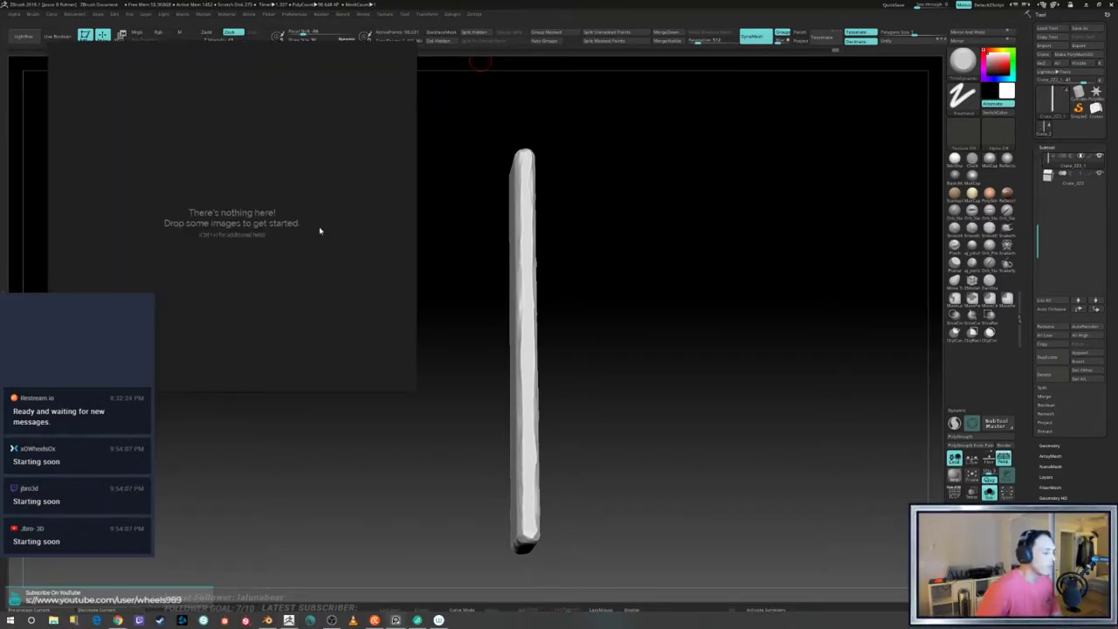
- Move the empty reference window away, switch to the browser and examine the edges of 2x4 lumber in the image results
{"action": "right_click_drag", "start_coordinate": [302, 182], "coordinate": [336, 1]}
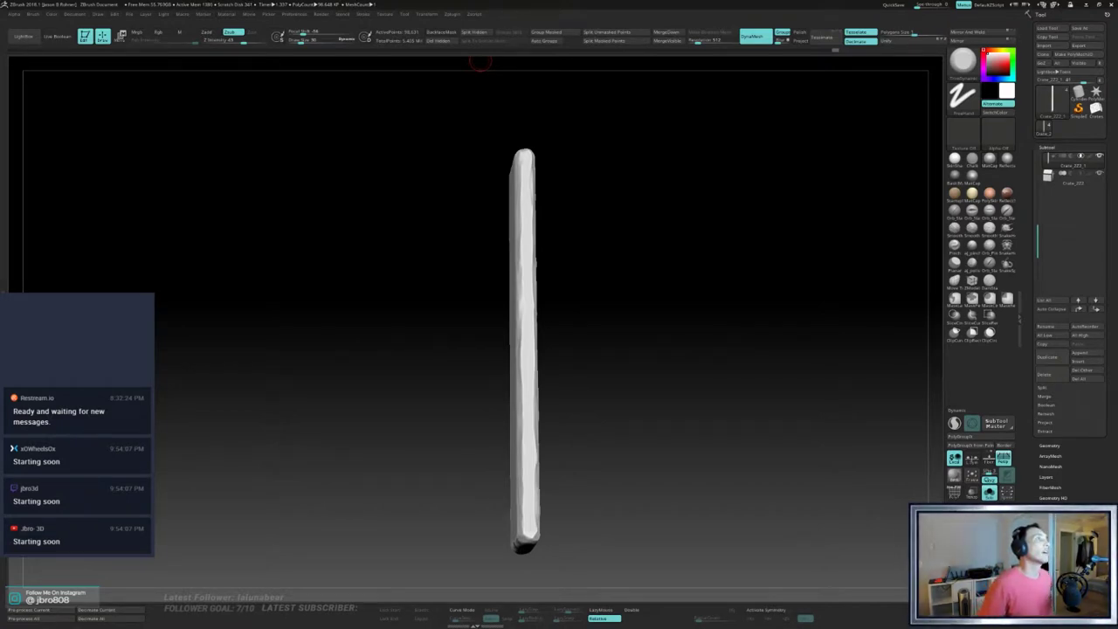
{"action": "key", "text": "alt+Tab"}
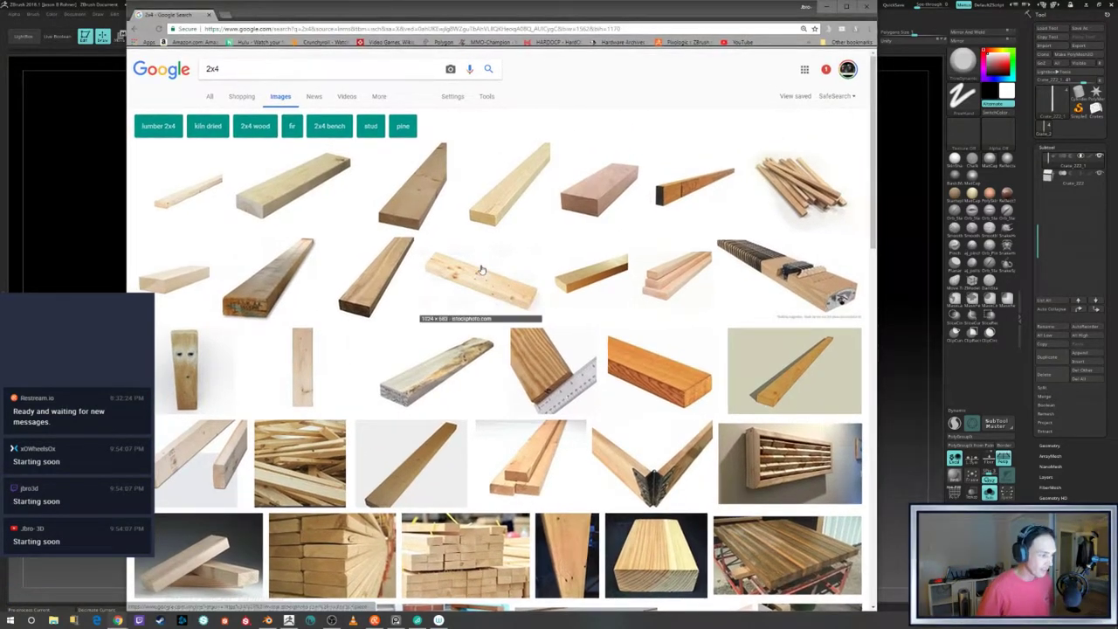
{"action": "left_click", "coordinate": [506, 199]}
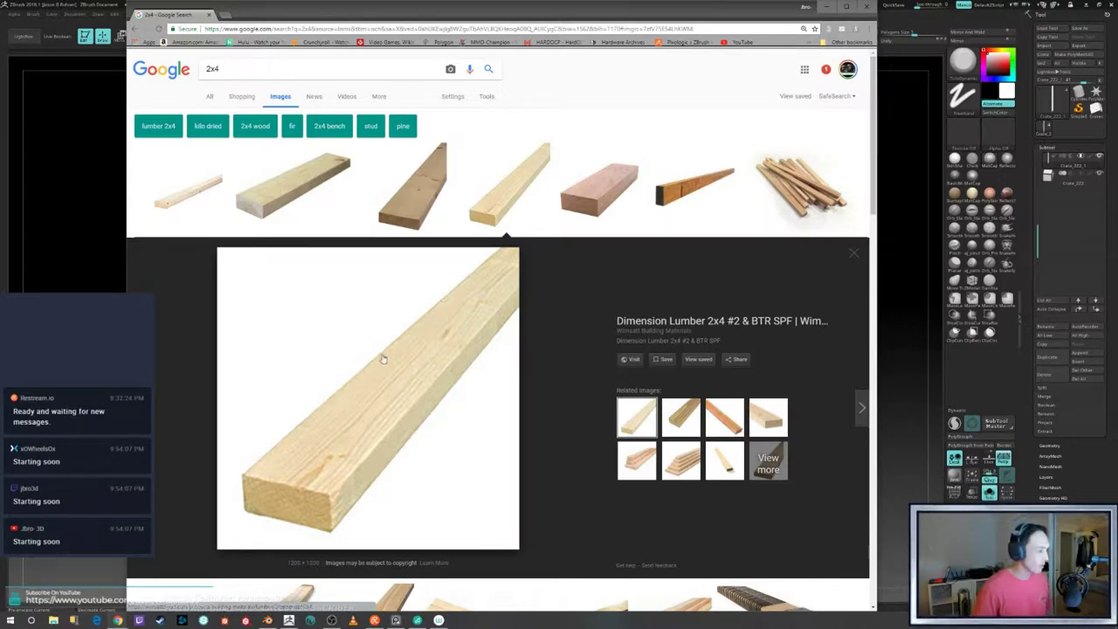
{"action": "left_click", "coordinate": [851, 255]}
{"action": "scroll", "coordinate": [604, 389], "scroll_direction": "down", "scroll_amount": 2}
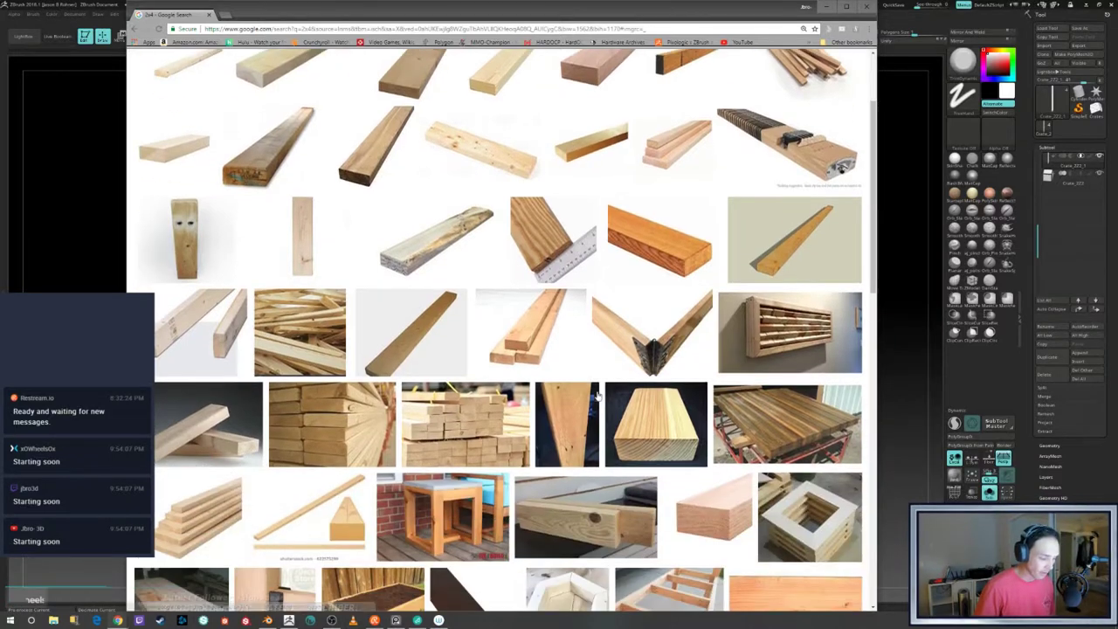
{"action": "scroll", "coordinate": [580, 399], "scroll_direction": "down", "scroll_amount": 1}
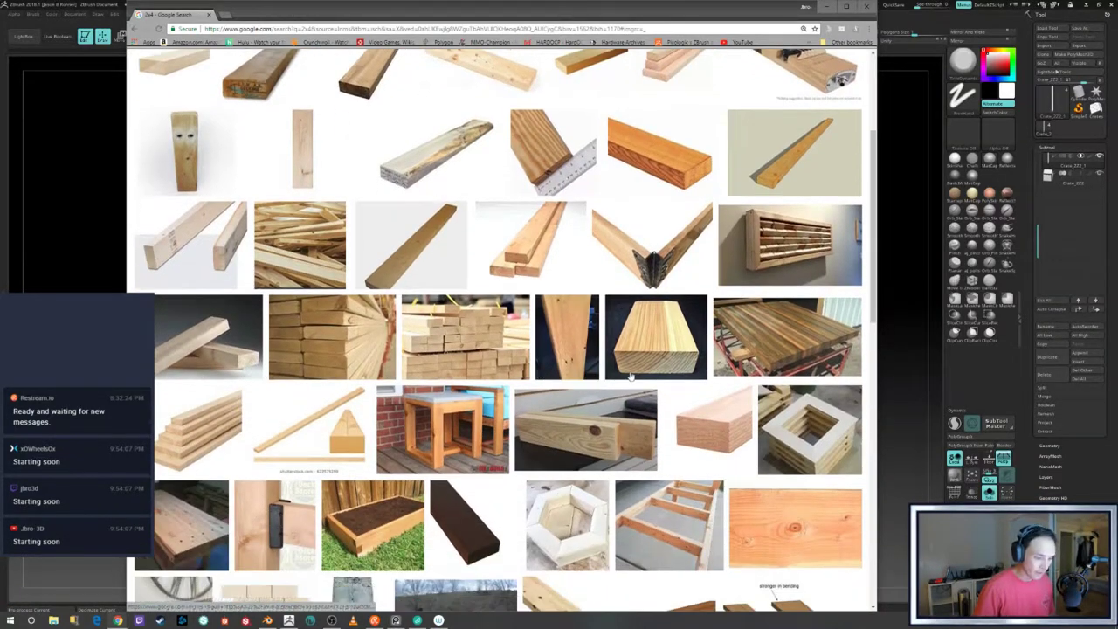
{"action": "left_click", "coordinate": [665, 348]}
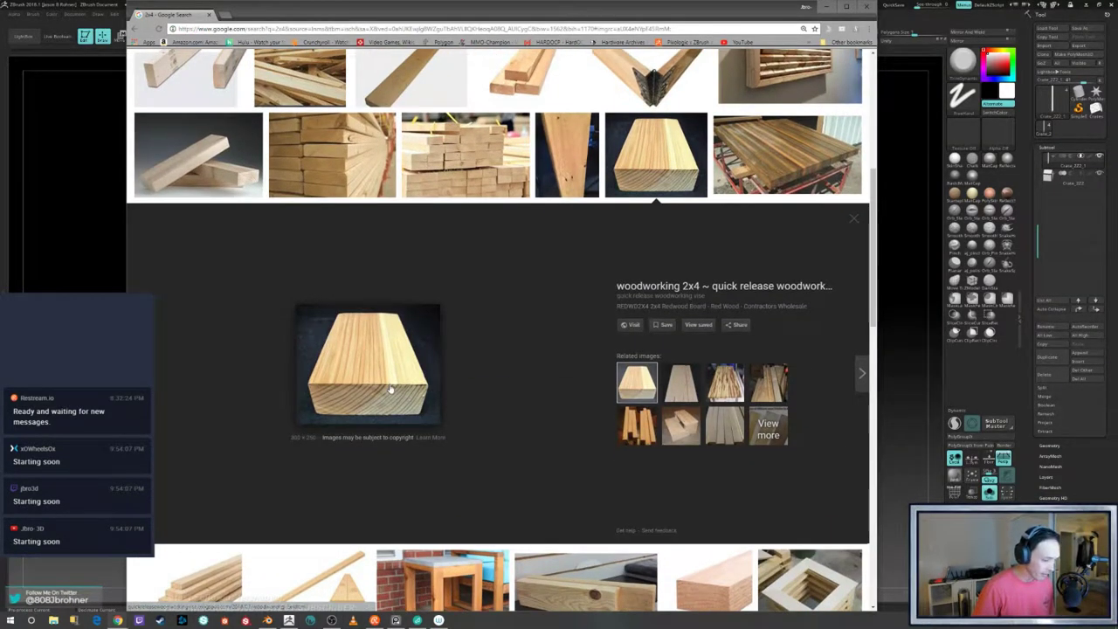
{"action": "left_click", "coordinate": [855, 219]}
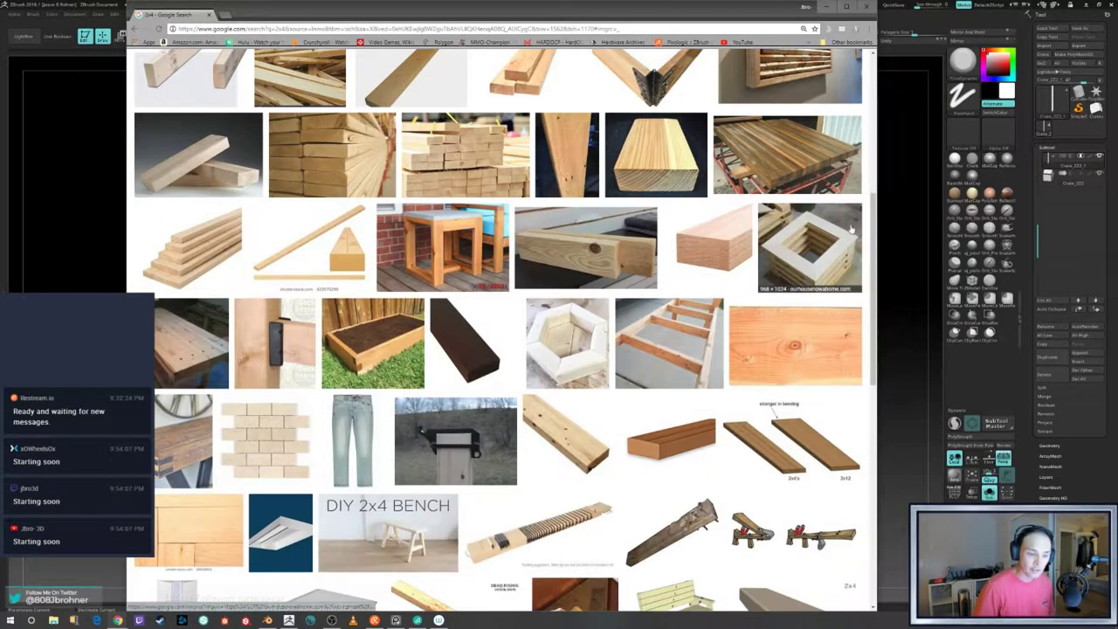
- Look through more 2x4 images, view the half lap blanket chest photo, and close the browser to return to ZBrush
{"action": "scroll", "coordinate": [547, 398], "scroll_direction": "down", "scroll_amount": 2}
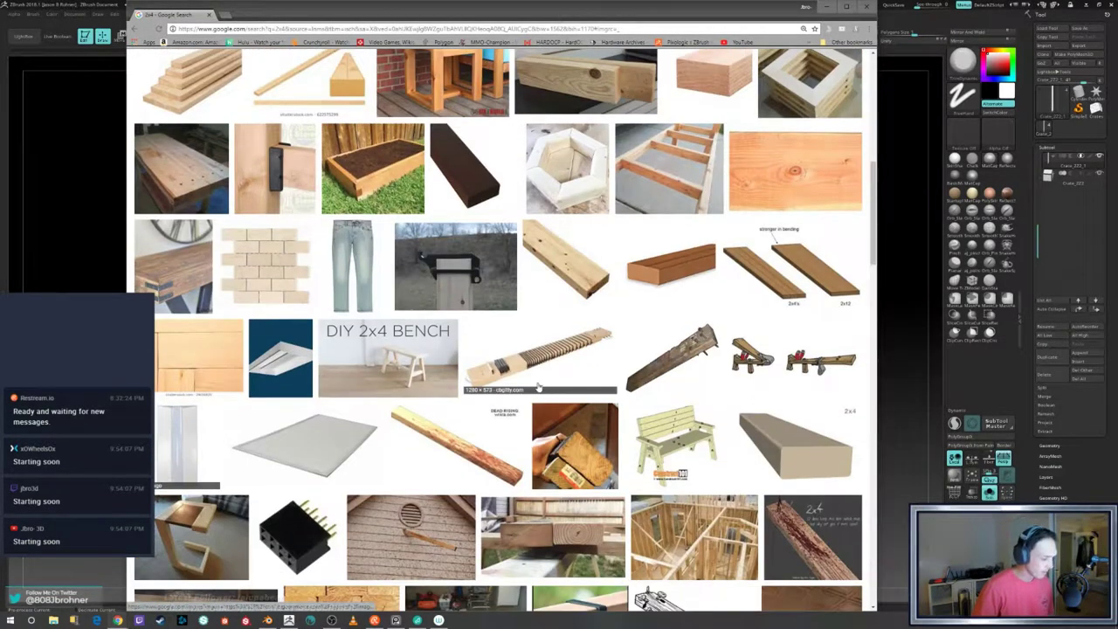
{"action": "scroll", "coordinate": [539, 387], "scroll_direction": "down", "scroll_amount": 4}
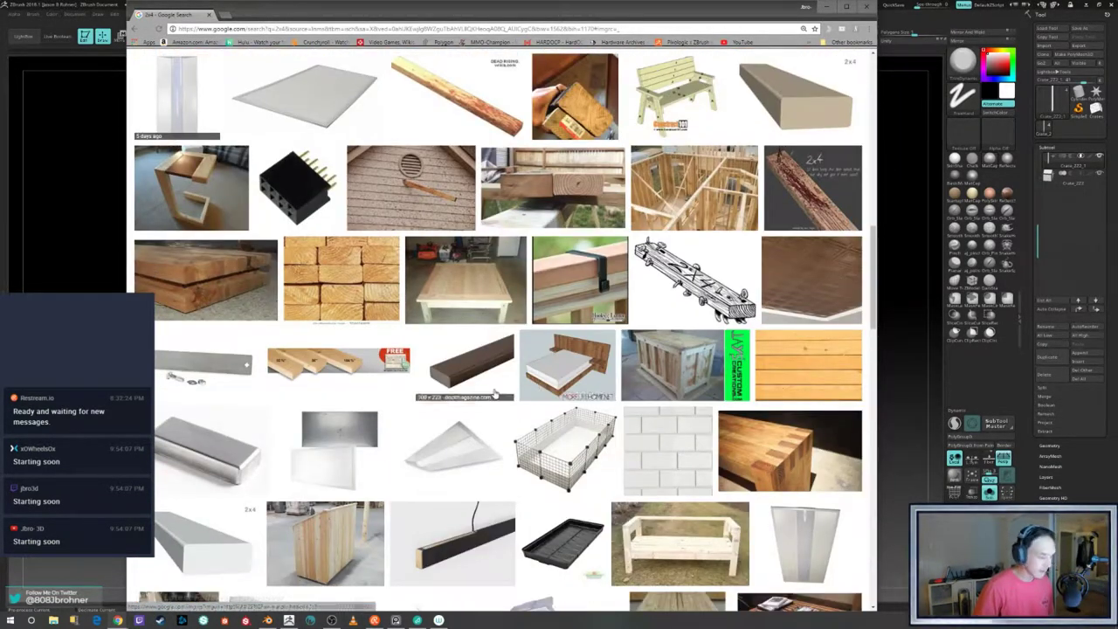
{"action": "scroll", "coordinate": [496, 389], "scroll_direction": "down", "scroll_amount": 2}
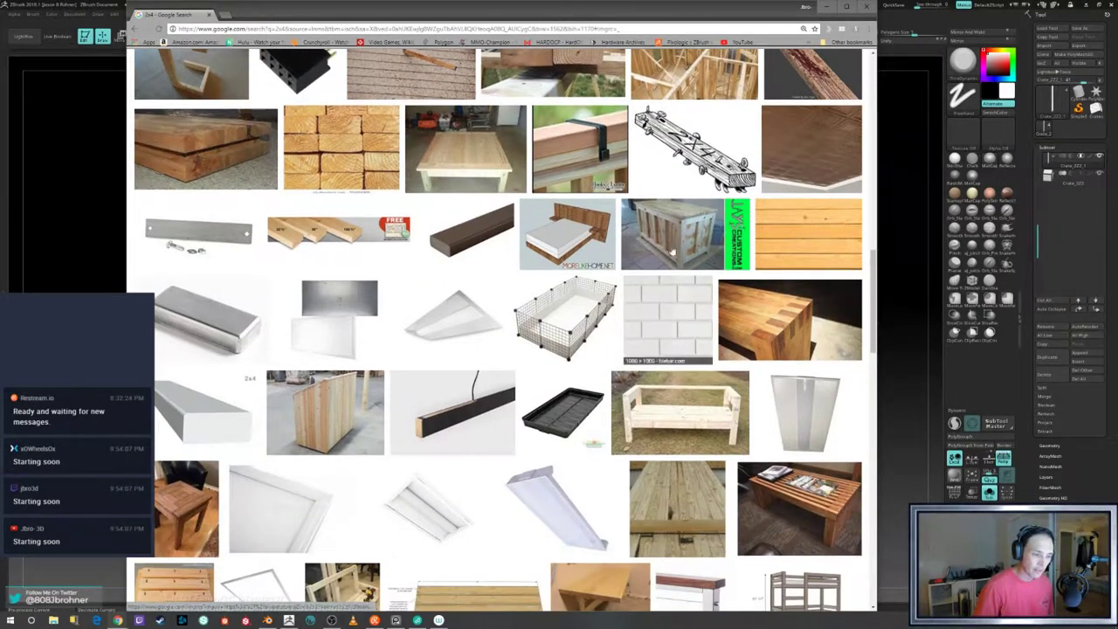
{"action": "left_click", "coordinate": [686, 234]}
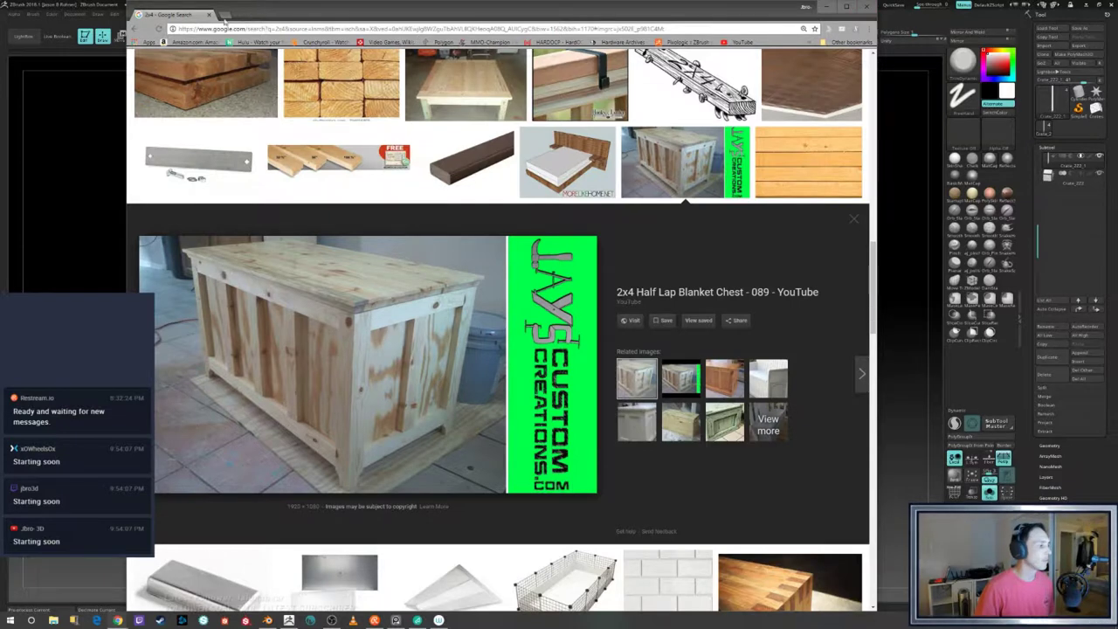
{"action": "left_click", "coordinate": [209, 15]}
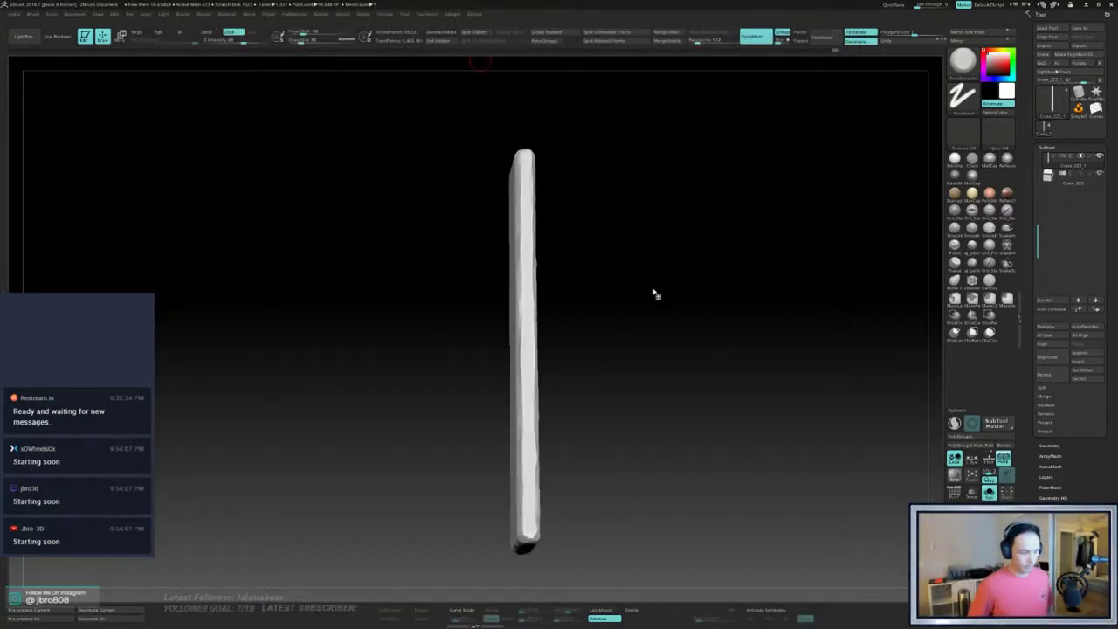
- Wear down one long edge of the board's wide face from its upper part to the lower end
{"action": "left_click_drag", "start_coordinate": [725, 388], "coordinate": [718, 361]}
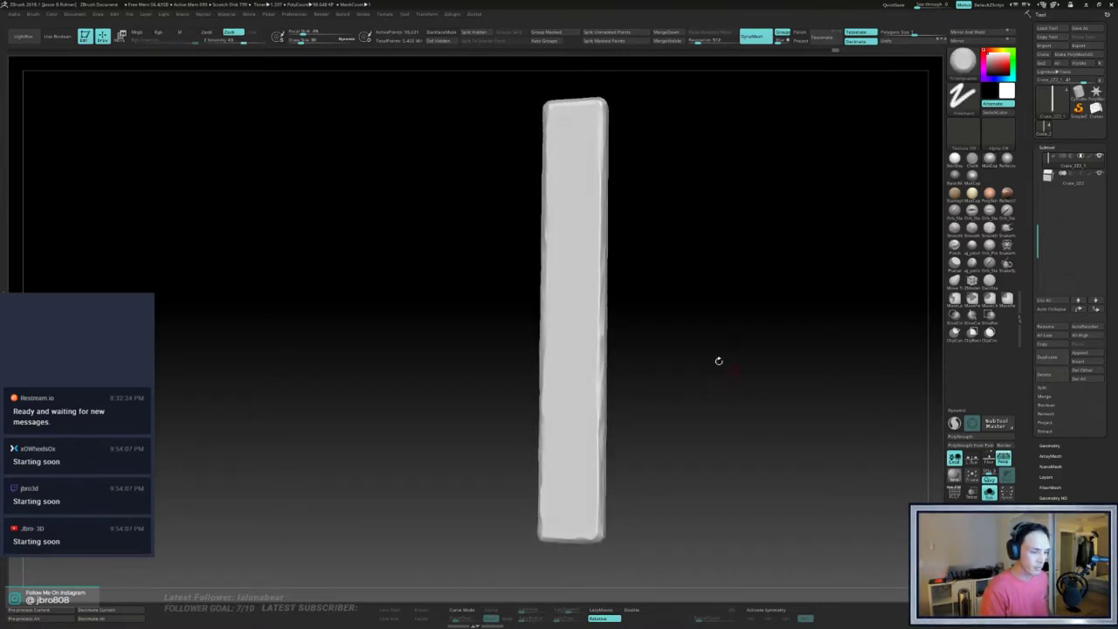
{"action": "left_click_drag", "start_coordinate": [598, 240], "coordinate": [600, 454]}
{"action": "left_click_drag", "start_coordinate": [600, 377], "coordinate": [601, 524]}
{"action": "left_click_drag", "start_coordinate": [657, 511], "coordinate": [718, 411]}
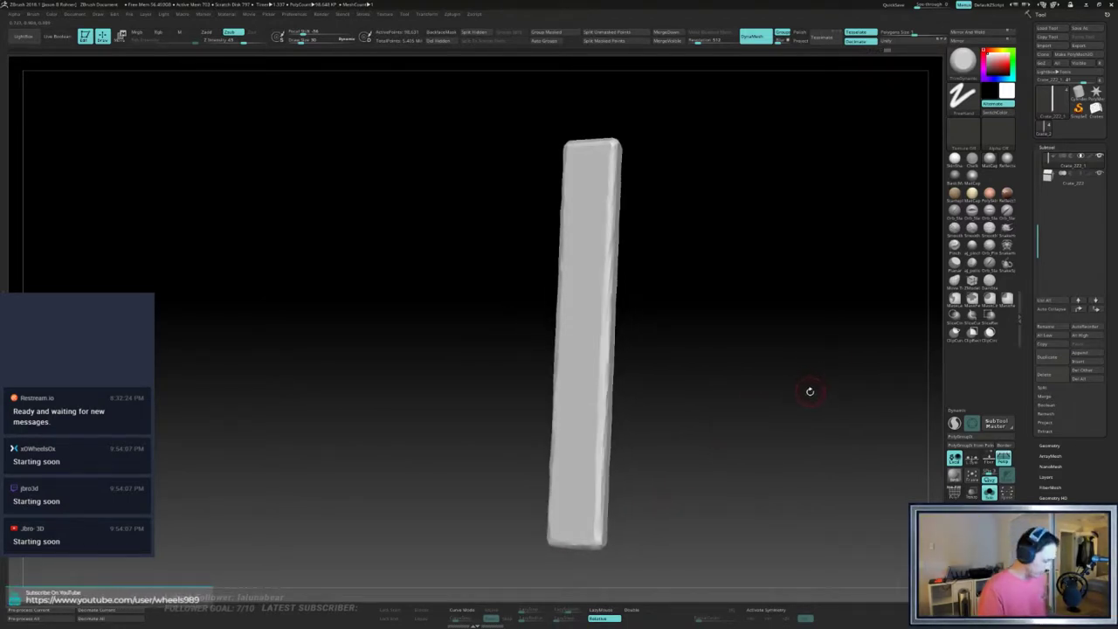
- Switch to the crack brush, turn off DynaMesh, enable Sculptris Pro and try a small crack at the board's top end
{"action": "key", "text": "2"}
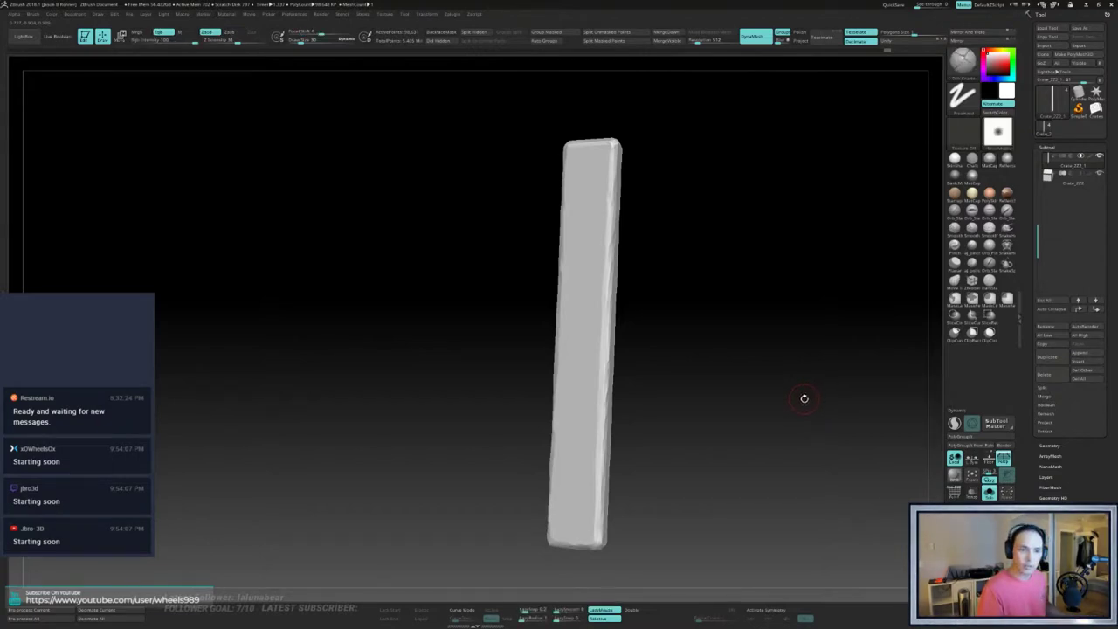
{"action": "left_click_drag", "start_coordinate": [797, 396], "coordinate": [808, 398], "text": "shift"}
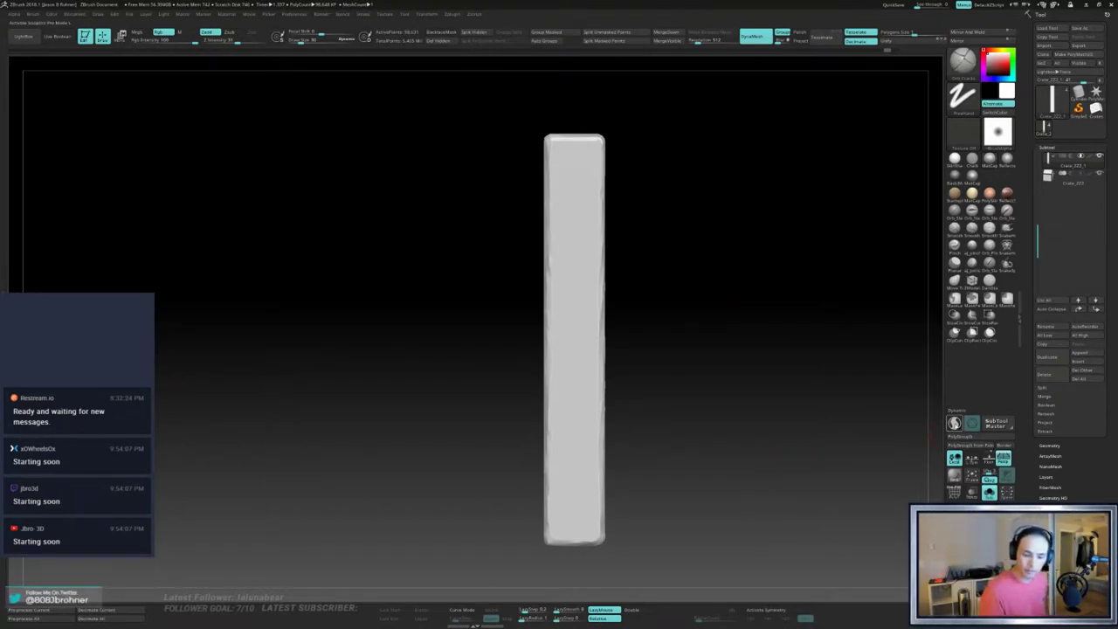
{"action": "left_click", "coordinate": [751, 36]}
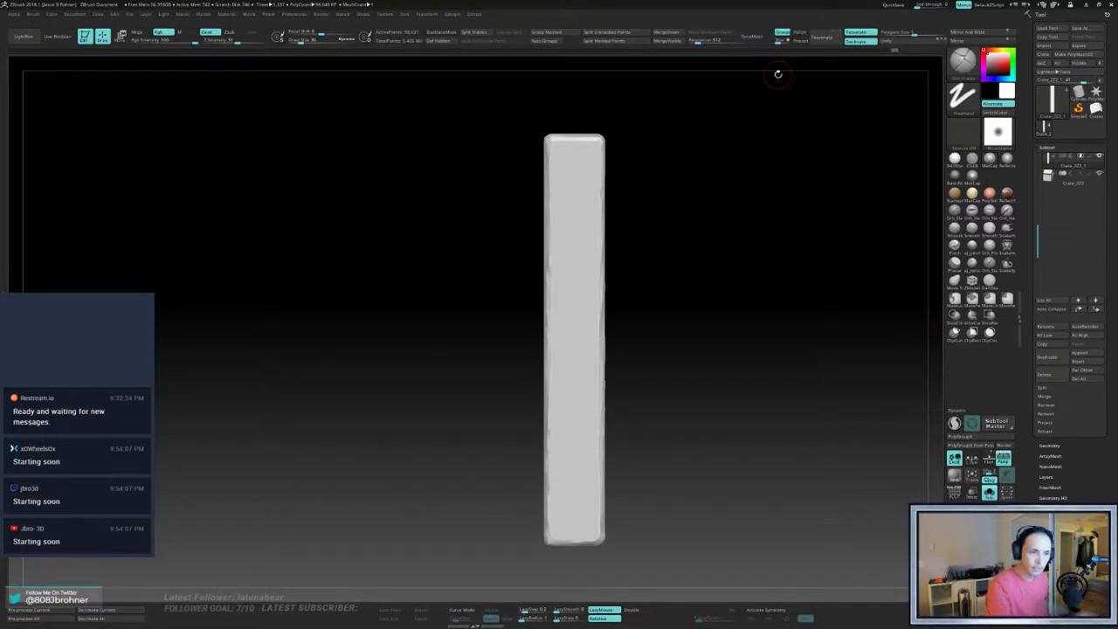
{"action": "left_click", "coordinate": [589, 137], "text": "ctrl+alt+shift"}
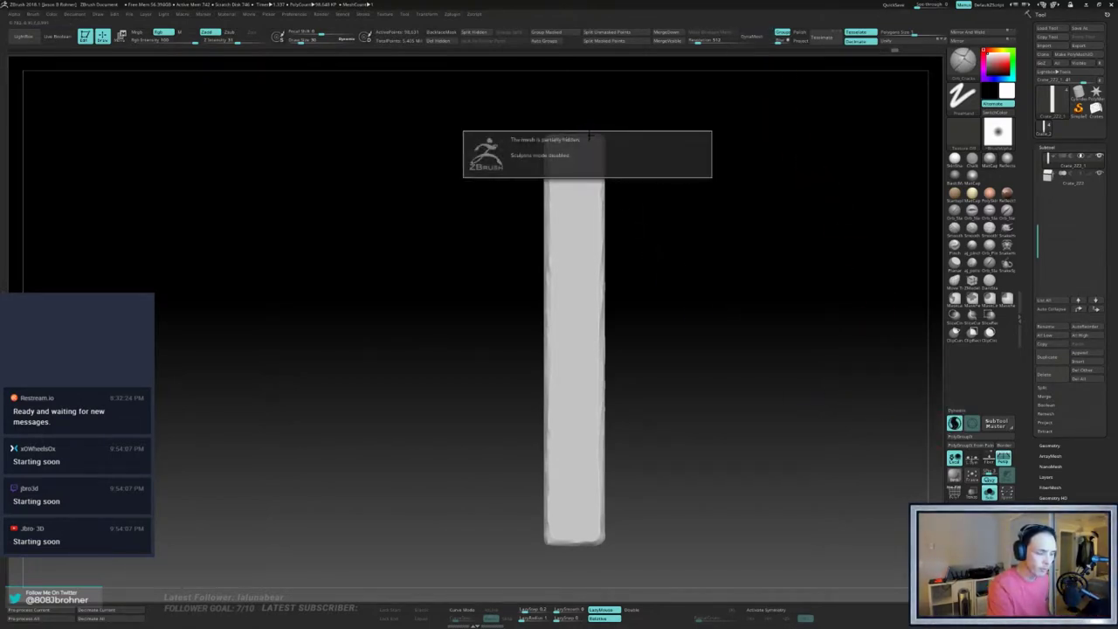
{"action": "left_click", "coordinate": [708, 212], "text": "ctrl+shift"}
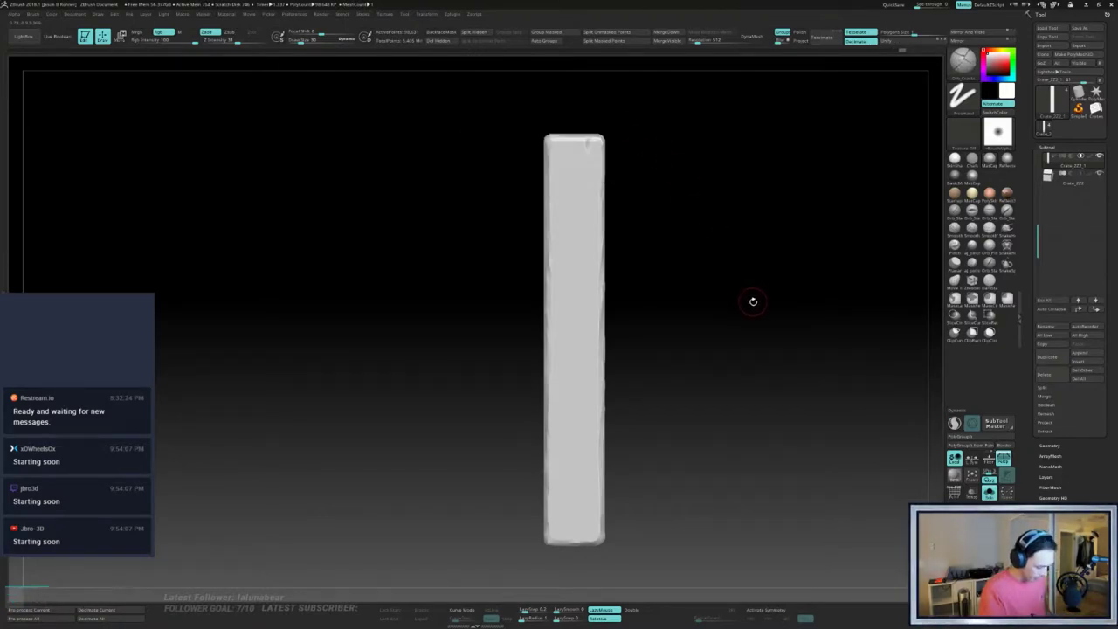
- Unhide the whole frame and mask every board except the worn upright
{"action": "left_click", "coordinate": [765, 306], "text": "ctrl+shift"}
{"action": "left_click_drag", "start_coordinate": [763, 306], "coordinate": [826, 317]}
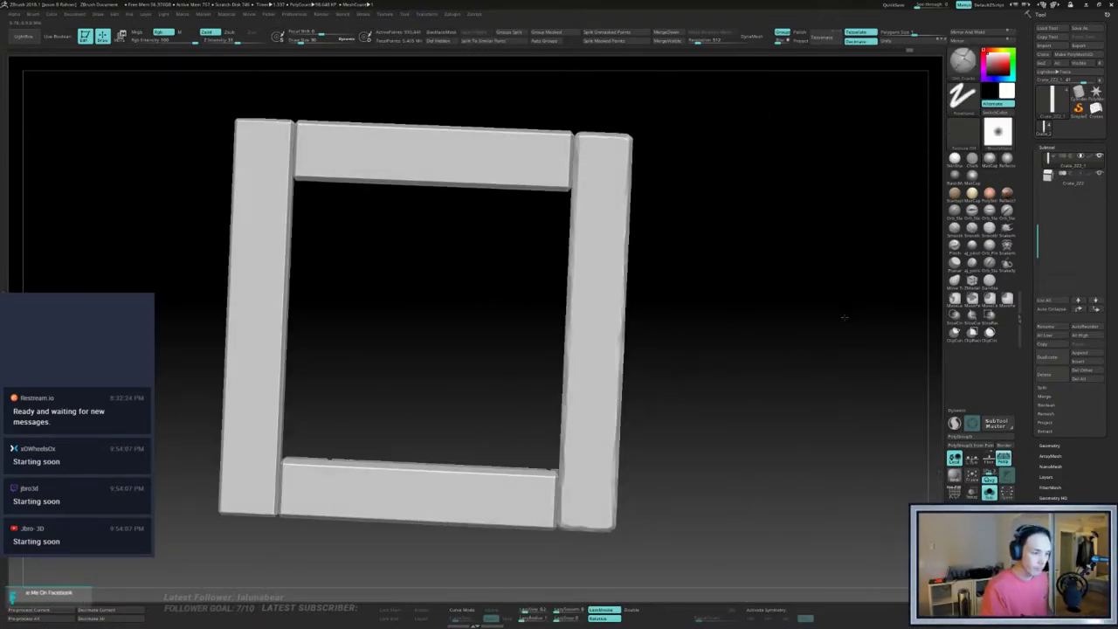
{"action": "left_click", "coordinate": [611, 302], "text": "ctrl+shift"}
{"action": "left_click_drag", "start_coordinate": [548, 105], "coordinate": [698, 559], "text": "ctrl+shift"}
{"action": "left_click", "coordinate": [815, 436], "text": "ctrl+shift"}
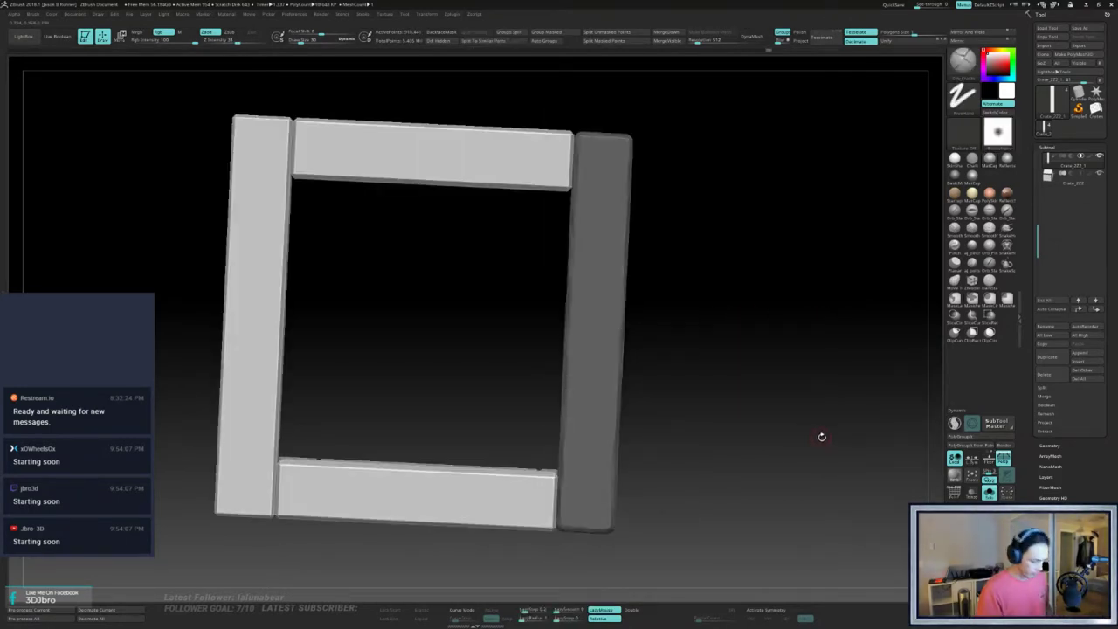
{"action": "left_click", "coordinate": [826, 438], "text": "ctrl"}
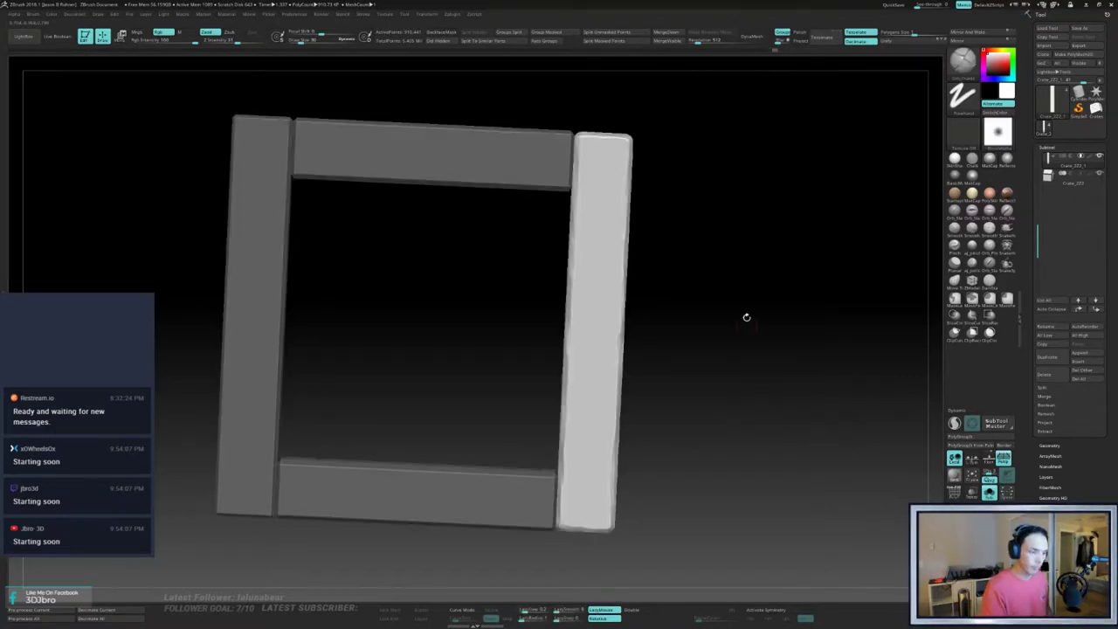
{"action": "left_click_drag", "start_coordinate": [746, 317], "coordinate": [640, 198], "text": "shift"}
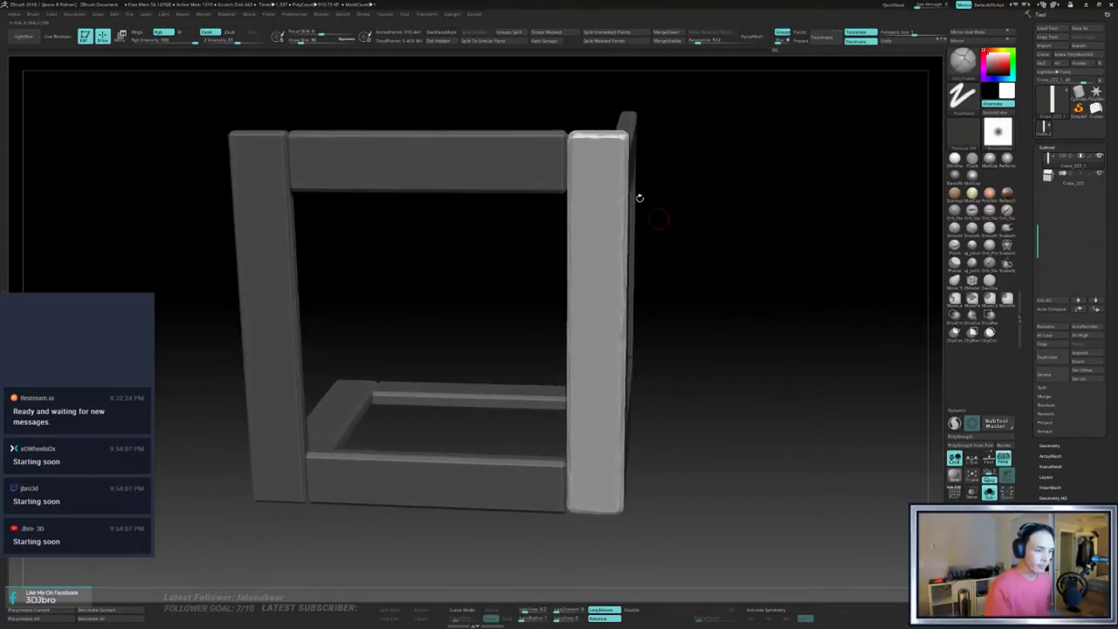
- Turn Sculptris Pro on and carve a long wavy crack down the full length of the worn upright's front face
{"action": "left_click", "coordinate": [954, 423]}
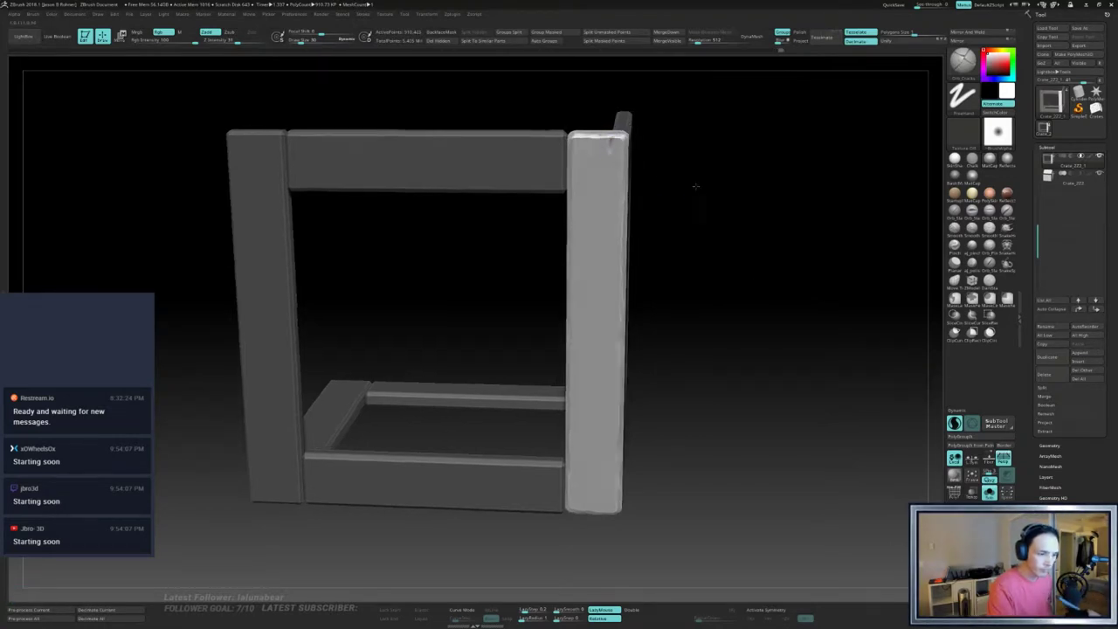
{"action": "mouse_move", "coordinate": [694, 192]}
{"action": "left_mouse_down", "text": "shift"}
{"action": "mouse_move", "coordinate": [696, 167]}
{"action": "mouse_move", "coordinate": [707, 166]}
{"action": "left_mouse_up", "text": "shift"}
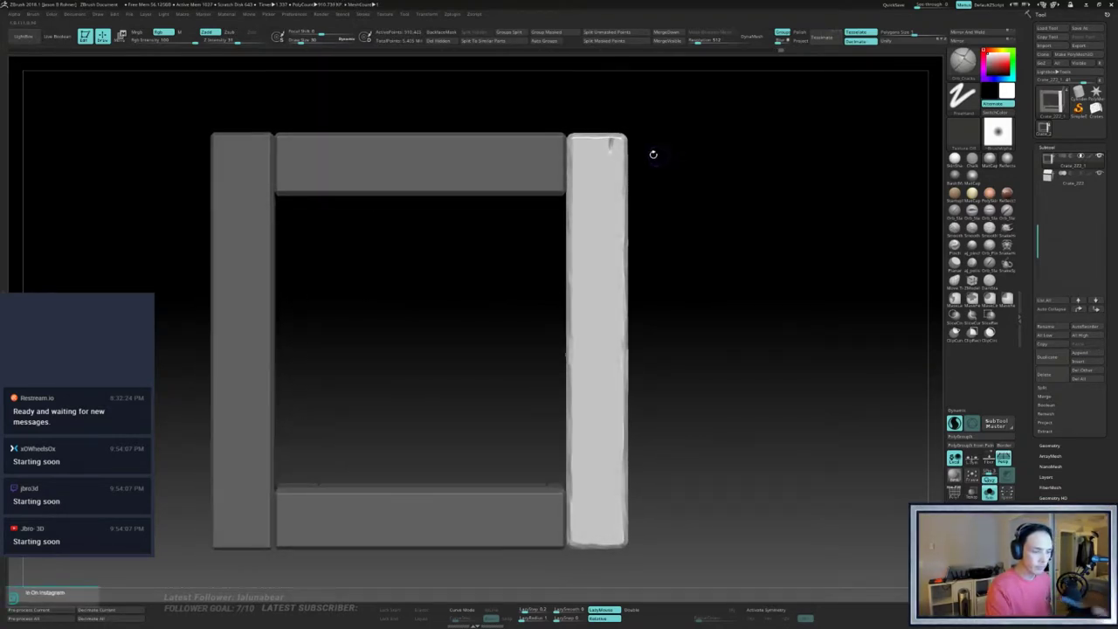
{"action": "left_click_drag", "start_coordinate": [612, 137], "coordinate": [606, 318]}
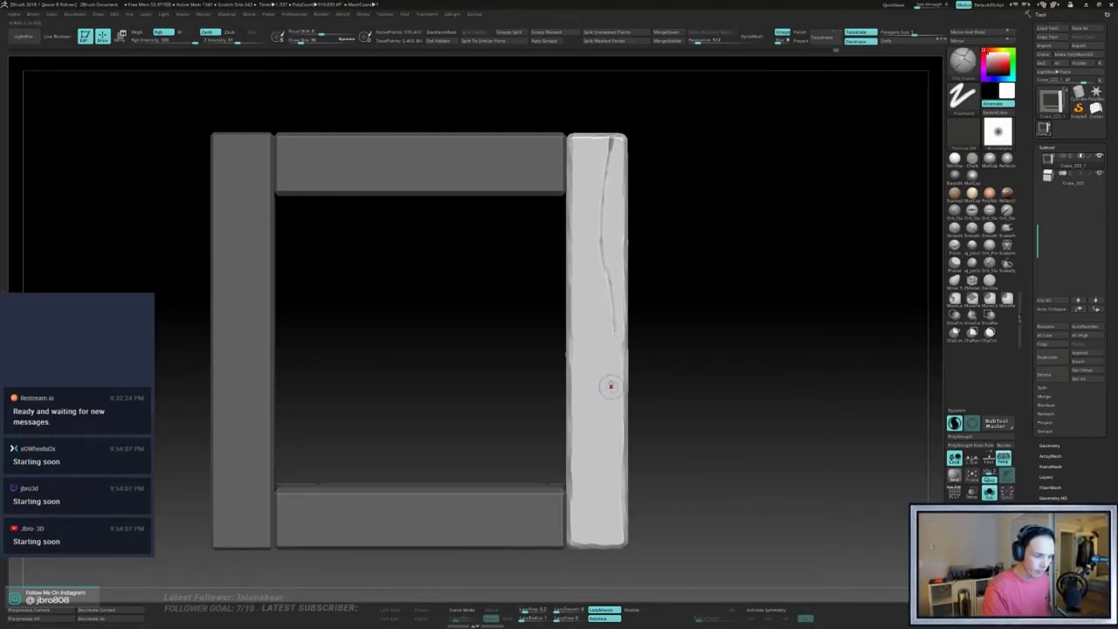
{"action": "left_click_drag", "start_coordinate": [611, 343], "coordinate": [610, 456]}
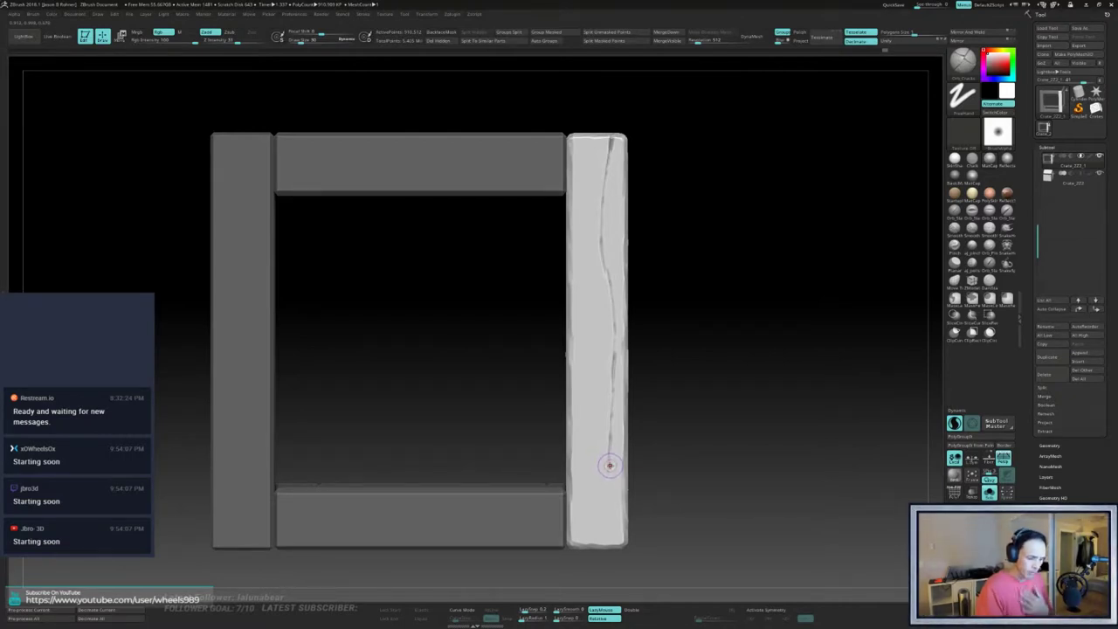
{"action": "left_click_drag", "start_coordinate": [609, 472], "coordinate": [608, 518]}
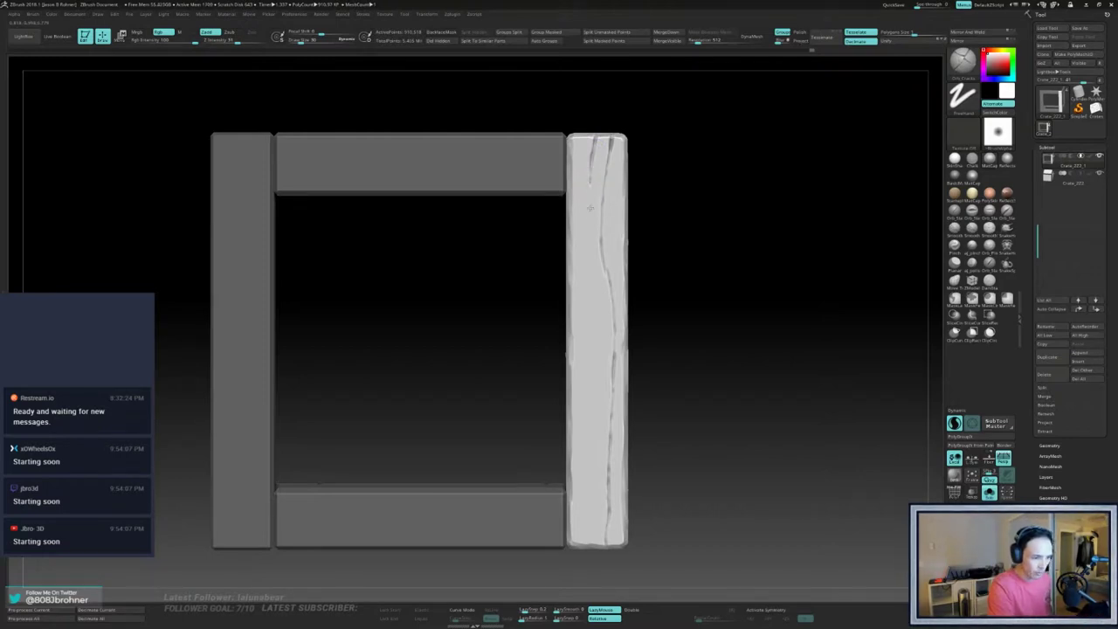
- Carve a second full-length crack beside the first, plus an oval knot and shorter grain lines near the upright's edges
{"action": "left_click_drag", "start_coordinate": [590, 200], "coordinate": [603, 376]}
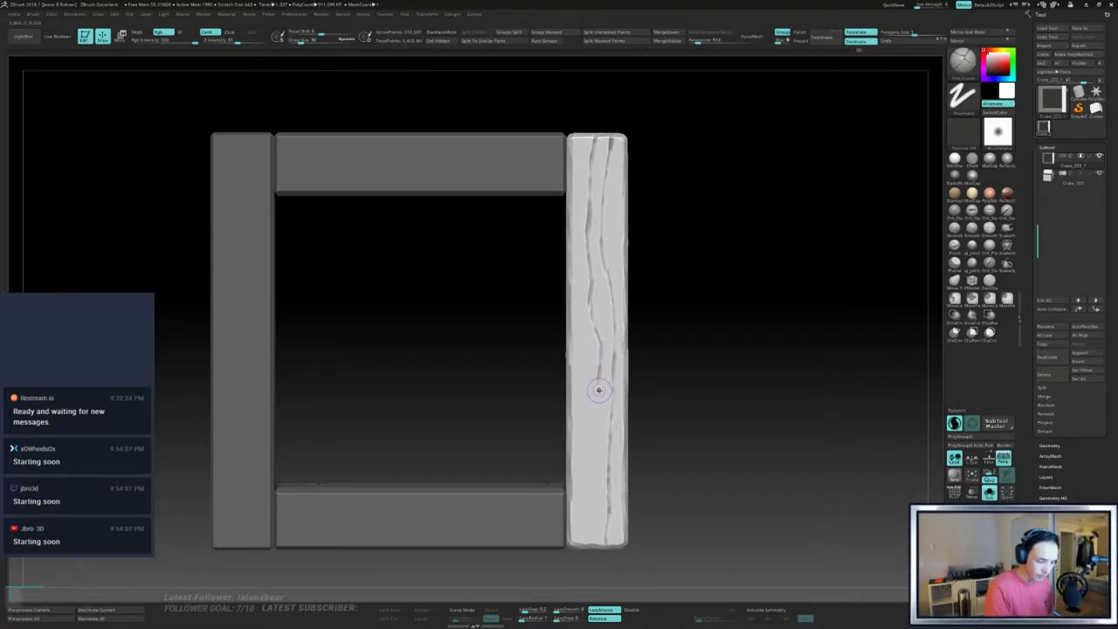
{"action": "left_click_drag", "start_coordinate": [603, 436], "coordinate": [588, 528]}
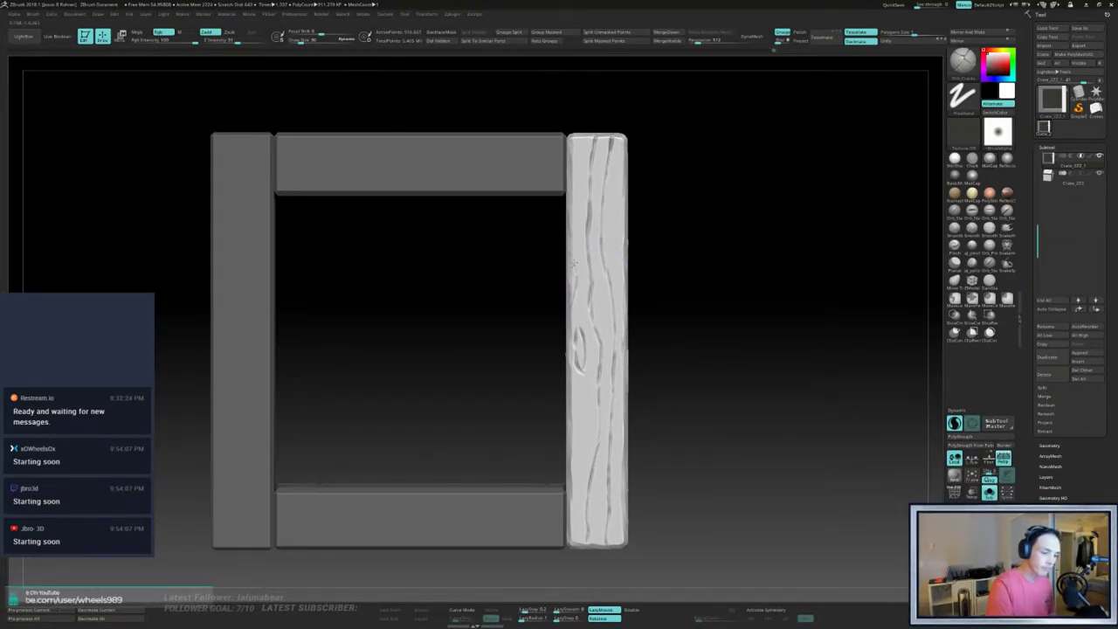
{"action": "left_click_drag", "start_coordinate": [582, 176], "coordinate": [575, 200]}
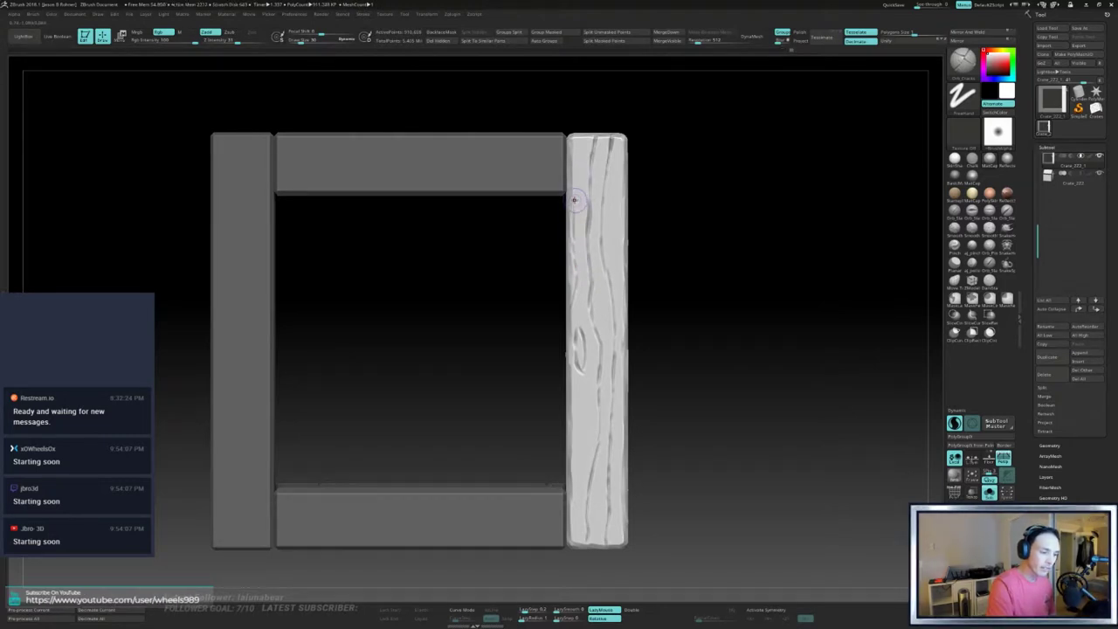
{"action": "left_click_drag", "start_coordinate": [579, 130], "coordinate": [588, 156]}
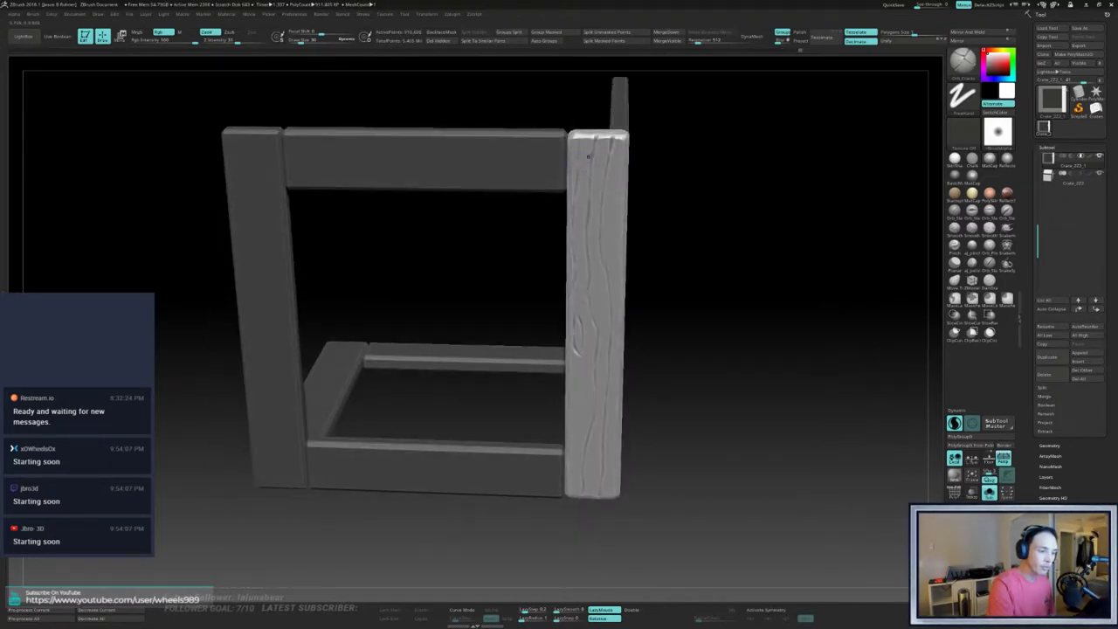
{"action": "left_click_drag", "start_coordinate": [736, 280], "coordinate": [748, 277]}
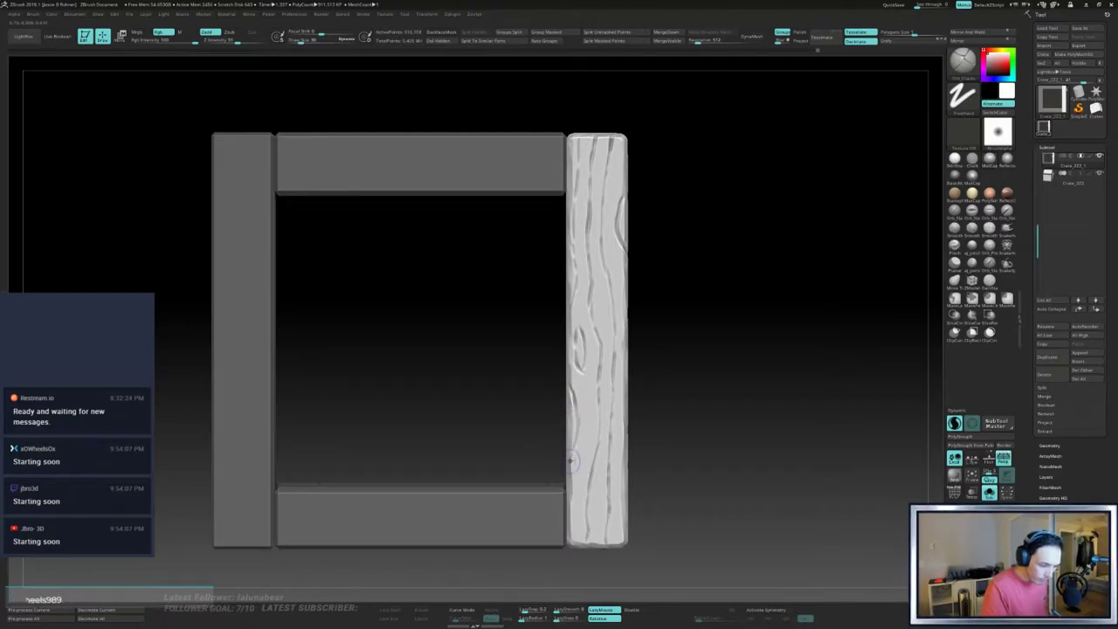
- Extend the edge knot onto the upright's narrow outer side and carve grain cracks from it to the lower end
{"action": "left_click_drag", "start_coordinate": [716, 425], "coordinate": [643, 252]}
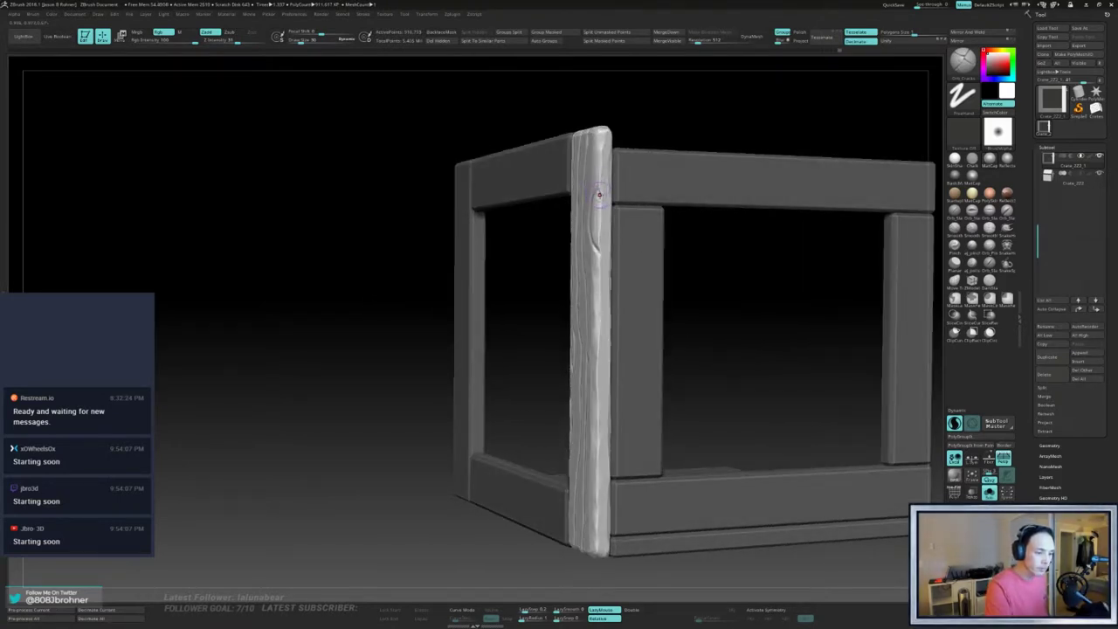
{"action": "mouse_move", "coordinate": [718, 279]}
{"action": "left_mouse_down"}
{"action": "mouse_move", "coordinate": [695, 259]}
{"action": "mouse_move", "coordinate": [722, 270]}
{"action": "mouse_move", "coordinate": [708, 342]}
{"action": "mouse_move", "coordinate": [661, 180]}
{"action": "mouse_move", "coordinate": [679, 183]}
{"action": "mouse_move", "coordinate": [703, 377]}
{"action": "mouse_move", "coordinate": [717, 303]}
{"action": "mouse_move", "coordinate": [708, 288]}
{"action": "left_mouse_up"}
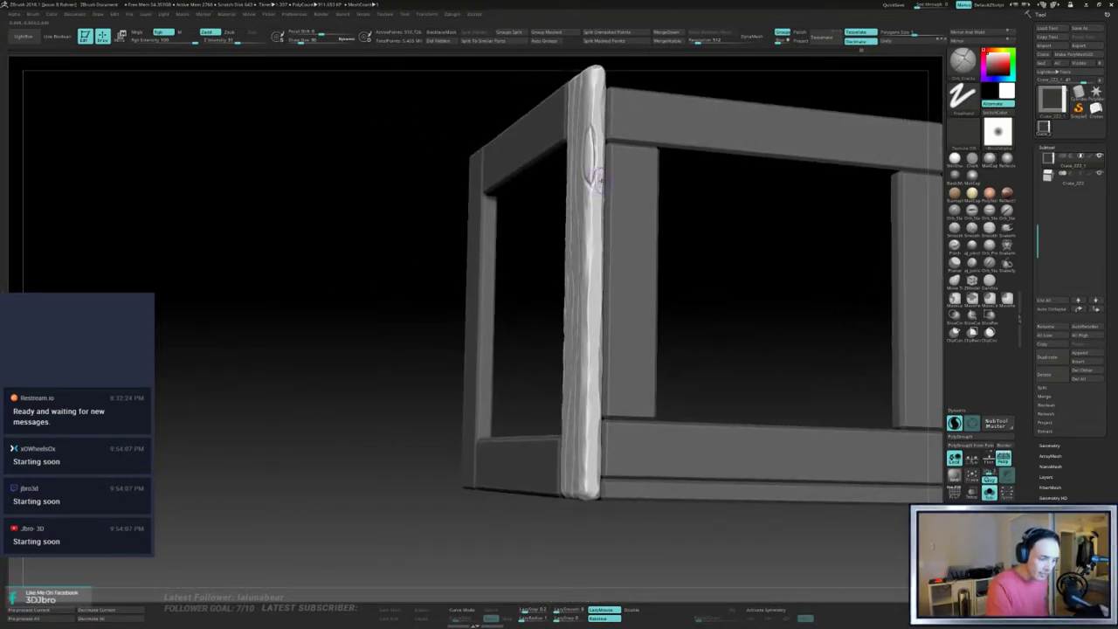
{"action": "left_click_drag", "start_coordinate": [703, 216], "coordinate": [692, 212]}
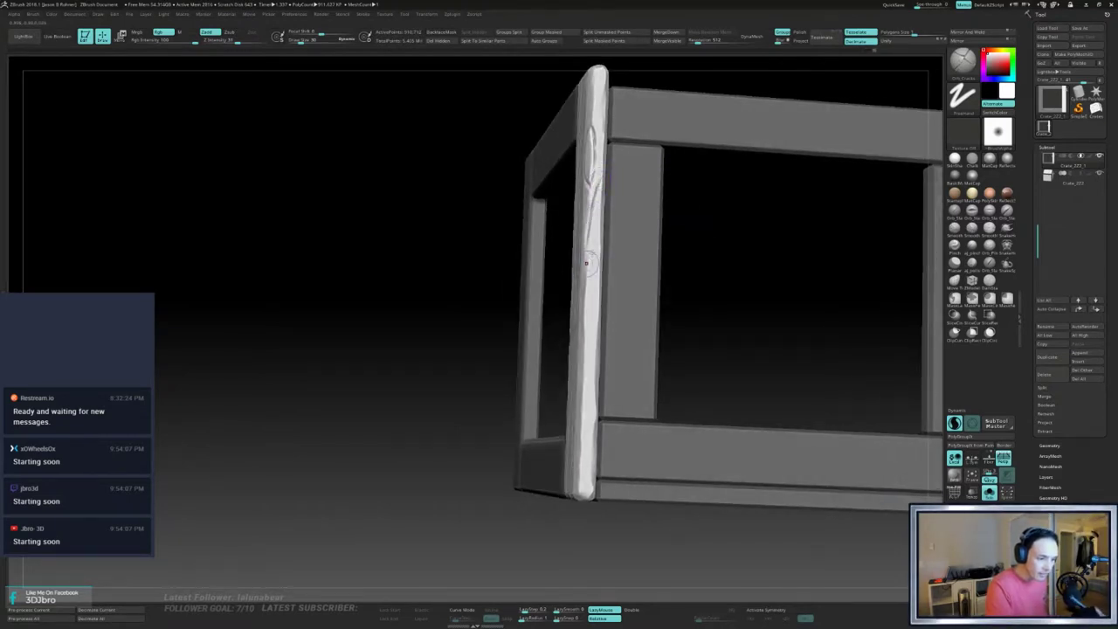
{"action": "left_click_drag", "start_coordinate": [703, 269], "coordinate": [601, 247]}
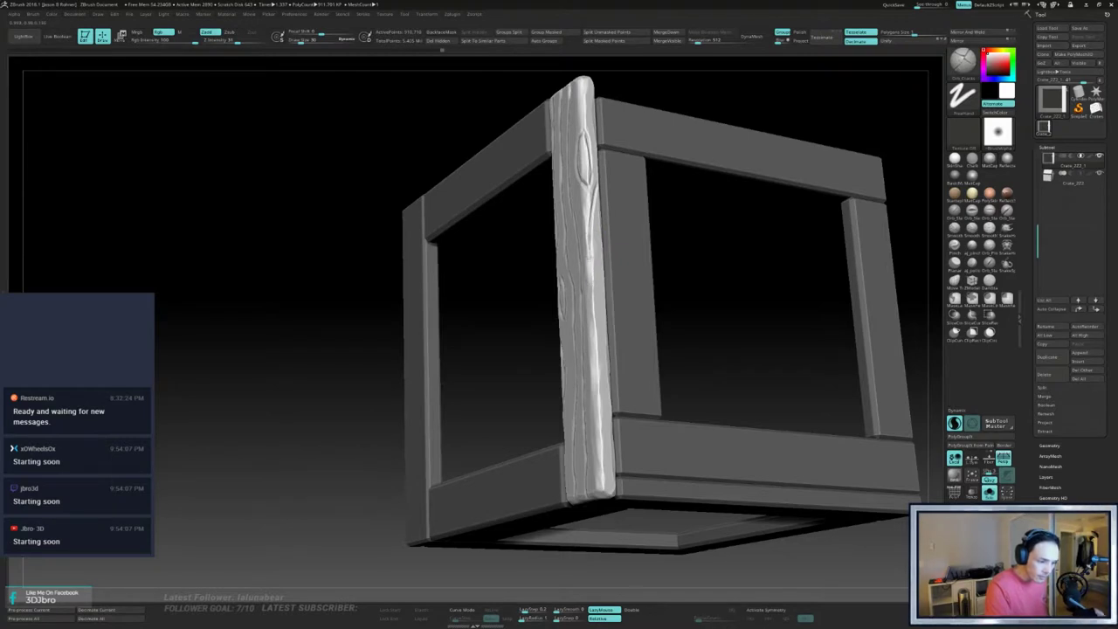
{"action": "left_click_drag", "start_coordinate": [714, 297], "coordinate": [714, 304]}
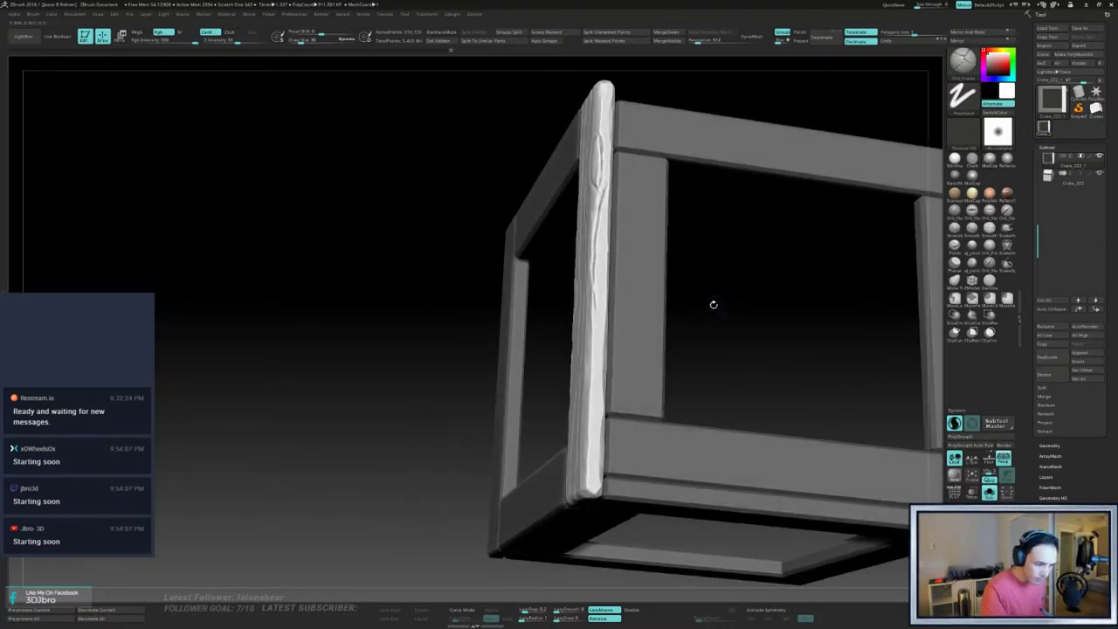
{"action": "left_click_drag", "start_coordinate": [595, 292], "coordinate": [595, 393]}
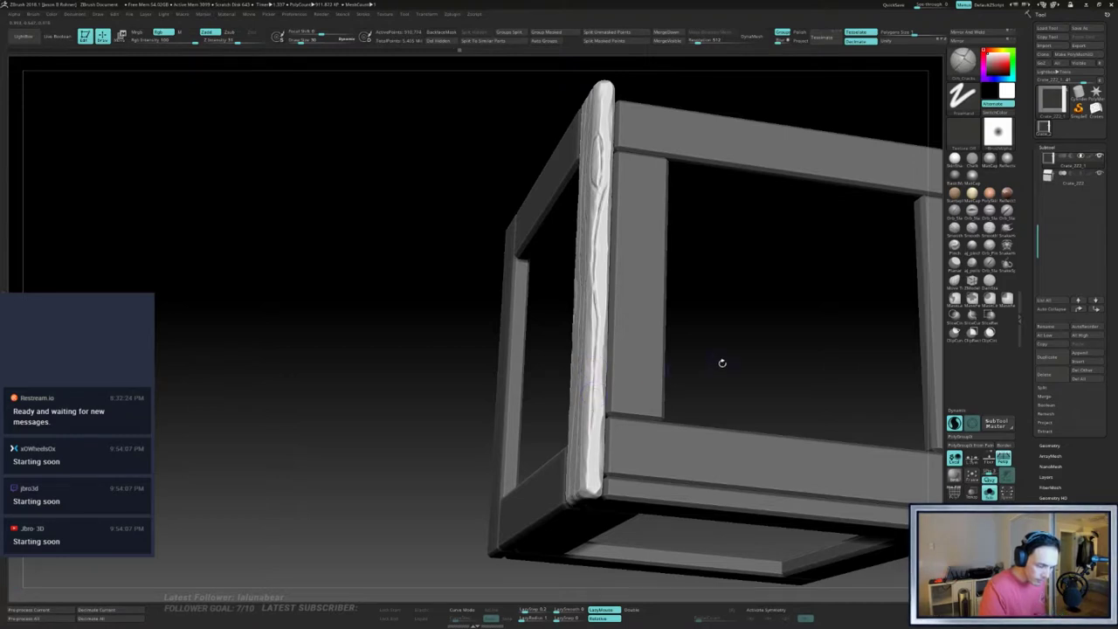
{"action": "left_click_drag", "start_coordinate": [722, 362], "coordinate": [725, 359]}
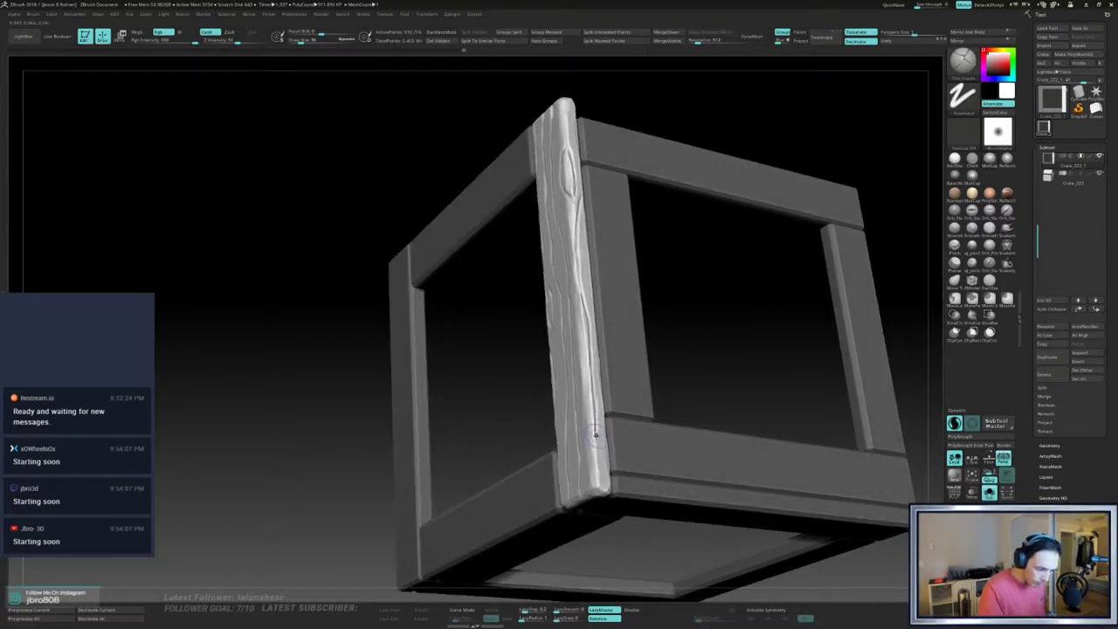
{"action": "left_click_drag", "start_coordinate": [596, 434], "coordinate": [598, 480]}
- Cut short cracks across the upright's two end faces, connecting with the grain lines of the wide face
{"action": "left_click_drag", "start_coordinate": [730, 379], "coordinate": [725, 321]}
{"action": "left_click_drag", "start_coordinate": [679, 399], "coordinate": [695, 355]}
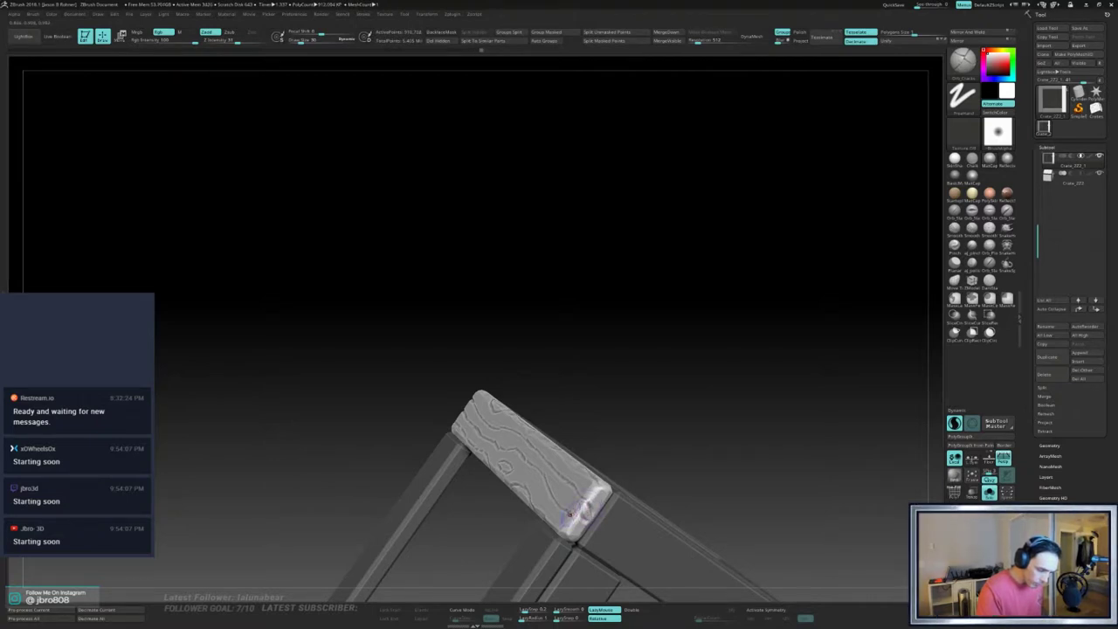
{"action": "left_click_drag", "start_coordinate": [581, 515], "coordinate": [597, 491]}
{"action": "left_click_drag", "start_coordinate": [663, 449], "coordinate": [698, 444]}
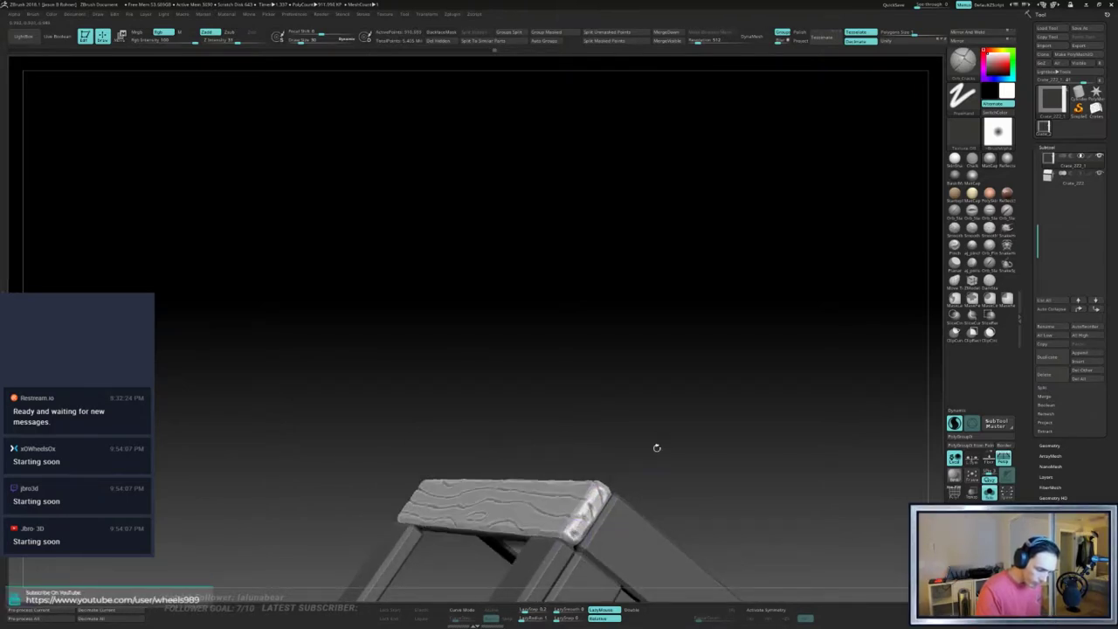
{"action": "right_click_drag", "start_coordinate": [657, 447], "coordinate": [817, 334]}
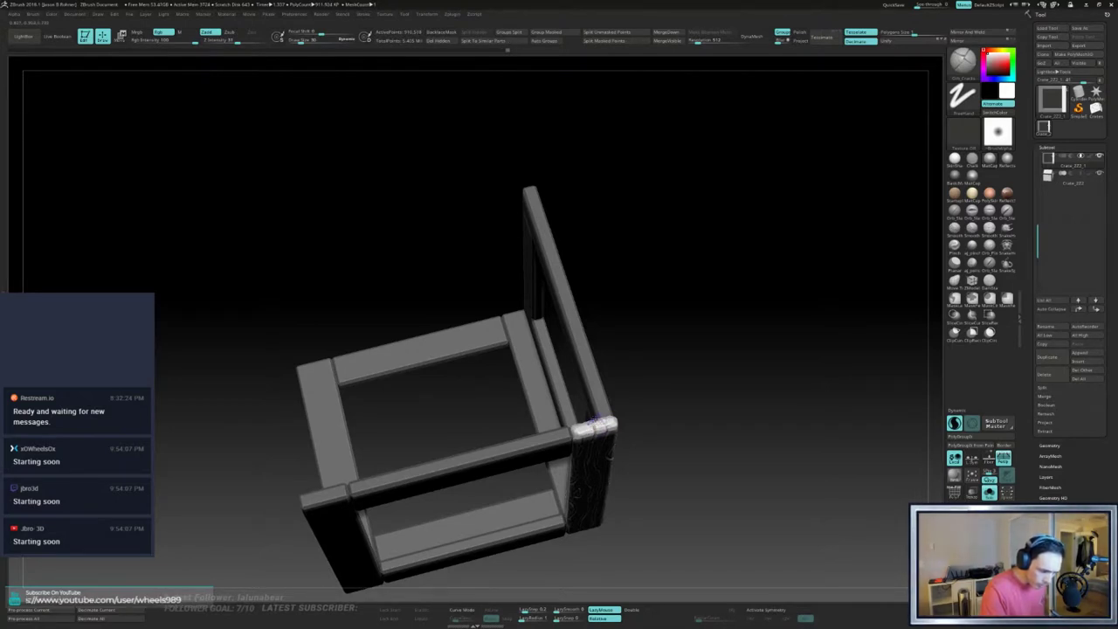
{"action": "mouse_move", "coordinate": [721, 385]}
{"action": "left_mouse_down"}
{"action": "mouse_move", "coordinate": [646, 367]}
{"action": "mouse_move", "coordinate": [656, 373]}
{"action": "left_mouse_up"}
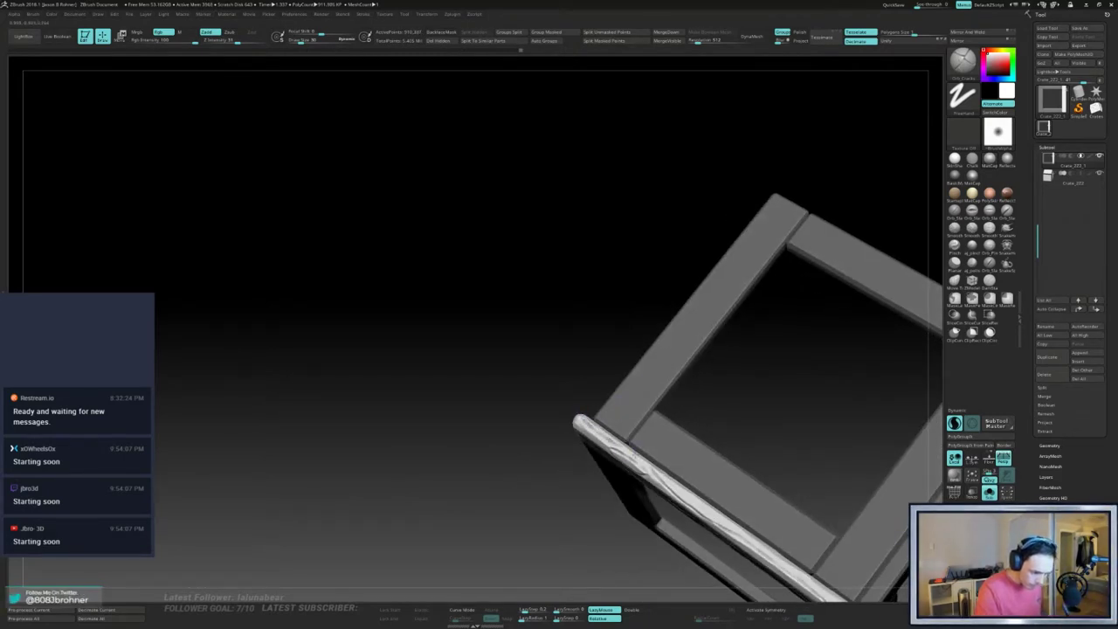
{"action": "left_click_drag", "start_coordinate": [734, 405], "coordinate": [792, 297]}
{"action": "mouse_move", "coordinate": [805, 392]}
{"action": "left_mouse_down"}
{"action": "mouse_move", "coordinate": [811, 401]}
{"action": "mouse_move", "coordinate": [803, 393]}
{"action": "left_mouse_up"}
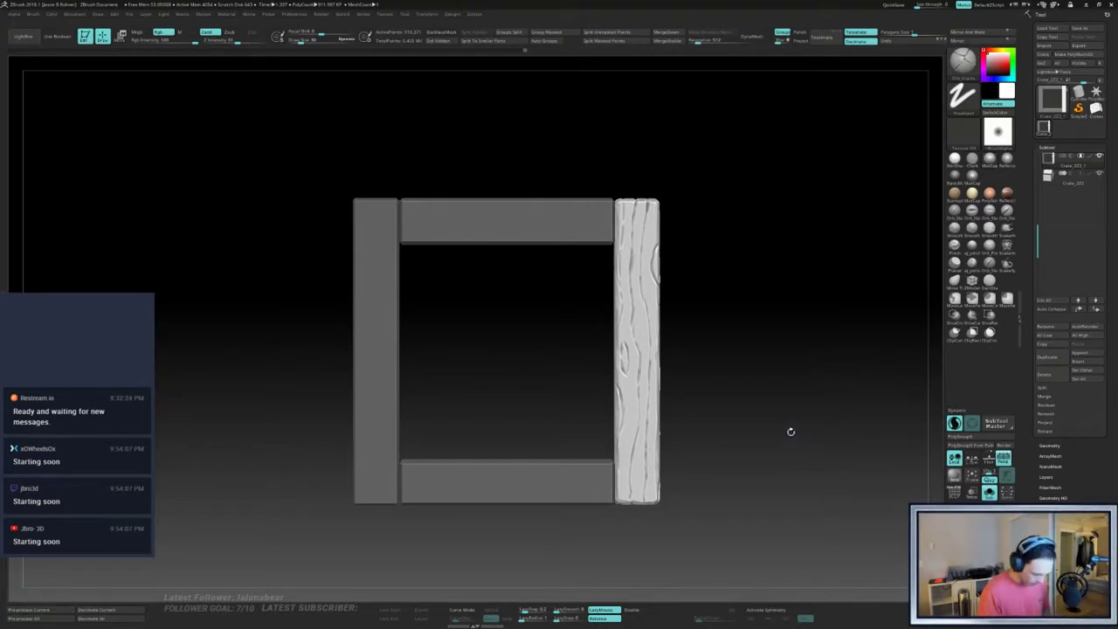
- Turn off Sculptris Pro and choose the aj_wood_01 brush after trying aj_wood_02
{"action": "key", "text": "b"}
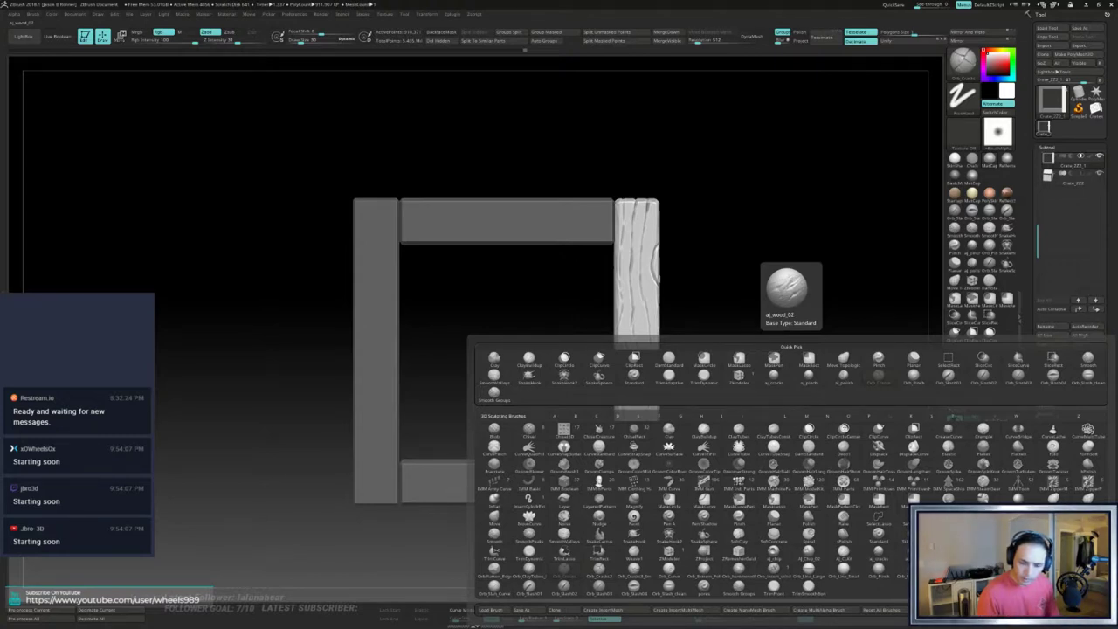
{"action": "left_click", "coordinate": [1054, 550]}
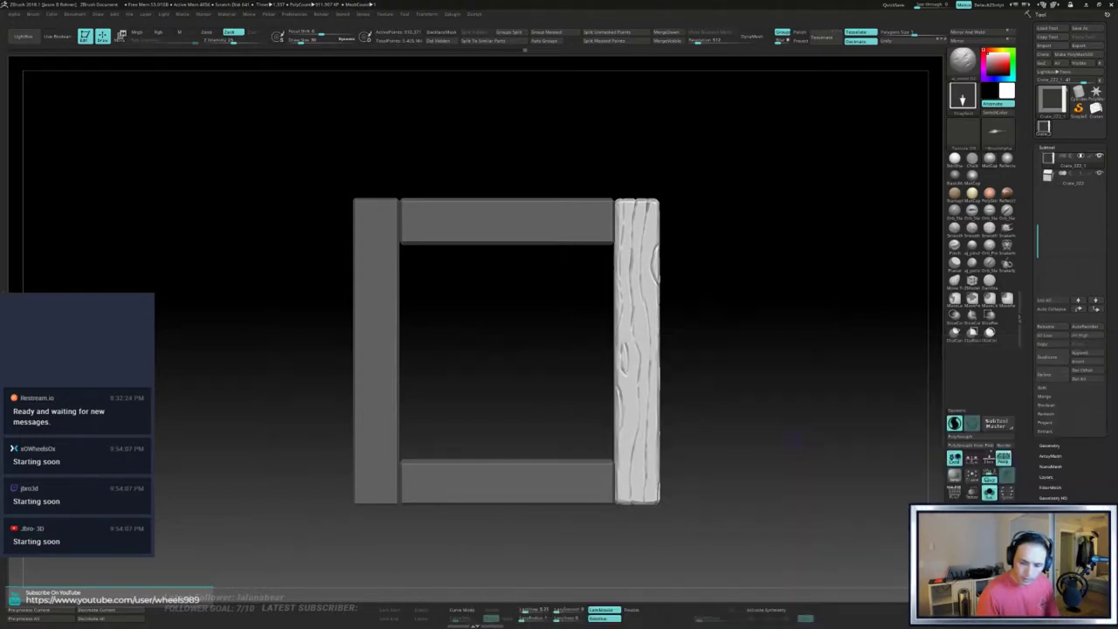
{"action": "key", "text": "s"}
{"action": "left_click", "coordinate": [741, 391]}
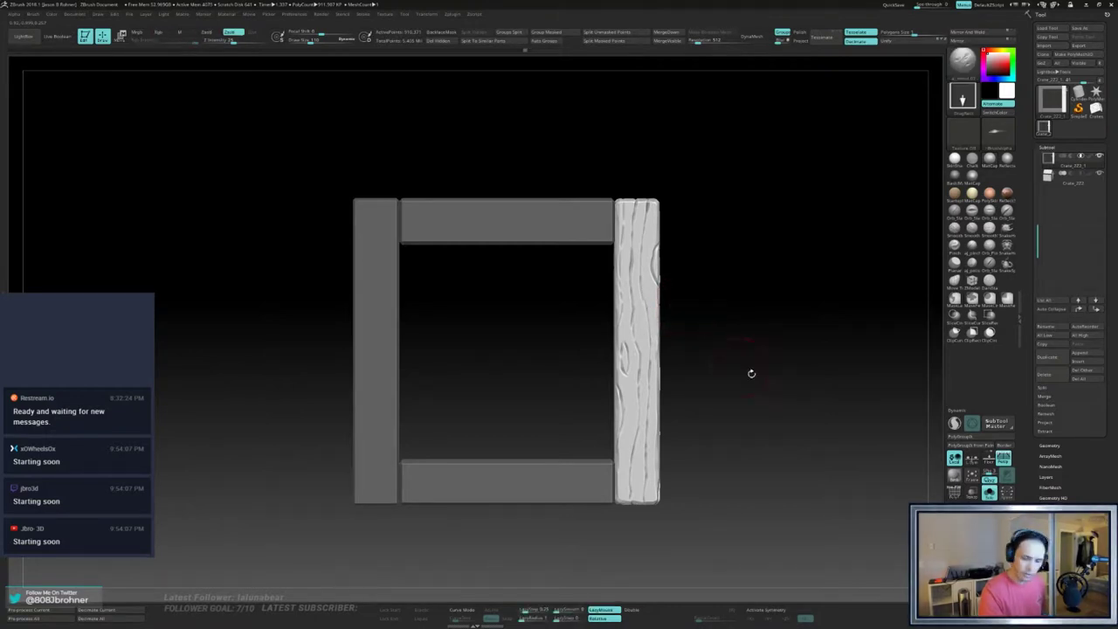
{"action": "key", "text": "b"}
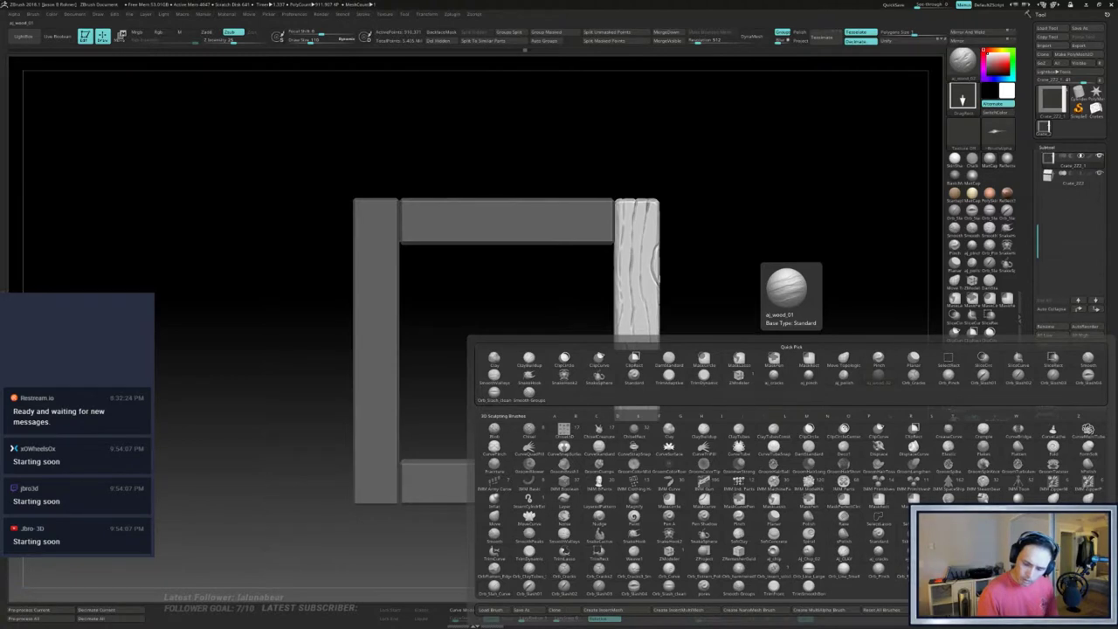
{"action": "left_click", "coordinate": [983, 550]}
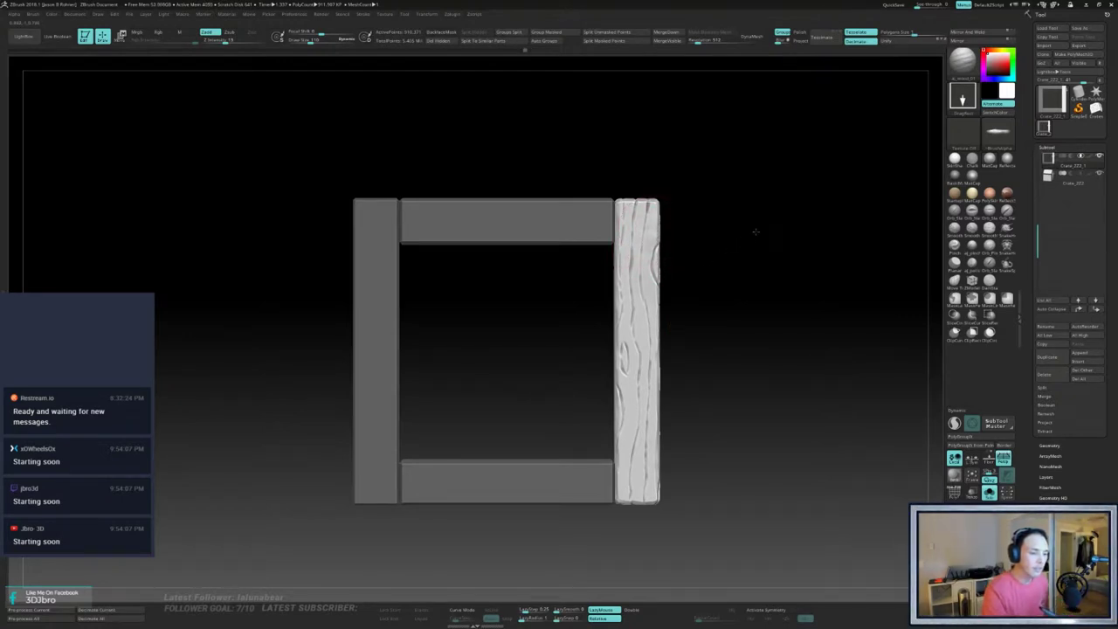
- Stamp fine wood grain between the cracks along the upper, middle and lower parts of the upright's front face
{"action": "left_click_drag", "start_coordinate": [627, 256], "coordinate": [801, 255]}
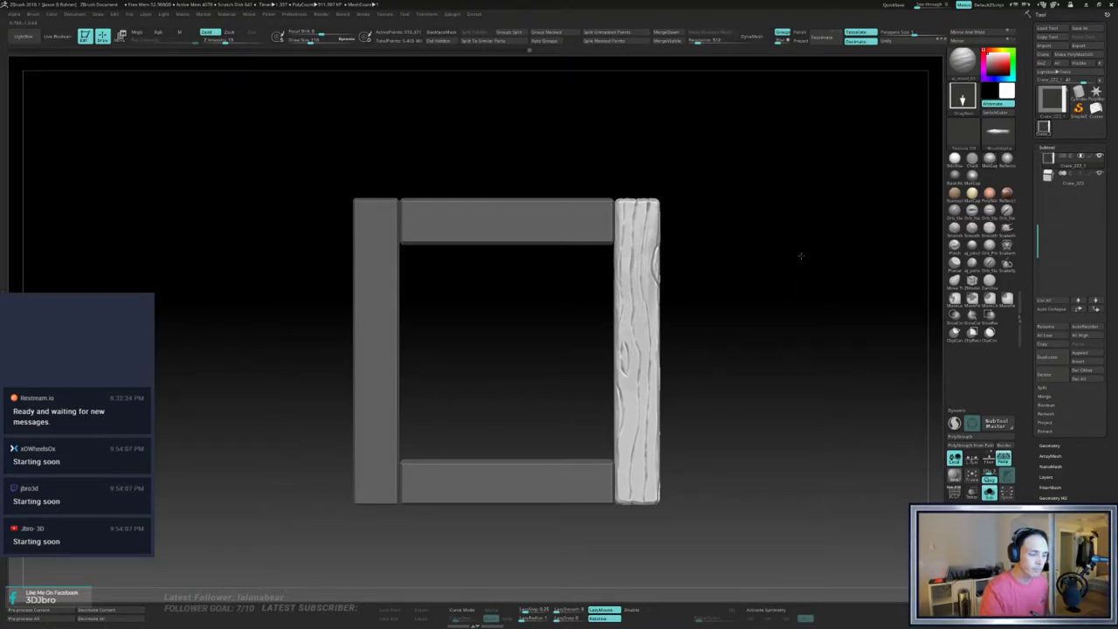
{"action": "left_click_drag", "start_coordinate": [624, 334], "coordinate": [553, 322]}
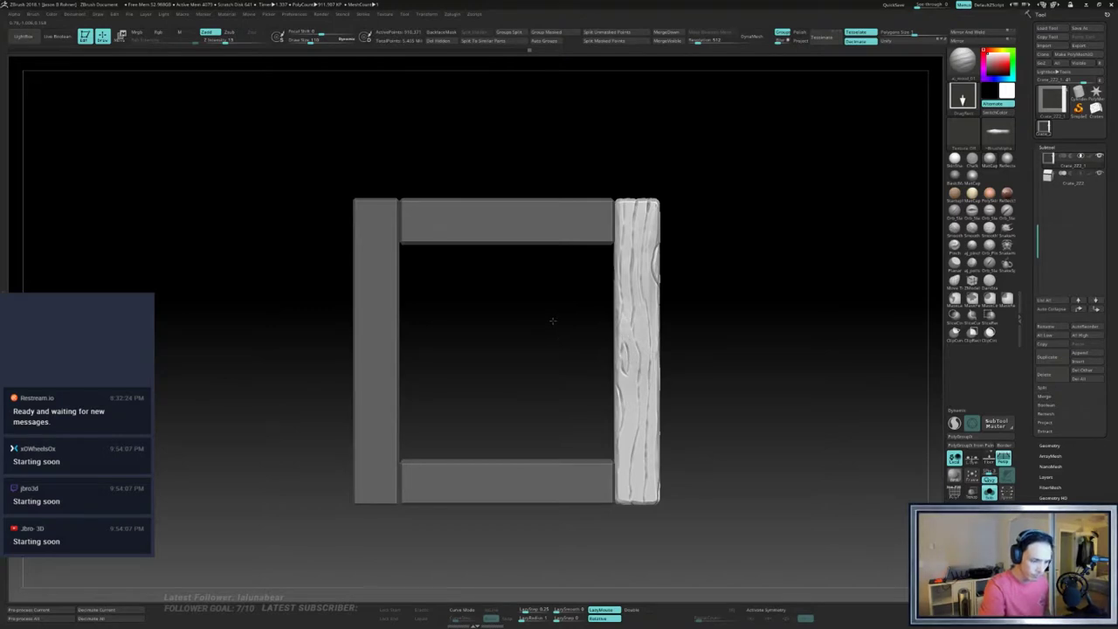
{"action": "left_click_drag", "start_coordinate": [639, 374], "coordinate": [738, 399]}
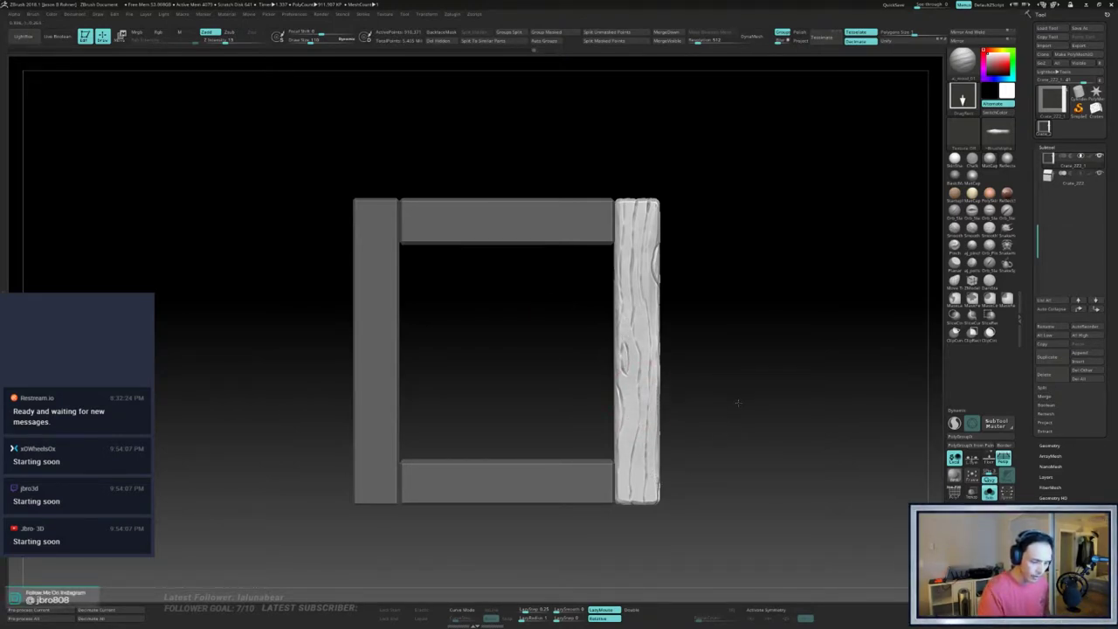
{"action": "left_click_drag", "start_coordinate": [634, 444], "coordinate": [737, 440]}
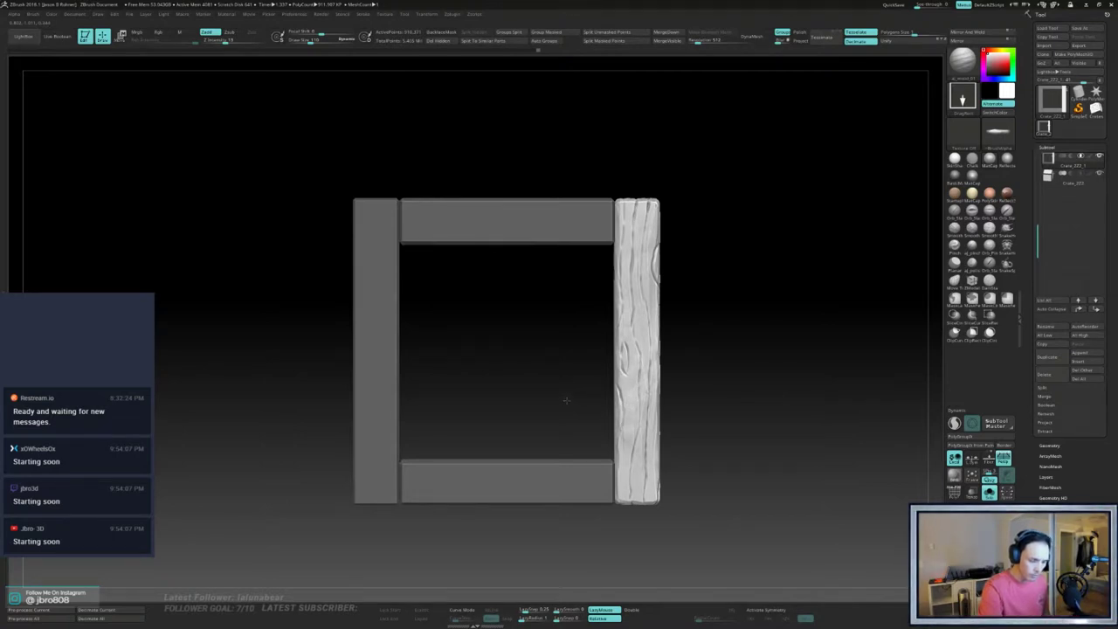
- Clear the frame's mask and, with perspective off, isolate the plain right-hand board below the grained one
{"action": "mouse_move", "coordinate": [567, 398]}
{"action": "left_mouse_down"}
{"action": "mouse_move", "coordinate": [872, 399]}
{"action": "mouse_move", "coordinate": [844, 387]}
{"action": "mouse_move", "coordinate": [841, 424]}
{"action": "mouse_move", "coordinate": [847, 383]}
{"action": "mouse_move", "coordinate": [828, 433]}
{"action": "mouse_move", "coordinate": [826, 411]}
{"action": "mouse_move", "coordinate": [809, 410]}
{"action": "mouse_move", "coordinate": [833, 425]}
{"action": "mouse_move", "coordinate": [817, 443]}
{"action": "mouse_move", "coordinate": [864, 457]}
{"action": "mouse_move", "coordinate": [829, 457]}
{"action": "mouse_move", "coordinate": [830, 467]}
{"action": "mouse_move", "coordinate": [853, 428]}
{"action": "mouse_move", "coordinate": [823, 382]}
{"action": "left_mouse_up"}
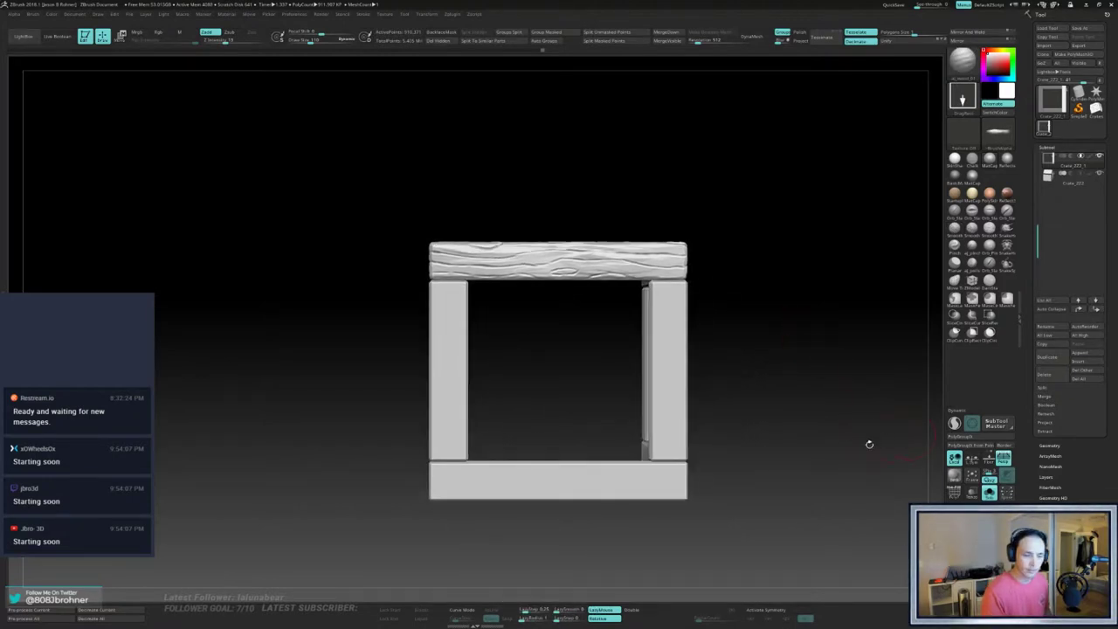
{"action": "left_click", "coordinate": [1003, 458]}
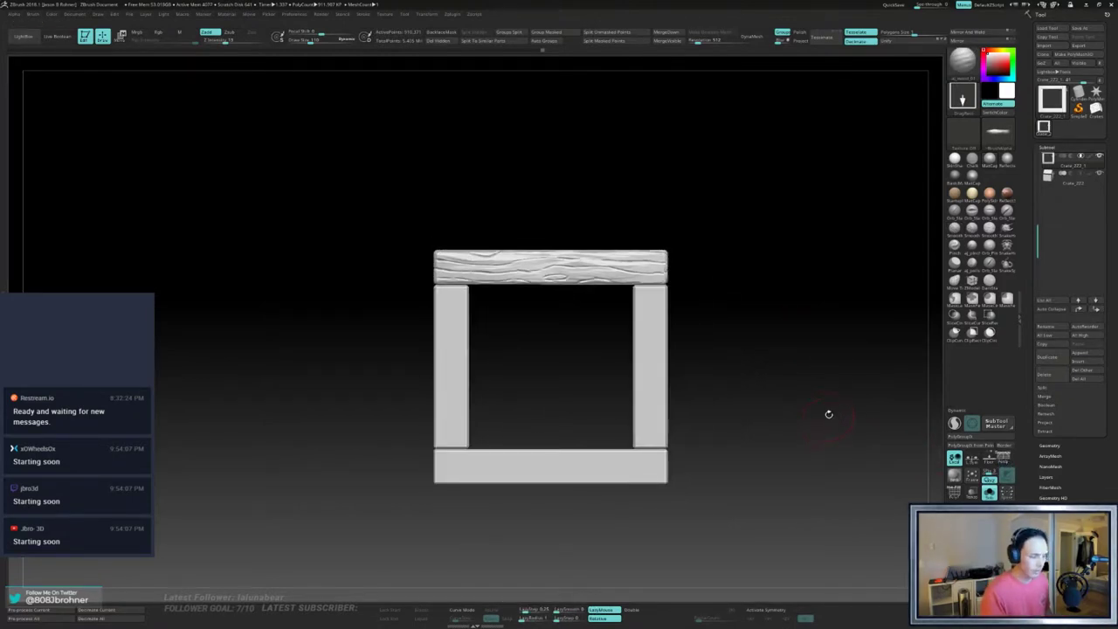
{"action": "mouse_move", "coordinate": [829, 415]}
{"action": "left_mouse_down"}
{"action": "mouse_move", "coordinate": [817, 435]}
{"action": "mouse_move", "coordinate": [826, 407]}
{"action": "left_mouse_up"}
{"action": "left_click_drag", "start_coordinate": [764, 315], "coordinate": [793, 289]}
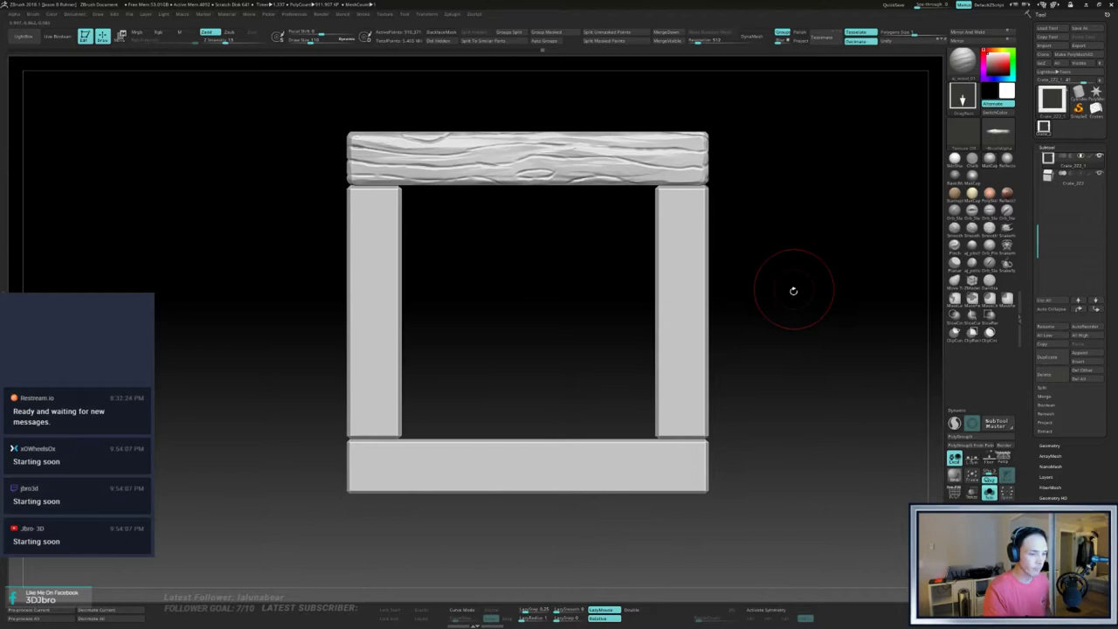
{"action": "left_click", "coordinate": [694, 324], "text": "ctrl+shift"}
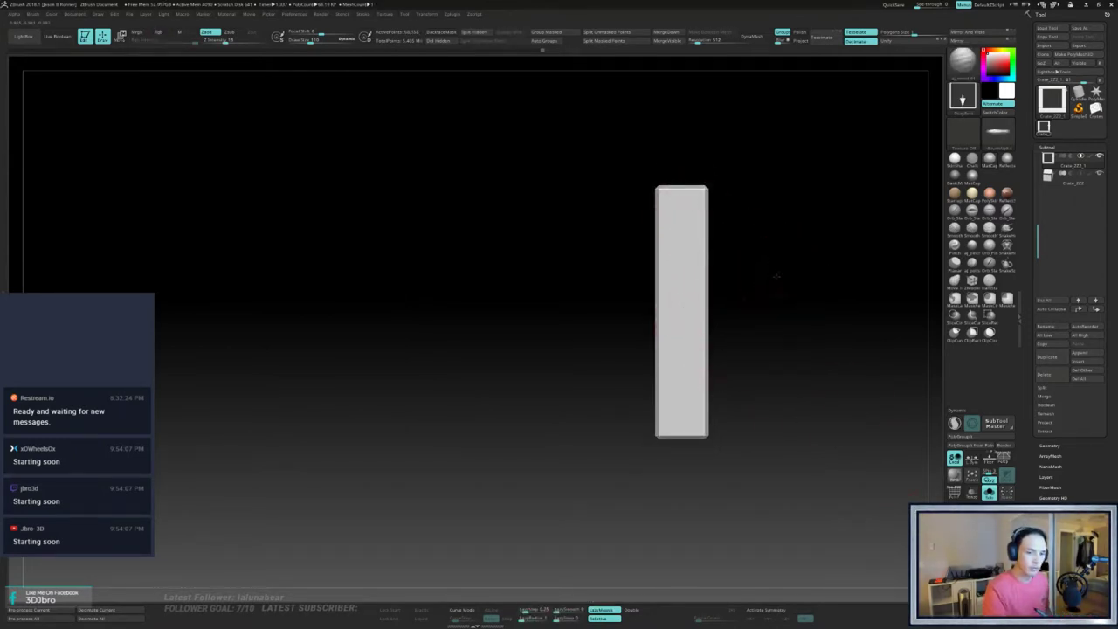
- Stamp fine wood grain lengthwise over the upper half of the board's front face, undoing unsuitable placements such as the crosswise one
{"action": "left_click_drag", "start_coordinate": [688, 227], "coordinate": [795, 231]}
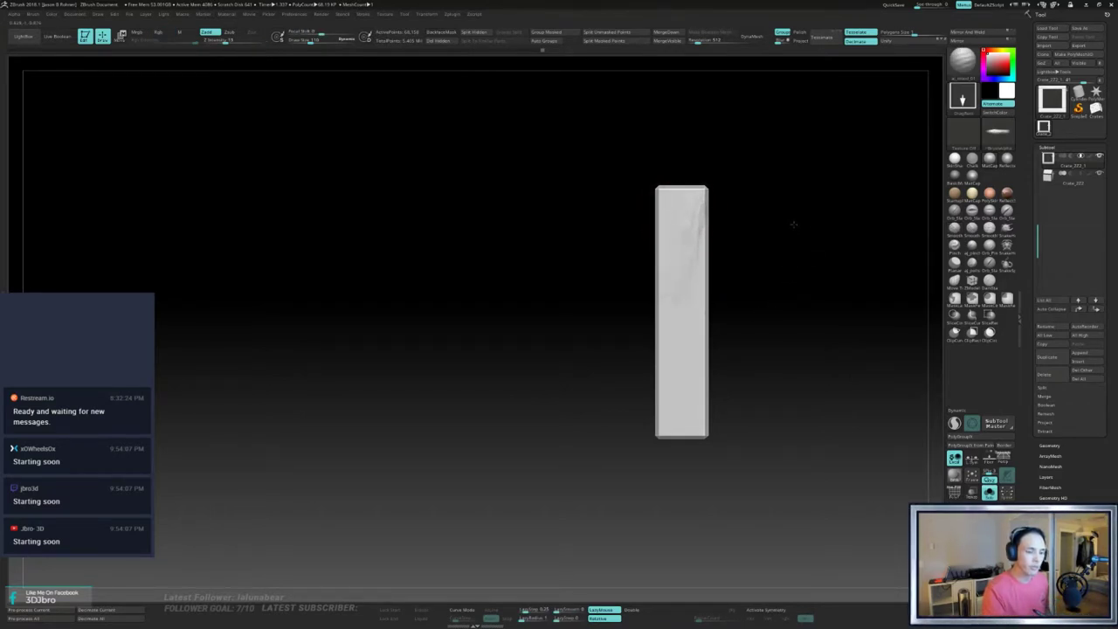
{"action": "left_click_drag", "start_coordinate": [693, 267], "coordinate": [600, 214]}
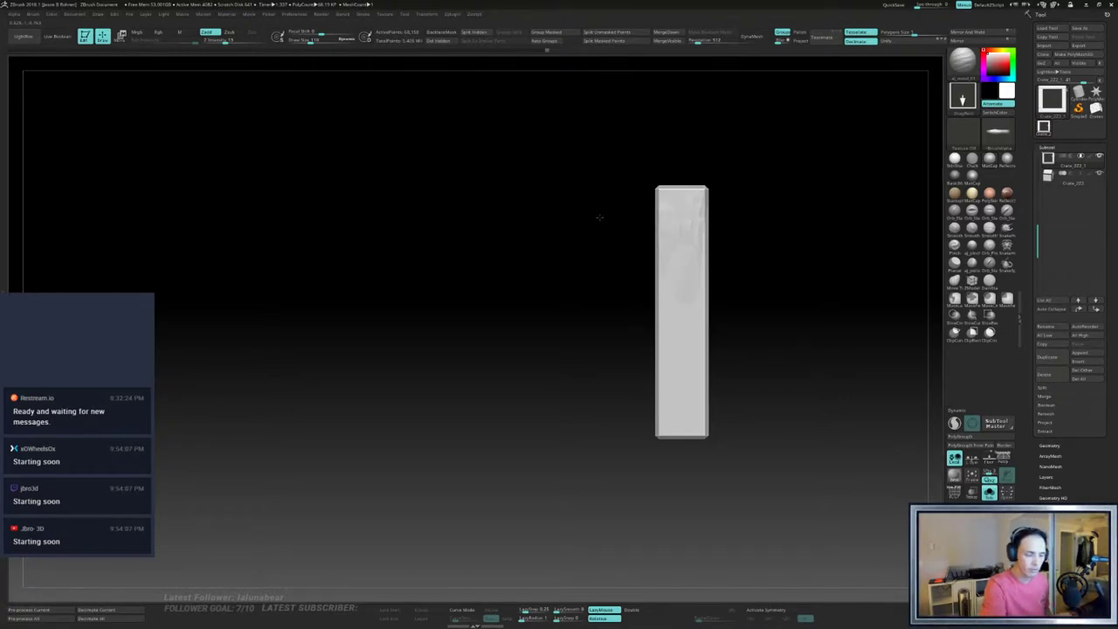
{"action": "left_click_drag", "start_coordinate": [682, 282], "coordinate": [682, 312]}
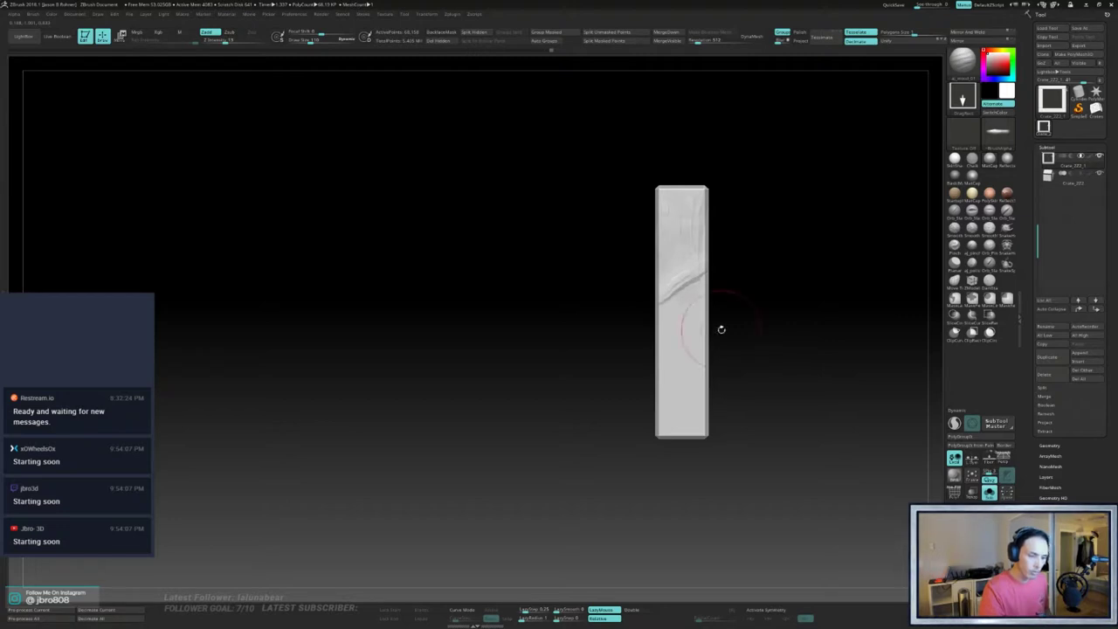
{"action": "key", "text": "ctrl+z"}
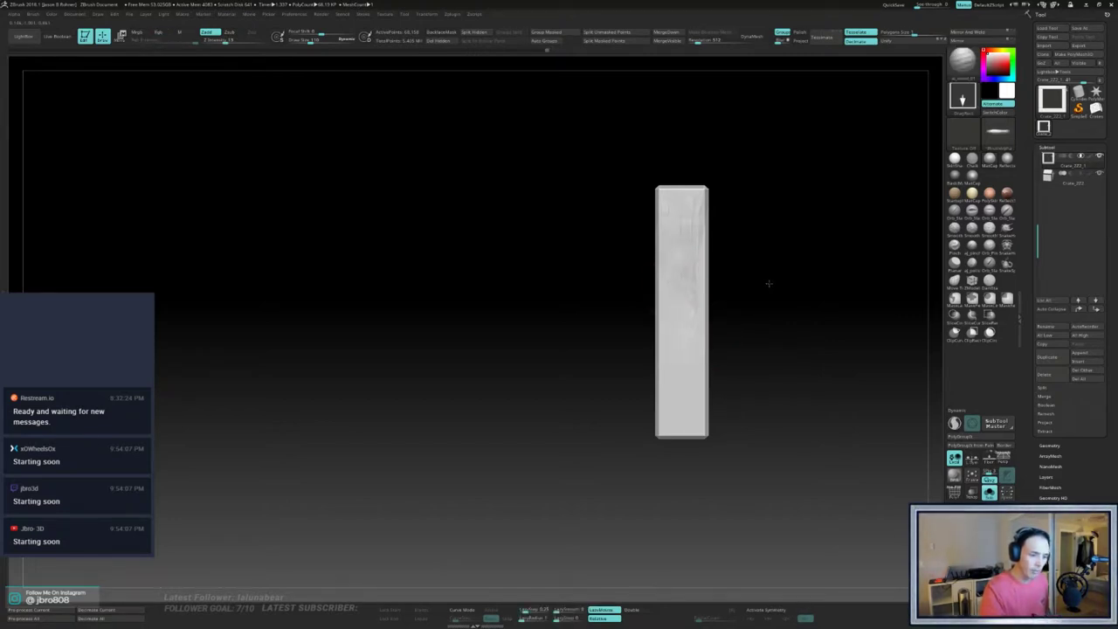
{"action": "left_click_drag", "start_coordinate": [681, 267], "coordinate": [781, 288]}
{"action": "key", "text": "ctrl+z"}
{"action": "key", "text": "ctrl+z"}
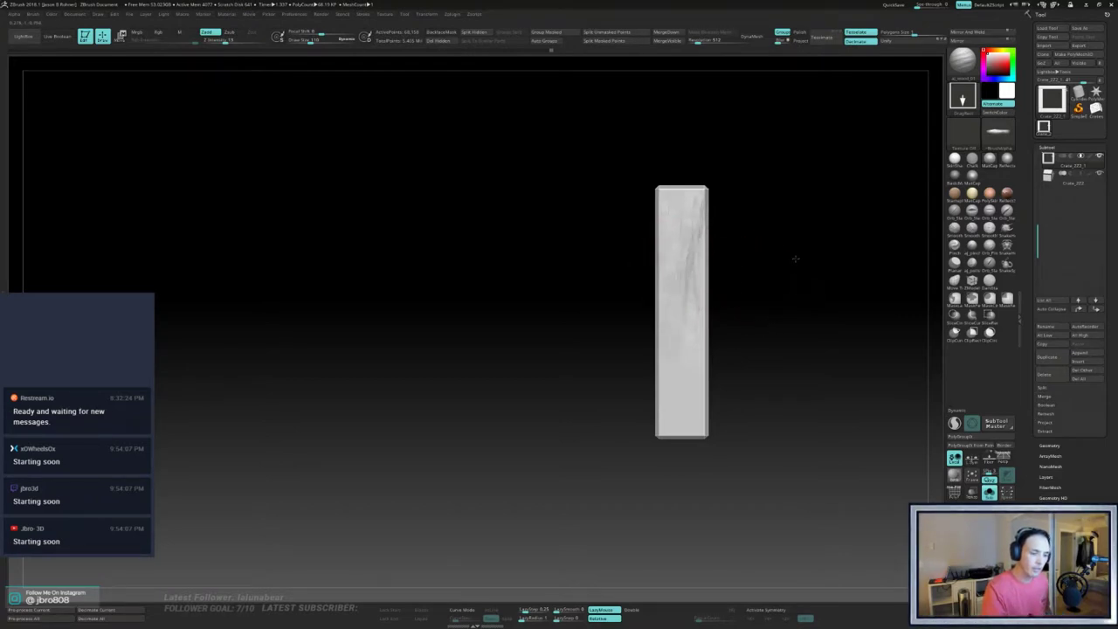
- Stamp wood grain onto the lower half of the board's front face, undoing the placements whose angle does not suit the board
{"action": "left_click_drag", "start_coordinate": [668, 340], "coordinate": [578, 436]}
{"action": "key", "text": "ctrl+z"}
{"action": "key", "text": "ctrl+z"}
{"action": "key", "text": "ctrl+z"}
{"action": "key", "text": "ctrl+z"}
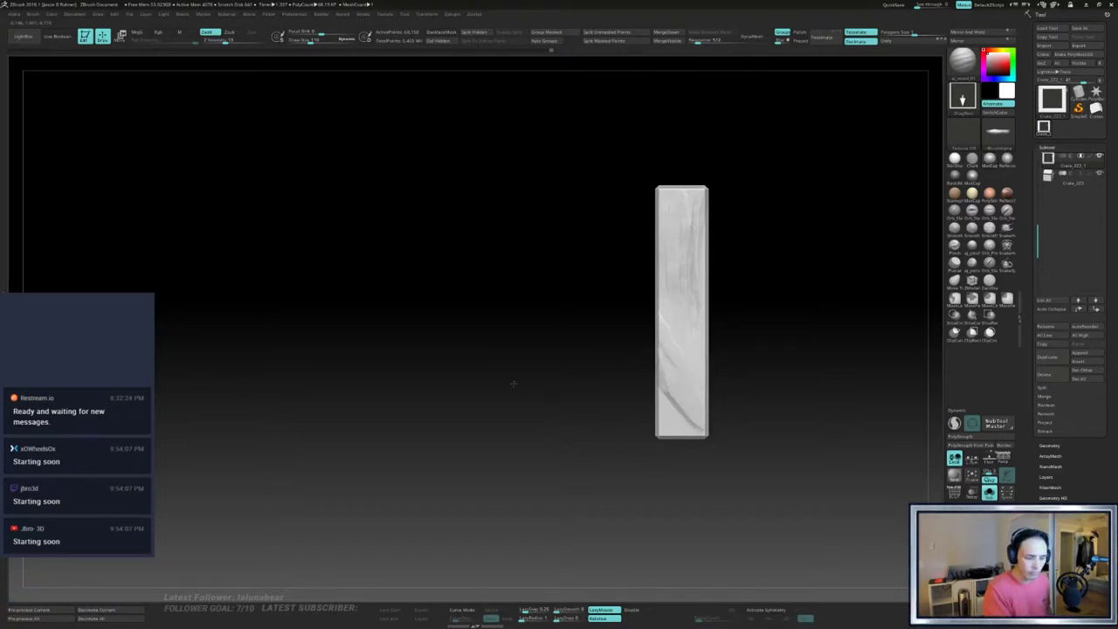
{"action": "key", "text": "ctrl+z"}
{"action": "key", "text": "ctrl+z"}
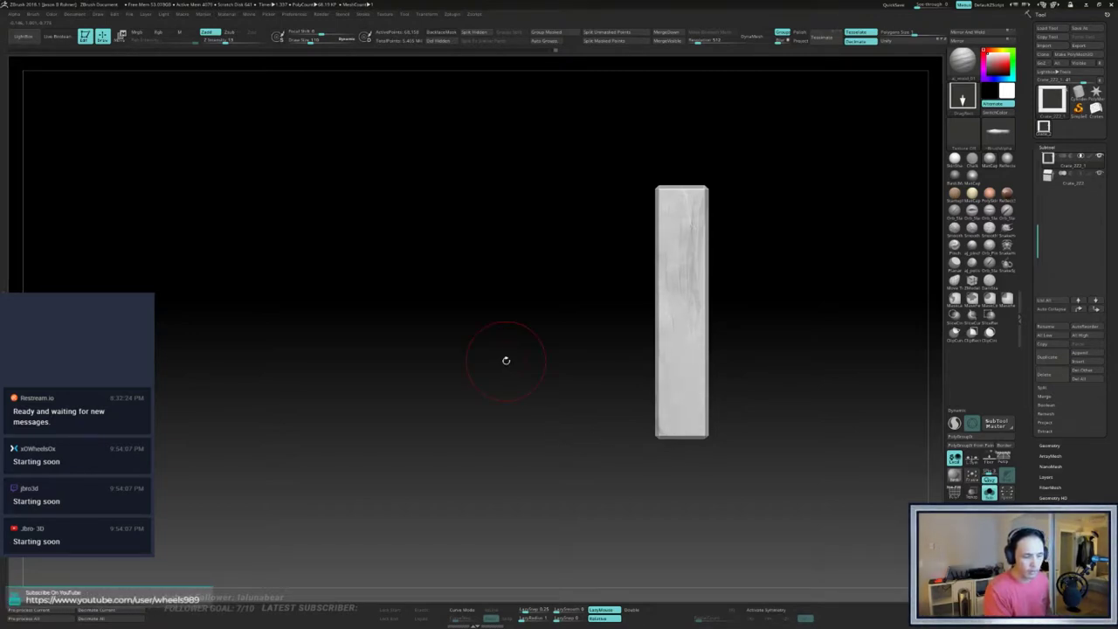
{"action": "key", "text": "ctrl+z"}
{"action": "key", "text": "ctrl+z"}
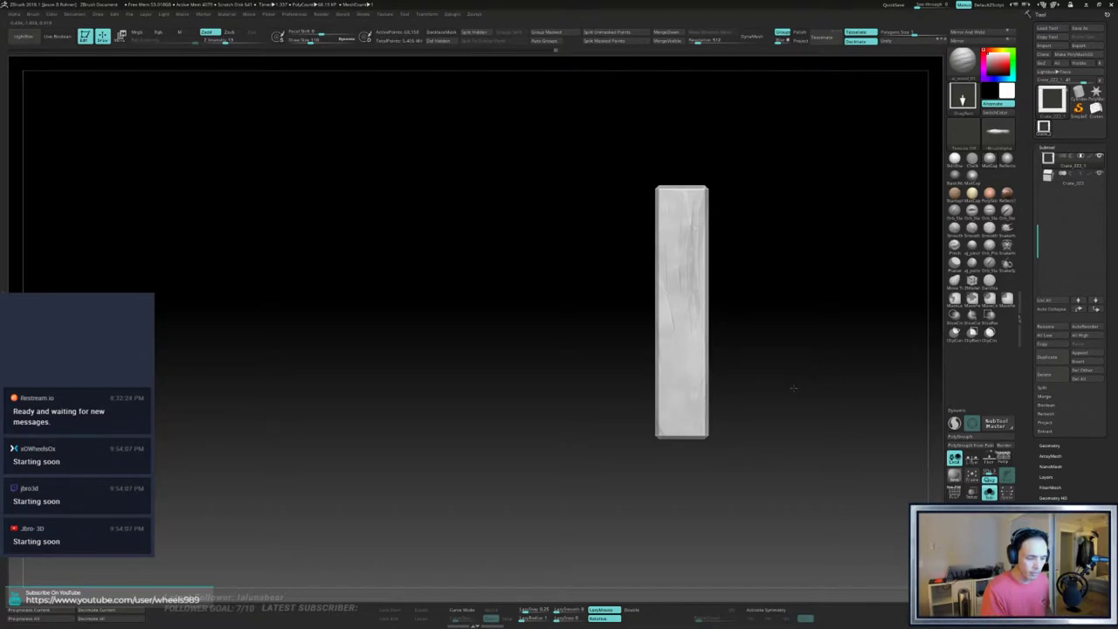
- Layer more grain stamps over the bottom end and lower middle of the front face, replacing poorly placed ones
{"action": "key", "text": "ctrl+shift+z"}
{"action": "key", "text": "ctrl+shift+z"}
{"action": "key", "text": "ctrl+shift+z"}
{"action": "key", "text": "ctrl+shift+z"}
{"action": "key", "text": "ctrl+shift+z"}
{"action": "key", "text": "ctrl+shift+z"}
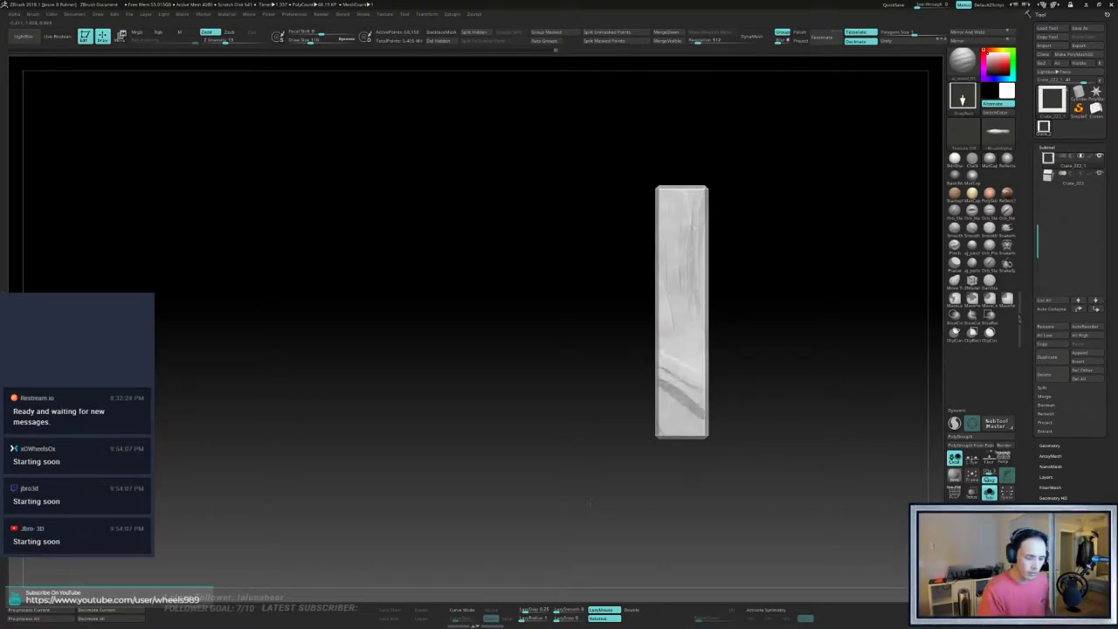
{"action": "key", "text": "ctrl+shift+z"}
{"action": "key", "text": "ctrl+shift+z"}
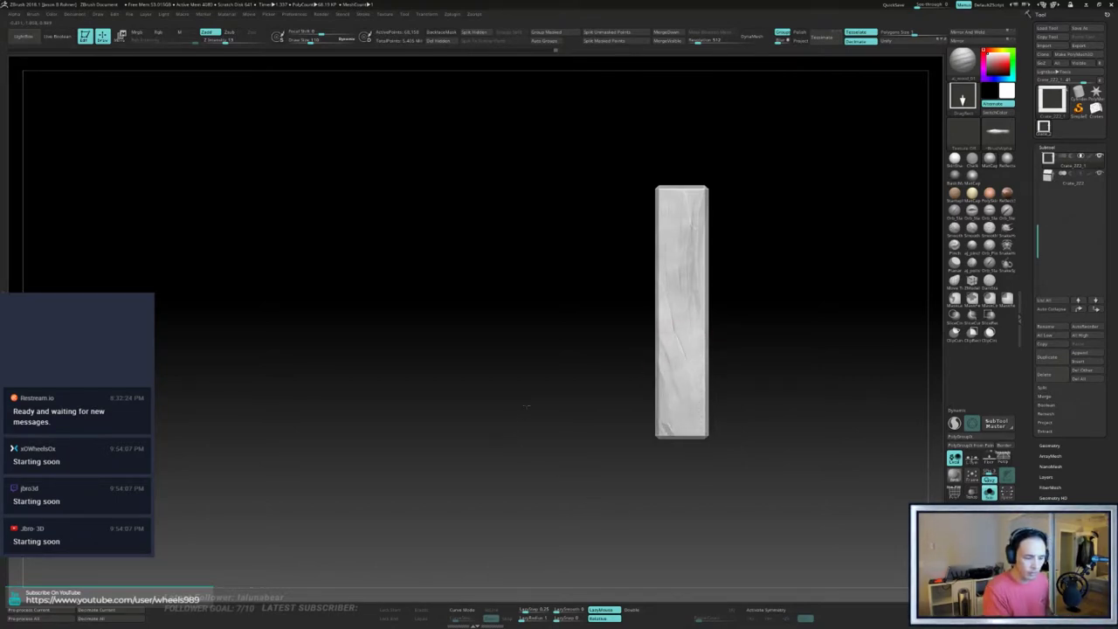
{"action": "key", "text": "ctrl+shift+z"}
{"action": "key", "text": "ctrl+shift+z"}
{"action": "key", "text": "ctrl+shift+z"}
{"action": "key", "text": "ctrl+shift+z"}
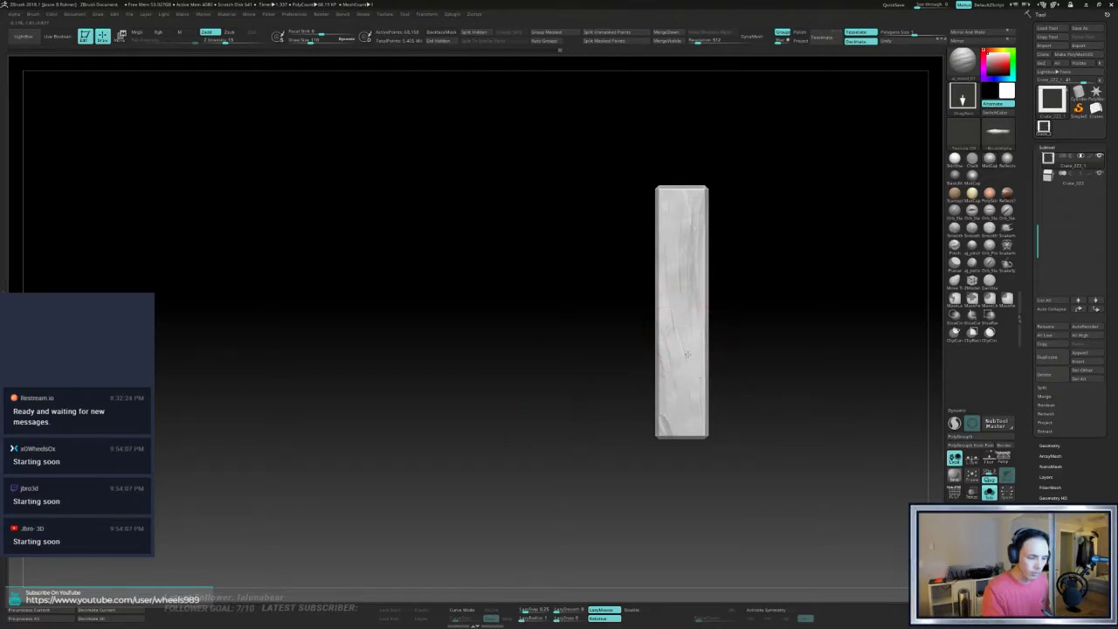
{"action": "key", "text": "ctrl+z"}
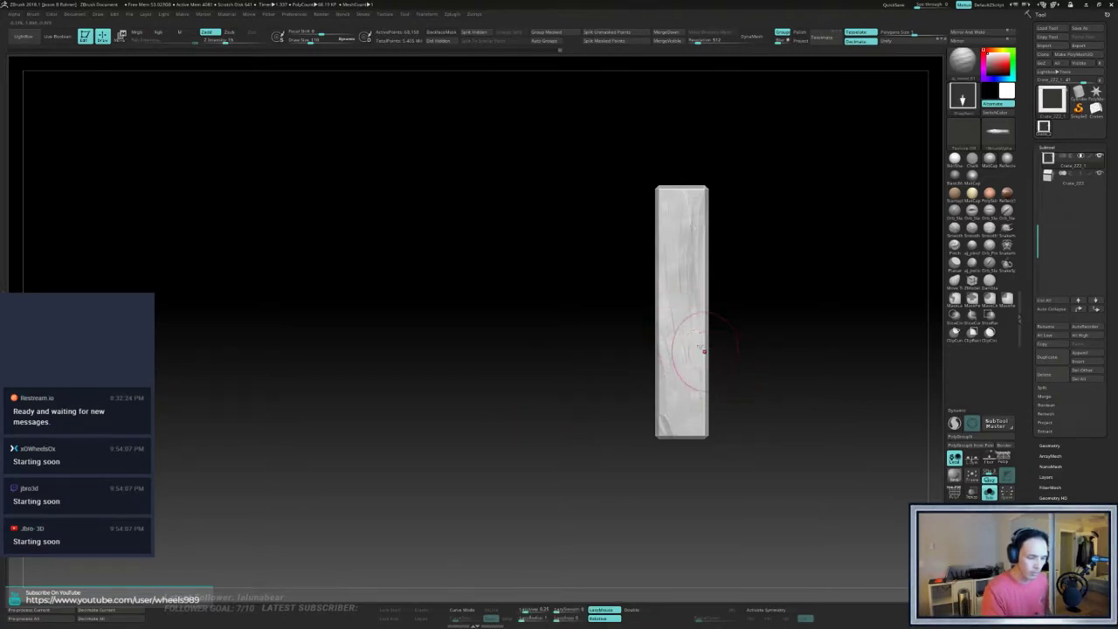
{"action": "left_click_drag", "start_coordinate": [687, 334], "coordinate": [710, 326]}
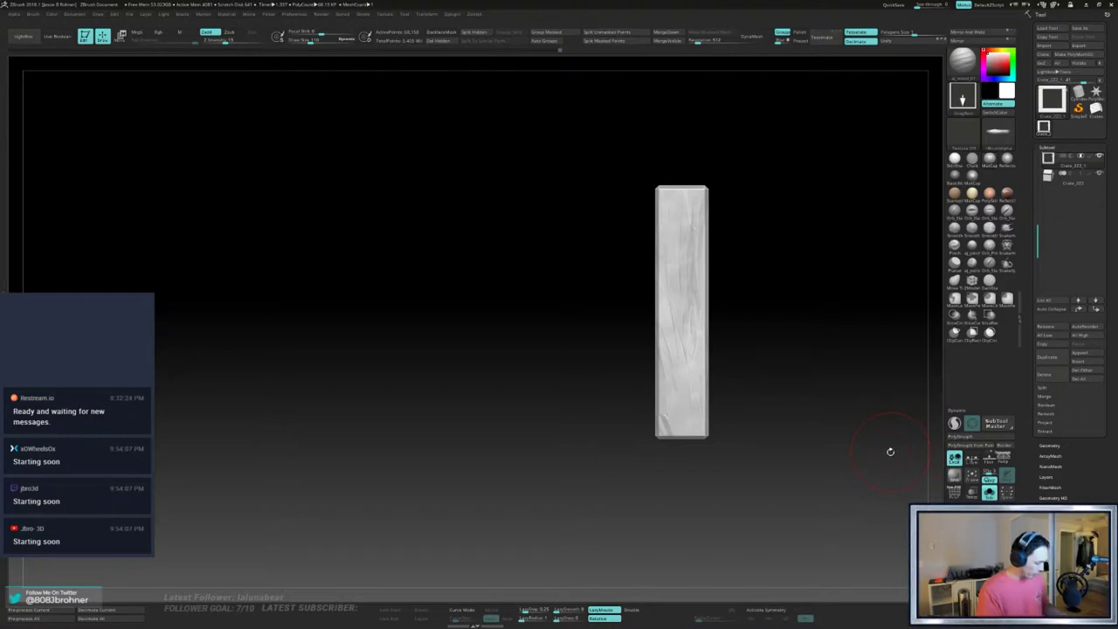
- Turn on Sculptris Pro and switch to the trimming brush with a smaller draw size for the board's edges
{"action": "key", "text": "1"}
{"action": "left_click", "coordinate": [956, 425]}
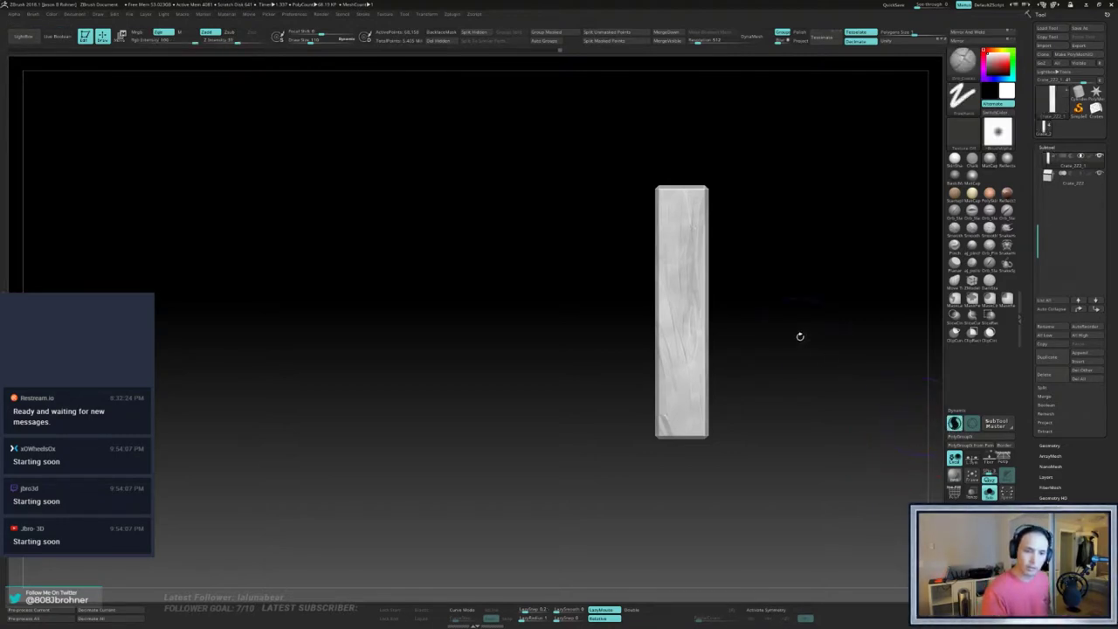
{"action": "right_click_drag", "start_coordinate": [812, 350], "coordinate": [814, 363], "text": "ctrl"}
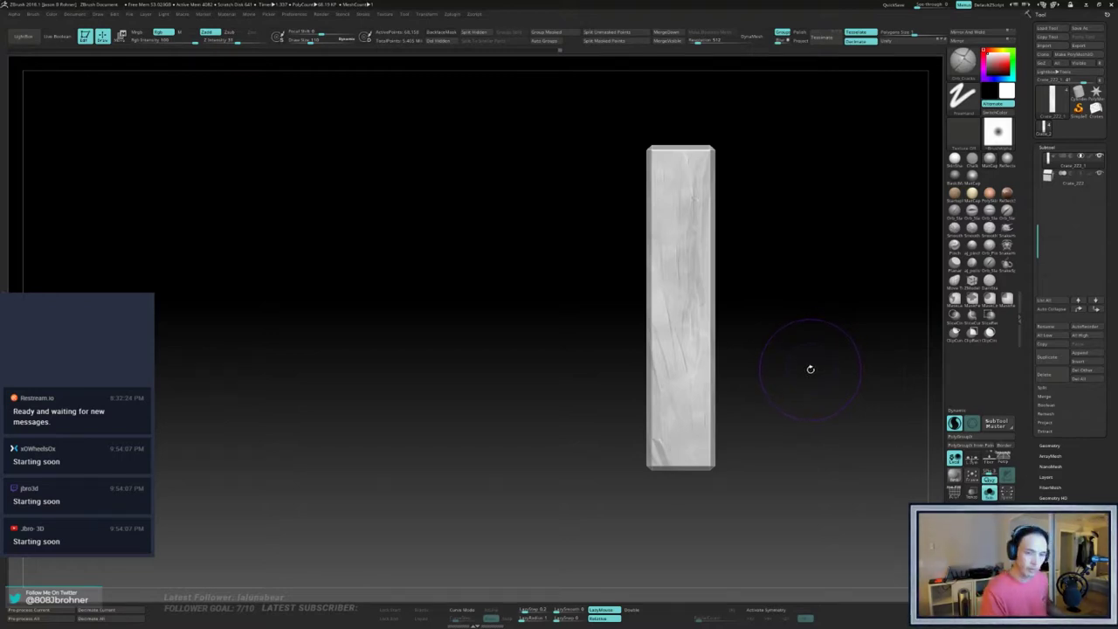
{"action": "key", "text": "2"}
{"action": "left_click_drag", "start_coordinate": [811, 370], "coordinate": [812, 353]}
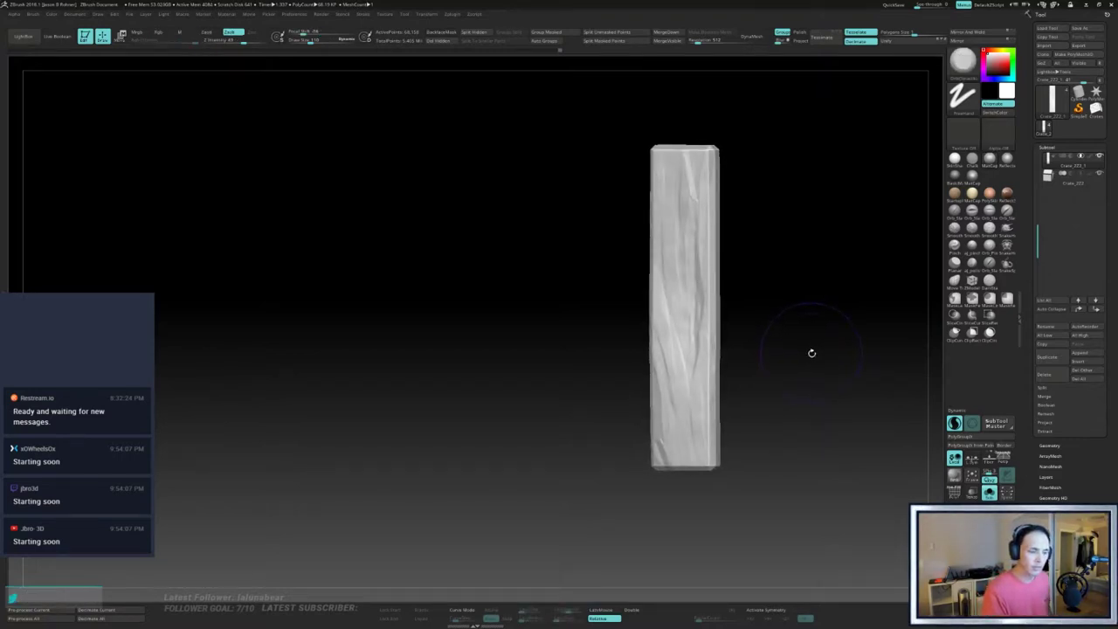
{"action": "key", "text": "s"}
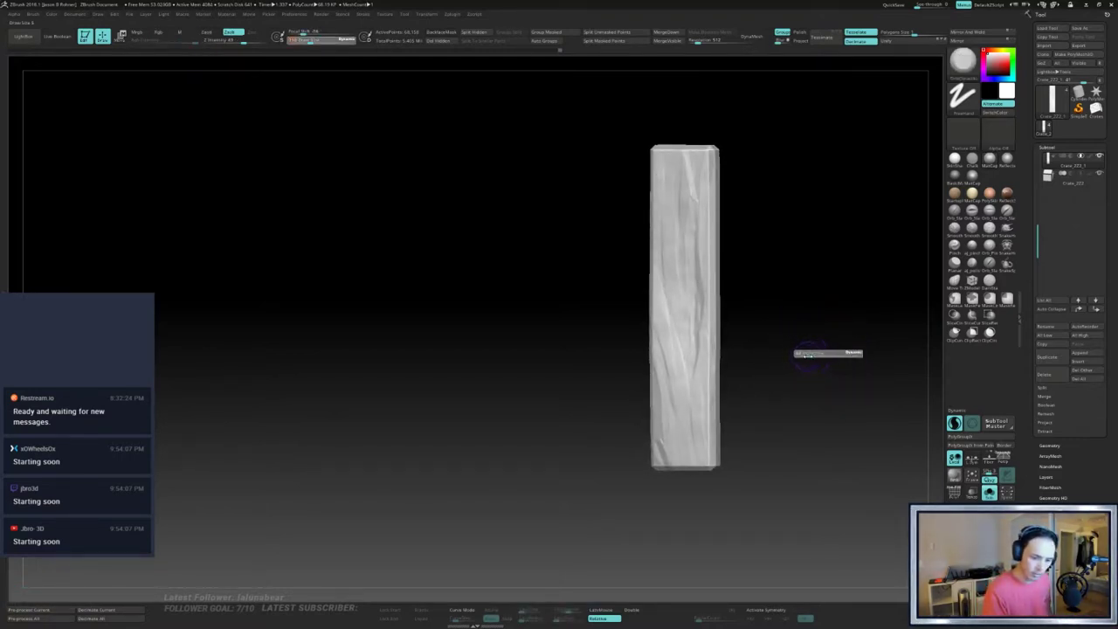
{"action": "left_click_drag", "start_coordinate": [812, 354], "coordinate": [816, 346]}
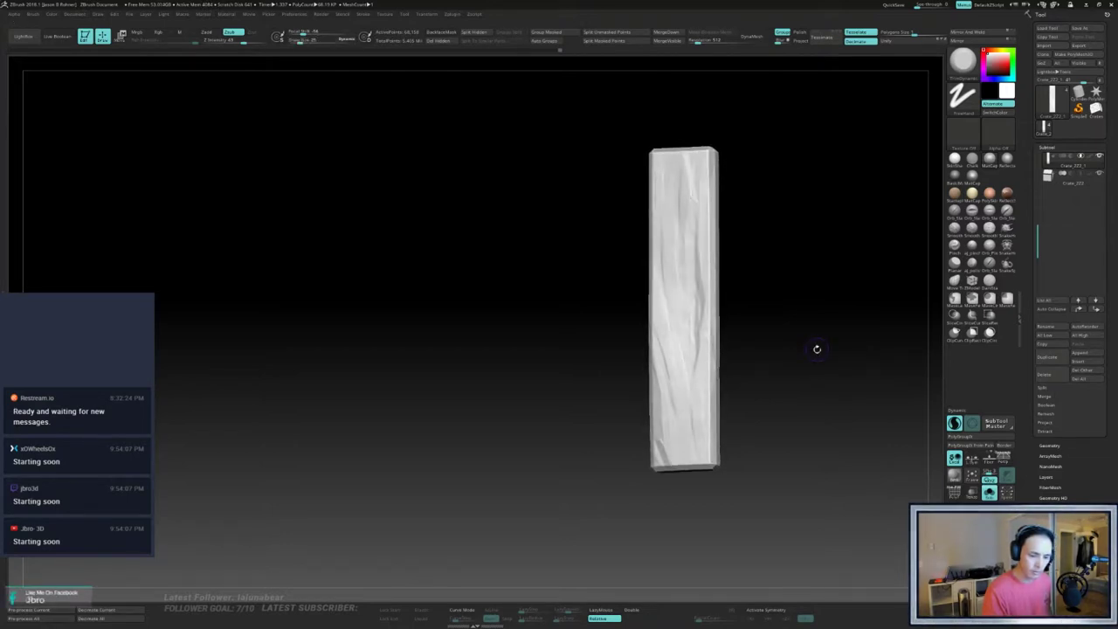
{"action": "key", "text": "s"}
{"action": "left_click", "coordinate": [817, 351]}
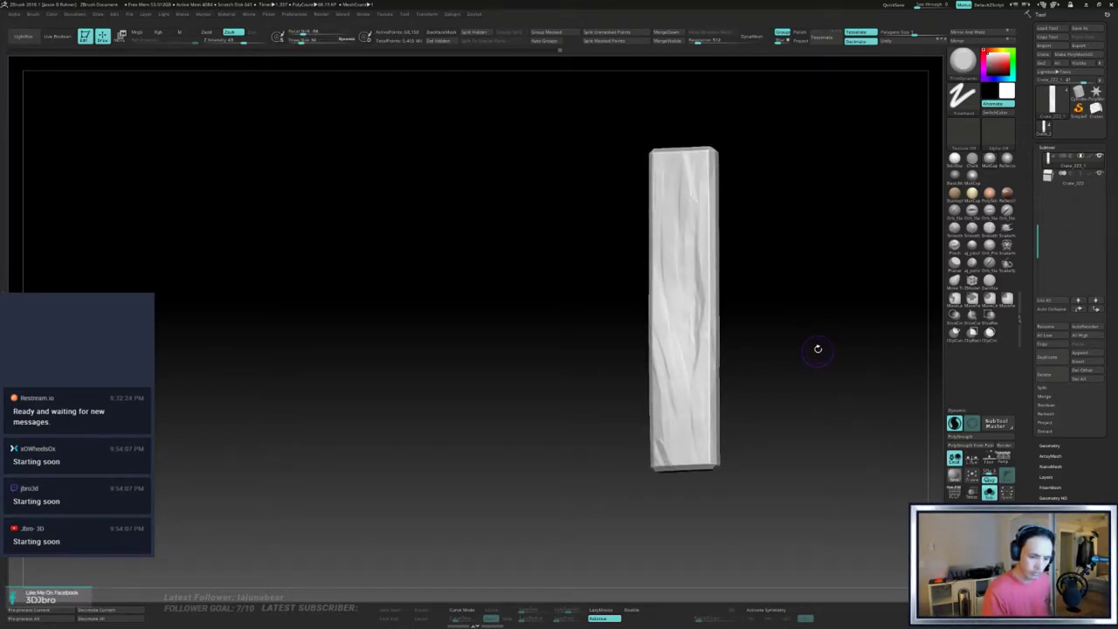
{"action": "key", "text": "shift+d"}
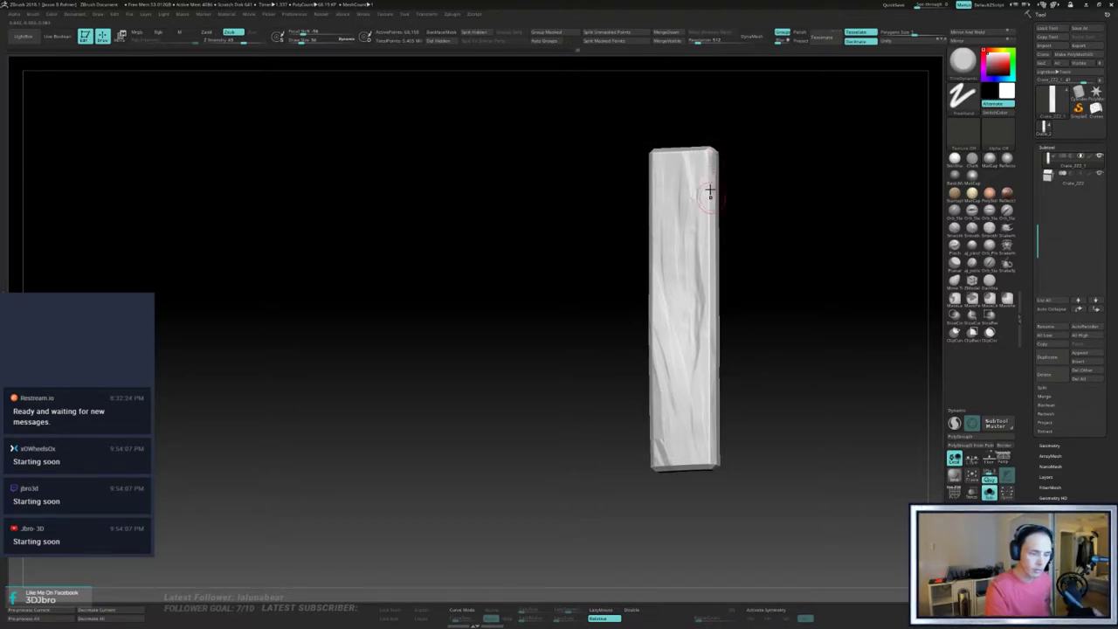
- Trim the board's long front edge and the corners of its bottom end into an irregular, worn bevel
{"action": "left_click_drag", "start_coordinate": [778, 187], "coordinate": [705, 205]}
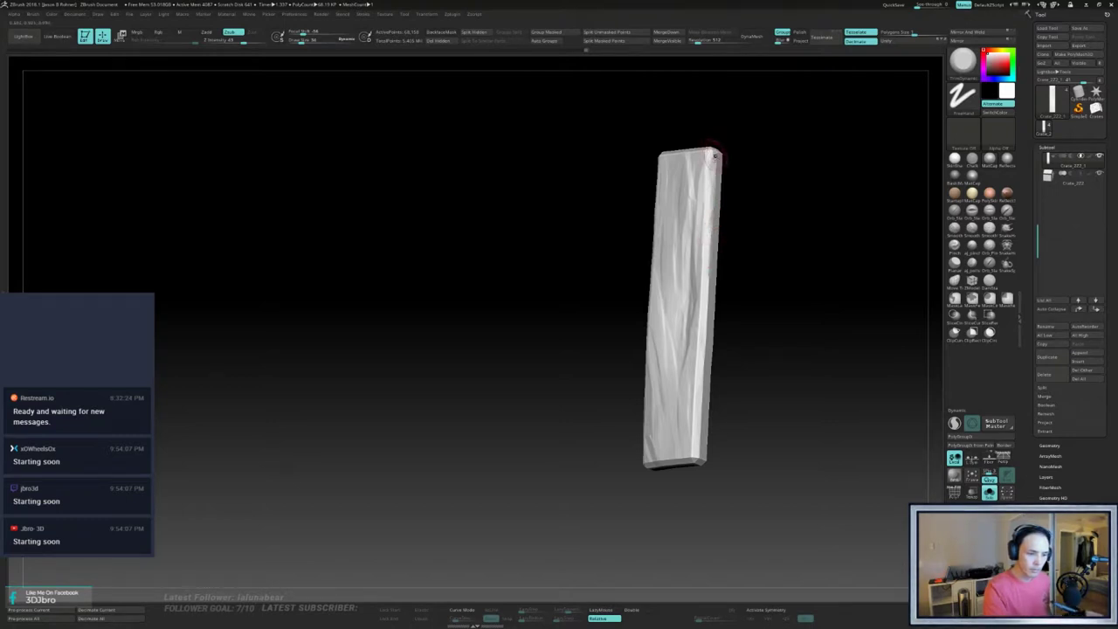
{"action": "mouse_move", "coordinate": [709, 223]}
{"action": "left_mouse_down"}
{"action": "mouse_move", "coordinate": [695, 447]}
{"action": "mouse_move", "coordinate": [753, 414]}
{"action": "mouse_move", "coordinate": [671, 456]}
{"action": "mouse_move", "coordinate": [701, 452]}
{"action": "mouse_move", "coordinate": [680, 465]}
{"action": "mouse_move", "coordinate": [648, 462]}
{"action": "left_mouse_up"}
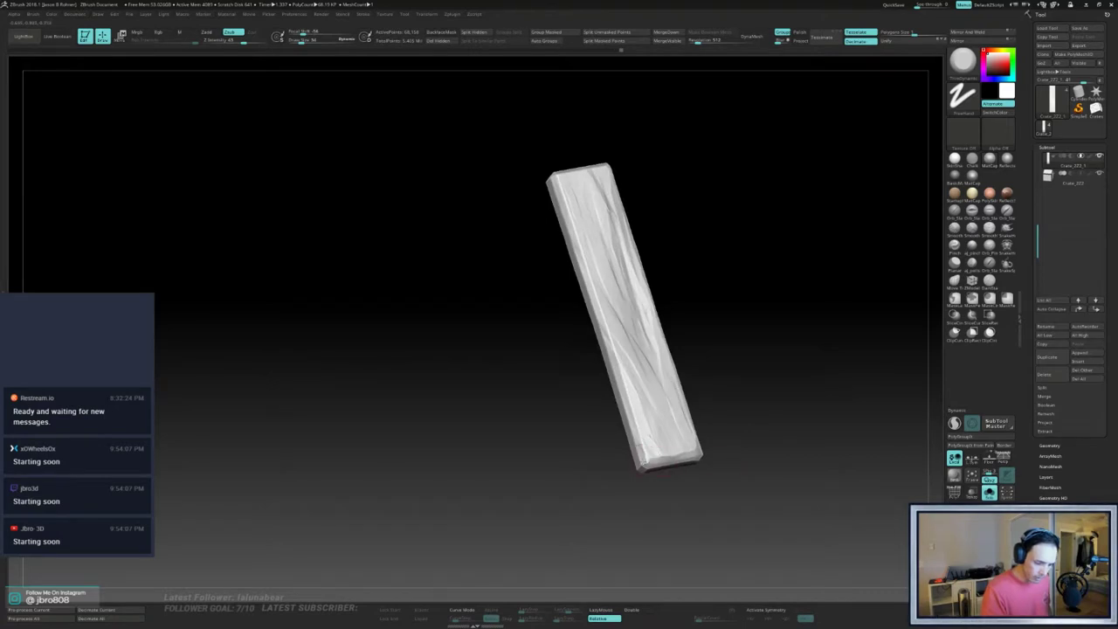
{"action": "left_click_drag", "start_coordinate": [717, 451], "coordinate": [643, 456]}
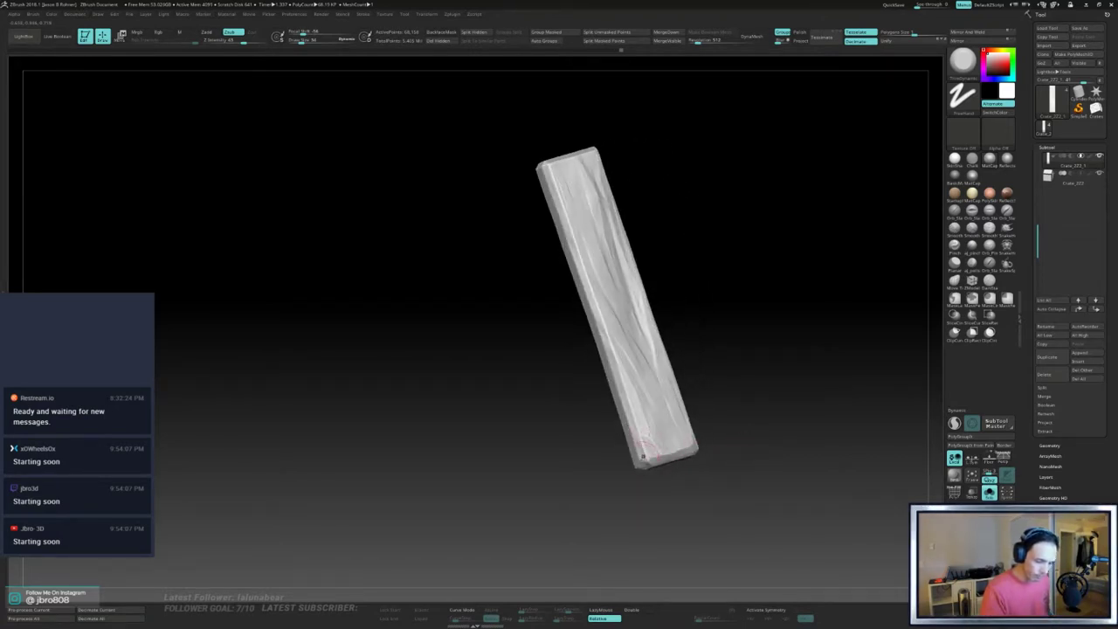
{"action": "mouse_move", "coordinate": [732, 294]}
{"action": "left_mouse_down", "text": "alt"}
{"action": "mouse_move", "coordinate": [778, 300]}
{"action": "mouse_move", "coordinate": [780, 290]}
{"action": "mouse_move", "coordinate": [741, 289]}
{"action": "left_mouse_up", "text": "alt"}
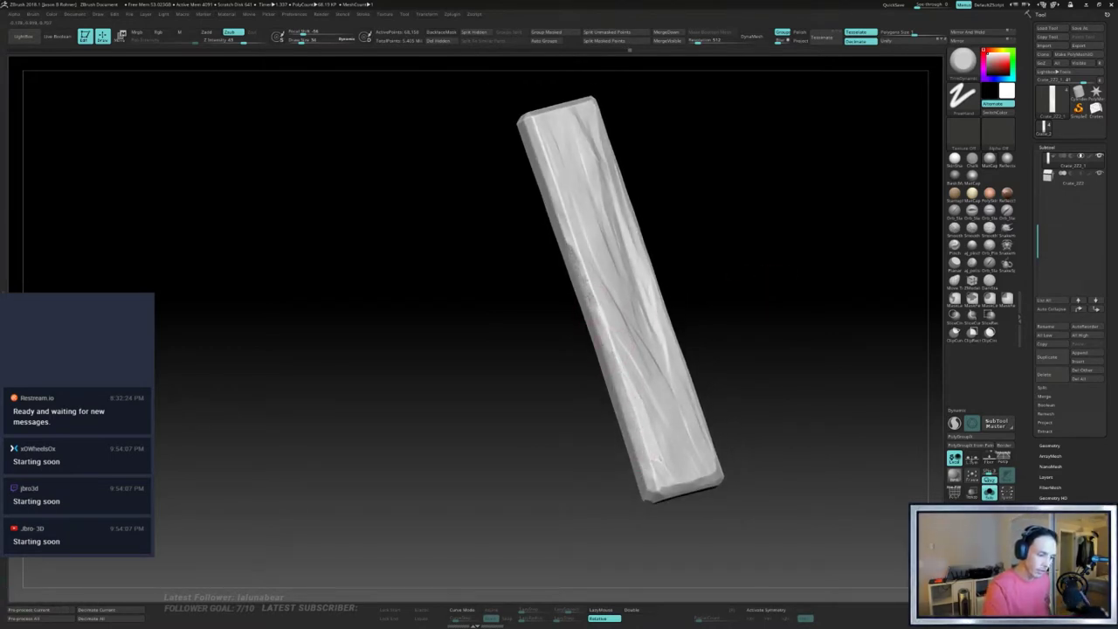
- Wear down the other long front edge and round off the edges and corners of the board's top end
{"action": "left_click_drag", "start_coordinate": [691, 183], "coordinate": [716, 250], "text": "alt"}
{"action": "mouse_move", "coordinate": [579, 281]}
{"action": "left_mouse_down"}
{"action": "mouse_move", "coordinate": [563, 235]}
{"action": "mouse_move", "coordinate": [596, 329]}
{"action": "left_mouse_up"}
{"action": "left_click_drag", "start_coordinate": [550, 190], "coordinate": [565, 238]}
{"action": "left_click_drag", "start_coordinate": [578, 164], "coordinate": [659, 197]}
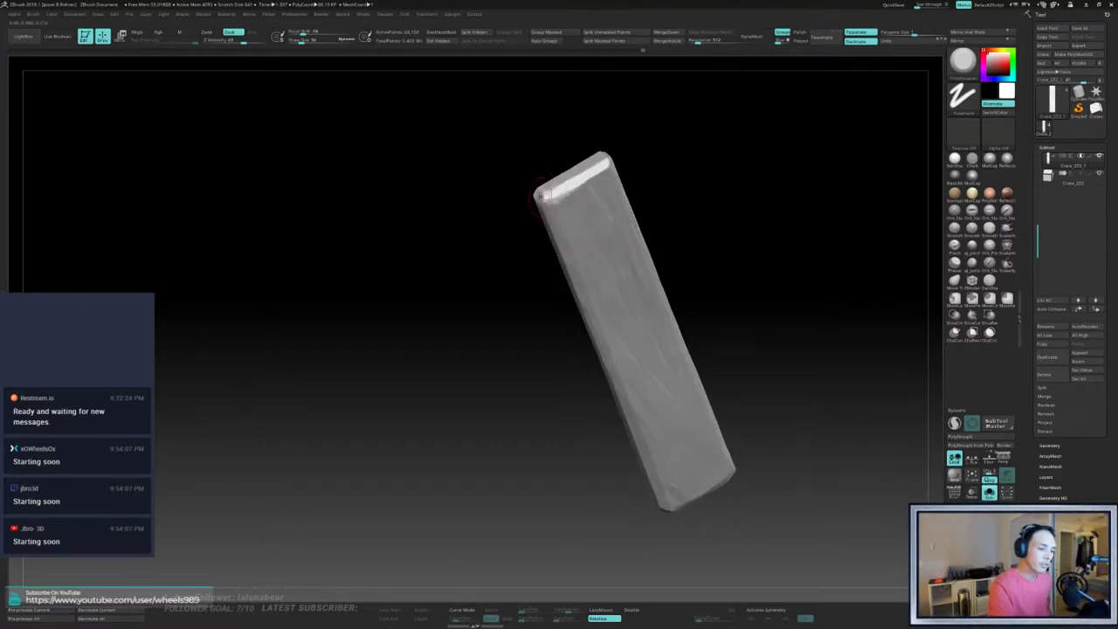
{"action": "mouse_move", "coordinate": [705, 153]}
{"action": "left_mouse_down"}
{"action": "mouse_move", "coordinate": [664, 152]}
{"action": "mouse_move", "coordinate": [671, 113]}
{"action": "mouse_move", "coordinate": [624, 150]}
{"action": "mouse_move", "coordinate": [561, 157]}
{"action": "mouse_move", "coordinate": [572, 163]}
{"action": "mouse_move", "coordinate": [550, 194]}
{"action": "left_mouse_up"}
{"action": "left_click_drag", "start_coordinate": [674, 263], "coordinate": [754, 270]}
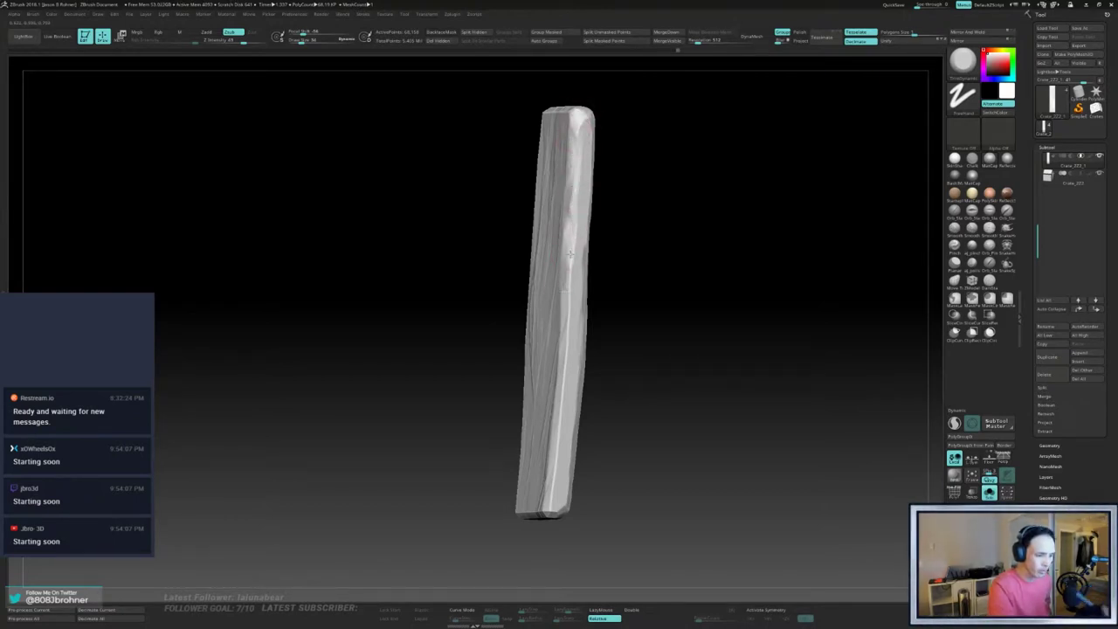
- Trim the edges along the board's narrow side and chip the corners at its bottom end
{"action": "left_click_drag", "start_coordinate": [561, 411], "coordinate": [545, 508]}
{"action": "mouse_move", "coordinate": [515, 506]}
{"action": "right_mouse_down"}
{"action": "mouse_move", "coordinate": [605, 498]}
{"action": "mouse_move", "coordinate": [721, 425]}
{"action": "mouse_move", "coordinate": [705, 417]}
{"action": "right_mouse_up"}
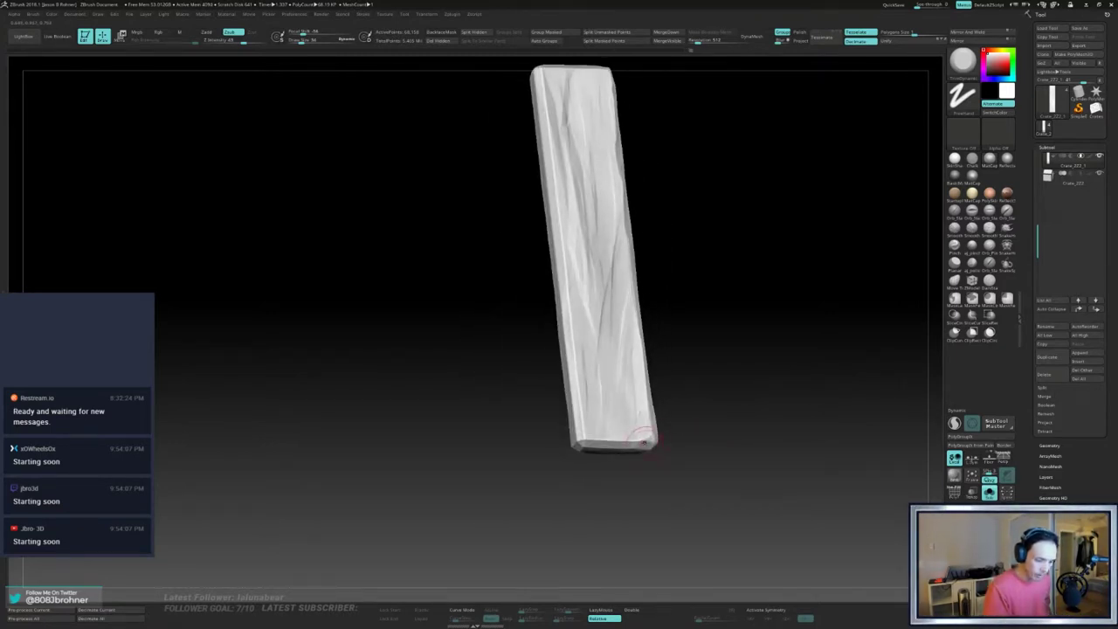
{"action": "mouse_move", "coordinate": [645, 442]}
{"action": "left_mouse_down"}
{"action": "mouse_move", "coordinate": [580, 445]}
{"action": "mouse_move", "coordinate": [650, 442]}
{"action": "left_mouse_up"}
{"action": "right_click_drag", "start_coordinate": [682, 432], "coordinate": [739, 429]}
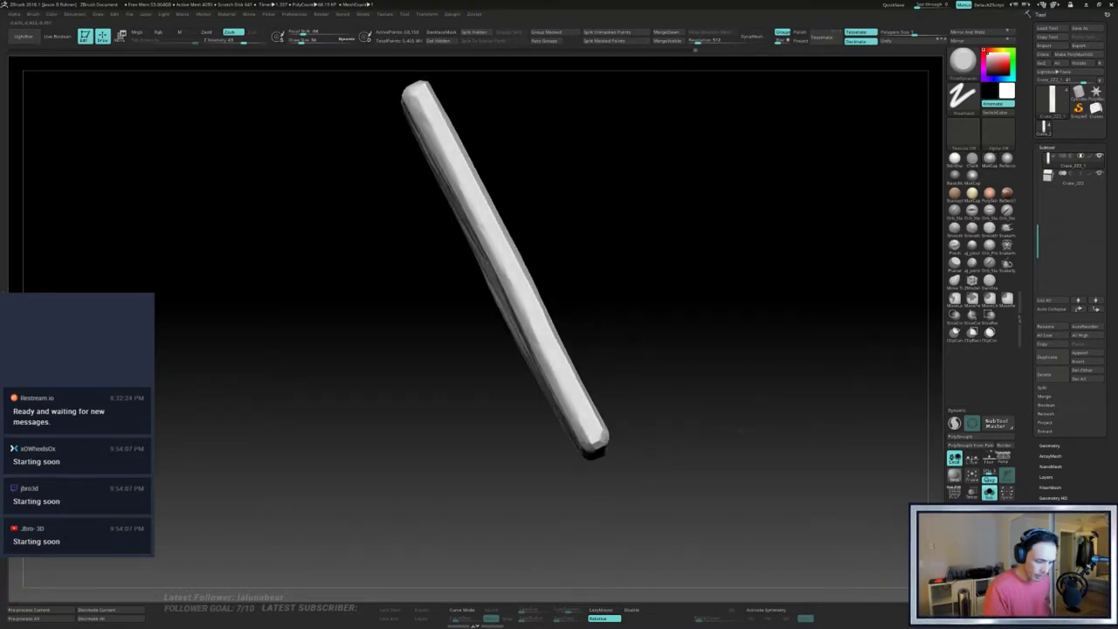
{"action": "mouse_move", "coordinate": [603, 446]}
{"action": "left_mouse_down"}
{"action": "mouse_move", "coordinate": [599, 434]}
{"action": "mouse_move", "coordinate": [716, 390]}
{"action": "mouse_move", "coordinate": [714, 423]}
{"action": "mouse_move", "coordinate": [663, 364]}
{"action": "left_mouse_up"}
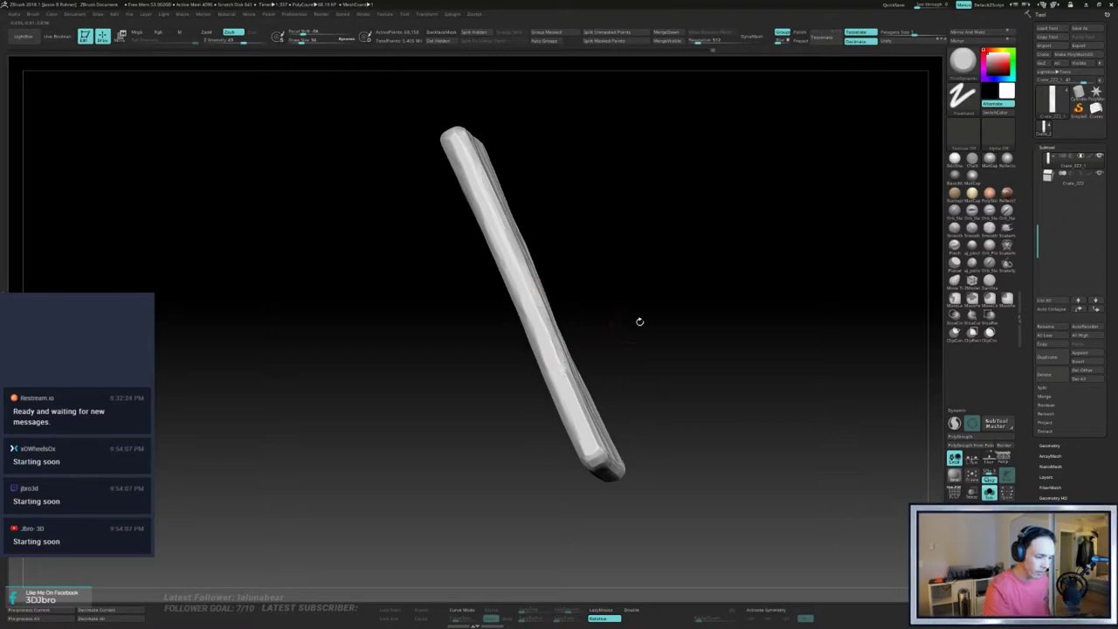
- Wear the remaining long edges from bottom to top and soften the rim of the top end
{"action": "left_click_drag", "start_coordinate": [639, 319], "coordinate": [651, 363]}
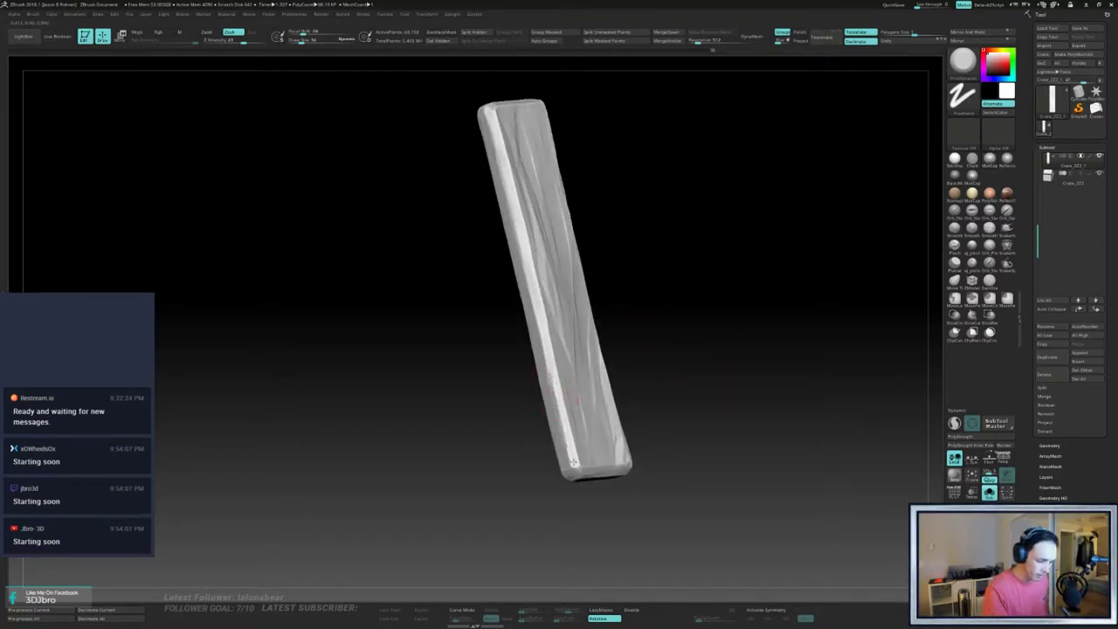
{"action": "left_click_drag", "start_coordinate": [543, 311], "coordinate": [496, 110]}
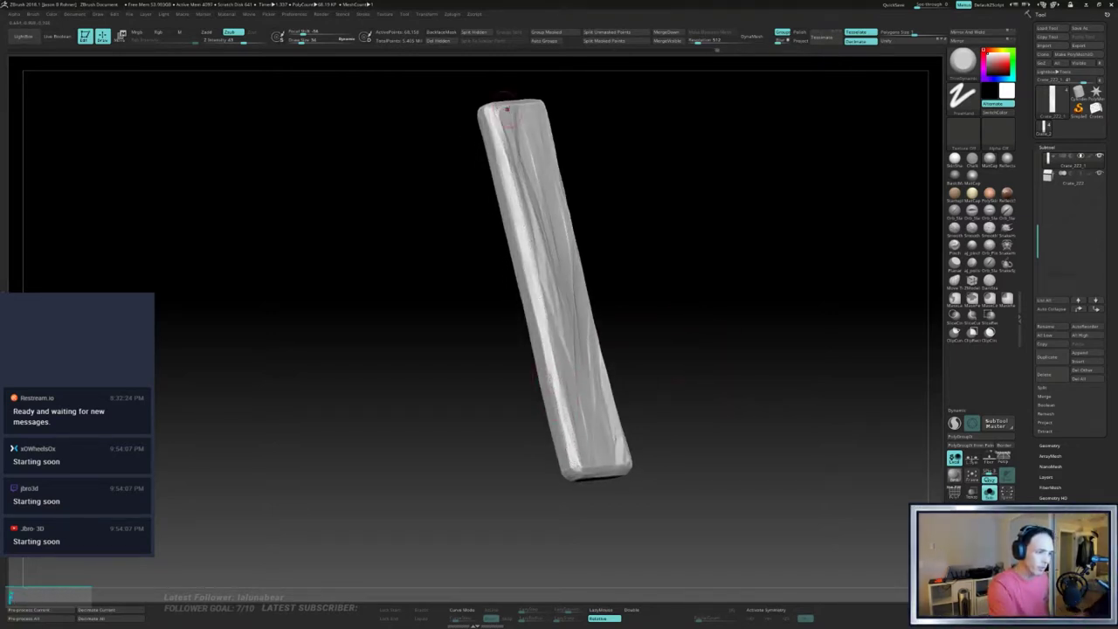
{"action": "left_click_drag", "start_coordinate": [635, 136], "coordinate": [615, 148]}
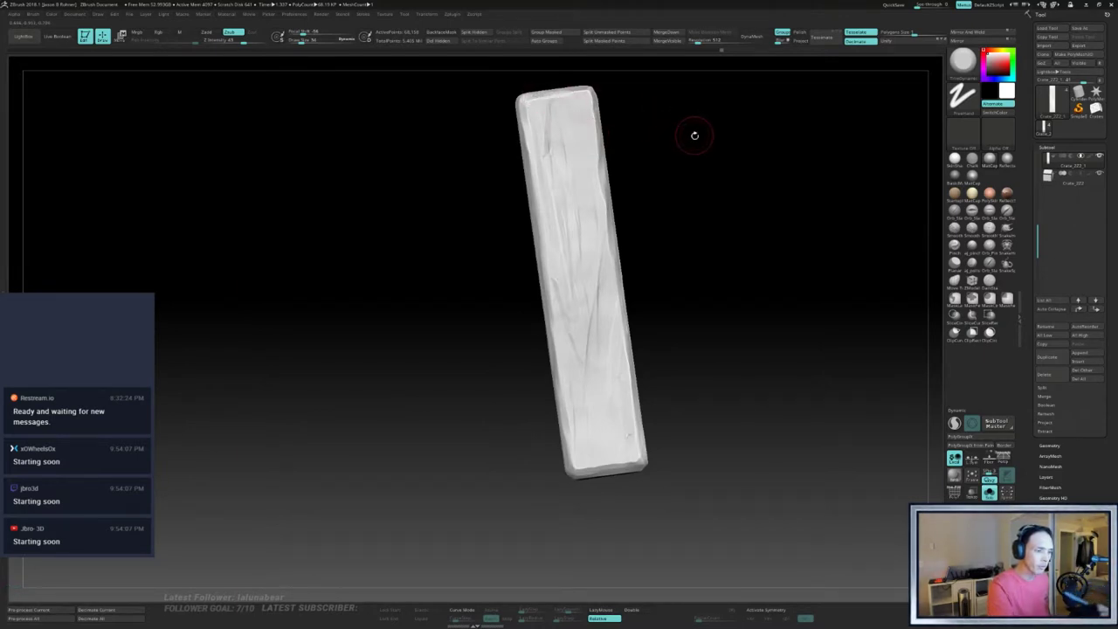
{"action": "left_click_drag", "start_coordinate": [694, 134], "coordinate": [677, 215]}
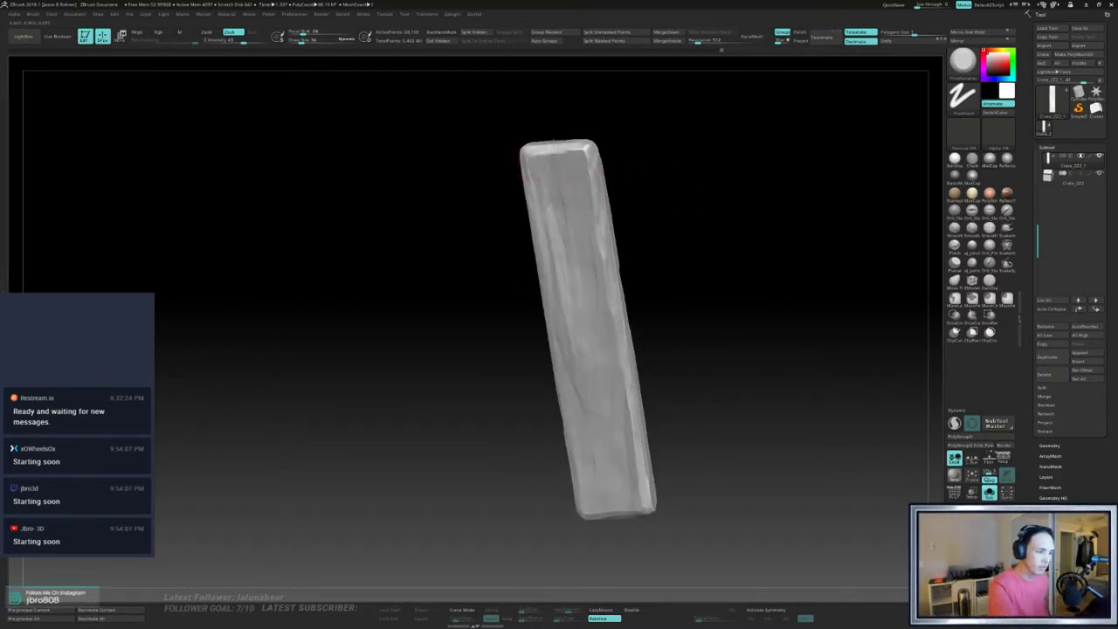
{"action": "left_click_drag", "start_coordinate": [656, 170], "coordinate": [587, 163]}
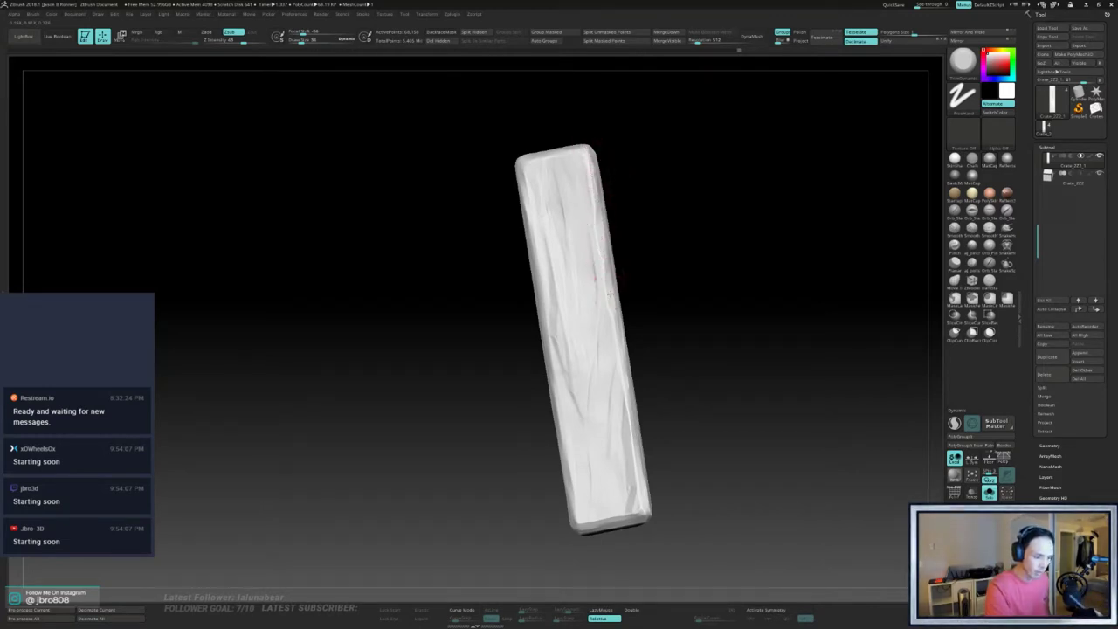
{"action": "mouse_move", "coordinate": [651, 522]}
{"action": "left_mouse_down"}
{"action": "mouse_move", "coordinate": [809, 455]}
{"action": "mouse_move", "coordinate": [801, 444]}
{"action": "mouse_move", "coordinate": [808, 467]}
{"action": "mouse_move", "coordinate": [826, 405]}
{"action": "mouse_move", "coordinate": [730, 364]}
{"action": "mouse_move", "coordinate": [732, 381]}
{"action": "mouse_move", "coordinate": [737, 370]}
{"action": "left_mouse_up"}
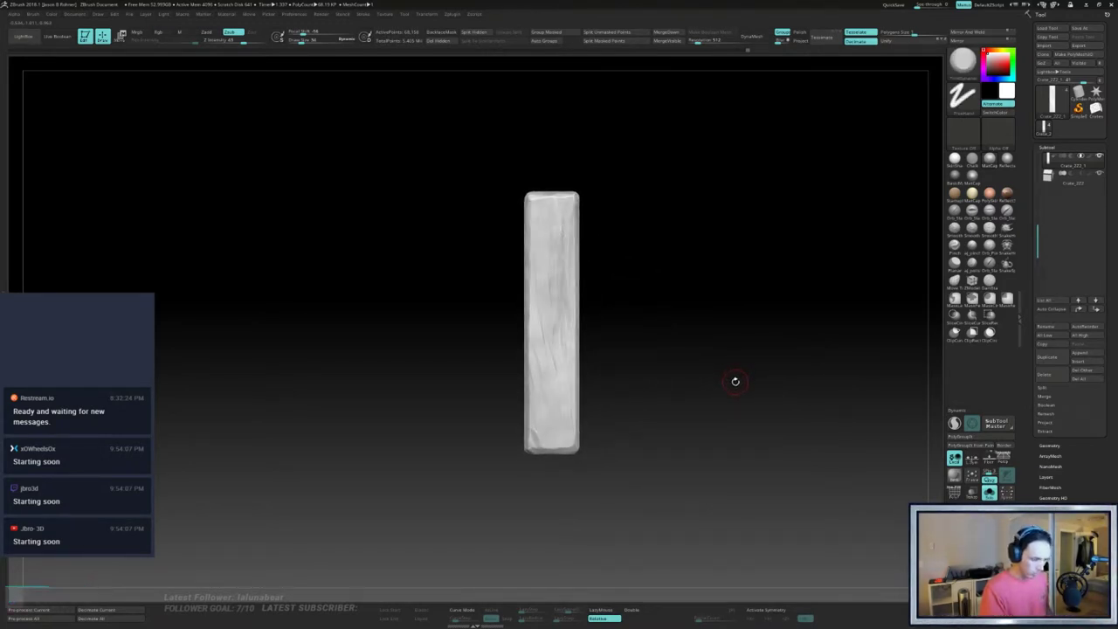
- Show all the crate boards again, select the crack brush and turn on Sculptris Pro
{"action": "left_click", "coordinate": [758, 383], "text": "ctrl+shift"}
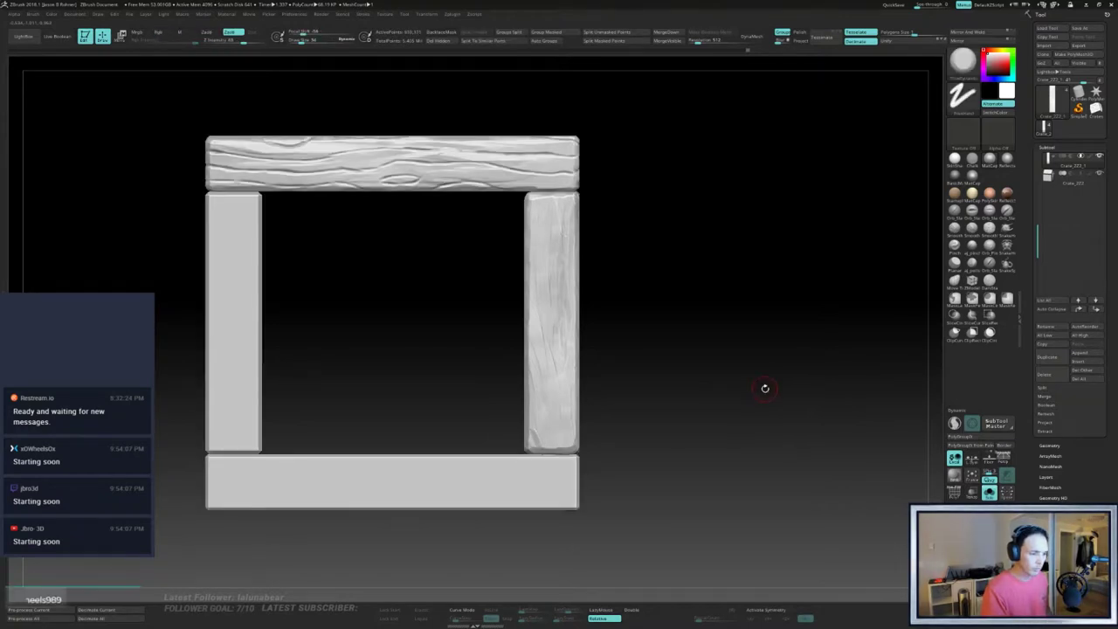
{"action": "mouse_move", "coordinate": [764, 387]}
{"action": "left_mouse_down"}
{"action": "mouse_move", "coordinate": [797, 377]}
{"action": "mouse_move", "coordinate": [768, 387]}
{"action": "left_mouse_up"}
{"action": "left_click", "coordinate": [768, 387]}
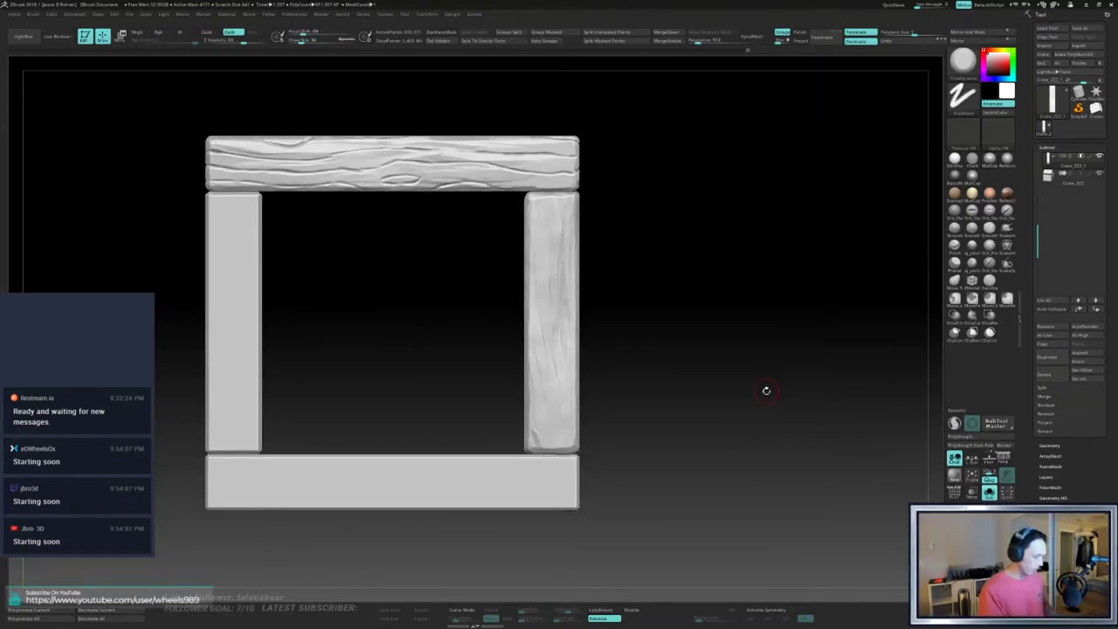
{"action": "key", "text": "2"}
{"action": "left_click_drag", "start_coordinate": [761, 391], "coordinate": [723, 415]}
{"action": "left_click", "coordinate": [955, 423]}
- Isolate the right upright board, mask it, then restore the other boards and invert the mask so only the upright is sculptable
{"action": "left_click_drag", "start_coordinate": [876, 399], "coordinate": [768, 390], "text": "alt"}
{"action": "left_click", "coordinate": [579, 360], "text": "ctrl+shift"}
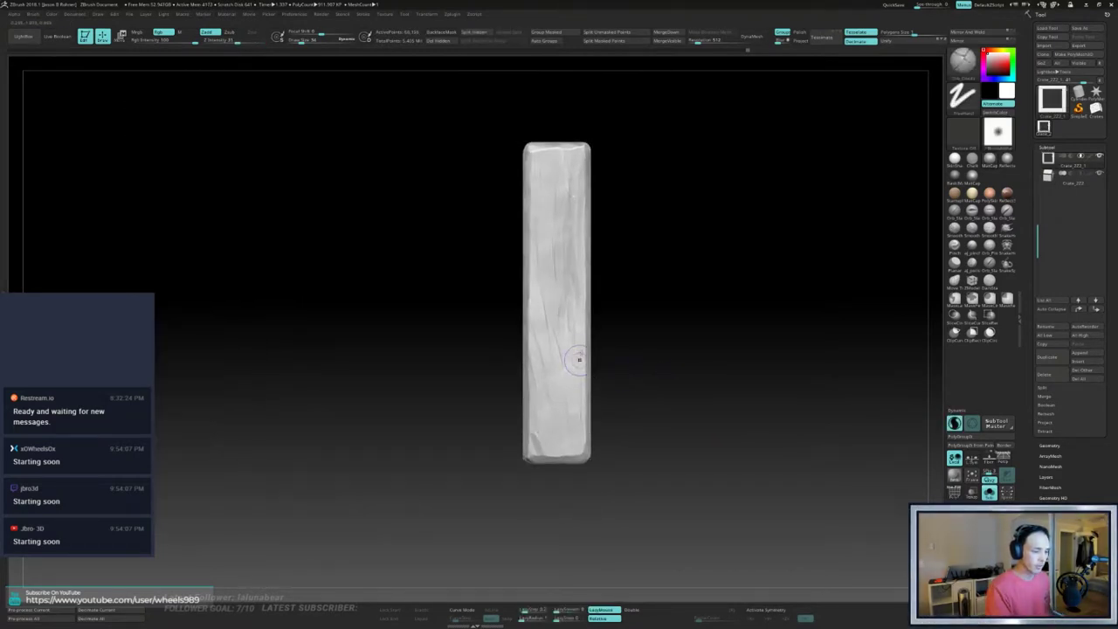
{"action": "left_click_drag", "start_coordinate": [494, 107], "coordinate": [622, 467], "text": "ctrl"}
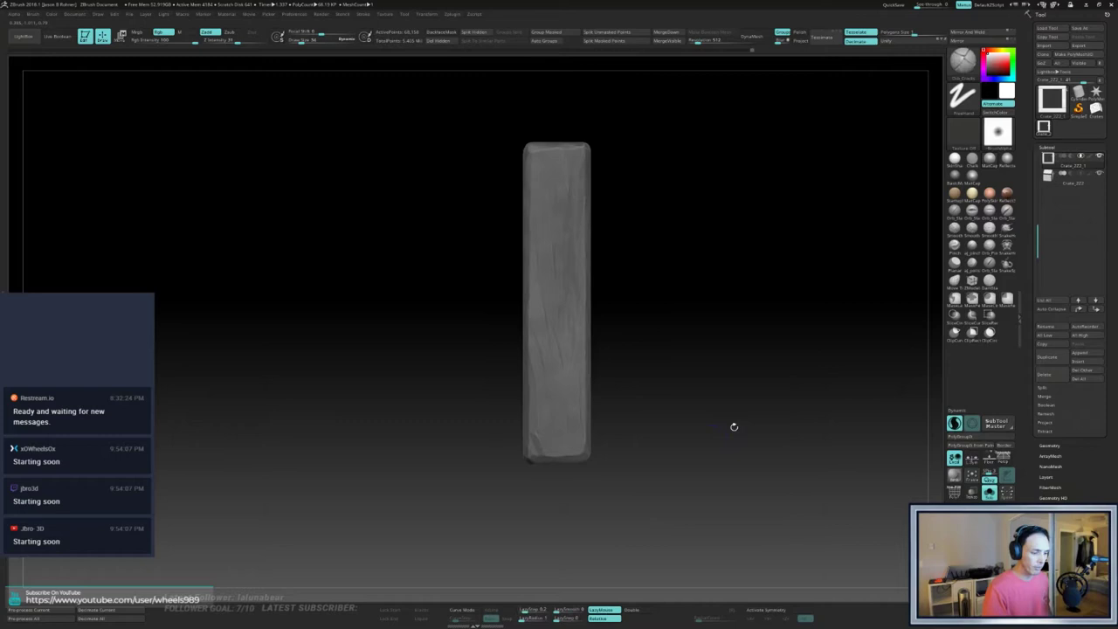
{"action": "left_click", "coordinate": [781, 405], "text": "ctrl+shift"}
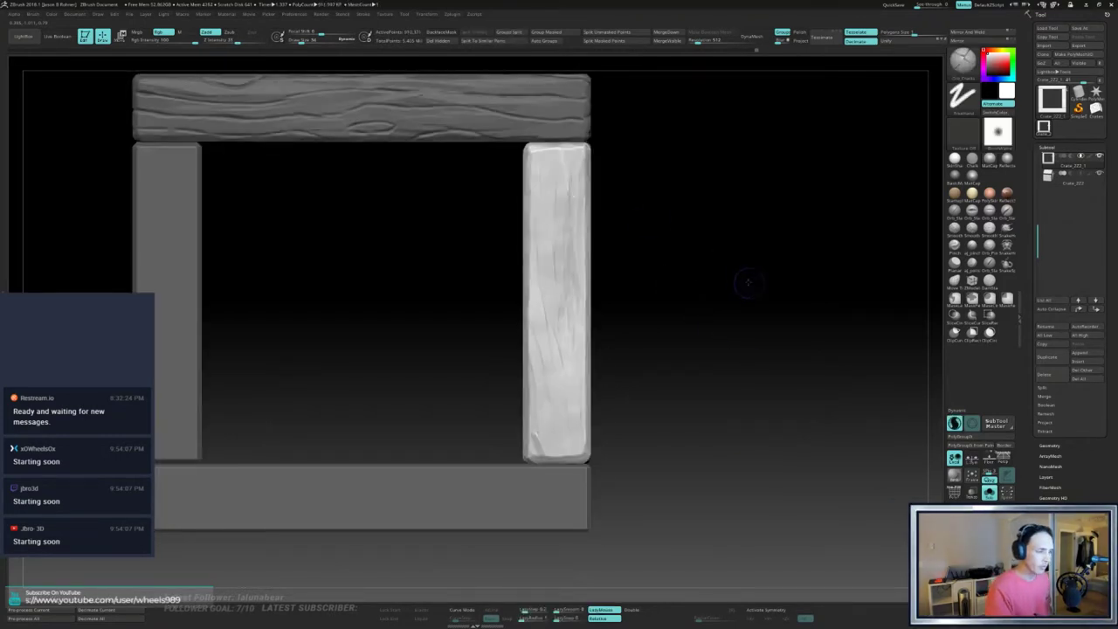
{"action": "mouse_move", "coordinate": [747, 284]}
{"action": "left_mouse_down"}
{"action": "mouse_move", "coordinate": [699, 284]}
{"action": "mouse_move", "coordinate": [749, 285]}
{"action": "left_mouse_up"}
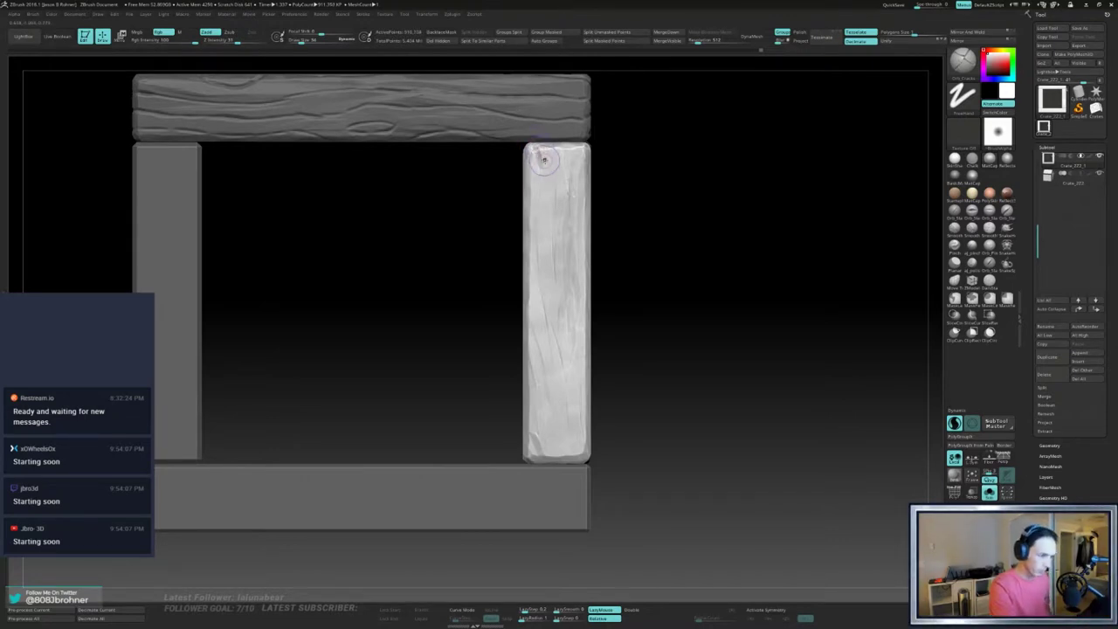
- Adjust the brush size and carve long wavy wood cracks and an oval knot into the right upright's front face
{"action": "key", "text": "s"}
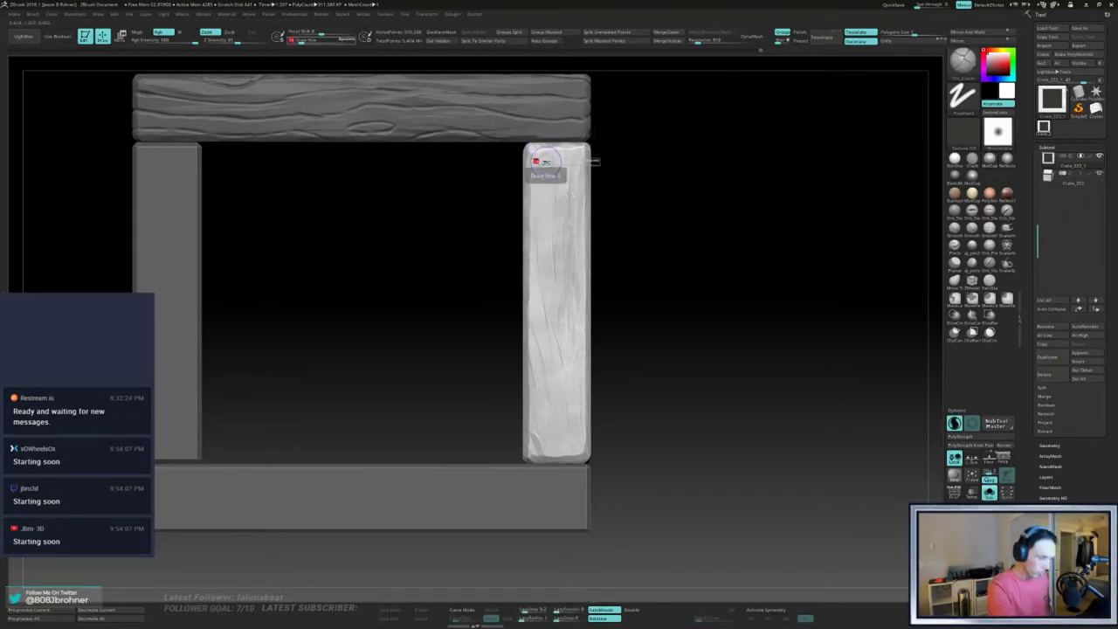
{"action": "mouse_move", "coordinate": [547, 163]}
{"action": "left_mouse_down"}
{"action": "mouse_move", "coordinate": [539, 292]}
{"action": "mouse_move", "coordinate": [580, 453]}
{"action": "left_mouse_up"}
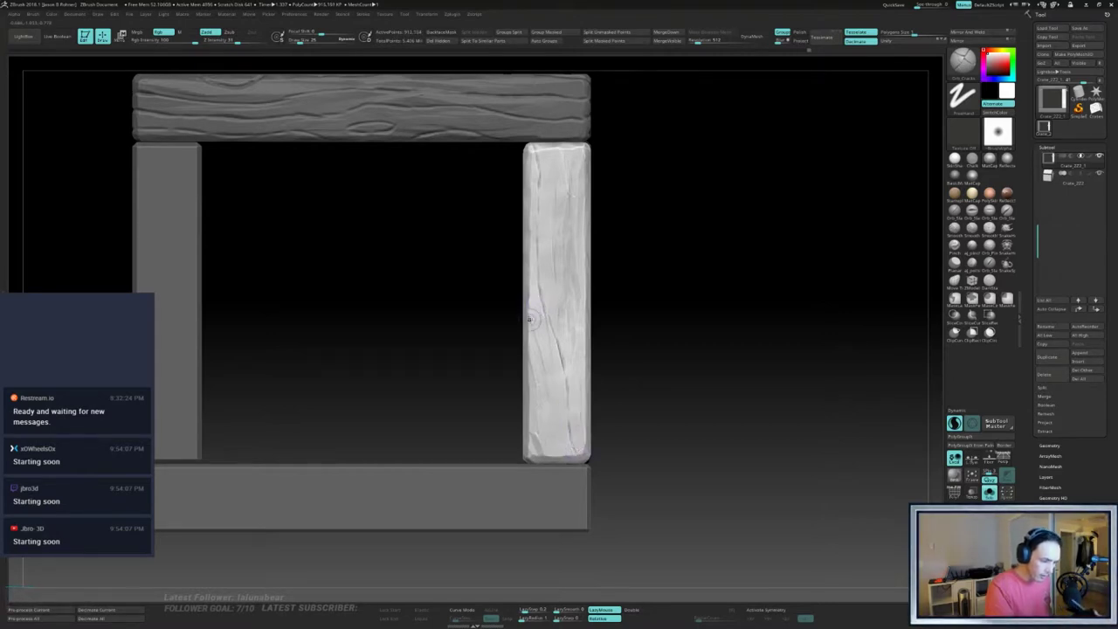
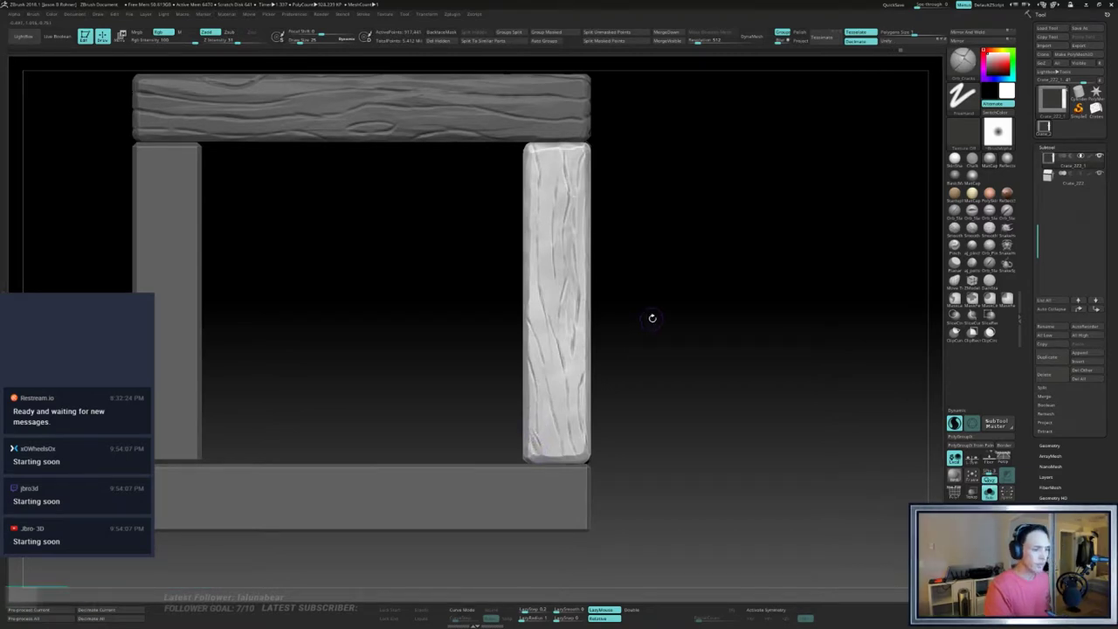
{"action": "left_click_drag", "start_coordinate": [651, 317], "coordinate": [669, 312]}
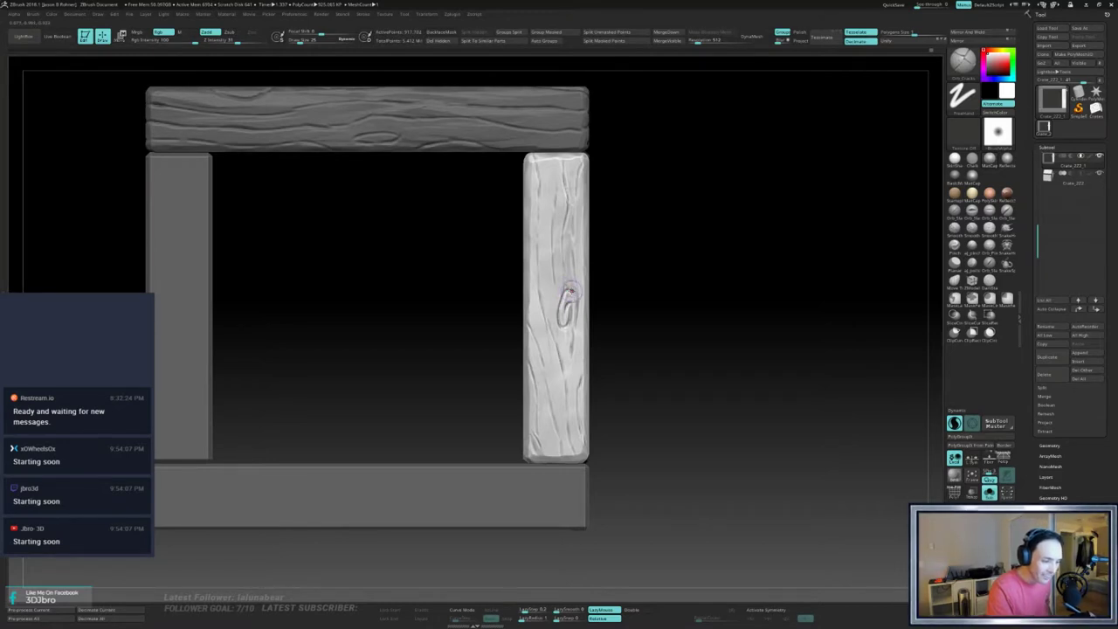
{"action": "mouse_move", "coordinate": [575, 322]}
{"action": "left_mouse_down"}
{"action": "mouse_move", "coordinate": [568, 301]}
{"action": "mouse_move", "coordinate": [572, 339]}
{"action": "left_mouse_up"}
- Carve flowing wood-grain cracks along the full length of the right upright's outer narrow side
{"action": "mouse_move", "coordinate": [750, 319]}
{"action": "left_mouse_down"}
{"action": "mouse_move", "coordinate": [685, 334]}
{"action": "mouse_move", "coordinate": [738, 293]}
{"action": "mouse_move", "coordinate": [708, 297]}
{"action": "left_mouse_up"}
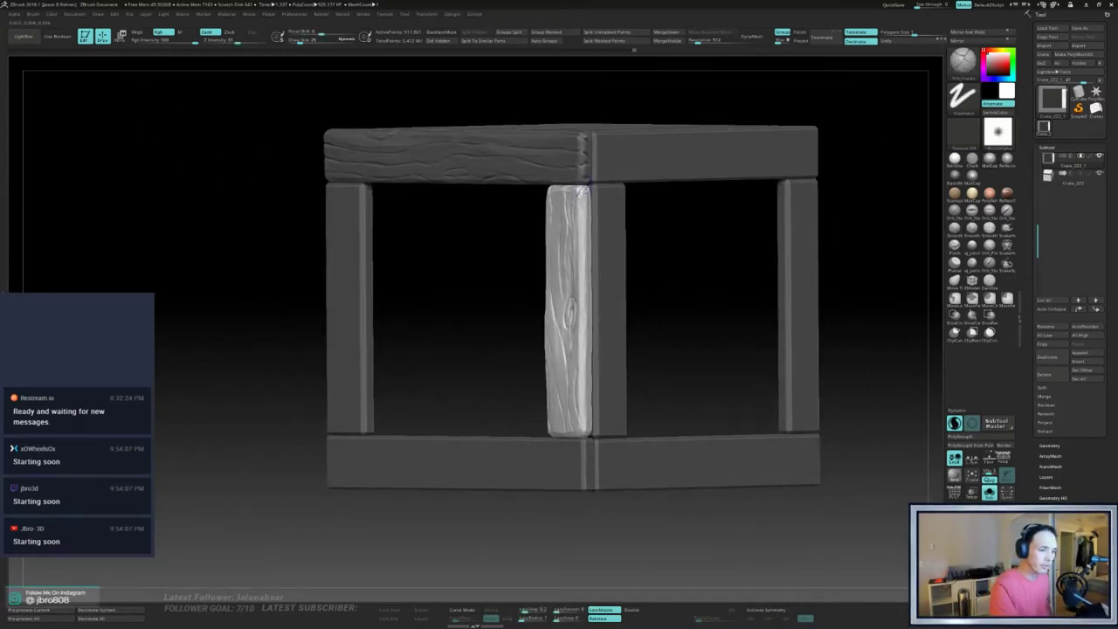
{"action": "left_click_drag", "start_coordinate": [646, 239], "coordinate": [584, 203]}
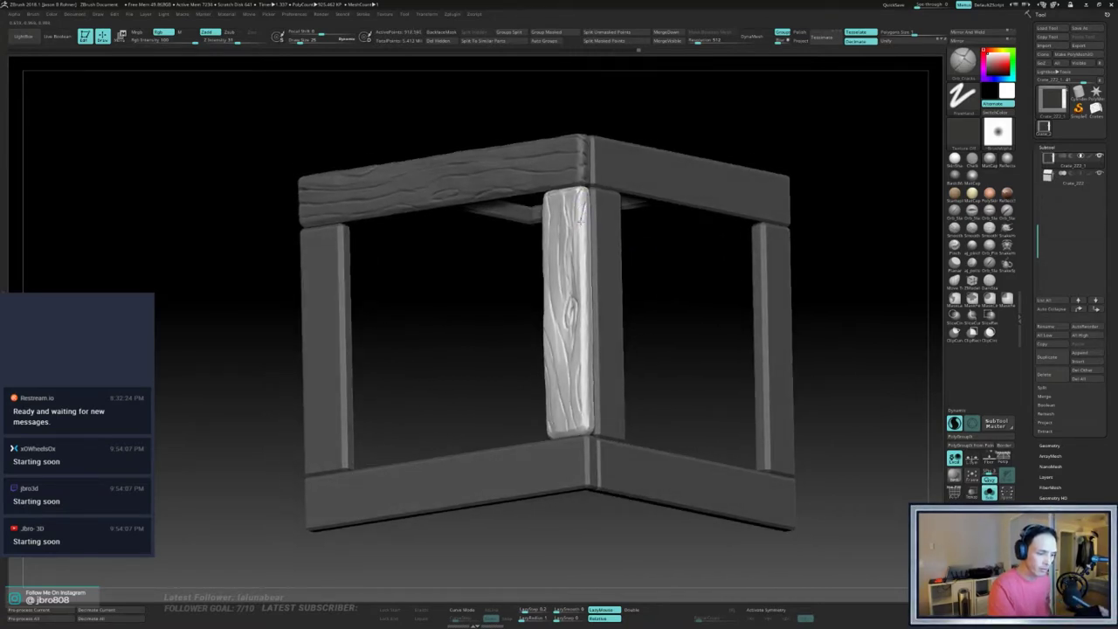
{"action": "left_click_drag", "start_coordinate": [656, 297], "coordinate": [580, 252]}
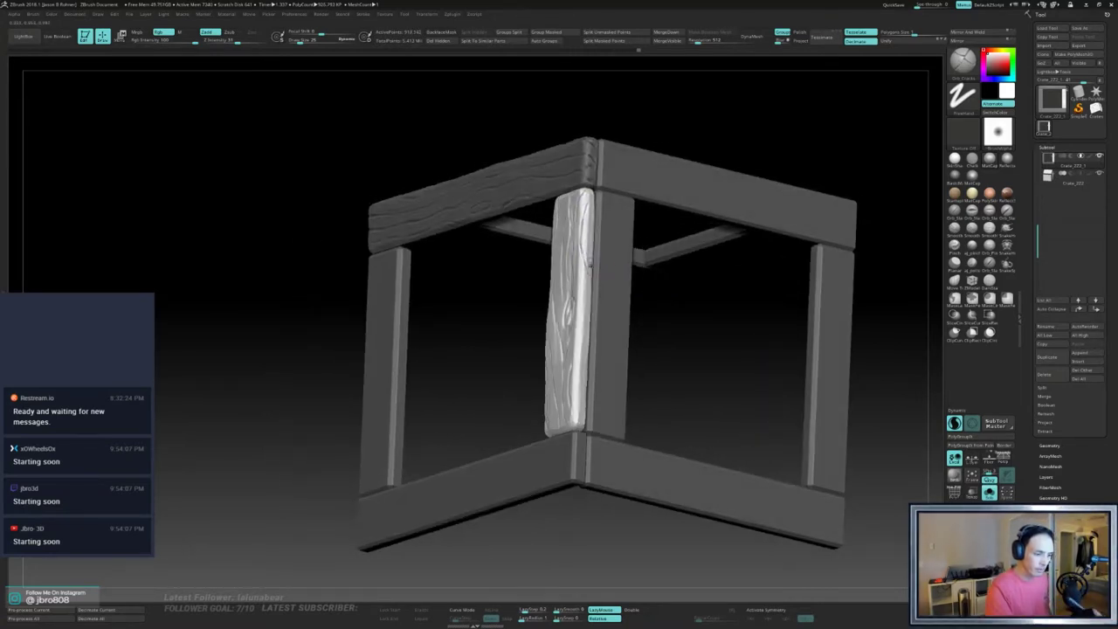
{"action": "left_click_drag", "start_coordinate": [658, 292], "coordinate": [649, 285]}
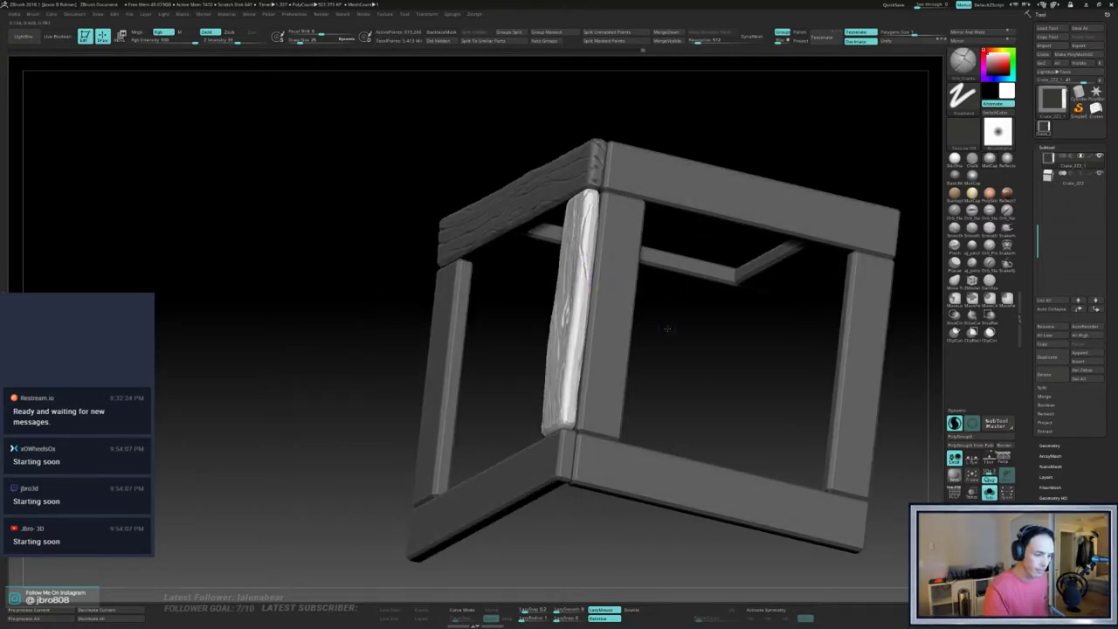
{"action": "left_click_drag", "start_coordinate": [666, 328], "coordinate": [590, 280]}
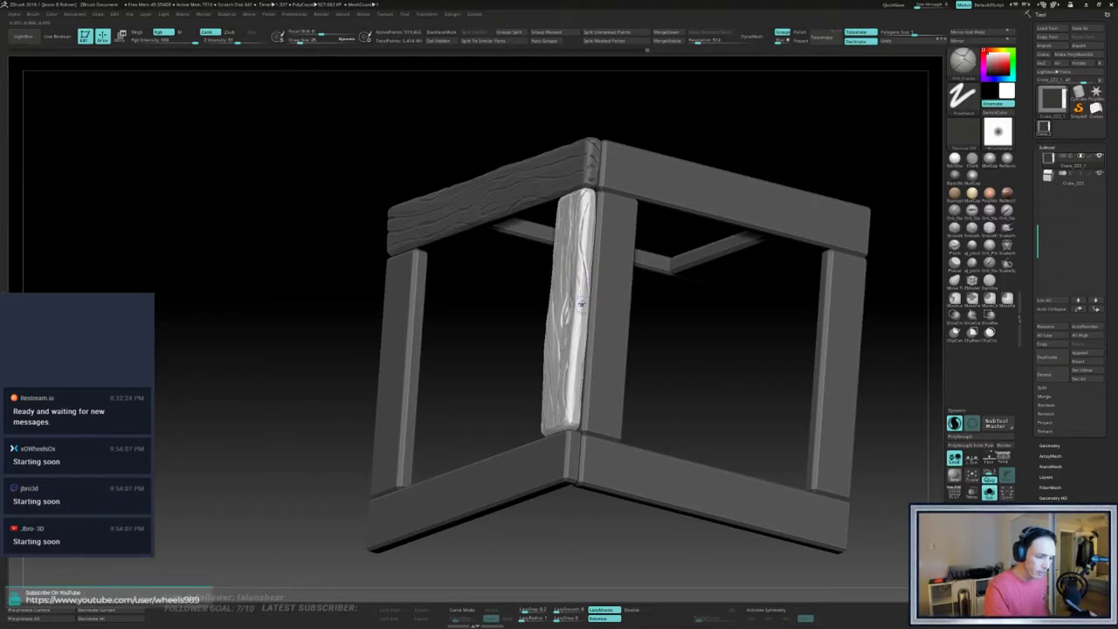
{"action": "left_click_drag", "start_coordinate": [575, 418], "coordinate": [661, 360]}
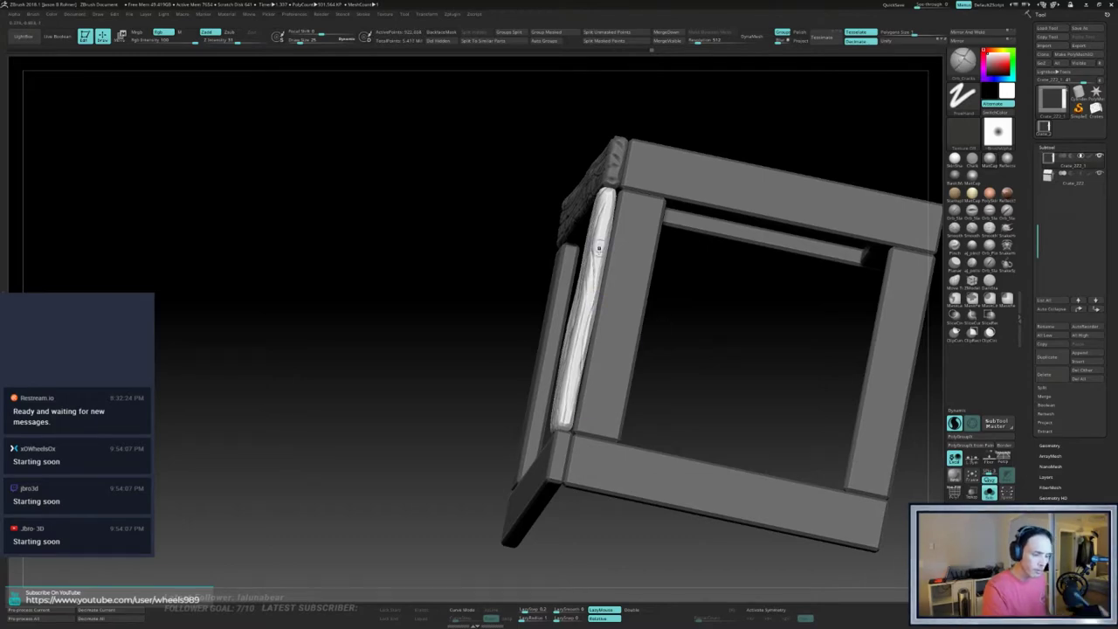
{"action": "left_click_drag", "start_coordinate": [665, 265], "coordinate": [731, 320]}
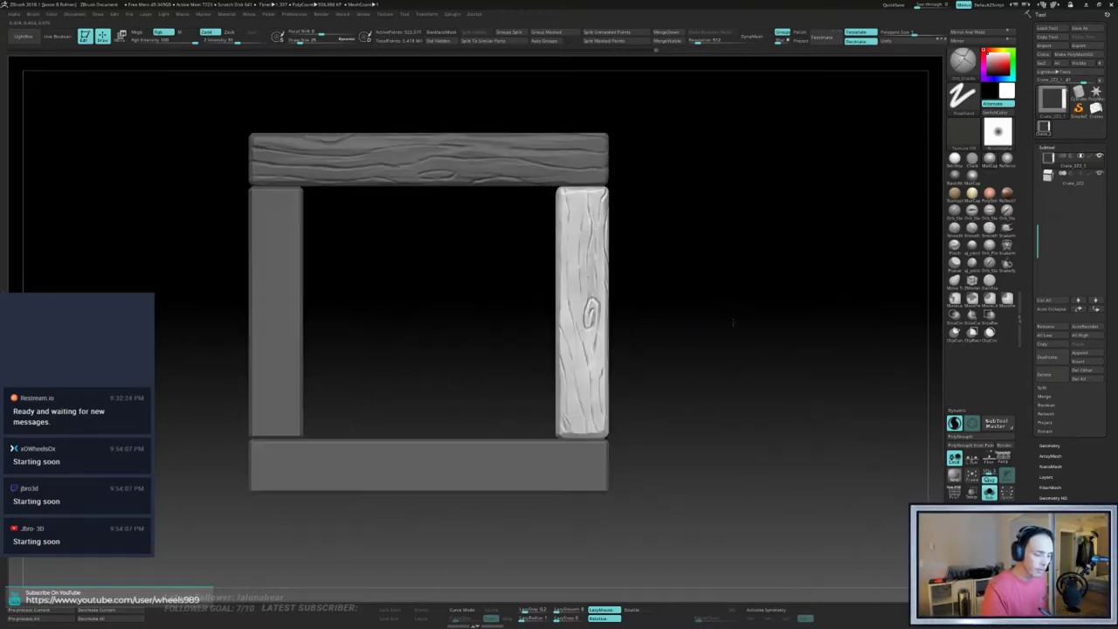
- Carve wavy wood-grain cracks down the right upright's inner narrow side, from the top end to the bottom
{"action": "left_click_drag", "start_coordinate": [741, 278], "coordinate": [749, 317]}
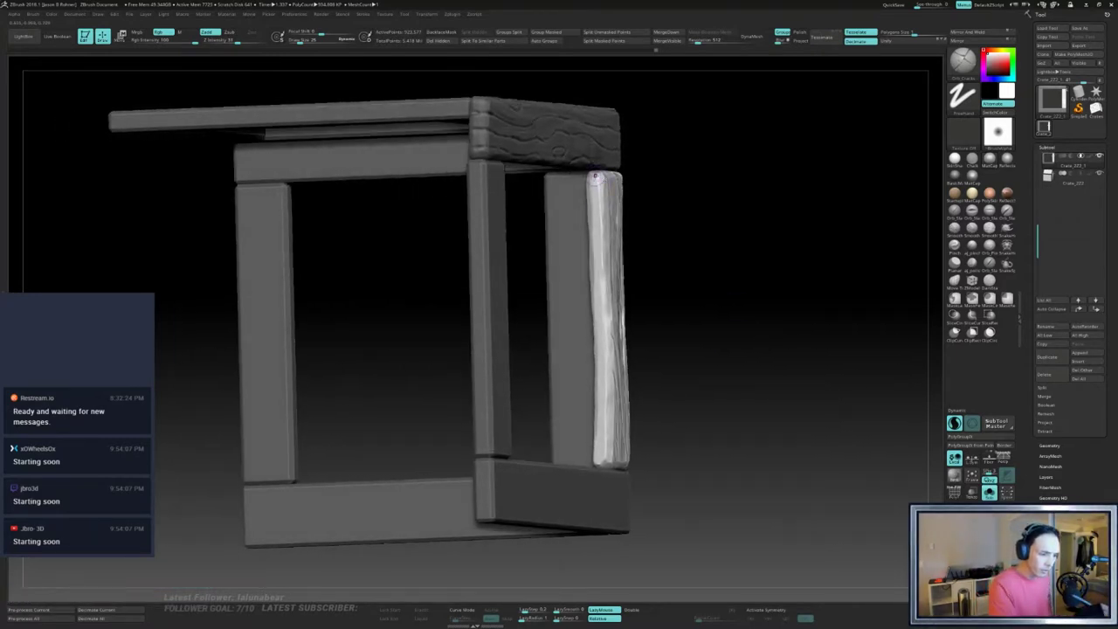
{"action": "left_click_drag", "start_coordinate": [595, 179], "coordinate": [605, 254]}
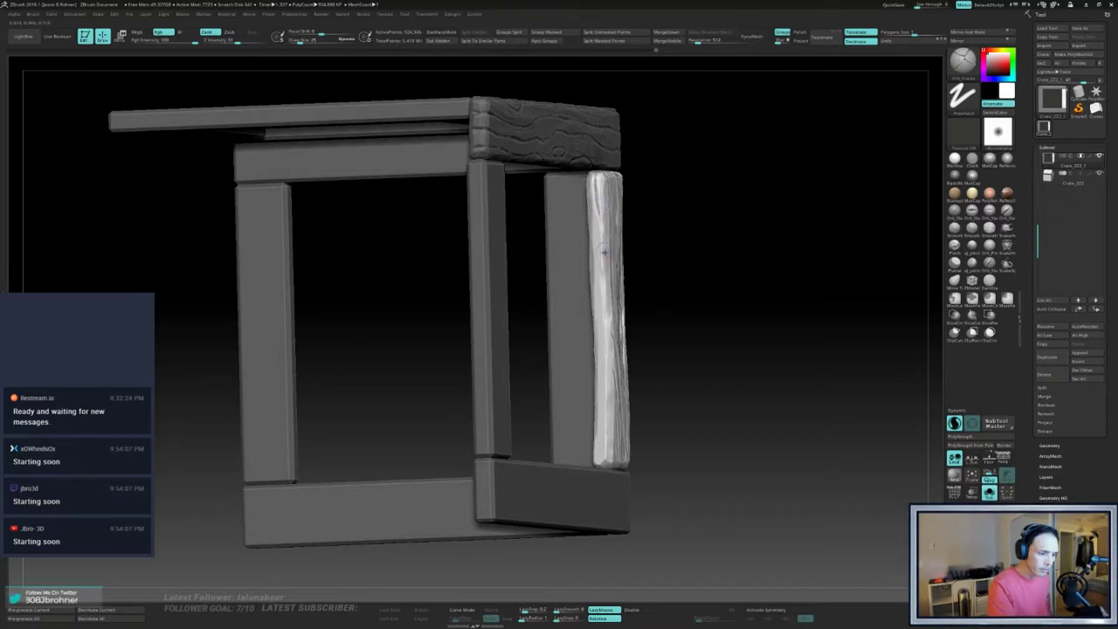
{"action": "left_click_drag", "start_coordinate": [700, 250], "coordinate": [617, 240]}
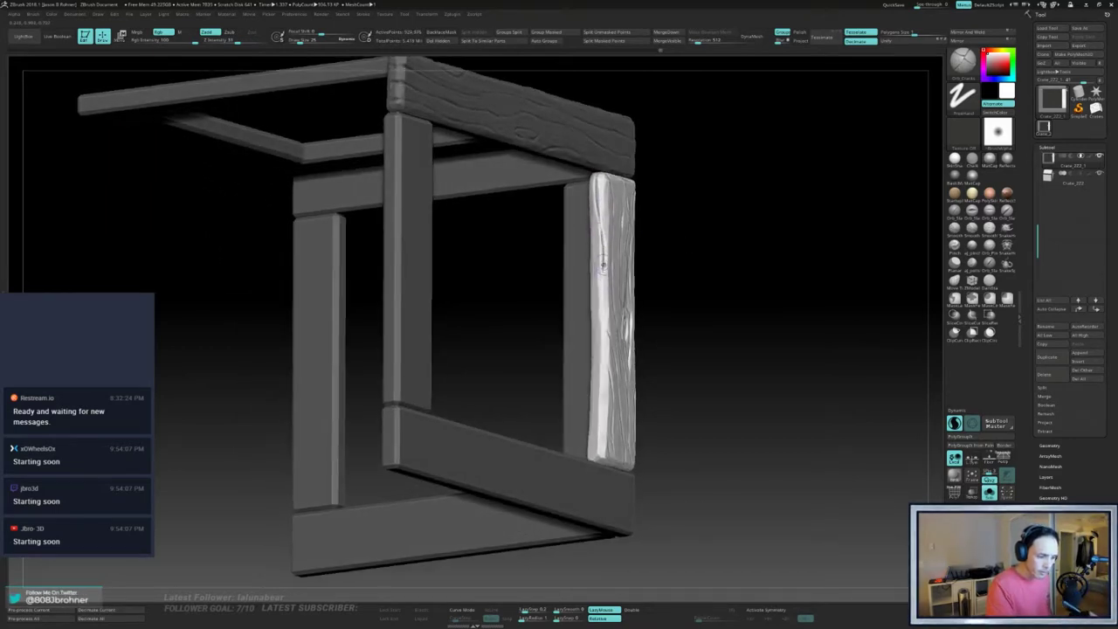
{"action": "left_click_drag", "start_coordinate": [704, 294], "coordinate": [622, 337]}
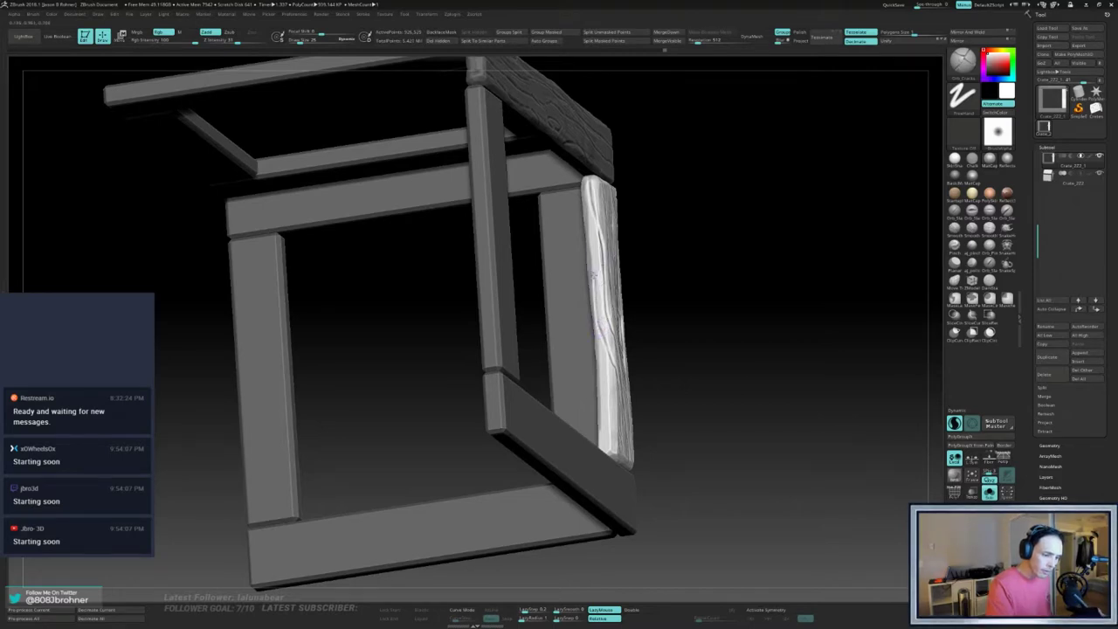
{"action": "left_click_drag", "start_coordinate": [593, 211], "coordinate": [638, 177]}
{"action": "left_click_drag", "start_coordinate": [704, 218], "coordinate": [601, 343]}
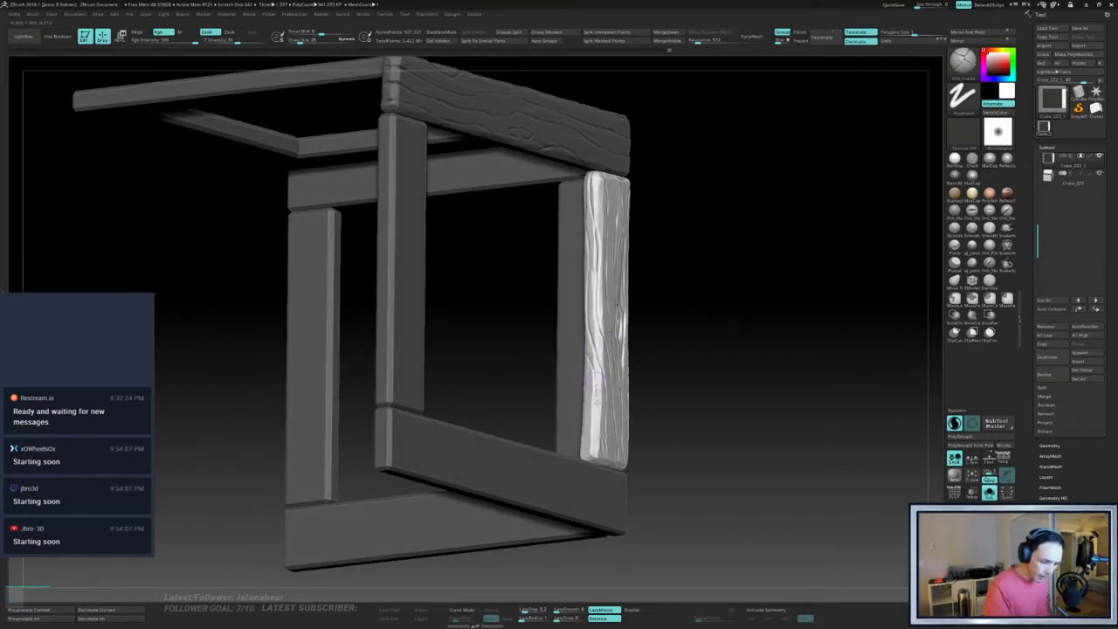
{"action": "left_click_drag", "start_coordinate": [686, 409], "coordinate": [641, 407], "text": "shift"}
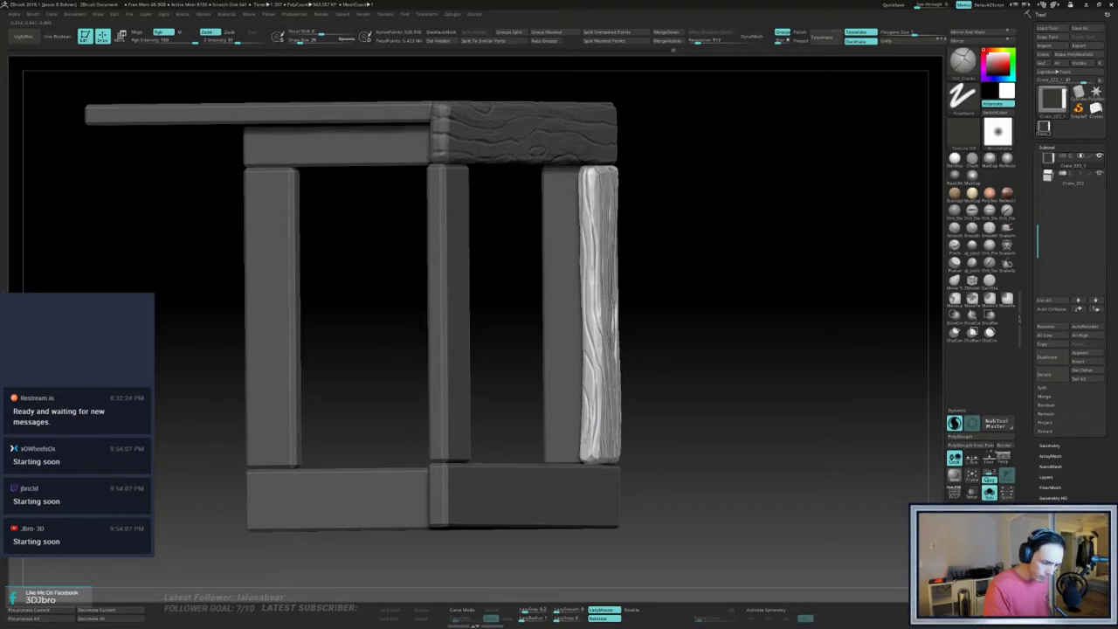
{"action": "left_click_drag", "start_coordinate": [729, 381], "coordinate": [711, 342]}
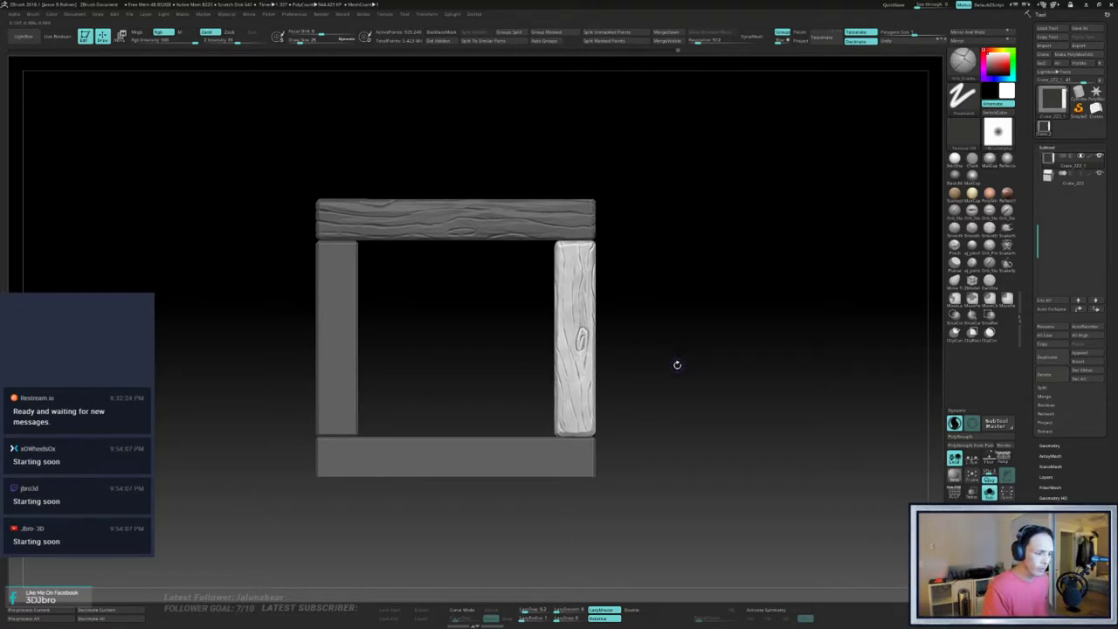
- Use a resized Move Topological brush to push the right upright's inner long edge into an uneven, wavy outline
{"action": "key", "text": "b"}
{"action": "key", "text": "c"}
{"action": "key", "text": "b"}
{"action": "key", "text": "b"}
{"action": "key", "text": "t"}
{"action": "key", "text": "d"}
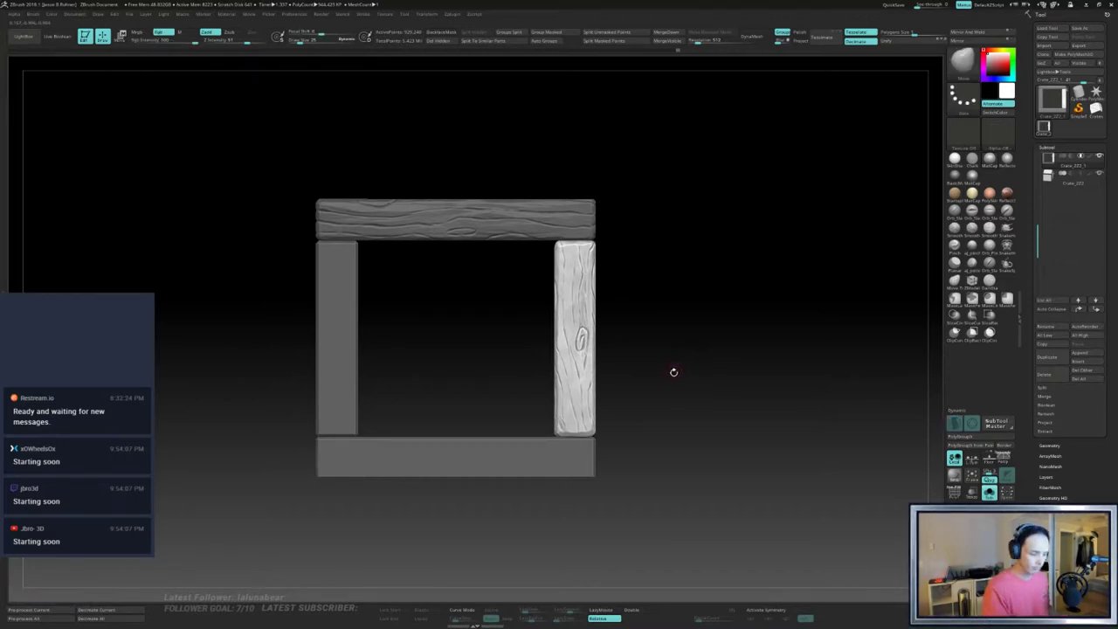
{"action": "key", "text": "s"}
{"action": "left_click_drag", "start_coordinate": [674, 377], "coordinate": [696, 376]}
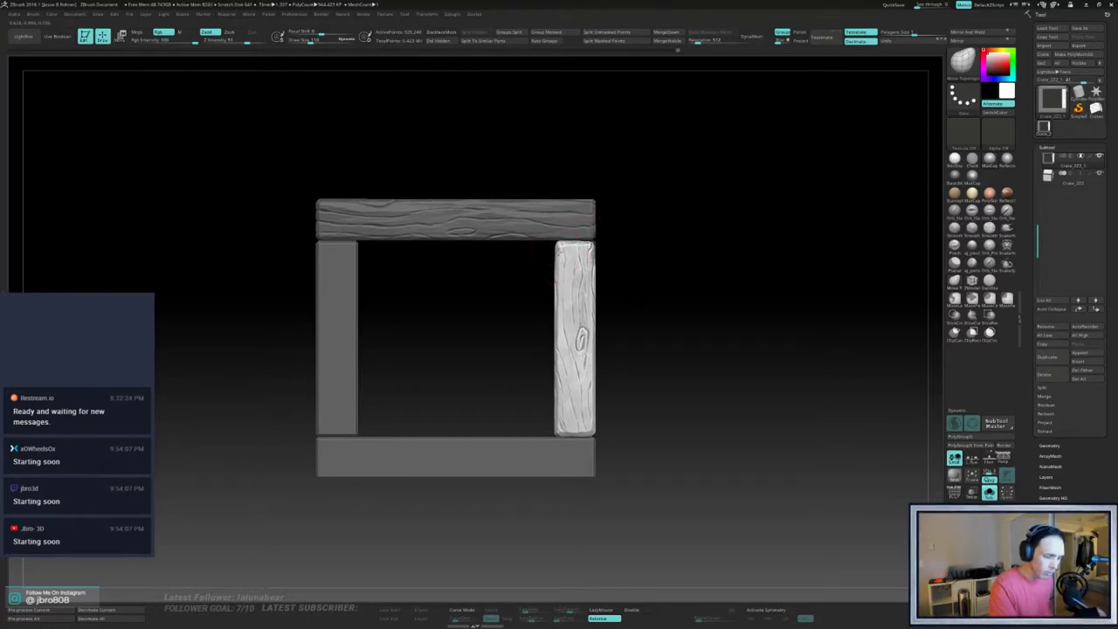
{"action": "left_click_drag", "start_coordinate": [552, 287], "coordinate": [559, 313]}
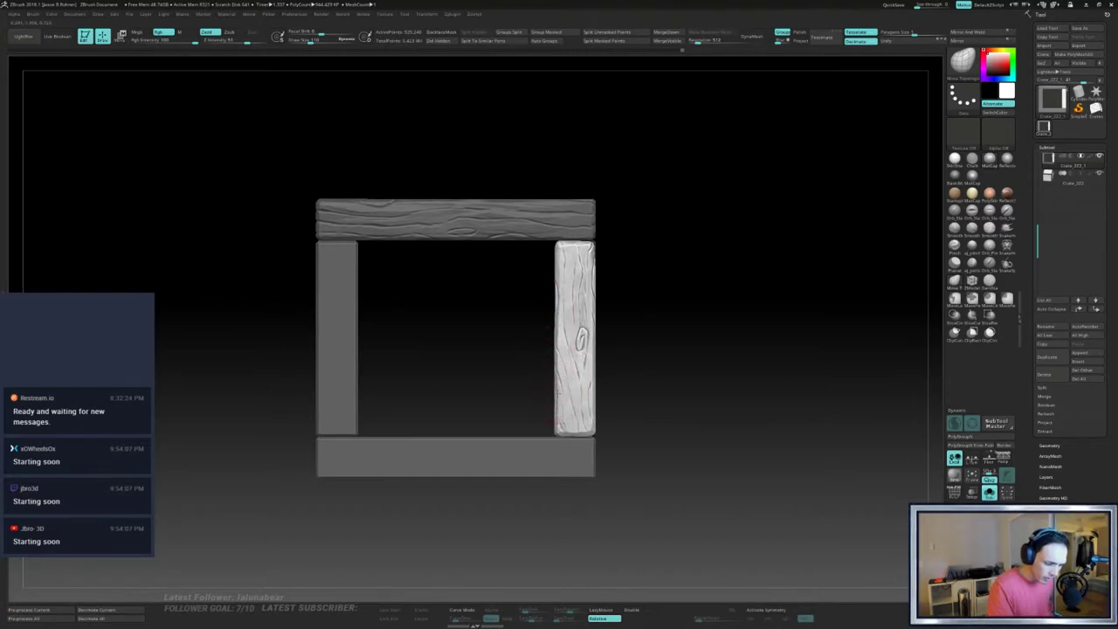
{"action": "left_click_drag", "start_coordinate": [555, 389], "coordinate": [558, 389]}
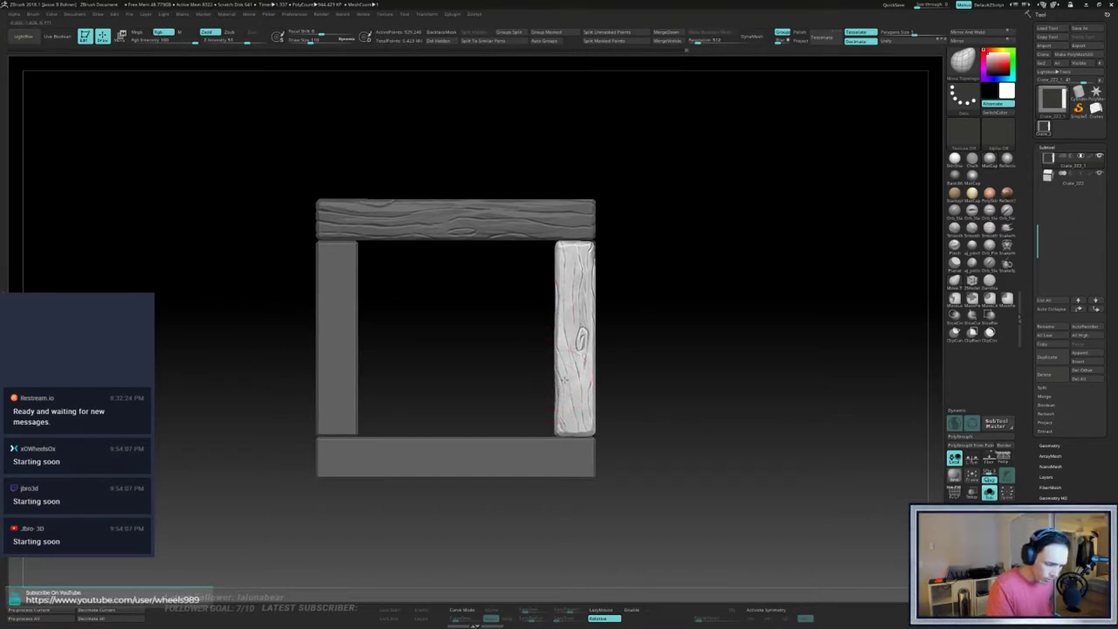
{"action": "left_click_drag", "start_coordinate": [562, 406], "coordinate": [561, 408]}
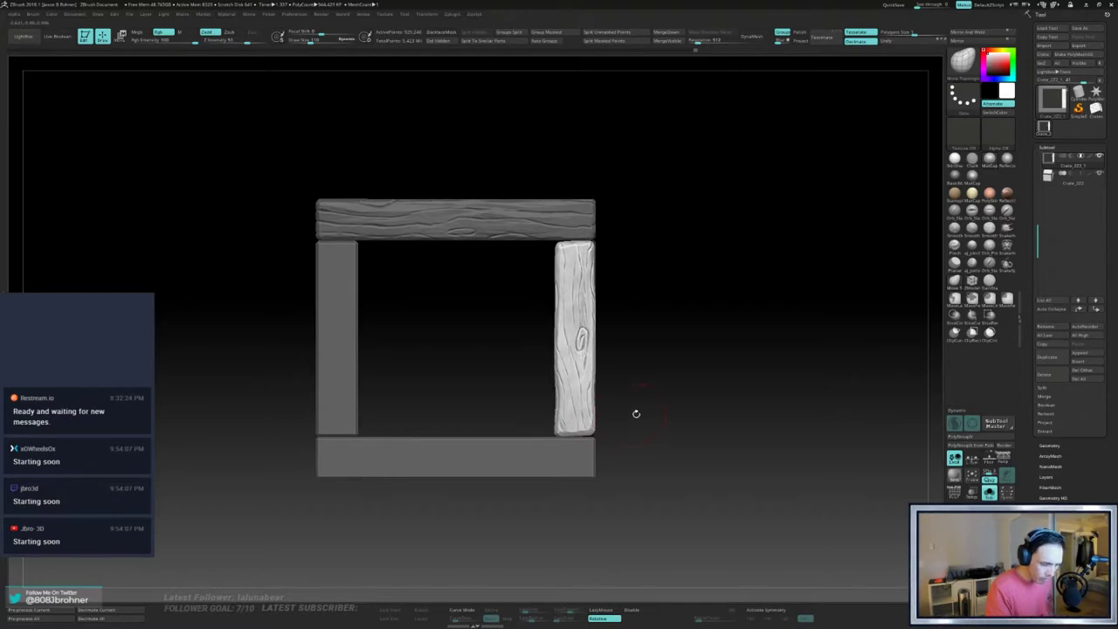
- Bend the right upright's outer long edge into an irregular outline and check the shape from the side
{"action": "left_click_drag", "start_coordinate": [651, 357], "coordinate": [618, 314]}
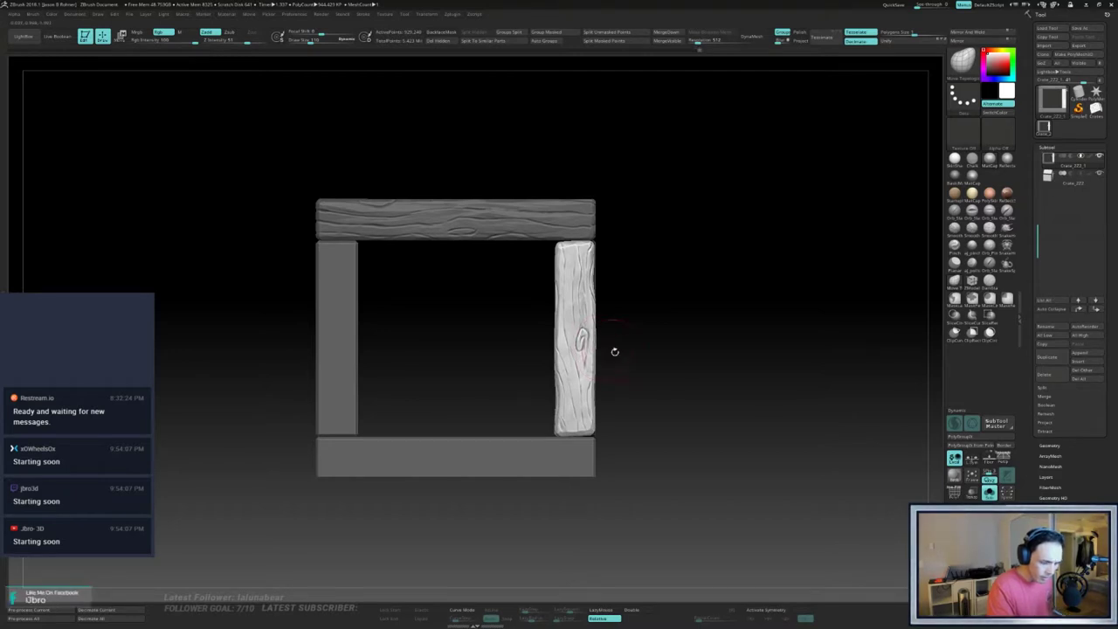
{"action": "left_click_drag", "start_coordinate": [615, 351], "coordinate": [515, 367]}
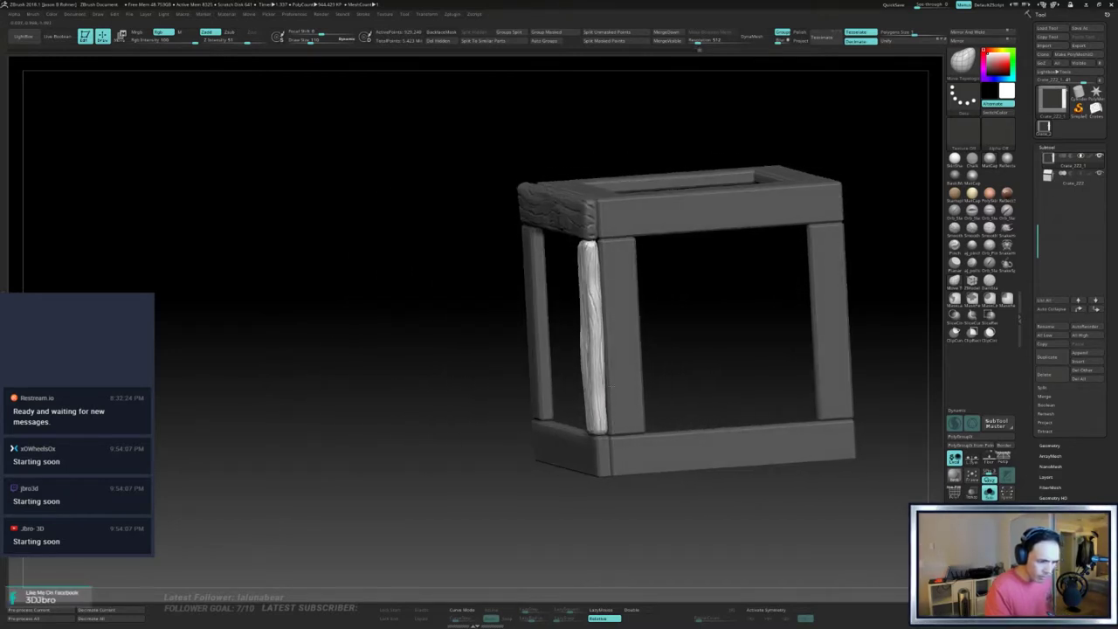
{"action": "left_click_drag", "start_coordinate": [610, 385], "coordinate": [708, 367]}
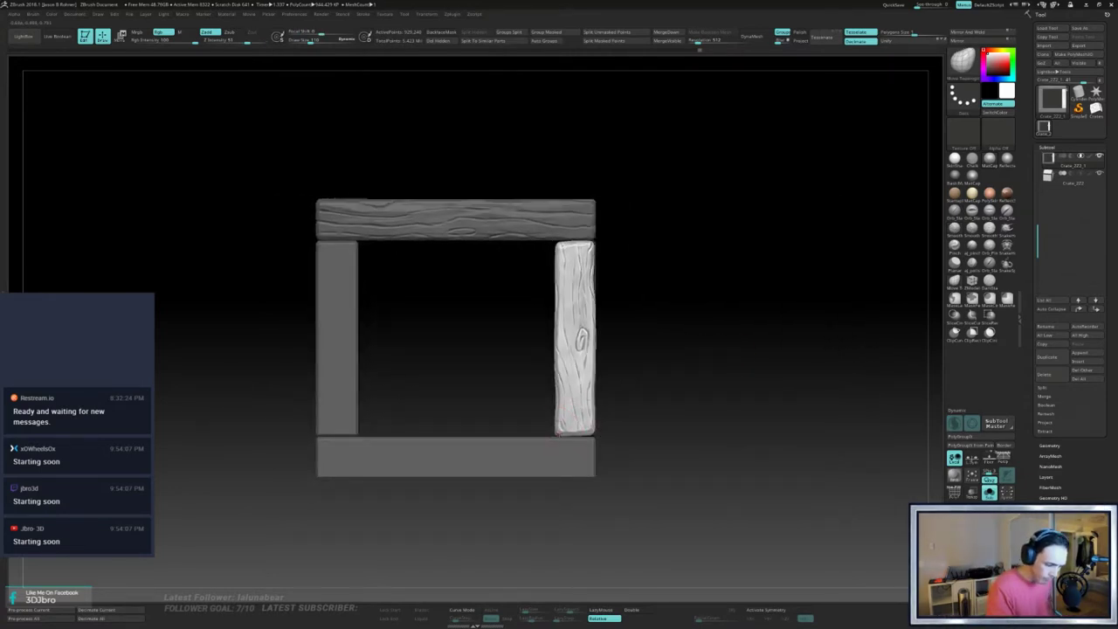
{"action": "left_click_drag", "start_coordinate": [659, 431], "coordinate": [760, 402]}
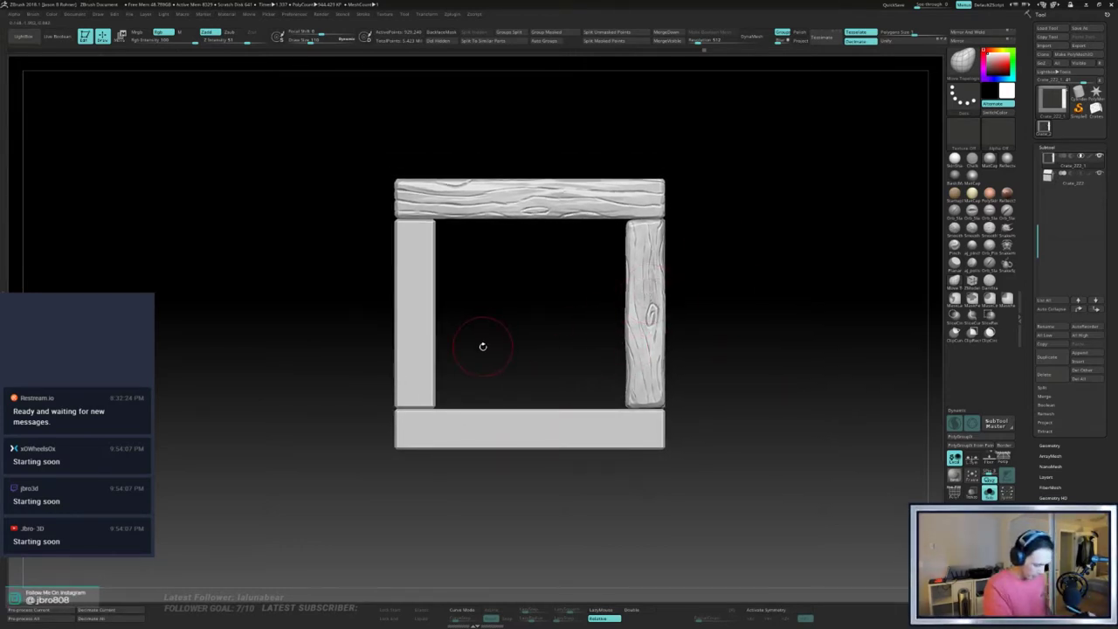
{"action": "left_click", "coordinate": [426, 332], "text": "ctrl+shift"}
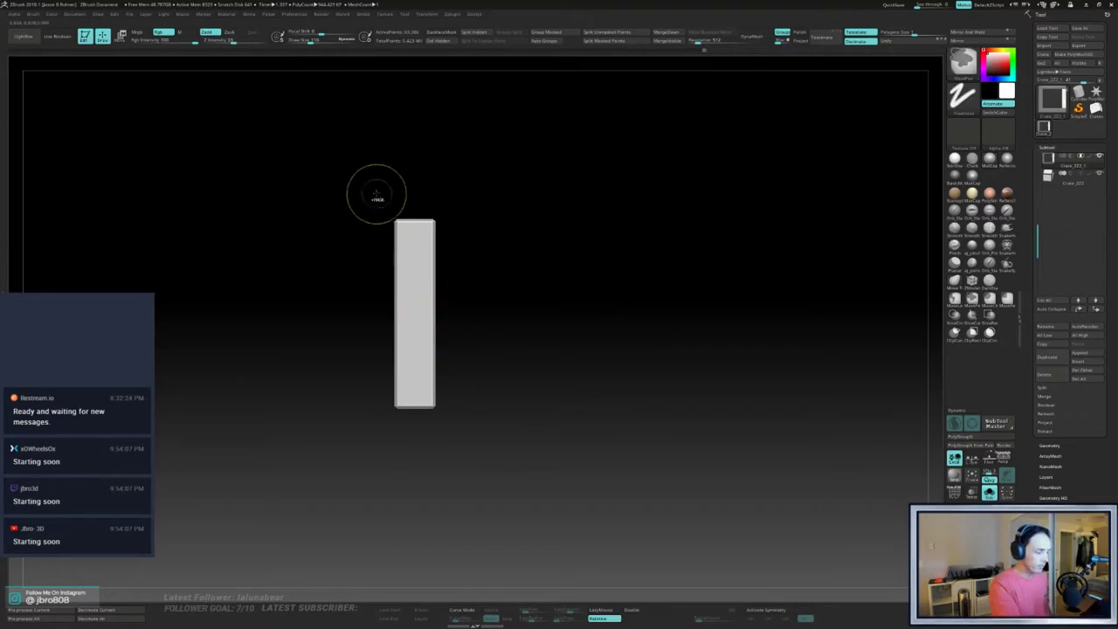
{"action": "left_click_drag", "start_coordinate": [380, 201], "coordinate": [429, 371], "text": "ctrl+shift"}
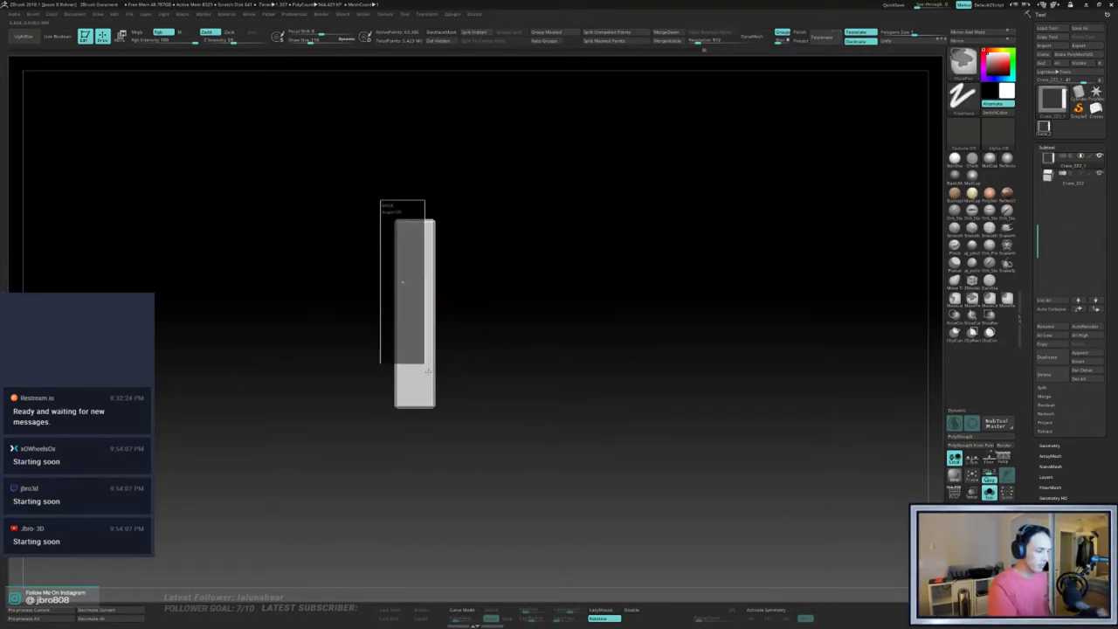
{"action": "left_click", "coordinate": [550, 375], "text": "ctrl+shift"}
{"action": "left_click", "coordinate": [740, 364], "text": "ctrl"}
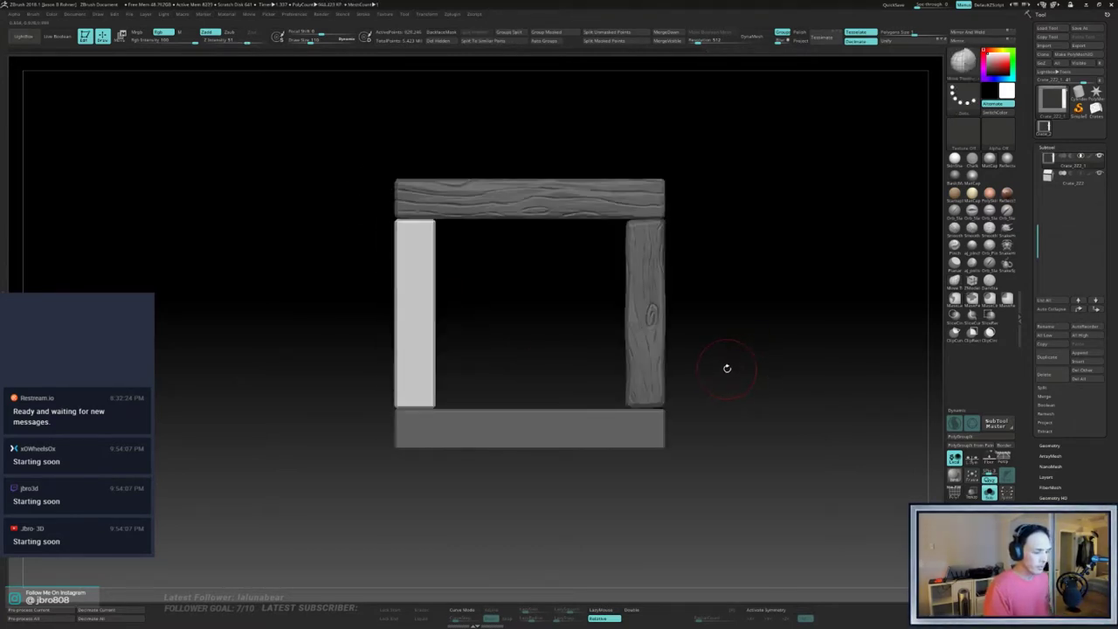
{"action": "left_click_drag", "start_coordinate": [770, 420], "coordinate": [792, 414], "text": "alt"}
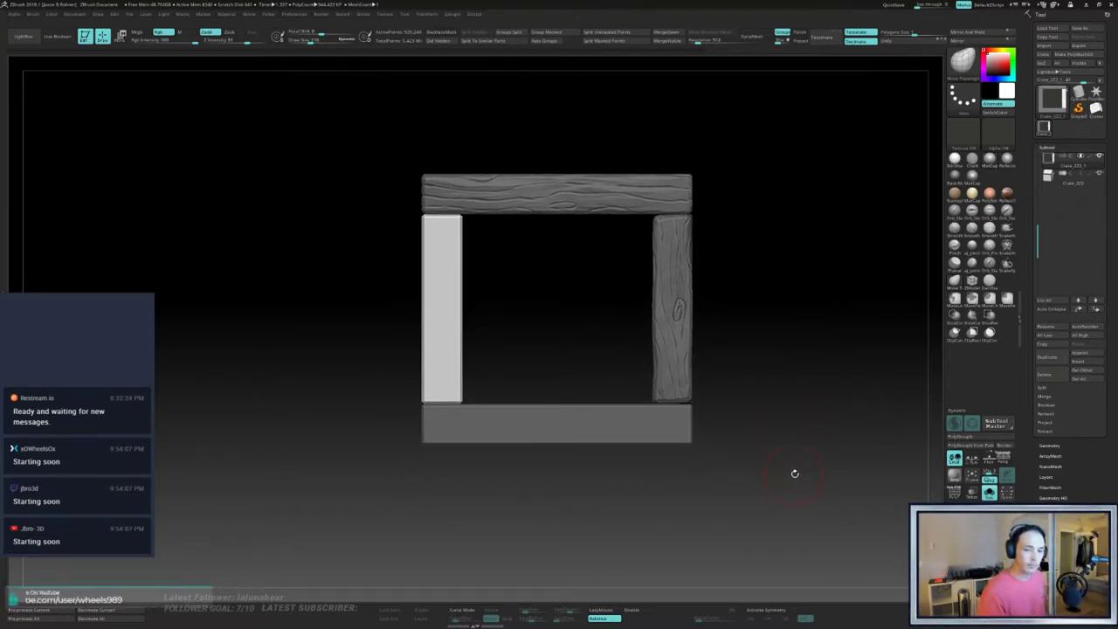
- Pick the wood-grain stamp brush, clear the mask and isolate the left upright
{"action": "key", "text": "b"}
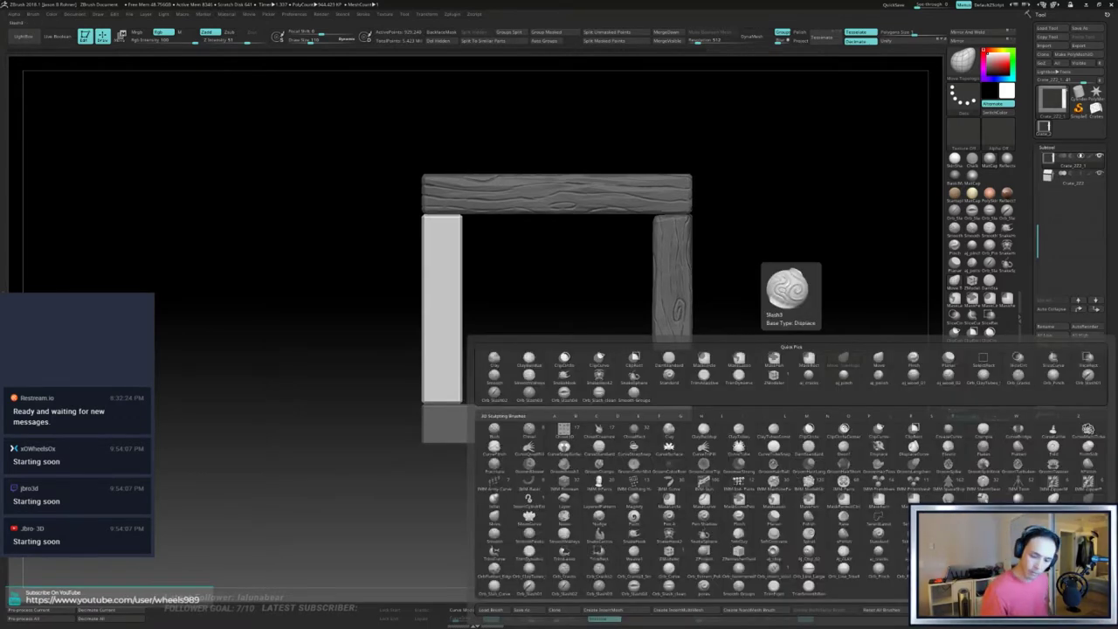
{"action": "left_click", "coordinate": [774, 359]}
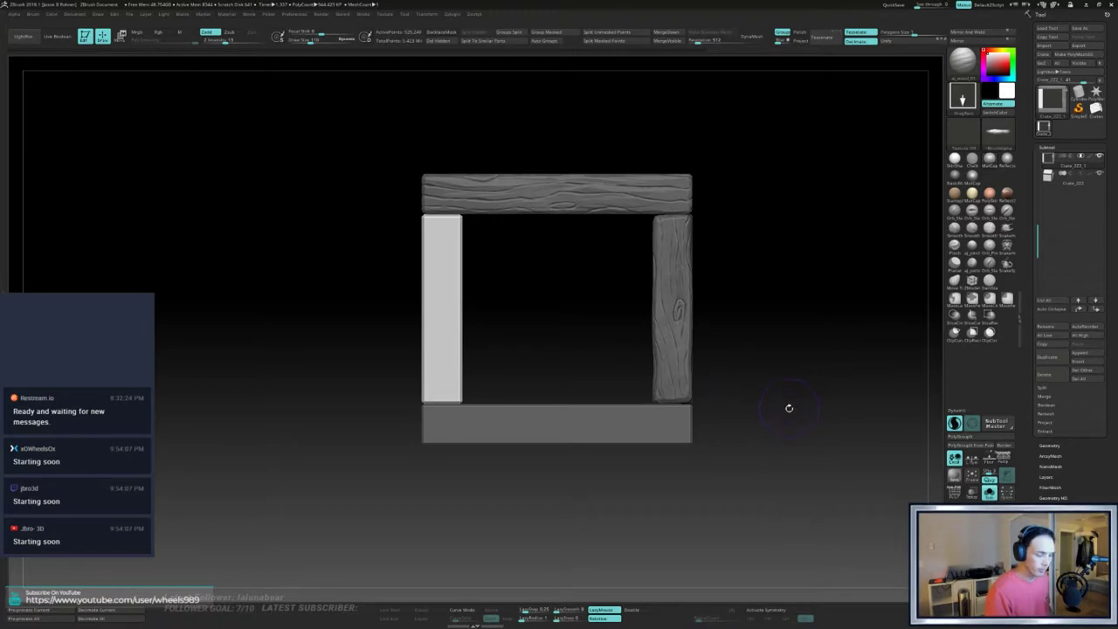
{"action": "left_click_drag", "start_coordinate": [793, 405], "coordinate": [703, 384], "text": "ctrl"}
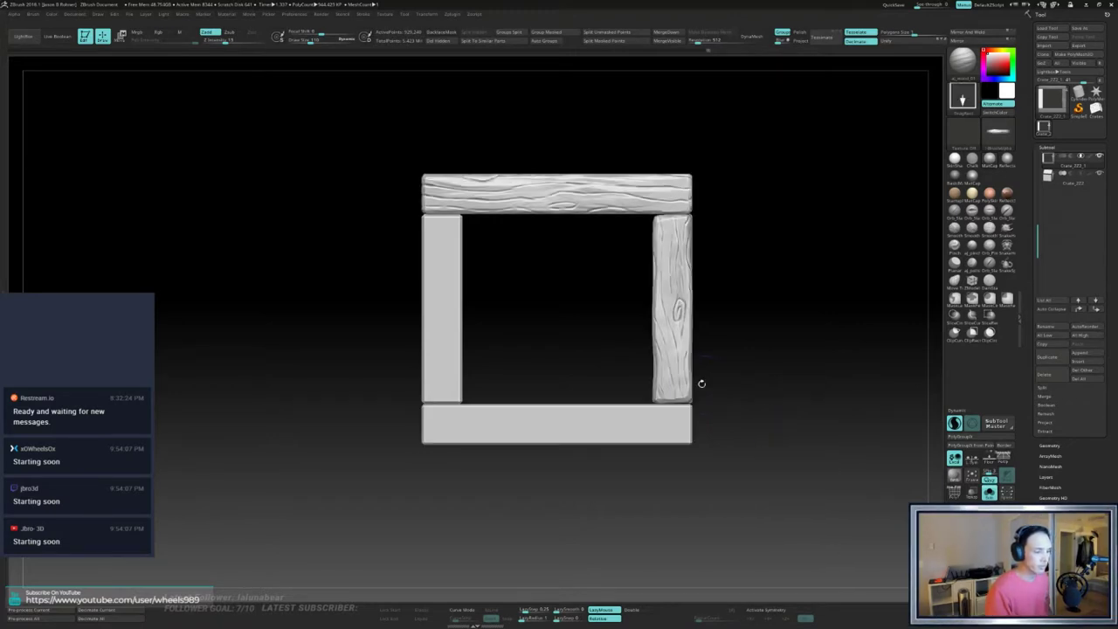
{"action": "left_click", "coordinate": [446, 329], "text": "ctrl+shift"}
{"action": "left_click_drag", "start_coordinate": [563, 327], "coordinate": [652, 337], "text": "alt"}
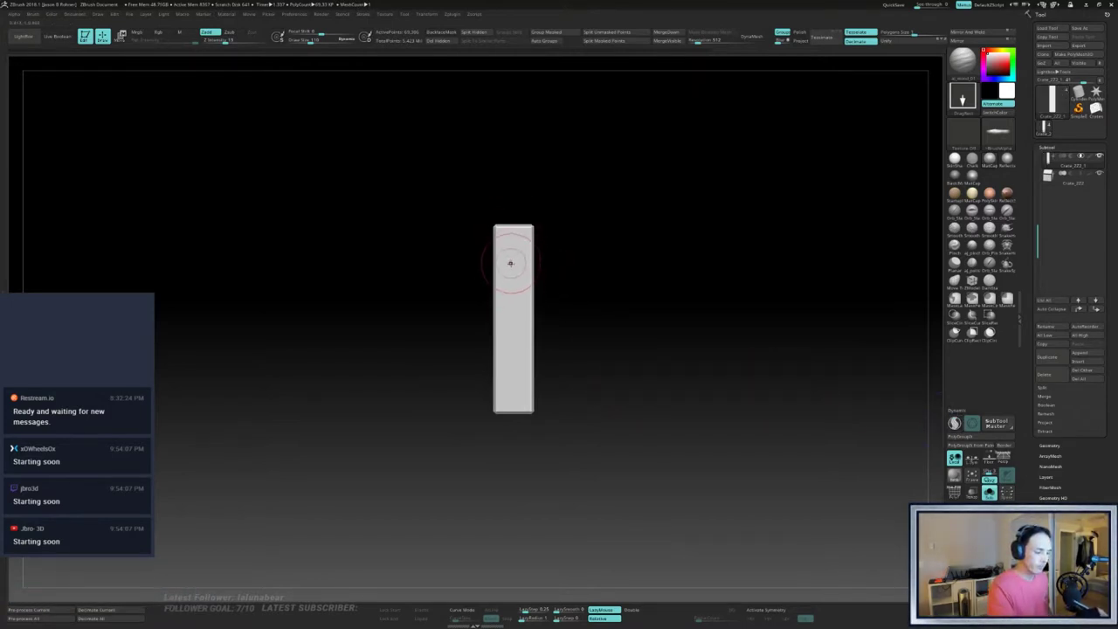
- Stamp vertical wood grain over the left upright's front face, from the top end down to the bottom, and check the relief
{"action": "mouse_move", "coordinate": [516, 288]}
{"action": "left_mouse_down"}
{"action": "mouse_move", "coordinate": [581, 307]}
{"action": "mouse_move", "coordinate": [590, 281]}
{"action": "left_mouse_up"}
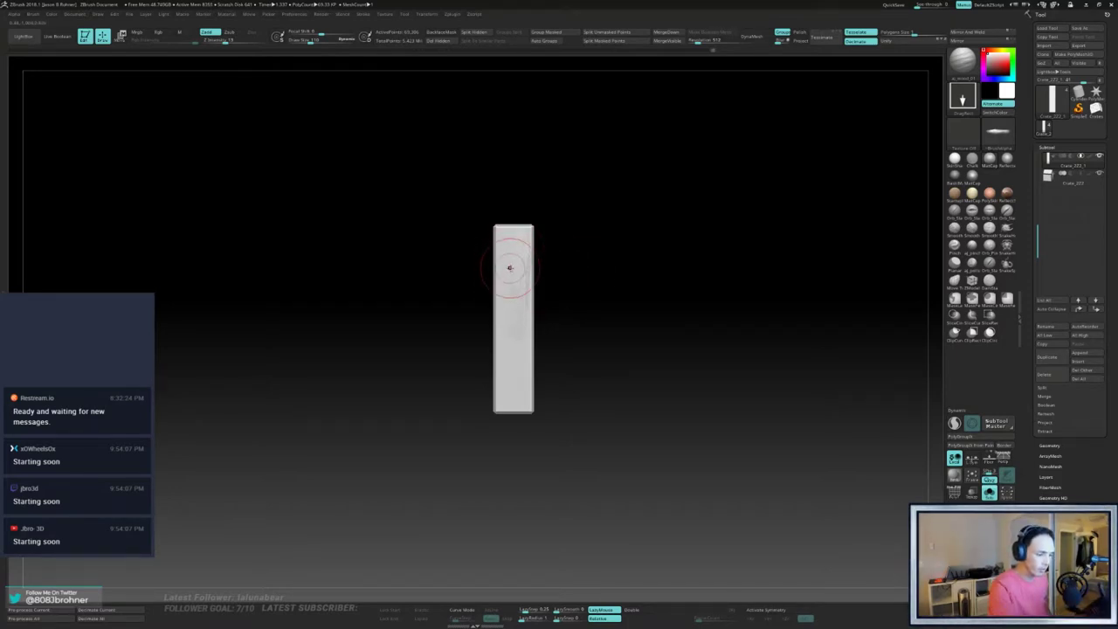
{"action": "mouse_move", "coordinate": [511, 267]}
{"action": "left_mouse_down"}
{"action": "mouse_move", "coordinate": [502, 221]}
{"action": "mouse_move", "coordinate": [589, 232]}
{"action": "mouse_move", "coordinate": [592, 247]}
{"action": "left_mouse_up"}
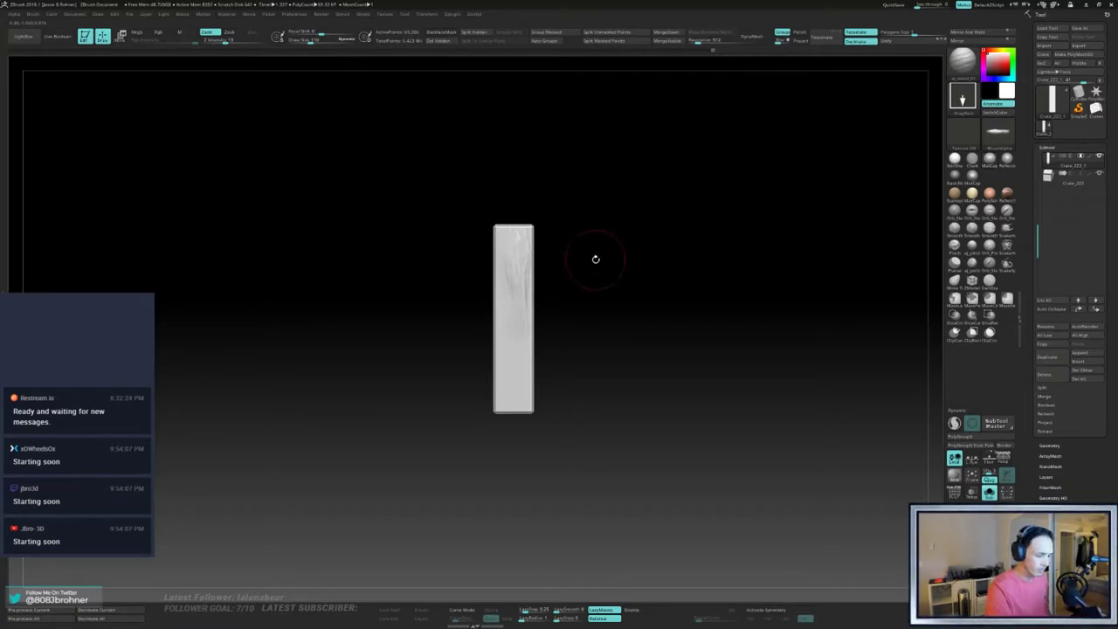
{"action": "mouse_move", "coordinate": [512, 263]}
{"action": "left_mouse_down"}
{"action": "mouse_move", "coordinate": [543, 298]}
{"action": "mouse_move", "coordinate": [589, 245]}
{"action": "left_mouse_up"}
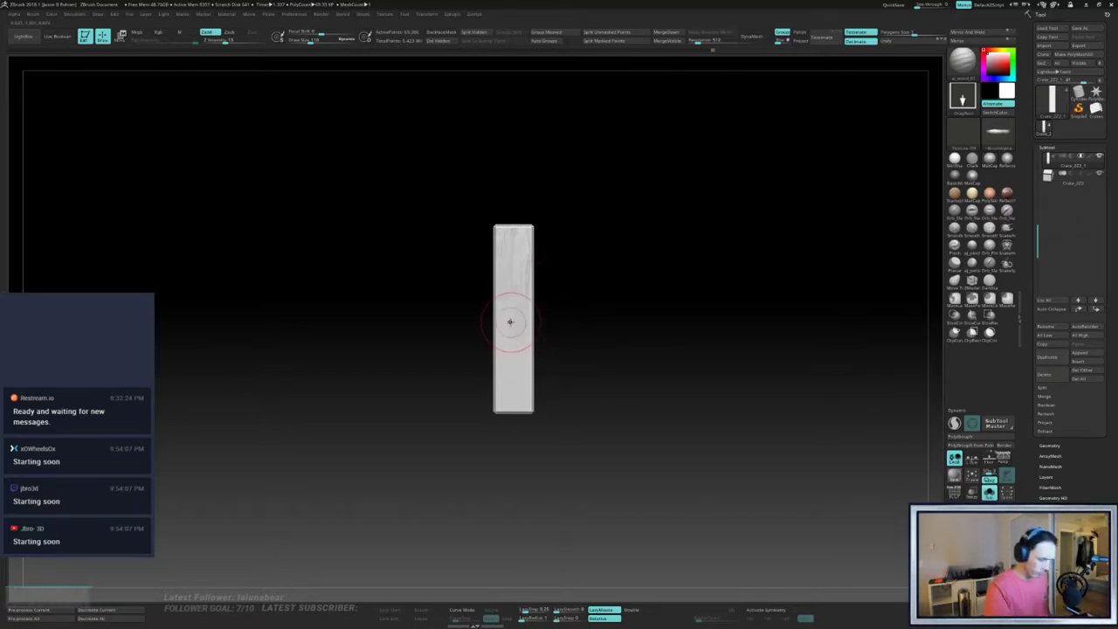
{"action": "left_click_drag", "start_coordinate": [585, 357], "coordinate": [592, 324]}
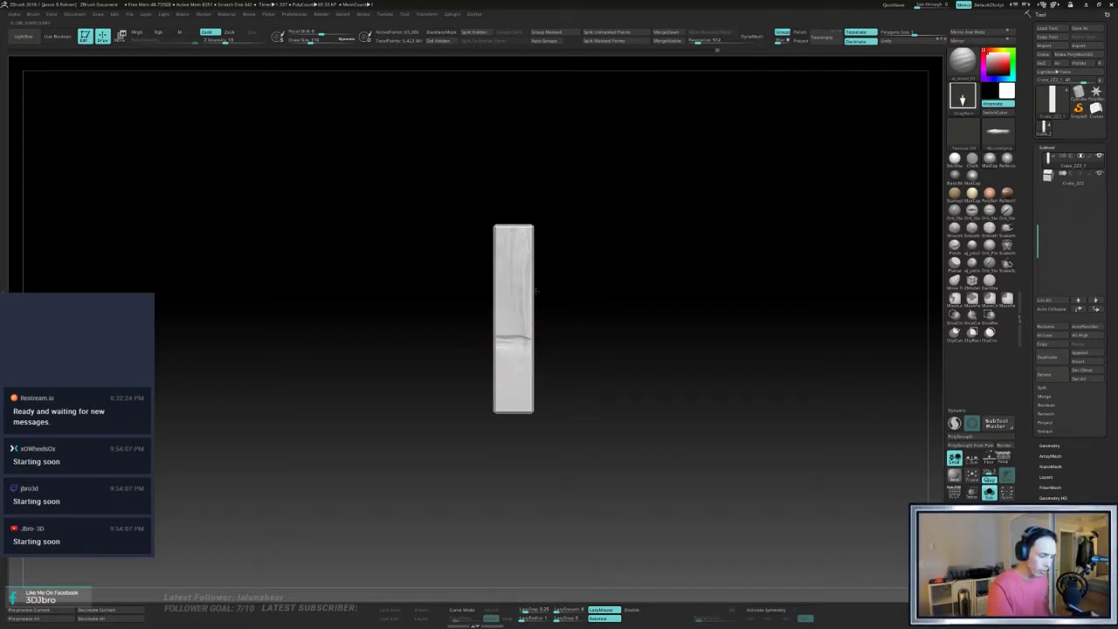
{"action": "left_click_drag", "start_coordinate": [535, 291], "coordinate": [569, 329]}
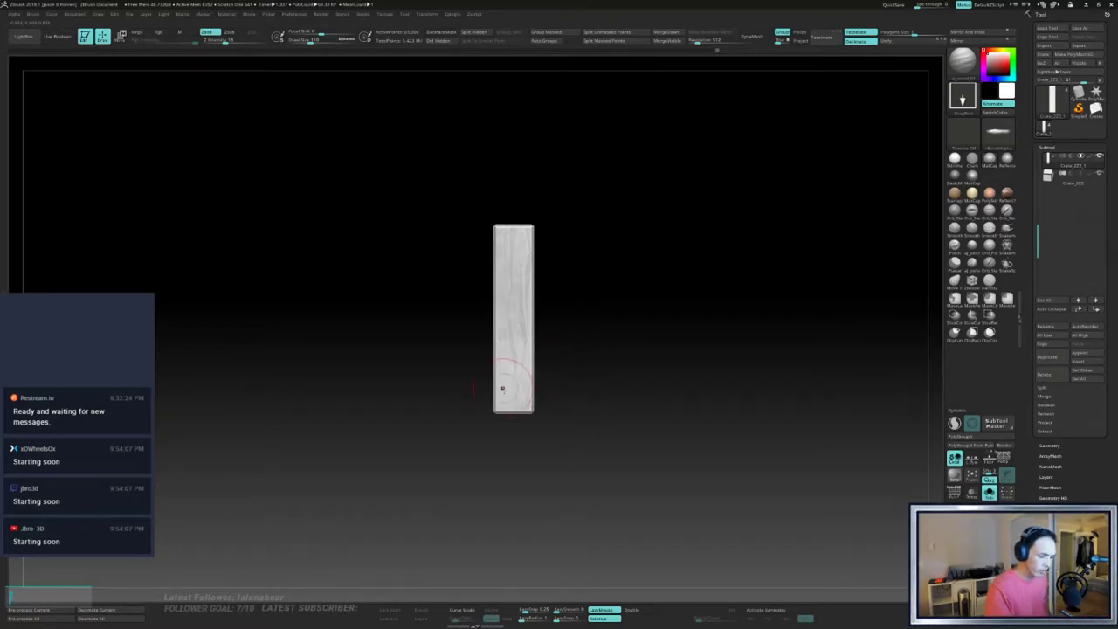
{"action": "left_click_drag", "start_coordinate": [511, 448], "coordinate": [573, 396]}
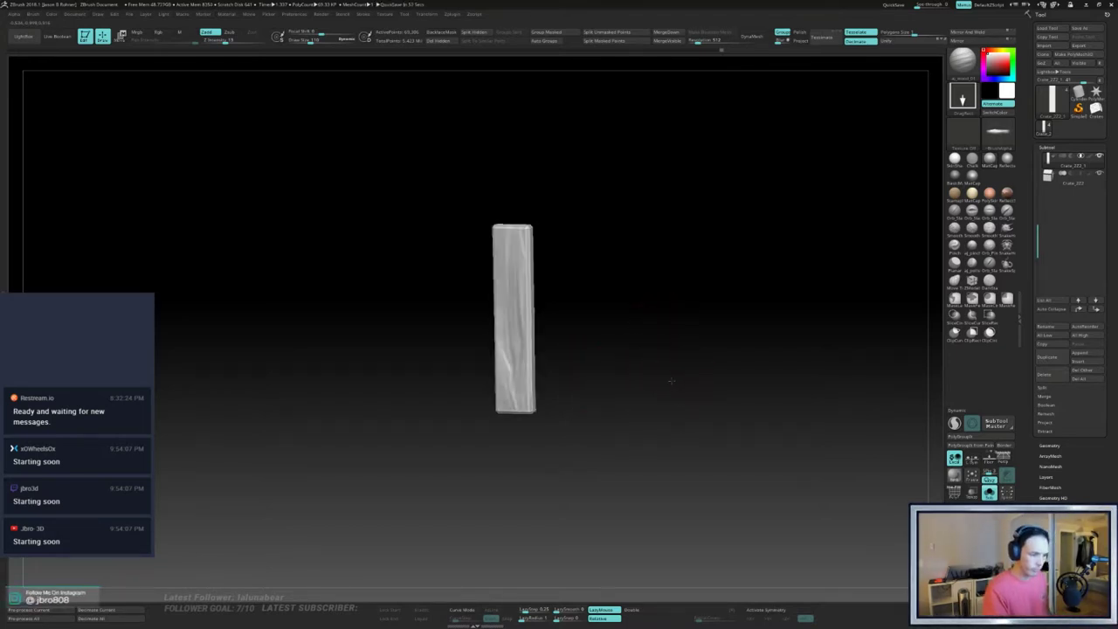
{"action": "mouse_move", "coordinate": [486, 207]}
{"action": "left_mouse_down", "text": "ctrl+shift"}
{"action": "mouse_move", "coordinate": [499, 274]}
{"action": "mouse_move", "coordinate": [599, 470]}
{"action": "left_mouse_up", "text": "ctrl+shift"}
{"action": "mouse_move", "coordinate": [542, 338]}
{"action": "left_mouse_down", "text": "ctrl+shift"}
{"action": "mouse_move", "coordinate": [514, 374]}
{"action": "mouse_move", "coordinate": [461, 305]}
{"action": "left_mouse_up", "text": "ctrl+shift"}
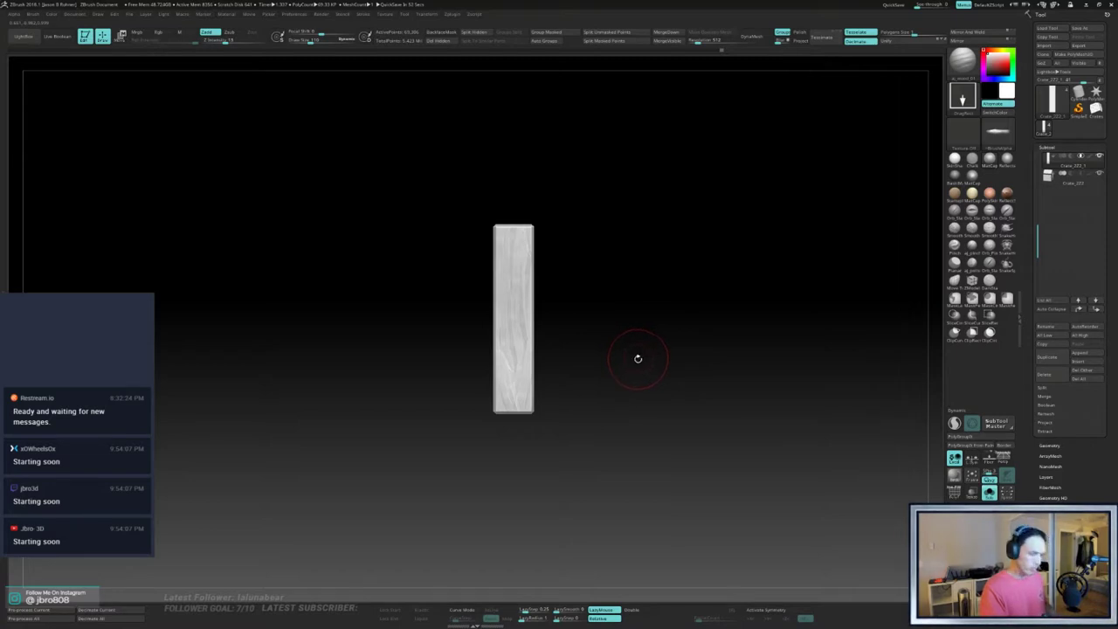
- Wear down the left upright's top corner and inner long front edge with a smaller TrimDynamic brush
{"action": "key", "text": "b"}
{"action": "key", "text": "t"}
{"action": "key", "text": "d"}
{"action": "mouse_move", "coordinate": [649, 354]}
{"action": "left_mouse_down"}
{"action": "mouse_move", "coordinate": [637, 356]}
{"action": "mouse_move", "coordinate": [648, 392]}
{"action": "mouse_move", "coordinate": [651, 378]}
{"action": "left_mouse_up"}
{"action": "key", "text": "s"}
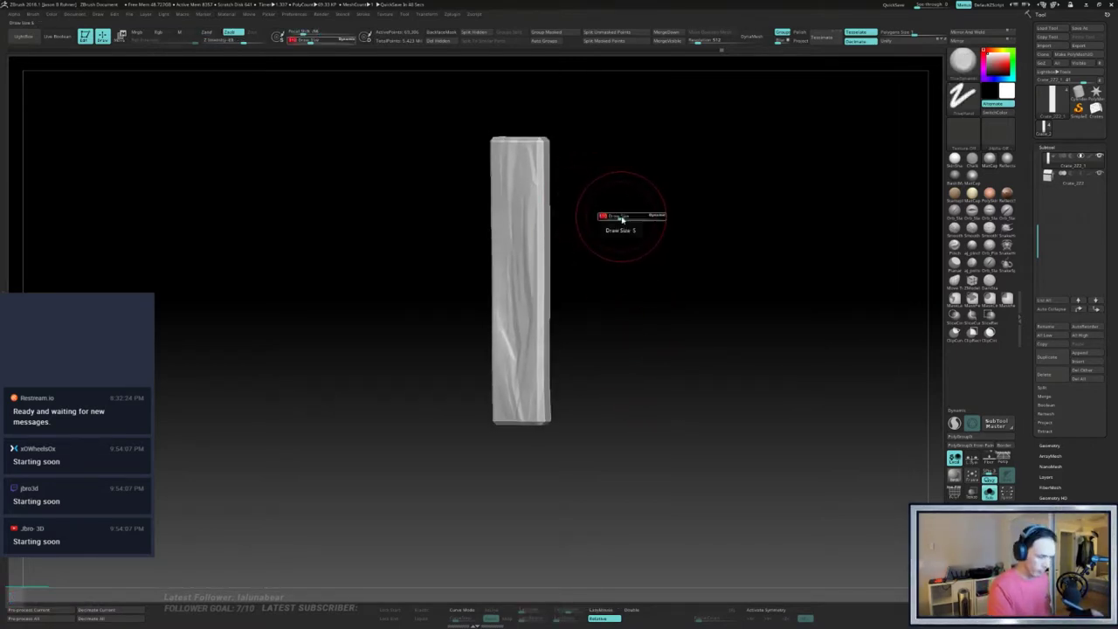
{"action": "left_click_drag", "start_coordinate": [621, 216], "coordinate": [610, 218]}
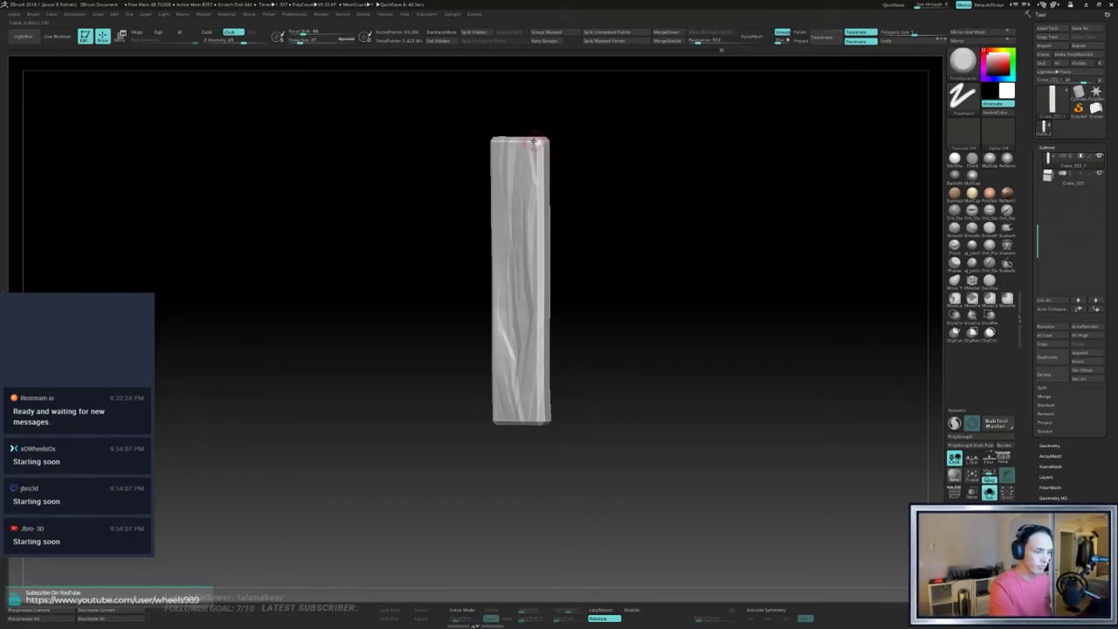
{"action": "left_click_drag", "start_coordinate": [536, 144], "coordinate": [544, 192]}
{"action": "left_click_drag", "start_coordinate": [593, 153], "coordinate": [579, 136]}
{"action": "left_click_drag", "start_coordinate": [539, 145], "coordinate": [542, 165]}
{"action": "key", "text": "s"}
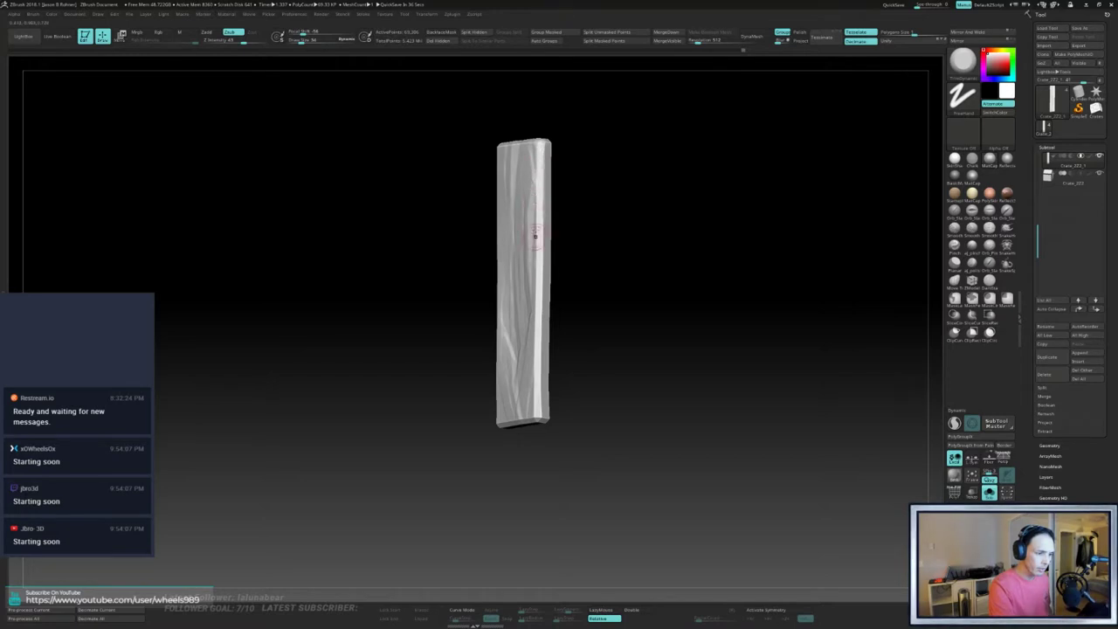
{"action": "left_click_drag", "start_coordinate": [599, 254], "coordinate": [607, 230]}
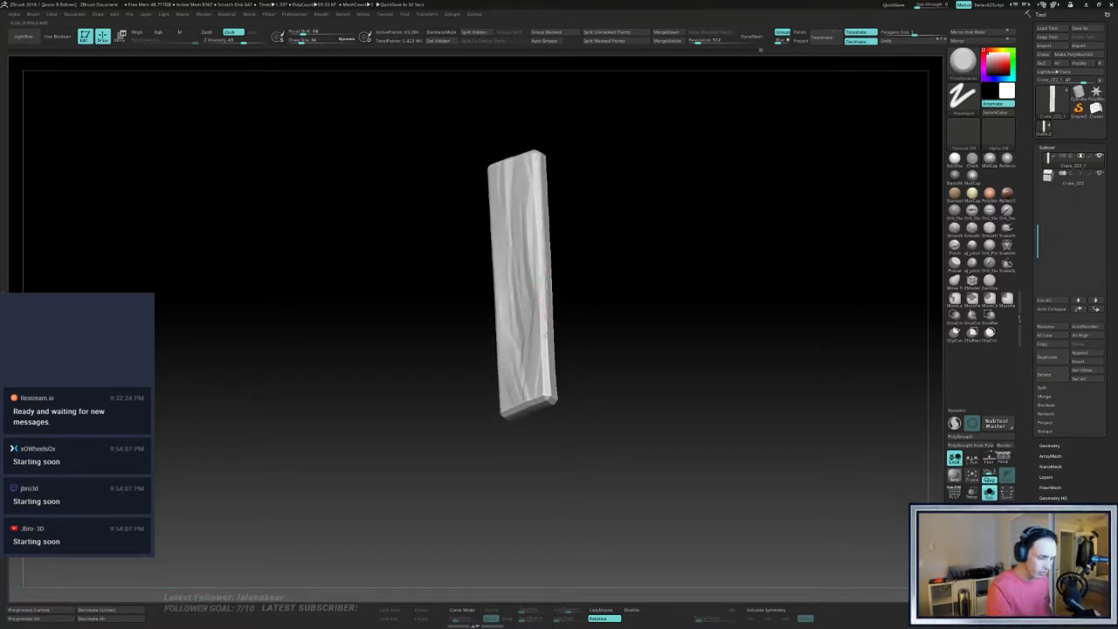
- Trim the left upright's bottom corner, outer long front edge and top end edges to a worn, rounded bevel
{"action": "mouse_move", "coordinate": [622, 349]}
{"action": "right_mouse_down"}
{"action": "mouse_move", "coordinate": [637, 356]}
{"action": "mouse_move", "coordinate": [659, 312]}
{"action": "right_mouse_up"}
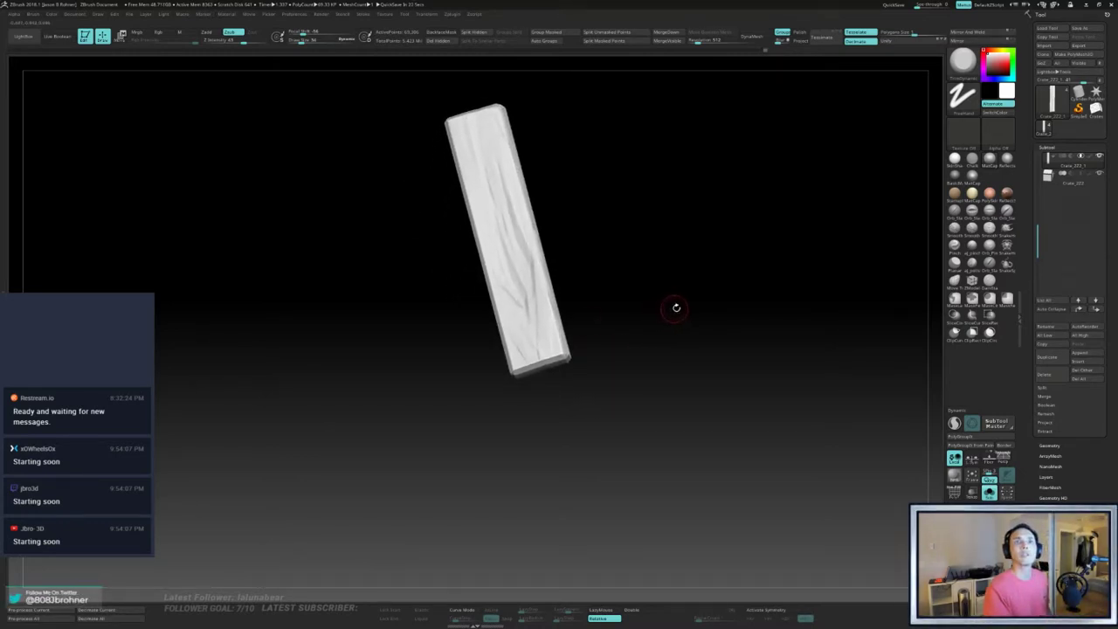
{"action": "right_click_drag", "start_coordinate": [676, 308], "coordinate": [654, 301]}
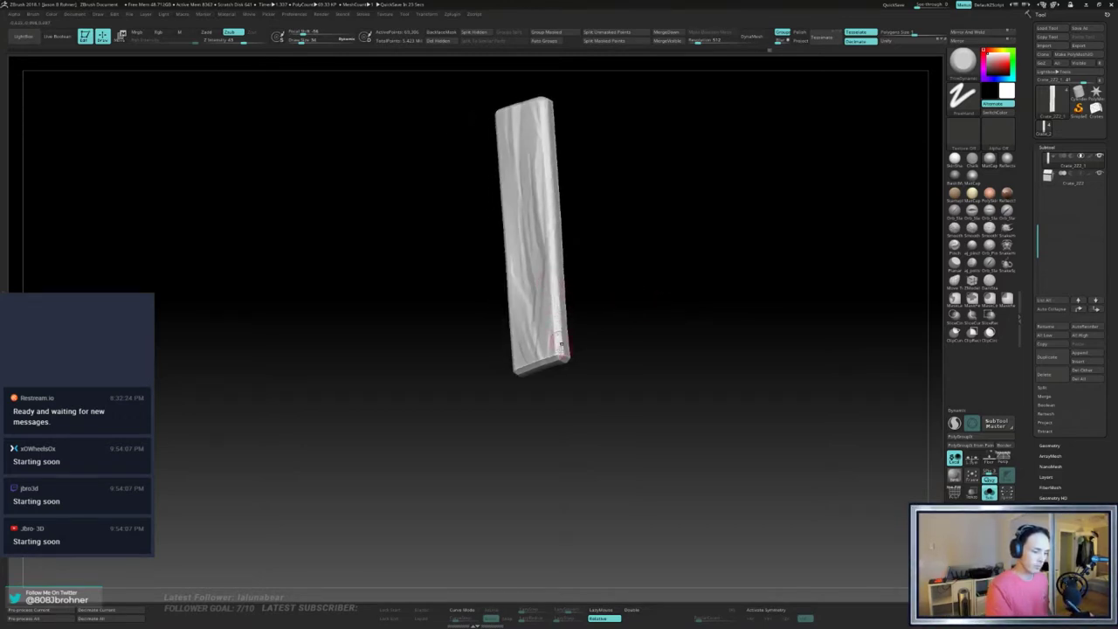
{"action": "mouse_move", "coordinate": [558, 349]}
{"action": "right_mouse_down"}
{"action": "mouse_move", "coordinate": [586, 329]}
{"action": "mouse_move", "coordinate": [557, 353]}
{"action": "mouse_move", "coordinate": [589, 340]}
{"action": "mouse_move", "coordinate": [533, 368]}
{"action": "right_mouse_up"}
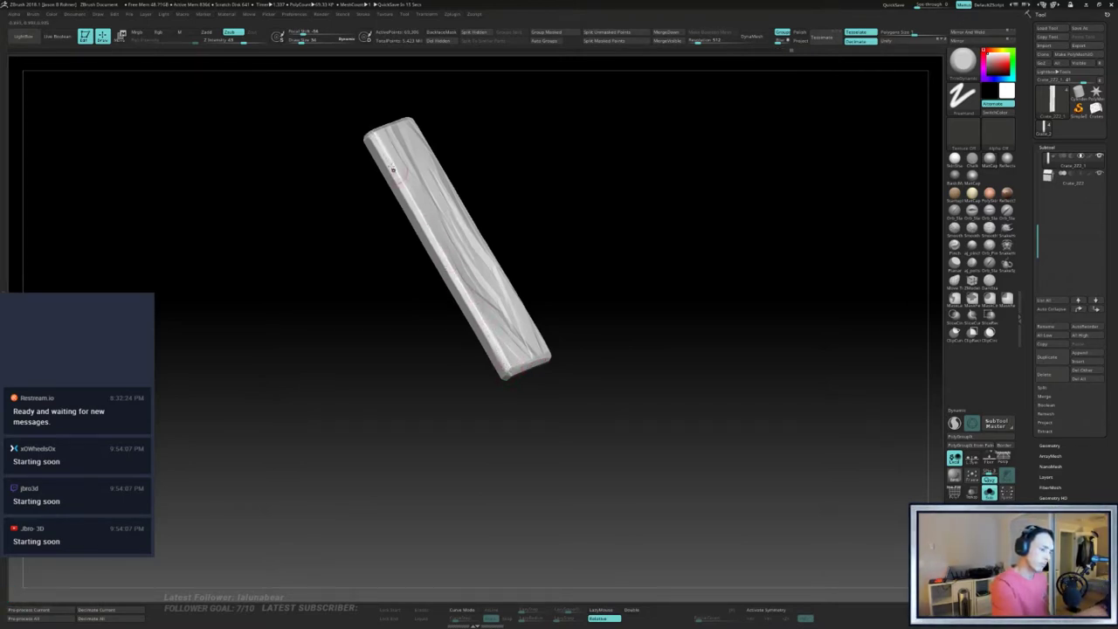
{"action": "right_click_drag", "start_coordinate": [419, 142], "coordinate": [480, 138]}
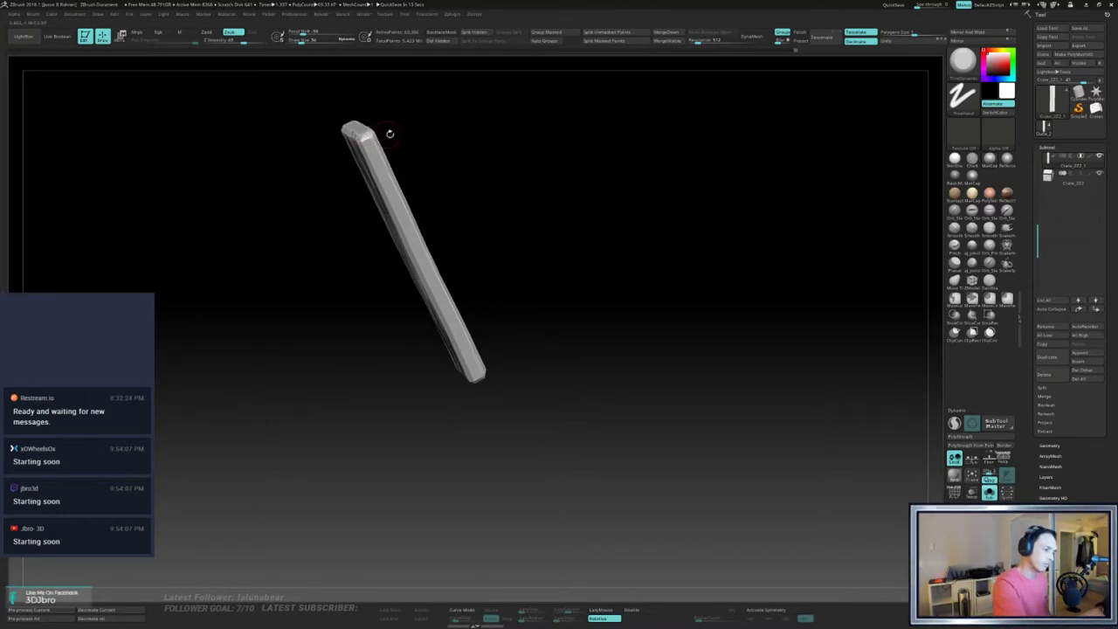
{"action": "mouse_move", "coordinate": [389, 134]}
{"action": "right_mouse_down"}
{"action": "mouse_move", "coordinate": [368, 140]}
{"action": "mouse_move", "coordinate": [379, 137]}
{"action": "right_mouse_up"}
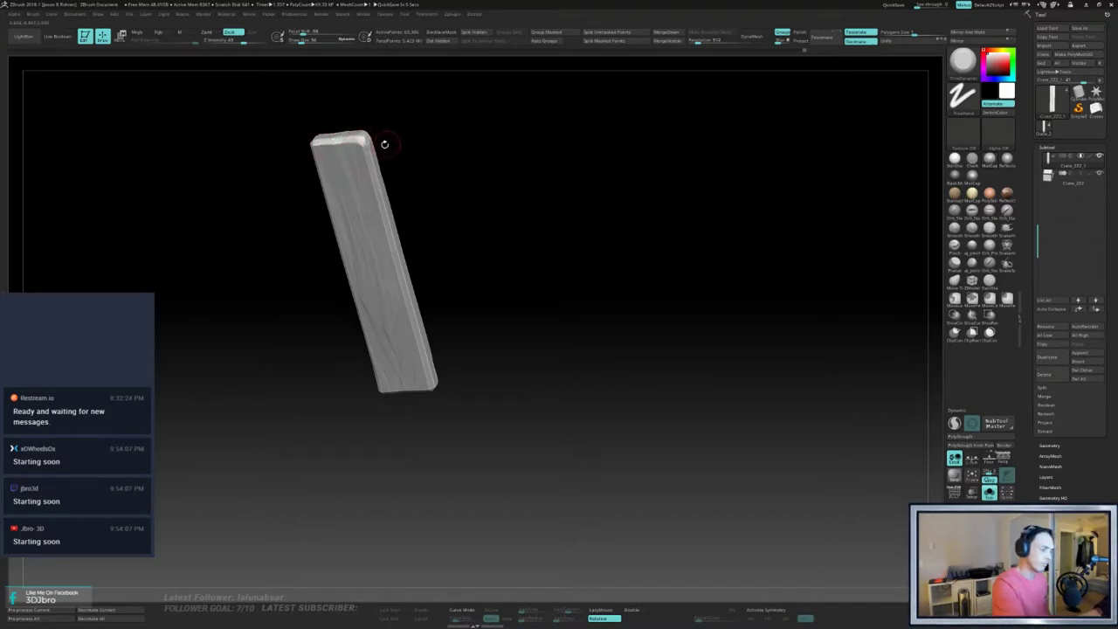
- Flatten and round the left upright's remaining long edges and end corners unevenly with TrimDynamic
{"action": "right_click_drag", "start_coordinate": [437, 152], "coordinate": [546, 208], "text": "alt"}
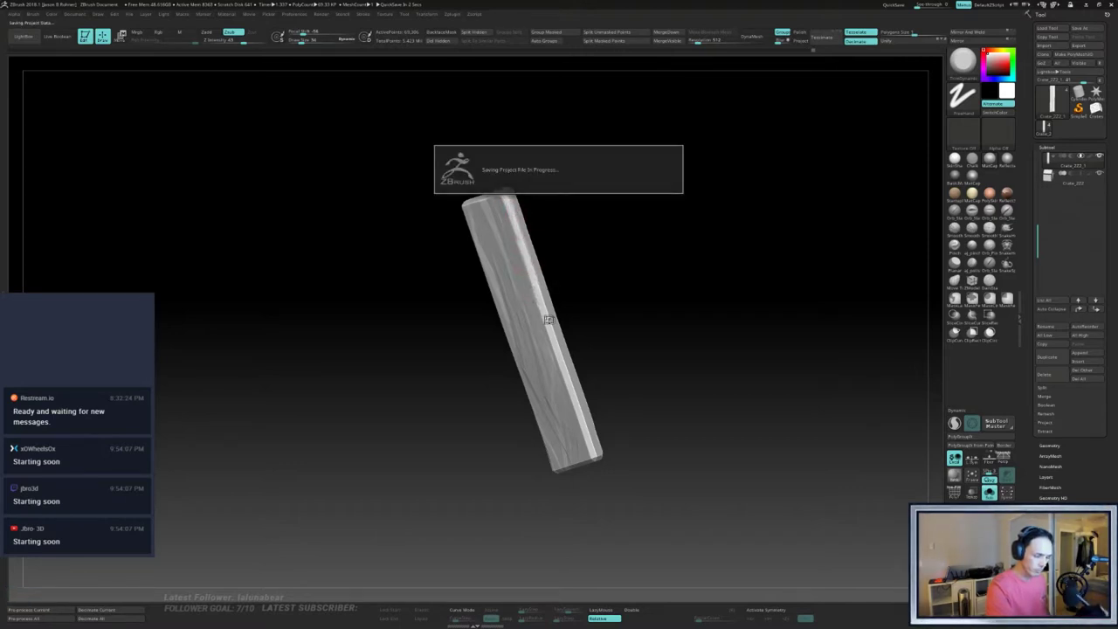
{"action": "left_click_drag", "start_coordinate": [635, 324], "coordinate": [652, 309]}
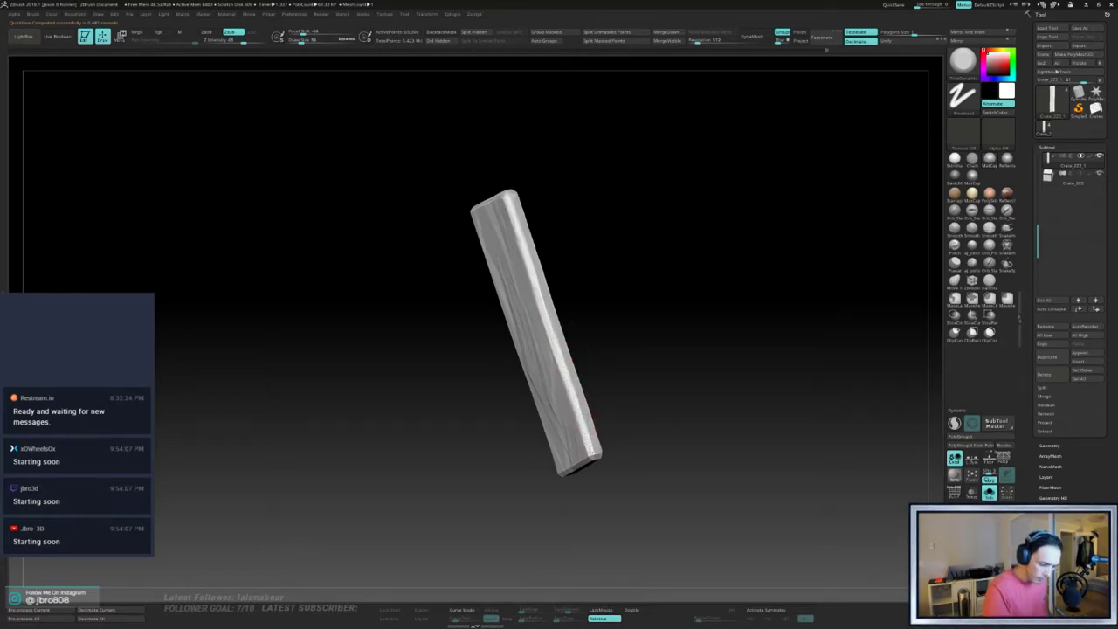
{"action": "left_click_drag", "start_coordinate": [622, 442], "coordinate": [639, 350]}
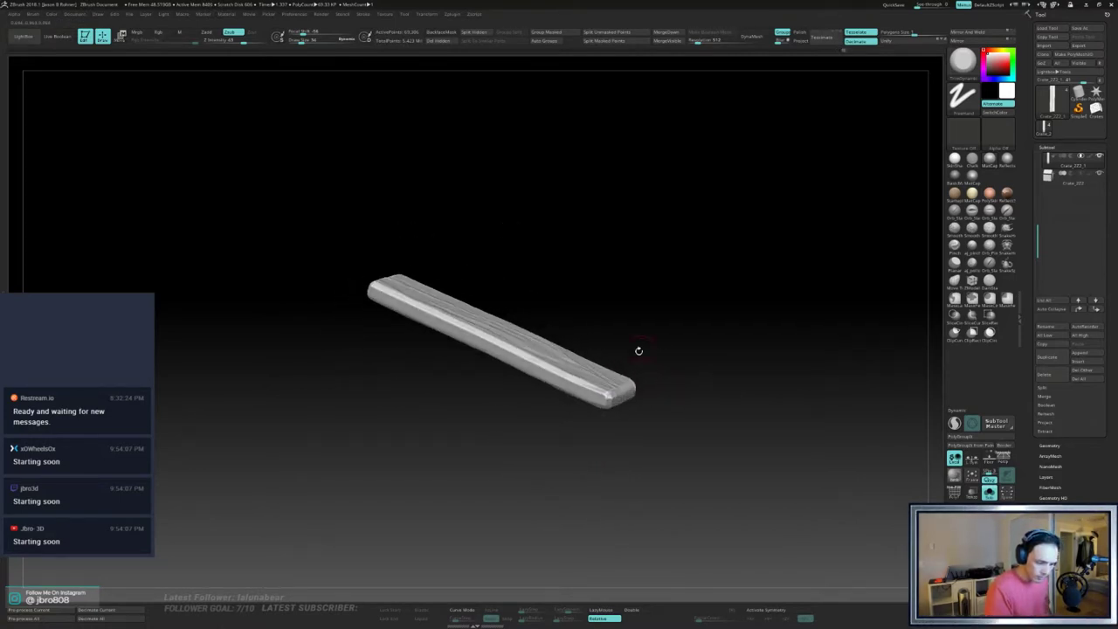
{"action": "mouse_move", "coordinate": [609, 397]}
{"action": "left_mouse_down"}
{"action": "mouse_move", "coordinate": [667, 369]}
{"action": "mouse_move", "coordinate": [610, 400]}
{"action": "left_mouse_up"}
{"action": "mouse_move", "coordinate": [690, 370]}
{"action": "left_mouse_down"}
{"action": "mouse_move", "coordinate": [660, 363]}
{"action": "mouse_move", "coordinate": [688, 270]}
{"action": "mouse_move", "coordinate": [637, 265]}
{"action": "left_mouse_up"}
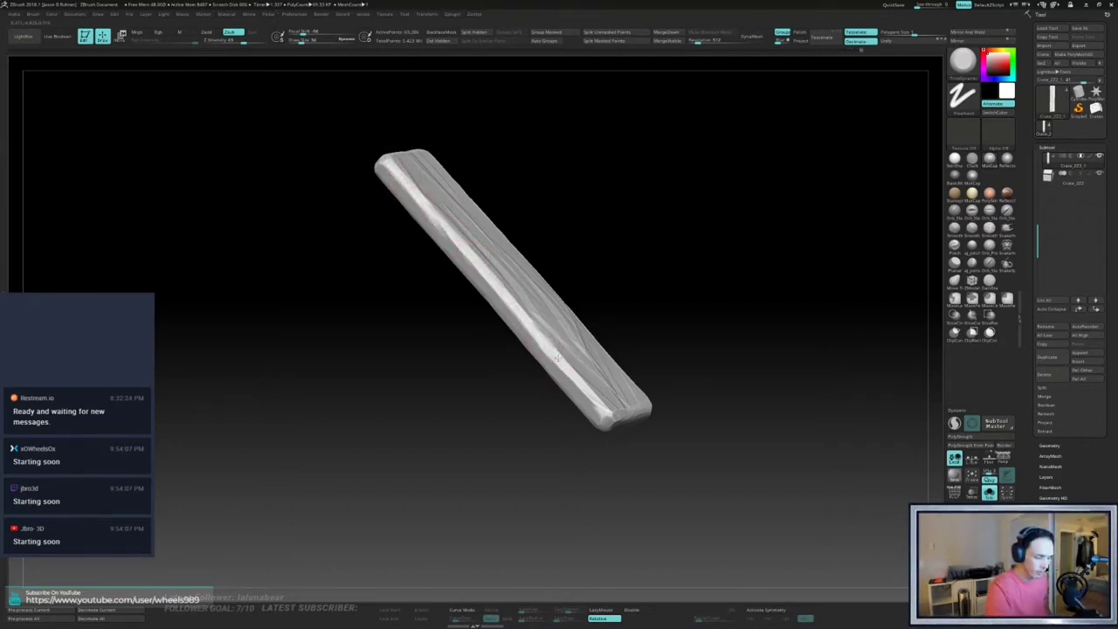
{"action": "left_click_drag", "start_coordinate": [664, 389], "coordinate": [644, 341]}
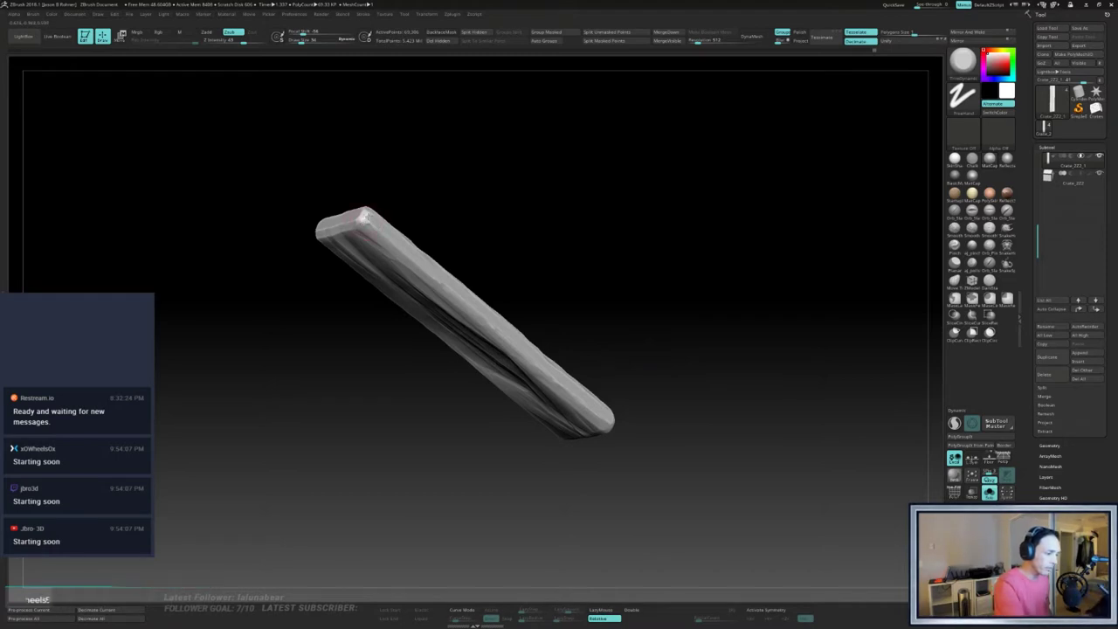
- Mask every frame board except the left upright, with the whole frame shown from the front
{"action": "left_click_drag", "start_coordinate": [420, 182], "coordinate": [642, 334]}
{"action": "left_click", "coordinate": [731, 328], "text": "ctrl+shift"}
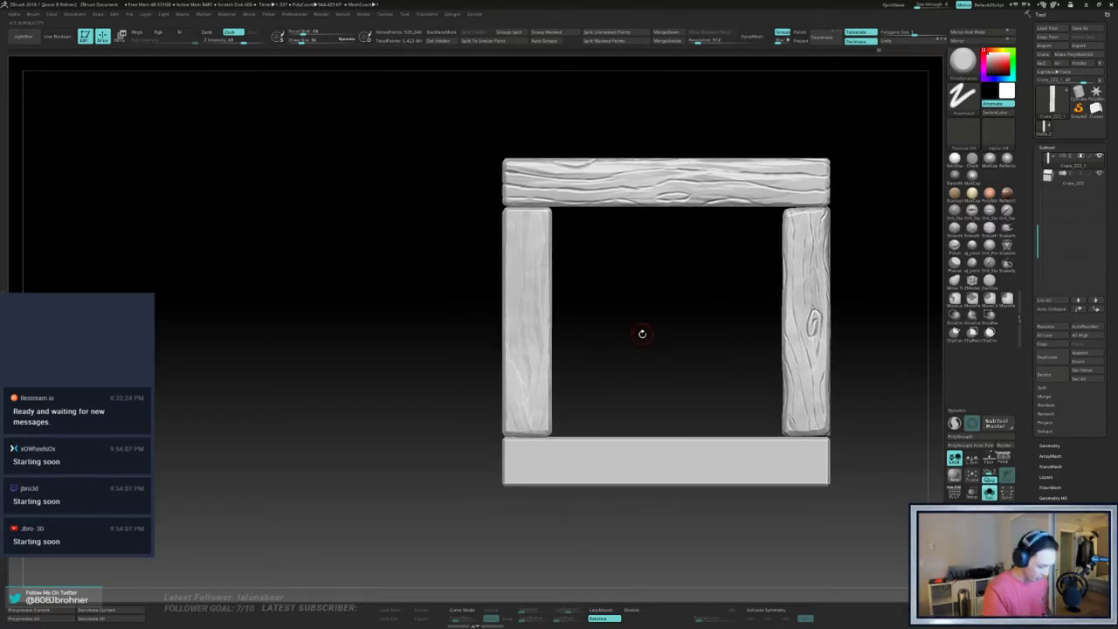
{"action": "left_click", "coordinate": [540, 324], "text": "ctrl+shift"}
{"action": "left_click_drag", "start_coordinate": [487, 196], "coordinate": [525, 350], "text": "ctrl+shift"}
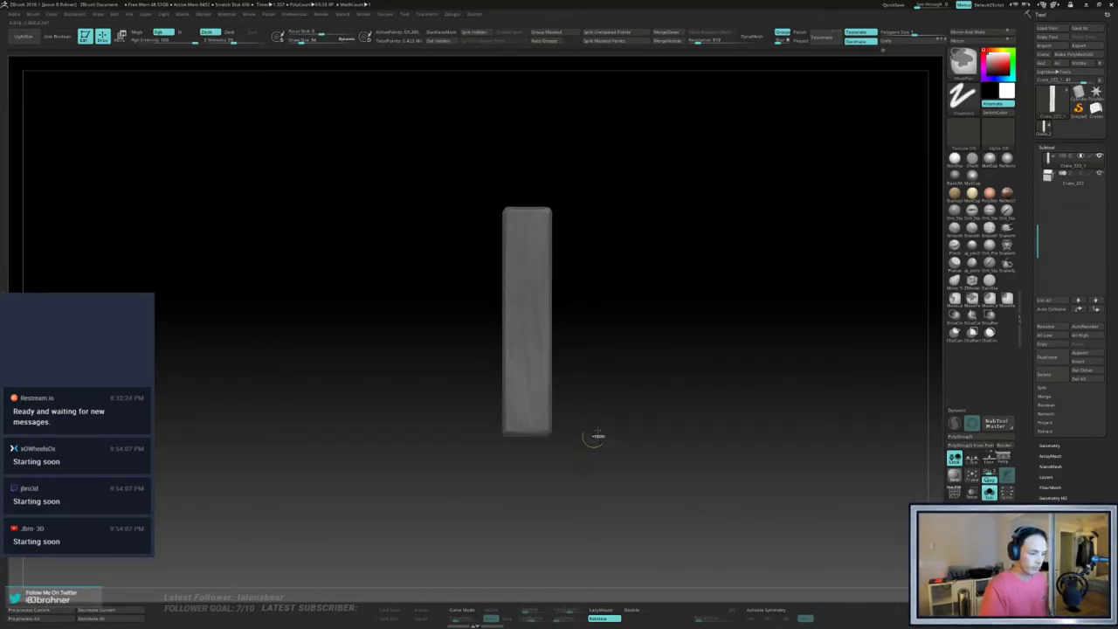
{"action": "left_click", "coordinate": [668, 366], "text": "ctrl+shift"}
{"action": "left_click", "coordinate": [671, 366], "text": "ctrl"}
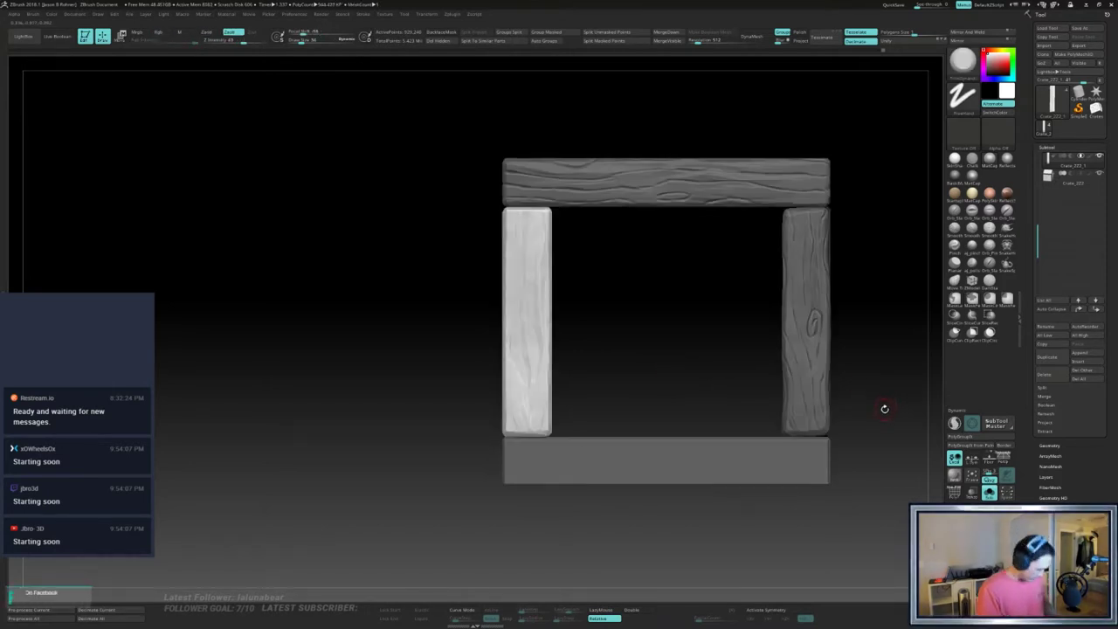
- Turn on Sculptris Pro and carve long wavy cracks and slanted grain lines down the left upright's front face with the cracks brush
{"action": "key", "text": "2"}
{"action": "left_click", "coordinate": [954, 423]}
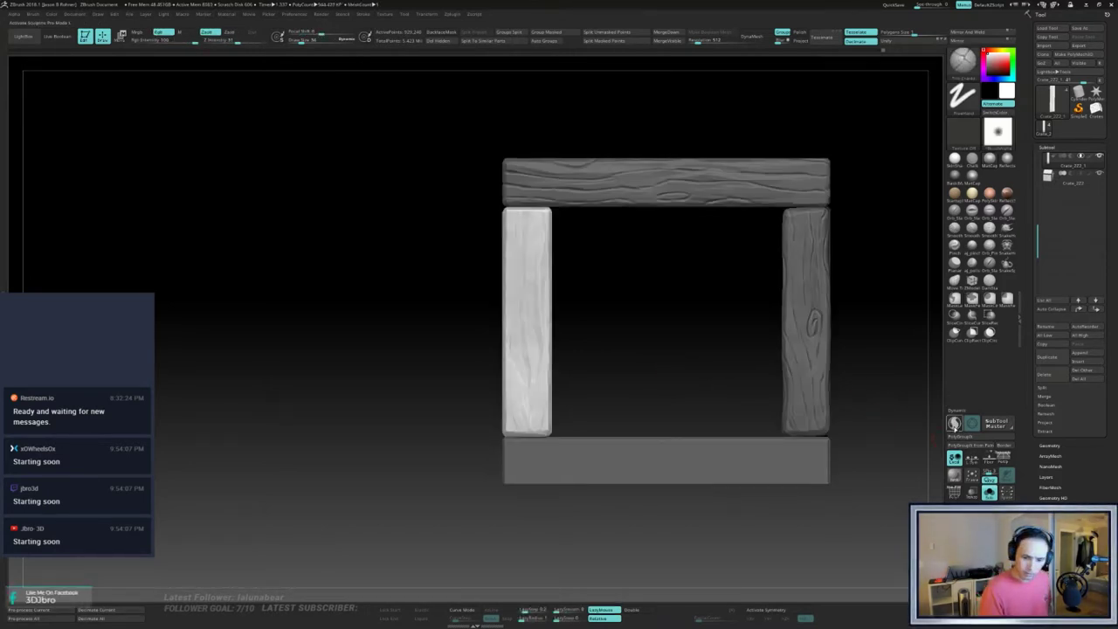
{"action": "left_click_drag", "start_coordinate": [662, 318], "coordinate": [605, 349], "text": "alt"}
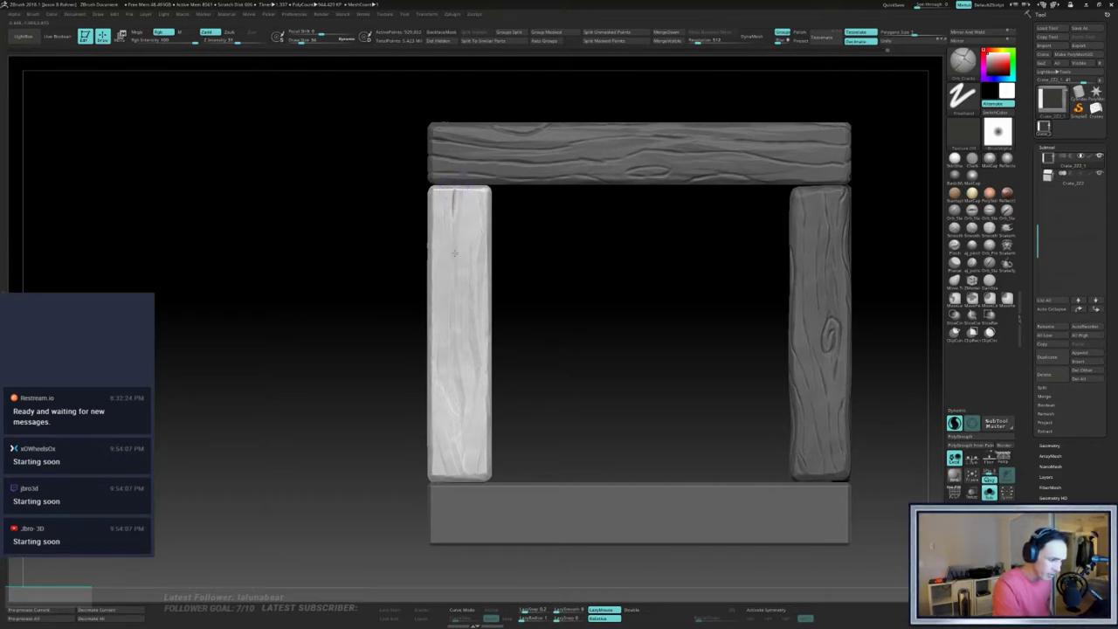
{"action": "left_click_drag", "start_coordinate": [454, 263], "coordinate": [454, 285]}
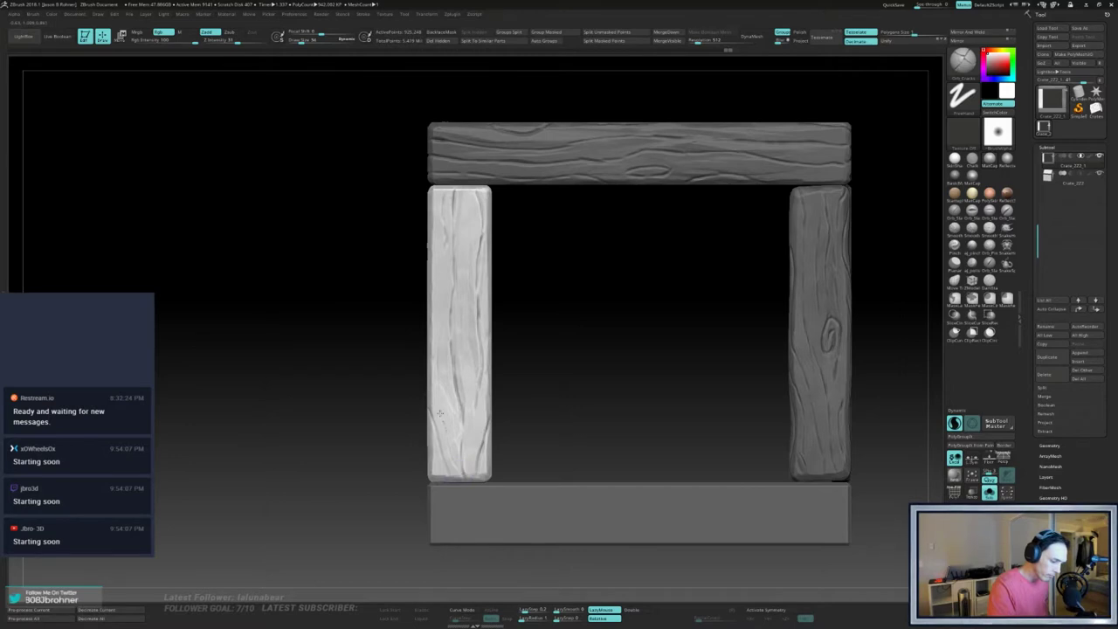
{"action": "left_click_drag", "start_coordinate": [539, 344], "coordinate": [501, 361]}
{"action": "key", "text": "b"}
{"action": "key", "text": "o"}
{"action": "key", "text": "c"}
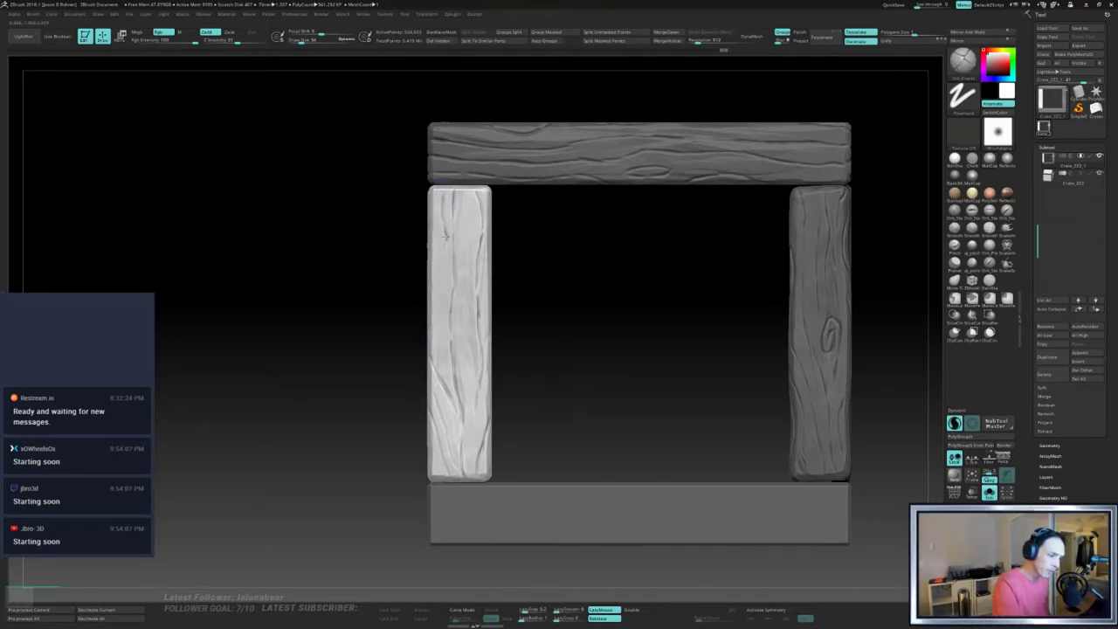
- Carve an oval knot with grain curving around it near the top of the left upright's outer front edge
{"action": "right_click_drag", "start_coordinate": [446, 235], "coordinate": [521, 288]}
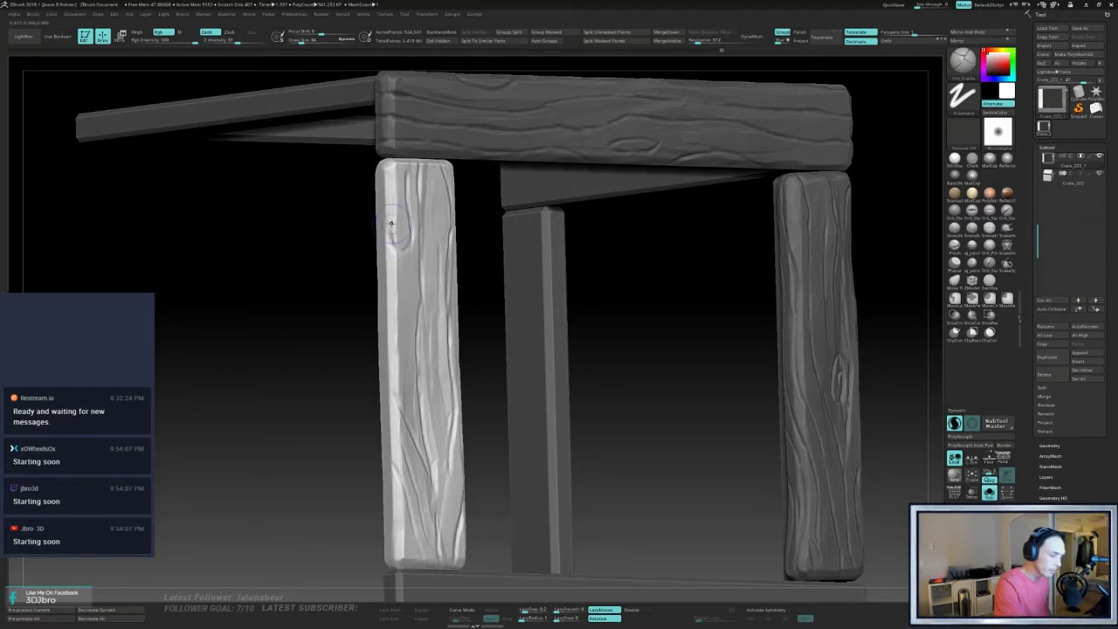
{"action": "key", "text": "shift"}
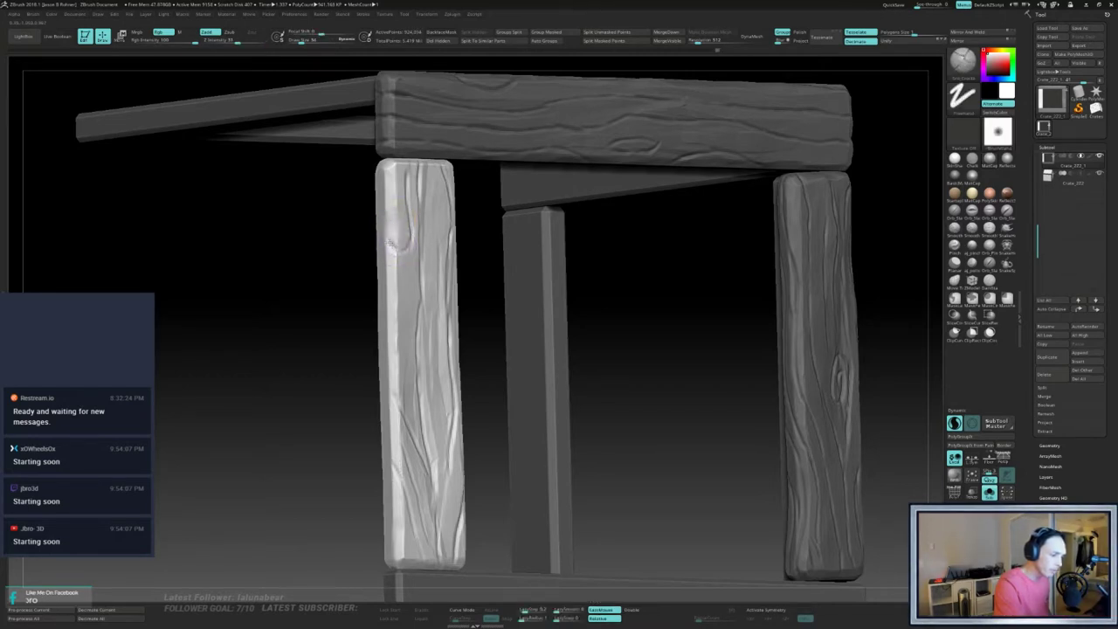
{"action": "left_click_drag", "start_coordinate": [643, 282], "coordinate": [622, 284]}
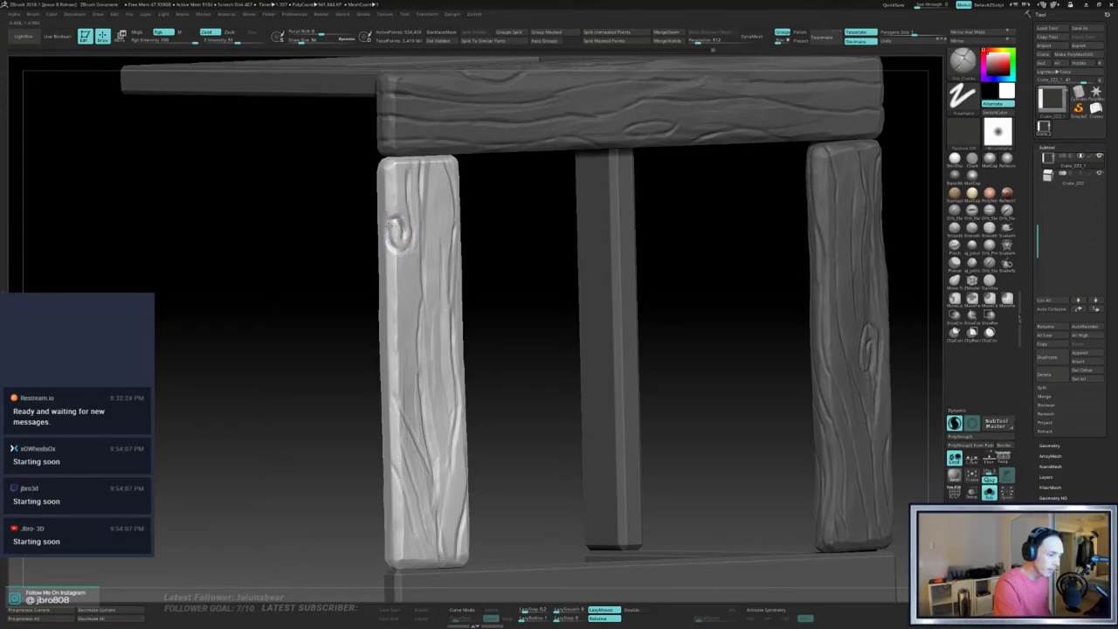
{"action": "left_click_drag", "start_coordinate": [484, 254], "coordinate": [525, 244]}
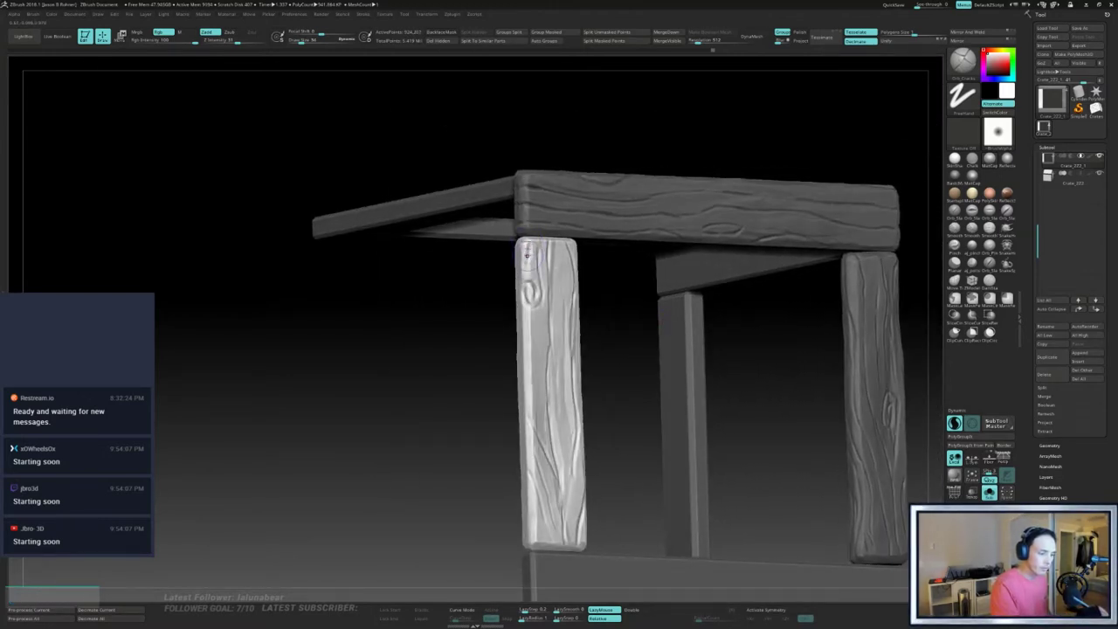
{"action": "left_click_drag", "start_coordinate": [589, 315], "coordinate": [547, 287]}
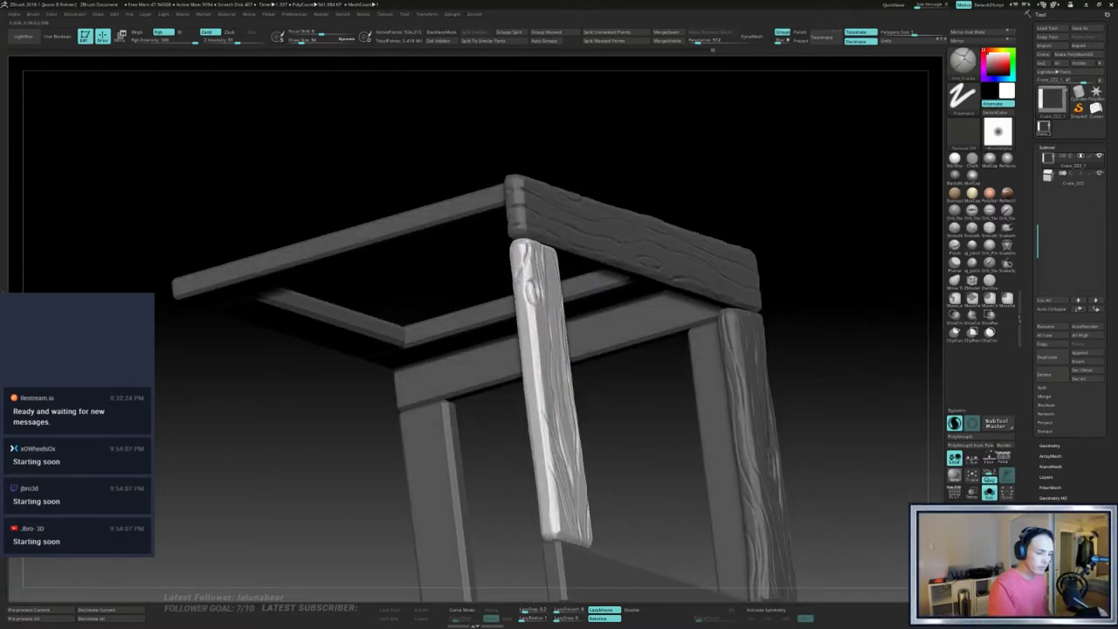
{"action": "left_click_drag", "start_coordinate": [624, 392], "coordinate": [574, 374], "text": "shift"}
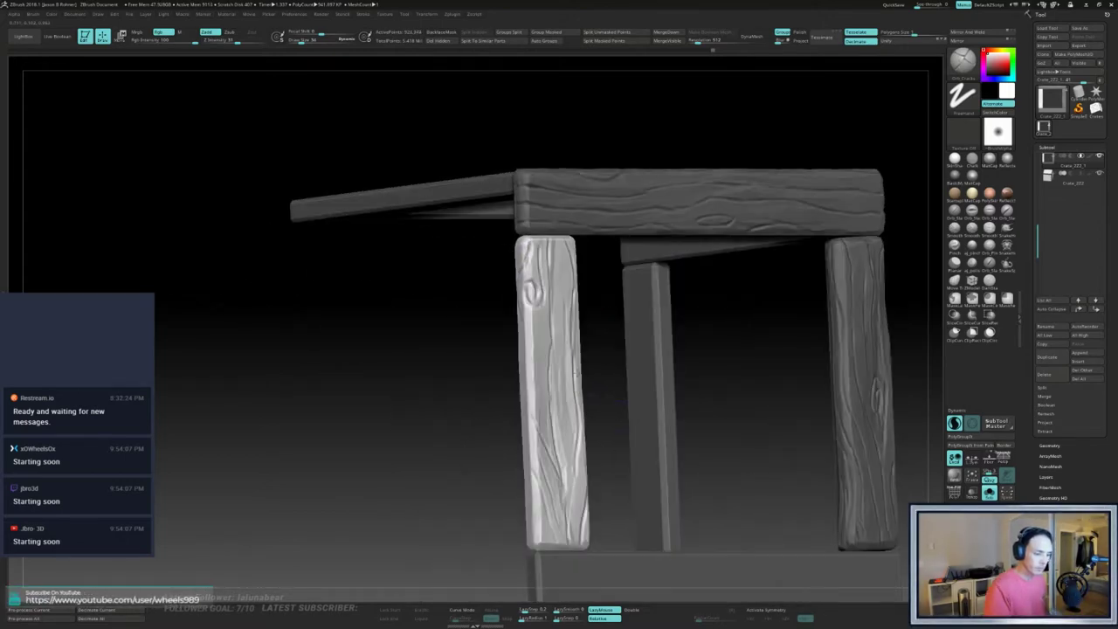
- Carve wavy cracks below the knot along the left upright's outer side, continuing down to its bottom end
{"action": "mouse_move", "coordinate": [521, 313]}
{"action": "left_mouse_down"}
{"action": "mouse_move", "coordinate": [536, 369]}
{"action": "mouse_move", "coordinate": [534, 318]}
{"action": "left_mouse_up"}
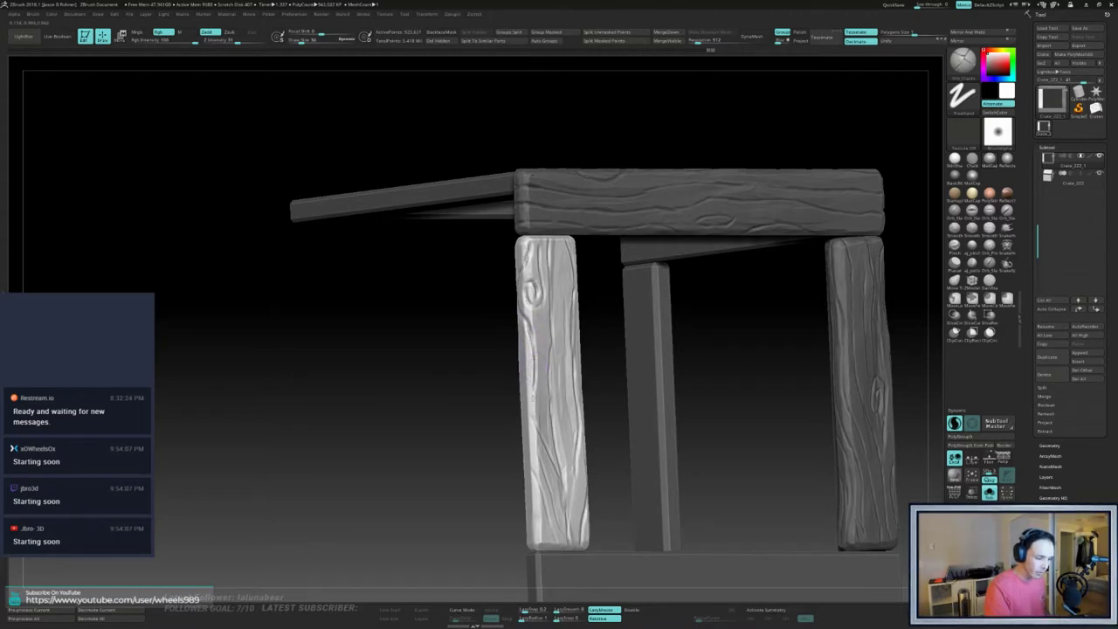
{"action": "left_click_drag", "start_coordinate": [581, 411], "coordinate": [517, 327]}
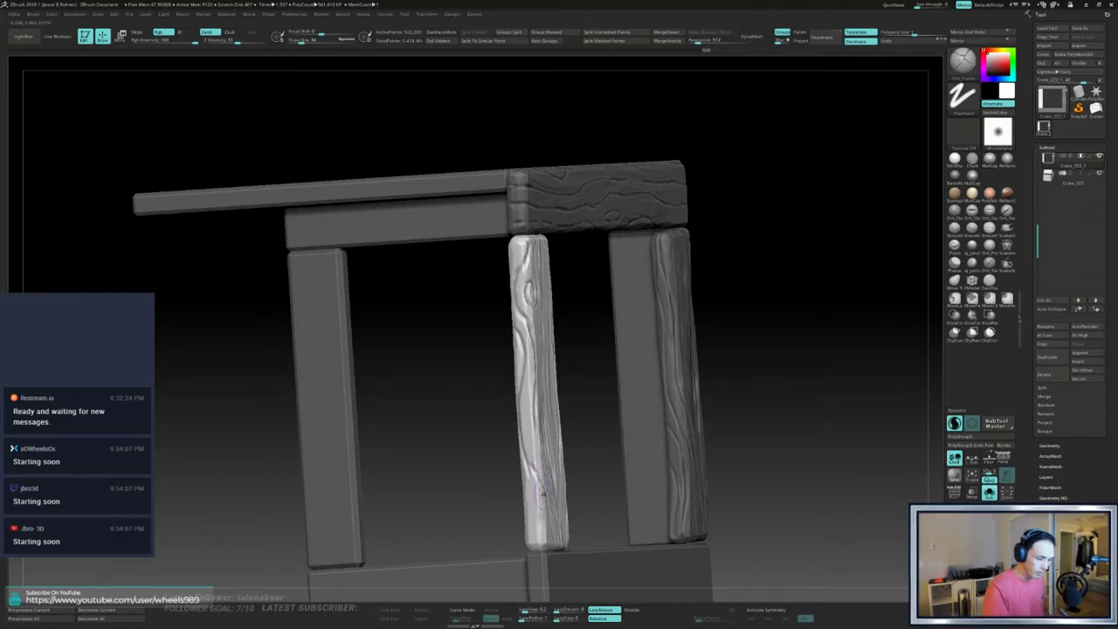
{"action": "left_click_drag", "start_coordinate": [532, 497], "coordinate": [535, 544]}
{"action": "left_click_drag", "start_coordinate": [622, 455], "coordinate": [577, 464]}
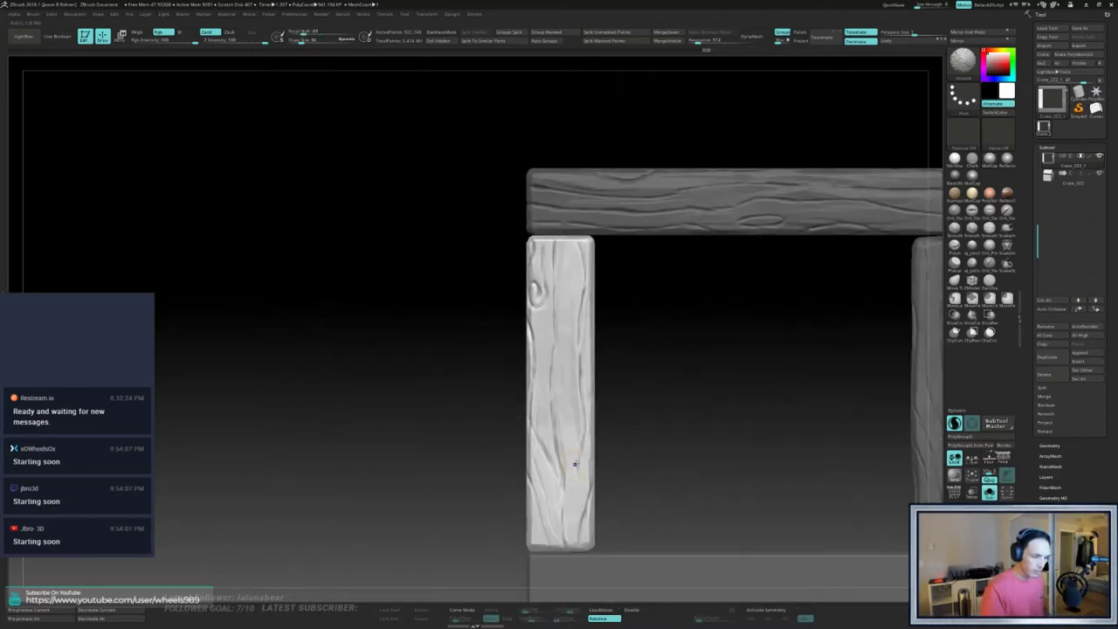
{"action": "mouse_move", "coordinate": [660, 417]}
{"action": "left_mouse_down", "text": "alt"}
{"action": "mouse_move", "coordinate": [662, 394]}
{"action": "mouse_move", "coordinate": [690, 377]}
{"action": "mouse_move", "coordinate": [670, 451]}
{"action": "mouse_move", "coordinate": [644, 403]}
{"action": "mouse_move", "coordinate": [655, 371]}
{"action": "left_mouse_up", "text": "alt"}
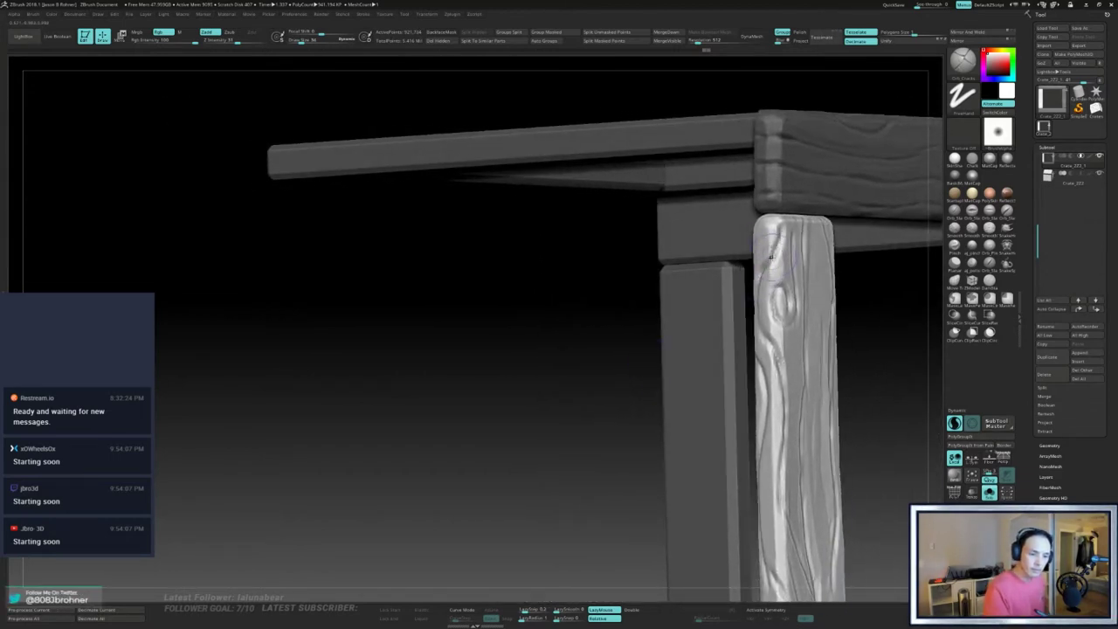
- Carve cracks along the left upright's inner long edge and inner side, from the top corner down to the bottom
{"action": "left_click_drag", "start_coordinate": [886, 287], "coordinate": [660, 219]}
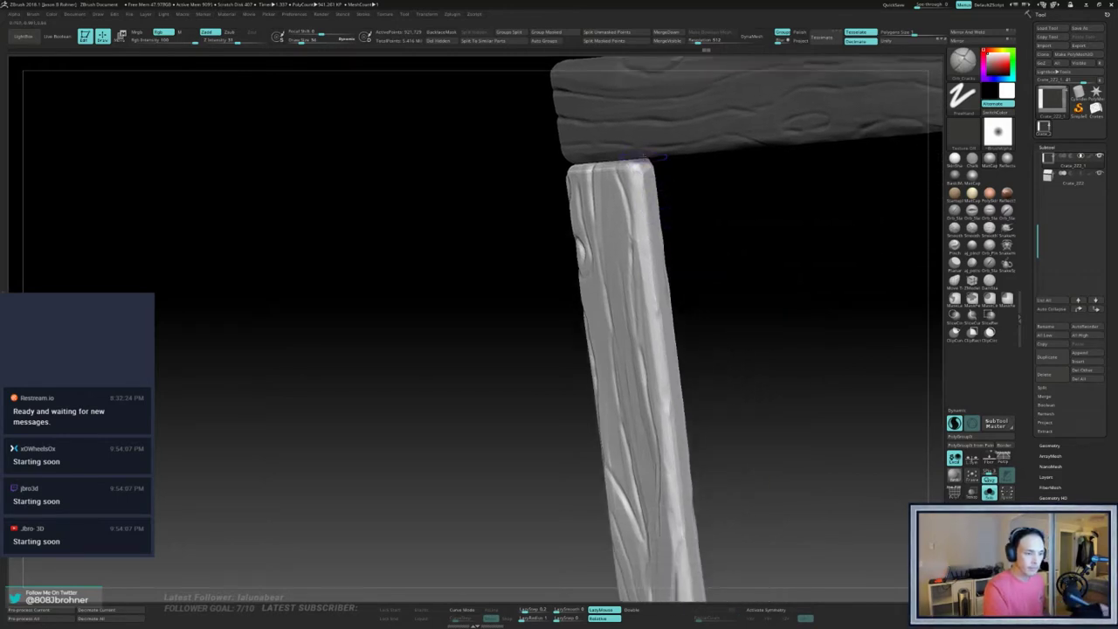
{"action": "left_click_drag", "start_coordinate": [643, 158], "coordinate": [650, 213]}
{"action": "left_click_drag", "start_coordinate": [724, 356], "coordinate": [703, 217]}
{"action": "right_click_drag", "start_coordinate": [697, 245], "coordinate": [650, 248]}
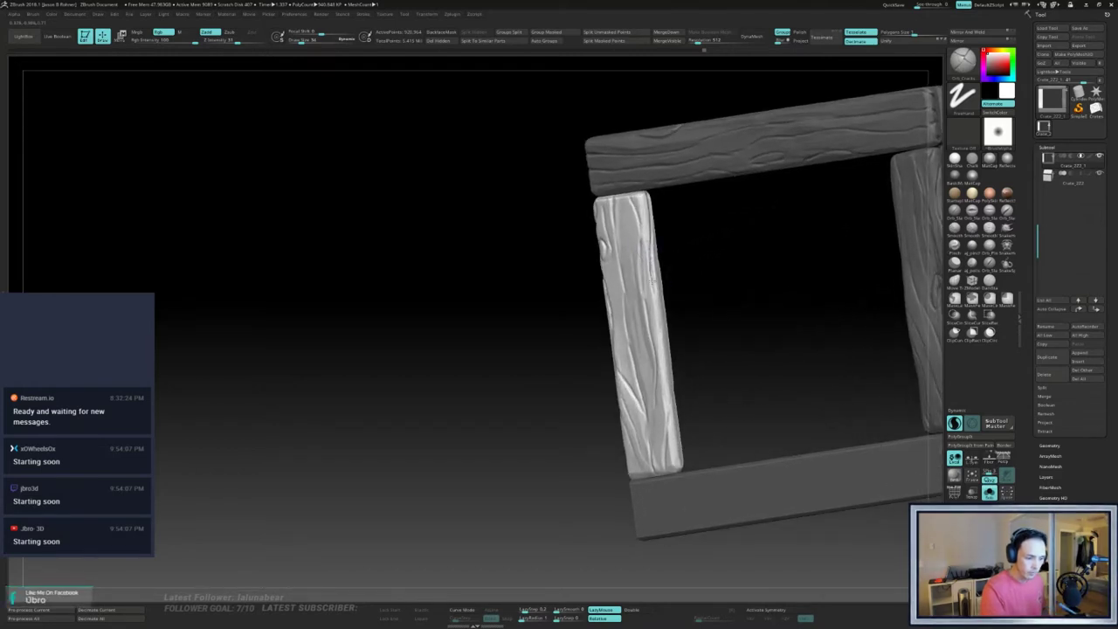
{"action": "mouse_move", "coordinate": [672, 357]}
{"action": "right_mouse_down"}
{"action": "mouse_move", "coordinate": [699, 336]}
{"action": "mouse_move", "coordinate": [666, 348]}
{"action": "right_mouse_up"}
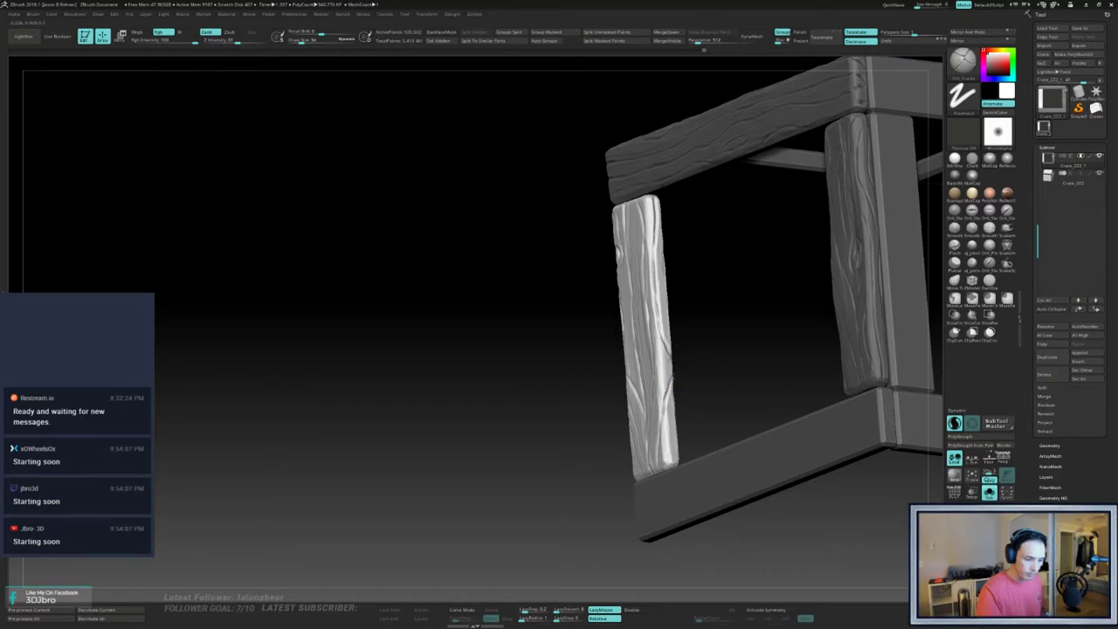
{"action": "mouse_move", "coordinate": [718, 365]}
{"action": "right_mouse_down", "text": "shift"}
{"action": "mouse_move", "coordinate": [781, 354]}
{"action": "mouse_move", "coordinate": [781, 338]}
{"action": "mouse_move", "coordinate": [777, 411]}
{"action": "right_mouse_up", "text": "shift"}
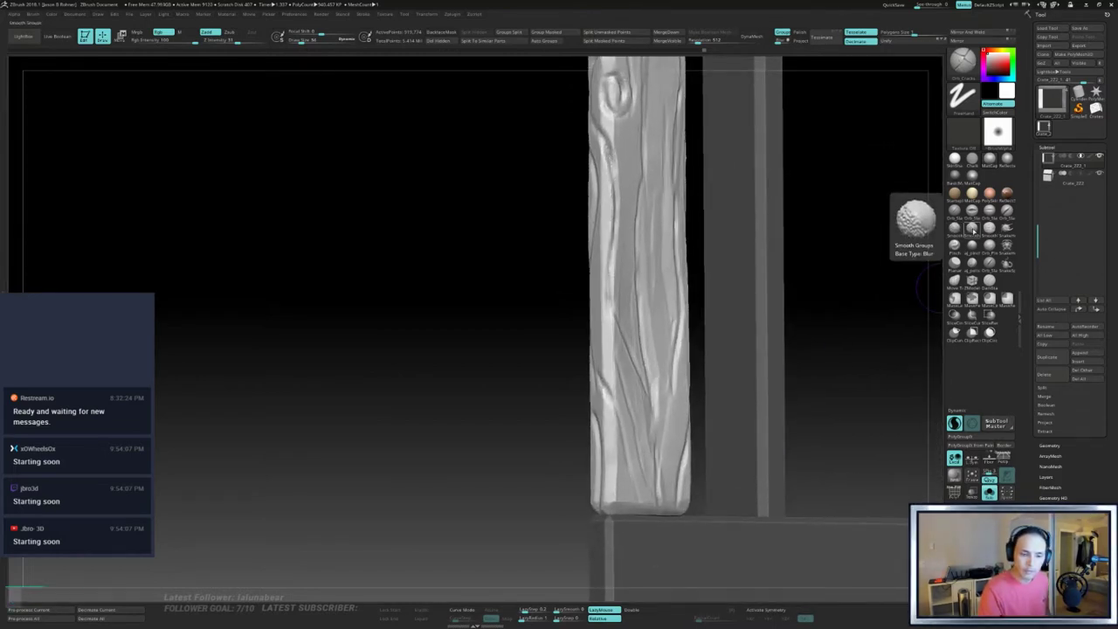
- Choose Smooth Groups as the smoothing brush and soften the knot and nearby cracks on the left upright's outer edge
{"action": "left_click", "coordinate": [972, 228]}
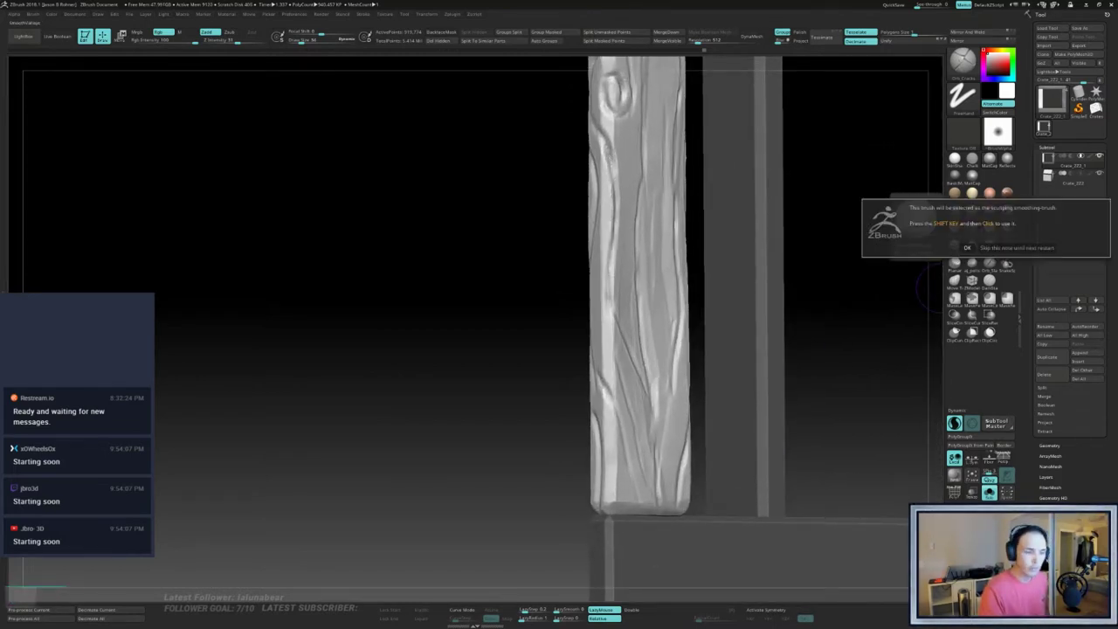
{"action": "left_click", "coordinate": [1016, 247]}
{"action": "mouse_move", "coordinate": [843, 222]}
{"action": "right_mouse_down", "text": "alt"}
{"action": "mouse_move", "coordinate": [804, 340]}
{"action": "mouse_move", "coordinate": [804, 328]}
{"action": "right_mouse_up", "text": "alt"}
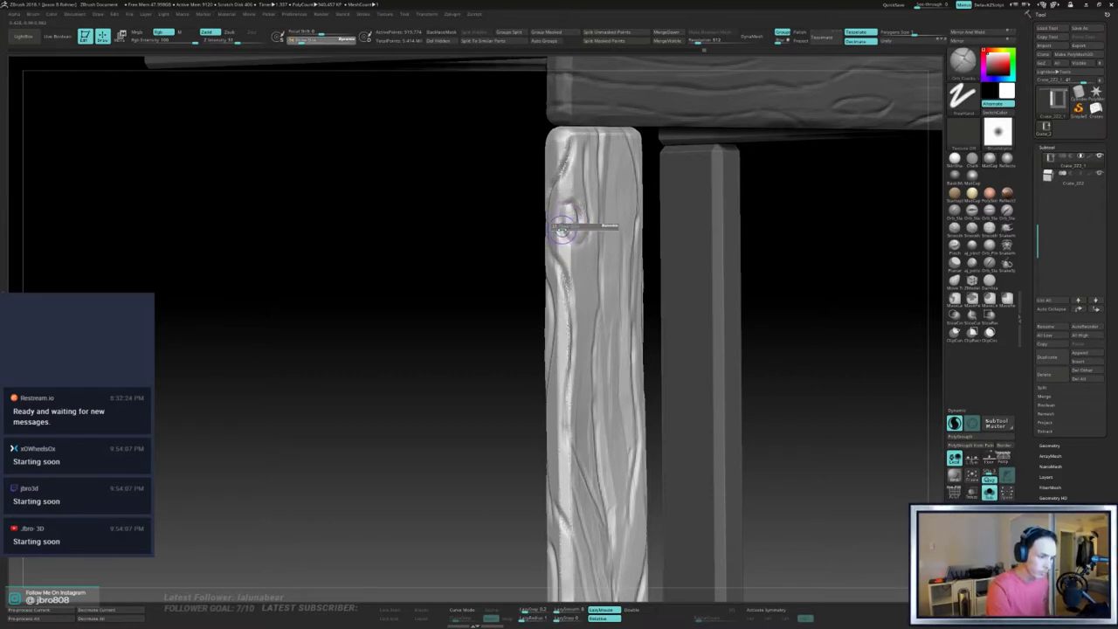
{"action": "key", "text": "shift"}
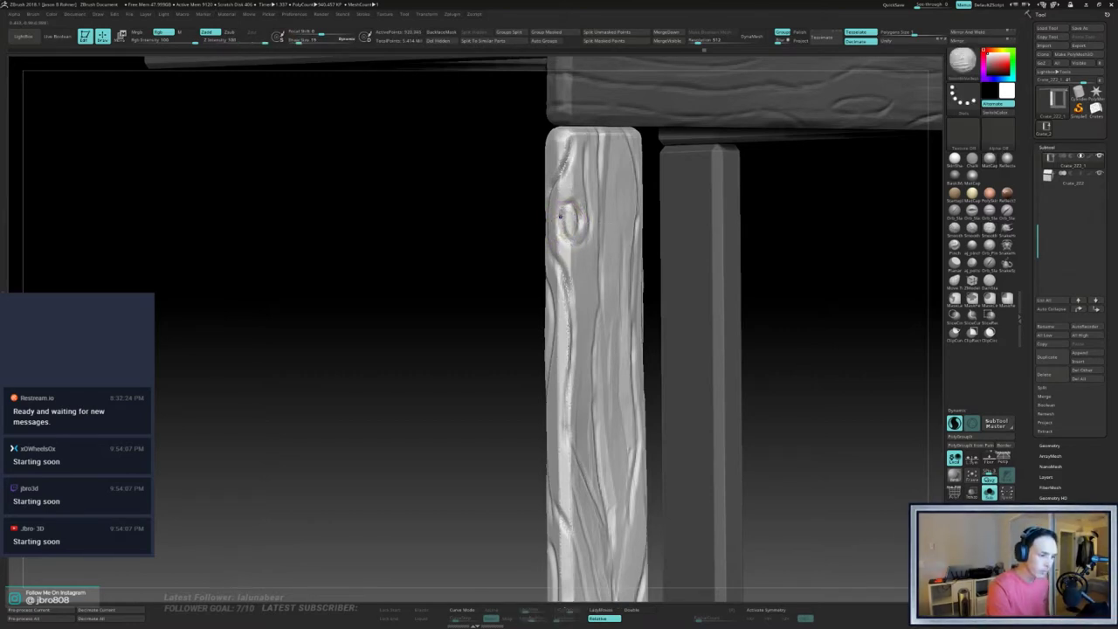
{"action": "right_click_drag", "start_coordinate": [788, 234], "coordinate": [559, 175]}
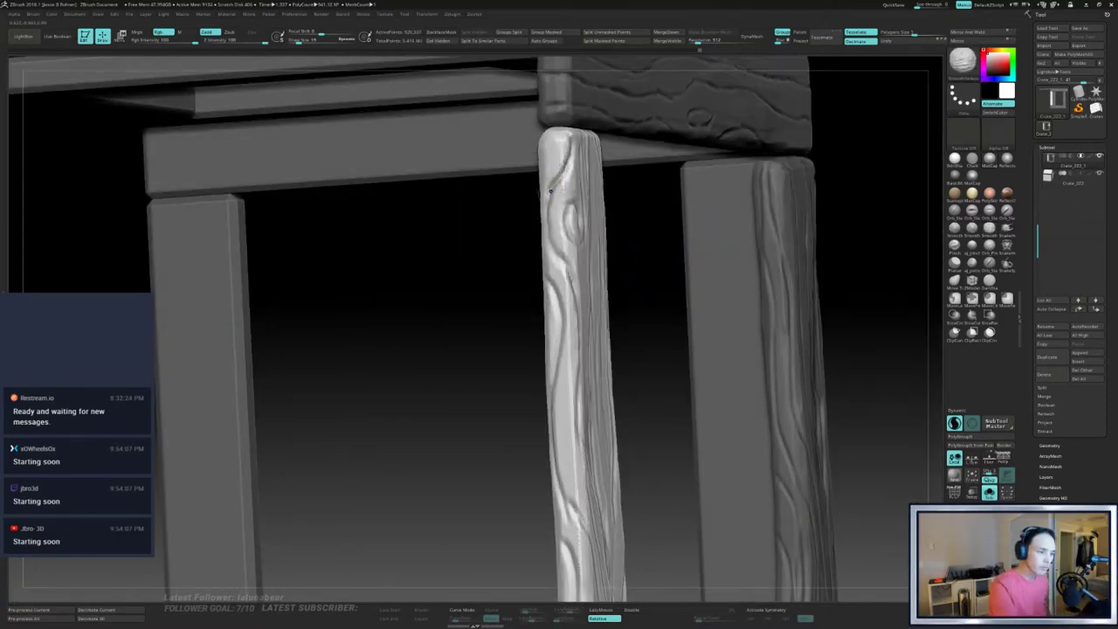
{"action": "right_click_drag", "start_coordinate": [646, 242], "coordinate": [570, 296]}
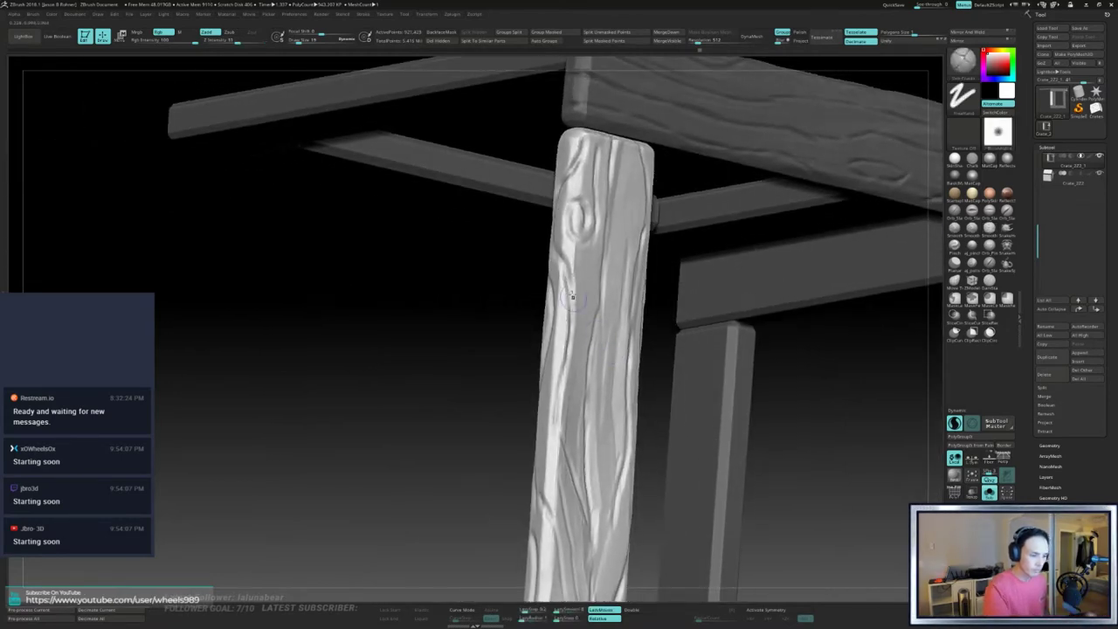
{"action": "key", "text": "b"}
{"action": "key", "text": "d"}
{"action": "key", "text": "s"}
- Isolate the frame's plain bottom board and center it in a front view
{"action": "right_click_drag", "start_coordinate": [678, 409], "coordinate": [637, 327]}
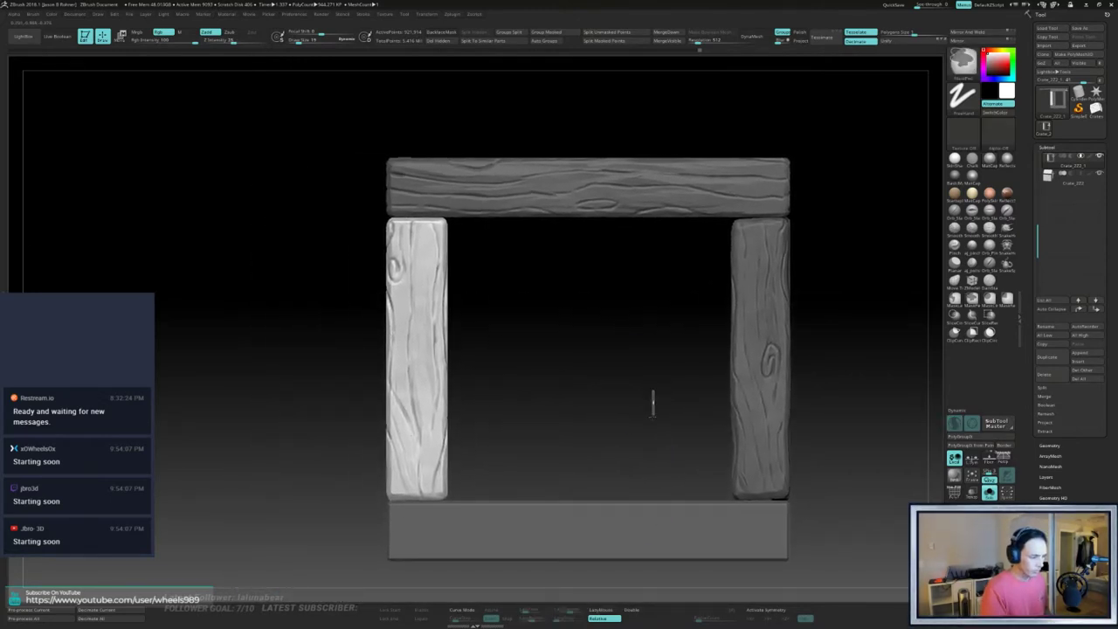
{"action": "left_click", "coordinate": [660, 517], "text": "ctrl+shift"}
{"action": "right_click_drag", "start_coordinate": [672, 470], "coordinate": [643, 285], "text": "alt"}
{"action": "mouse_move", "coordinate": [642, 439]}
{"action": "right_mouse_down"}
{"action": "mouse_move", "coordinate": [666, 443]}
{"action": "mouse_move", "coordinate": [647, 440]}
{"action": "right_mouse_up"}
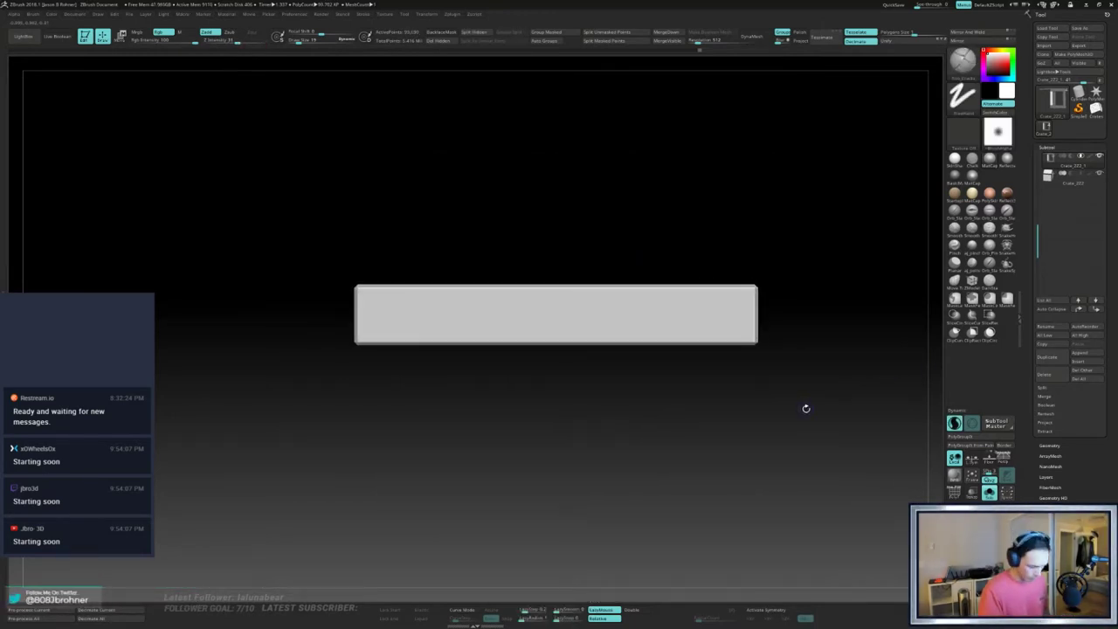
- Stamp broad horizontal wood grain over the middle of the bottom board with the aj_wood_01 brush, undoing the last unwanted stamp
{"action": "key", "text": "b"}
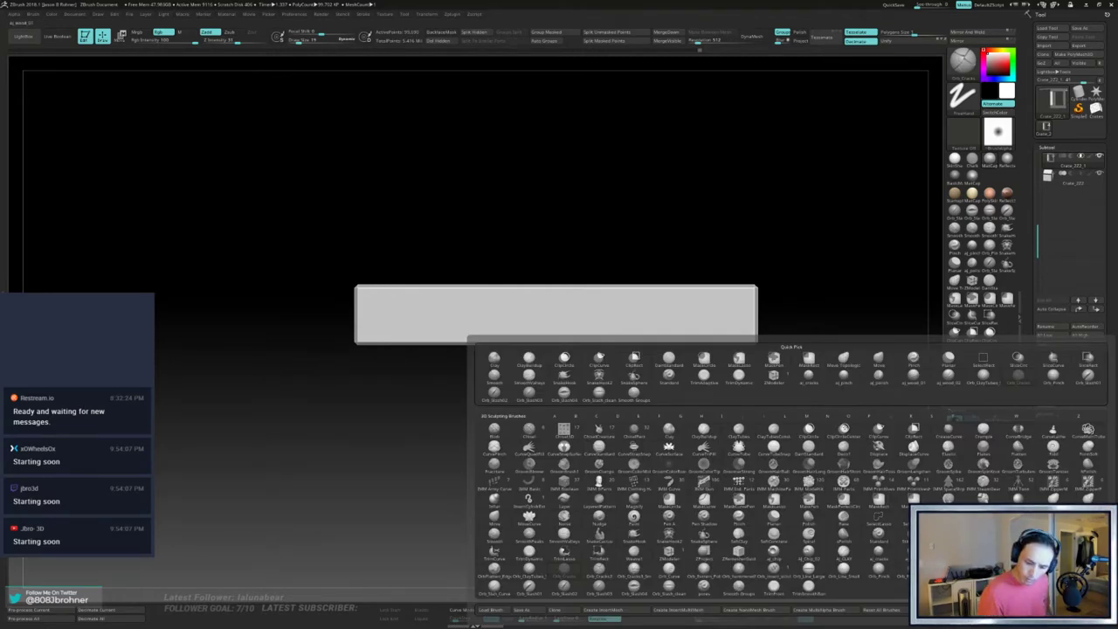
{"action": "left_click", "coordinate": [914, 377]}
{"action": "mouse_move", "coordinate": [713, 435]}
{"action": "right_mouse_down", "text": "ctrl"}
{"action": "mouse_move", "coordinate": [714, 460]}
{"action": "mouse_move", "coordinate": [713, 438]}
{"action": "right_mouse_up", "text": "ctrl"}
{"action": "mouse_move", "coordinate": [667, 338]}
{"action": "left_mouse_down"}
{"action": "mouse_move", "coordinate": [741, 375]}
{"action": "mouse_move", "coordinate": [702, 429]}
{"action": "mouse_move", "coordinate": [536, 464]}
{"action": "mouse_move", "coordinate": [532, 485]}
{"action": "left_mouse_up"}
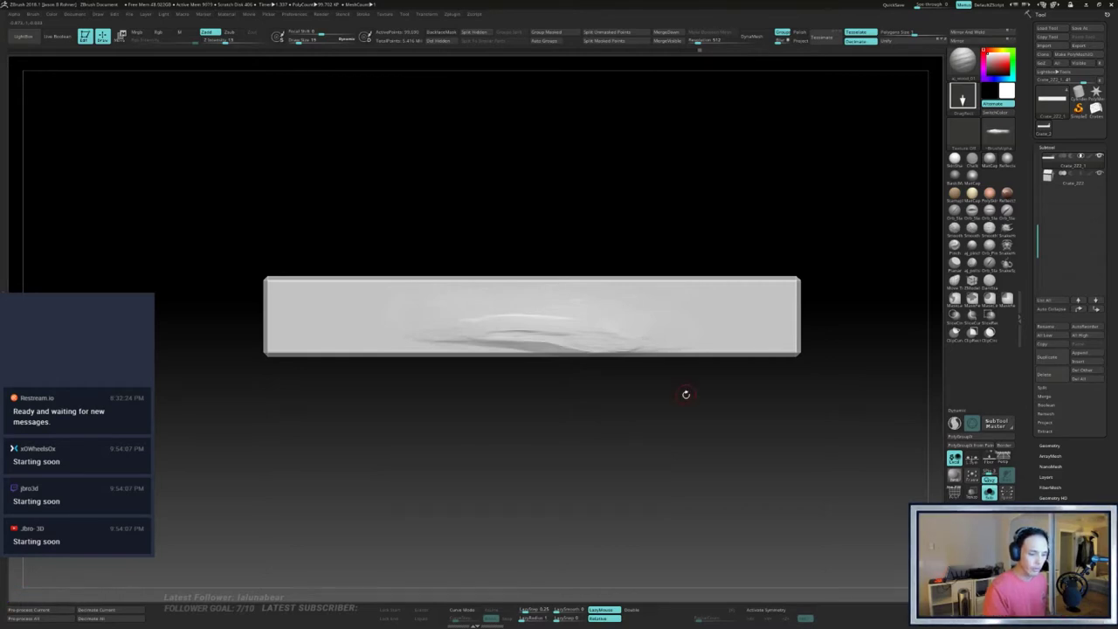
{"action": "left_click_drag", "start_coordinate": [679, 303], "coordinate": [557, 174]}
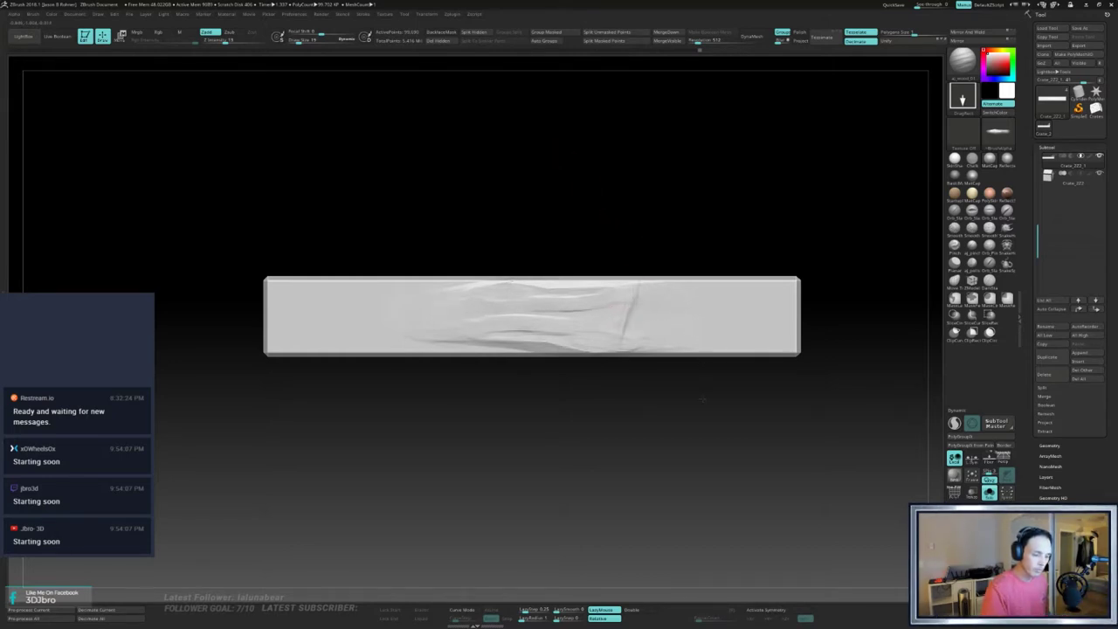
{"action": "left_click_drag", "start_coordinate": [702, 400], "coordinate": [629, 413]}
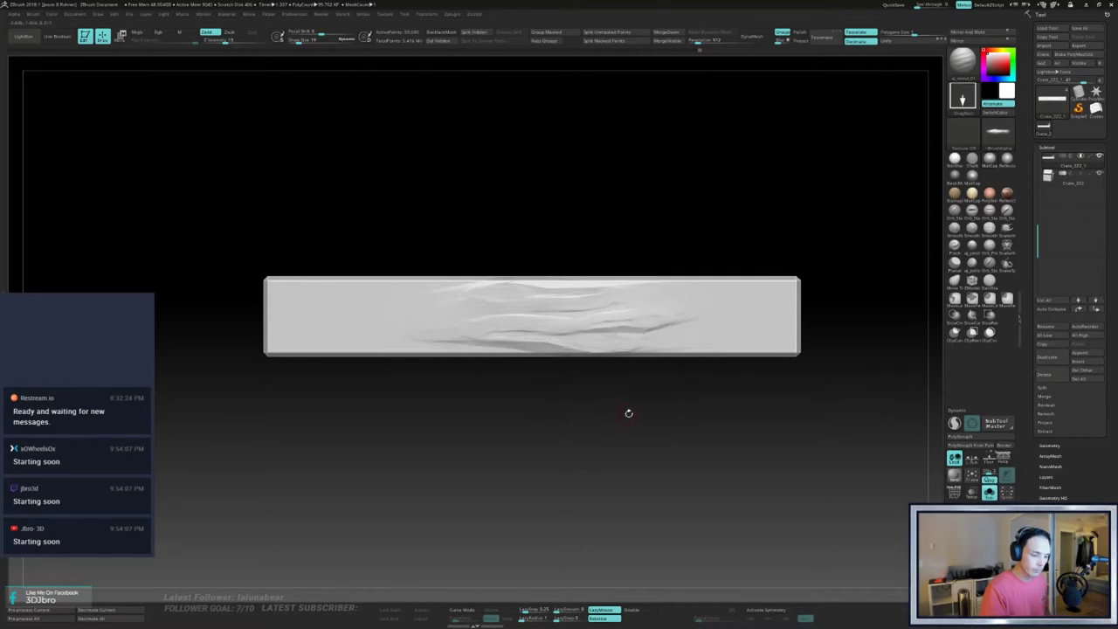
{"action": "key", "text": "ctrl+z"}
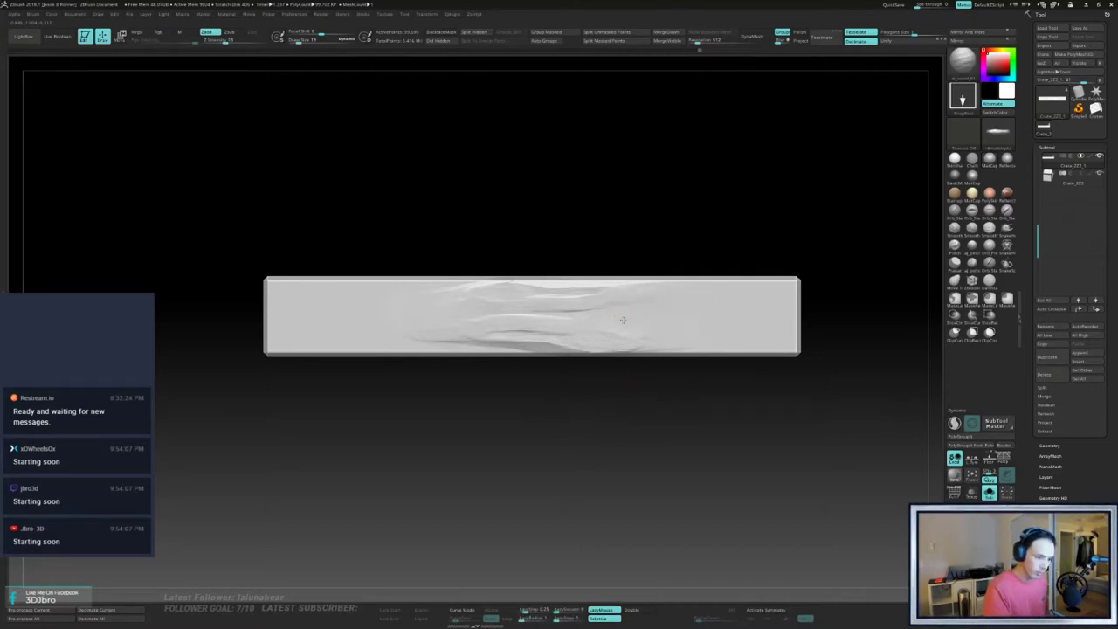
- Stamp more aj_wood_01 grain across the bottom board's right half and its left end
{"action": "left_click_drag", "start_coordinate": [706, 265], "coordinate": [609, 226]}
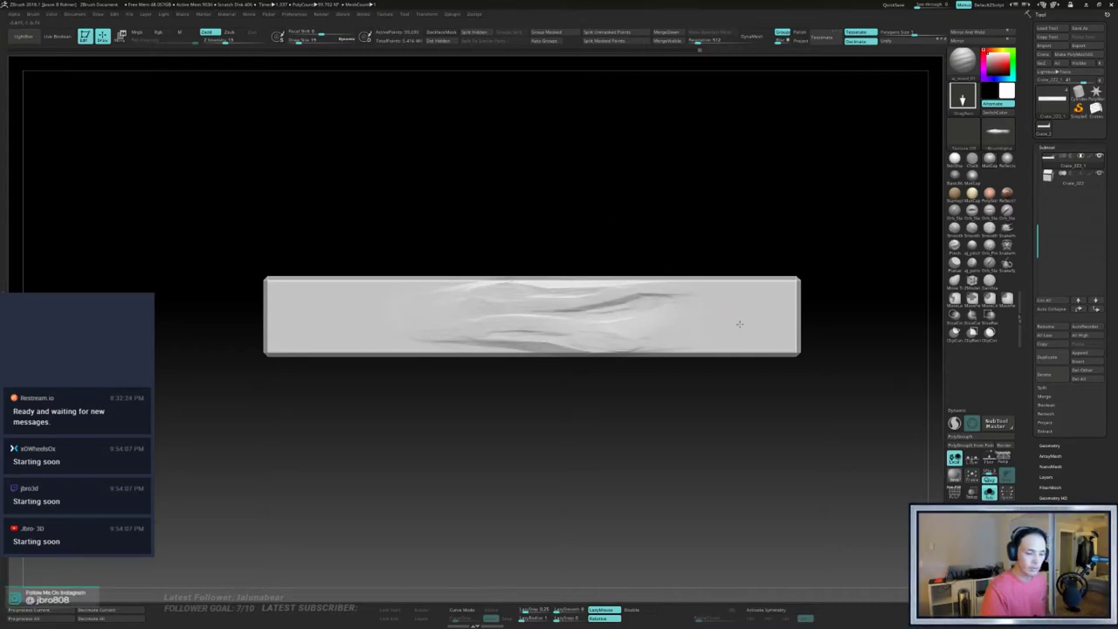
{"action": "left_click_drag", "start_coordinate": [820, 364], "coordinate": [718, 457]}
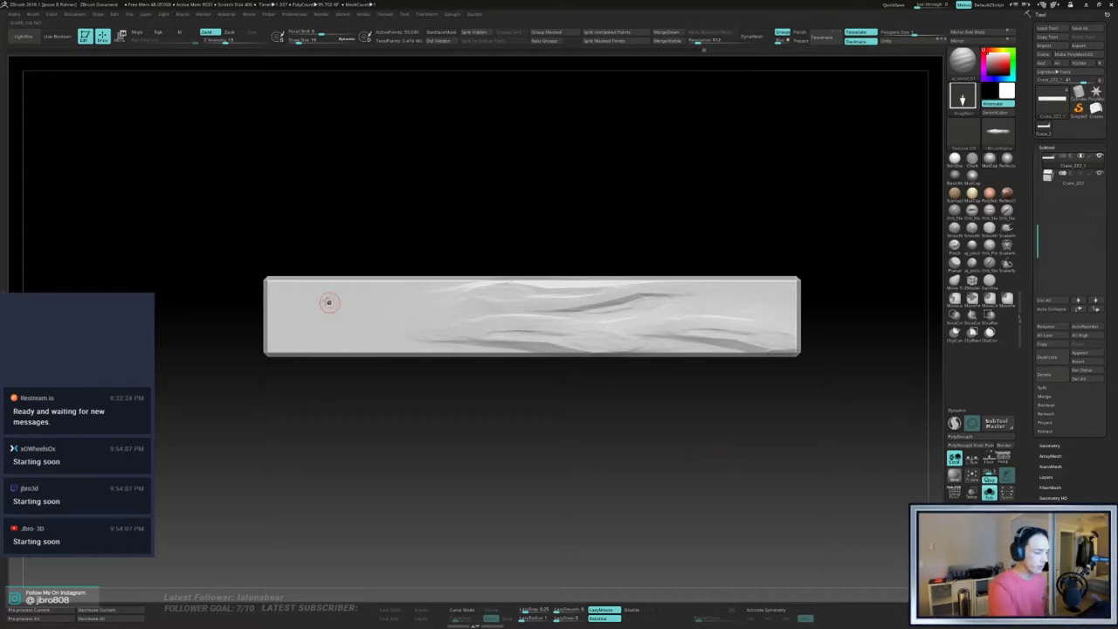
{"action": "mouse_move", "coordinate": [369, 319]}
{"action": "left_mouse_down"}
{"action": "mouse_move", "coordinate": [298, 476]}
{"action": "mouse_move", "coordinate": [259, 250]}
{"action": "mouse_move", "coordinate": [338, 225]}
{"action": "mouse_move", "coordinate": [309, 193]}
{"action": "mouse_move", "coordinate": [344, 172]}
{"action": "left_mouse_up"}
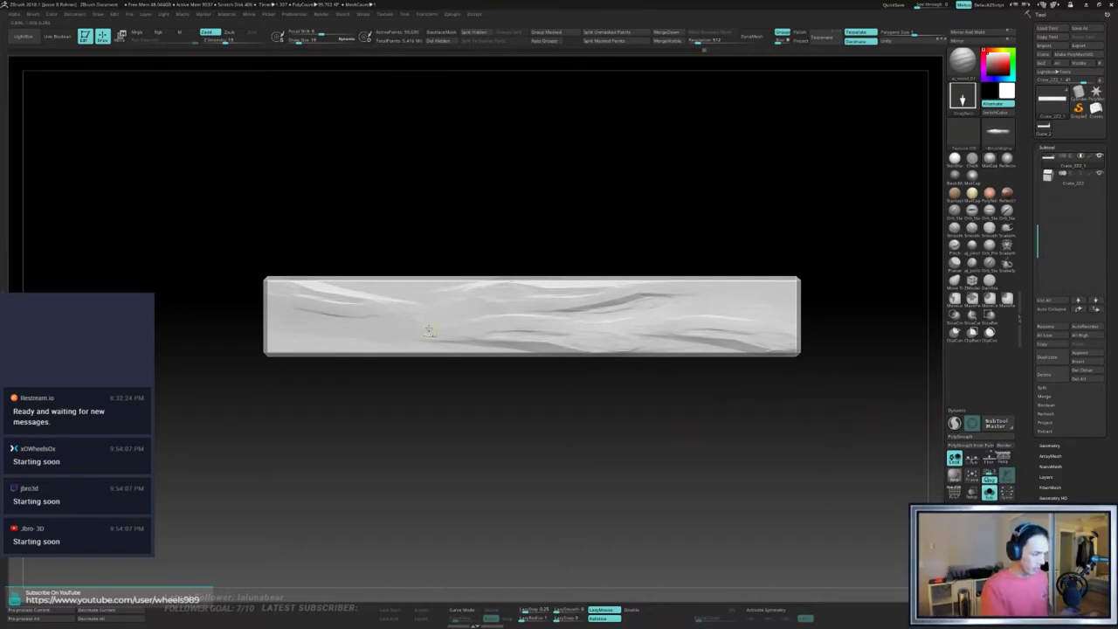
- Clear the existing mask and mask the entire bottom board
{"action": "left_click_drag", "start_coordinate": [224, 243], "coordinate": [862, 440], "text": "ctrl"}
{"action": "left_click", "coordinate": [861, 439], "text": "ctrl"}
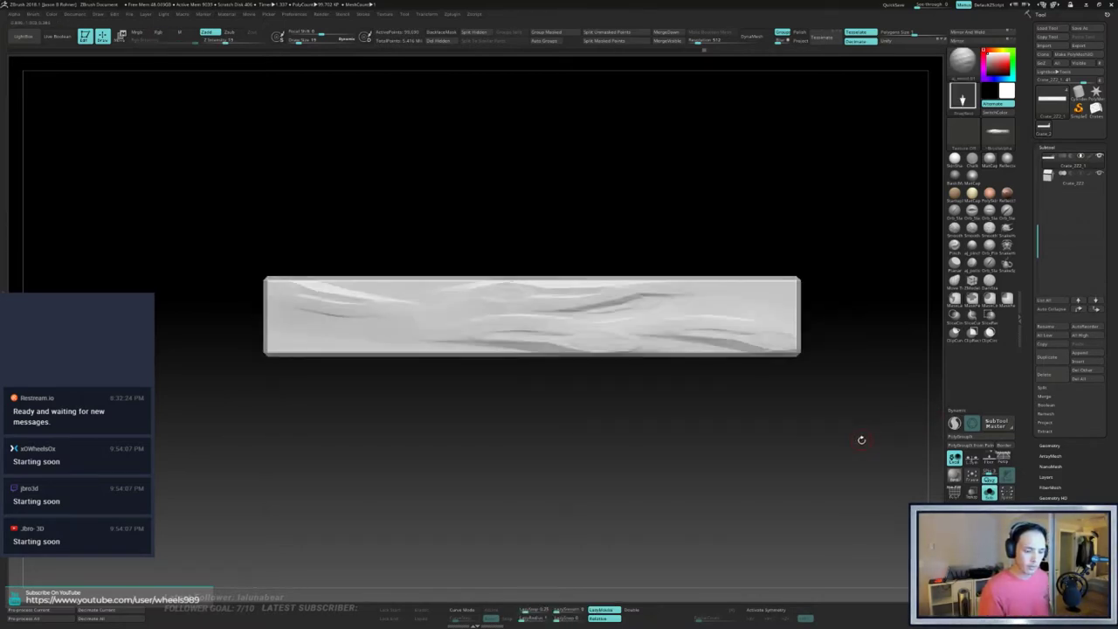
{"action": "left_click_drag", "start_coordinate": [232, 246], "coordinate": [847, 444], "text": "ctrl"}
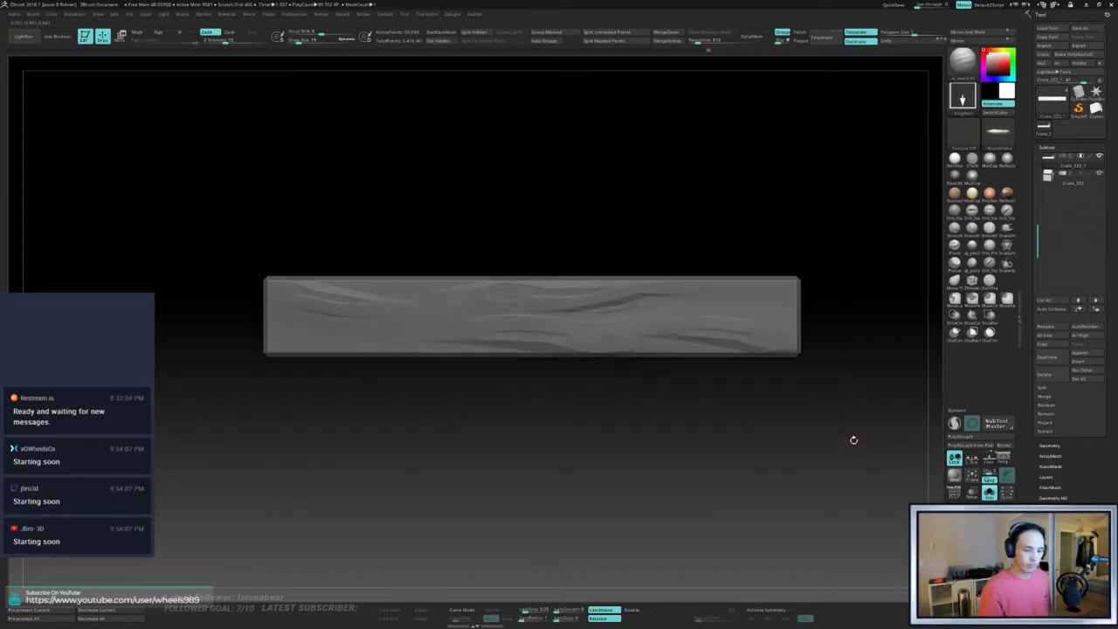
- Invert the mask so only the bottom board stays editable, turn on Sculptris Pro and pick the TrimDynamic brush
{"action": "left_click", "coordinate": [861, 440], "text": "ctrl"}
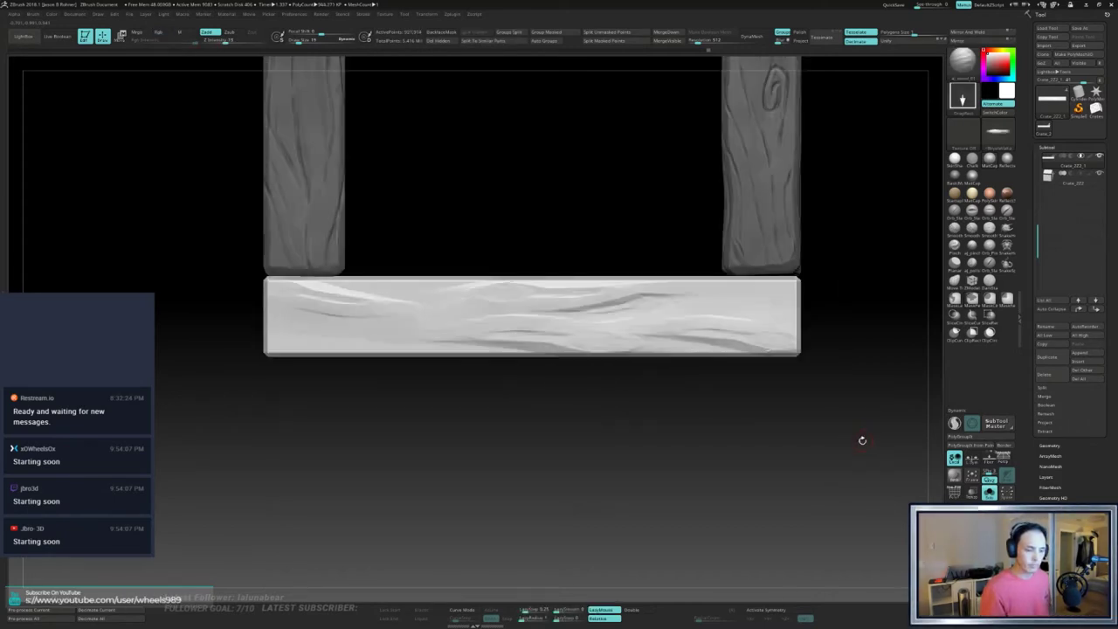
{"action": "left_click", "coordinate": [954, 423]}
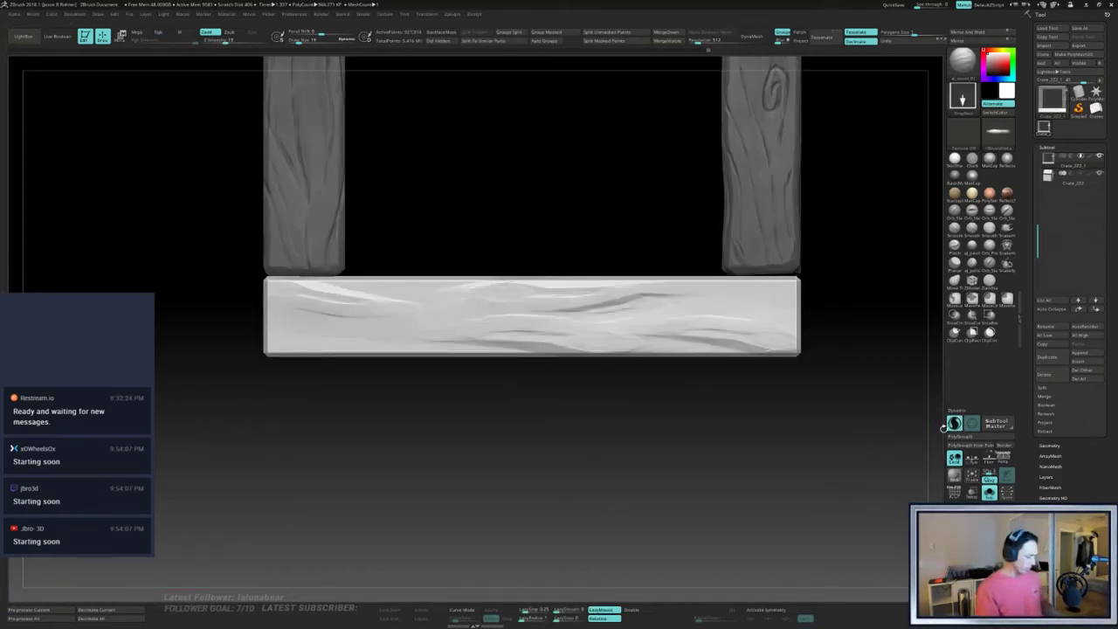
{"action": "key", "text": "b"}
{"action": "key", "text": "t"}
{"action": "key", "text": "d"}
- Adjust the brush size and trim the edges and corners at the bottom board's right end
{"action": "left_click_drag", "start_coordinate": [829, 429], "coordinate": [819, 390]}
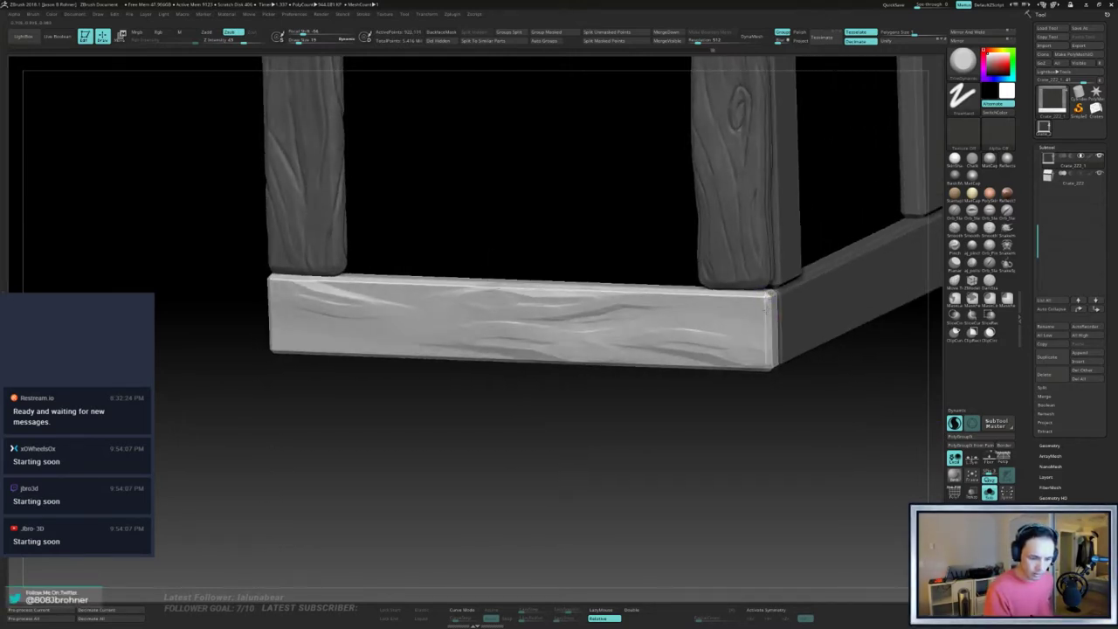
{"action": "key", "text": "s"}
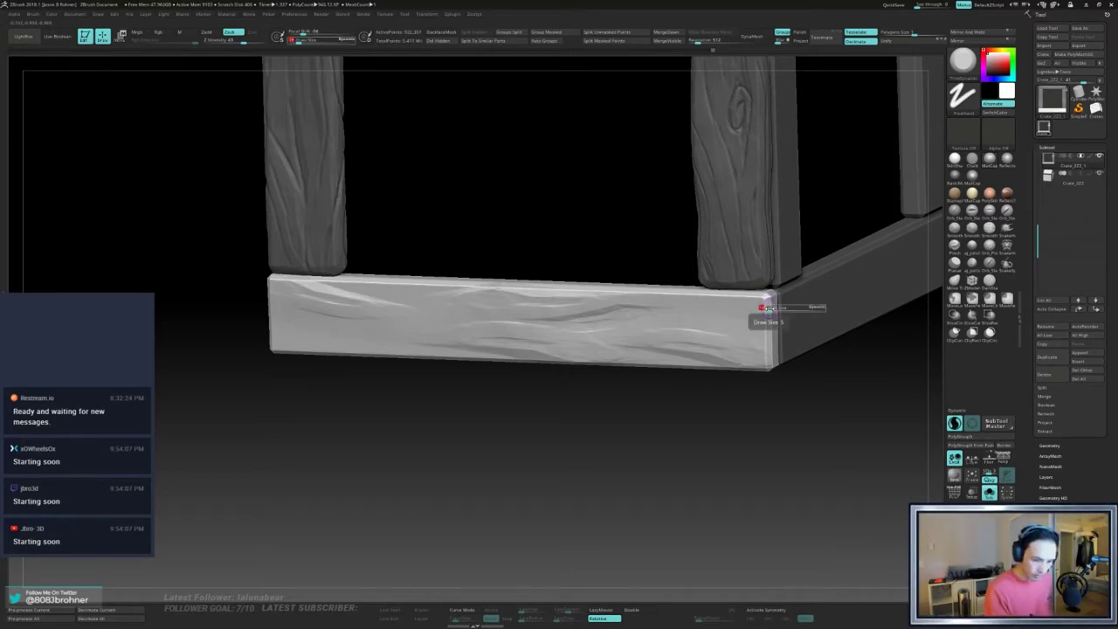
{"action": "left_click_drag", "start_coordinate": [766, 305], "coordinate": [760, 309]}
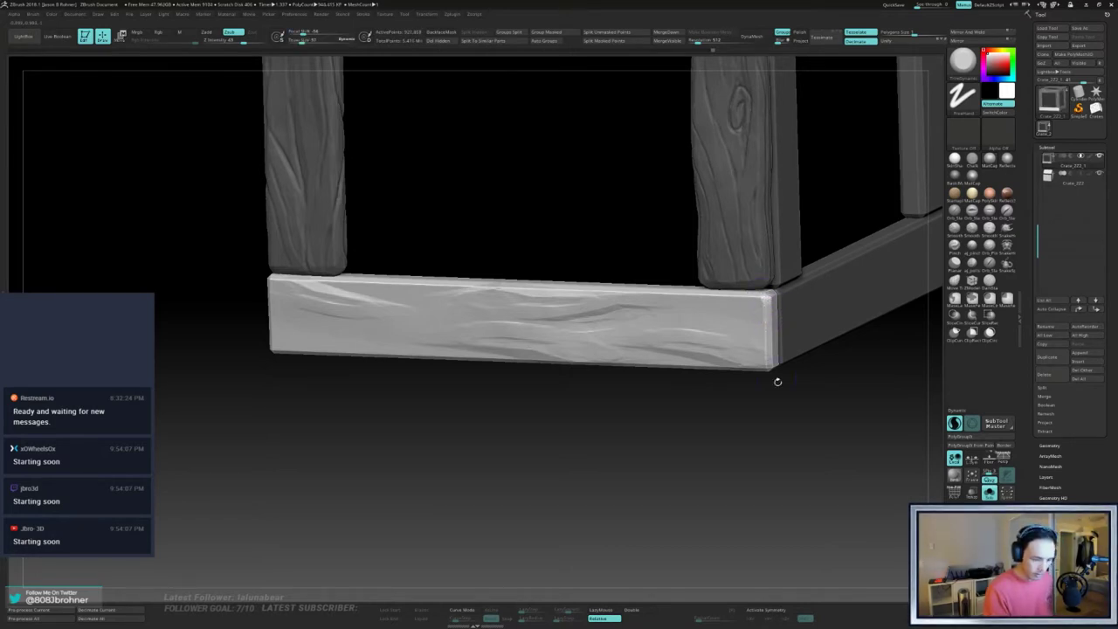
{"action": "left_click_drag", "start_coordinate": [777, 382], "coordinate": [791, 429]}
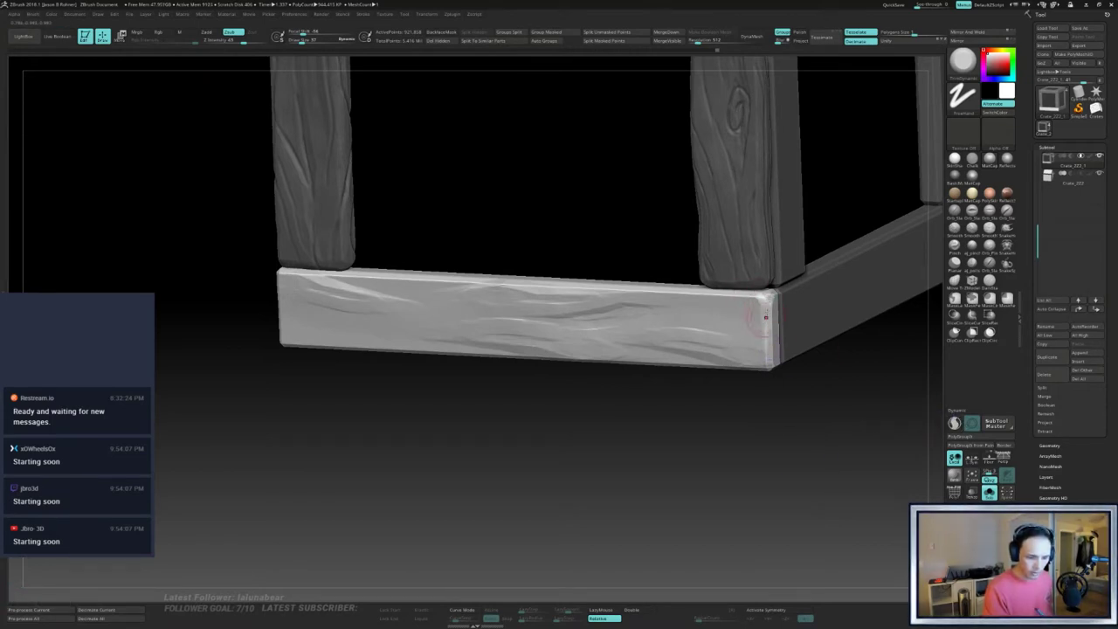
{"action": "left_click_drag", "start_coordinate": [767, 410], "coordinate": [788, 374]}
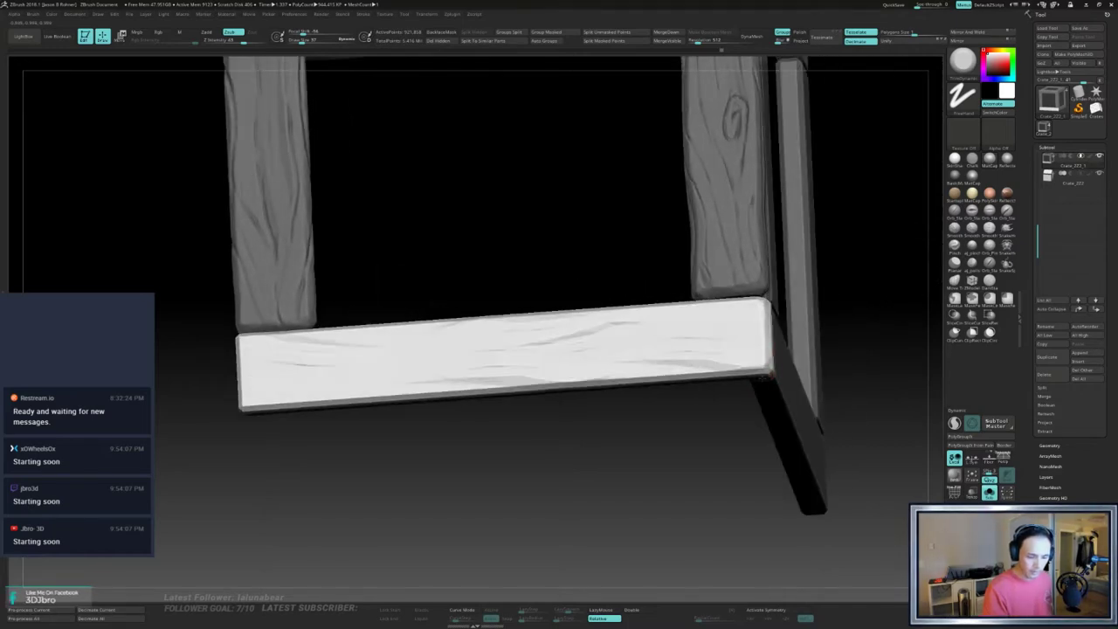
{"action": "mouse_move", "coordinate": [731, 427]}
{"action": "left_mouse_down"}
{"action": "mouse_move", "coordinate": [745, 468]}
{"action": "mouse_move", "coordinate": [756, 329]}
{"action": "mouse_move", "coordinate": [736, 318]}
{"action": "mouse_move", "coordinate": [780, 318]}
{"action": "mouse_move", "coordinate": [714, 329]}
{"action": "left_mouse_up"}
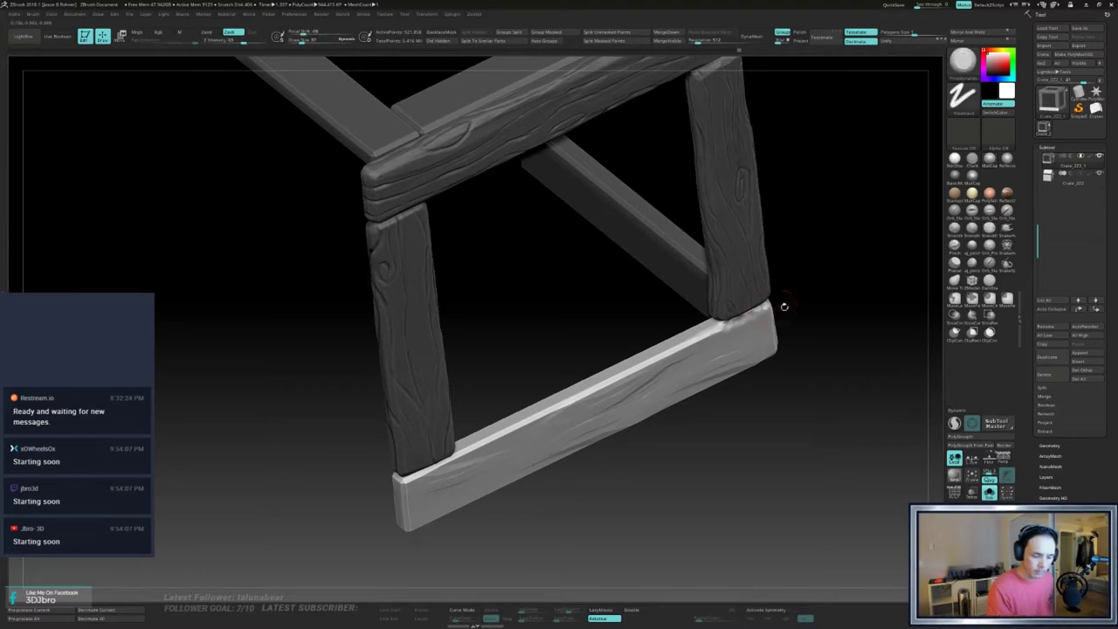
- Isolate the bottom board and wear down its long upper front edge through to the left end's corner
{"action": "mouse_move", "coordinate": [786, 348]}
{"action": "left_mouse_down"}
{"action": "mouse_move", "coordinate": [835, 346]}
{"action": "mouse_move", "coordinate": [841, 356]}
{"action": "mouse_move", "coordinate": [822, 354]}
{"action": "mouse_move", "coordinate": [825, 366]}
{"action": "left_mouse_up"}
{"action": "left_click", "coordinate": [764, 347], "text": "ctrl+shift"}
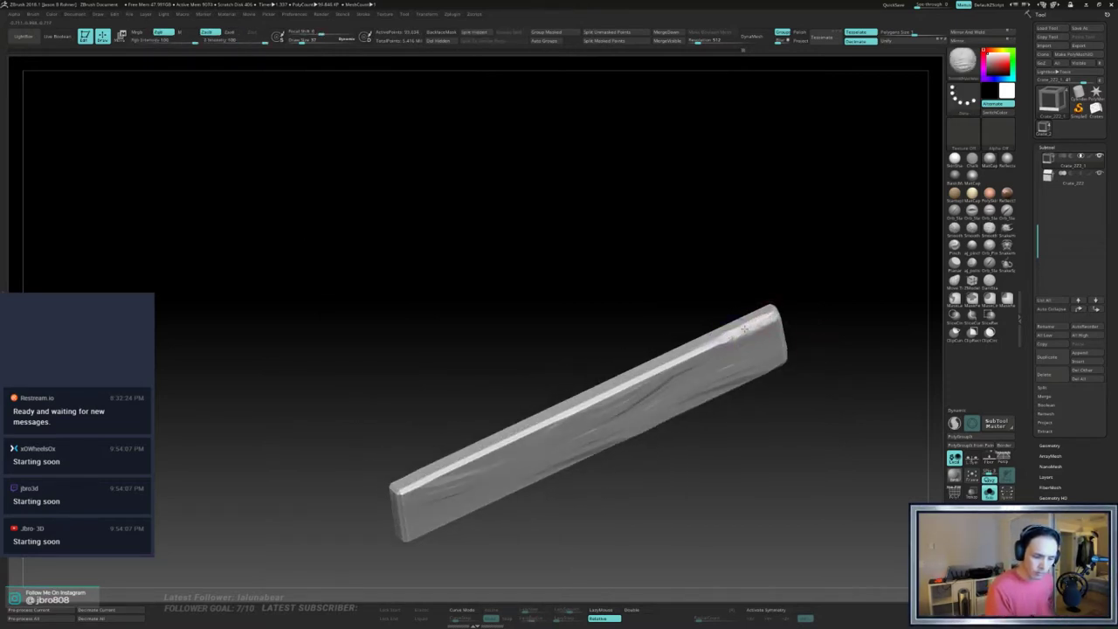
{"action": "left_click_drag", "start_coordinate": [790, 350], "coordinate": [775, 322]}
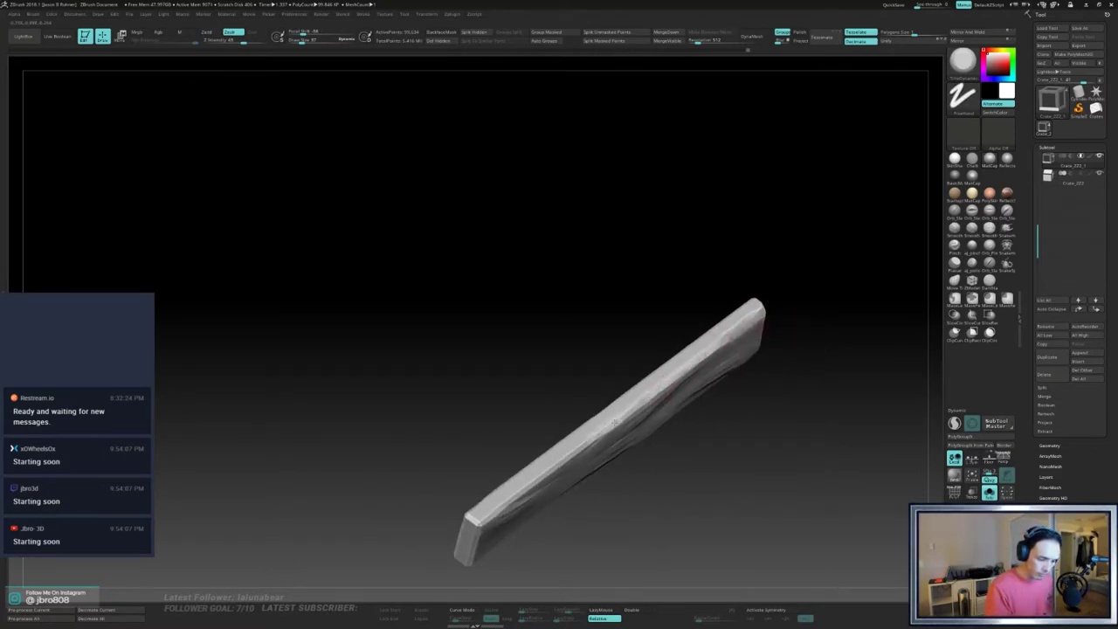
{"action": "left_click_drag", "start_coordinate": [731, 498], "coordinate": [716, 439]}
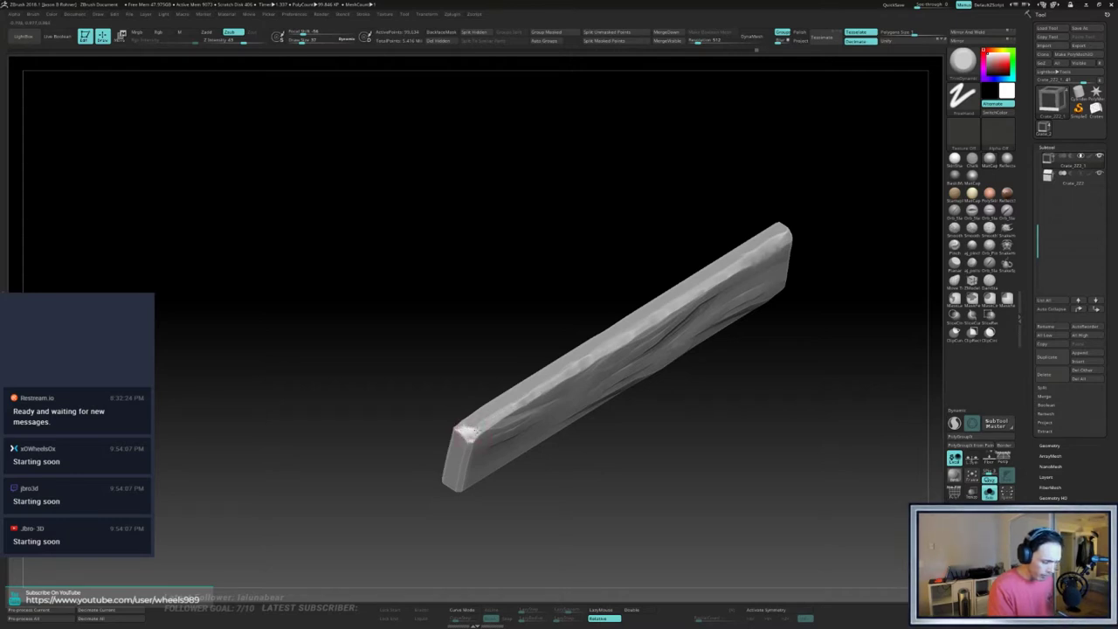
{"action": "mouse_move", "coordinate": [551, 480]}
{"action": "left_mouse_down"}
{"action": "mouse_move", "coordinate": [669, 432]}
{"action": "mouse_move", "coordinate": [666, 421]}
{"action": "left_mouse_up"}
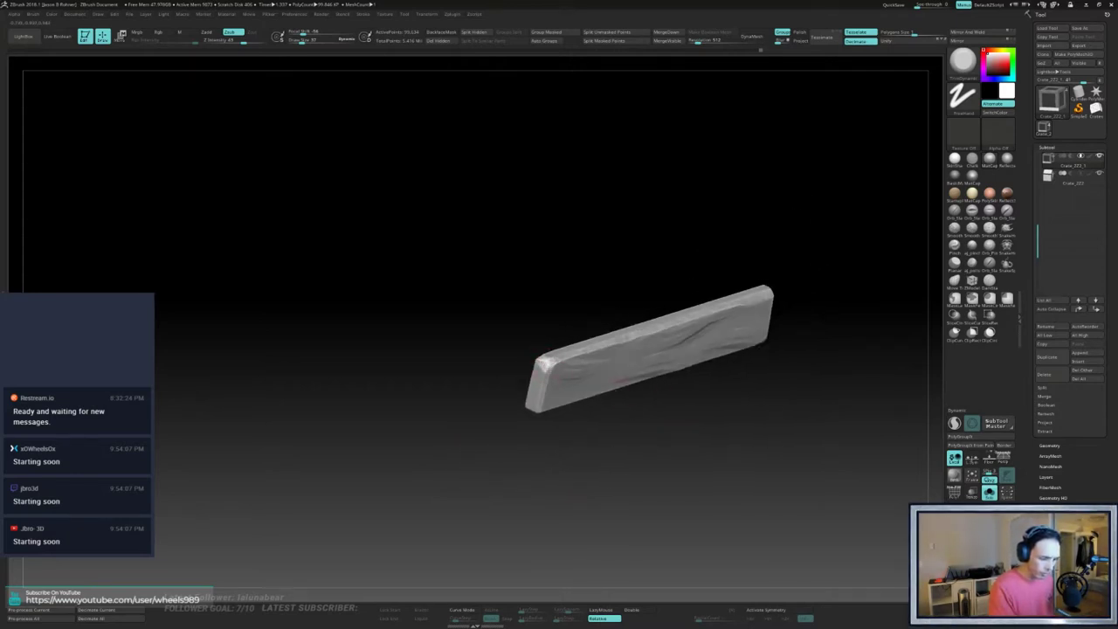
- Trim uneven wear along the board's upper edge on its opposite side, including the end corner
{"action": "left_click_drag", "start_coordinate": [559, 435], "coordinate": [464, 330]}
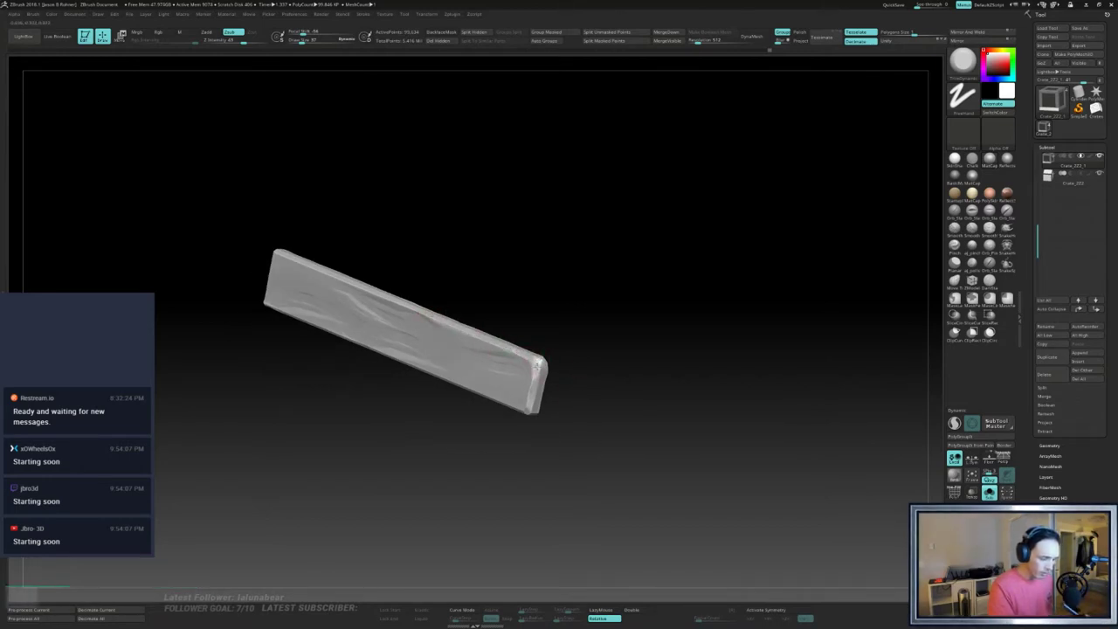
{"action": "left_click_drag", "start_coordinate": [621, 309], "coordinate": [351, 217]}
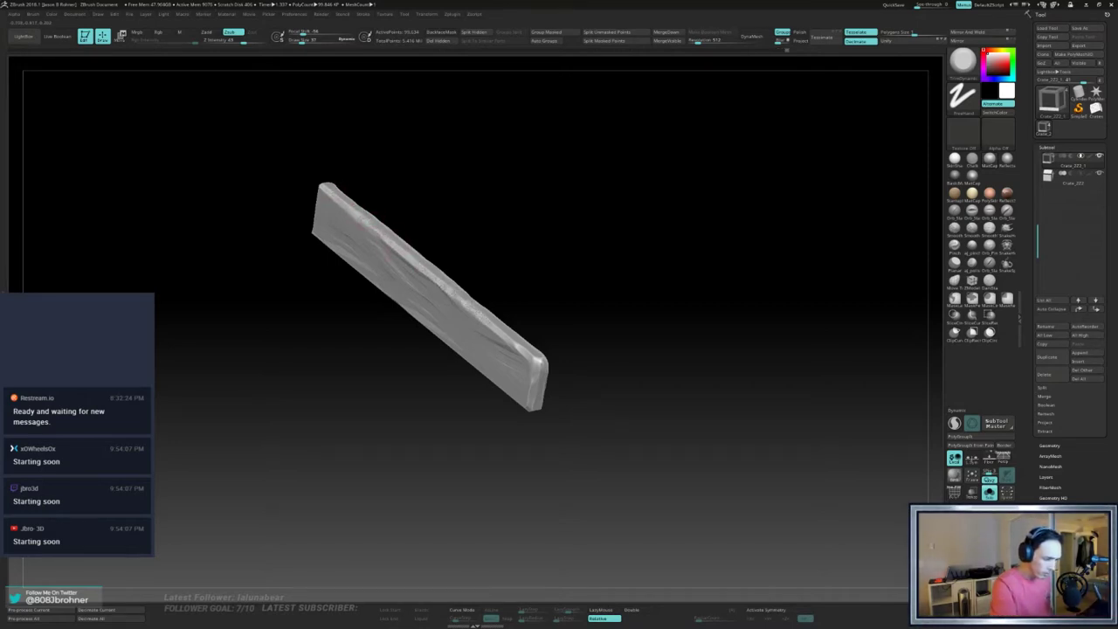
{"action": "left_click_drag", "start_coordinate": [537, 360], "coordinate": [670, 323]}
{"action": "left_click_drag", "start_coordinate": [539, 364], "coordinate": [786, 336]}
{"action": "left_click_drag", "start_coordinate": [802, 299], "coordinate": [657, 240], "text": "alt"}
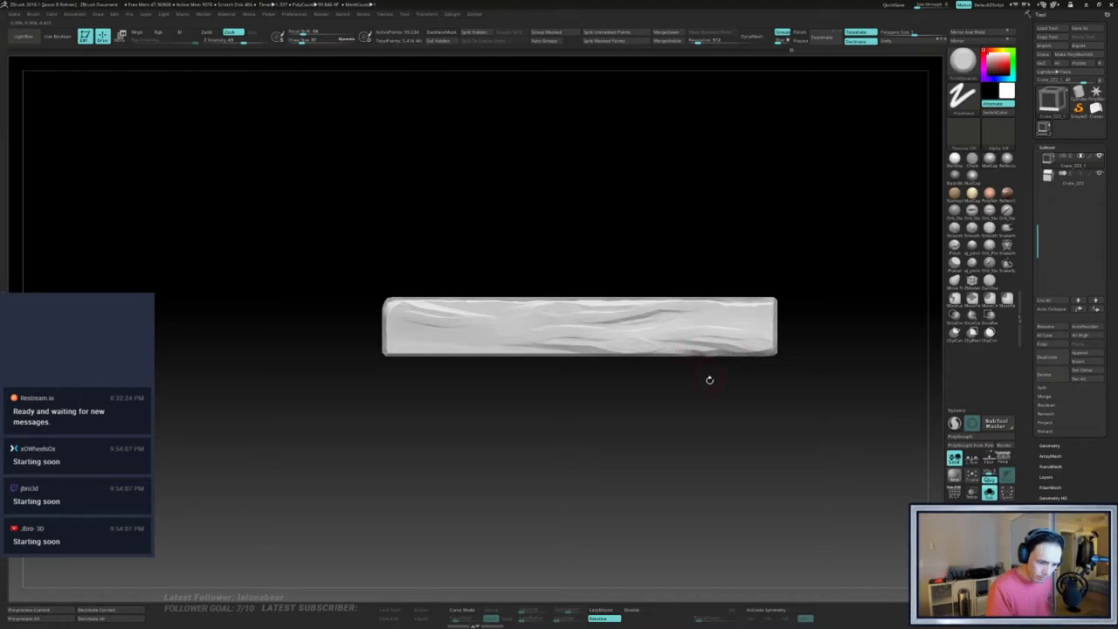
- Chip and flatten the board's long lower edges with uneven TrimDynamic strokes
{"action": "mouse_move", "coordinate": [709, 380]}
{"action": "left_mouse_down"}
{"action": "mouse_move", "coordinate": [704, 362]}
{"action": "mouse_move", "coordinate": [587, 350]}
{"action": "left_mouse_up"}
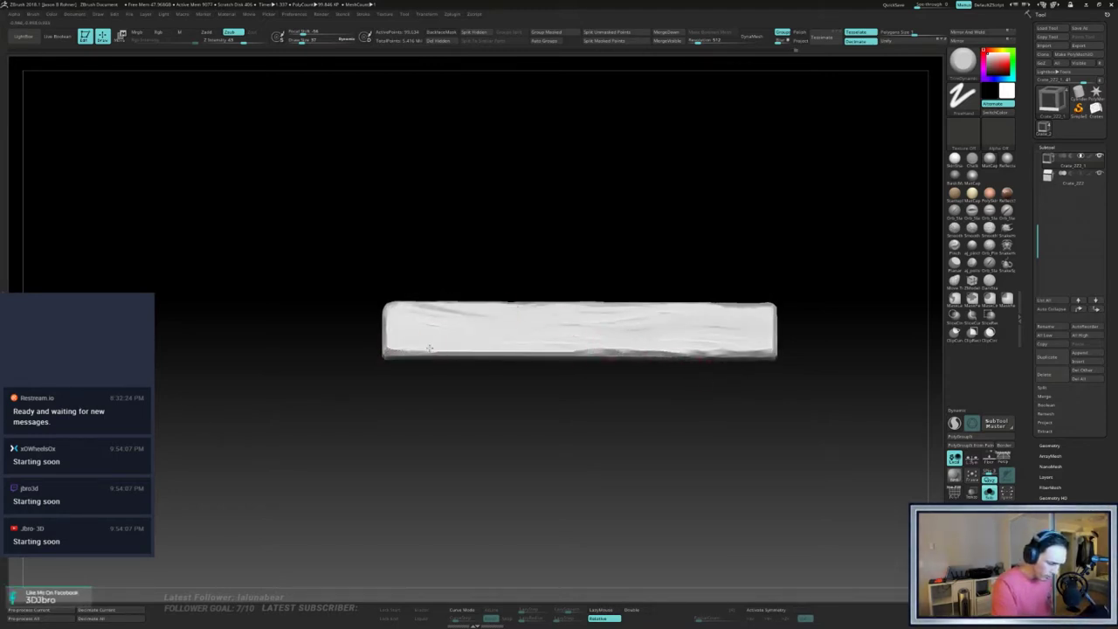
{"action": "left_click_drag", "start_coordinate": [416, 284], "coordinate": [413, 292]}
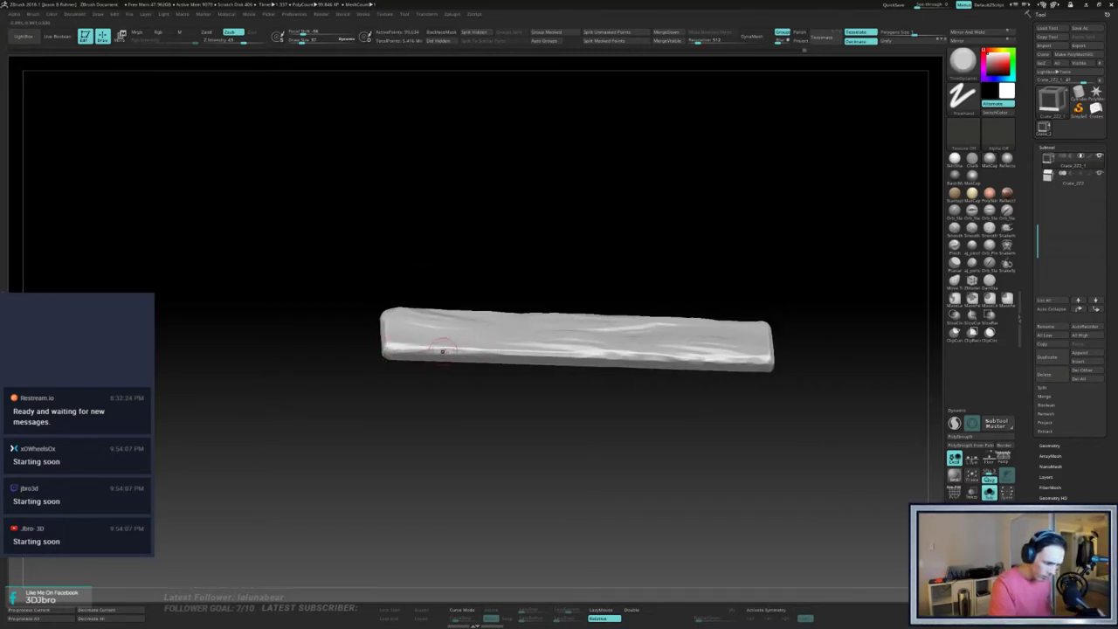
{"action": "left_click_drag", "start_coordinate": [644, 402], "coordinate": [640, 336]}
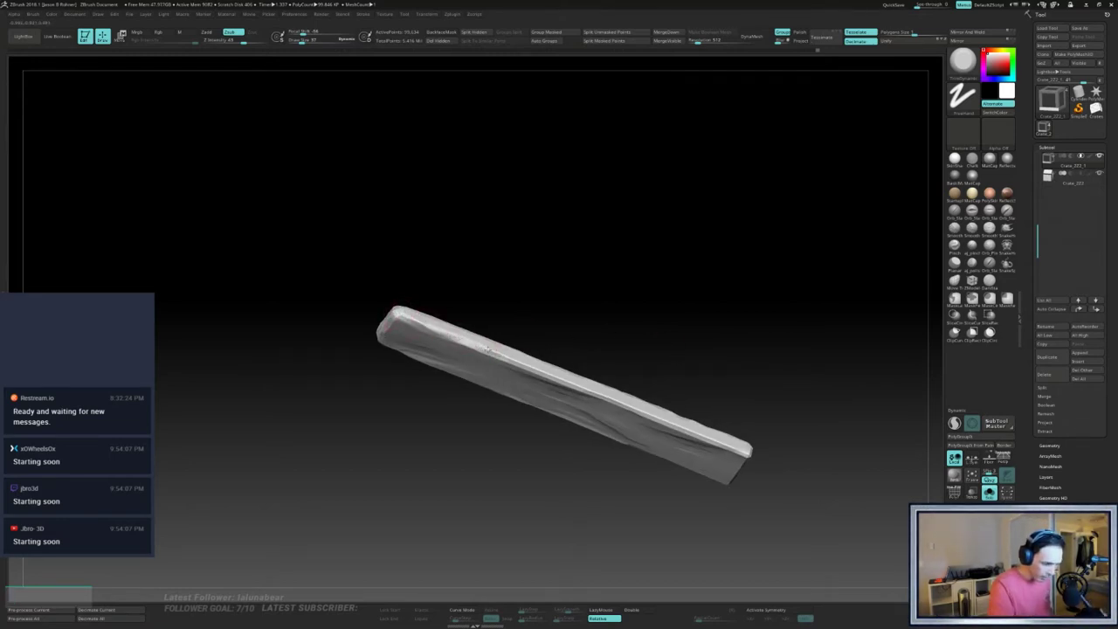
{"action": "left_click_drag", "start_coordinate": [627, 402], "coordinate": [704, 435]}
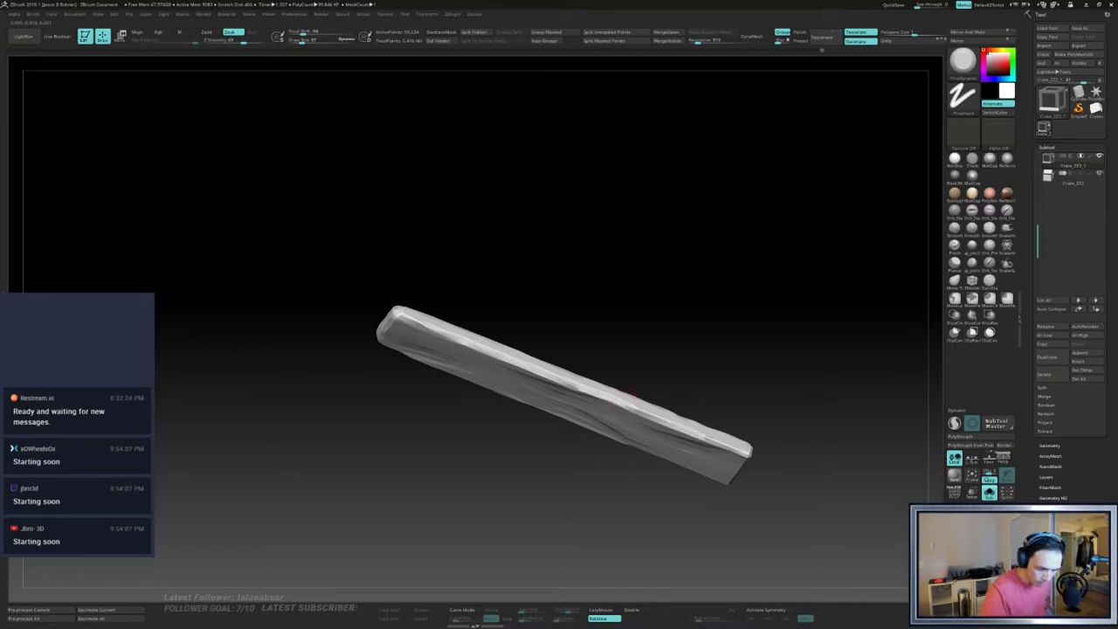
- Round off the corners and edges around the board's right end face with TrimDynamic
{"action": "left_click_drag", "start_coordinate": [761, 456], "coordinate": [744, 476]}
{"action": "mouse_move", "coordinate": [714, 440]}
{"action": "left_mouse_down"}
{"action": "mouse_move", "coordinate": [739, 455]}
{"action": "mouse_move", "coordinate": [751, 447]}
{"action": "left_mouse_up"}
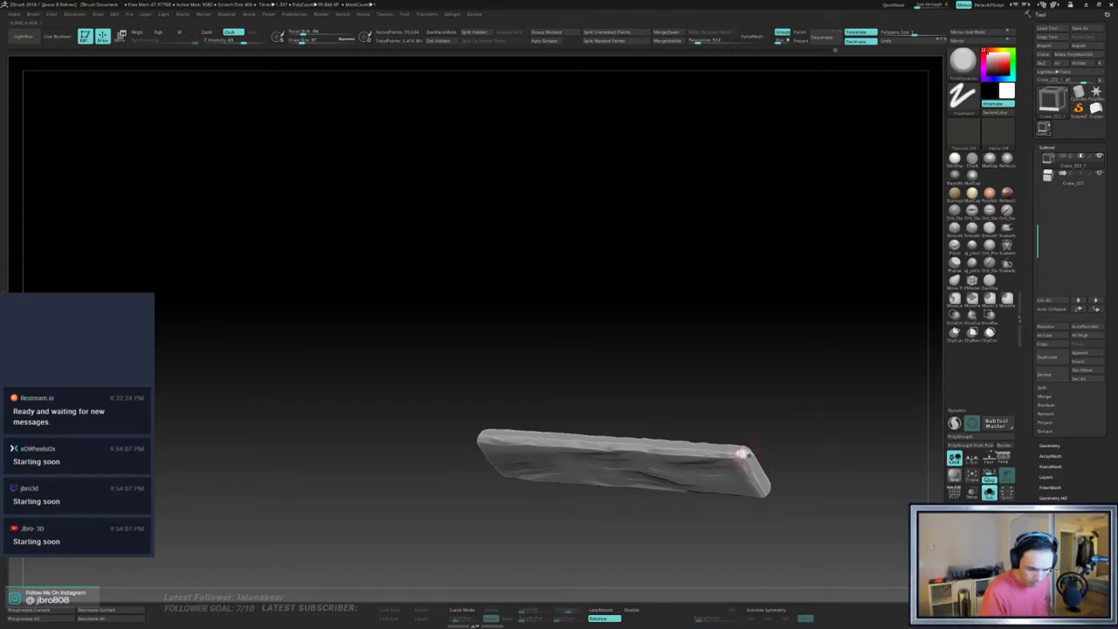
{"action": "left_click_drag", "start_coordinate": [741, 454], "coordinate": [796, 411]}
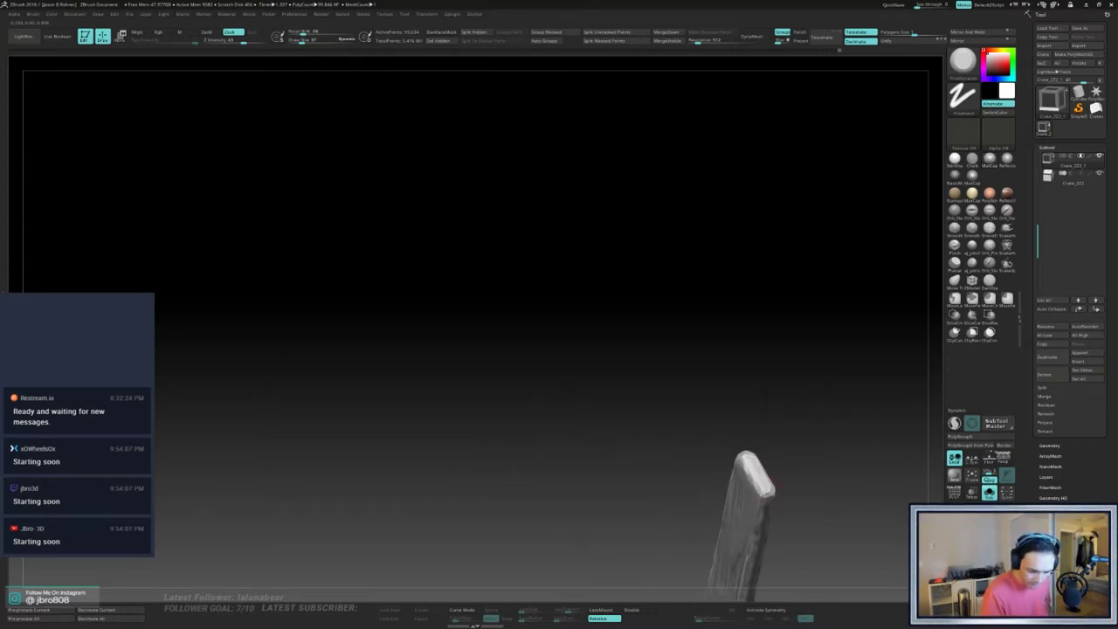
{"action": "left_click_drag", "start_coordinate": [772, 464], "coordinate": [761, 428]}
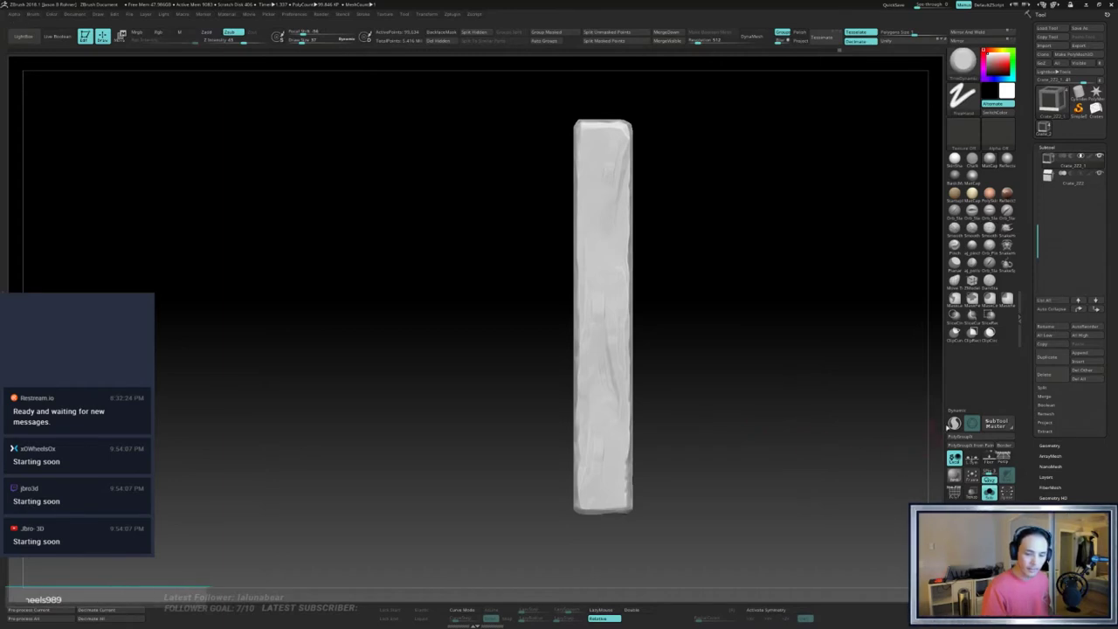
- Turn Sculptris Pro back on and switch to the cracks brush for detailing the worn board
{"action": "left_click", "coordinate": [954, 423]}
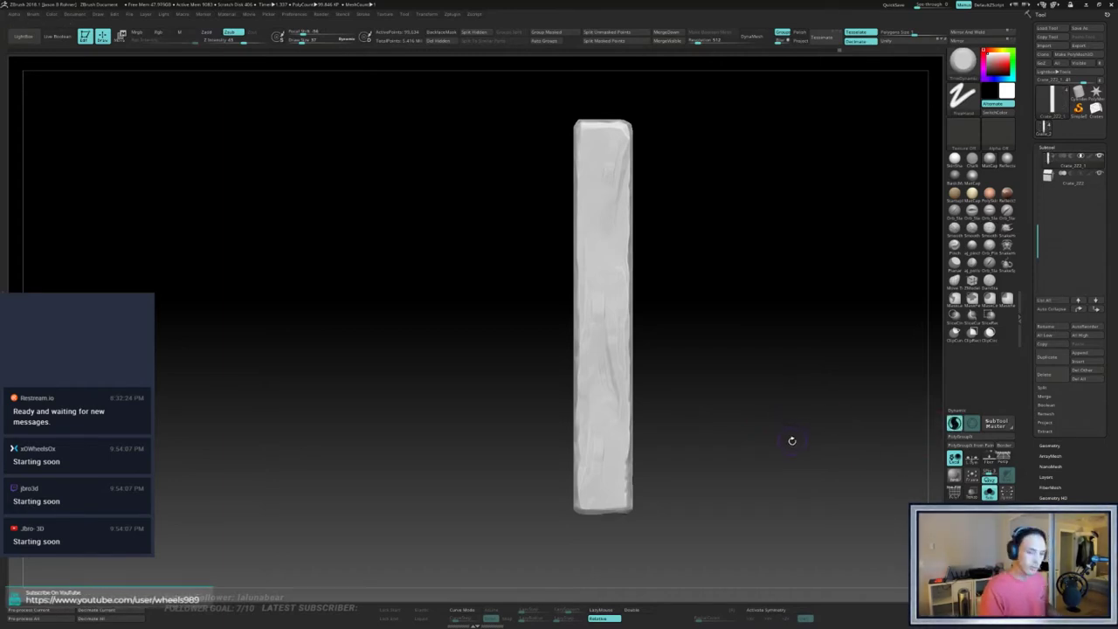
{"action": "key", "text": "2"}
{"action": "mouse_move", "coordinate": [806, 408]}
{"action": "left_mouse_down"}
{"action": "mouse_move", "coordinate": [799, 422]}
{"action": "mouse_move", "coordinate": [728, 417]}
{"action": "mouse_move", "coordinate": [800, 415]}
{"action": "left_mouse_up"}
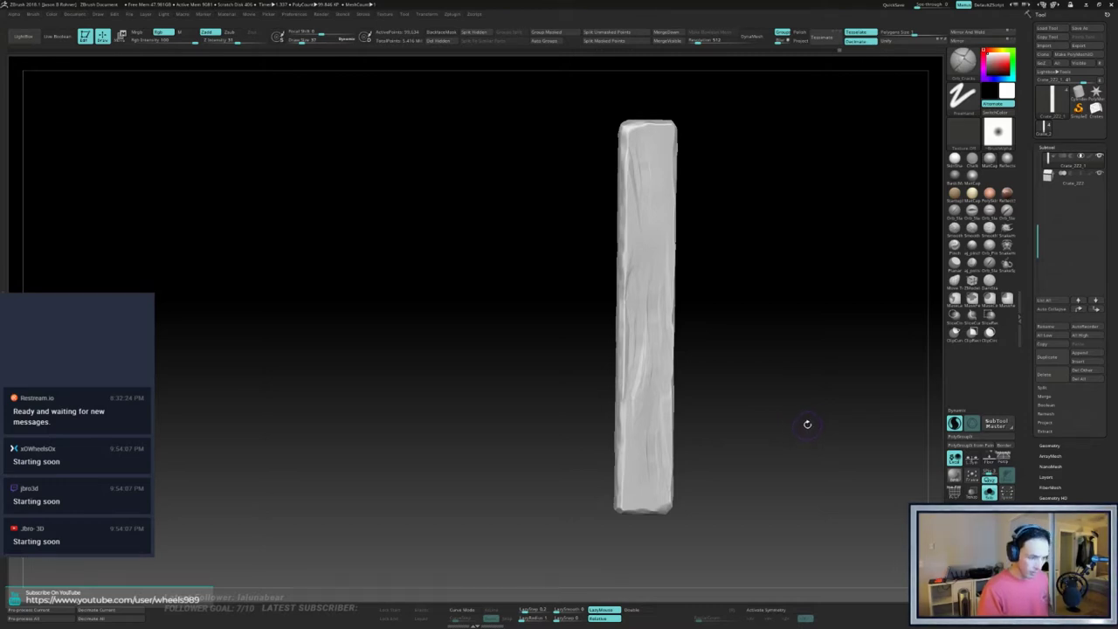
- Mask the isolated worn board, reveal the whole frame and invert the mask so only that board can be sculpted
{"action": "mouse_move", "coordinate": [591, 92]}
{"action": "left_mouse_down", "text": "ctrl"}
{"action": "mouse_move", "coordinate": [656, 319]}
{"action": "mouse_move", "coordinate": [759, 548]}
{"action": "left_mouse_up", "text": "ctrl"}
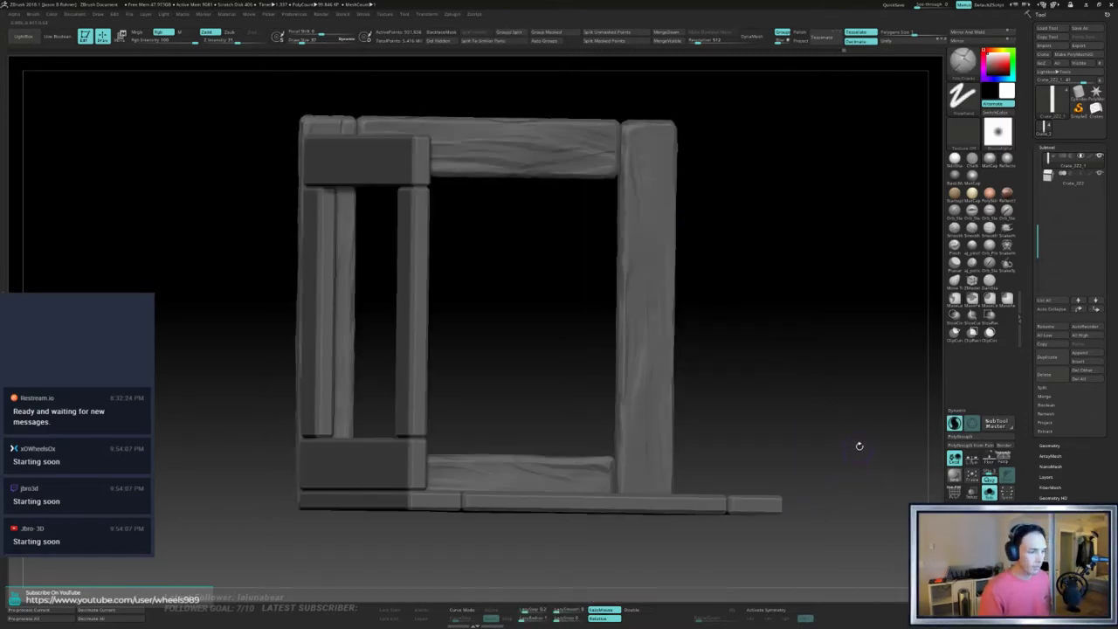
{"action": "mouse_move", "coordinate": [859, 446]}
{"action": "left_mouse_down"}
{"action": "mouse_move", "coordinate": [835, 442]}
{"action": "mouse_move", "coordinate": [845, 437]}
{"action": "mouse_move", "coordinate": [838, 466]}
{"action": "left_mouse_up"}
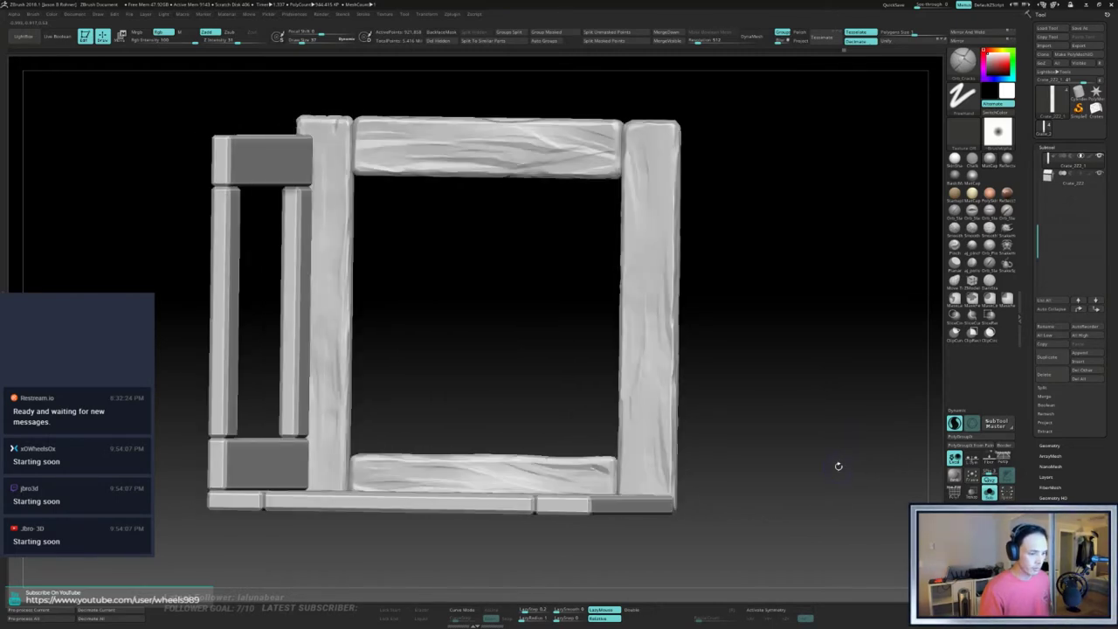
{"action": "left_click", "coordinate": [675, 396], "text": "ctrl+shift"}
{"action": "left_click_drag", "start_coordinate": [600, 96], "coordinate": [744, 567], "text": "ctrl"}
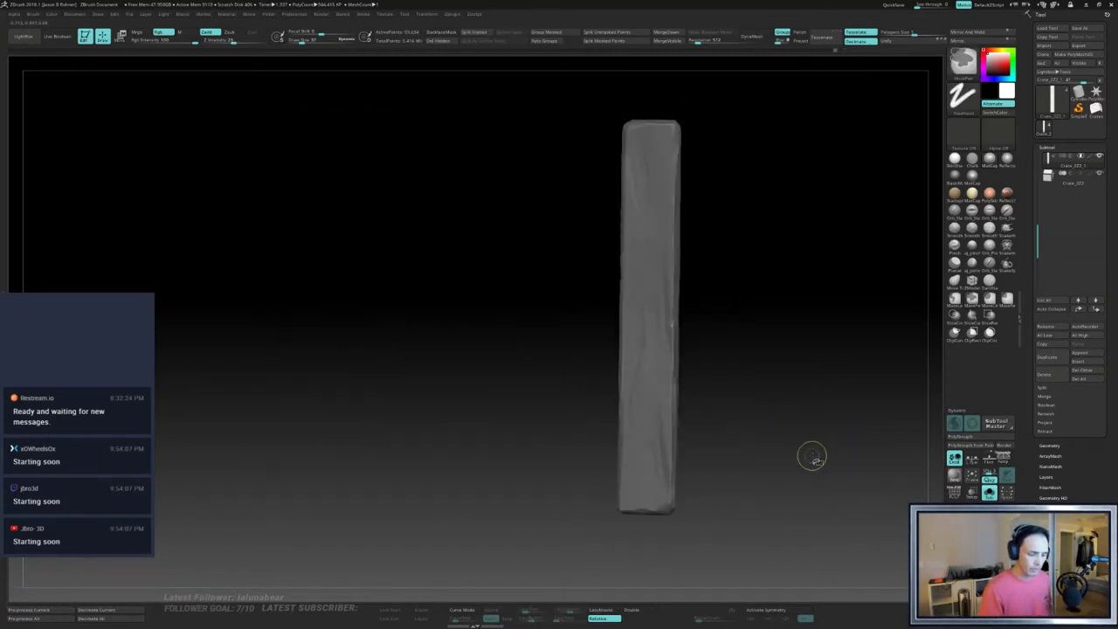
{"action": "left_click", "coordinate": [819, 450], "text": "ctrl+shift"}
{"action": "left_click", "coordinate": [830, 443], "text": "ctrl"}
{"action": "left_click_drag", "start_coordinate": [831, 444], "coordinate": [797, 448]}
{"action": "mouse_move", "coordinate": [820, 359]}
{"action": "left_mouse_down", "text": "shift"}
{"action": "mouse_move", "coordinate": [784, 329]}
{"action": "mouse_move", "coordinate": [825, 361]}
{"action": "left_mouse_up", "text": "shift"}
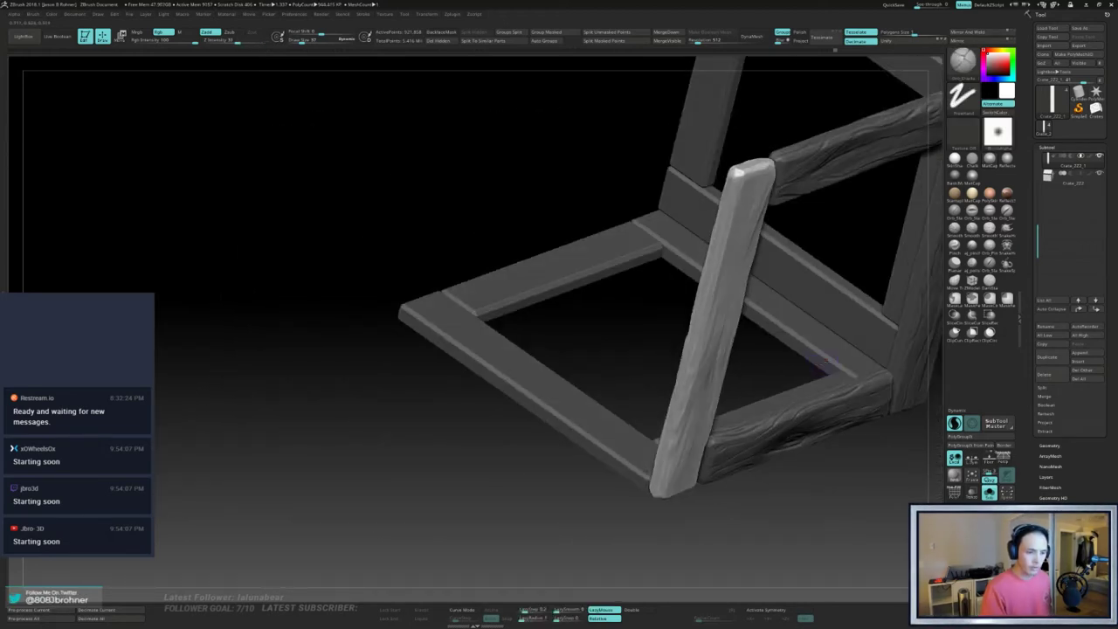
{"action": "left_click_drag", "start_coordinate": [834, 483], "coordinate": [732, 483], "text": "alt"}
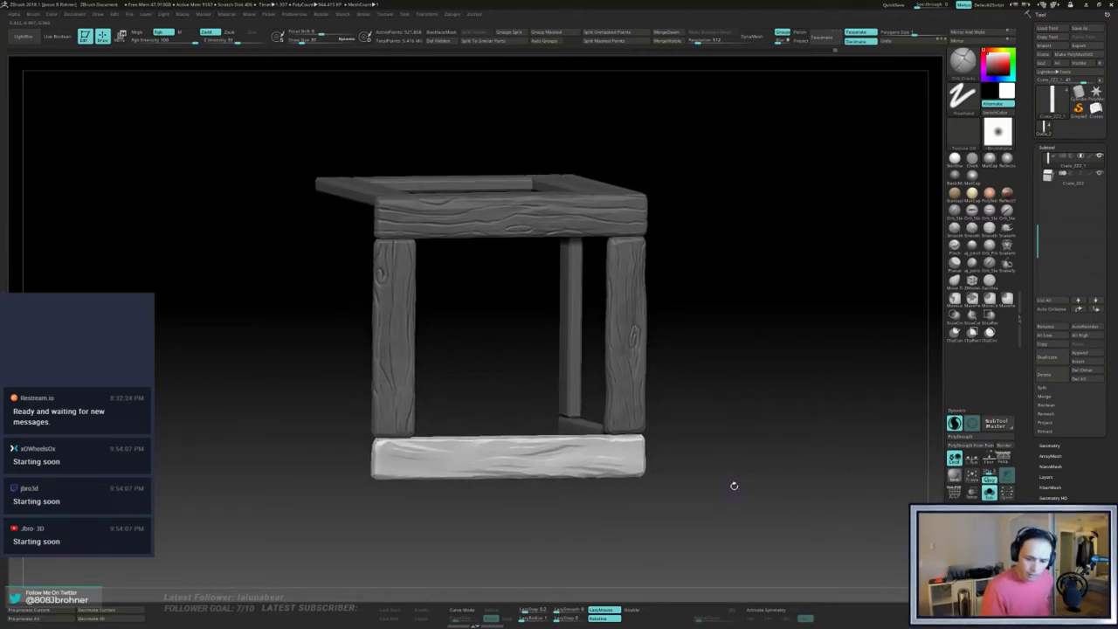
- Show the floor grid to check the crate's orientation from several angles, and hide the grid again
{"action": "left_click", "coordinate": [991, 459]}
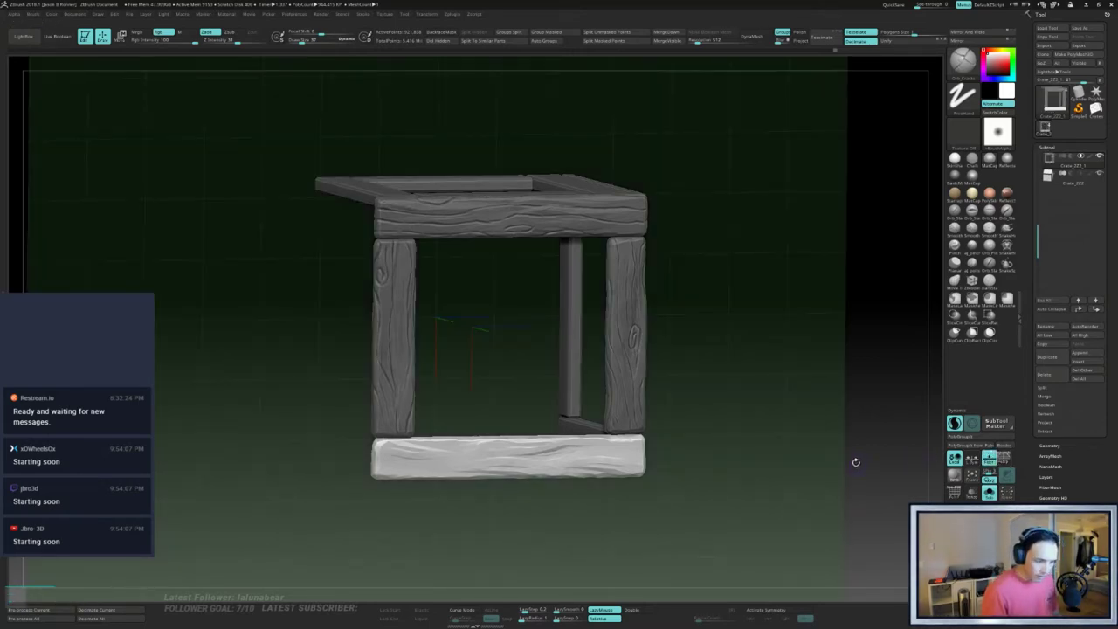
{"action": "left_click_drag", "start_coordinate": [854, 463], "coordinate": [844, 375]}
{"action": "left_click_drag", "start_coordinate": [791, 524], "coordinate": [839, 490]}
{"action": "mouse_move", "coordinate": [840, 437]}
{"action": "left_mouse_down"}
{"action": "mouse_move", "coordinate": [844, 446]}
{"action": "mouse_move", "coordinate": [848, 429]}
{"action": "mouse_move", "coordinate": [821, 429]}
{"action": "mouse_move", "coordinate": [814, 510]}
{"action": "mouse_move", "coordinate": [811, 392]}
{"action": "mouse_move", "coordinate": [794, 444]}
{"action": "mouse_move", "coordinate": [790, 382]}
{"action": "mouse_move", "coordinate": [776, 413]}
{"action": "mouse_move", "coordinate": [792, 408]}
{"action": "mouse_move", "coordinate": [789, 422]}
{"action": "mouse_move", "coordinate": [796, 395]}
{"action": "mouse_move", "coordinate": [772, 445]}
{"action": "left_mouse_up"}
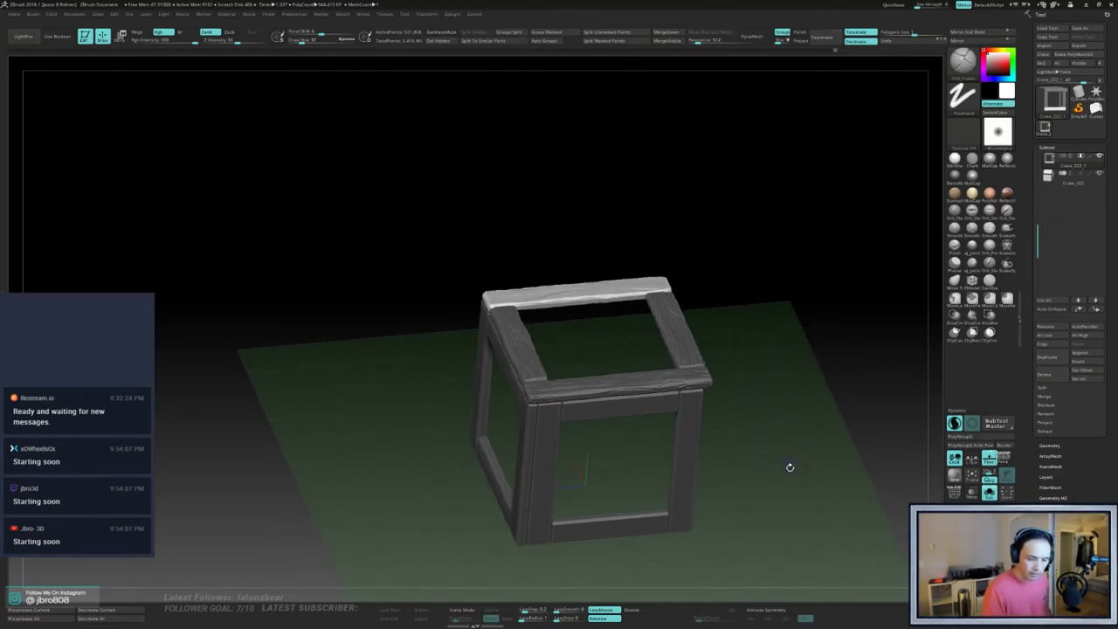
{"action": "left_click", "coordinate": [988, 457]}
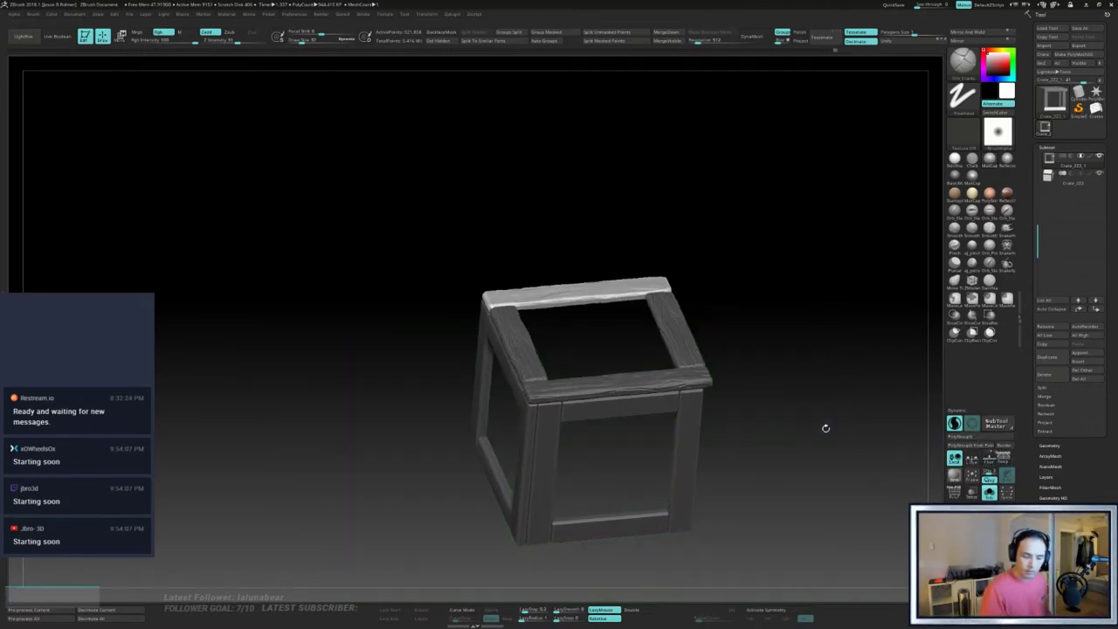
- Carve long wood cracks down the front face of the unmasked right board, with a knot near its lower end
{"action": "left_click_drag", "start_coordinate": [824, 428], "coordinate": [814, 391], "text": "alt"}
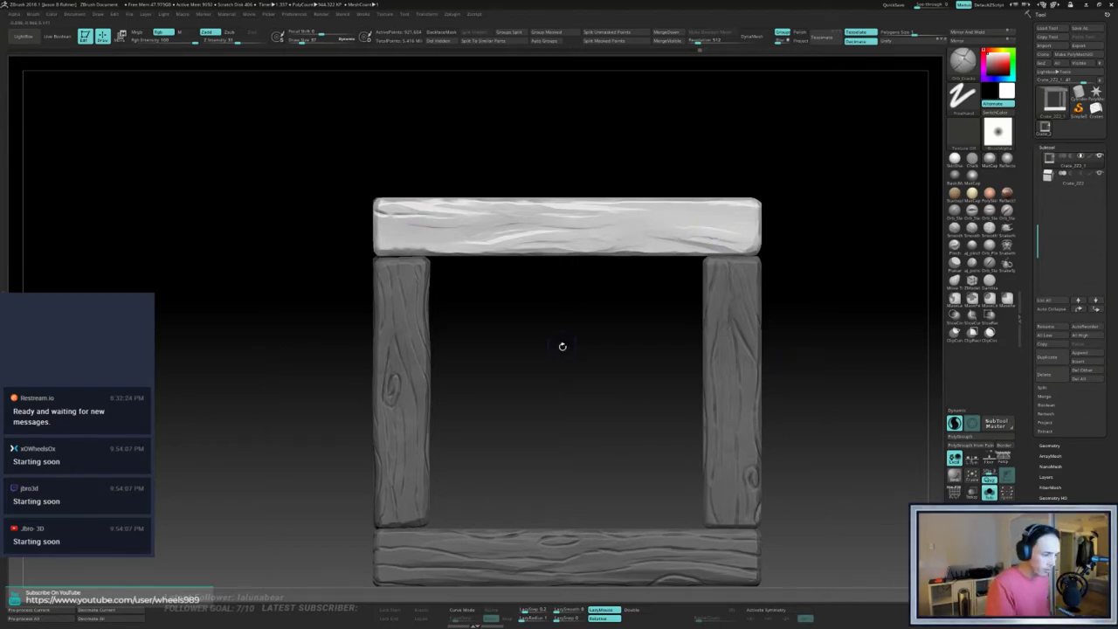
{"action": "left_click_drag", "start_coordinate": [582, 363], "coordinate": [739, 389]}
{"action": "key", "text": "f"}
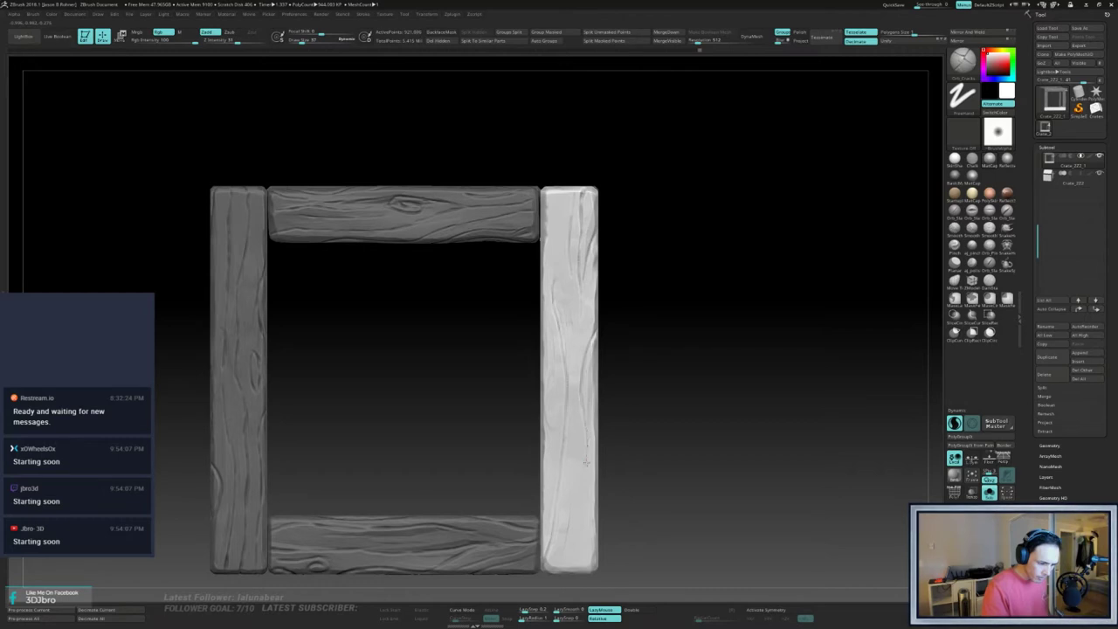
{"action": "left_click_drag", "start_coordinate": [609, 489], "coordinate": [717, 416], "text": "alt"}
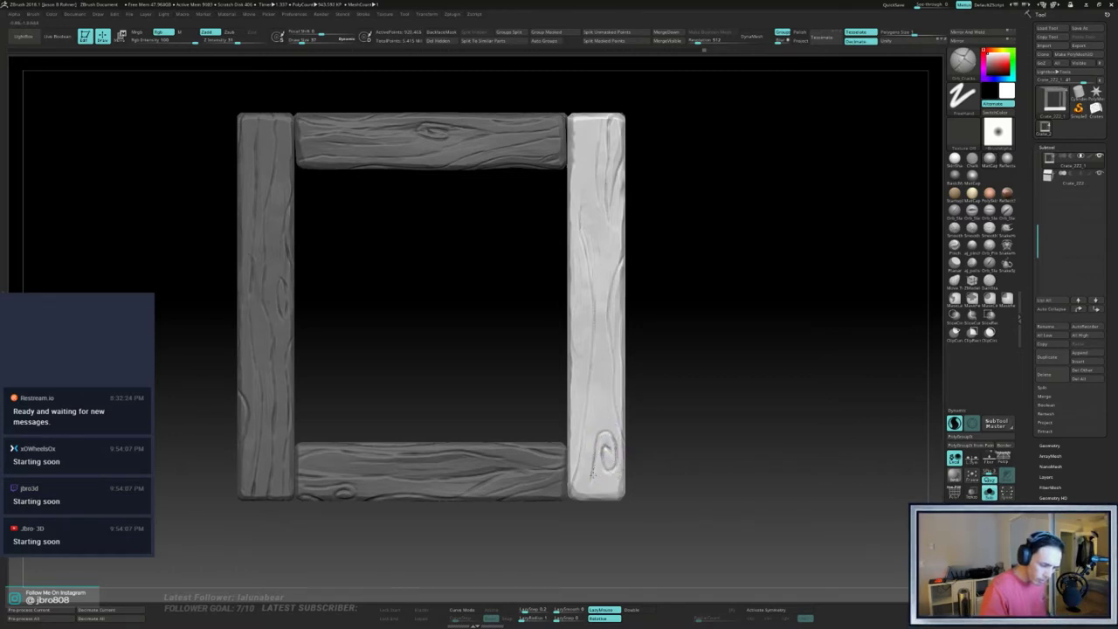
{"action": "mouse_move", "coordinate": [701, 374]}
{"action": "left_mouse_down"}
{"action": "mouse_move", "coordinate": [708, 359]}
{"action": "mouse_move", "coordinate": [695, 379]}
{"action": "mouse_move", "coordinate": [706, 378]}
{"action": "left_mouse_up"}
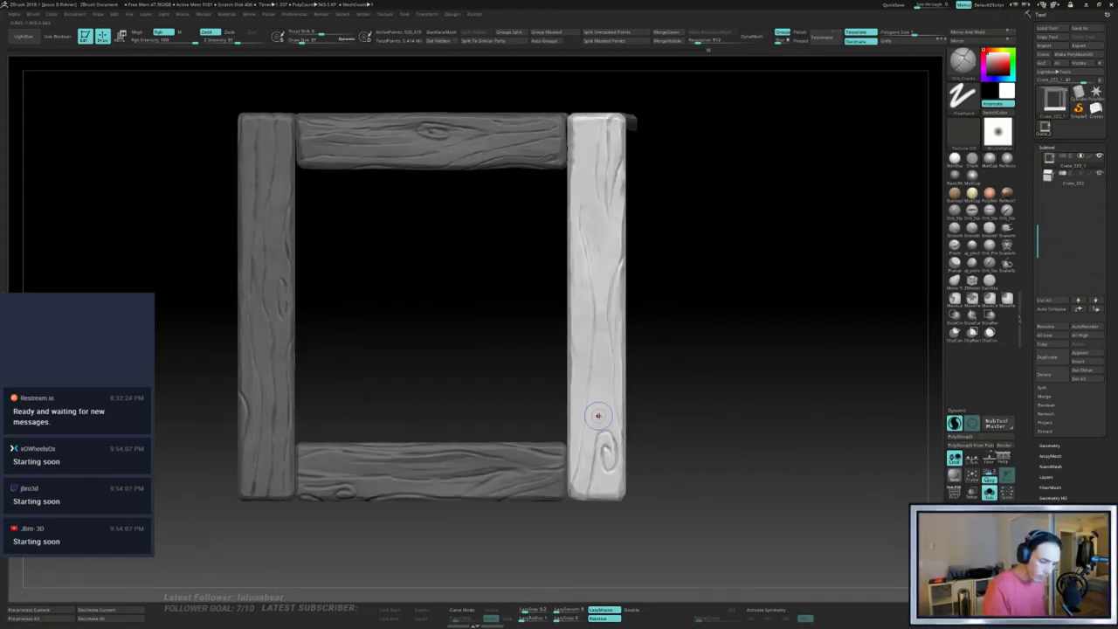
{"action": "left_click_drag", "start_coordinate": [604, 350], "coordinate": [601, 407]}
- Carry the cracks around the right board's lower end and along its outer side edge
{"action": "left_click_drag", "start_coordinate": [635, 367], "coordinate": [693, 356]}
{"action": "right_click_drag", "start_coordinate": [694, 355], "coordinate": [648, 433]}
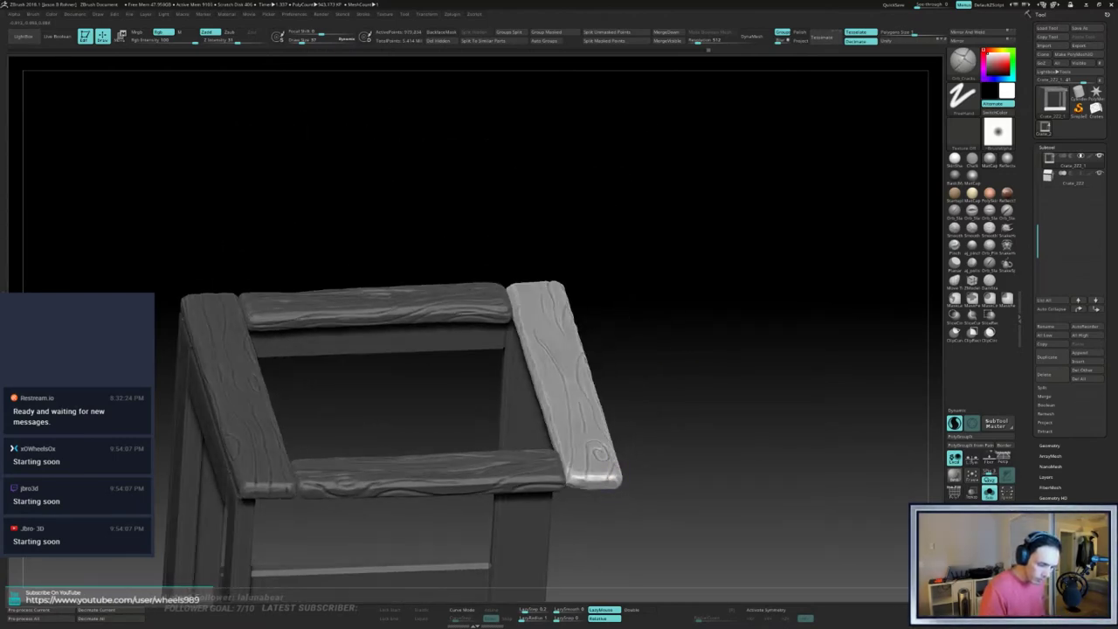
{"action": "right_click_drag", "start_coordinate": [694, 461], "coordinate": [671, 472]}
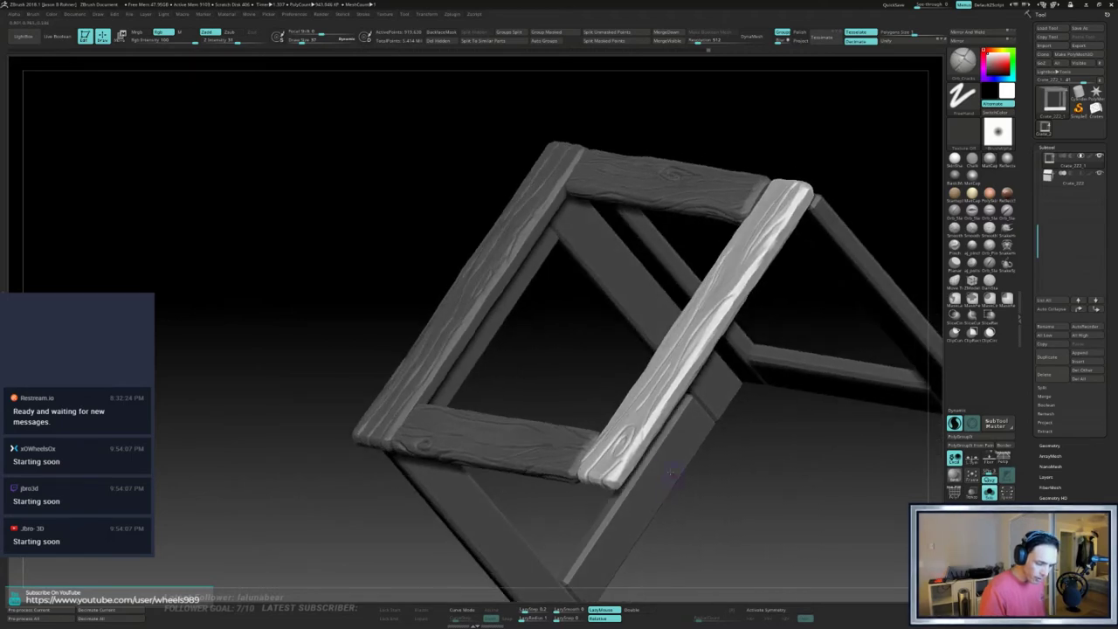
{"action": "left_click_drag", "start_coordinate": [624, 460], "coordinate": [647, 431]}
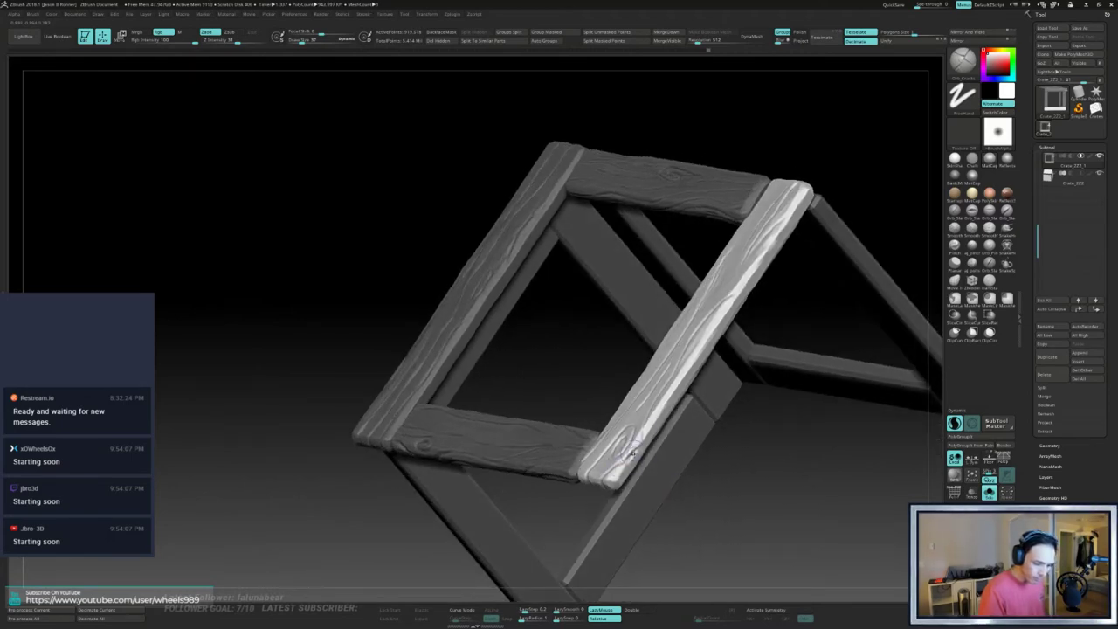
{"action": "right_click_drag", "start_coordinate": [678, 445], "coordinate": [657, 477]}
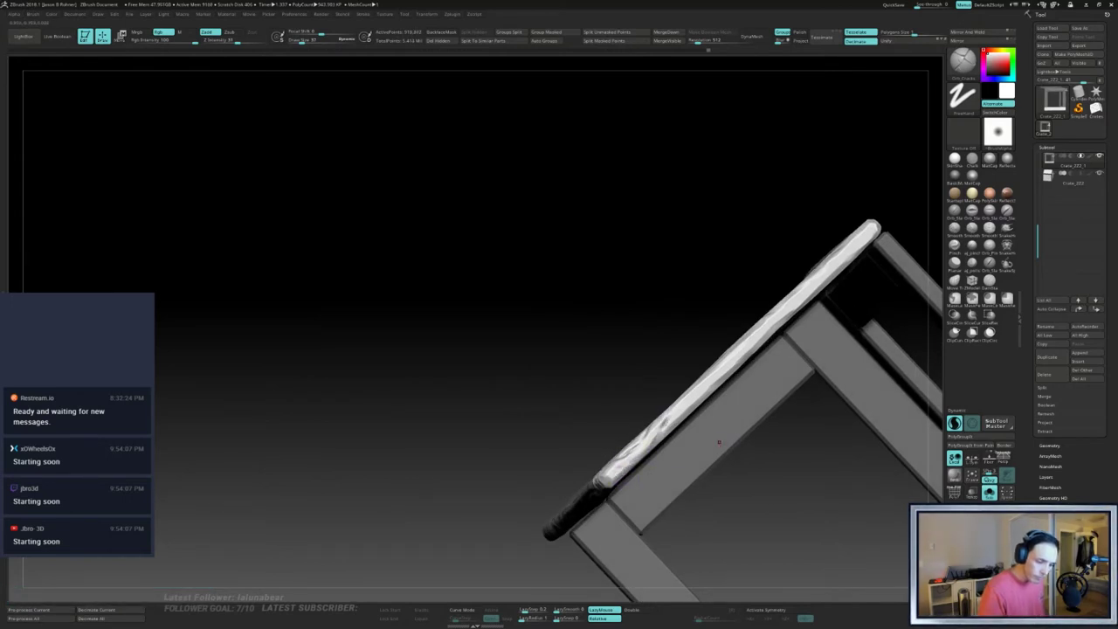
{"action": "right_click_drag", "start_coordinate": [756, 471], "coordinate": [684, 407]}
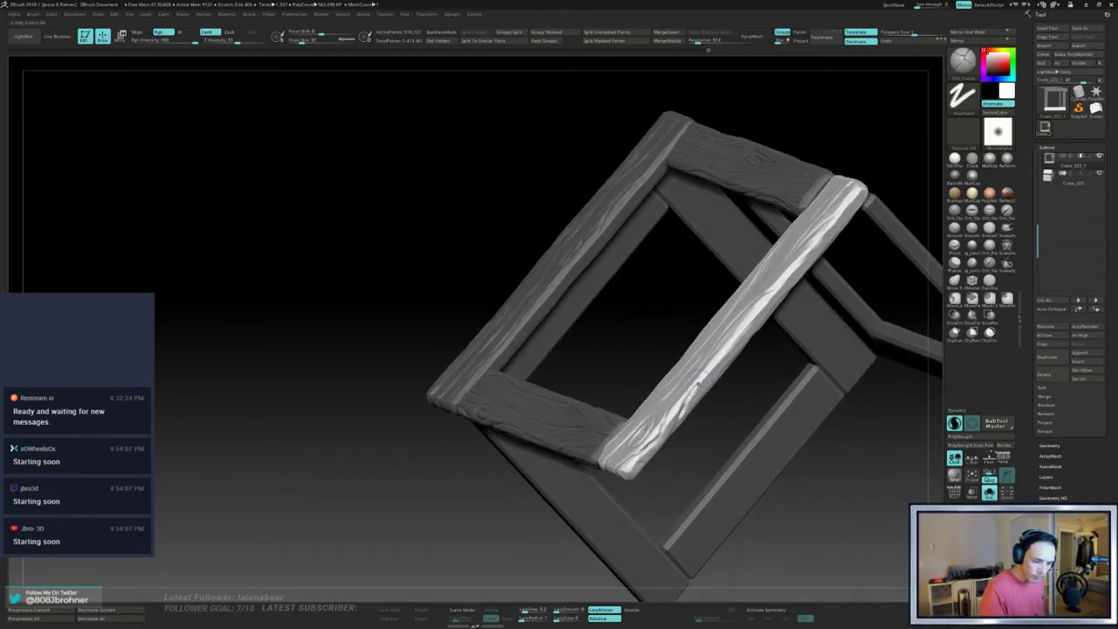
- Carve a second knot near the right board's upper end, with cracks over the end and down toward the inner edge
{"action": "mouse_move", "coordinate": [734, 349]}
{"action": "right_mouse_down"}
{"action": "mouse_move", "coordinate": [757, 359]}
{"action": "mouse_move", "coordinate": [731, 422]}
{"action": "mouse_move", "coordinate": [629, 411]}
{"action": "mouse_move", "coordinate": [527, 302]}
{"action": "mouse_move", "coordinate": [566, 410]}
{"action": "mouse_move", "coordinate": [579, 392]}
{"action": "mouse_move", "coordinate": [684, 429]}
{"action": "mouse_move", "coordinate": [717, 453]}
{"action": "right_mouse_up"}
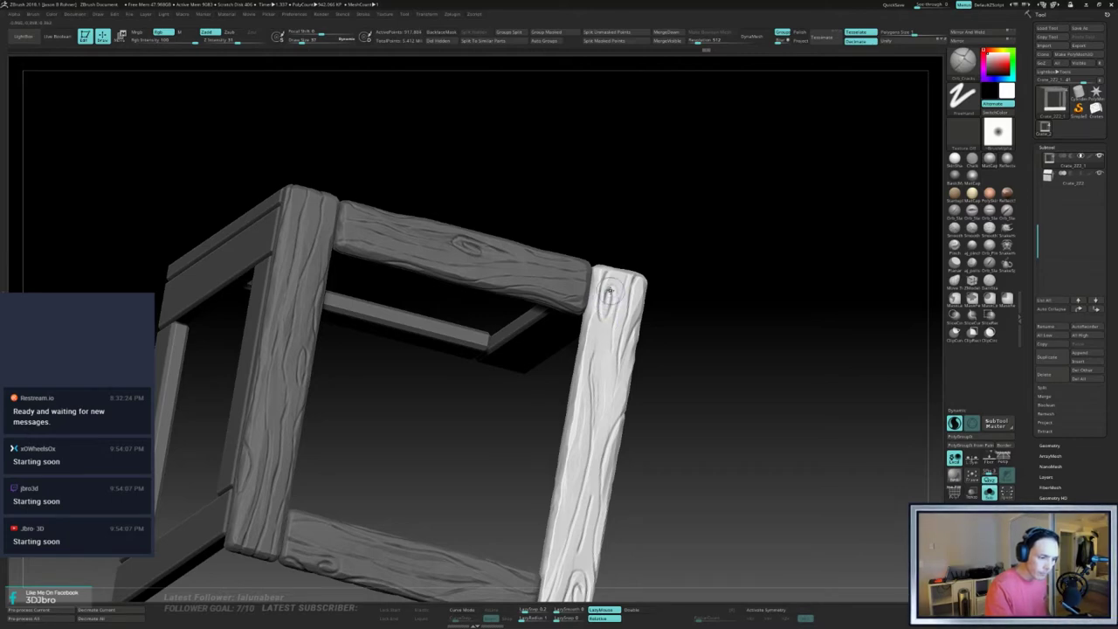
{"action": "right_click_drag", "start_coordinate": [737, 268], "coordinate": [607, 274]}
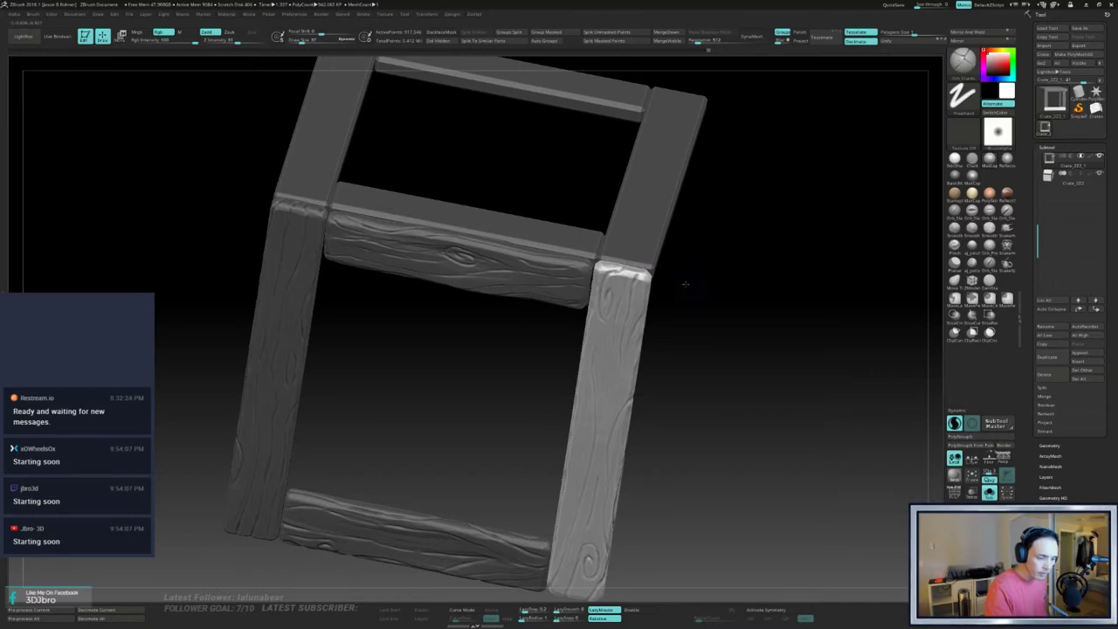
{"action": "right_click_drag", "start_coordinate": [686, 283], "coordinate": [658, 287]}
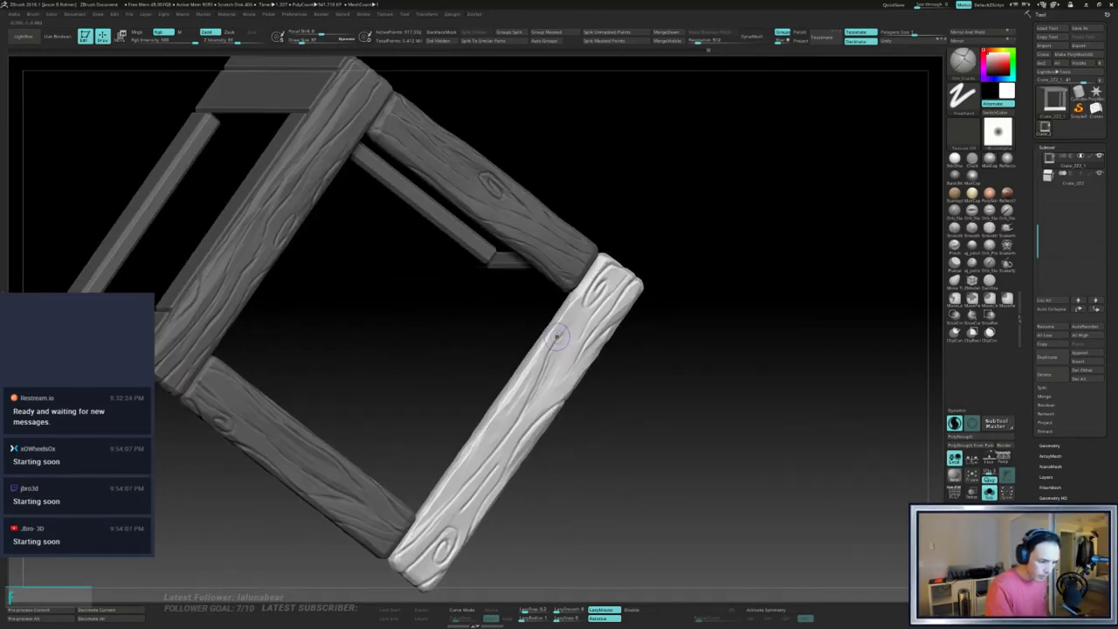
{"action": "right_click_drag", "start_coordinate": [651, 338], "coordinate": [659, 336]}
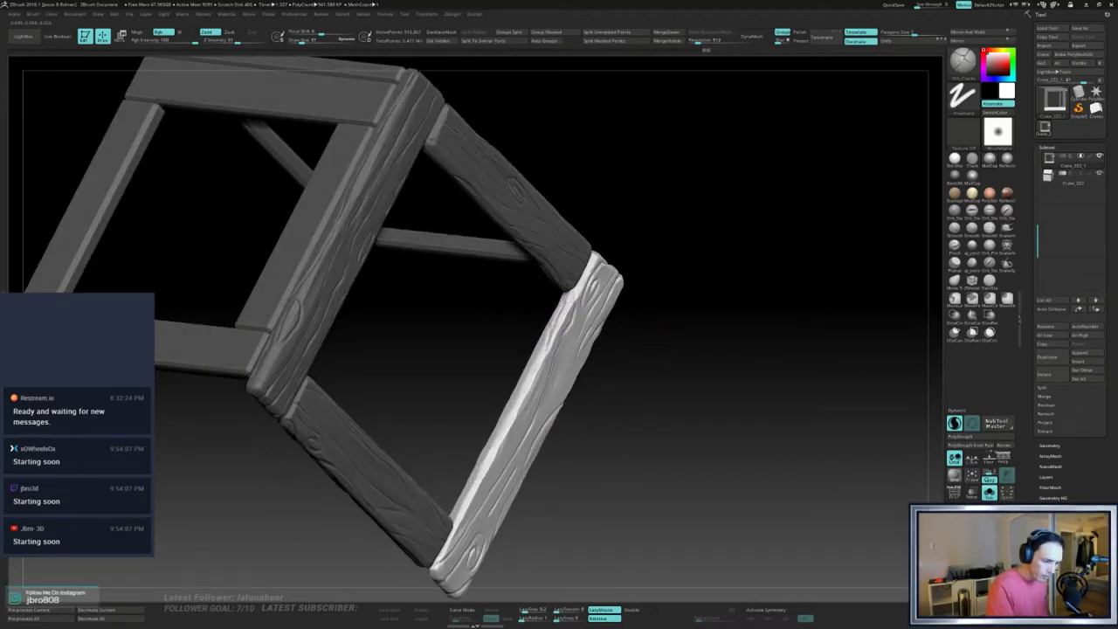
- Carve grain cracks along the right board's inner side face and touch up its outer side
{"action": "right_click_drag", "start_coordinate": [552, 325], "coordinate": [541, 346]}
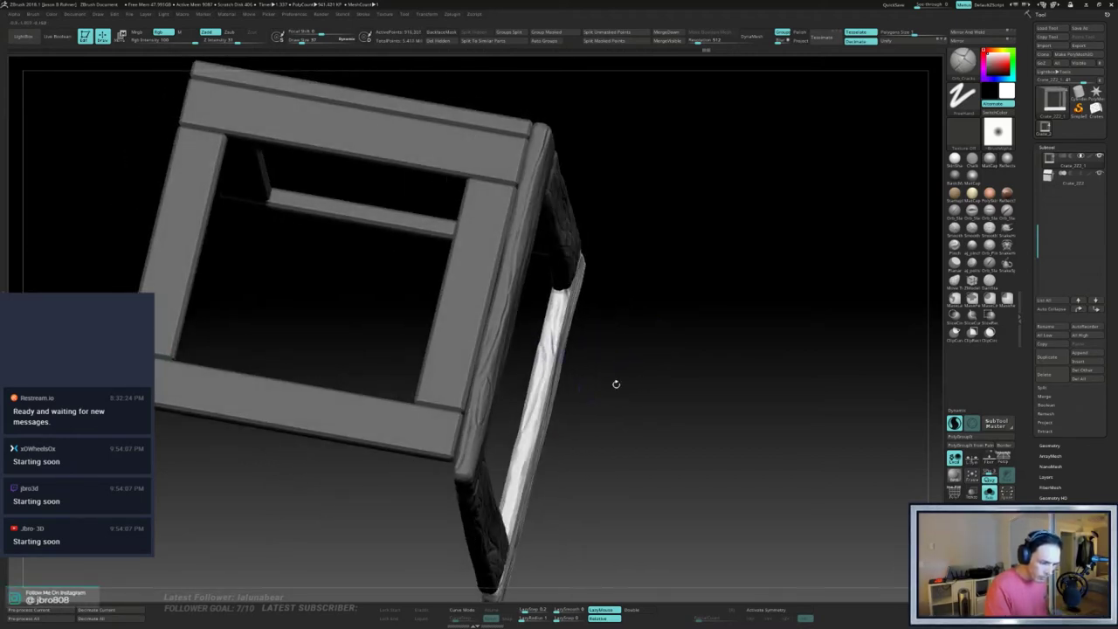
{"action": "right_click_drag", "start_coordinate": [616, 384], "coordinate": [526, 428]}
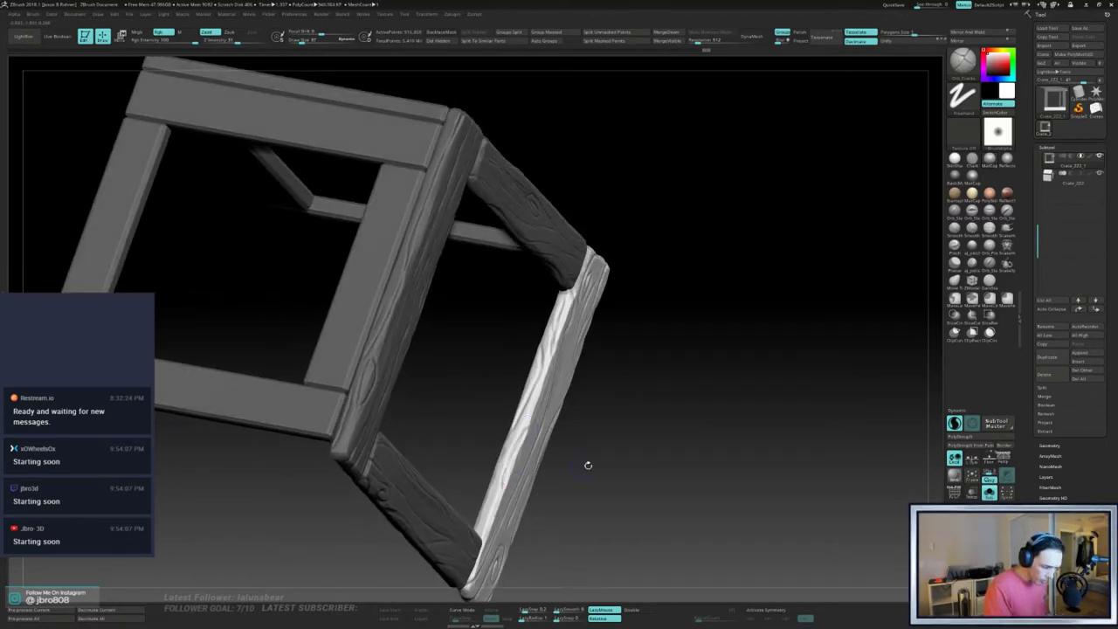
{"action": "right_click_drag", "start_coordinate": [588, 466], "coordinate": [636, 287]}
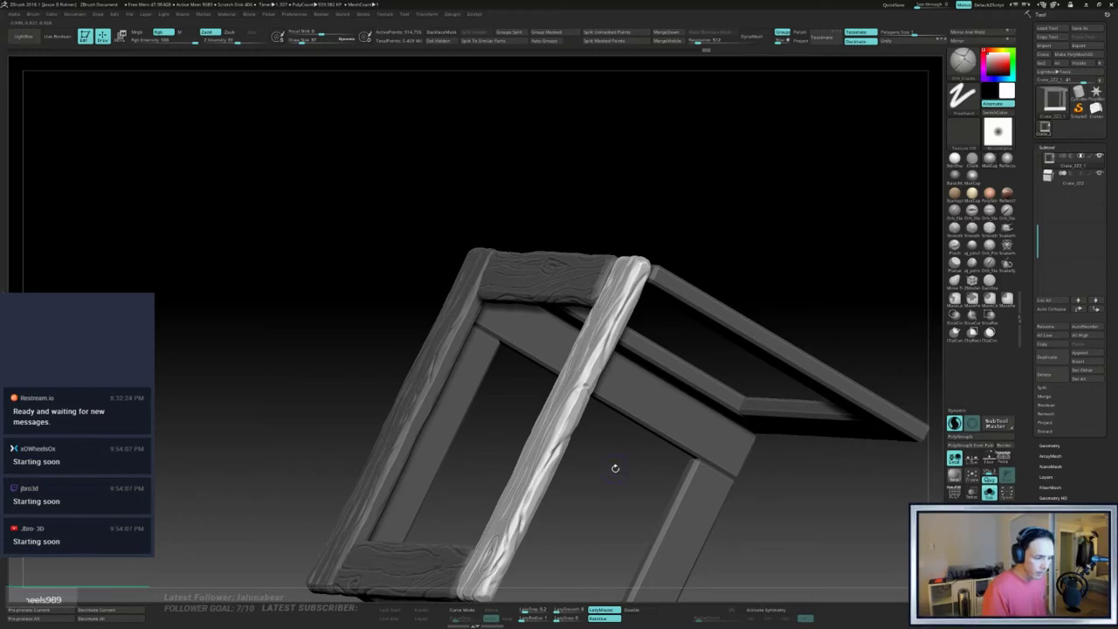
- Clear the mask from the whole frame and face the detailed side of the crate straight on
{"action": "left_click_drag", "start_coordinate": [618, 457], "coordinate": [613, 463], "text": "ctrl"}
{"action": "right_click_drag", "start_coordinate": [610, 481], "coordinate": [759, 298], "text": "ctrl"}
{"action": "left_click_drag", "start_coordinate": [759, 298], "coordinate": [796, 276]}
{"action": "right_click_drag", "start_coordinate": [798, 276], "coordinate": [799, 272], "text": "ctrl"}
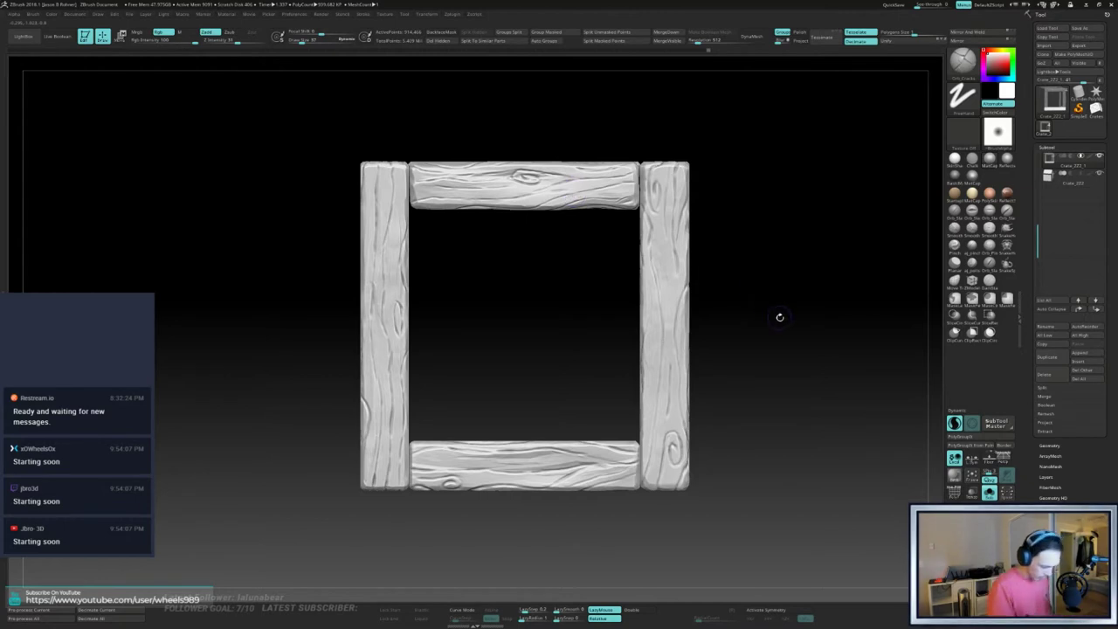
- Change the brush size, carve finer grain lines between the cracks on the frame's lower board, and undo the stray stroke
{"action": "key", "text": "s"}
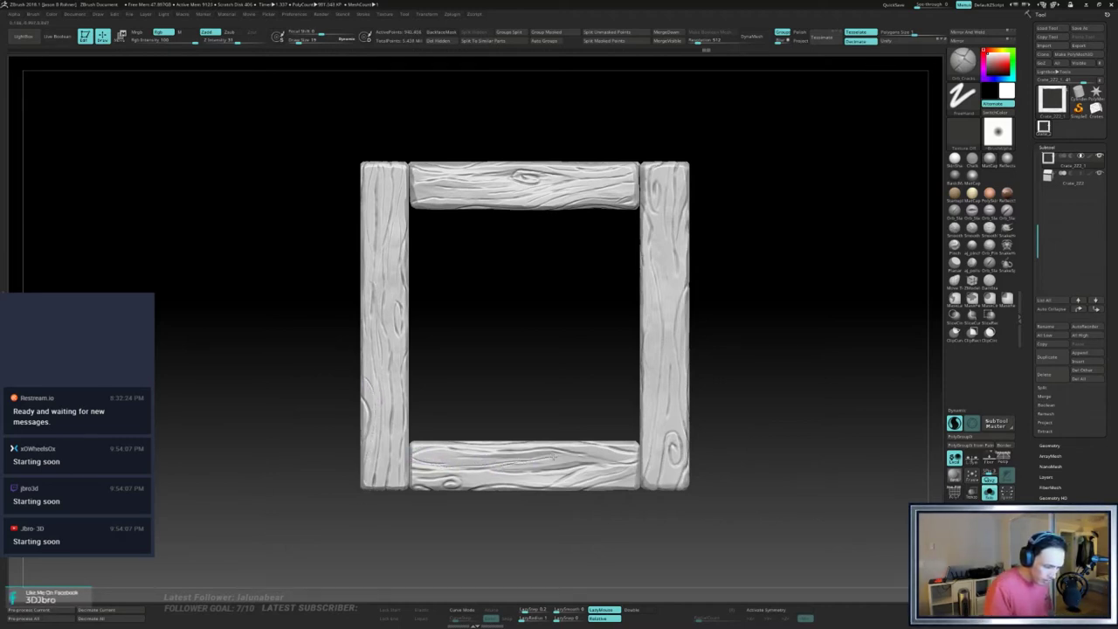
{"action": "left_click_drag", "start_coordinate": [553, 457], "coordinate": [569, 454]}
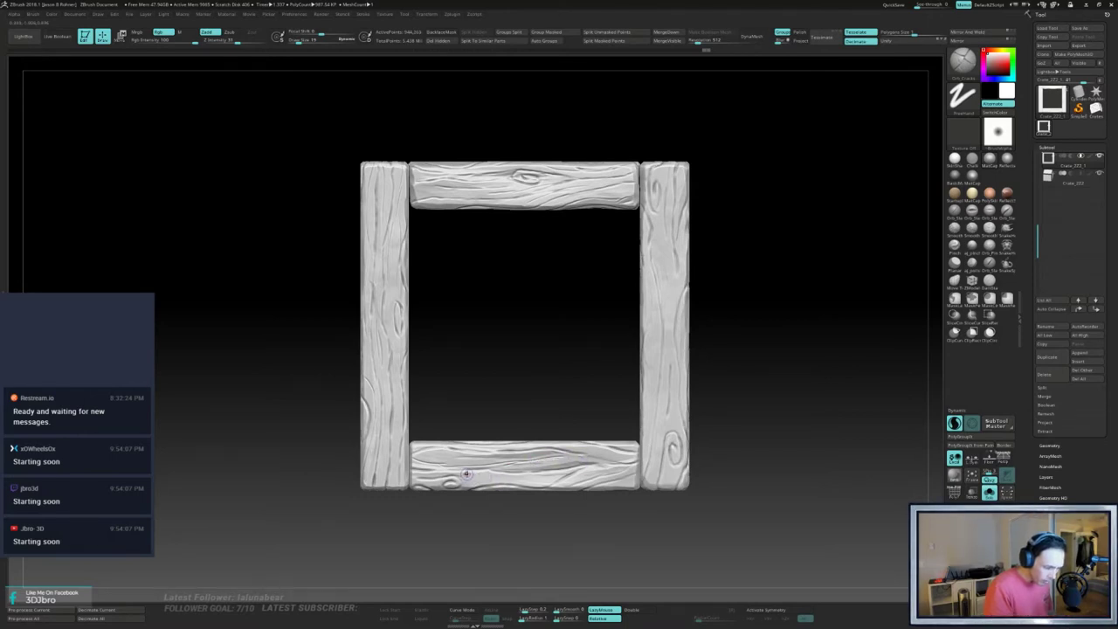
{"action": "left_click_drag", "start_coordinate": [467, 474], "coordinate": [476, 473]}
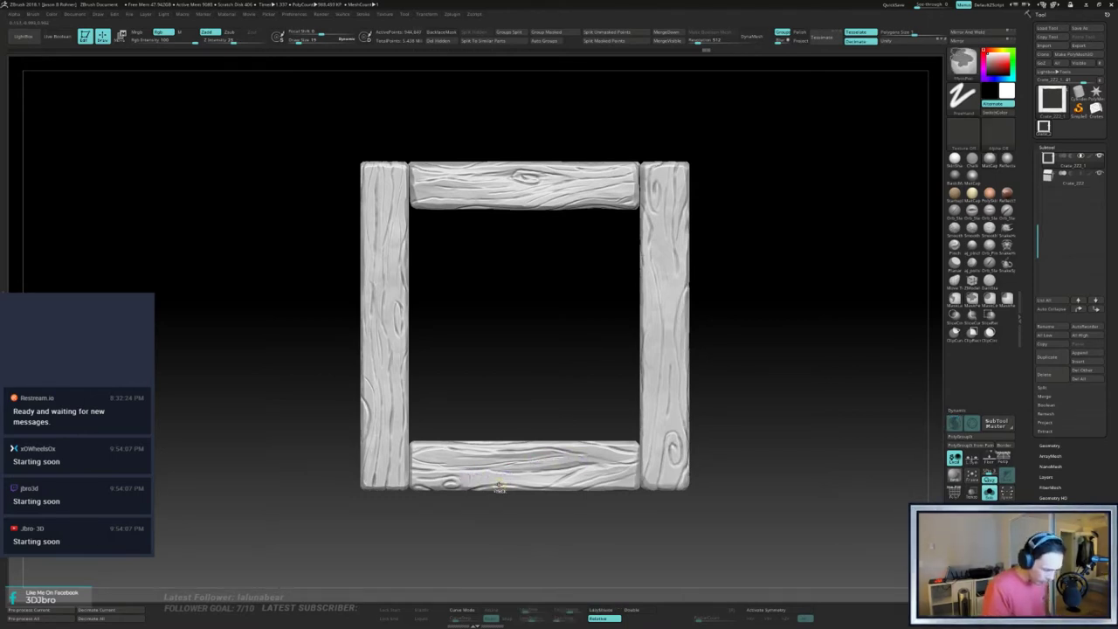
{"action": "key", "text": "ctrl+z"}
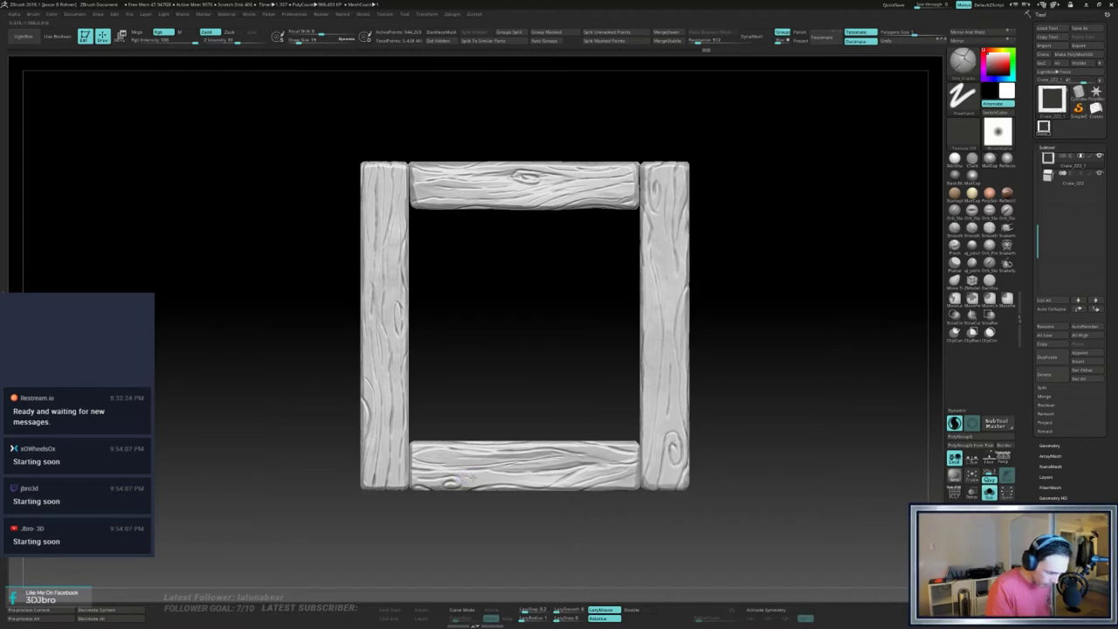
{"action": "left_click_drag", "start_coordinate": [555, 485], "coordinate": [575, 478]}
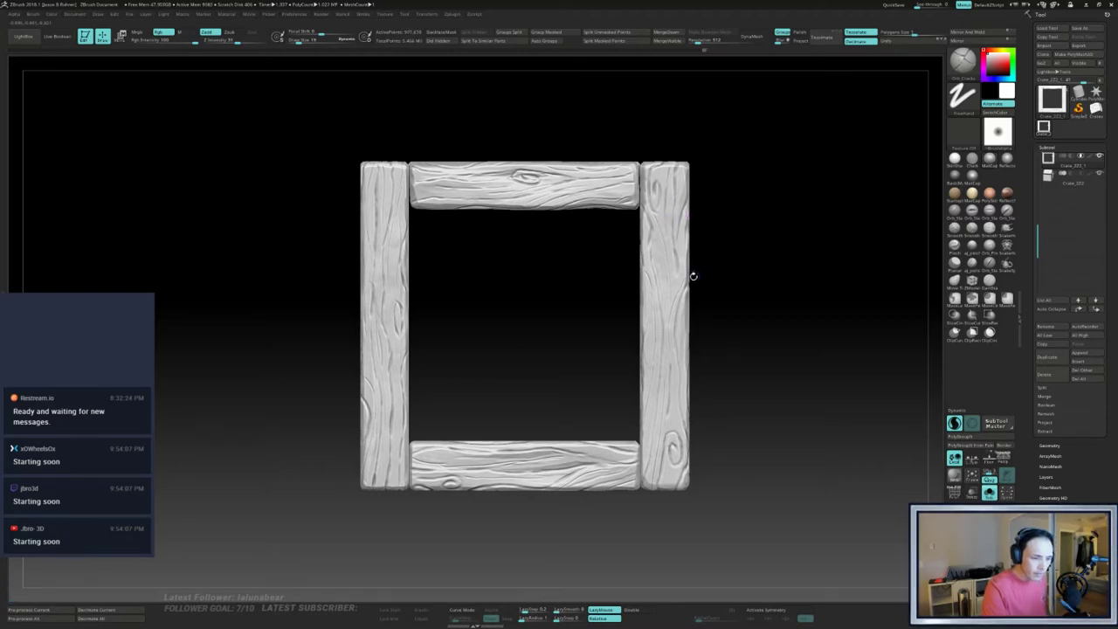
- Add fine grain lines along the outer side of the frame's right board
{"action": "left_click_drag", "start_coordinate": [786, 261], "coordinate": [696, 204]}
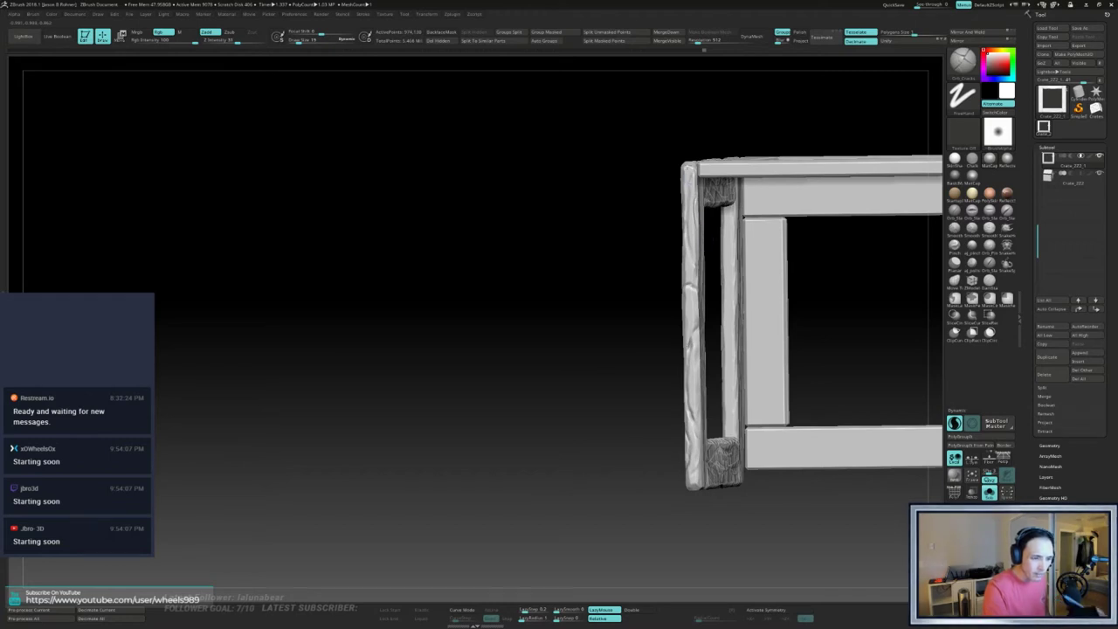
{"action": "left_click_drag", "start_coordinate": [706, 128], "coordinate": [723, 104]}
{"action": "left_click_drag", "start_coordinate": [746, 377], "coordinate": [741, 385]}
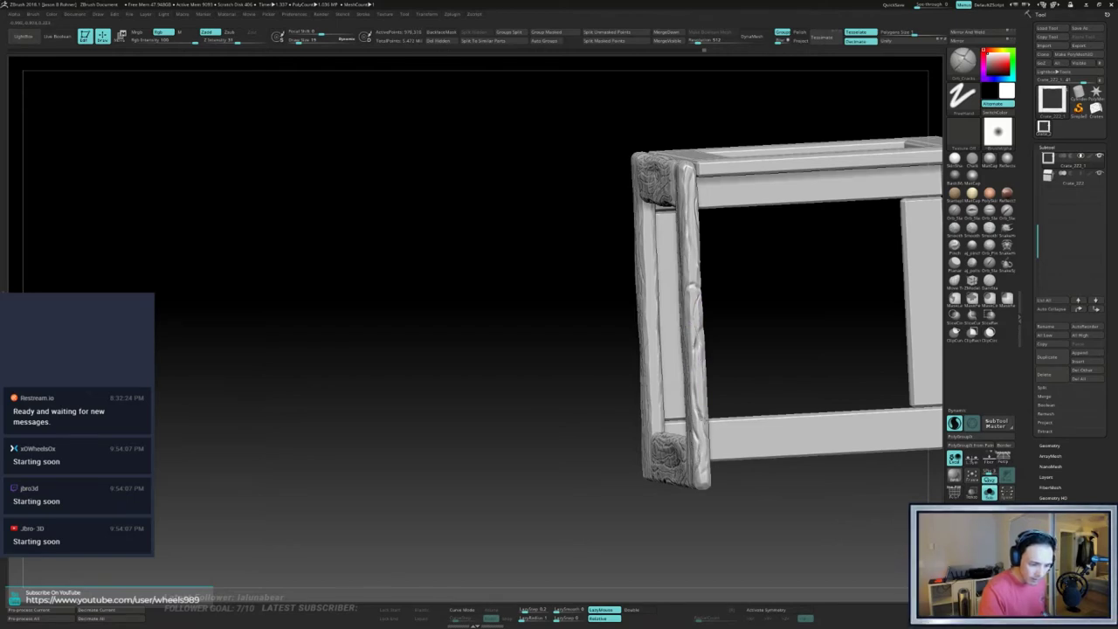
{"action": "left_click_drag", "start_coordinate": [734, 361], "coordinate": [704, 425]}
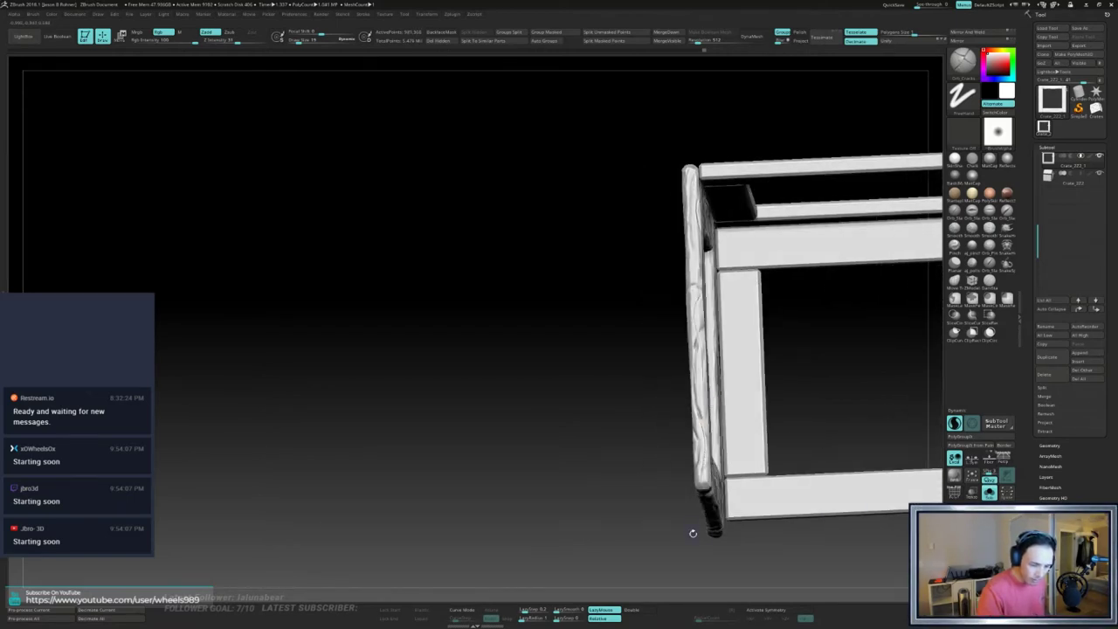
{"action": "left_click_drag", "start_coordinate": [693, 533], "coordinate": [784, 495]}
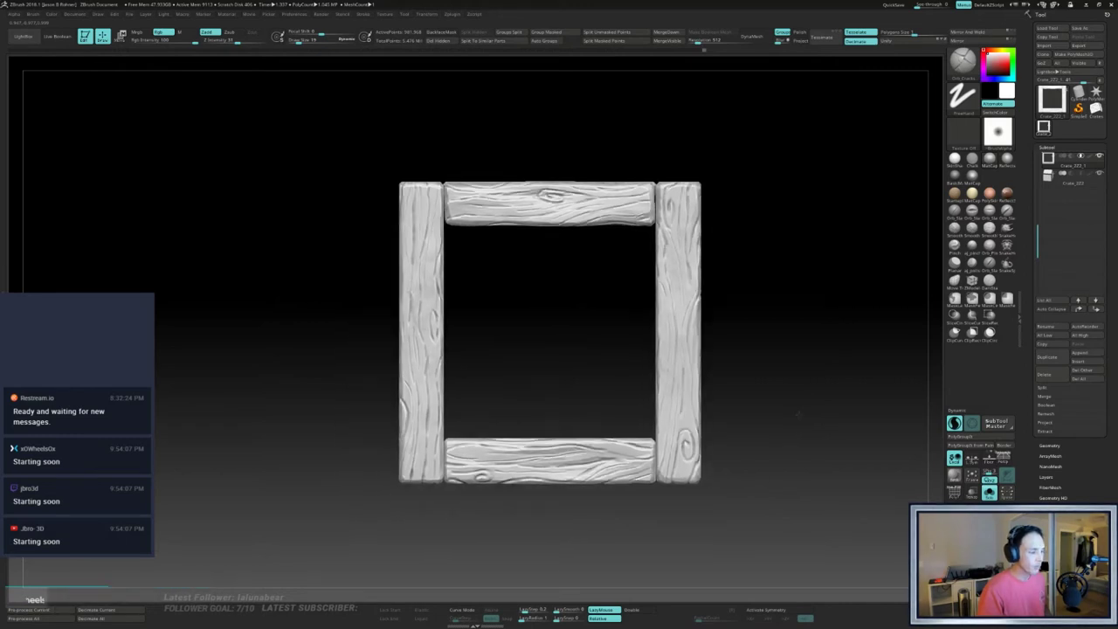
- Add fine grain lines to the left board around its knot and inner edge
{"action": "right_click_drag", "start_coordinate": [798, 414], "coordinate": [789, 417], "text": "ctrl"}
{"action": "left_click_drag", "start_coordinate": [509, 317], "coordinate": [609, 407], "text": "alt"}
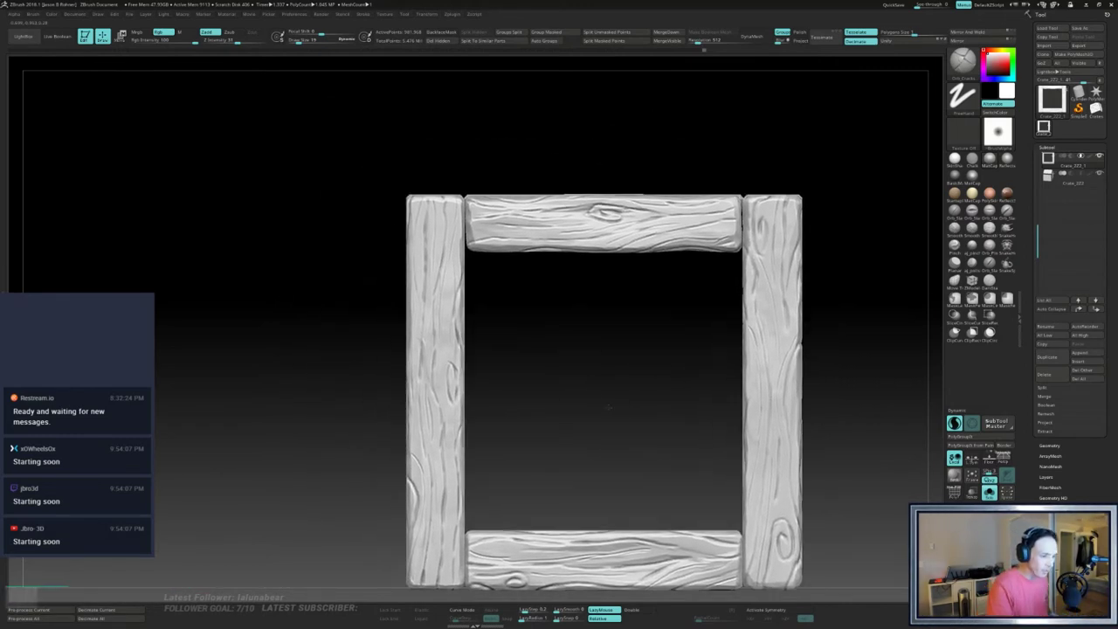
{"action": "left_click_drag", "start_coordinate": [527, 344], "coordinate": [464, 336]}
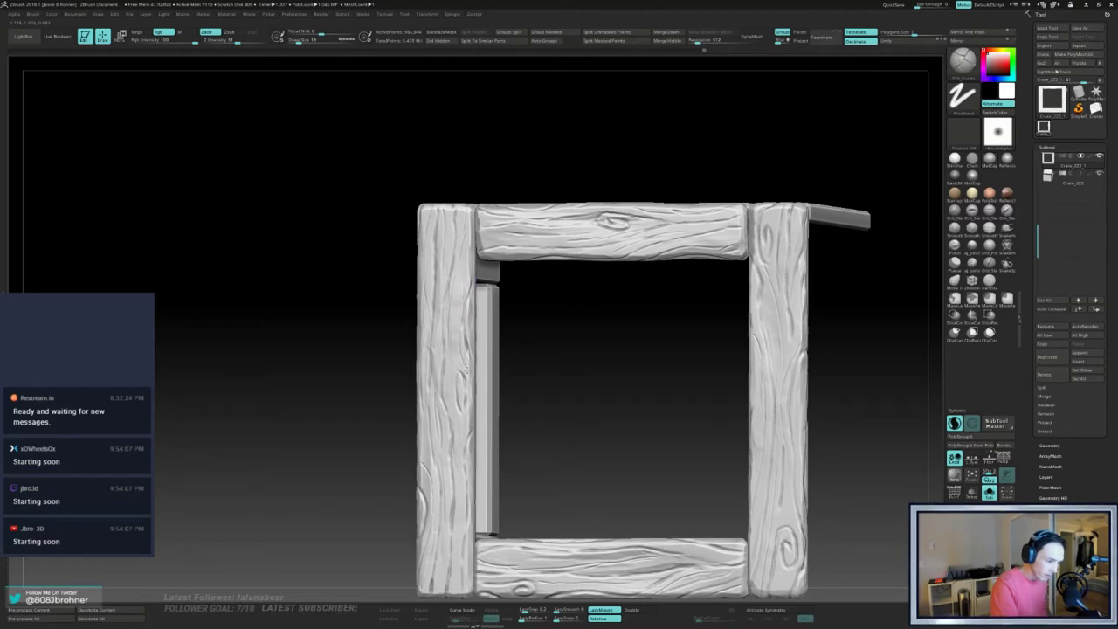
{"action": "left_click_drag", "start_coordinate": [567, 378], "coordinate": [575, 281]}
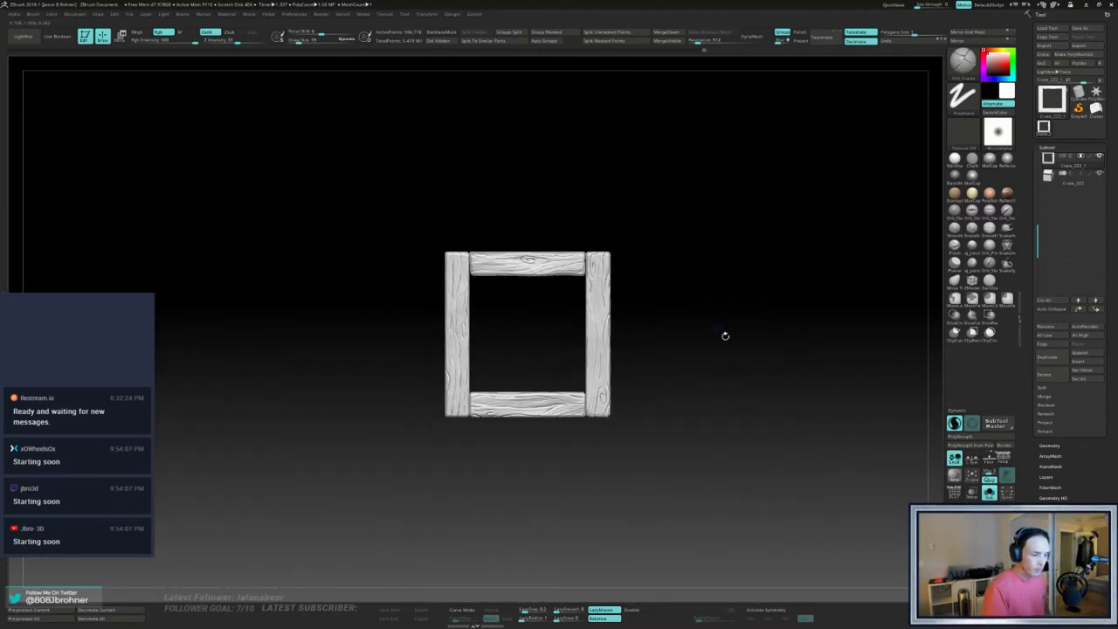
{"action": "left_click_drag", "start_coordinate": [726, 336], "coordinate": [743, 363]}
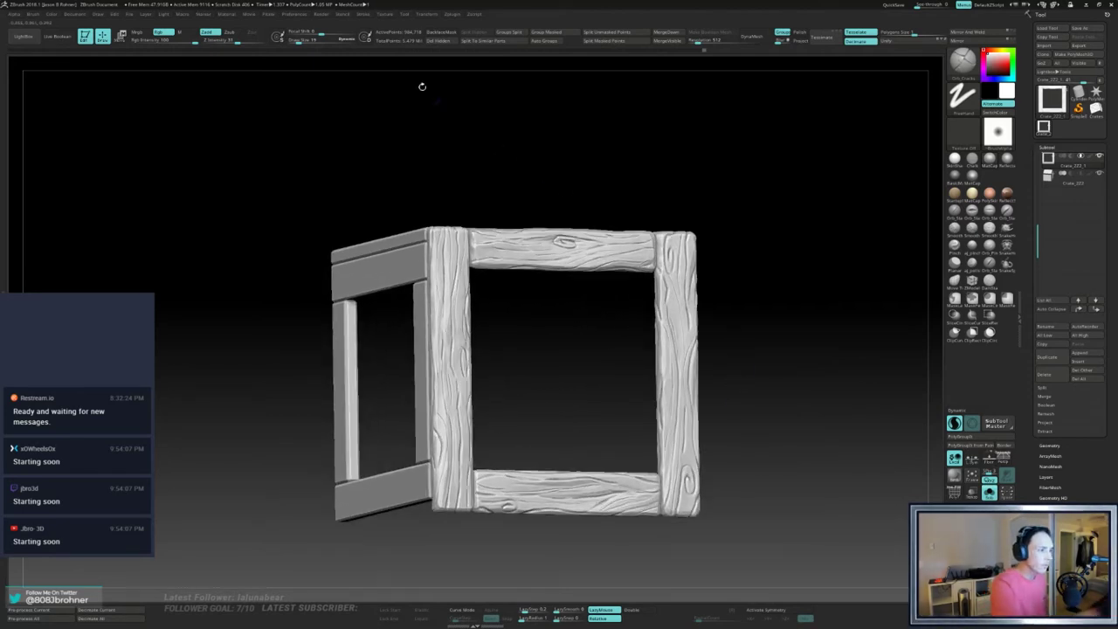
- Turn on ambient occlusion in the render properties, render the crate in Best mode, and return to the front view
{"action": "left_click", "coordinate": [333, 16]}
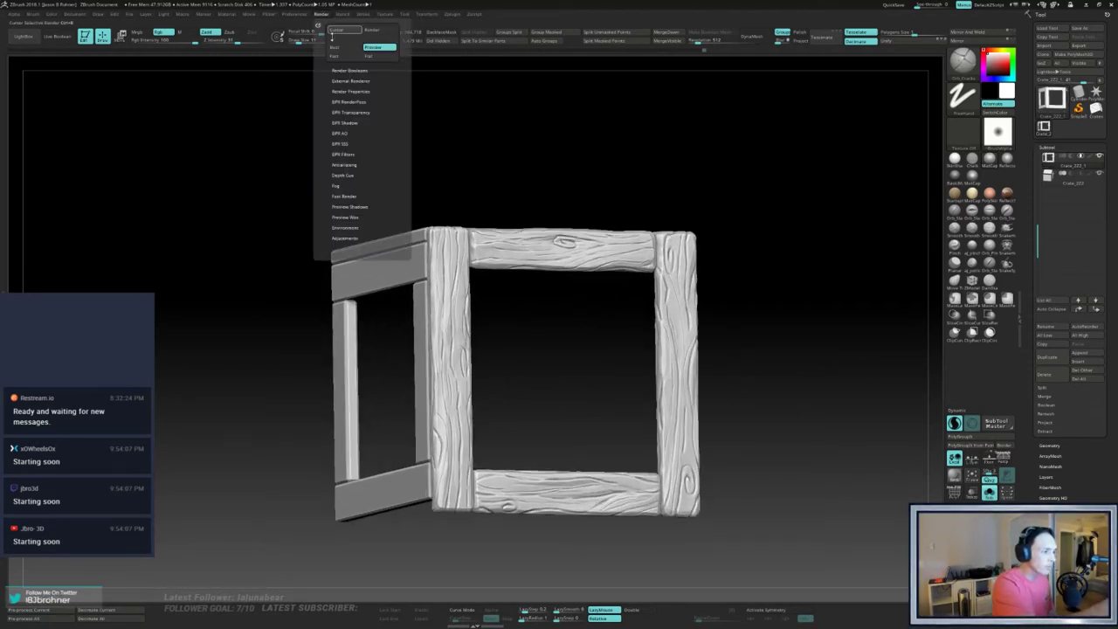
{"action": "left_click", "coordinate": [349, 91]}
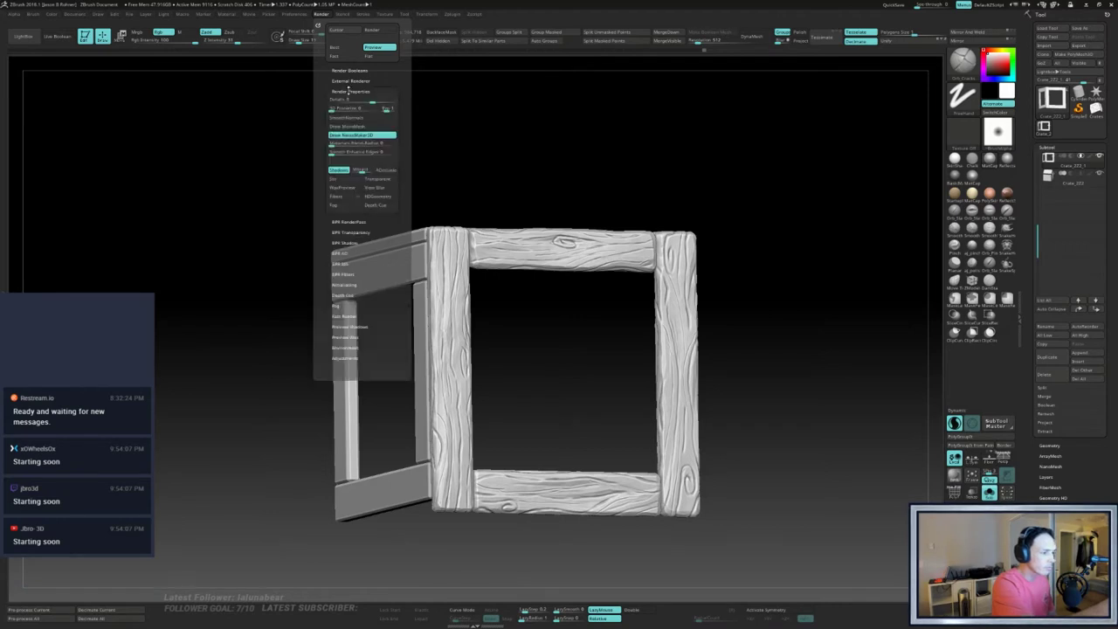
{"action": "left_click", "coordinate": [384, 169]}
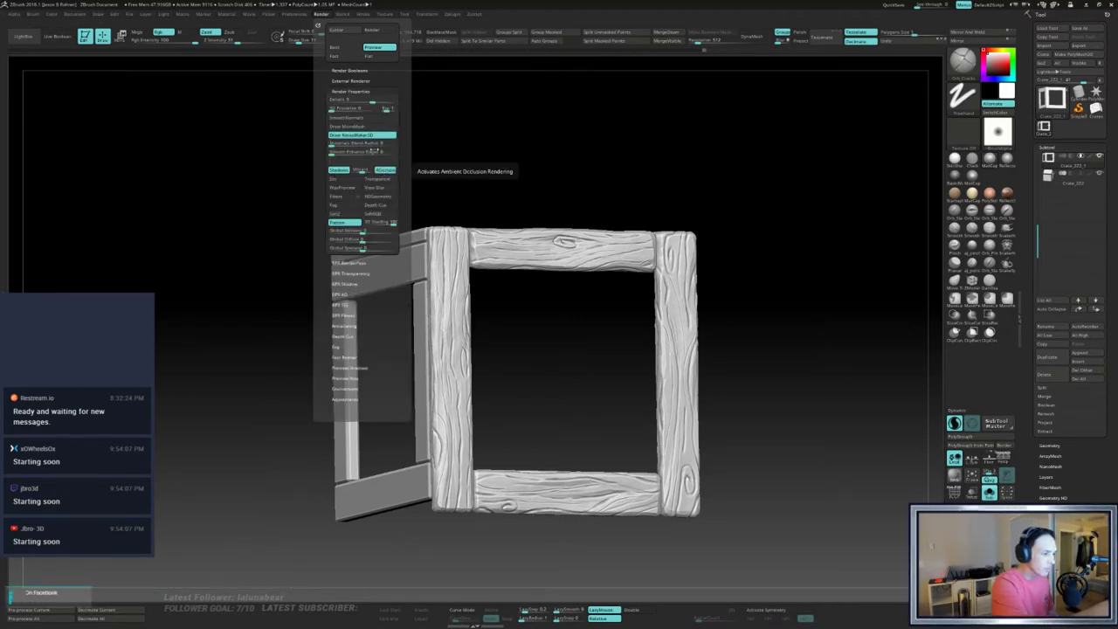
{"action": "left_click", "coordinate": [340, 49]}
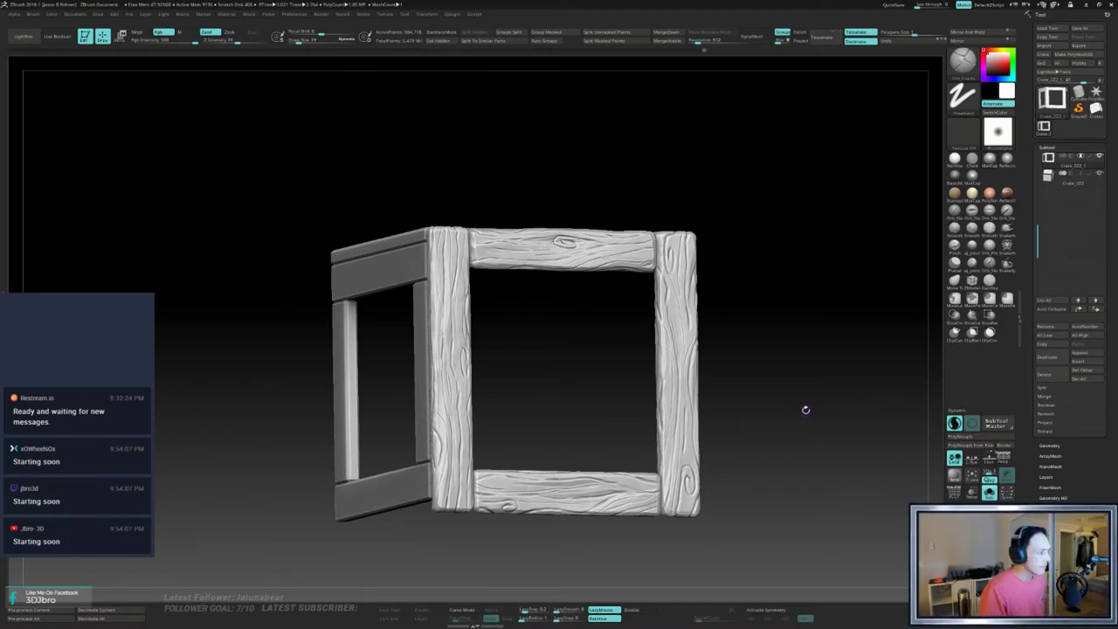
{"action": "mouse_move", "coordinate": [810, 404]}
{"action": "left_mouse_down"}
{"action": "mouse_move", "coordinate": [790, 371]}
{"action": "mouse_move", "coordinate": [813, 413]}
{"action": "left_mouse_up"}
{"action": "right_click_drag", "start_coordinate": [815, 413], "coordinate": [757, 406], "text": "ctrl"}
{"action": "mouse_move", "coordinate": [758, 406]}
{"action": "left_mouse_down", "text": "alt"}
{"action": "mouse_move", "coordinate": [769, 414]}
{"action": "mouse_move", "coordinate": [782, 373]}
{"action": "mouse_move", "coordinate": [769, 429]}
{"action": "mouse_move", "coordinate": [773, 394]}
{"action": "left_mouse_up", "text": "alt"}
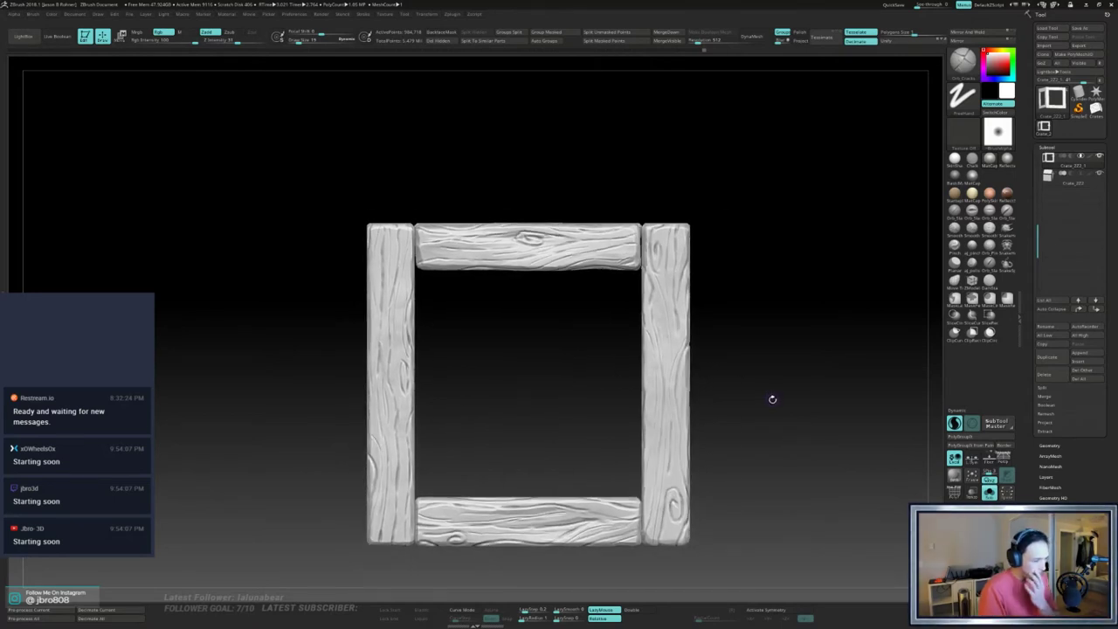
- With the Move Topological brush at an adjusted size, push the frame's right board edges inward and outward to make its outline uneven
{"action": "left_click", "coordinate": [957, 279]}
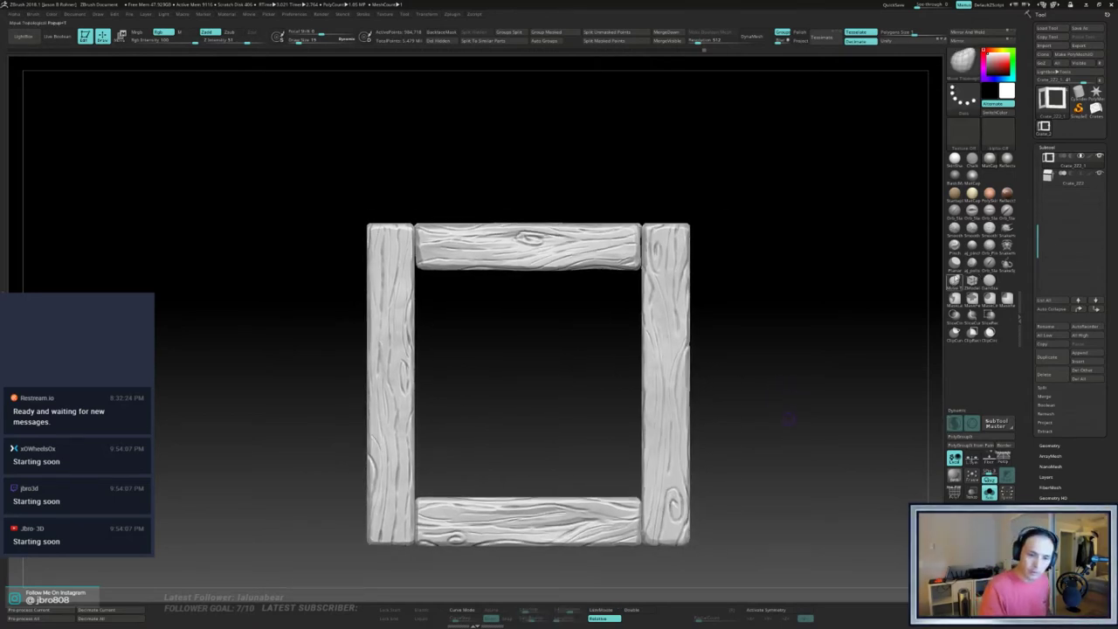
{"action": "key", "text": "s"}
{"action": "left_click_drag", "start_coordinate": [762, 283], "coordinate": [776, 285]}
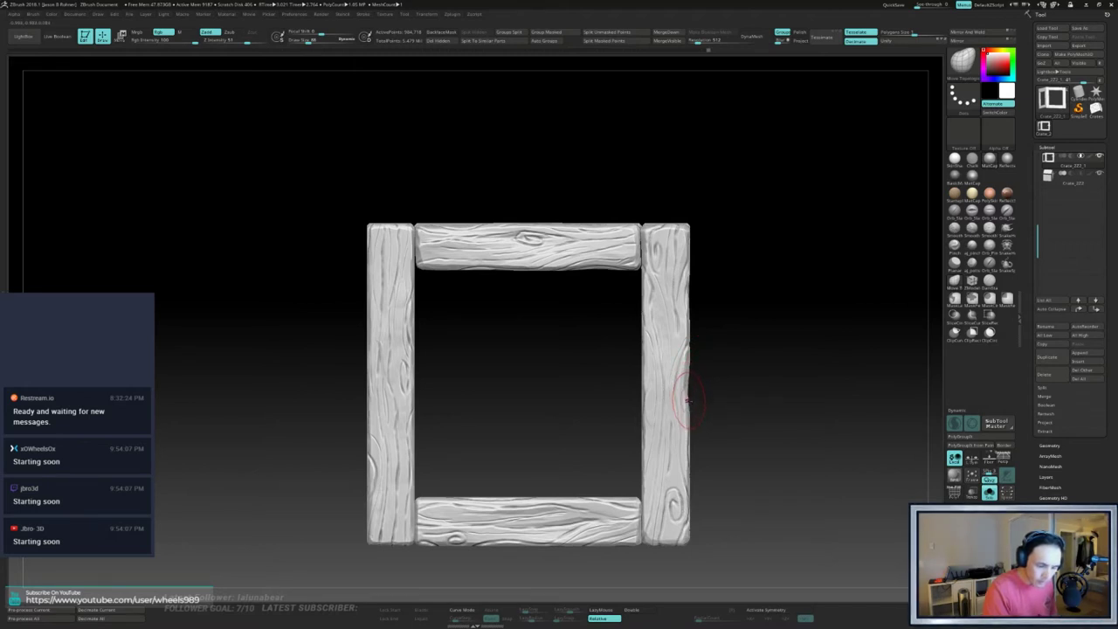
{"action": "mouse_move", "coordinate": [725, 370]}
{"action": "left_mouse_down"}
{"action": "mouse_move", "coordinate": [709, 366]}
{"action": "mouse_move", "coordinate": [737, 357]}
{"action": "left_mouse_up"}
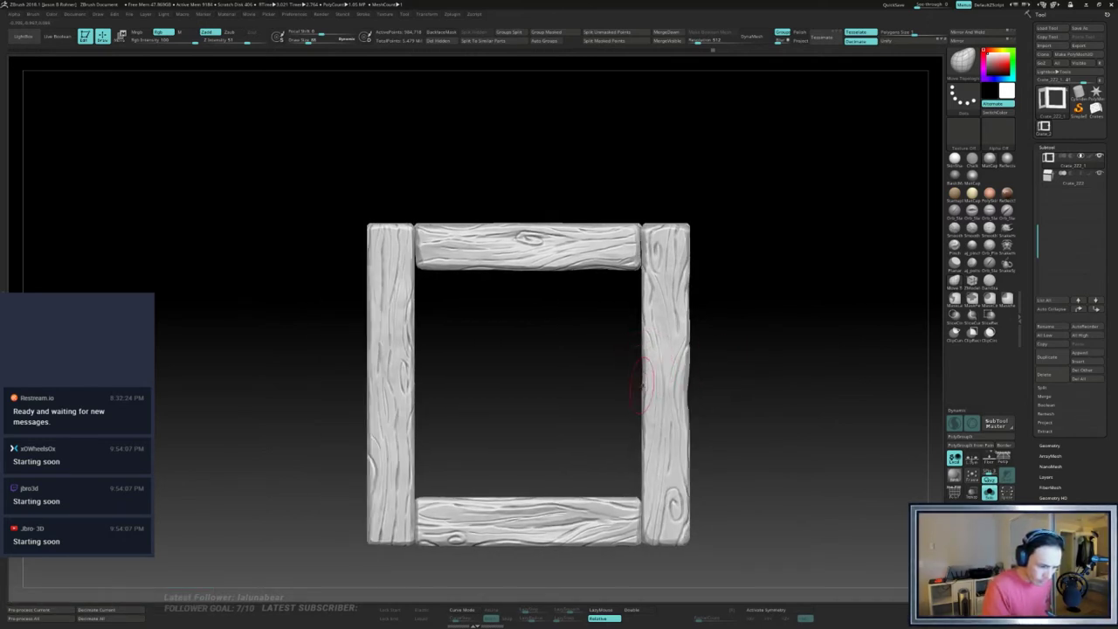
{"action": "left_click_drag", "start_coordinate": [645, 396], "coordinate": [648, 395]}
{"action": "left_click_drag", "start_coordinate": [645, 337], "coordinate": [647, 342]}
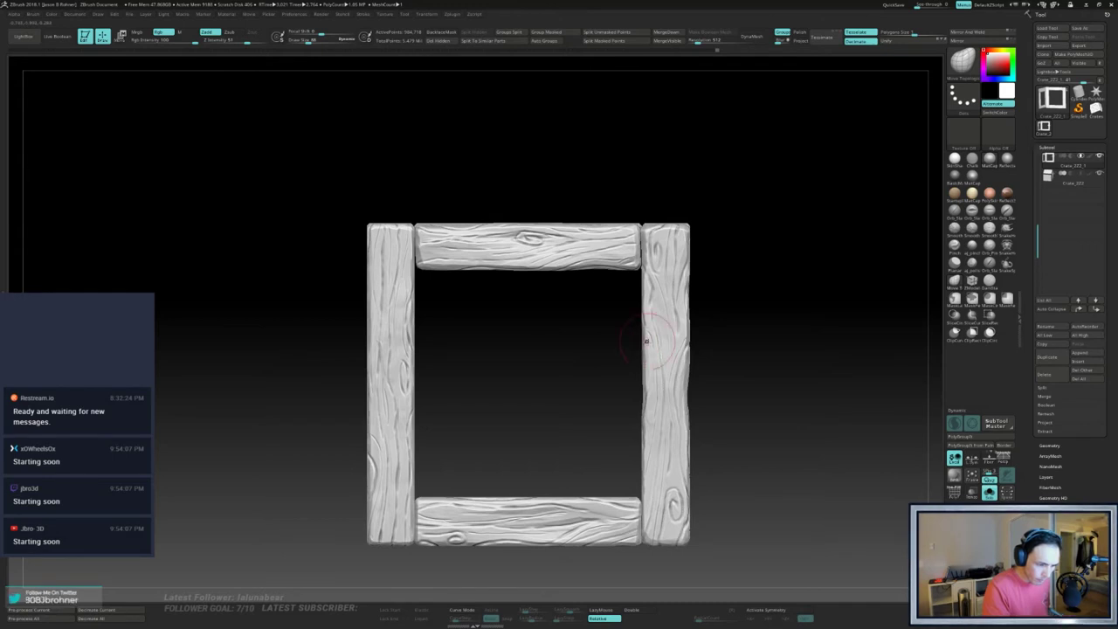
- Nudge the lower end of the frame's right board and the edges of the other front boards into irregular outlines
{"action": "left_click_drag", "start_coordinate": [753, 443], "coordinate": [737, 458]}
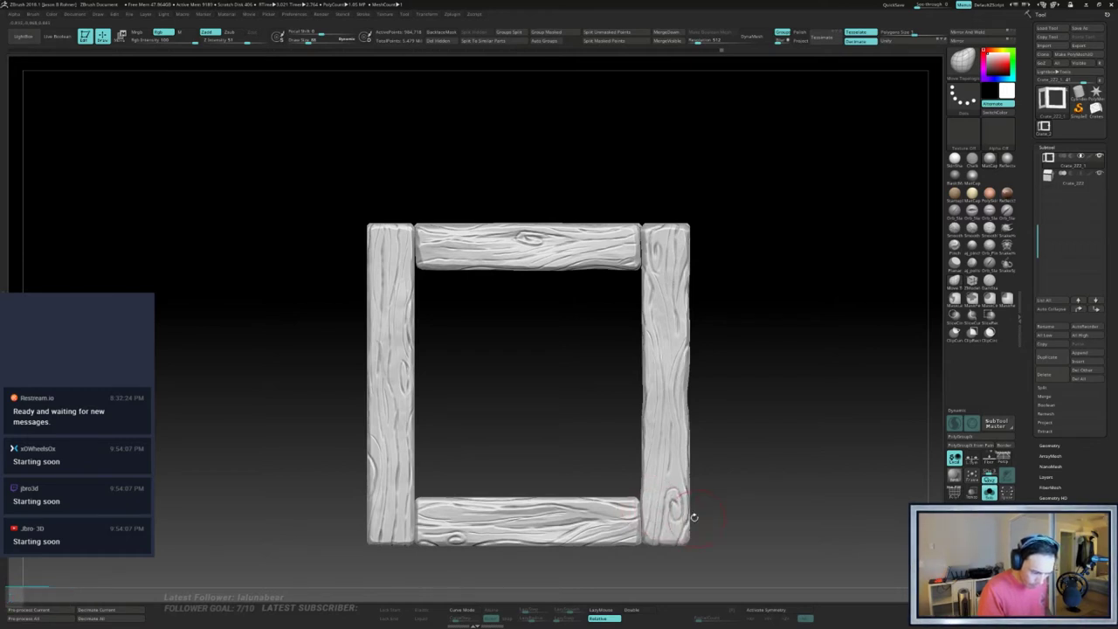
{"action": "mouse_move", "coordinate": [714, 511]}
{"action": "left_mouse_down"}
{"action": "mouse_move", "coordinate": [724, 492]}
{"action": "mouse_move", "coordinate": [693, 504]}
{"action": "left_mouse_up"}
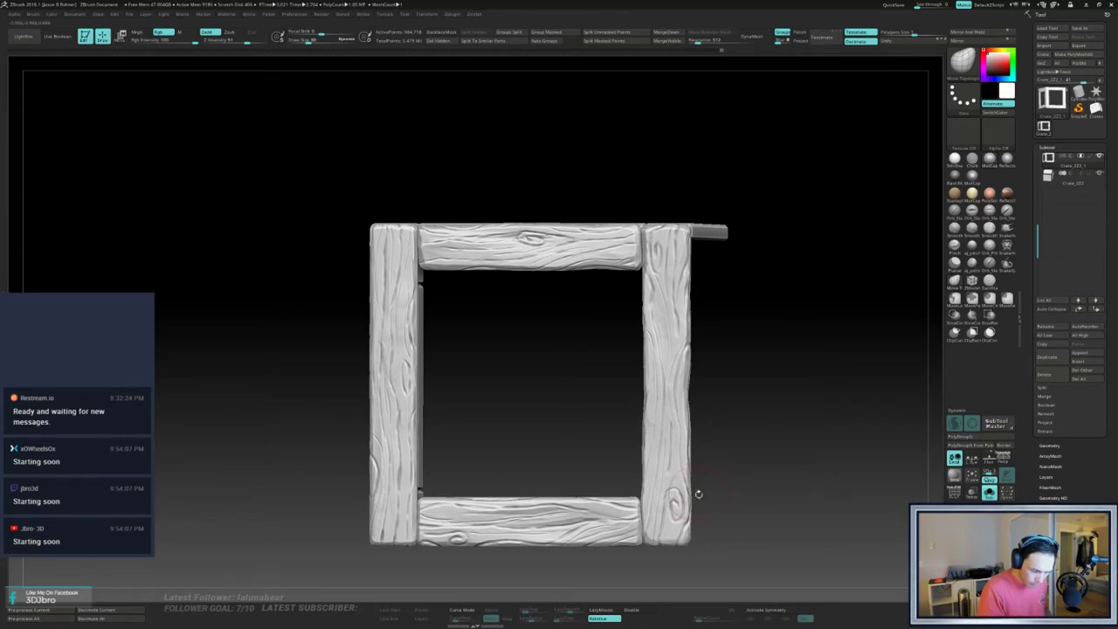
{"action": "left_click_drag", "start_coordinate": [699, 494], "coordinate": [704, 498], "text": "shift"}
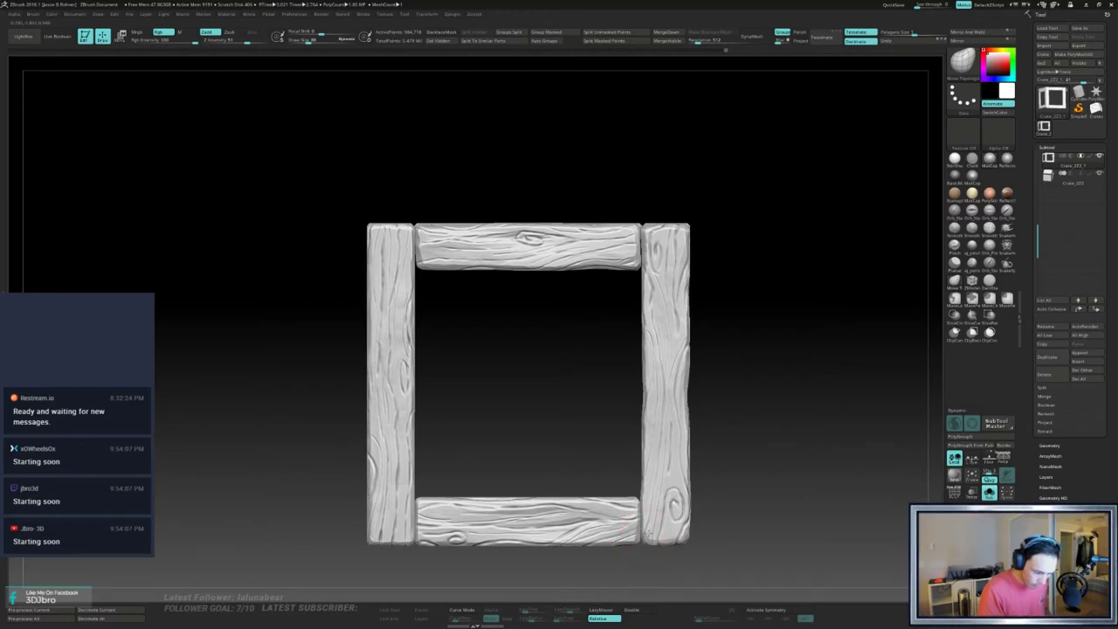
{"action": "right_click_drag", "start_coordinate": [723, 534], "coordinate": [751, 503], "text": "alt"}
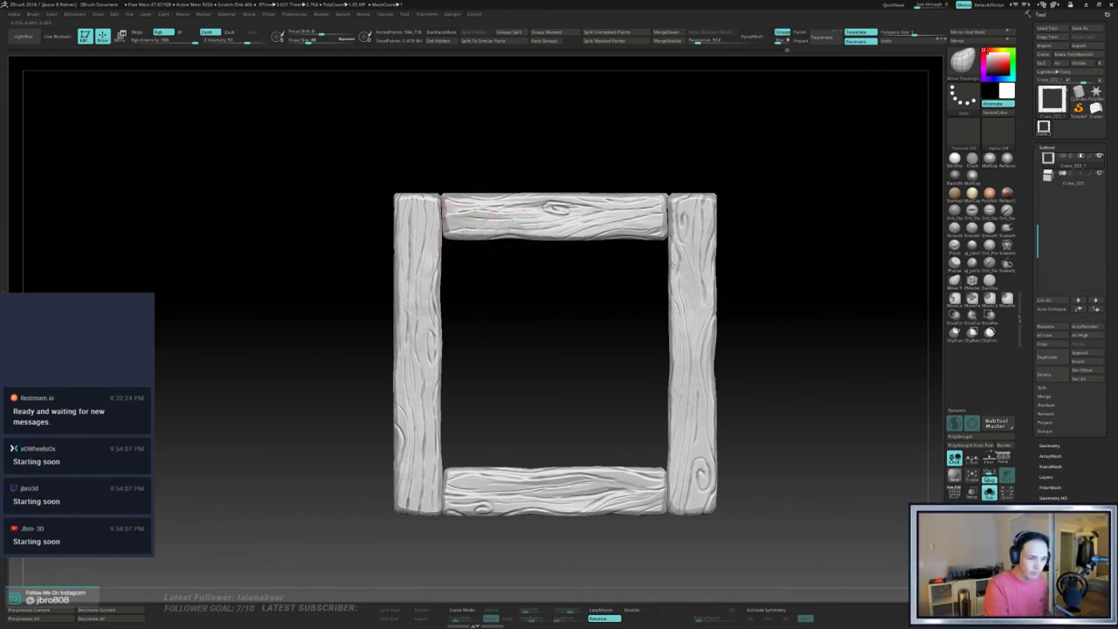
- Reshape the upper ends of the frame's two long boards and the corner joints beside them
{"action": "left_click_drag", "start_coordinate": [756, 309], "coordinate": [727, 299]}
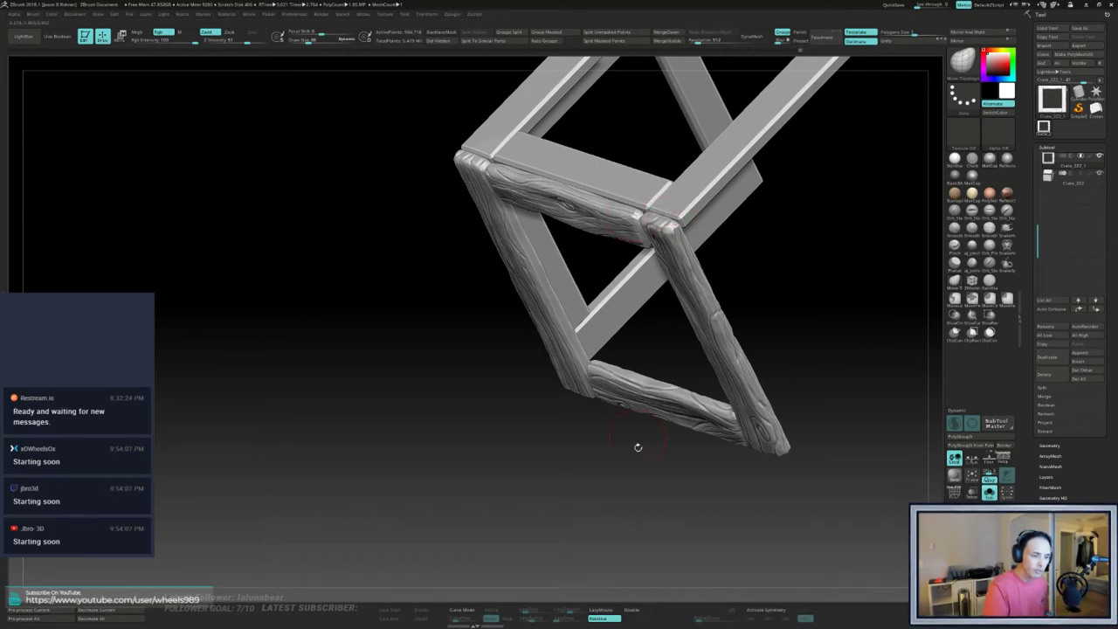
{"action": "left_click_drag", "start_coordinate": [637, 447], "coordinate": [657, 439]}
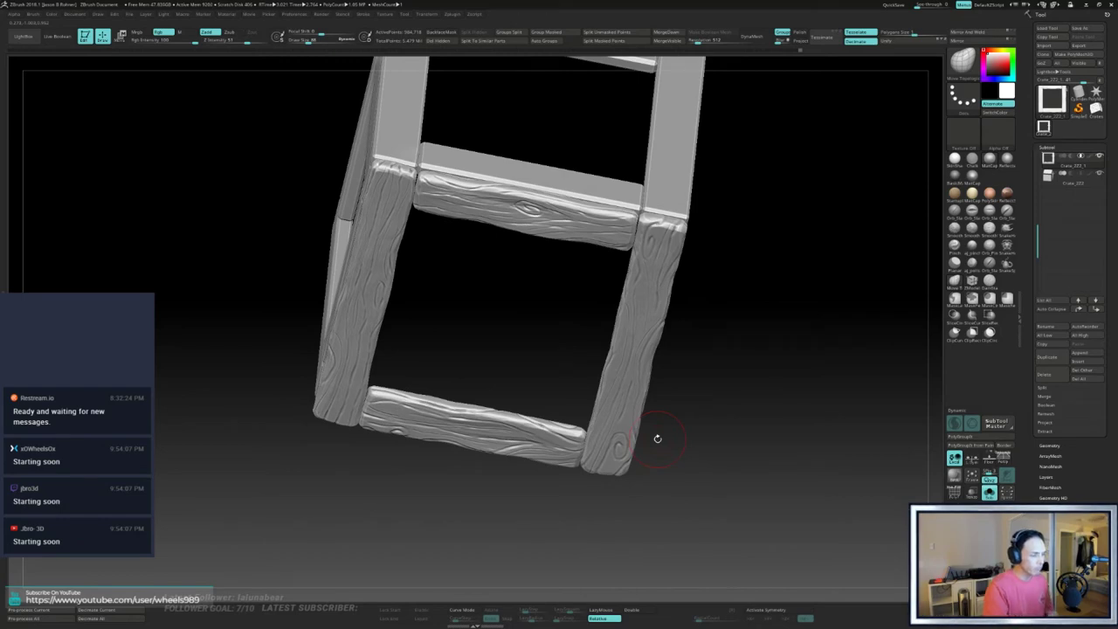
{"action": "left_click_drag", "start_coordinate": [497, 298], "coordinate": [553, 396]}
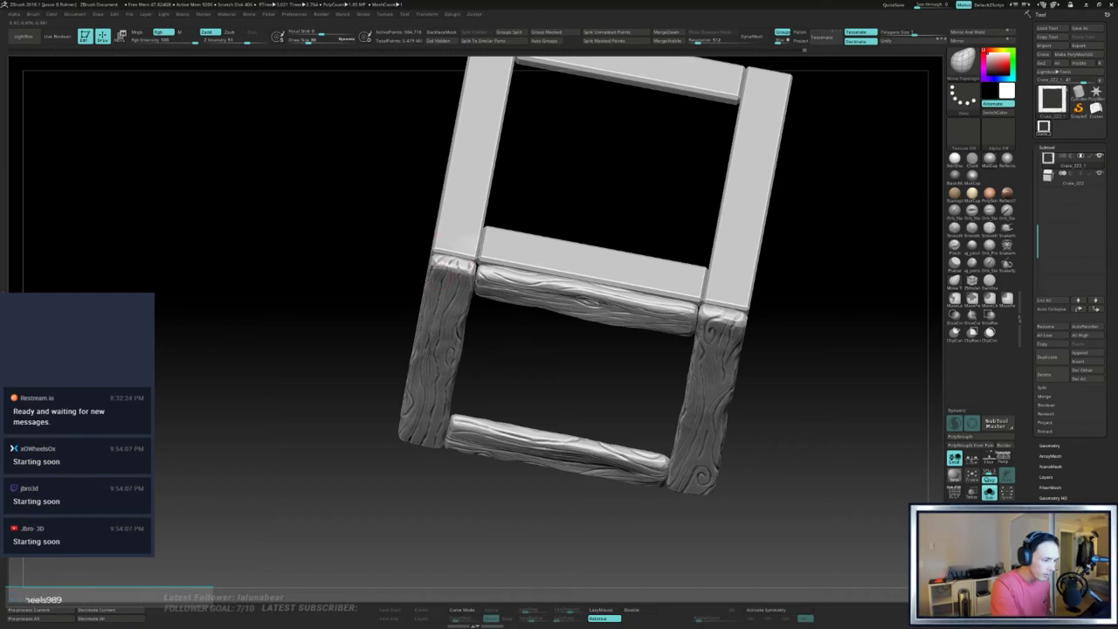
{"action": "left_click_drag", "start_coordinate": [454, 252], "coordinate": [524, 383]}
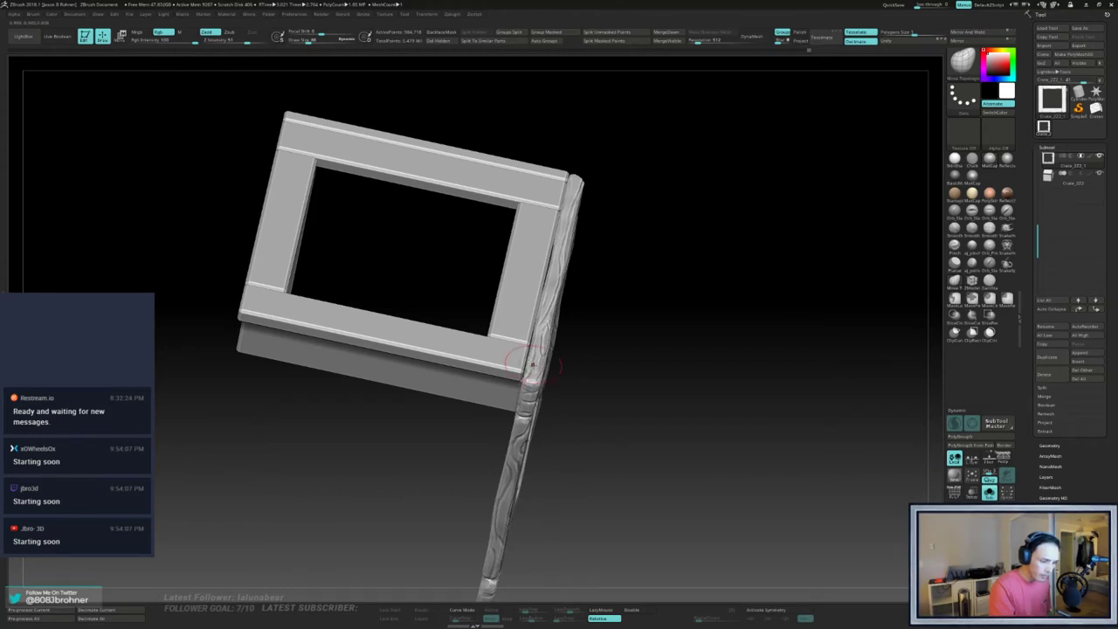
{"action": "left_click_drag", "start_coordinate": [532, 364], "coordinate": [551, 347]}
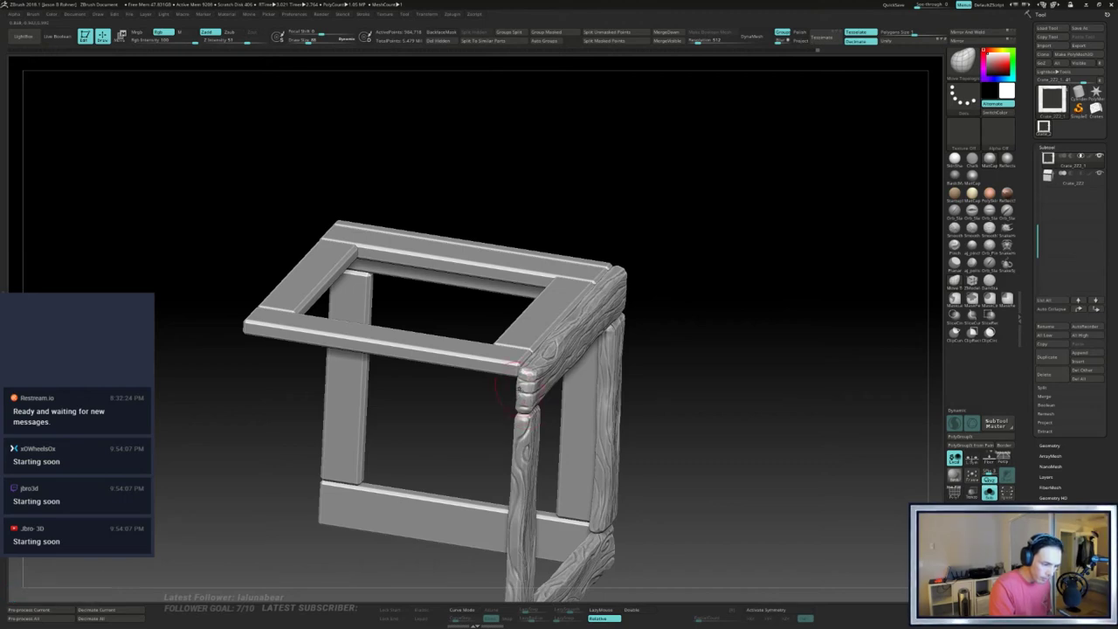
- Bend the edges of the frame's short boards and shift the long boards' ends around the joints to look less straight
{"action": "left_click_drag", "start_coordinate": [687, 413], "coordinate": [696, 449]}
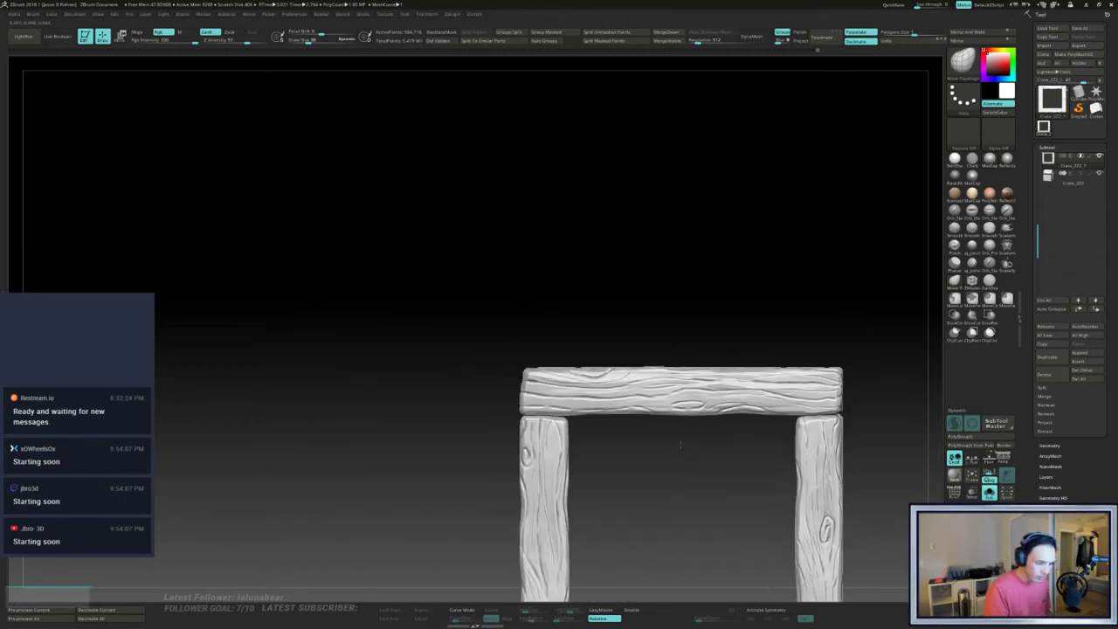
{"action": "left_click_drag", "start_coordinate": [559, 322], "coordinate": [532, 382]}
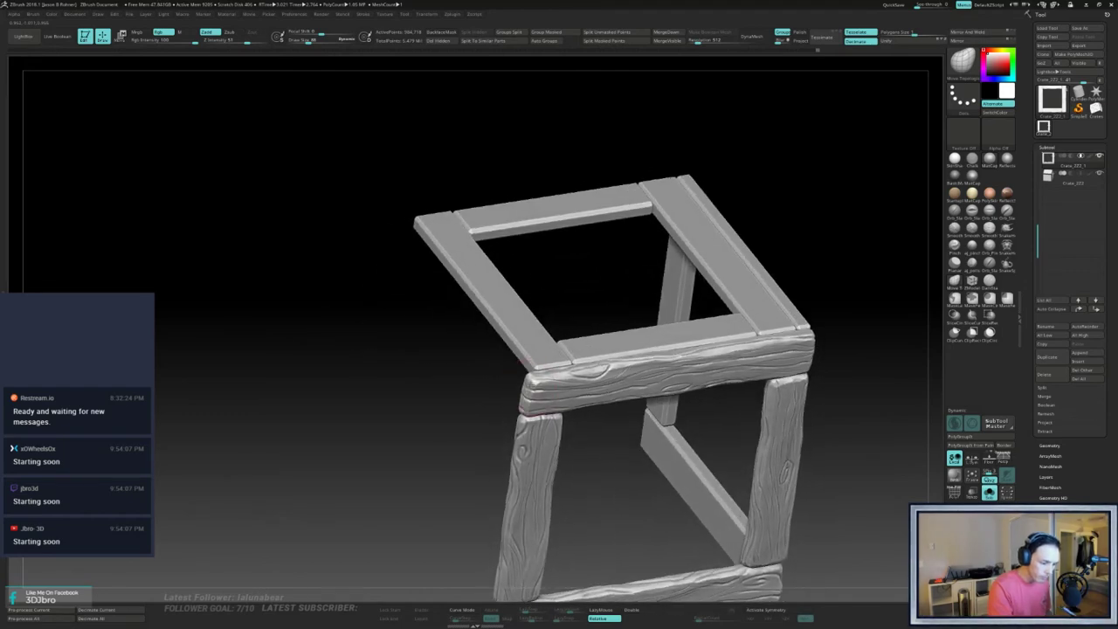
{"action": "left_click_drag", "start_coordinate": [608, 444], "coordinate": [619, 350]}
{"action": "left_click_drag", "start_coordinate": [618, 404], "coordinate": [560, 395]}
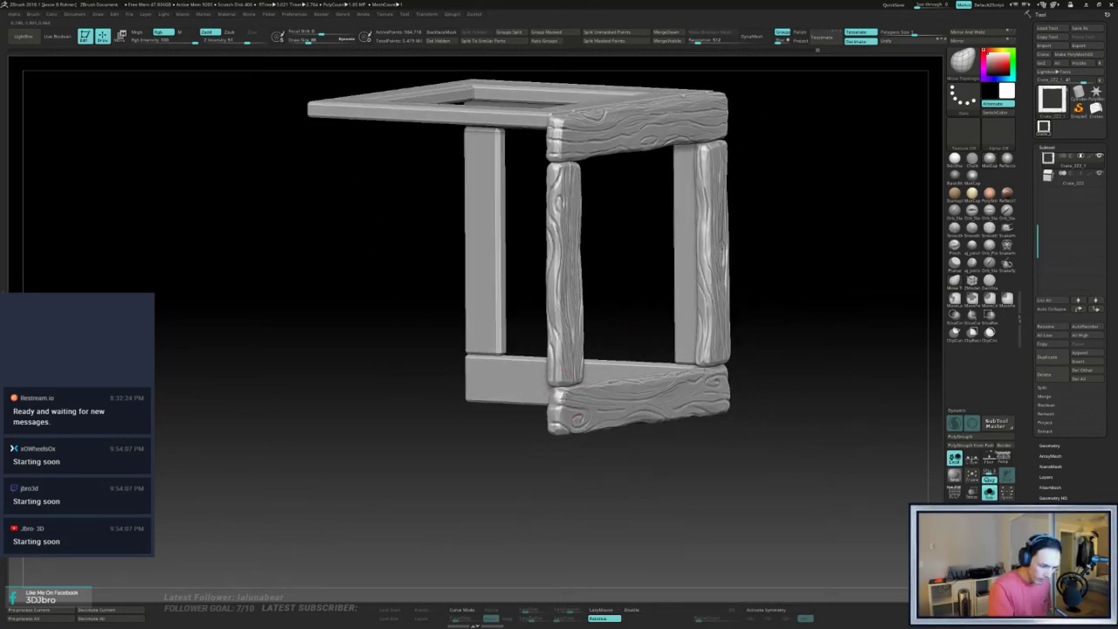
{"action": "left_click_drag", "start_coordinate": [573, 471], "coordinate": [559, 421]}
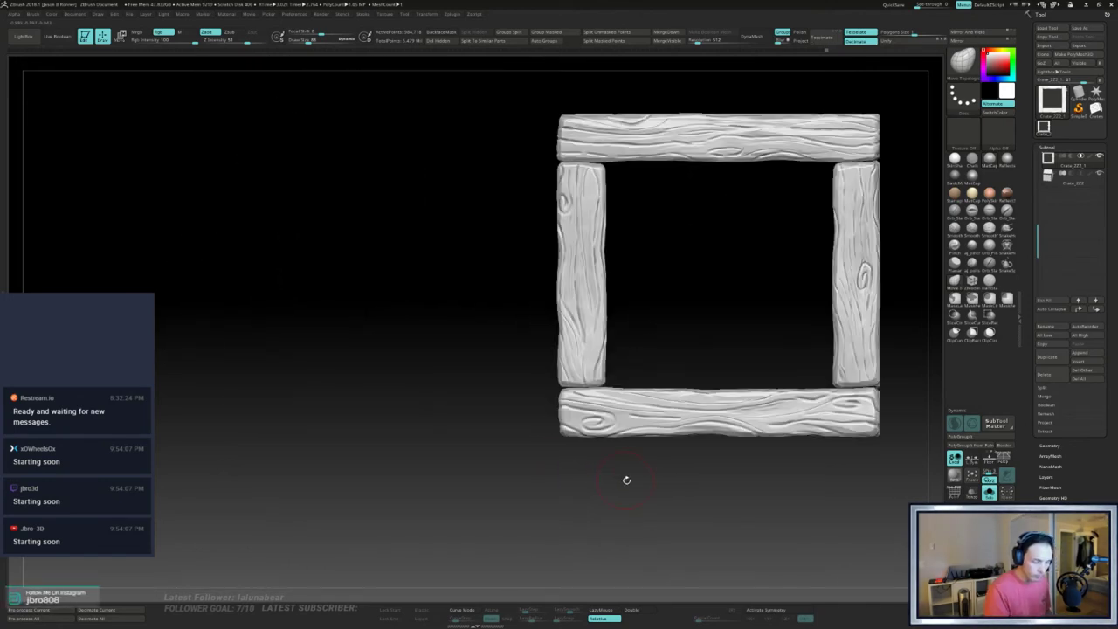
{"action": "left_click_drag", "start_coordinate": [626, 480], "coordinate": [734, 419]}
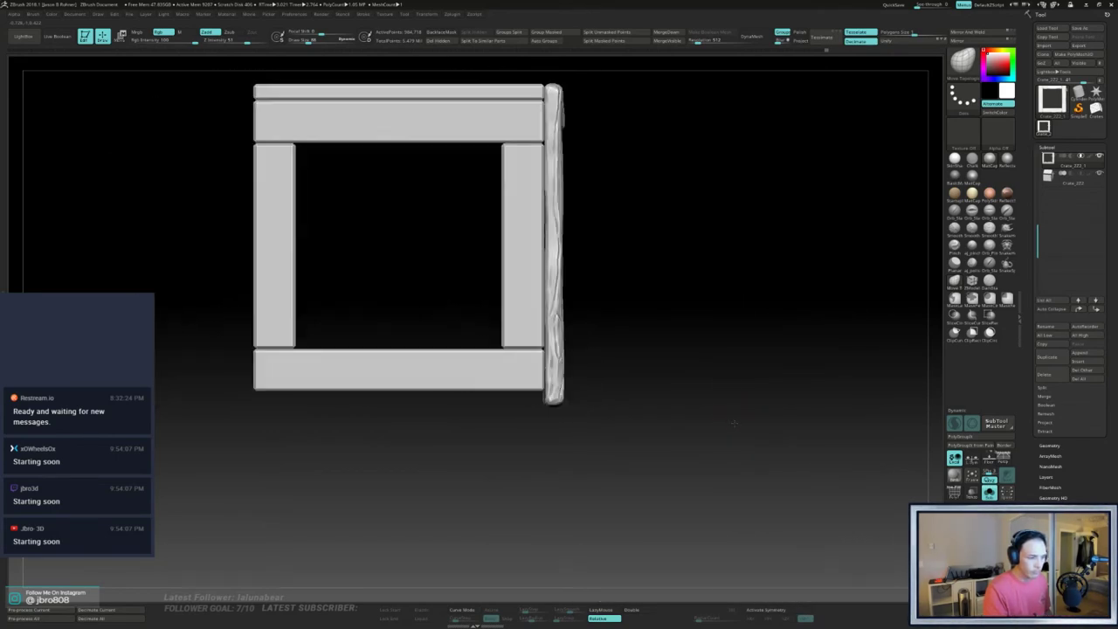
- Nudge the textured frame's side and lower boards from angled views to give their edges a wavier silhouette
{"action": "left_click_drag", "start_coordinate": [738, 362], "coordinate": [757, 382], "text": "alt"}
{"action": "left_click_drag", "start_coordinate": [629, 285], "coordinate": [583, 267]}
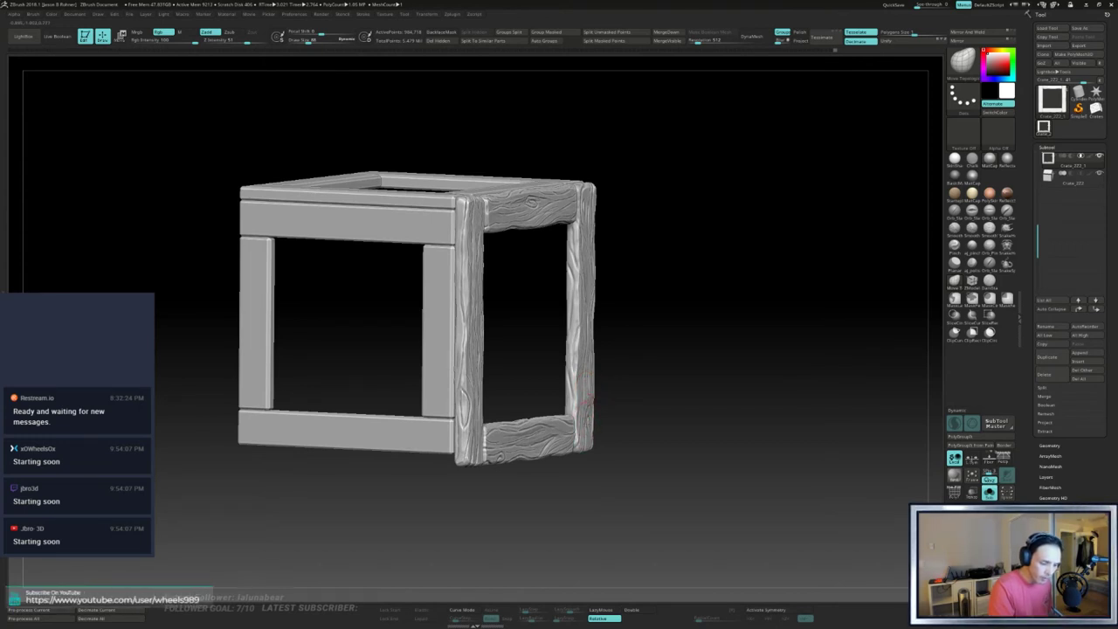
{"action": "mouse_move", "coordinate": [635, 385]}
{"action": "left_mouse_down"}
{"action": "mouse_move", "coordinate": [584, 372]}
{"action": "mouse_move", "coordinate": [639, 379]}
{"action": "left_mouse_up"}
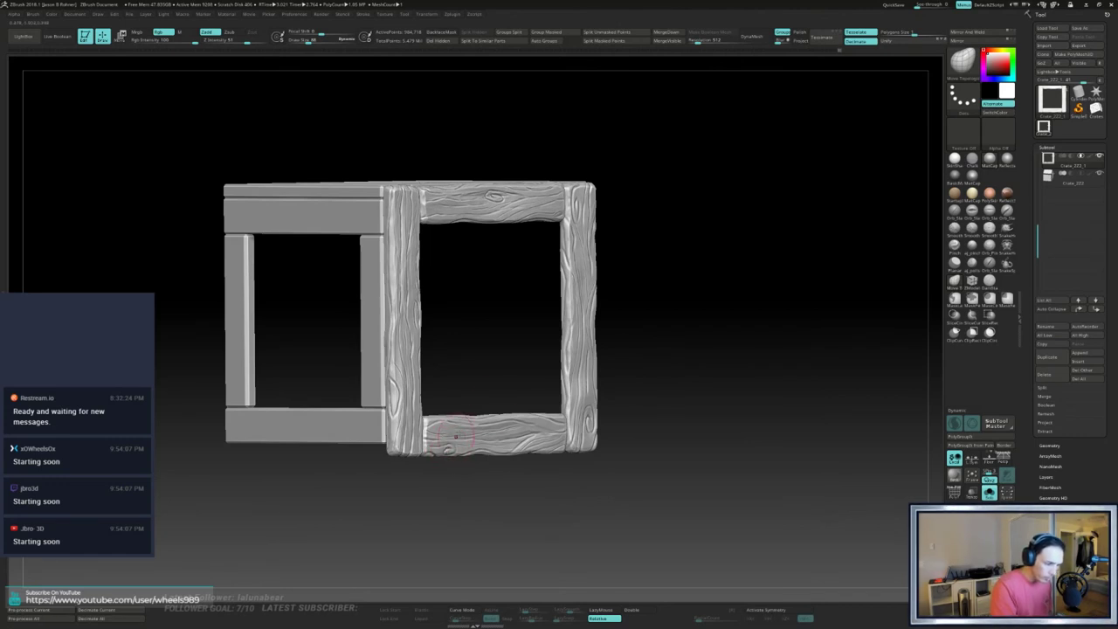
{"action": "left_click_drag", "start_coordinate": [514, 347], "coordinate": [508, 328]}
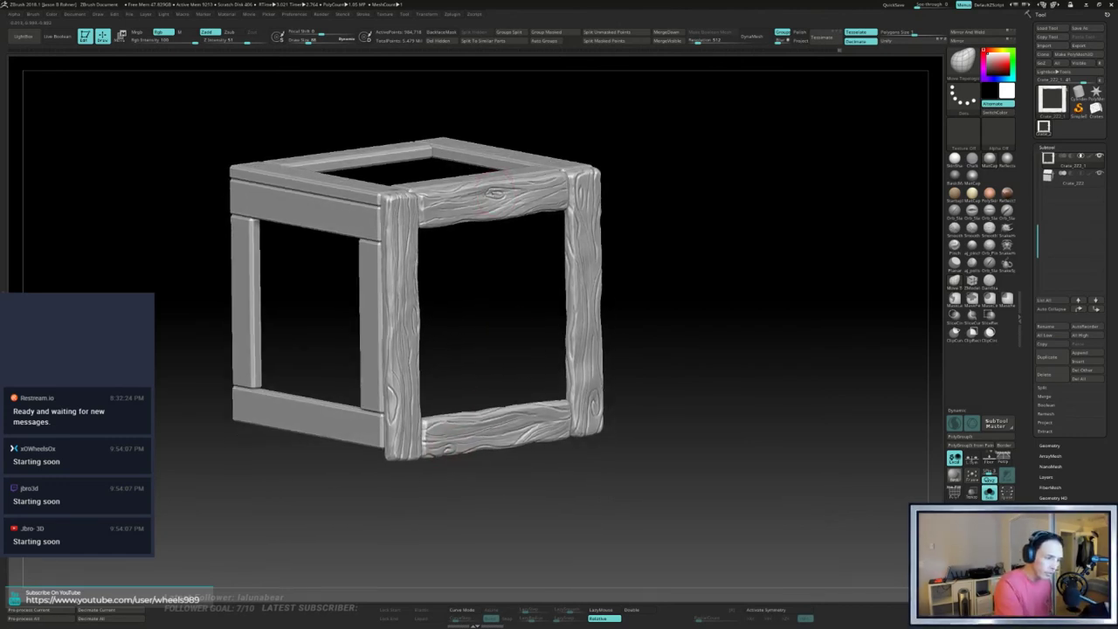
{"action": "mouse_move", "coordinate": [623, 223]}
{"action": "left_mouse_down"}
{"action": "mouse_move", "coordinate": [669, 246]}
{"action": "mouse_move", "coordinate": [674, 220]}
{"action": "left_mouse_up"}
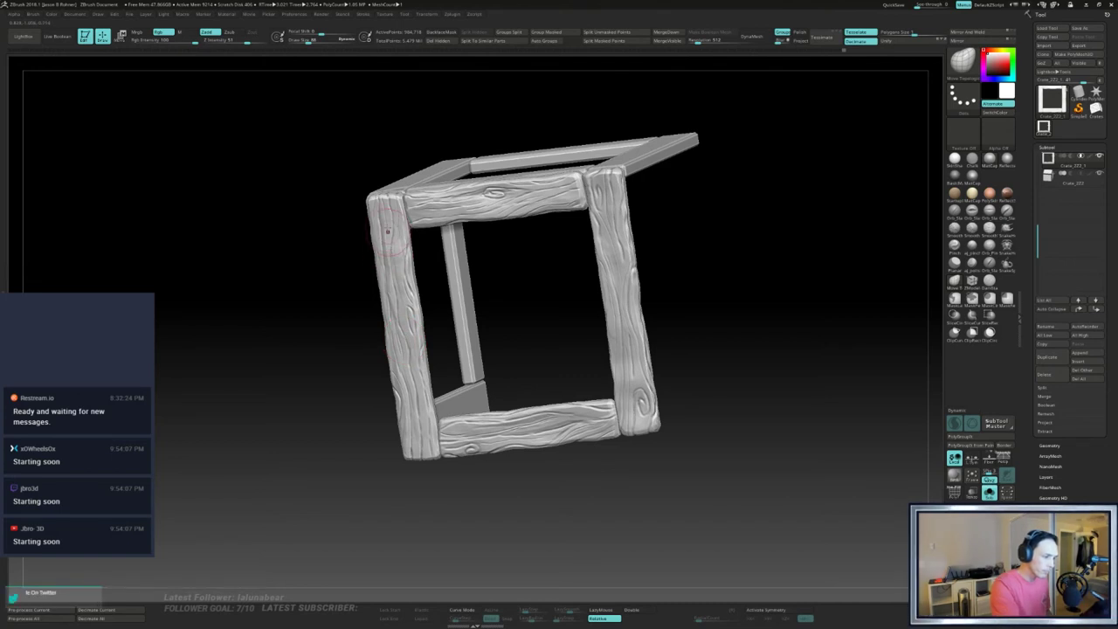
{"action": "left_click_drag", "start_coordinate": [702, 309], "coordinate": [679, 344]}
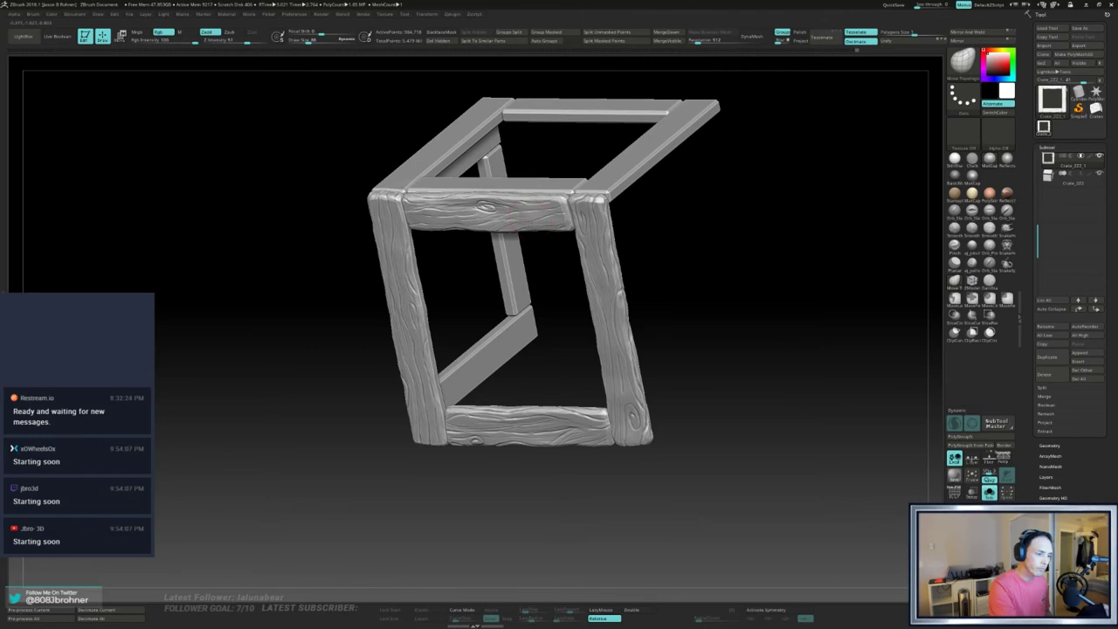
- Push the frame boards' faces and edges in and out to vary their thickness, and check the uneven shape face-on
{"action": "left_click_drag", "start_coordinate": [661, 262], "coordinate": [699, 292]}
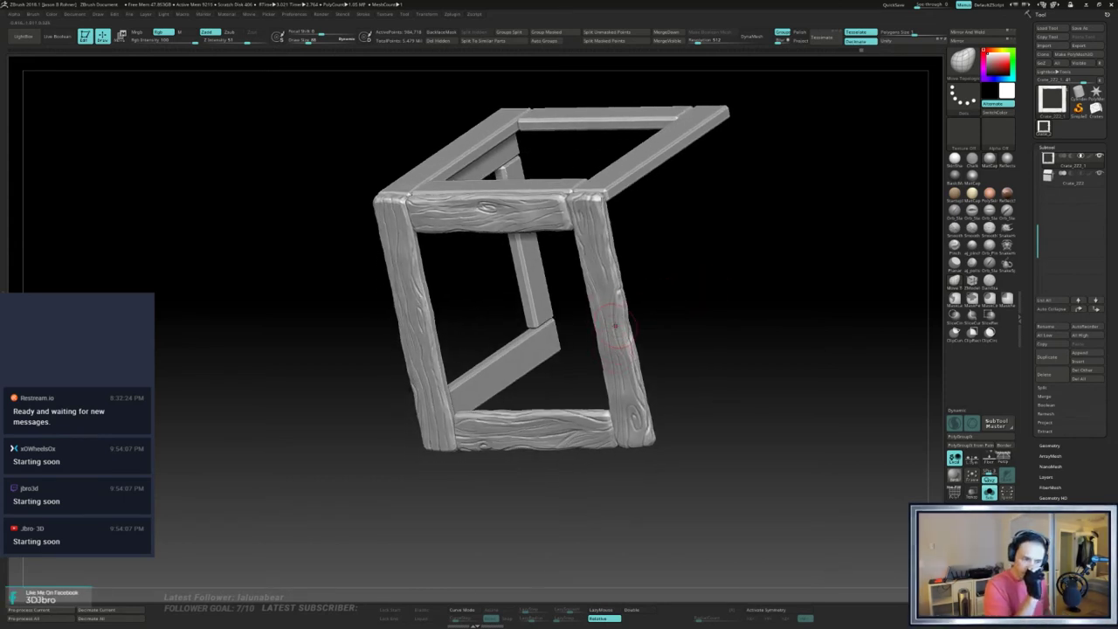
{"action": "left_click_drag", "start_coordinate": [708, 351], "coordinate": [564, 412]}
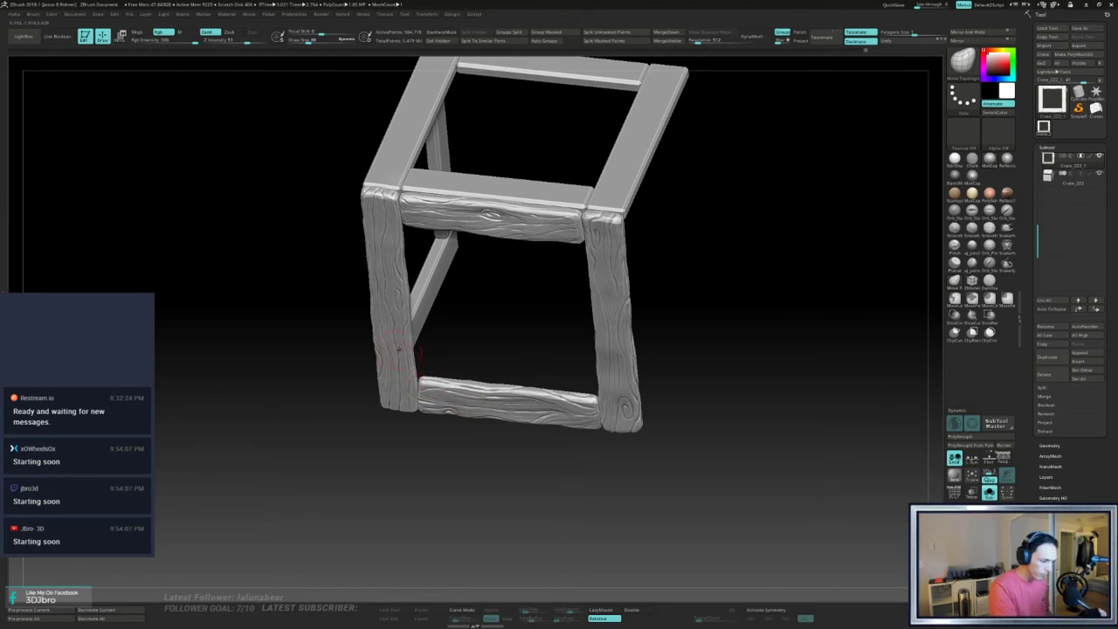
{"action": "left_click_drag", "start_coordinate": [718, 402], "coordinate": [792, 364]}
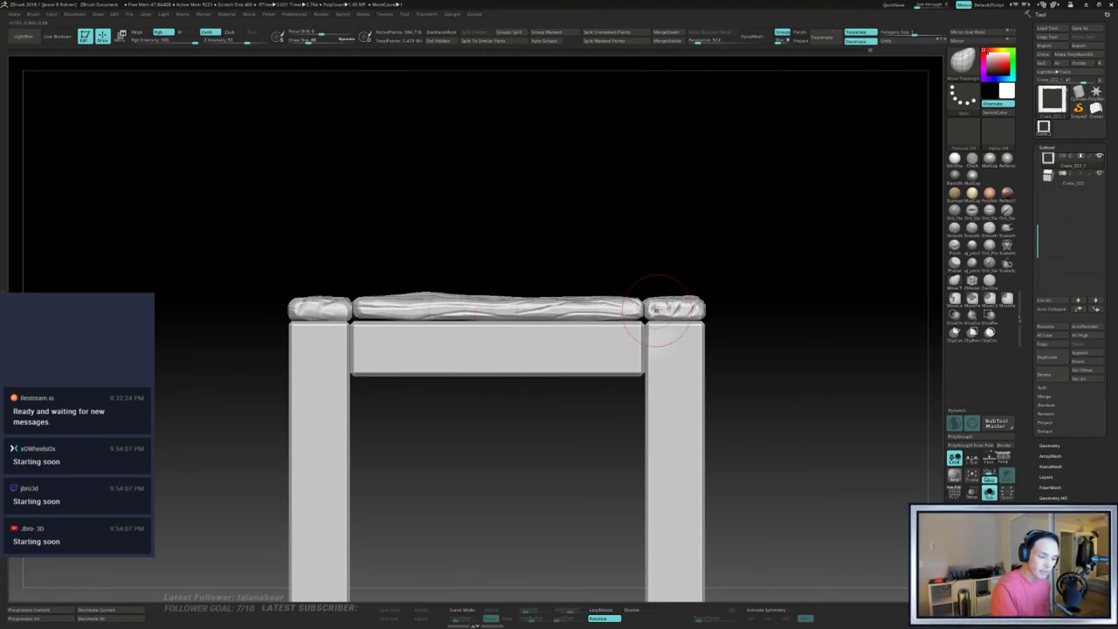
{"action": "left_click_drag", "start_coordinate": [734, 241], "coordinate": [773, 389]}
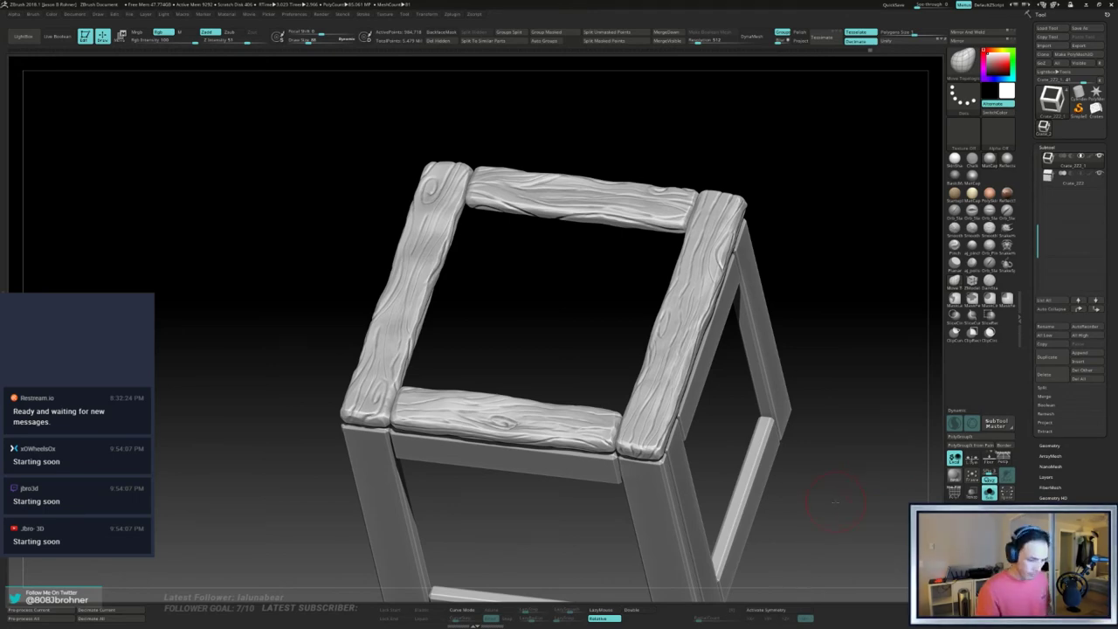
{"action": "left_click_drag", "start_coordinate": [835, 502], "coordinate": [755, 379], "text": "shift"}
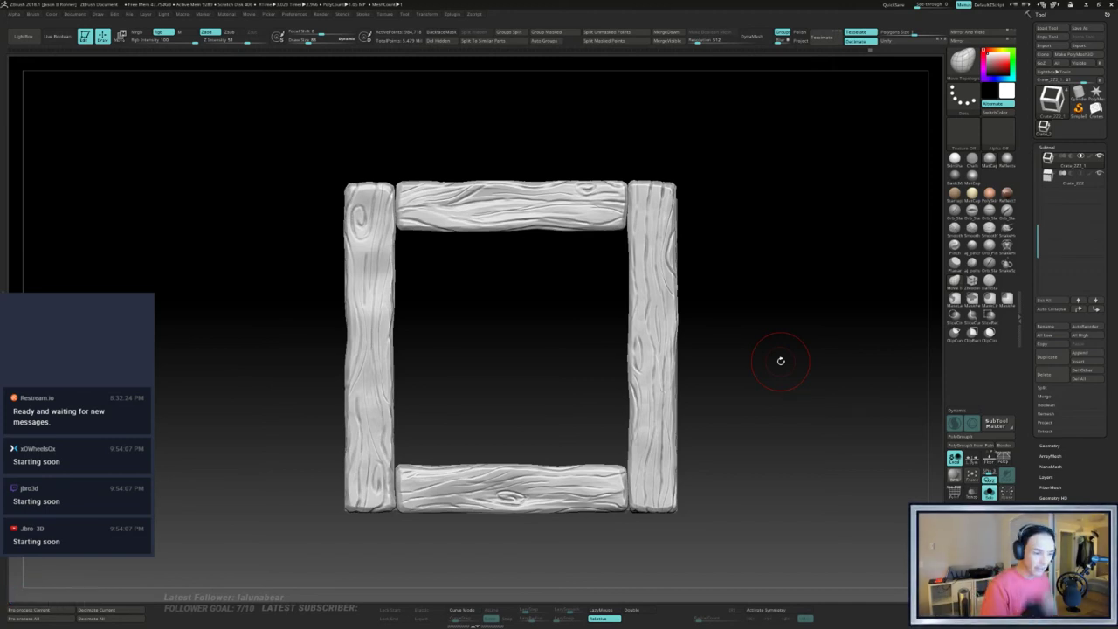
{"action": "left_click_drag", "start_coordinate": [815, 378], "coordinate": [810, 381]}
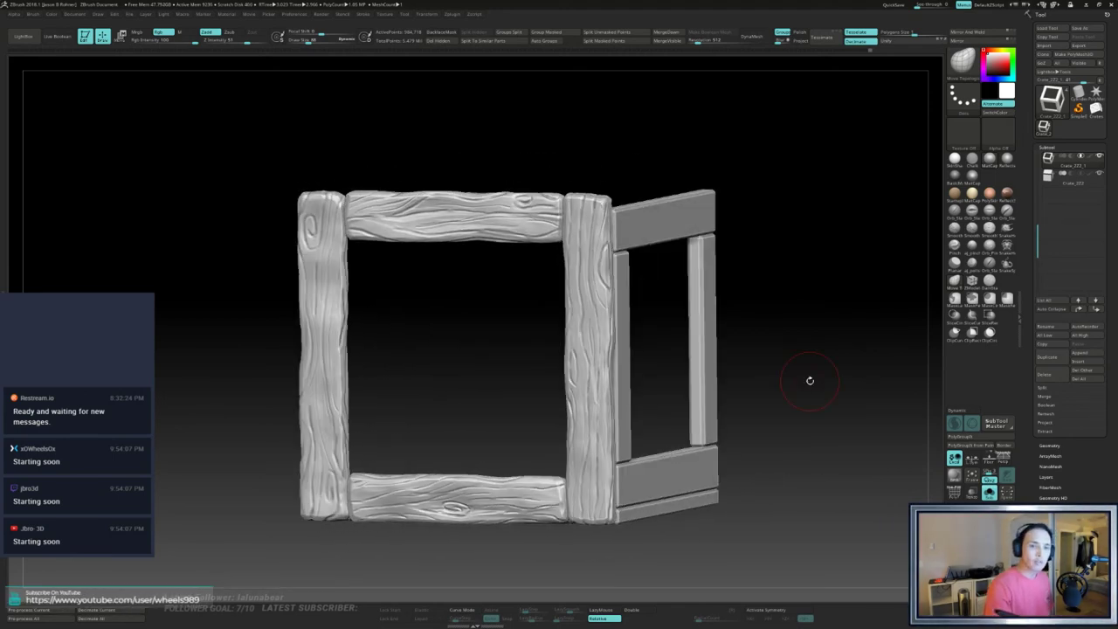
- Save the project as Crate_sculpt01 in the Blender folder on Local Disk (E:)
{"action": "left_click", "coordinate": [131, 14]}
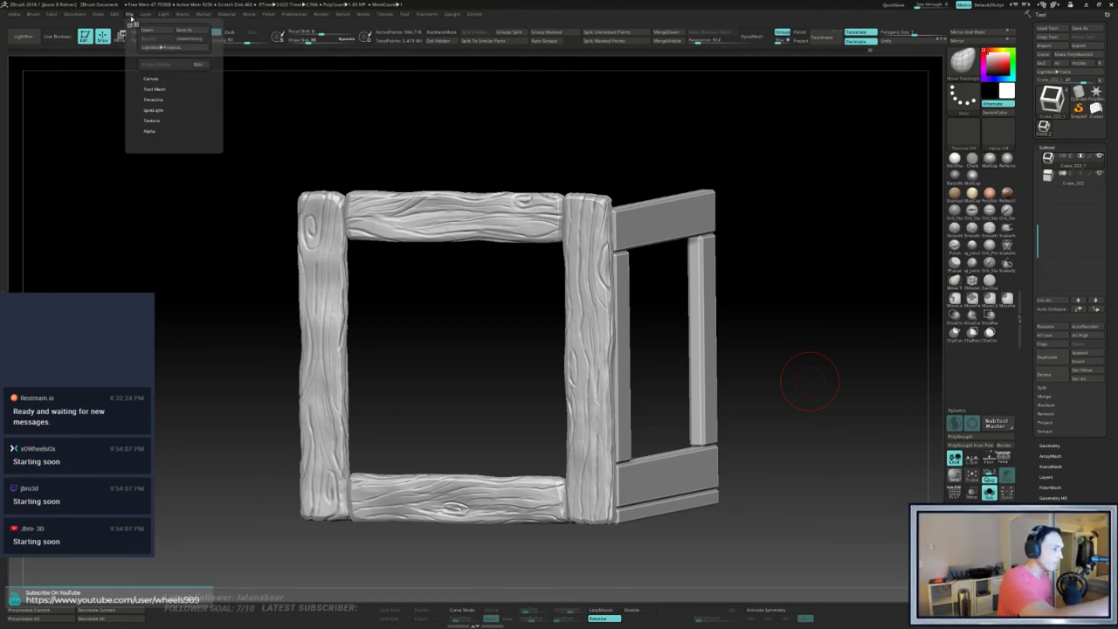
{"action": "left_click", "coordinate": [188, 32]}
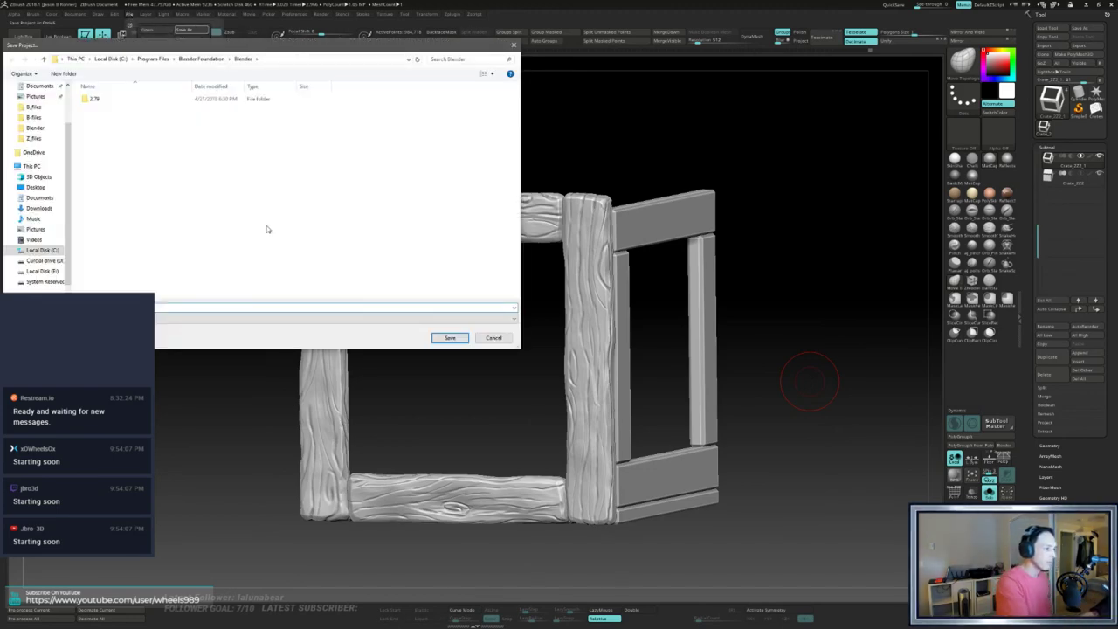
{"action": "left_click", "coordinate": [41, 271]}
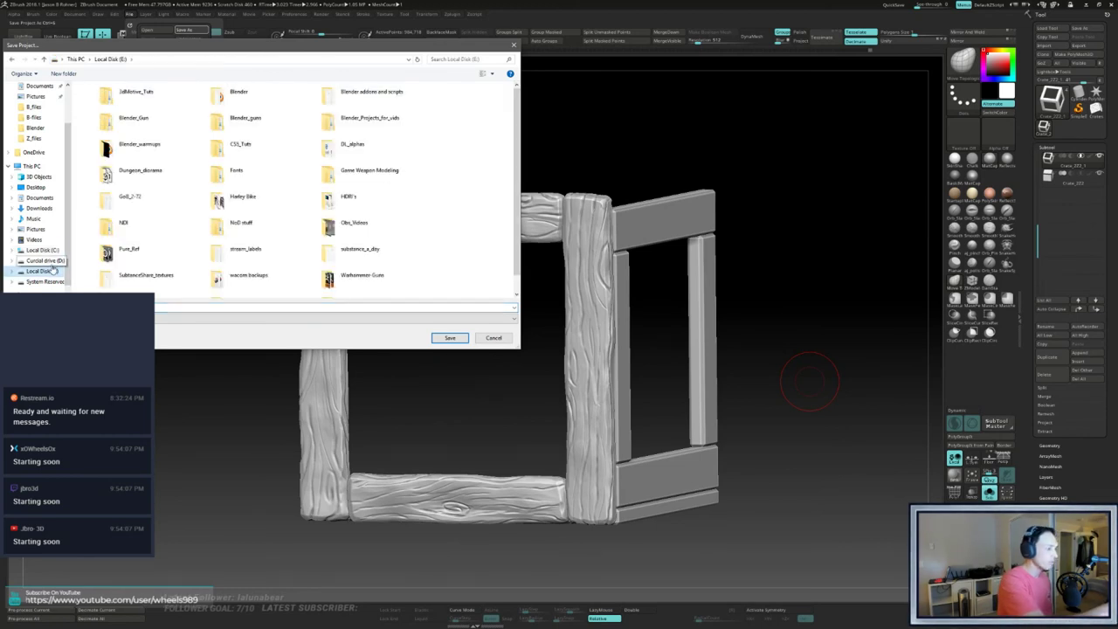
{"action": "double_click", "coordinate": [239, 94]}
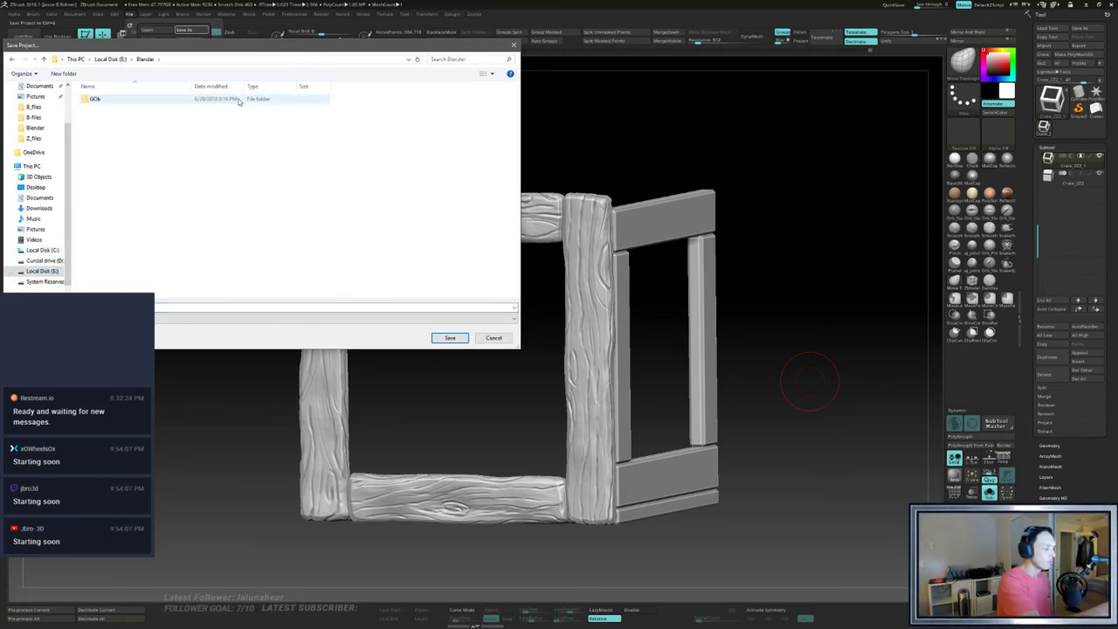
{"action": "left_click", "coordinate": [42, 271]}
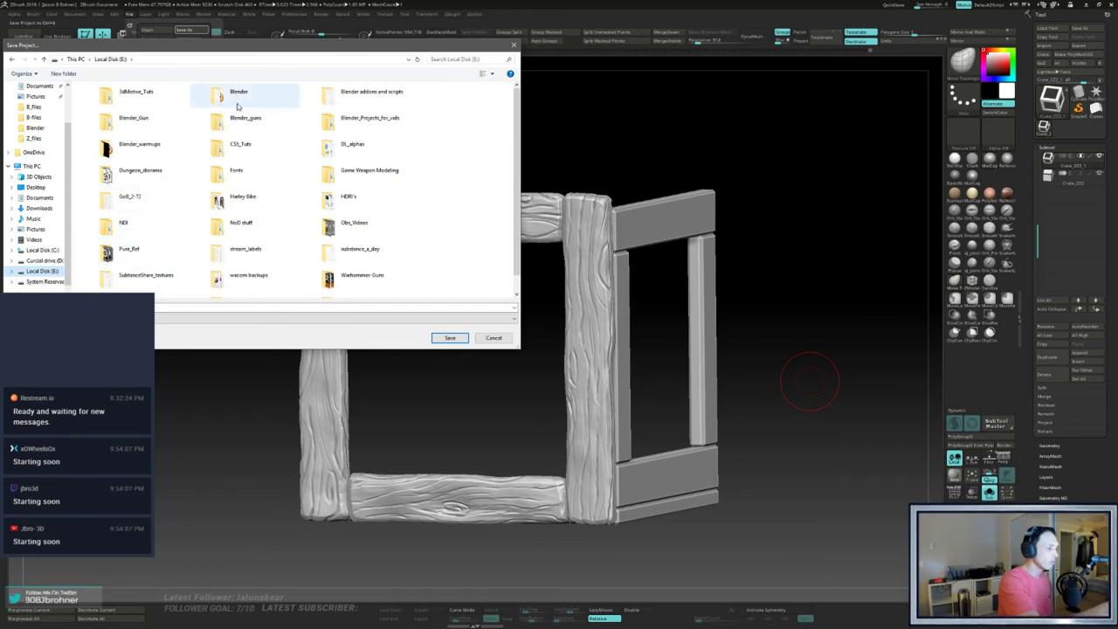
{"action": "double_click", "coordinate": [282, 102]}
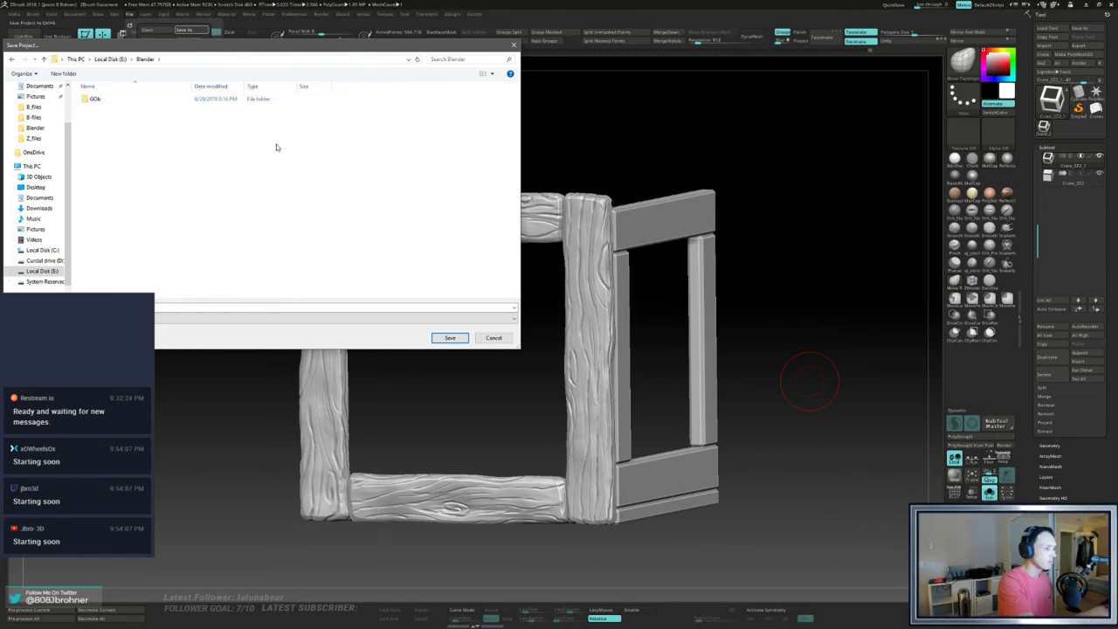
{"action": "left_click", "coordinate": [256, 298]}
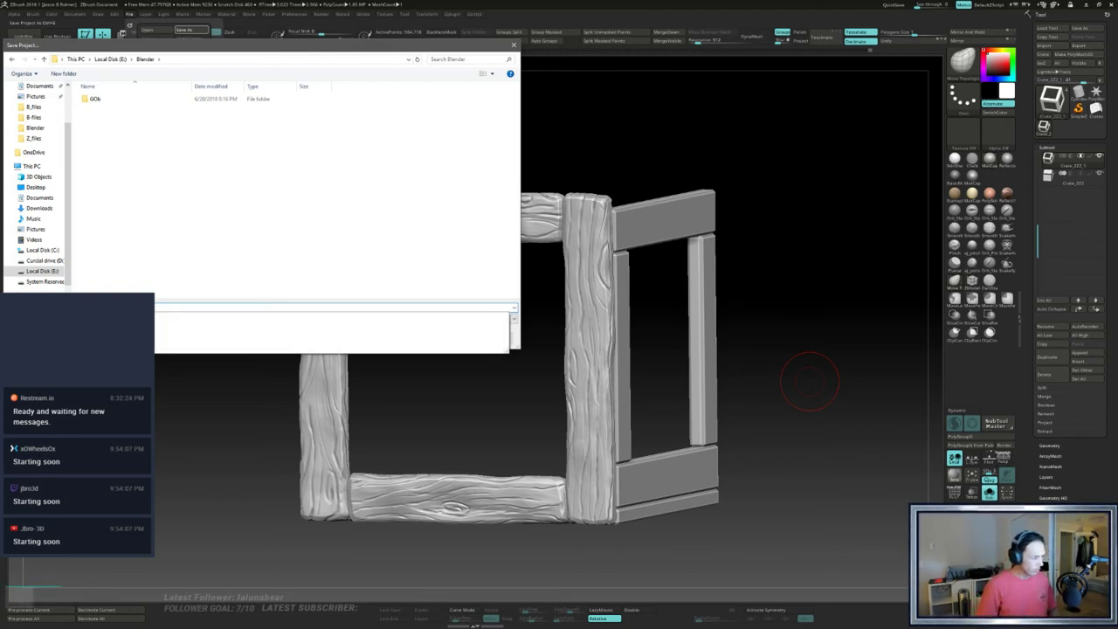
{"action": "left_click", "coordinate": [257, 298]}
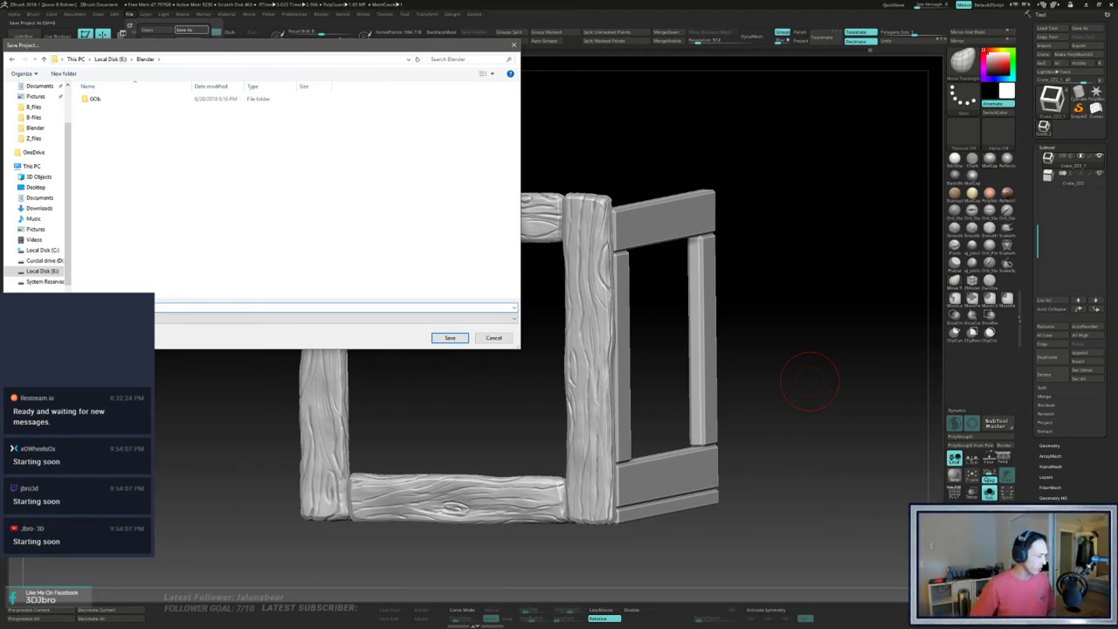
{"action": "key", "text": "Return"}
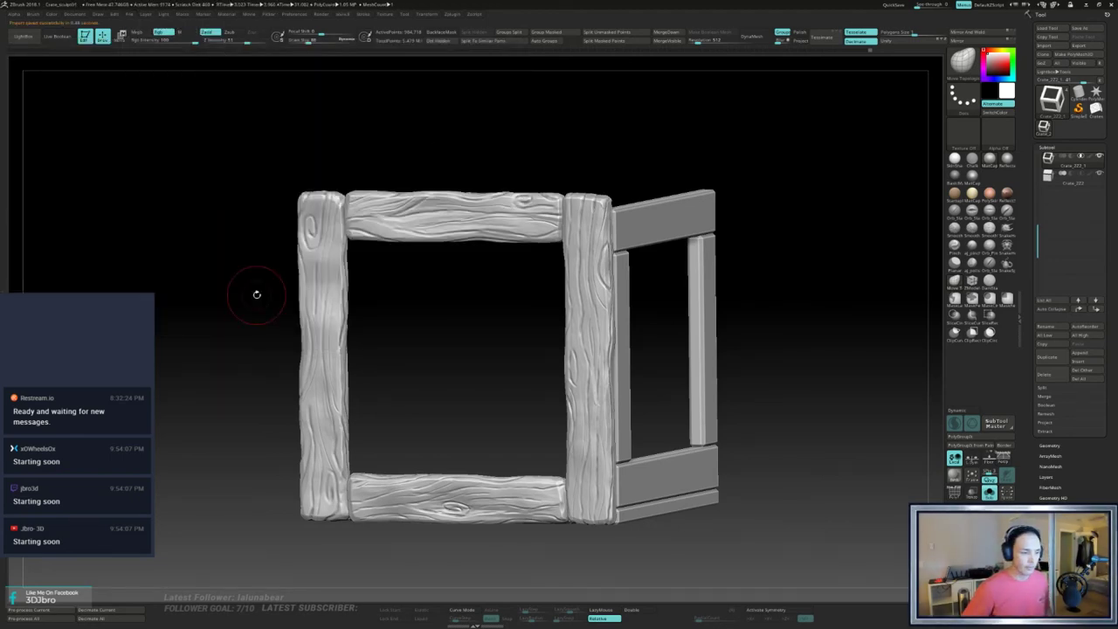
- Close the program and save the project on exit, replacing the existing Crate_sculpt01 file
{"action": "left_click_drag", "start_coordinate": [257, 294], "coordinate": [806, 425]}
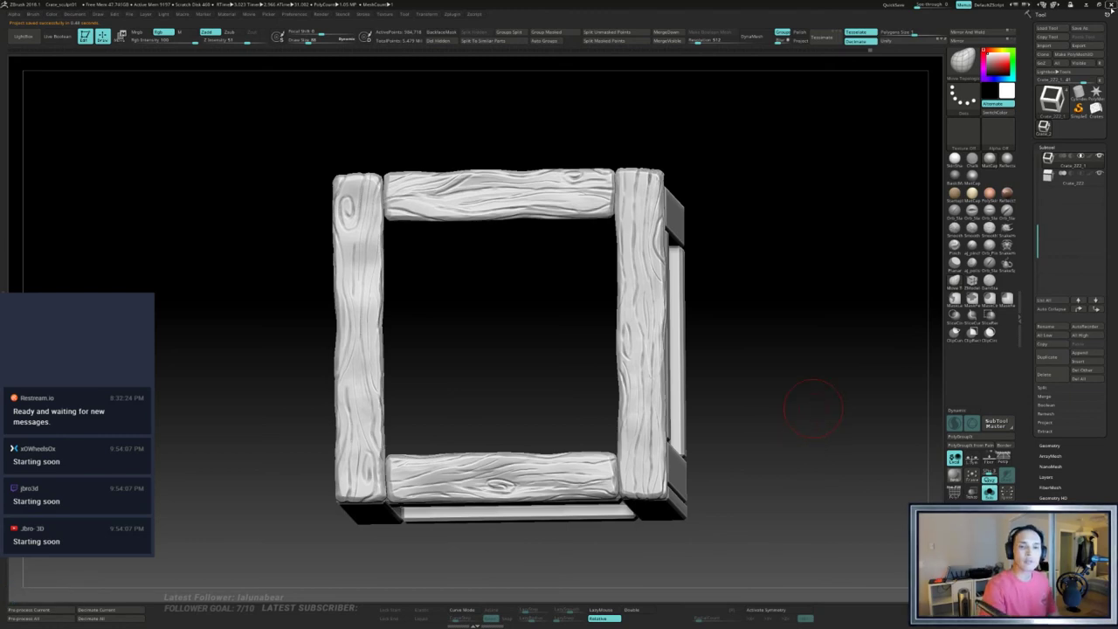
{"action": "left_click", "coordinate": [1108, 10]}
{"action": "left_click", "coordinate": [537, 339]}
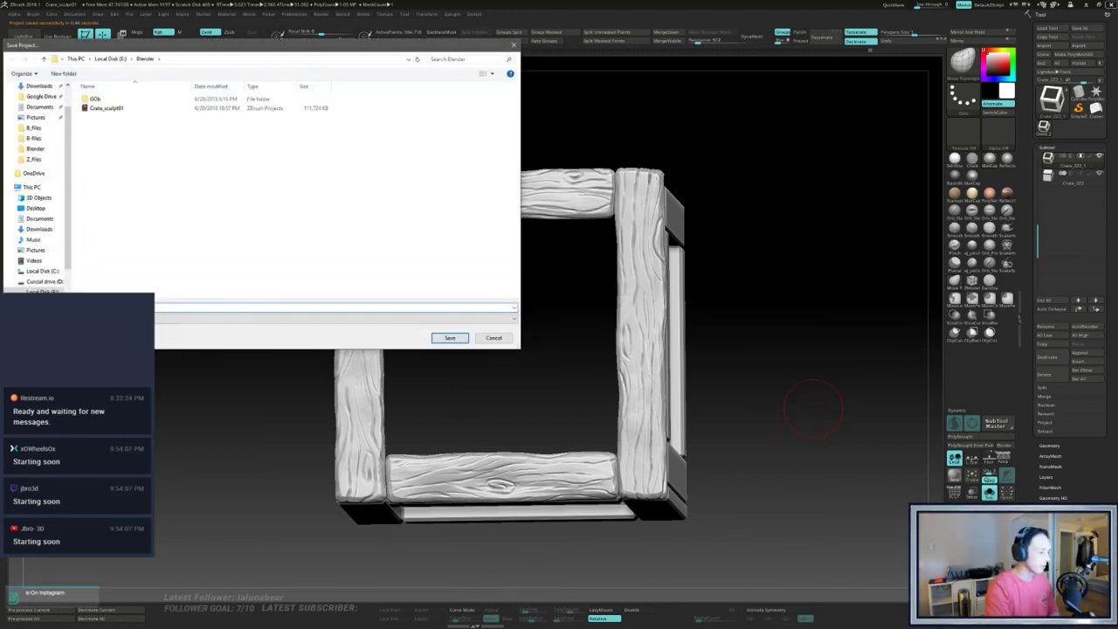
{"action": "left_click", "coordinate": [449, 337]}
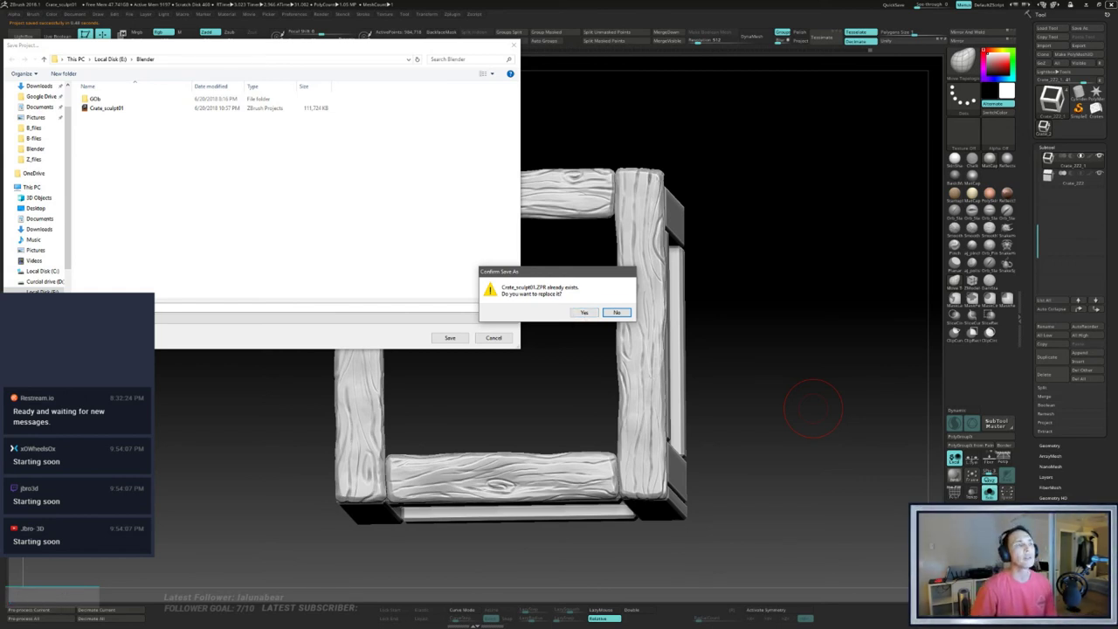
{"action": "left_click", "coordinate": [585, 312]}
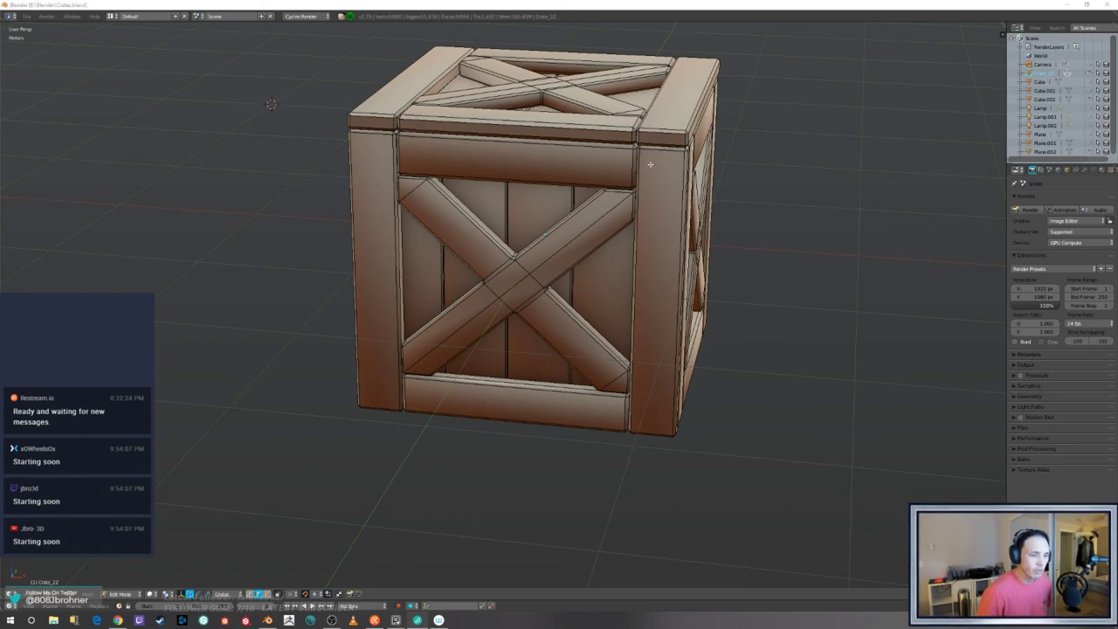
{"action": "middle_click_drag", "start_coordinate": [800, 157], "coordinate": [795, 150]}
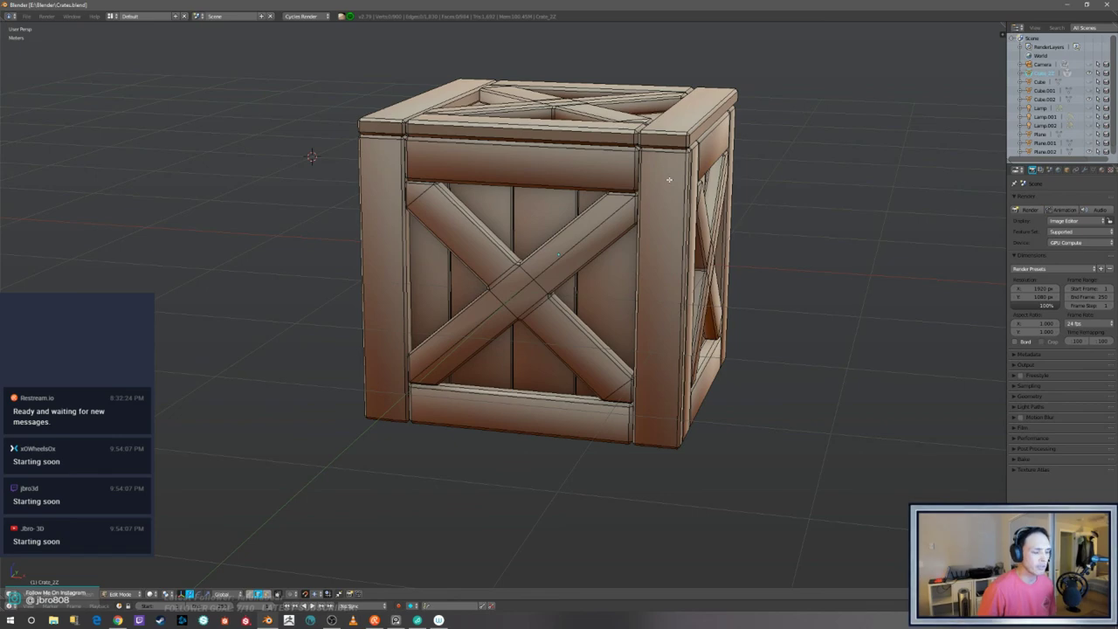
{"action": "middle_click_drag", "start_coordinate": [702, 185], "coordinate": [762, 181]}
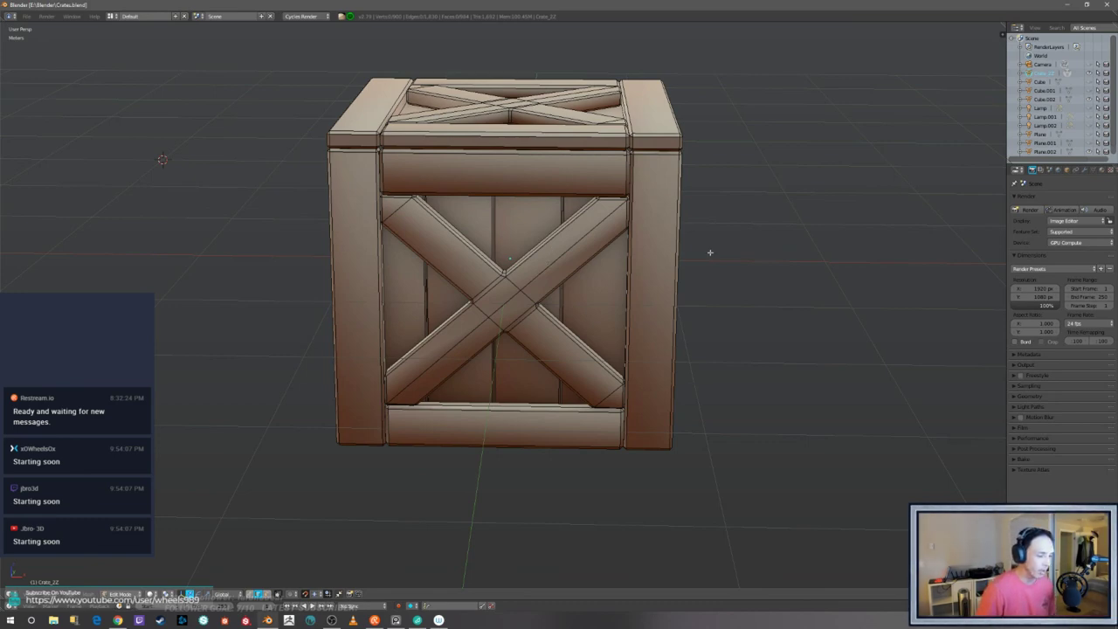
{"action": "mouse_move", "coordinate": [710, 252]}
{"action": "middle_mouse_down"}
{"action": "mouse_move", "coordinate": [769, 230]}
{"action": "mouse_move", "coordinate": [766, 242]}
{"action": "mouse_move", "coordinate": [725, 243]}
{"action": "middle_mouse_up"}
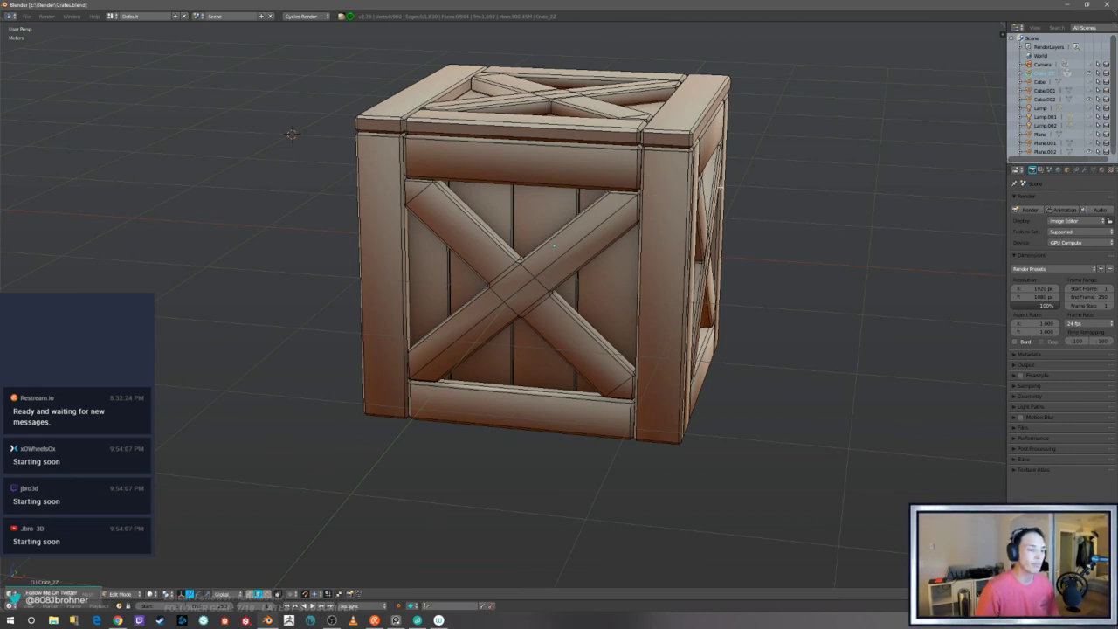
{"action": "middle_click_drag", "start_coordinate": [749, 187], "coordinate": [804, 184]}
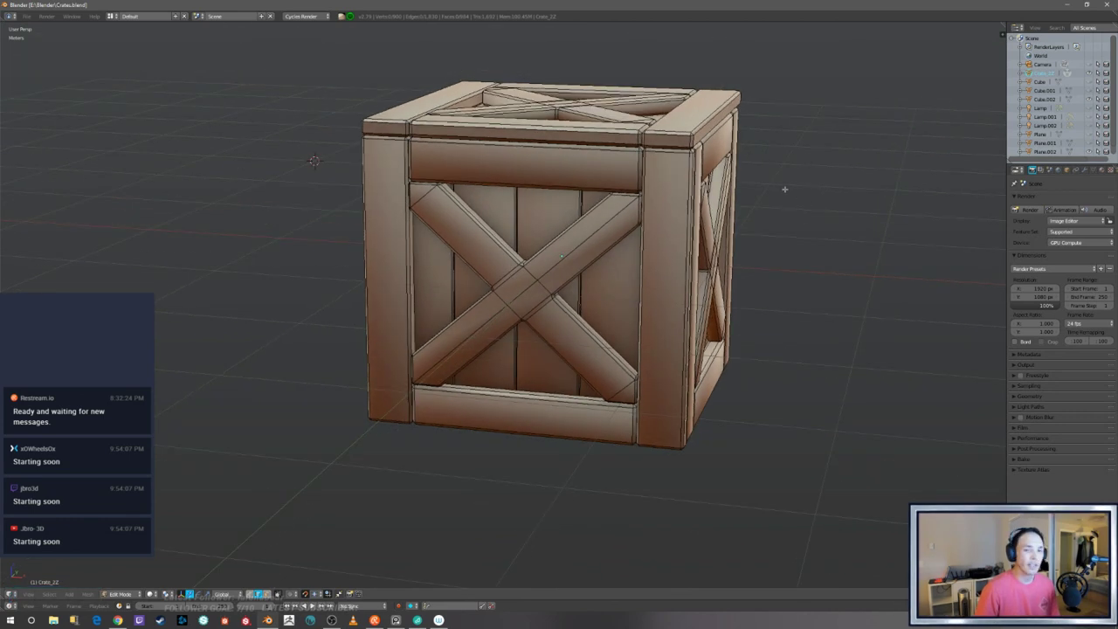